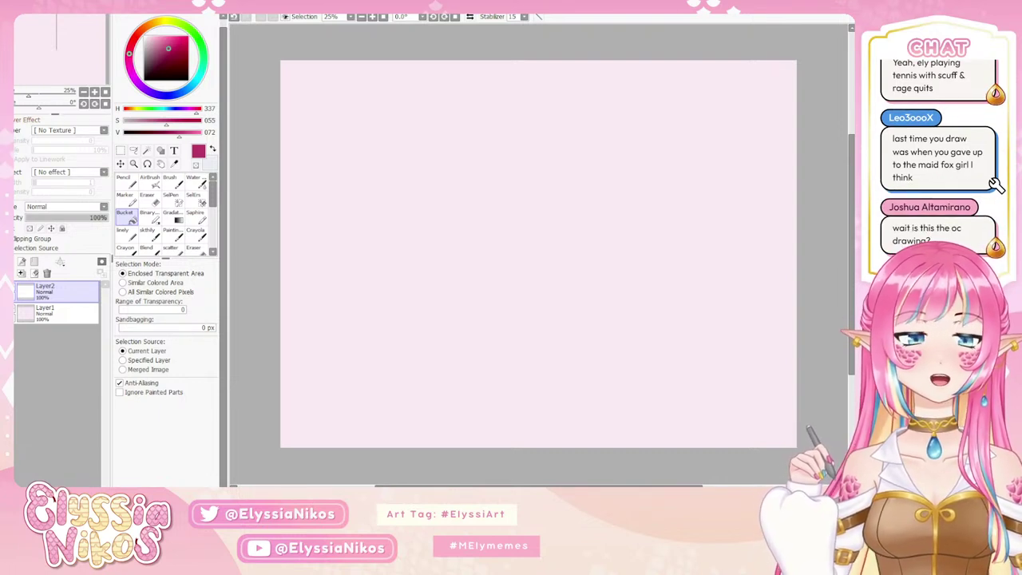
Choose the skthly brush and set its size to 26.
left_click(148, 238)
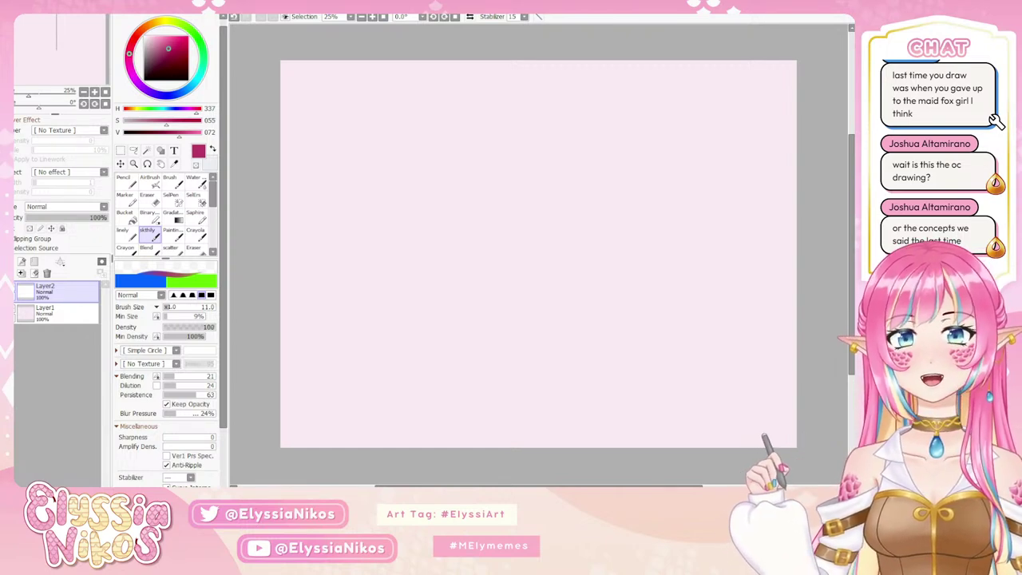
left_click_drag(471, 183, 468, 200, "ctrl+alt")
mouse_move(479, 139)
left_mouse_down()
mouse_move(495, 224)
mouse_move(489, 159)
left_mouse_up()
key("ctrl+z")
mouse_move(436, 178)
left_mouse_down()
mouse_move(479, 262)
mouse_move(592, 146)
mouse_move(436, 196)
left_mouse_up()
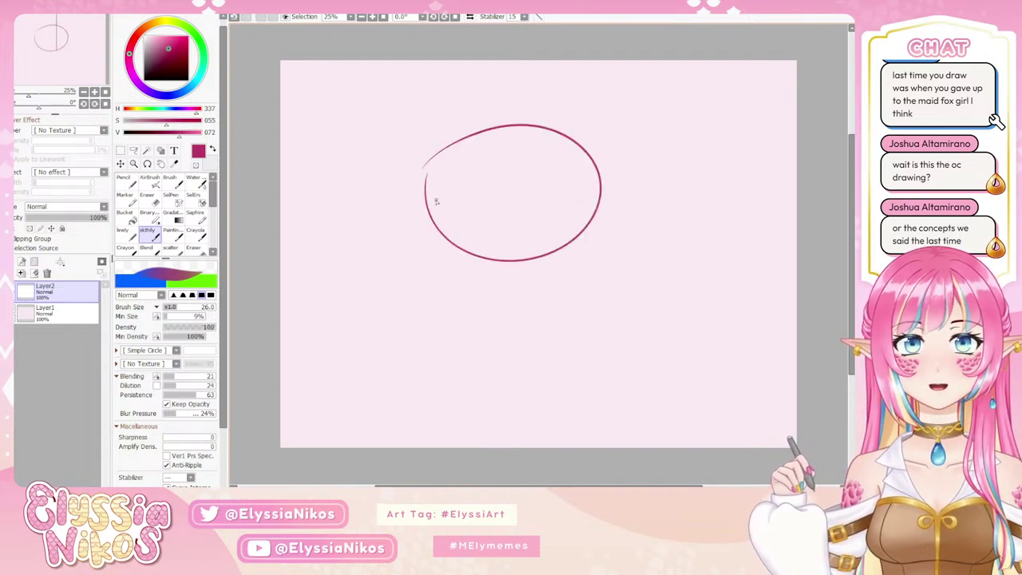
key("ctrl+z")
mouse_move(472, 137)
left_mouse_down()
mouse_move(504, 271)
mouse_move(517, 226)
left_mouse_up()
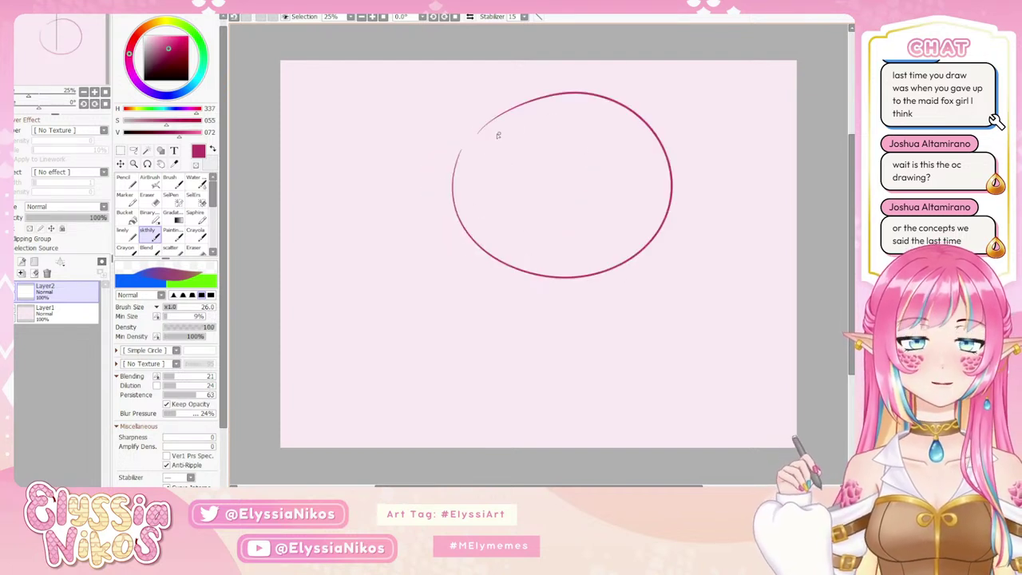
key("ctrl+z")
mouse_move(444, 133)
left_mouse_down()
mouse_move(575, 195)
mouse_move(425, 182)
mouse_move(449, 164)
mouse_move(594, 169)
mouse_move(477, 185)
mouse_move(514, 215)
mouse_move(429, 144)
left_mouse_up()
key("ctrl+z")
key("ctrl+z")
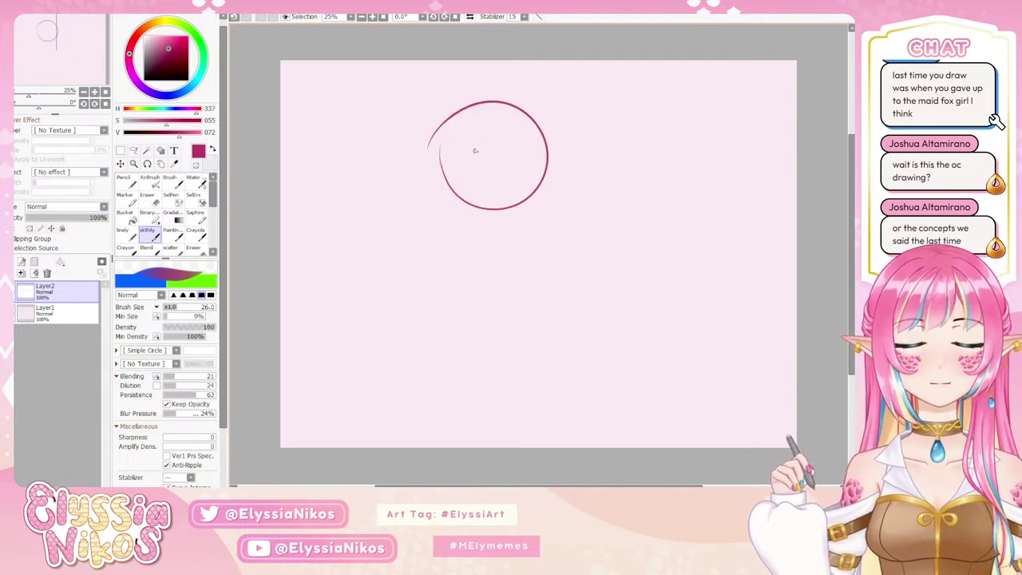
key("ctrl+z")
Sketch a loose head circle in the upper middle of the canvas with crossing curved vertical and horizontal face guidelines.
mouse_move(465, 110)
left_mouse_down()
mouse_move(436, 155)
mouse_move(495, 96)
mouse_move(504, 202)
left_mouse_up()
left_click_drag(453, 169, 578, 145)
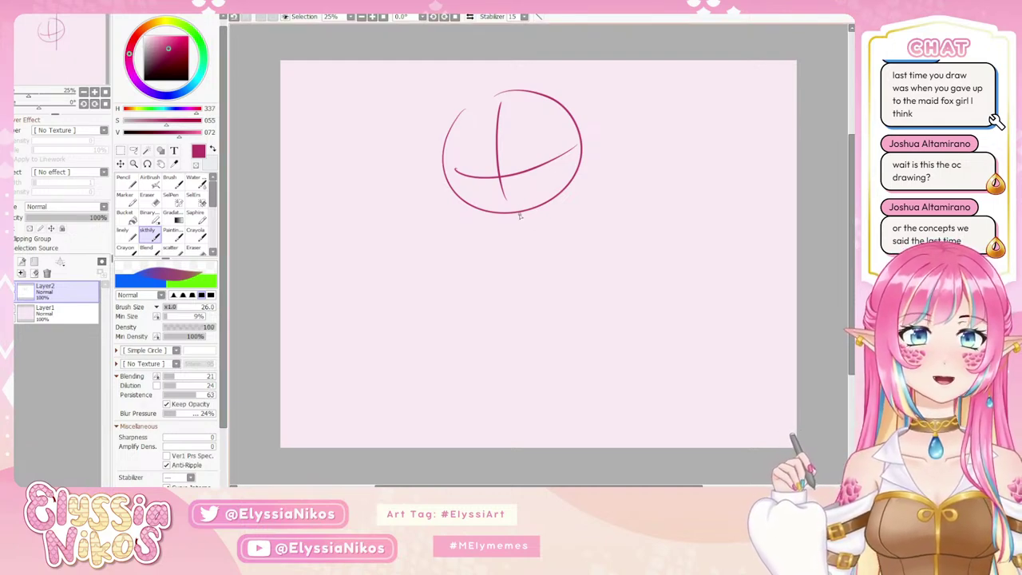
Sketch a small flat neck ellipse just under the head and try several short spine strokes descending from it.
left_click_drag(511, 214, 539, 220)
key("ctrl+z")
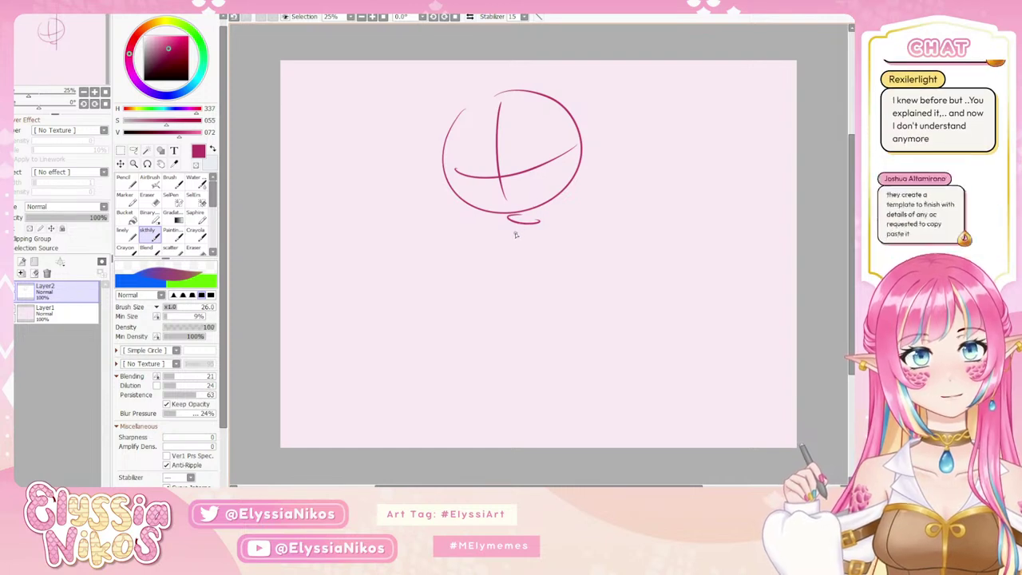
left_click_drag(519, 231, 519, 302)
key("ctrl+z")
left_click_drag(520, 225, 496, 264)
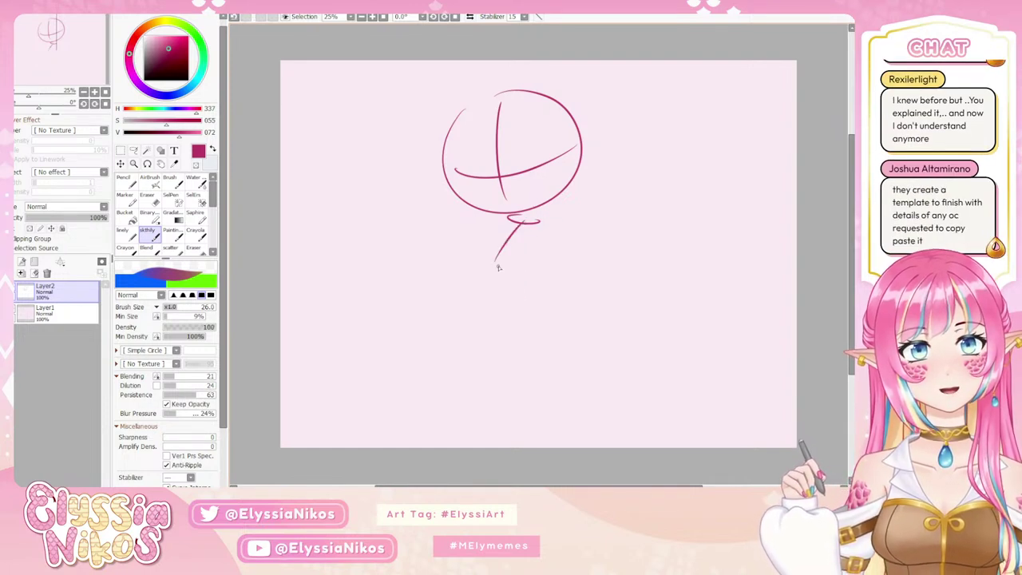
key("ctrl+z")
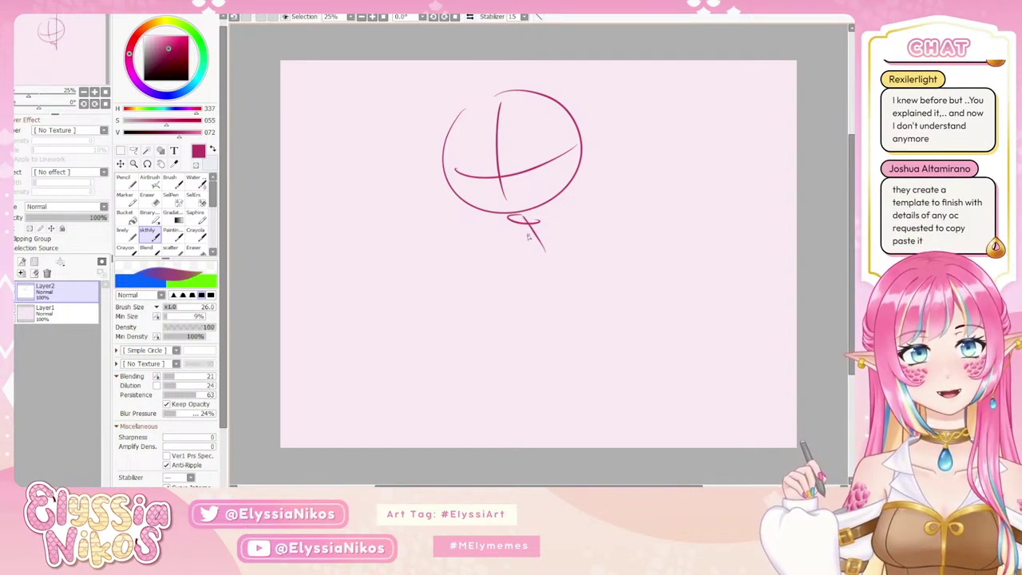
left_click_drag(519, 227, 533, 263)
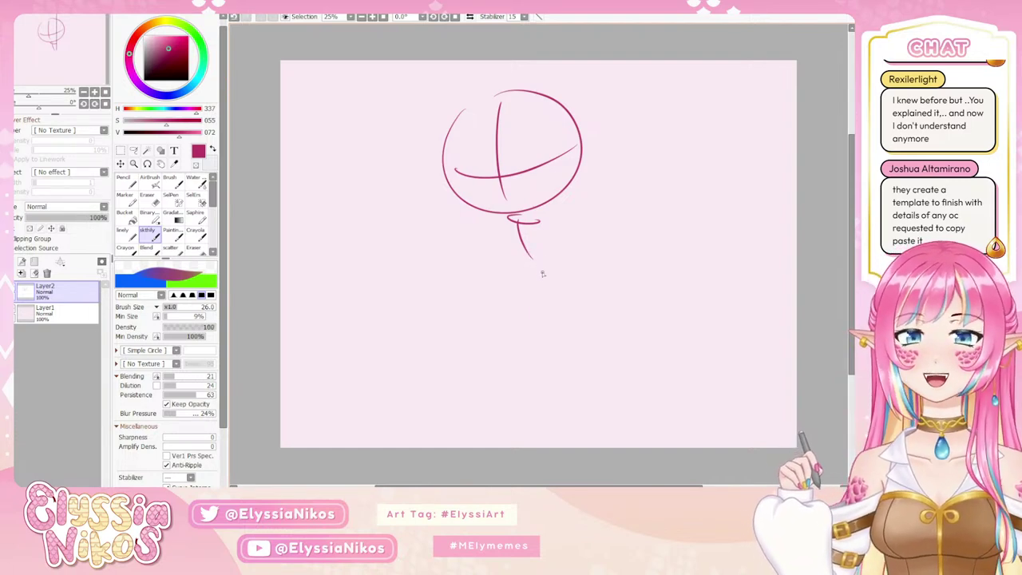
key("ctrl+z")
left_click_drag(520, 228, 527, 261)
key("ctrl+z")
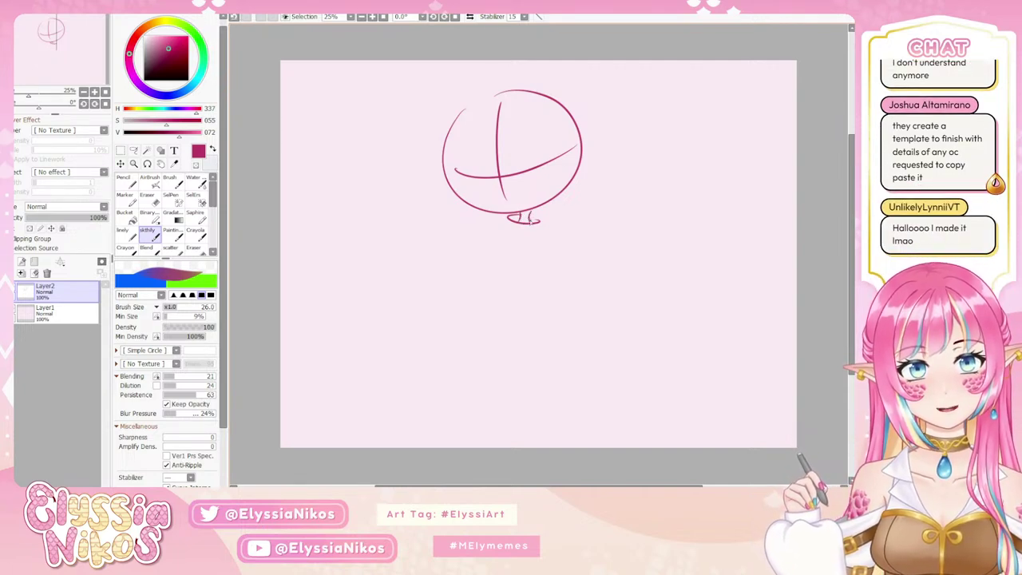
key("ctrl+z")
key("ctrl+z")
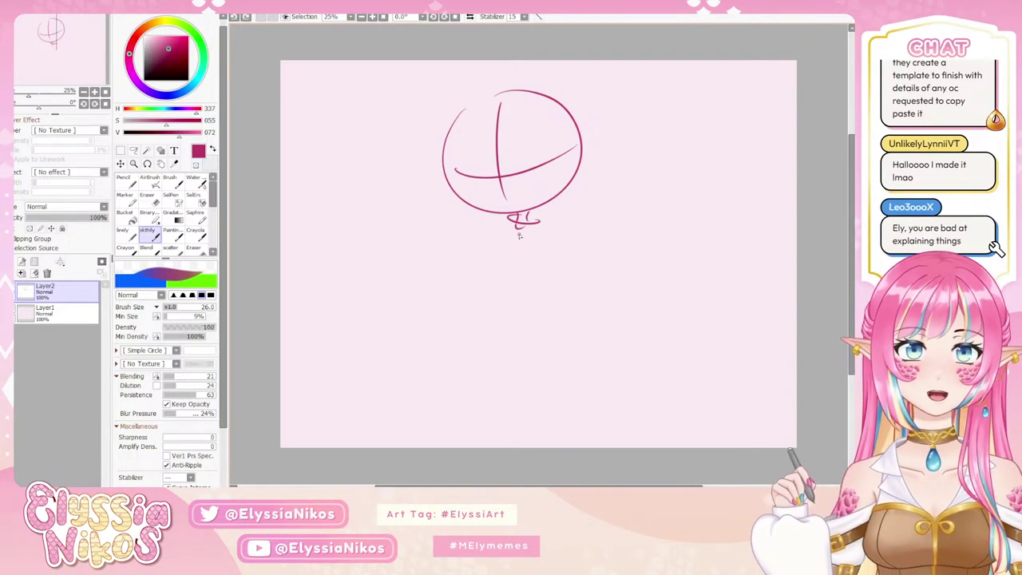
Try further curved spine lines running down from the neck ellipse and undo them.
left_click_drag(519, 234, 525, 276)
key("ctrl+z")
mouse_move(518, 232)
left_mouse_down()
mouse_move(527, 267)
mouse_move(541, 267)
left_mouse_up()
key("ctrl+z")
key("ctrl+z")
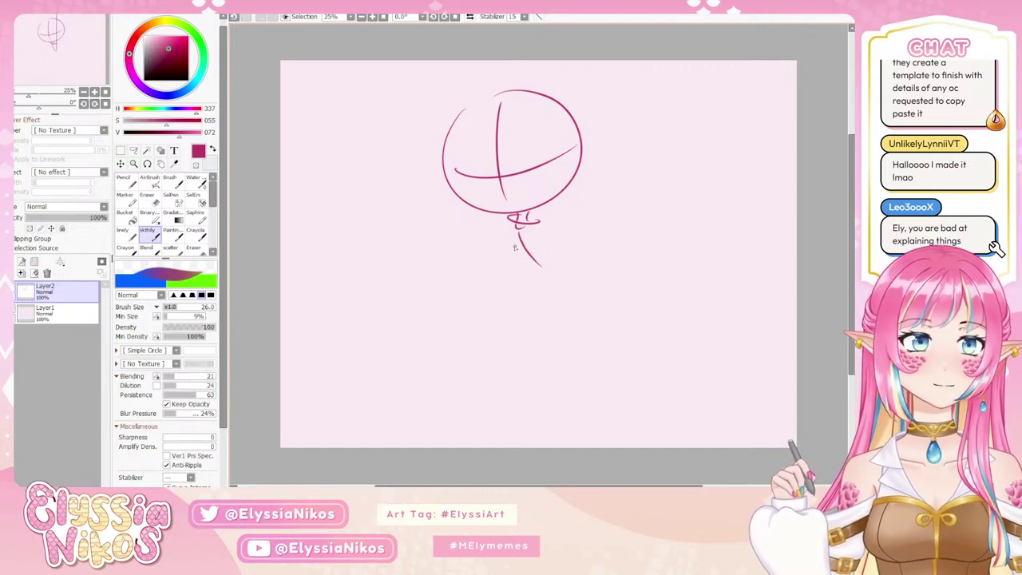
key("ctrl+z")
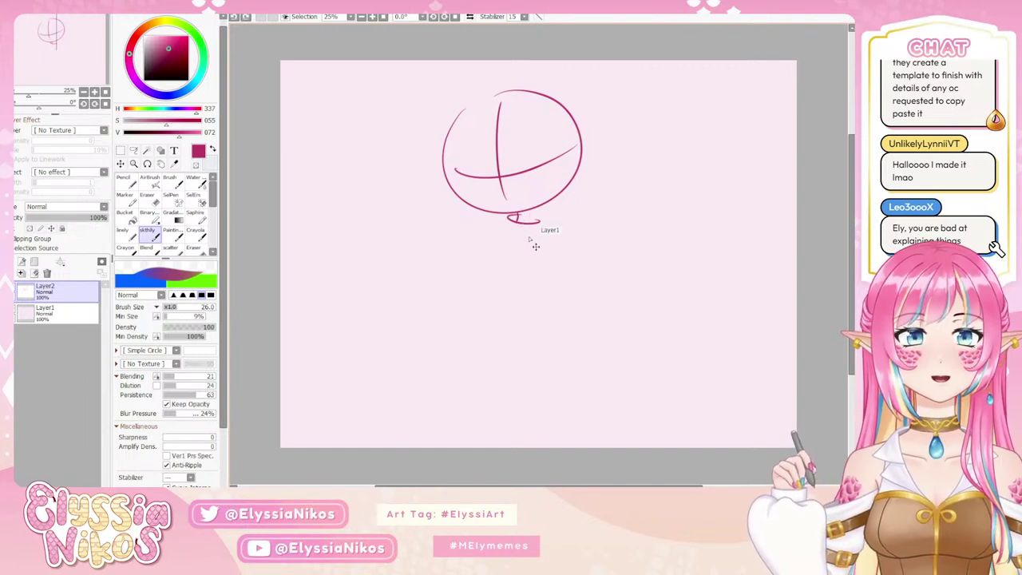
Sketch a small cup-shaped chest hanging from the neck ellipse around a curved centre line.
mouse_move(517, 216)
left_mouse_down()
mouse_move(542, 220)
mouse_move(530, 260)
left_mouse_up()
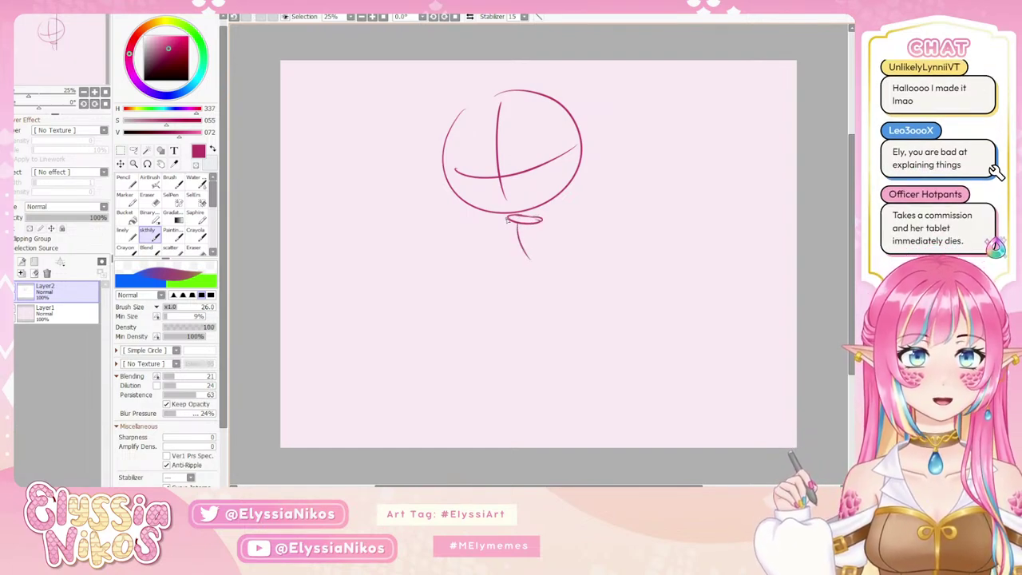
left_click_drag(507, 218, 512, 242)
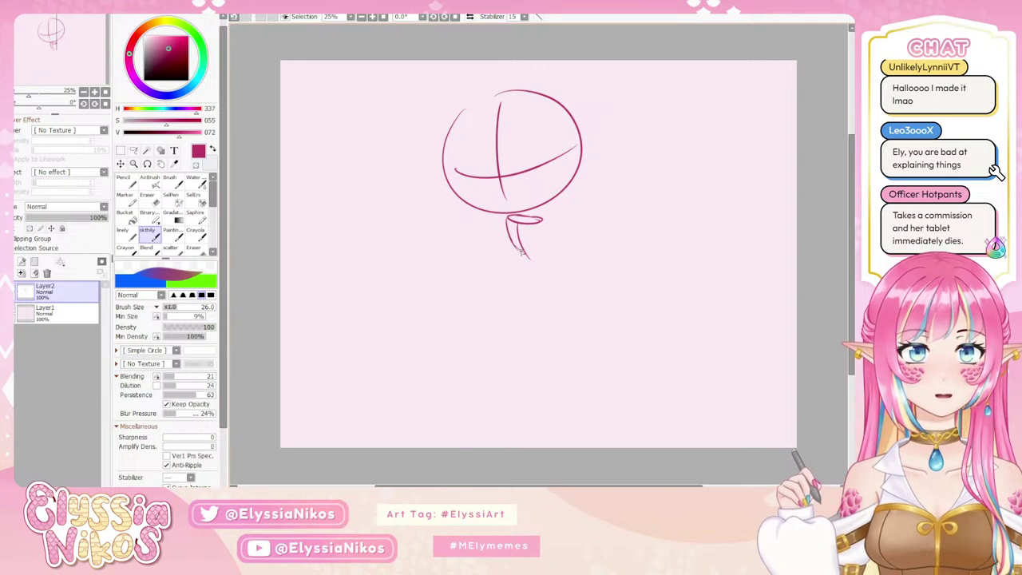
mouse_move(535, 252)
left_mouse_down()
mouse_move(543, 225)
mouse_move(538, 245)
left_mouse_up()
key("ctrl+z")
key("ctrl+z")
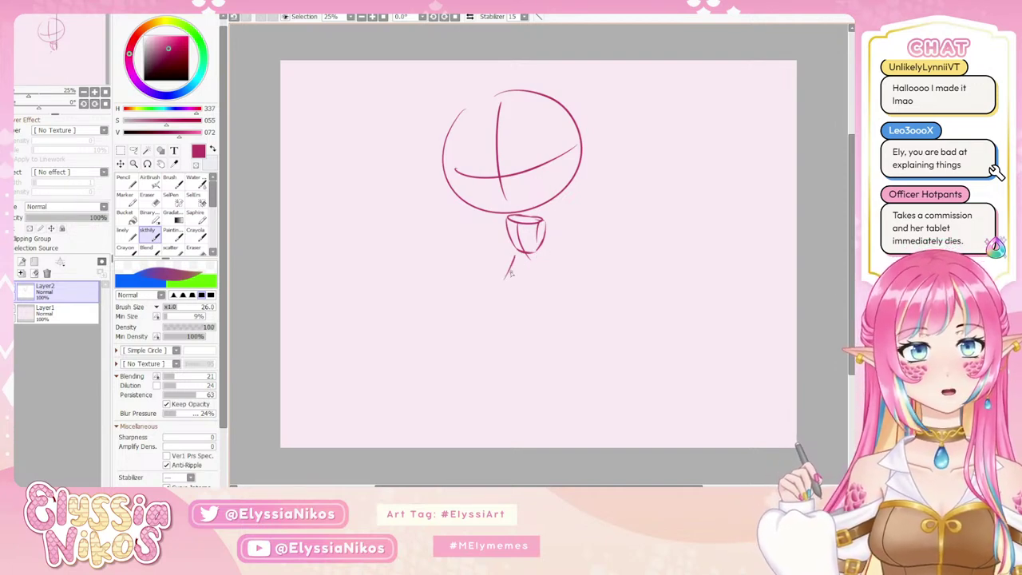
Try curved hip lines spreading outward below the cup-shaped chest and undo them.
left_click_drag(516, 256, 496, 294)
key("ctrl+z")
left_click_drag(513, 256, 491, 296)
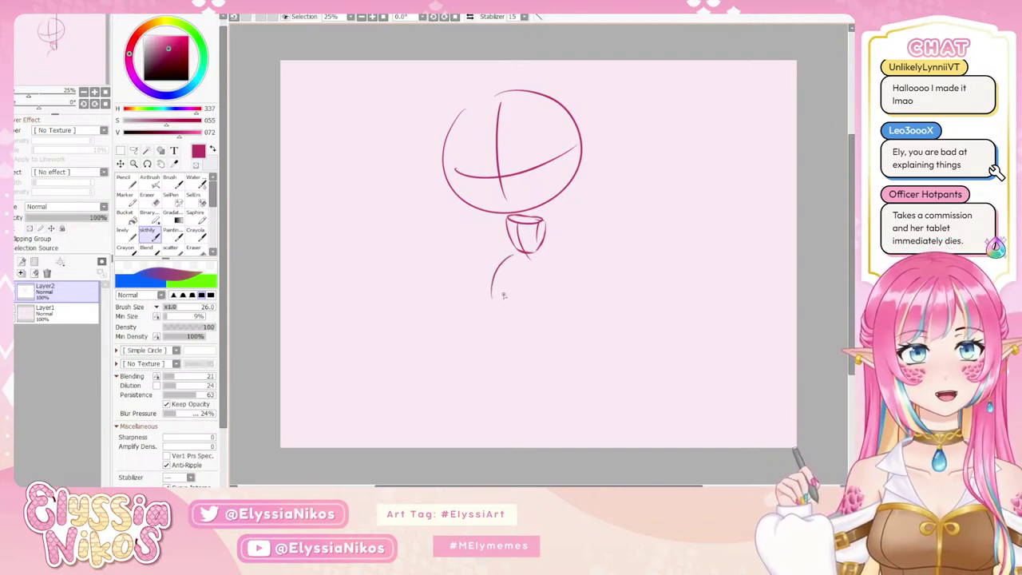
left_click_drag(542, 257, 542, 306)
key("ctrl+z")
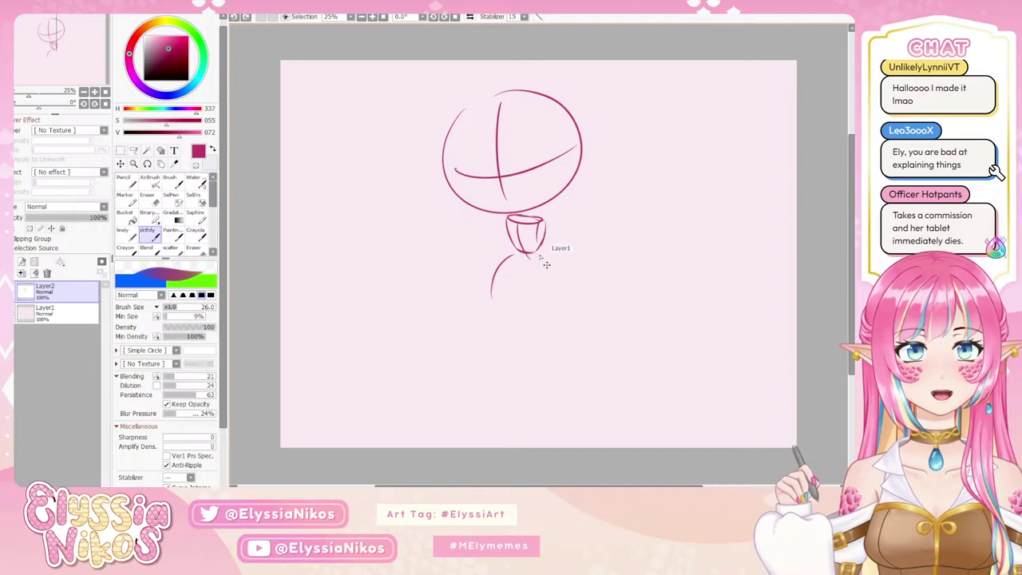
key("ctrl+z")
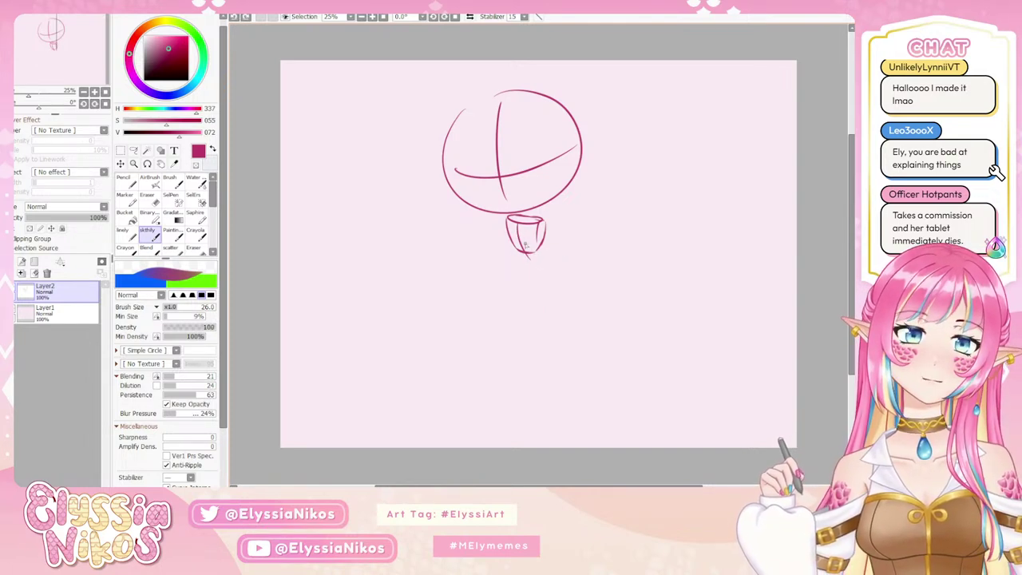
Try a longer curved centre line through the chest, and undo the whole torso sketch back to the head.
mouse_move(519, 226)
left_mouse_down()
mouse_move(525, 251)
mouse_move(546, 266)
left_mouse_up()
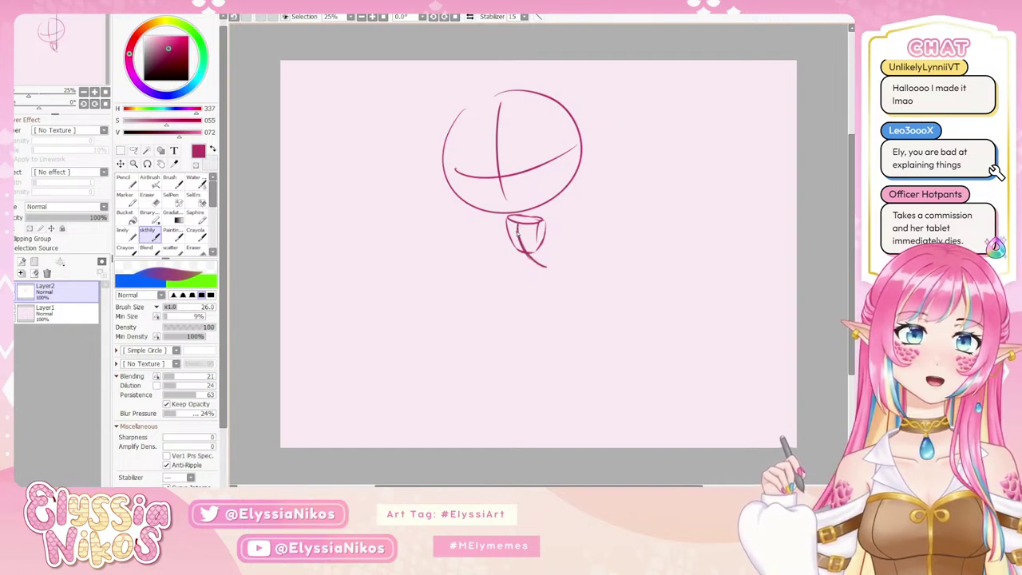
key("ctrl+z")
key("ctrl+z")
key("ctrl+z")
key("ctrl+z")
key("ctrl+z")
key("ctrl+z")
key("ctrl+z")
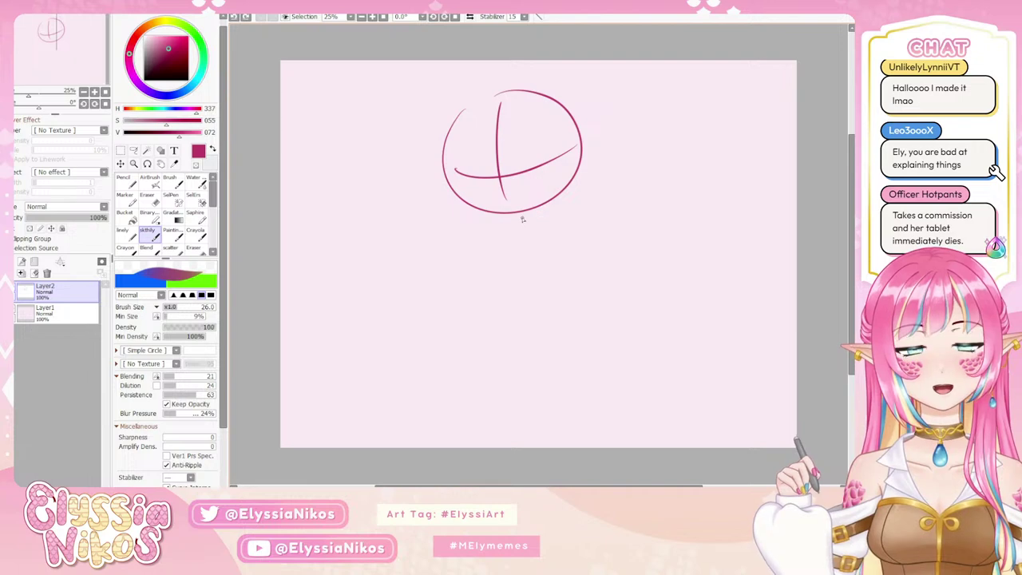
Sketch a new tilted chest beneath the head, with a diagonal curved centre line, an upper ellipse and curved sides.
left_click_drag(523, 217, 550, 267)
key("ctrl+z")
left_click_drag(523, 217, 557, 262)
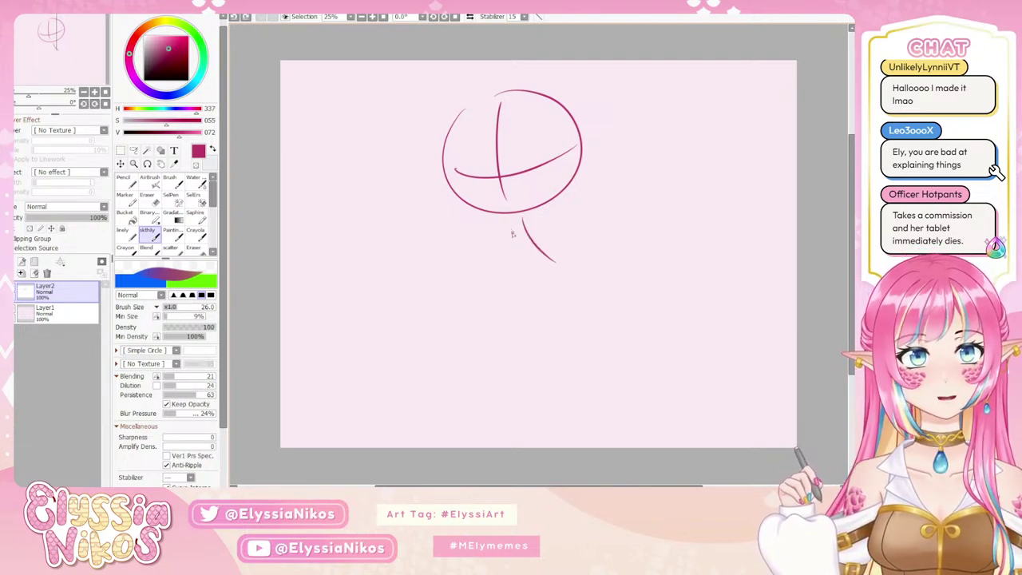
mouse_move(509, 231)
left_mouse_down()
mouse_move(535, 252)
mouse_move(548, 244)
mouse_move(547, 220)
mouse_move(509, 225)
mouse_move(549, 220)
left_mouse_up()
key("ctrl+z")
key("ctrl+z")
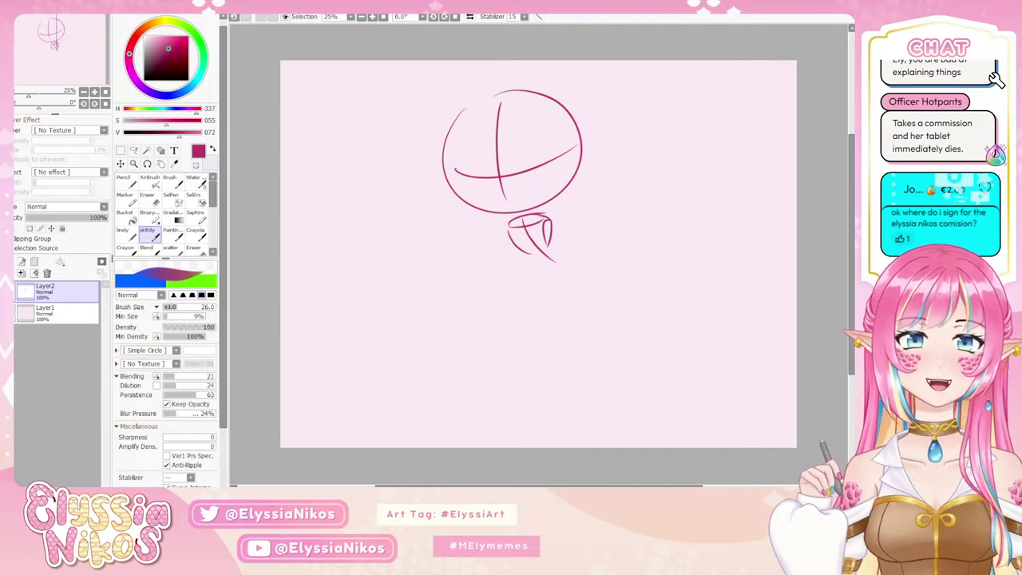
left_click_drag(506, 226, 531, 254)
key("ctrl+z")
key("ctrl+z")
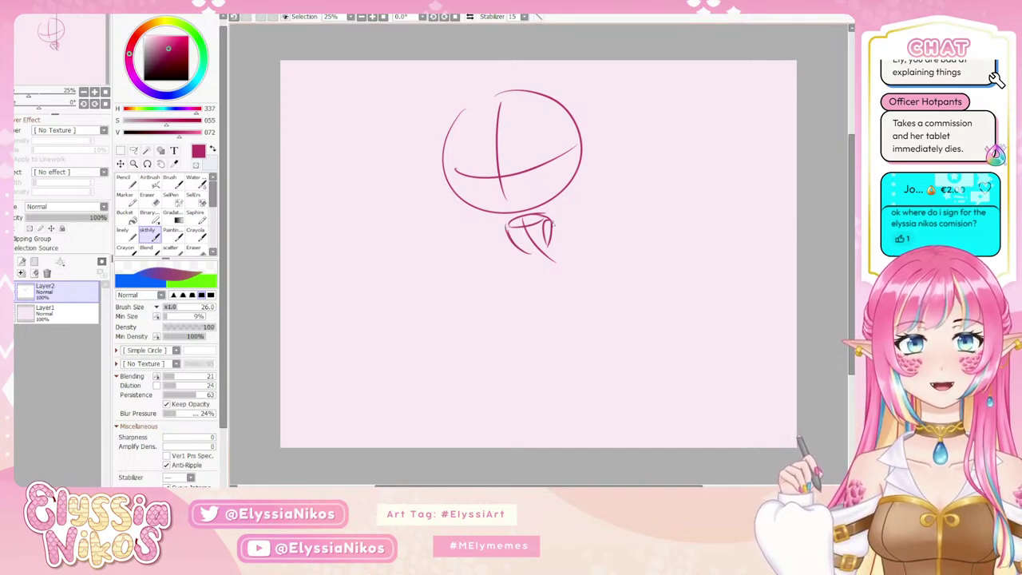
Close the chest's lower edge and sketch hip lines curving down on both sides beneath it.
mouse_move(542, 220)
left_mouse_down()
mouse_move(554, 241)
mouse_move(543, 228)
mouse_move(549, 249)
mouse_move(523, 253)
mouse_move(553, 248)
mouse_move(551, 232)
mouse_move(557, 245)
mouse_move(546, 219)
mouse_move(558, 253)
mouse_move(522, 285)
mouse_move(530, 265)
mouse_move(521, 287)
left_mouse_up()
key("ctrl+z")
key("ctrl+z")
key("ctrl+z")
key("ctrl+z")
mouse_move(561, 249)
left_mouse_down()
mouse_move(583, 271)
mouse_move(577, 305)
left_mouse_up()
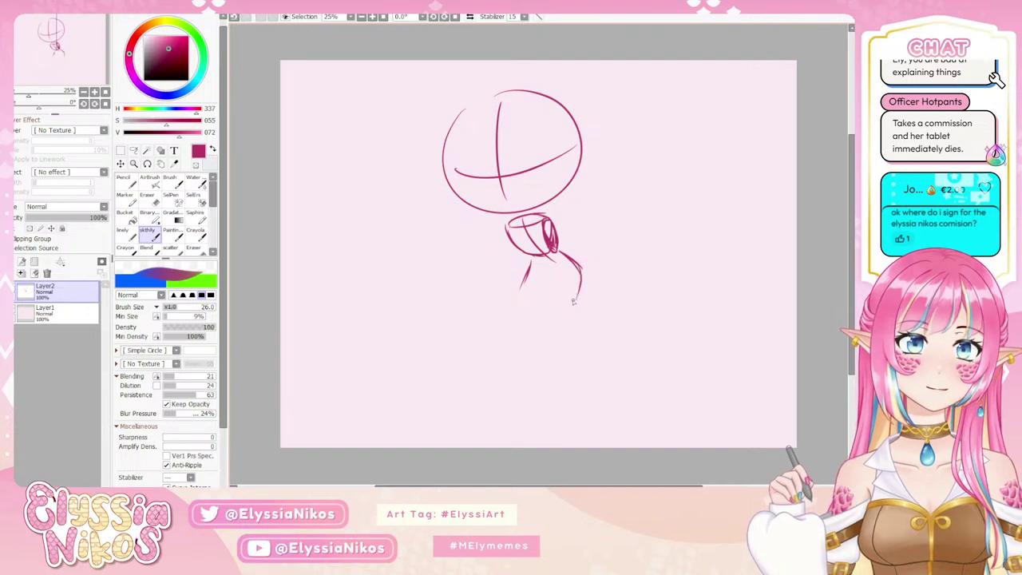
Strengthen the right hip curve and sketch the pelvis line with an arched inner line for the right thigh.
mouse_move(583, 267)
left_mouse_down()
mouse_move(576, 306)
mouse_move(581, 293)
left_mouse_up()
mouse_move(532, 265)
left_mouse_down()
mouse_move(548, 284)
mouse_move(578, 271)
mouse_move(535, 264)
mouse_move(546, 282)
mouse_move(583, 270)
mouse_move(542, 326)
left_mouse_up()
key("ctrl+z")
key("ctrl+z")
key("ctrl+z")
key("ctrl+z")
key("ctrl+y")
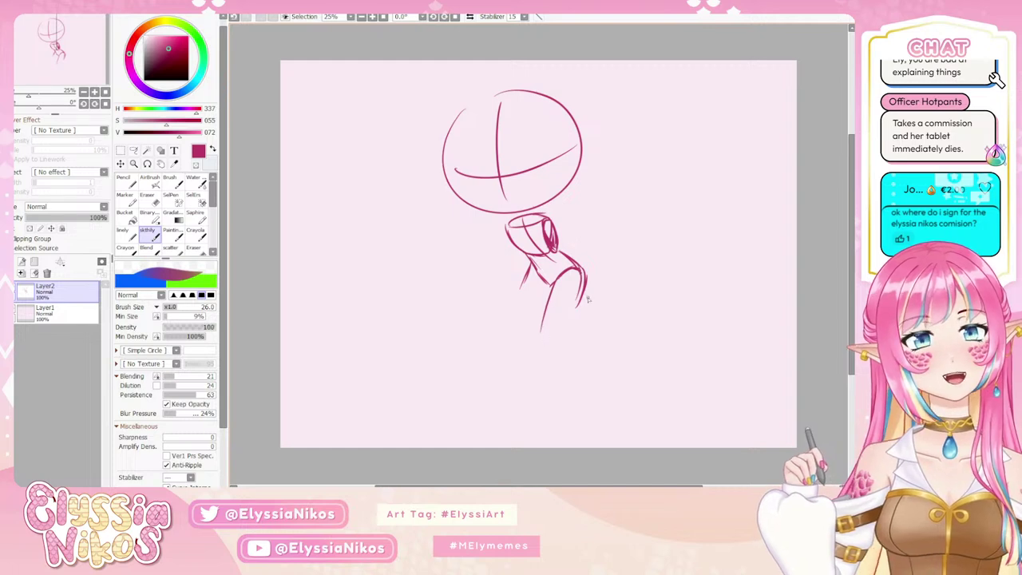
Close the right thigh into a tapered shape and sketch a matching left thigh beside it.
mouse_move(587, 299)
left_mouse_down()
mouse_move(546, 324)
mouse_move(549, 300)
mouse_move(543, 331)
left_mouse_up()
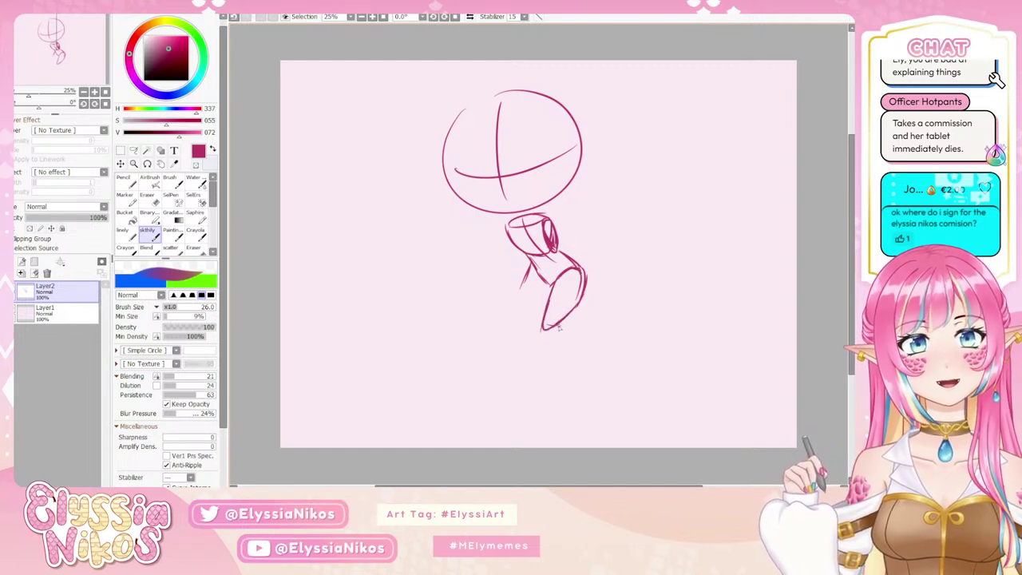
left_click_drag(531, 273, 520, 309)
key("ctrl+z")
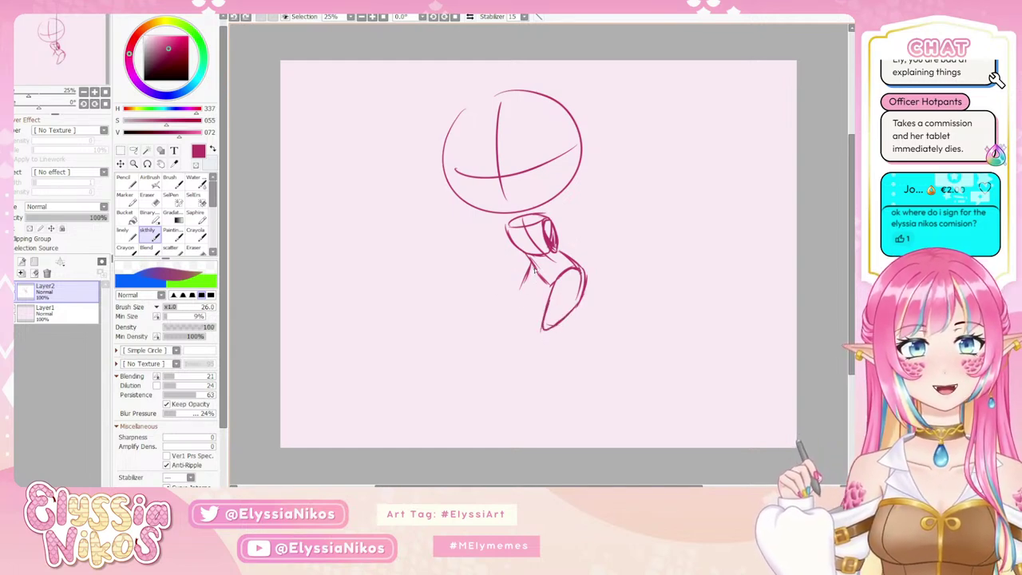
left_click_drag(536, 269, 518, 323)
key("ctrl+z")
mouse_move(531, 273)
left_mouse_down()
mouse_move(522, 313)
mouse_move(531, 328)
mouse_move(547, 310)
mouse_move(574, 323)
mouse_move(547, 314)
mouse_move(553, 325)
mouse_move(544, 329)
mouse_move(565, 325)
mouse_move(583, 300)
left_mouse_up()
key("ctrl+z")
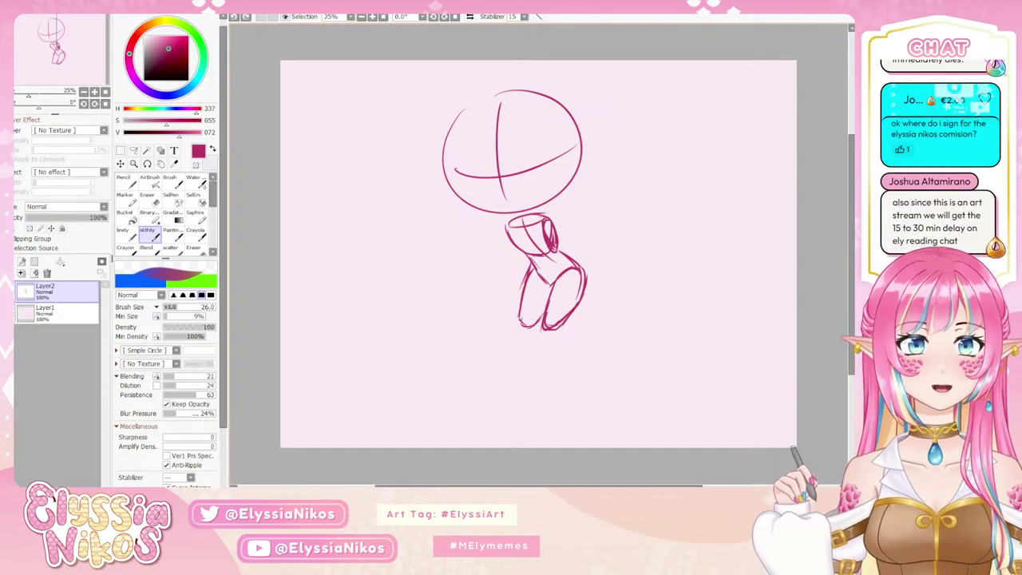
Sketch the lower legs slanting down to the left from the thighs, ending in rounded feet.
mouse_move(517, 321)
left_mouse_down()
mouse_move(480, 390)
mouse_move(521, 393)
mouse_move(542, 336)
mouse_move(510, 399)
mouse_move(535, 408)
mouse_move(554, 386)
mouse_move(565, 341)
mouse_move(555, 381)
mouse_move(559, 372)
mouse_move(536, 401)
left_mouse_up()
key("ctrl+z")
key("ctrl+z")
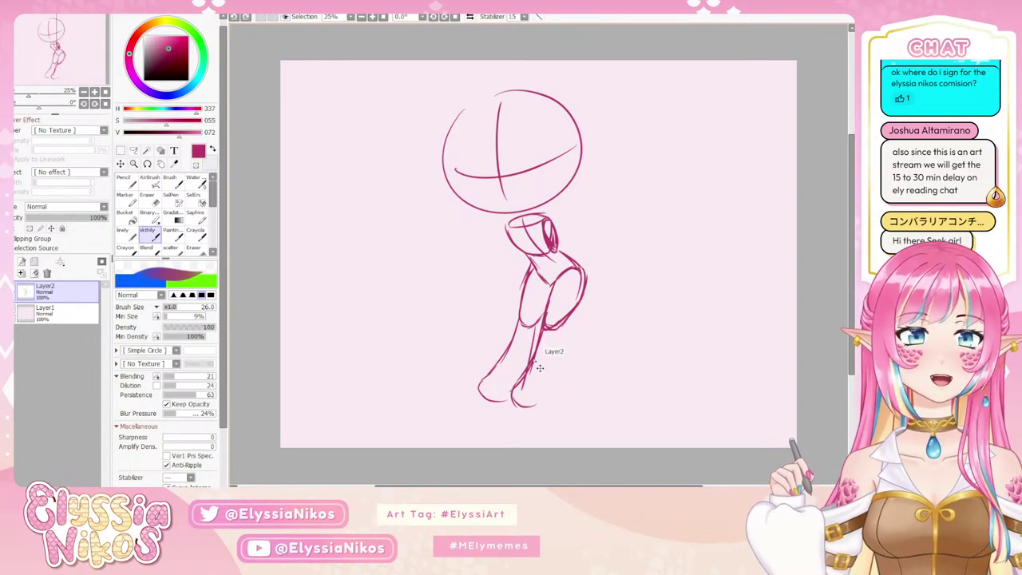
Undo the lower legs and the closed thigh shapes back to the open hip and thigh lines.
key("ctrl+z")
key("ctrl+z")
key("ctrl+z")
key("ctrl+z")
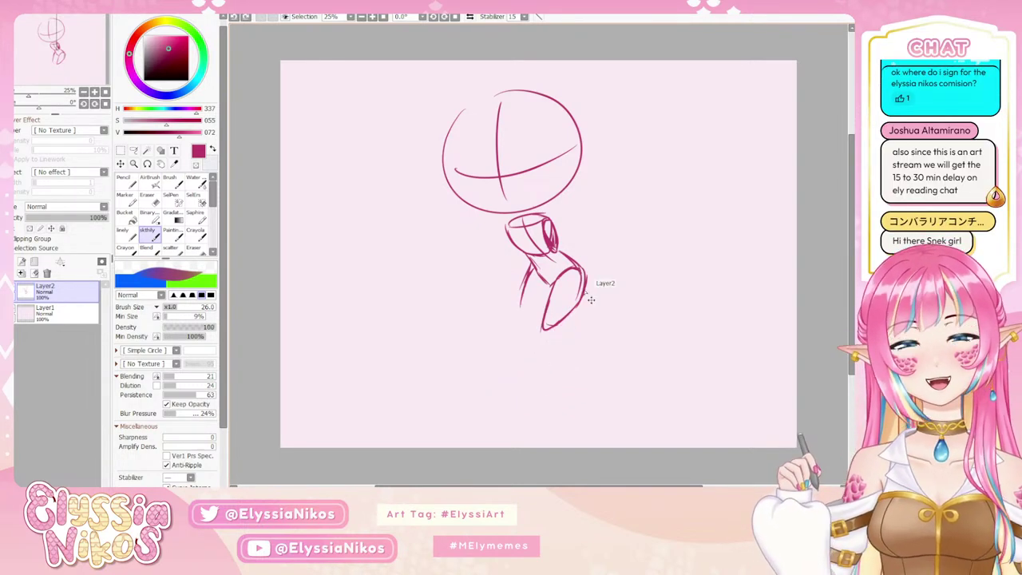
key("ctrl+z")
key("ctrl+z")
key("ctrl+z")
key("ctrl+z")
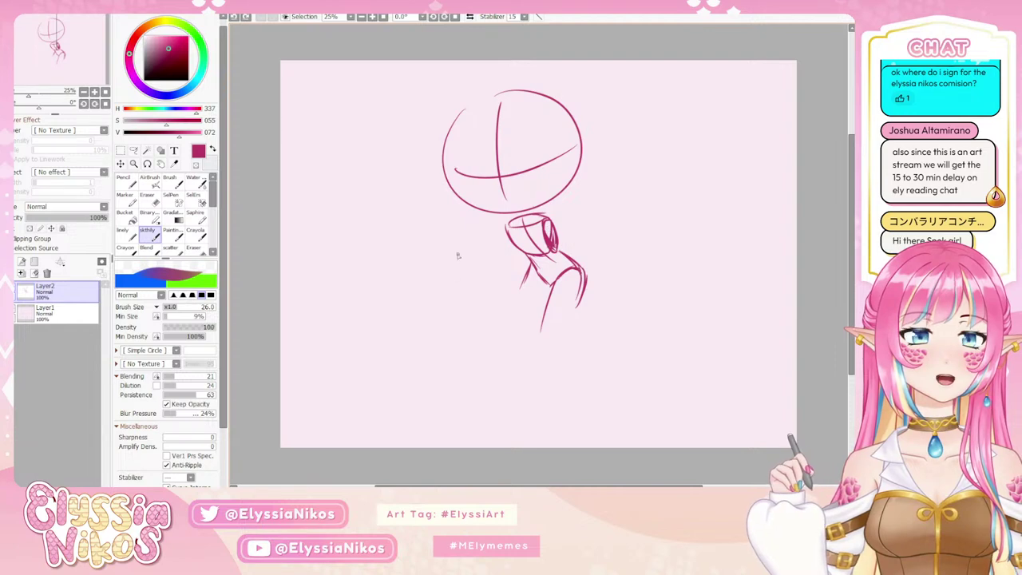
Sketch the left arm as a bent V beside the torso and the right arm slanting back from the shoulder.
mouse_move(505, 245)
left_mouse_down()
mouse_move(497, 277)
mouse_move(499, 261)
mouse_move(484, 265)
mouse_move(461, 242)
mouse_move(477, 264)
left_mouse_up()
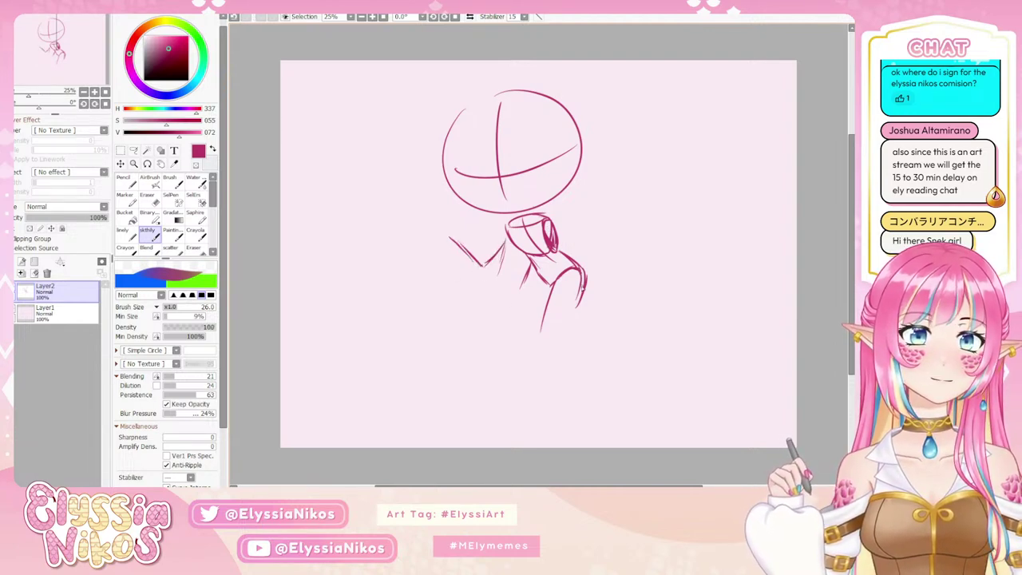
key("ctrl+z")
mouse_move(556, 241)
left_mouse_down()
mouse_move(608, 276)
mouse_move(598, 276)
mouse_move(624, 277)
left_mouse_up()
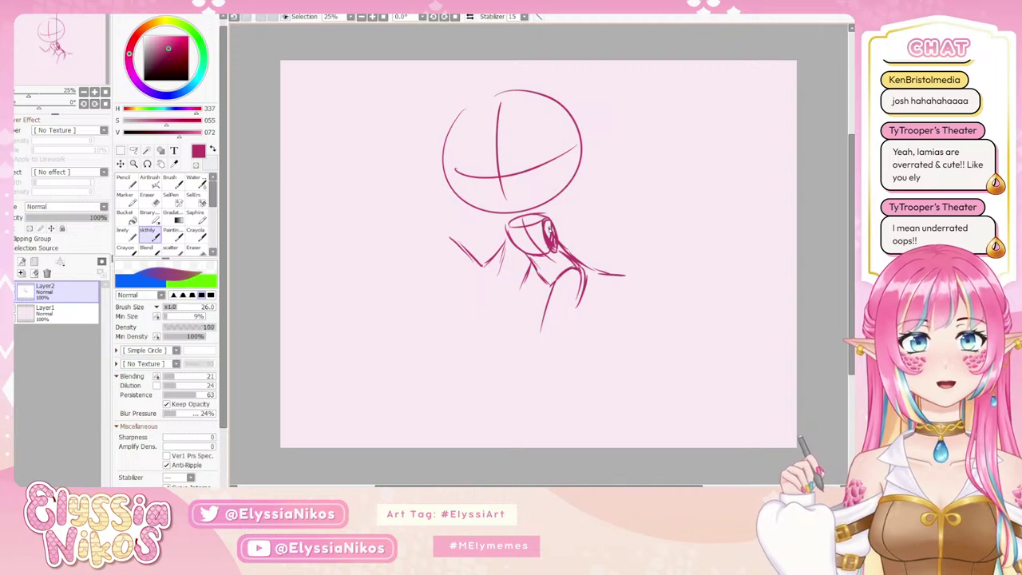
left_click_drag(551, 229, 573, 255)
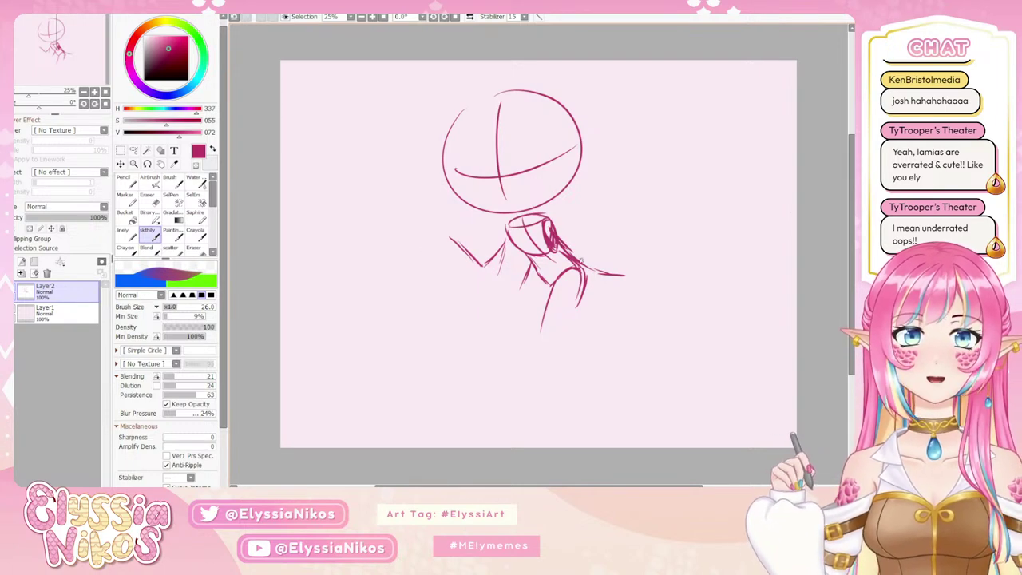
left_click_drag(577, 253, 615, 269)
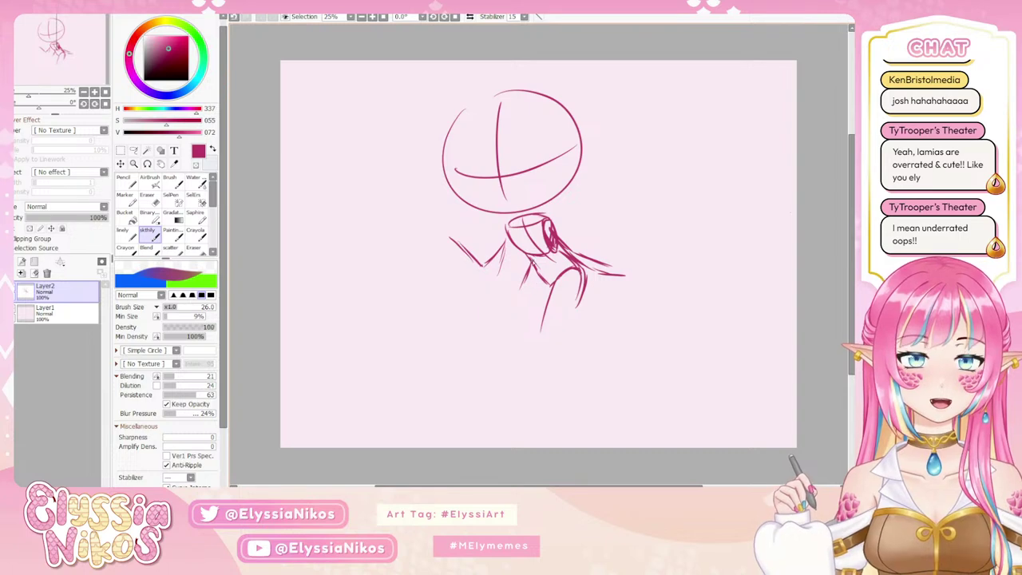
Erase the old hip curves and thigh lines below the torso.
left_click_drag(525, 278, 518, 312)
mouse_move(527, 268)
left_mouse_down()
mouse_move(535, 310)
mouse_move(533, 272)
mouse_move(535, 341)
left_mouse_up()
key("ctrl+z")
left_click(143, 202)
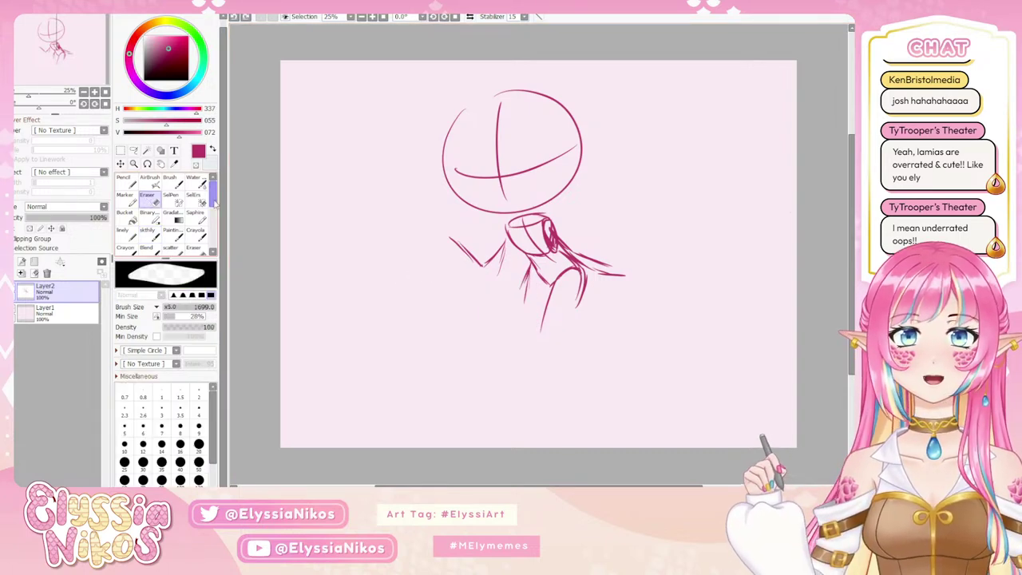
mouse_move(527, 267)
left_mouse_down()
mouse_move(574, 319)
mouse_move(583, 280)
mouse_move(562, 312)
mouse_move(547, 304)
mouse_move(535, 335)
left_mouse_up()
Sketch a small hand at the end of the left arm supporting a tilted oval serving tray.
left_click(149, 231)
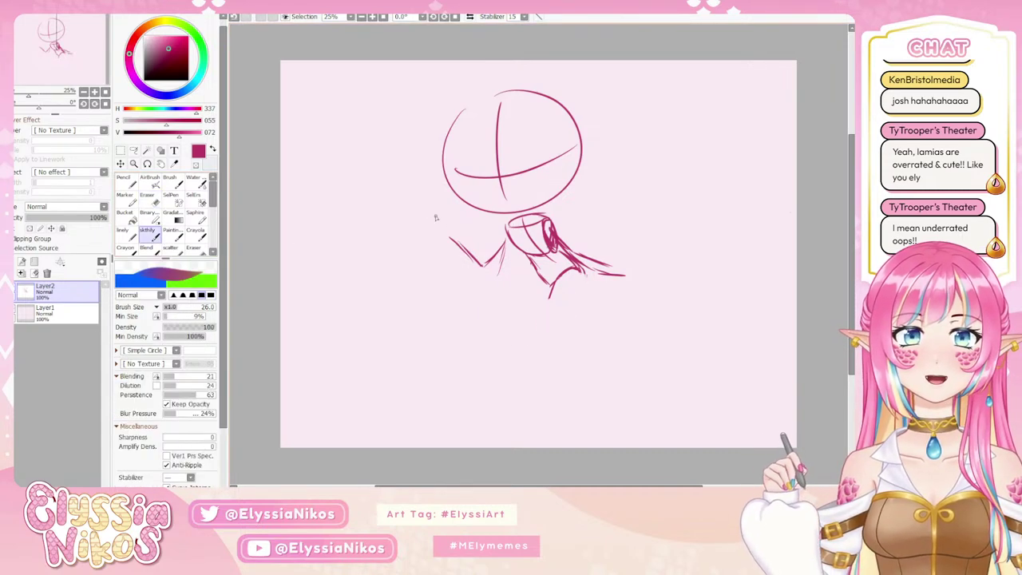
mouse_move(462, 241)
left_mouse_down()
mouse_move(458, 225)
mouse_move(430, 246)
mouse_move(462, 246)
left_mouse_up()
mouse_move(439, 250)
left_mouse_down()
mouse_move(463, 253)
mouse_move(430, 241)
mouse_move(417, 218)
mouse_move(414, 253)
mouse_move(476, 221)
mouse_move(461, 217)
mouse_move(467, 223)
mouse_move(461, 205)
mouse_move(383, 236)
left_mouse_up()
key("ctrl+z")
left_click_drag(447, 204, 408, 246)
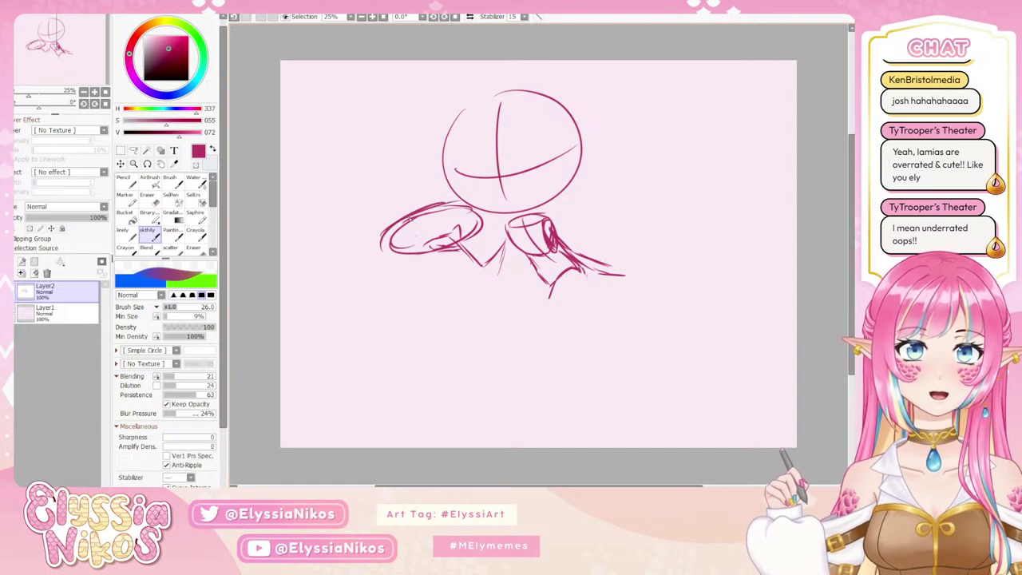
key("ctrl+z")
key("ctrl+z")
left_click_drag(444, 206, 377, 242)
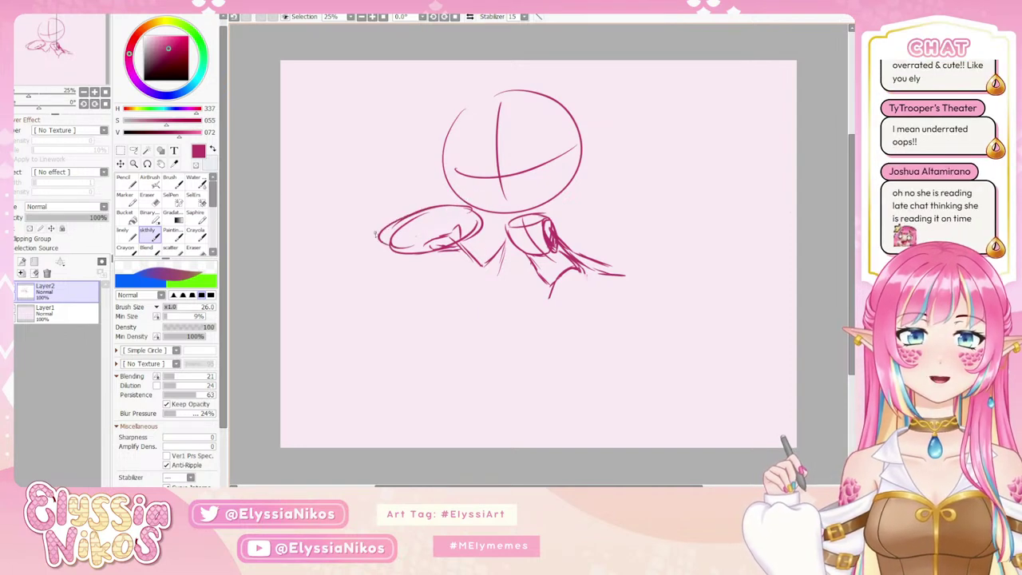
Handwrite the note "YCH: Maid day" in the canvas's upper-right corner.
left_click_drag(580, 65, 487, 88)
mouse_move(584, 89)
left_mouse_down()
mouse_move(578, 120)
mouse_move(605, 109)
left_mouse_up()
mouse_move(606, 102)
left_mouse_down()
mouse_move(628, 99)
mouse_move(647, 107)
mouse_move(642, 92)
mouse_move(668, 108)
left_mouse_up()
left_click(620, 95)
left_click(620, 106)
left_click(644, 90)
mouse_move(677, 88)
left_mouse_down()
mouse_move(677, 112)
mouse_move(686, 106)
left_mouse_up()
left_click_drag(693, 93, 681, 123)
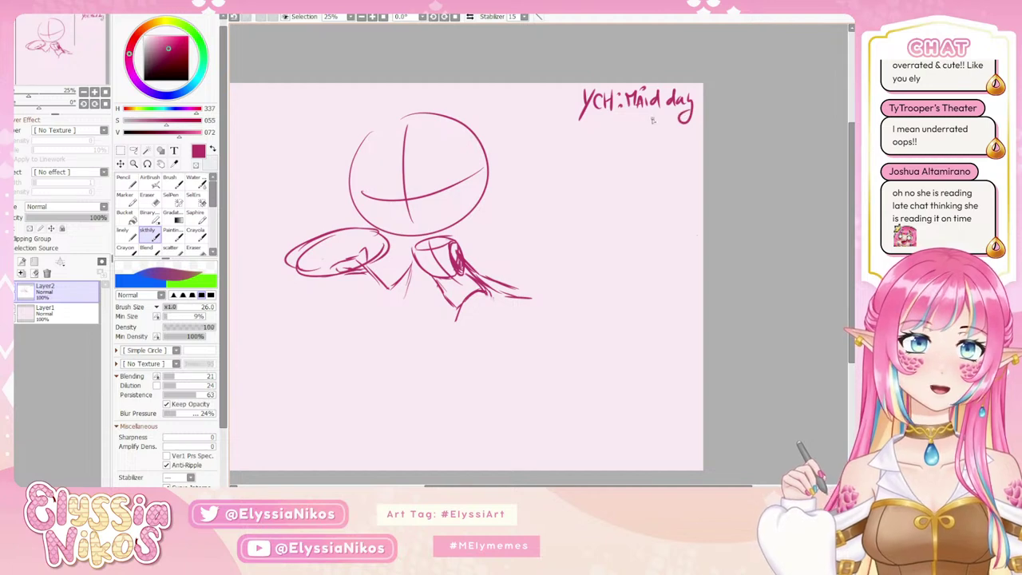
Handwrite the date "11 May" below the "YCH: Maid day" note.
mouse_move(601, 136)
left_mouse_down()
mouse_move(605, 148)
mouse_move(629, 146)
left_mouse_up()
left_click_drag(631, 129, 644, 146)
left_click_drag(652, 133, 664, 145)
key("ctrl+z")
left_click_drag(671, 131, 657, 171)
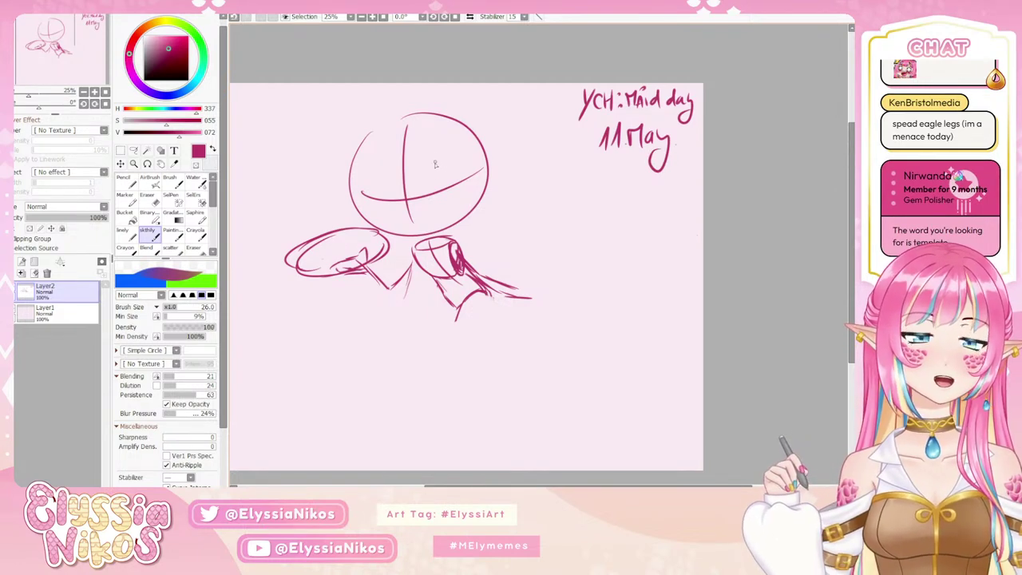
Reinforce the oval tray's outline with darker overlapping strokes along its upper and lower edges.
mouse_move(557, 216)
left_mouse_down()
mouse_move(605, 192)
mouse_move(645, 189)
left_mouse_up()
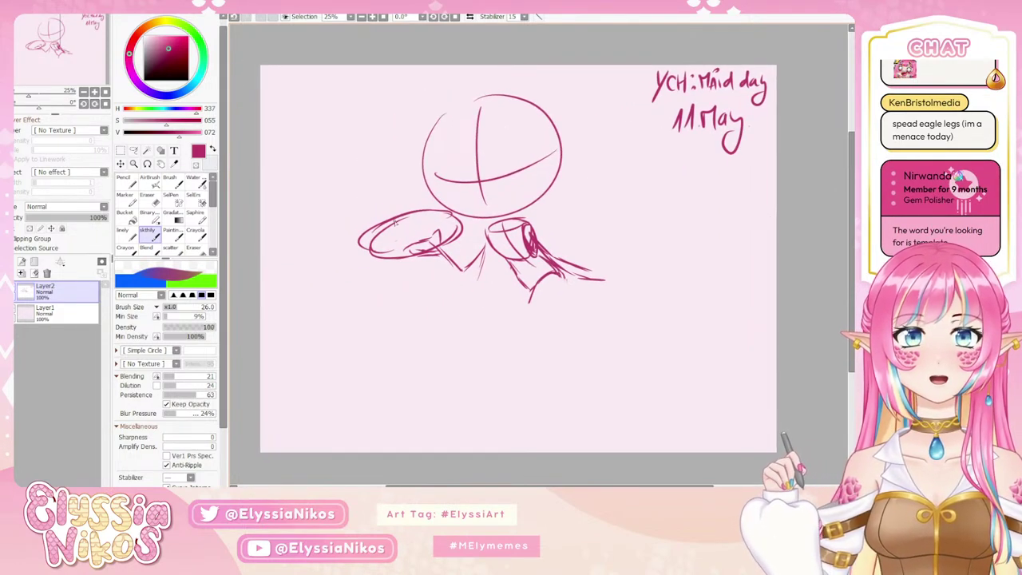
mouse_move(432, 212)
left_mouse_down()
mouse_move(381, 218)
mouse_move(435, 241)
mouse_move(402, 216)
mouse_move(456, 227)
left_mouse_up()
key("ctrl+z")
key("ctrl+z")
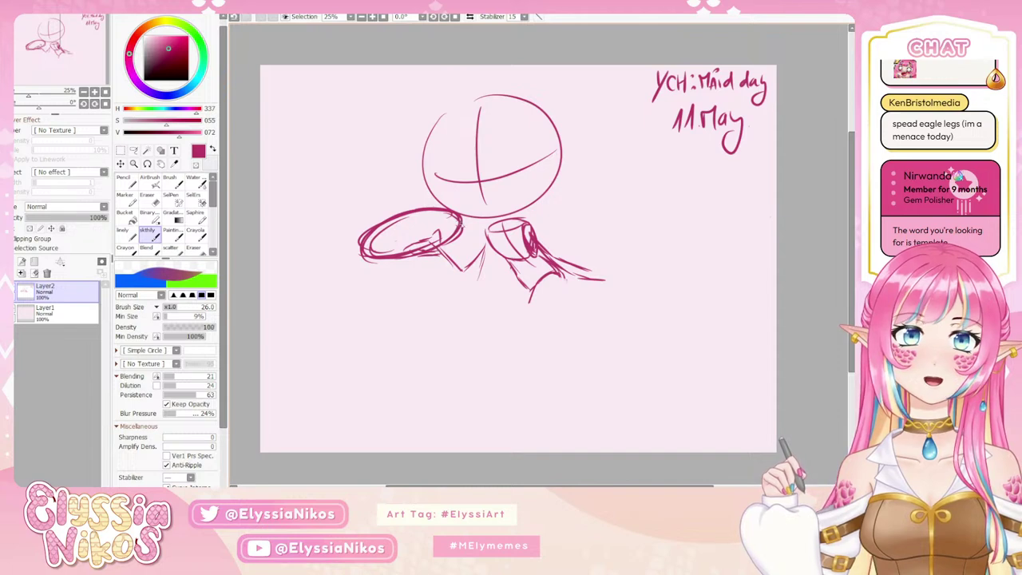
left_click_drag(455, 232, 397, 258)
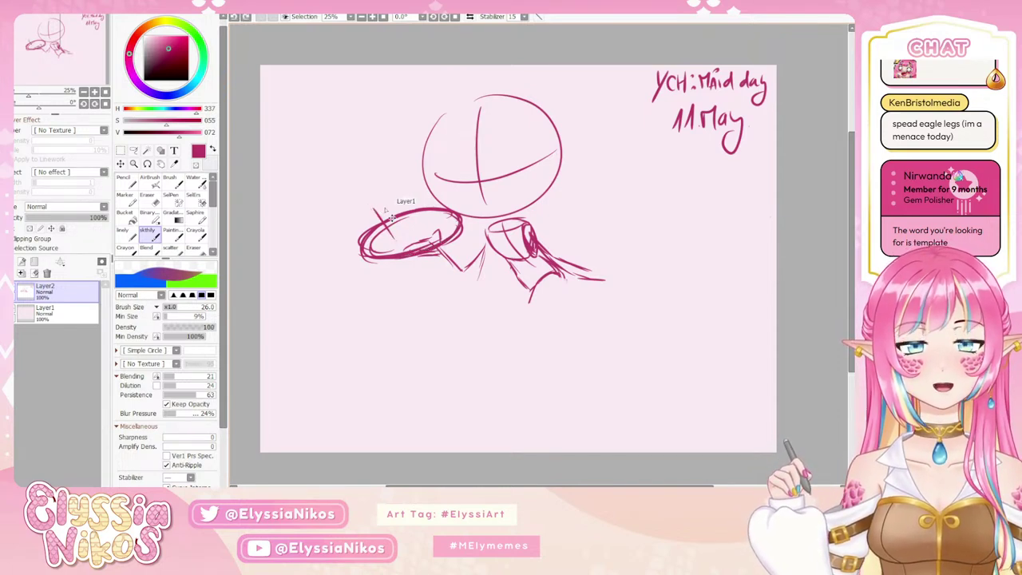
Sketch a tapered dessert glass with a rim, bands and a small foot standing on the tray.
left_click_drag(375, 200, 393, 230)
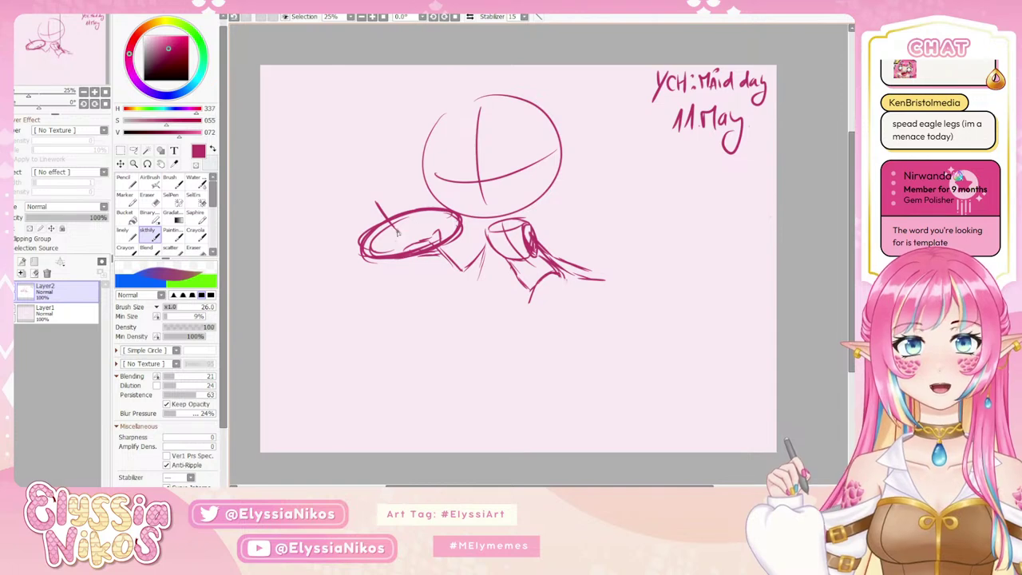
mouse_move(398, 238)
left_mouse_down()
mouse_move(418, 240)
mouse_move(413, 229)
left_mouse_up()
left_click_drag(404, 189, 414, 225)
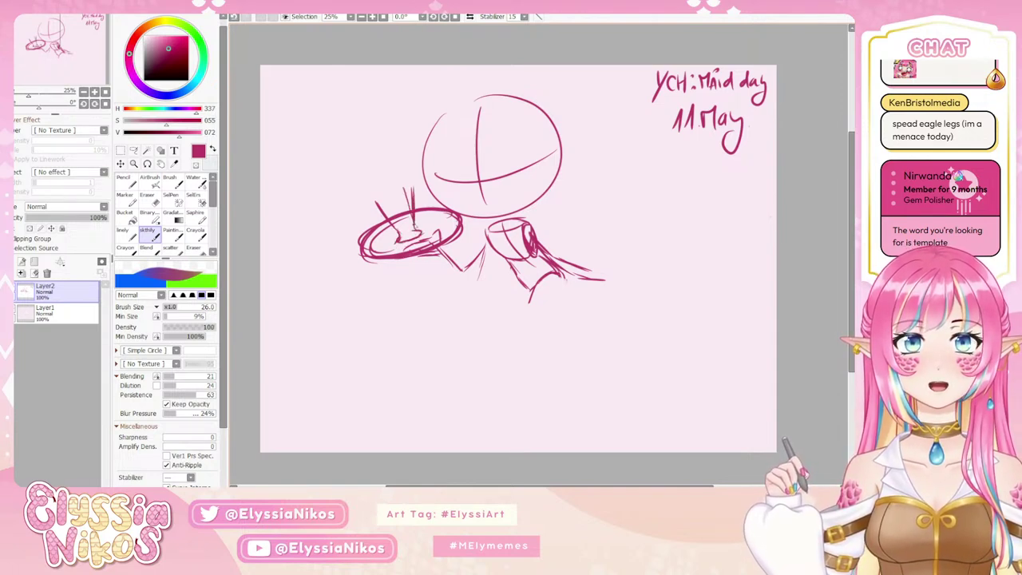
mouse_move(378, 195)
left_mouse_down()
mouse_move(412, 190)
mouse_move(385, 215)
mouse_move(411, 205)
mouse_move(399, 209)
mouse_move(413, 207)
mouse_move(400, 236)
mouse_move(415, 233)
left_mouse_up()
key("ctrl+z")
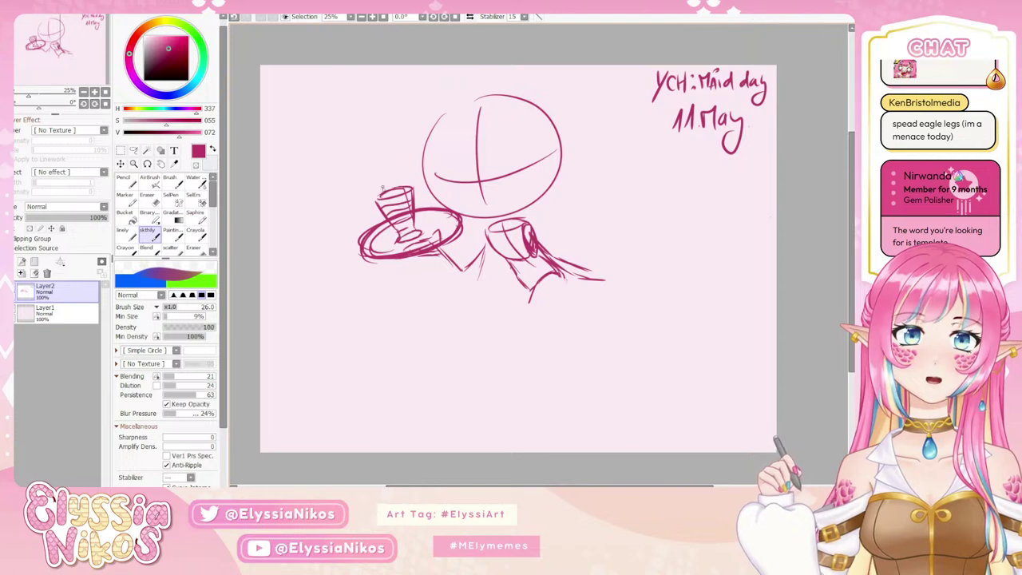
Sketch a swirled cream topping above the rim of the dessert glass.
mouse_move(382, 186)
left_mouse_down()
mouse_move(377, 200)
mouse_move(404, 173)
left_mouse_up()
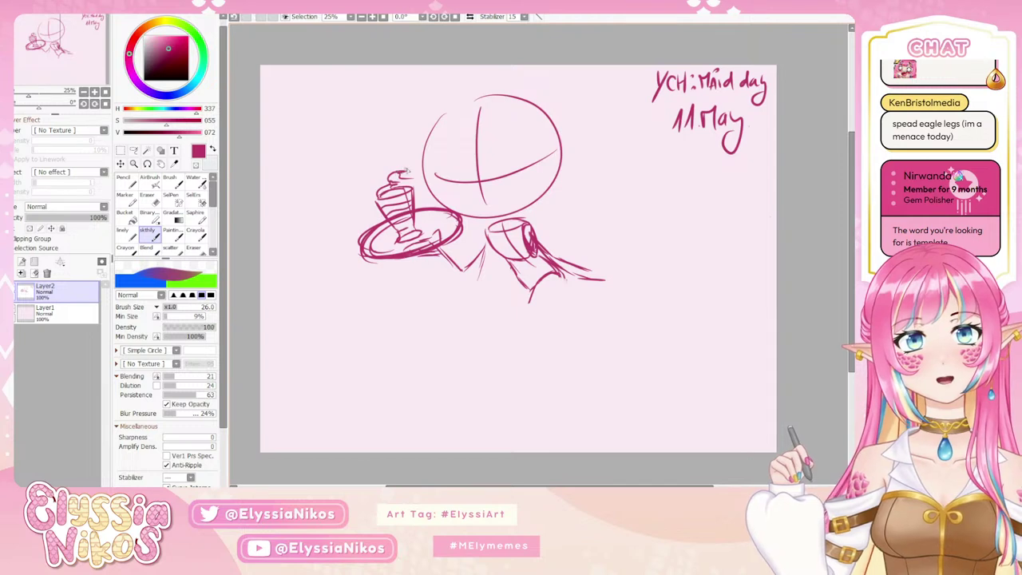
mouse_move(406, 170)
left_mouse_down()
mouse_move(412, 190)
mouse_move(370, 189)
left_mouse_up()
key("ctrl+z")
key("ctrl+z")
Retrace the bent left arm between the tray and the shoulder with firmer strokes.
mouse_move(437, 260)
left_mouse_down()
mouse_move(430, 237)
mouse_move(422, 246)
left_mouse_up()
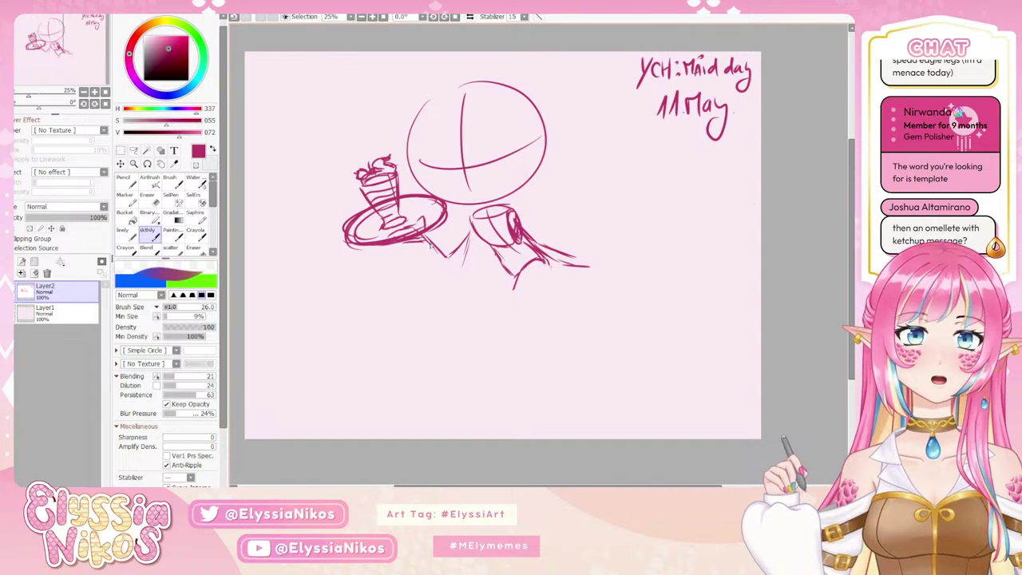
mouse_move(422, 237)
left_mouse_down()
mouse_move(449, 252)
mouse_move(470, 221)
left_mouse_up()
key("ctrl+z")
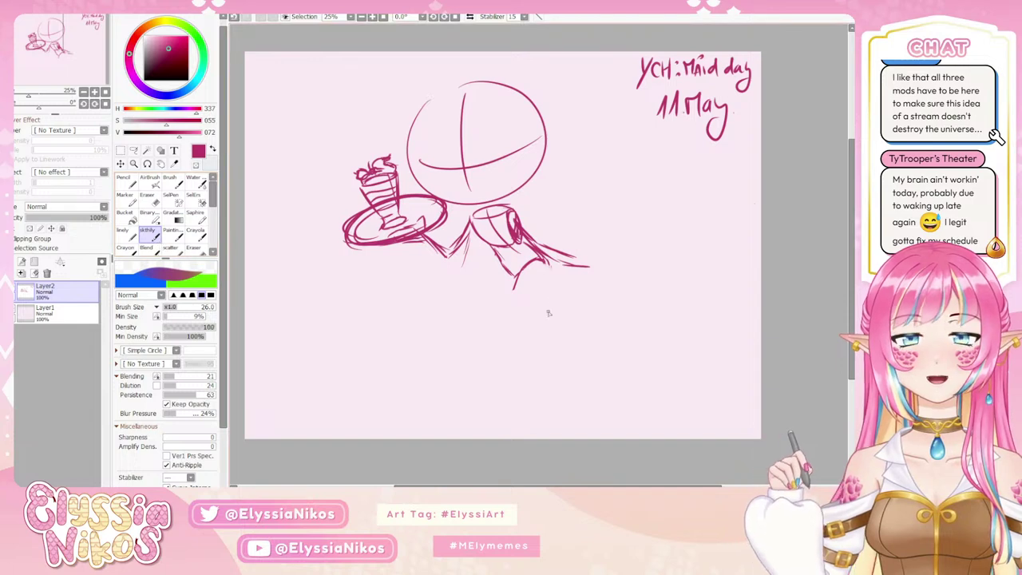
Extend the pelvis below the torso with two lines converging in a narrow V.
left_click_drag(522, 269, 509, 315)
left_click_drag(504, 272, 511, 302)
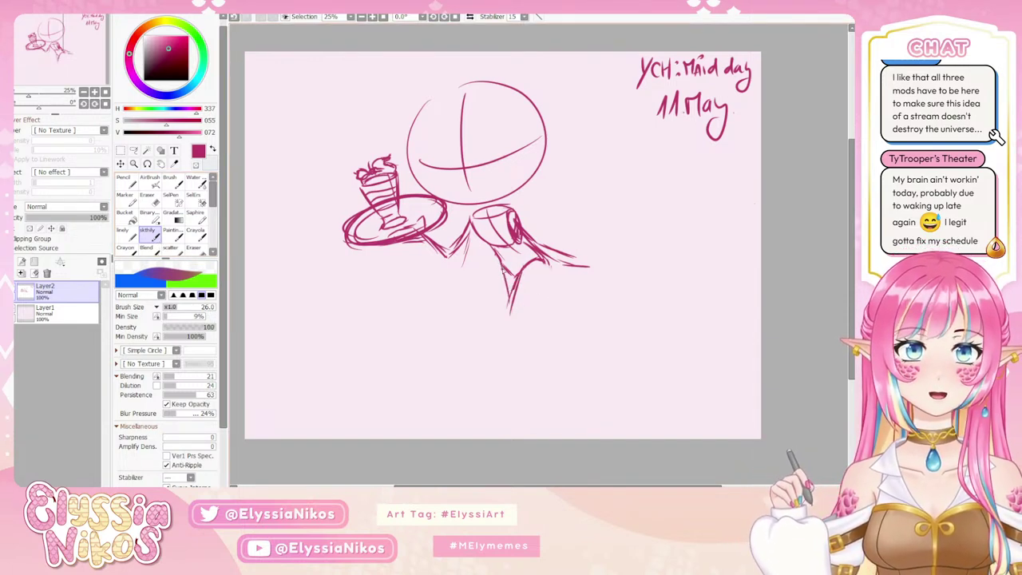
key("ctrl+z")
Try a right leg with a slanted thigh and a straight lower leg running down from the hip.
mouse_move(501, 267)
left_mouse_down()
mouse_move(546, 268)
mouse_move(540, 313)
left_mouse_up()
mouse_move(551, 263)
left_mouse_down()
mouse_move(533, 320)
mouse_move(532, 298)
mouse_move(513, 317)
mouse_move(528, 324)
mouse_move(547, 272)
mouse_move(507, 340)
left_mouse_up()
mouse_move(517, 297)
left_mouse_down()
mouse_move(495, 403)
mouse_move(530, 394)
left_mouse_up()
left_click_drag(532, 319, 531, 388)
left_click_drag(536, 355, 535, 396)
Undo the right leg's lower part and thigh back to the V-shaped pelvis lines.
key("ctrl+z")
key("ctrl+z")
key("ctrl+z")
key("ctrl+z")
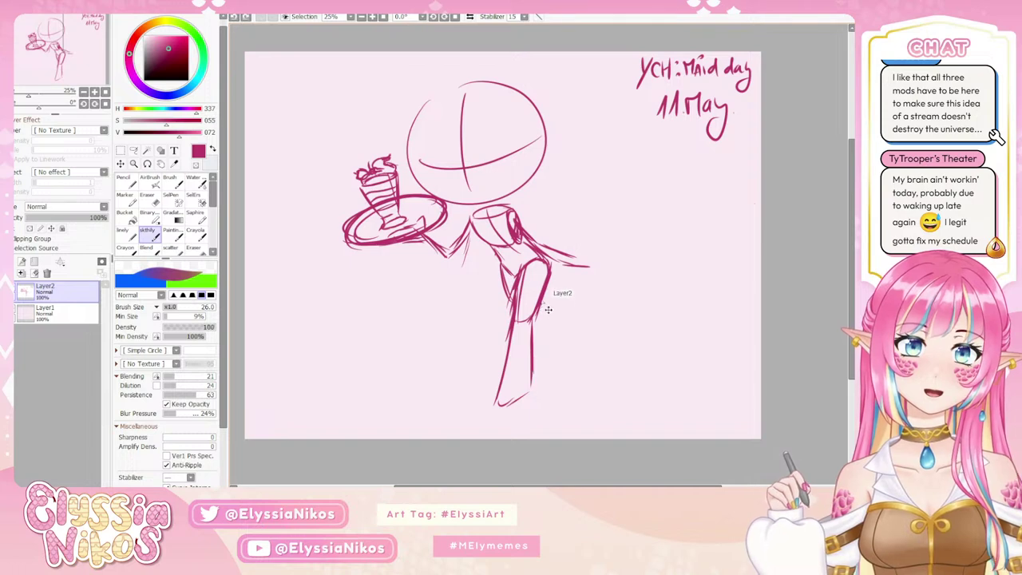
key("ctrl+z")
key("ctrl+z")
key("ctrl+z")
key("ctrl+z")
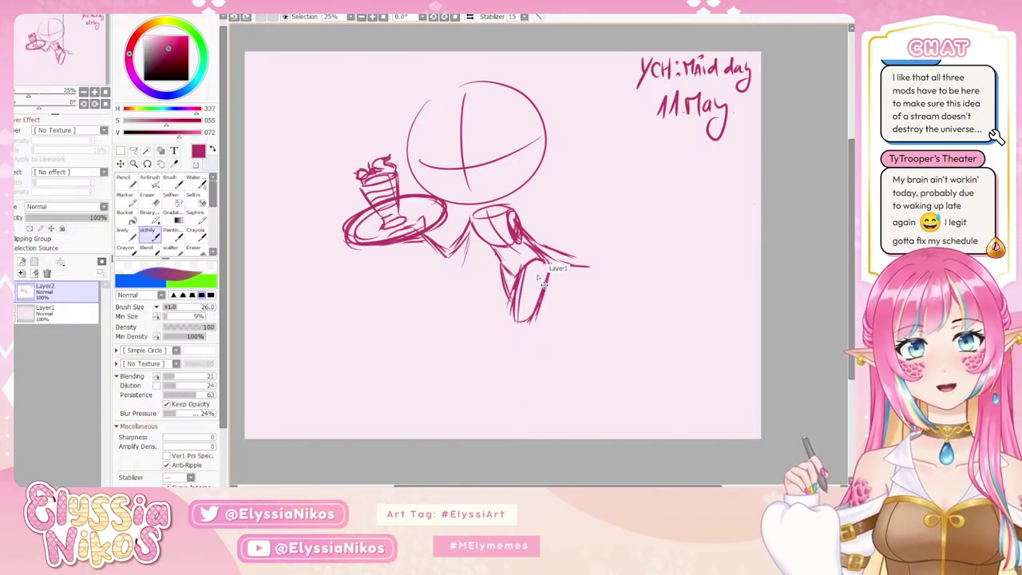
key("ctrl+z")
key("ctrl+z")
key("ctrl+z")
key("ctrl+z")
Sketch one long curved guide line from the right hip down to the foot.
left_click_drag(538, 289, 534, 329)
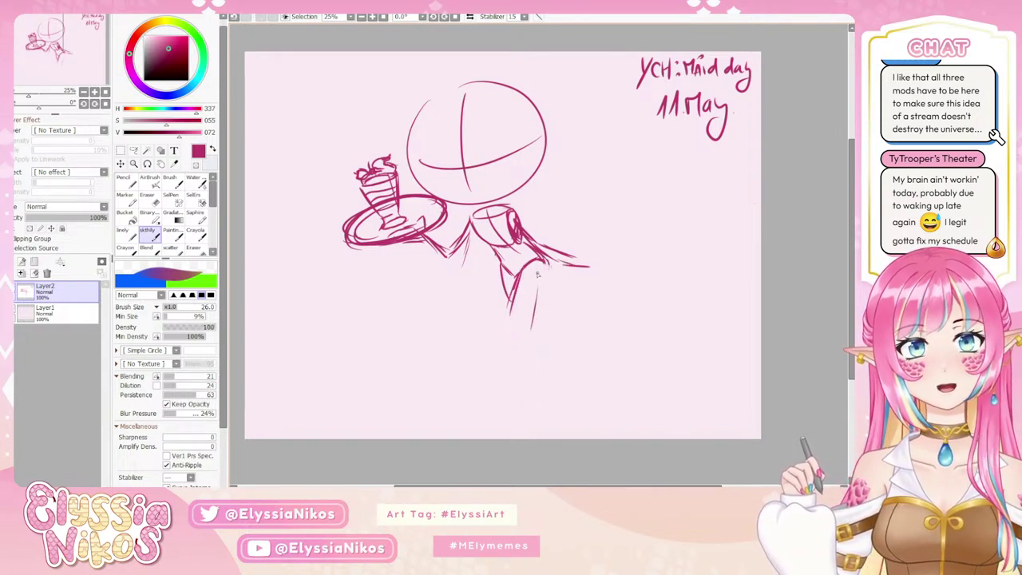
left_click_drag(538, 270, 531, 379)
left_click_drag(542, 290, 523, 394)
left_click_drag(532, 341, 523, 391)
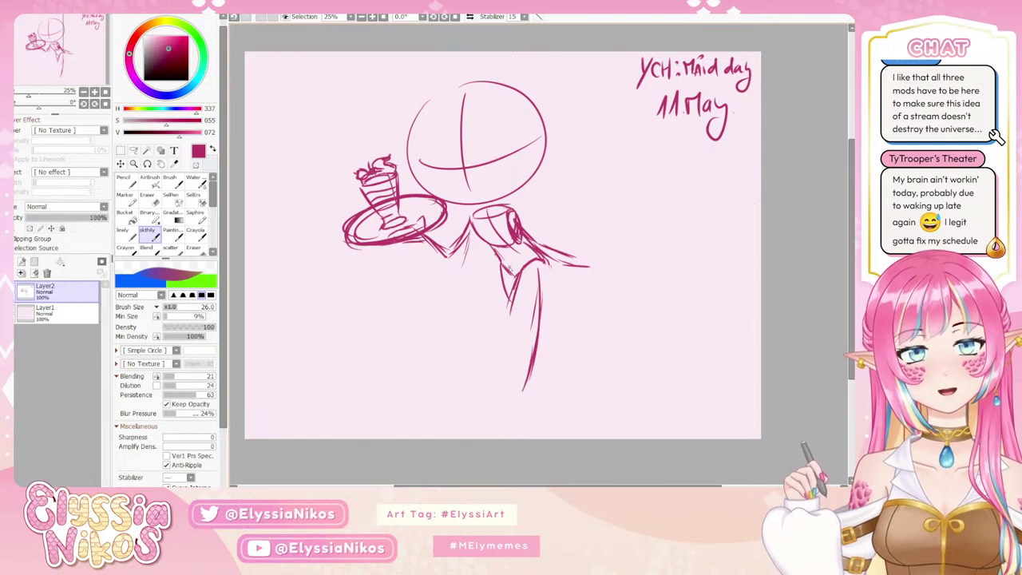
Outline the right thigh as a narrow rounded shape and add a long lower leg ending in a rounded foot.
left_click_drag(509, 266, 528, 335)
left_click_drag(527, 270, 527, 356)
left_click_drag(525, 305, 529, 355)
mouse_move(548, 265)
left_mouse_down()
mouse_move(543, 335)
mouse_move(530, 337)
left_mouse_up()
left_click_drag(535, 377, 530, 386)
mouse_move(528, 349)
left_mouse_down()
mouse_move(514, 418)
mouse_move(532, 417)
mouse_move(519, 423)
mouse_move(547, 409)
mouse_move(549, 358)
left_mouse_up()
left_click_drag(547, 322, 549, 403)
mouse_move(551, 357)
left_mouse_down()
mouse_move(549, 412)
mouse_move(537, 420)
left_mouse_up()
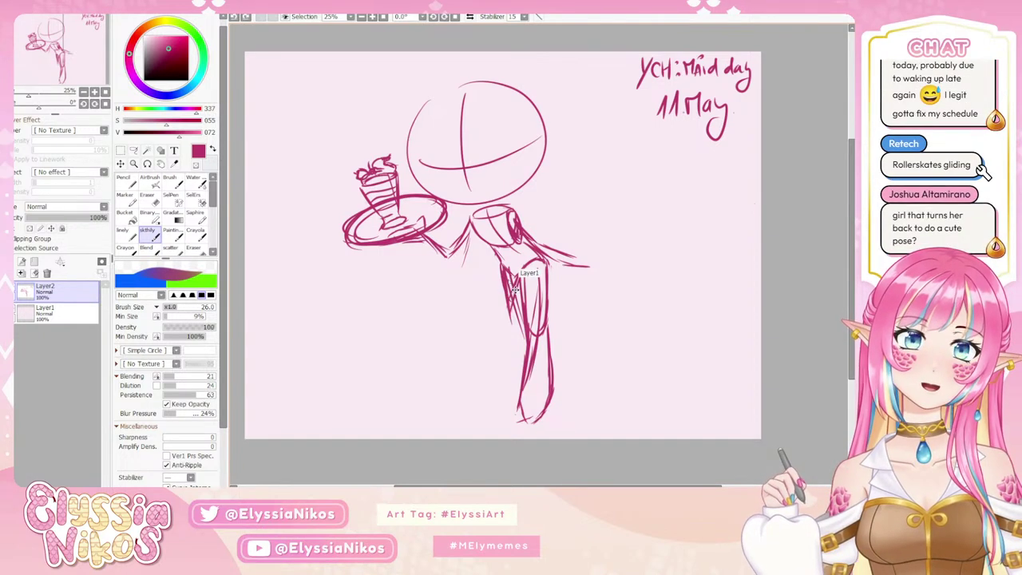
Sketch the left thigh's outer line and a lower leg line slanting down and outward from the knee.
left_click_drag(504, 267, 496, 314)
left_click_drag(506, 272, 498, 326)
left_click_drag(501, 321, 442, 401)
left_click_drag(487, 346, 458, 387)
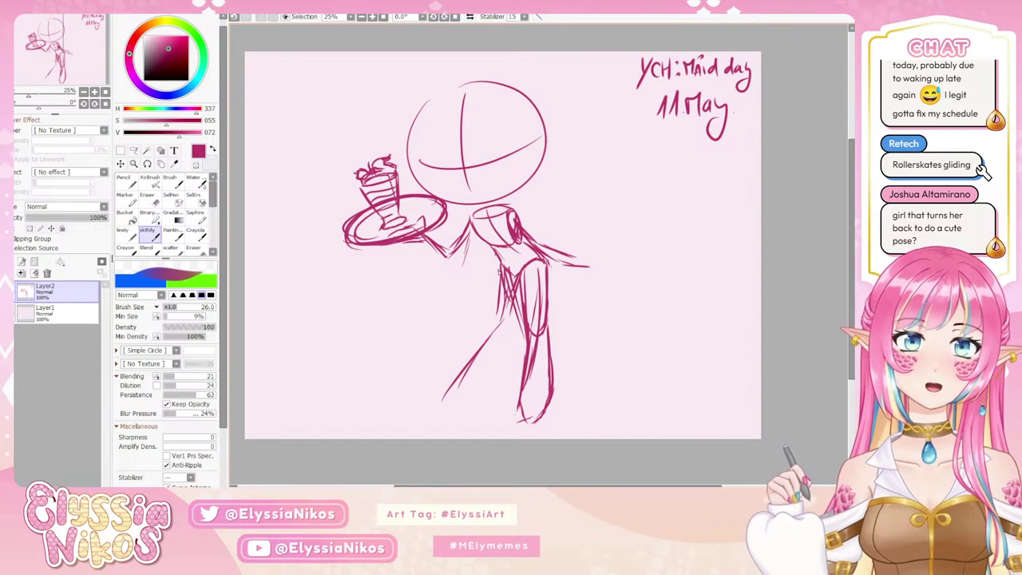
Redraw the left thigh's outer edge with firmer strokes and close the thigh at the knee.
left_click_drag(501, 260, 495, 316)
left_click_drag(502, 277, 494, 323)
key("ctrl+z")
key("ctrl+z")
left_click_drag(503, 265, 493, 320)
mouse_move(503, 283)
left_mouse_down()
mouse_move(514, 318)
mouse_move(516, 305)
mouse_move(514, 323)
mouse_move(499, 331)
mouse_move(490, 316)
mouse_move(479, 325)
mouse_move(487, 328)
mouse_move(466, 364)
left_mouse_up()
key("ctrl+z")
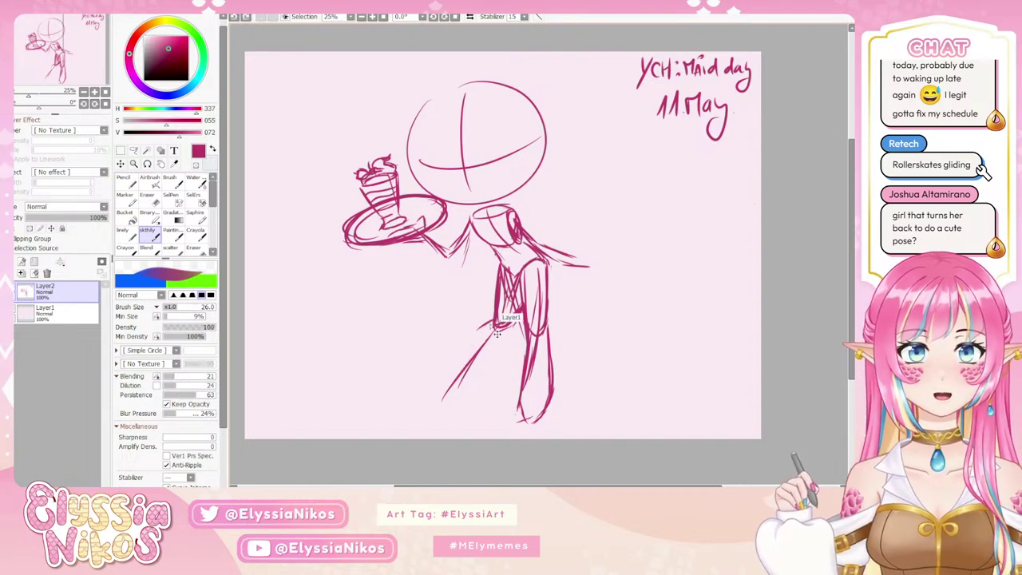
Close the left lower leg into a shape that widens from the knee to a rounded foot.
key("ctrl+z")
mouse_move(496, 322)
left_mouse_down()
mouse_move(442, 386)
mouse_move(444, 397)
mouse_move(489, 374)
mouse_move(486, 404)
mouse_move(478, 420)
mouse_move(468, 417)
left_mouse_up()
mouse_move(449, 363)
left_mouse_down()
mouse_move(456, 422)
mouse_move(475, 414)
left_mouse_up()
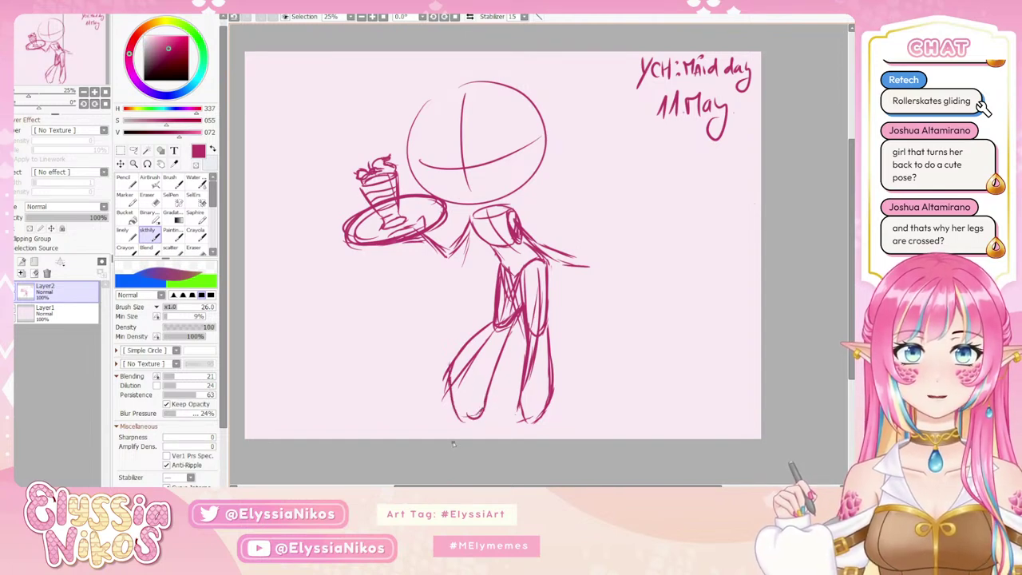
Reinforce both lower leg outlines with overlapping strokes, flaring the right leg's lower end outward.
mouse_move(526, 337)
left_mouse_down()
mouse_move(515, 400)
mouse_move(533, 426)
mouse_move(546, 426)
mouse_move(558, 350)
mouse_move(550, 328)
mouse_move(556, 358)
left_mouse_up()
mouse_move(549, 324)
left_mouse_down()
mouse_move(558, 404)
mouse_move(539, 432)
left_mouse_up()
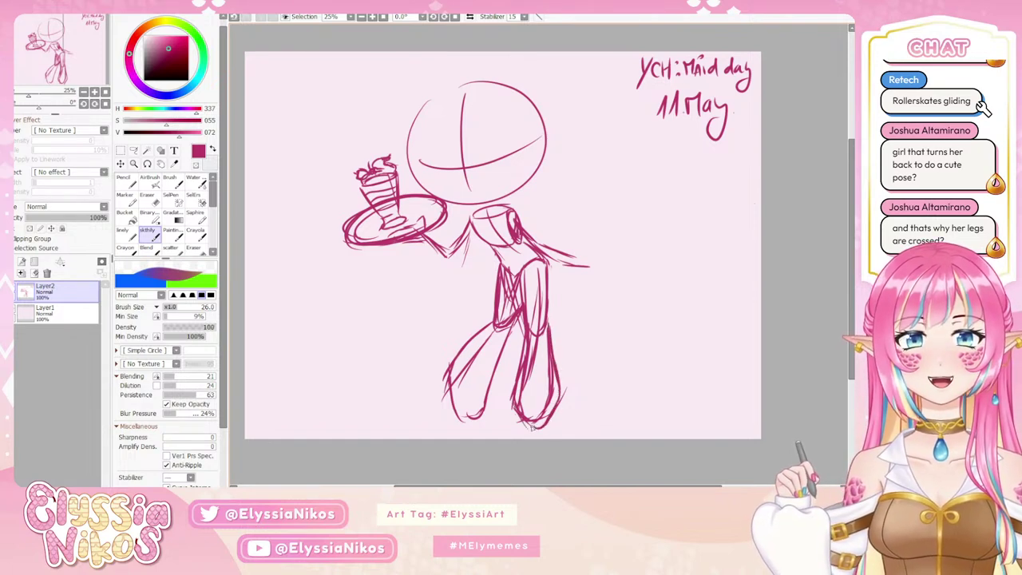
left_click_drag(604, 342, 610, 335)
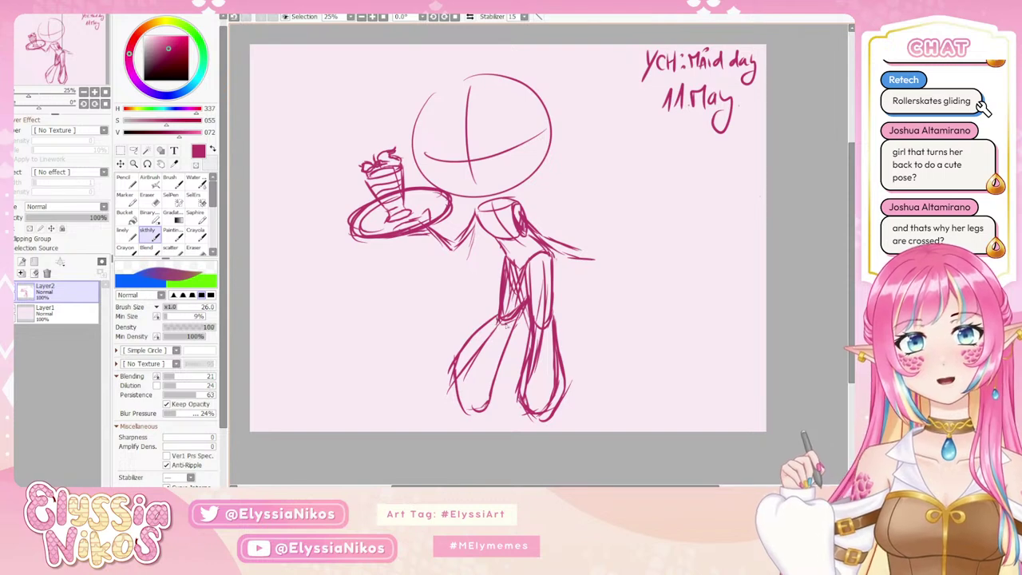
left_click_drag(524, 292, 487, 389)
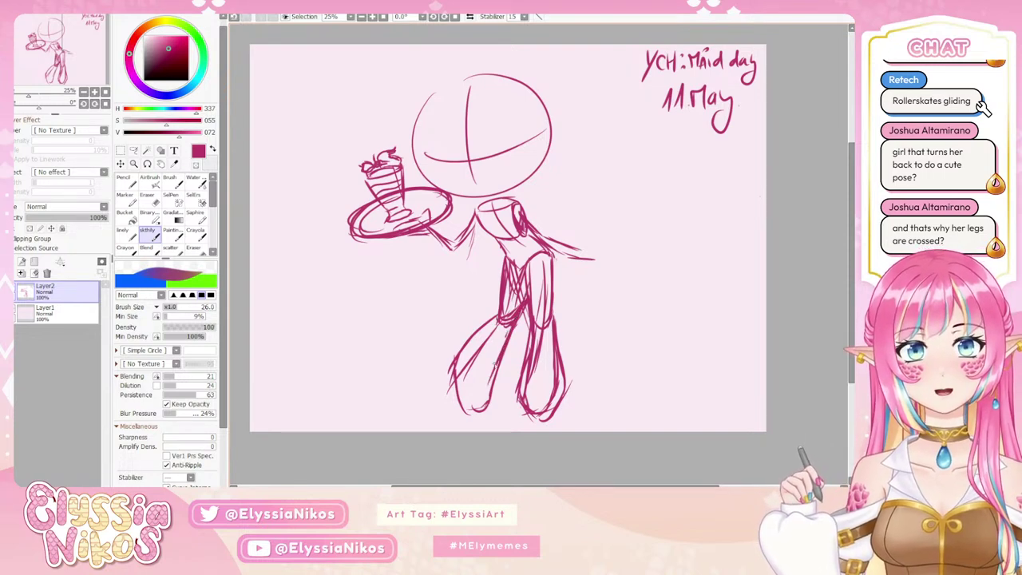
mouse_move(505, 338)
left_mouse_down()
mouse_move(486, 401)
mouse_move(463, 409)
left_mouse_up()
left_click_drag(458, 361, 479, 416)
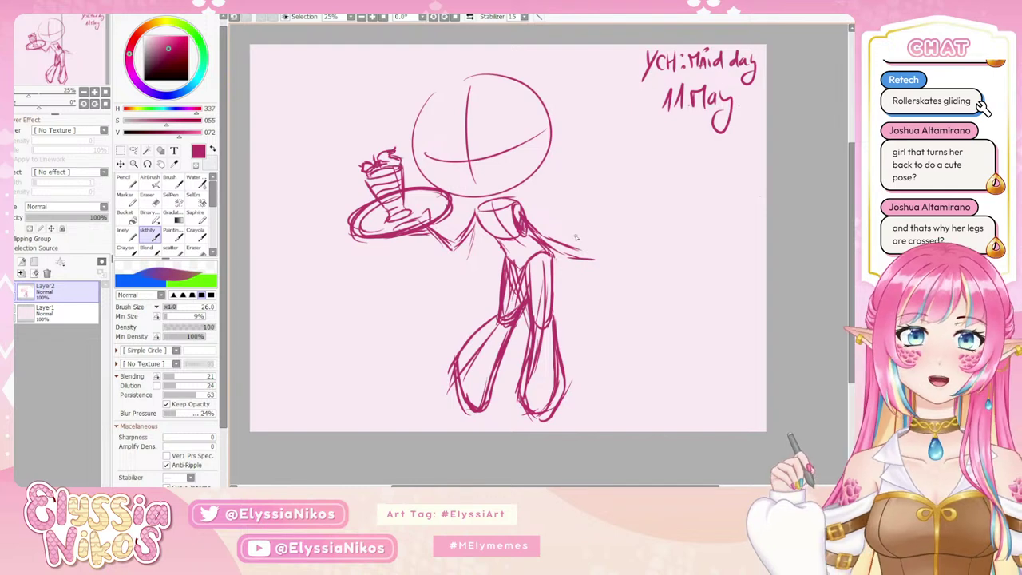
Erase the outer contour of the left lower leg from the knee down to the foot.
left_click_drag(596, 286, 611, 258)
left_click(150, 200)
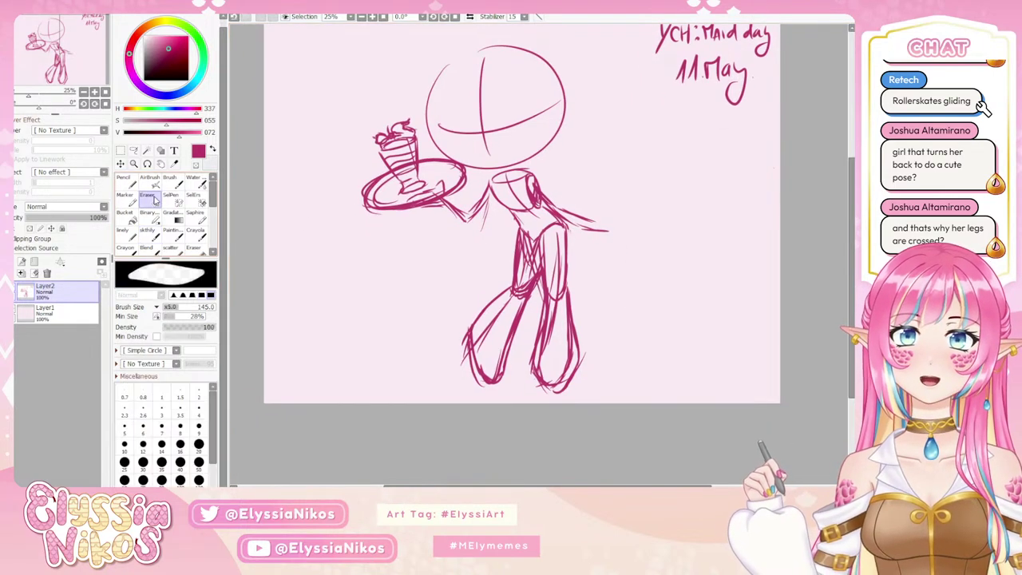
mouse_move(491, 306)
left_mouse_down("ctrl+alt")
mouse_move(436, 321)
mouse_move(462, 375)
mouse_move(491, 323)
left_mouse_up("ctrl+alt")
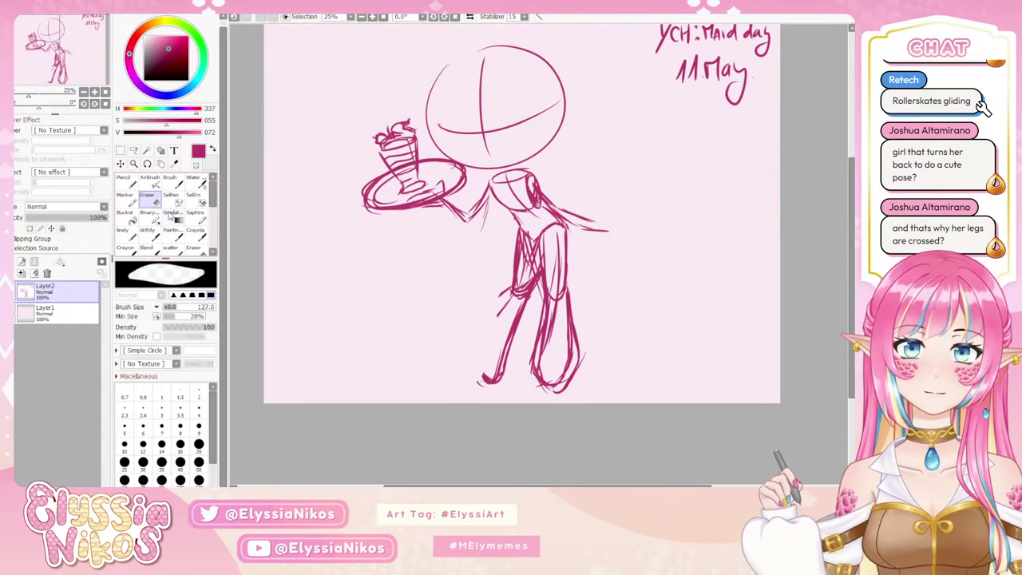
Redraw the left lower leg's outer contour as one smooth bulging curve from the knee down to the foot.
left_click(154, 238)
left_click_drag(508, 286, 478, 336)
left_click_drag(493, 312, 474, 353)
key("ctrl+z")
key("ctrl+z")
key("ctrl+z")
left_click_drag(497, 297, 477, 324)
left_click_drag(489, 306, 475, 353)
key("ctrl+z")
key("ctrl+z")
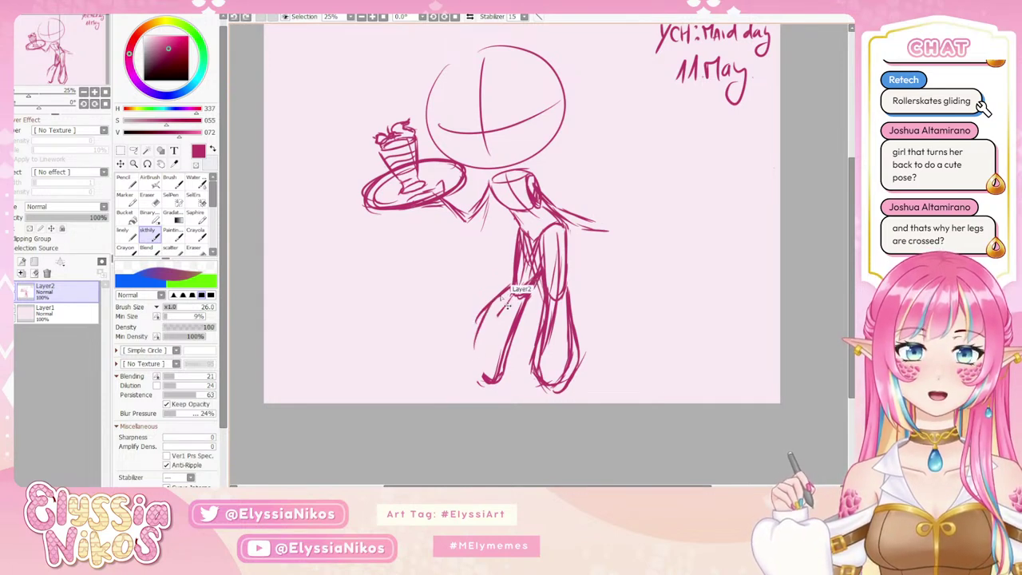
mouse_move(508, 293)
left_mouse_down()
mouse_move(474, 348)
mouse_move(481, 382)
left_mouse_up()
key("ctrl+z")
key("ctrl+z")
mouse_move(474, 339)
left_mouse_down()
mouse_move(471, 363)
mouse_move(487, 390)
mouse_move(517, 328)
left_mouse_up()
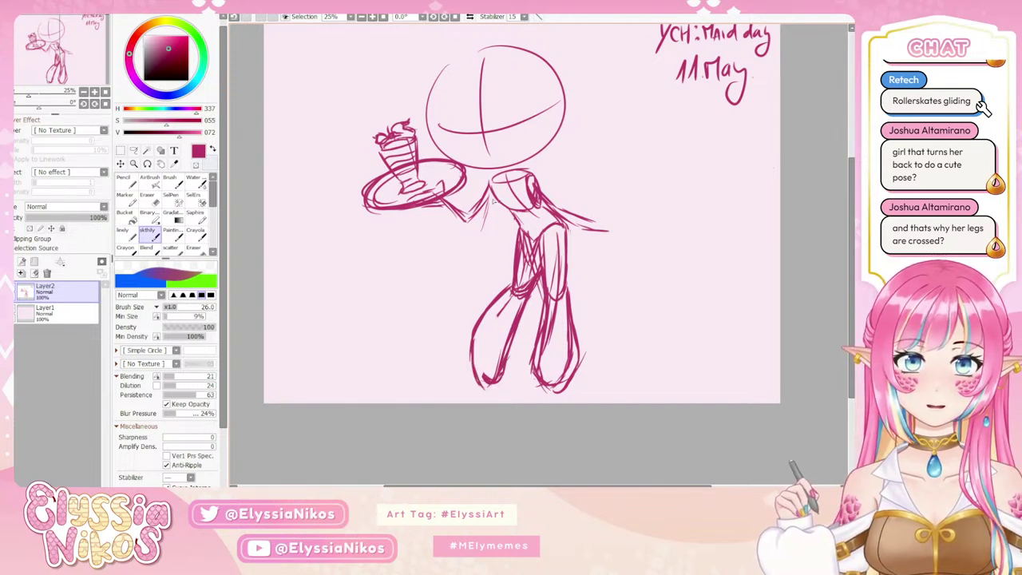
Erase stray strokes from the left lower leg and reshape the right lower leg into a clean contour with a rounded end.
key("e")
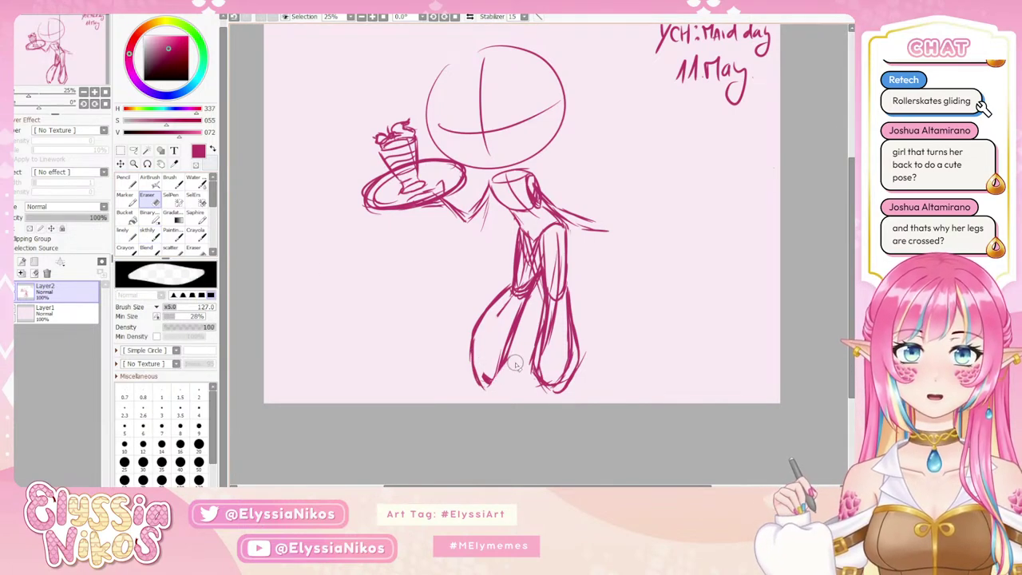
mouse_move(491, 381)
left_mouse_down()
mouse_move(501, 341)
mouse_move(487, 374)
mouse_move(512, 302)
left_mouse_up()
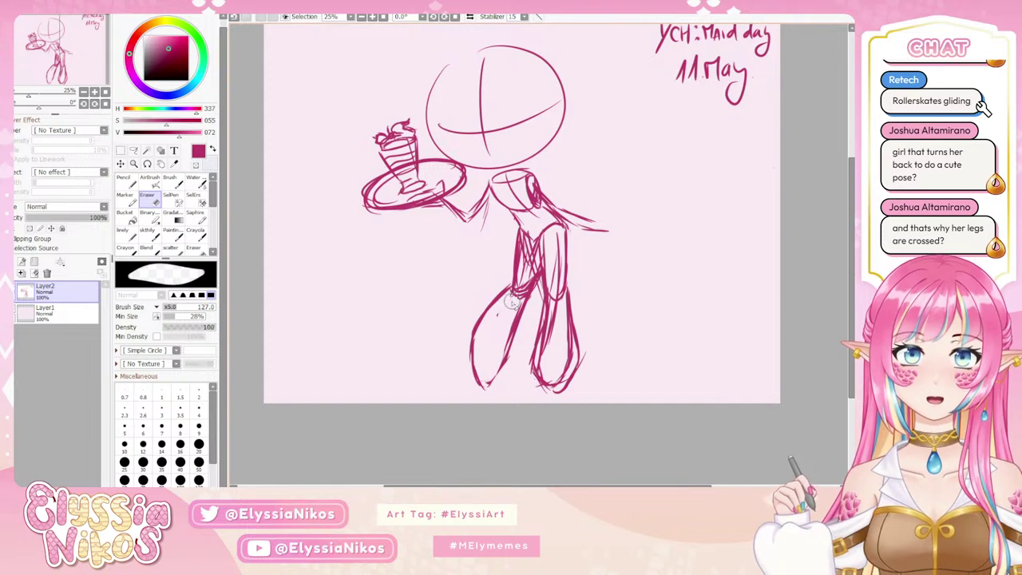
left_click(147, 233)
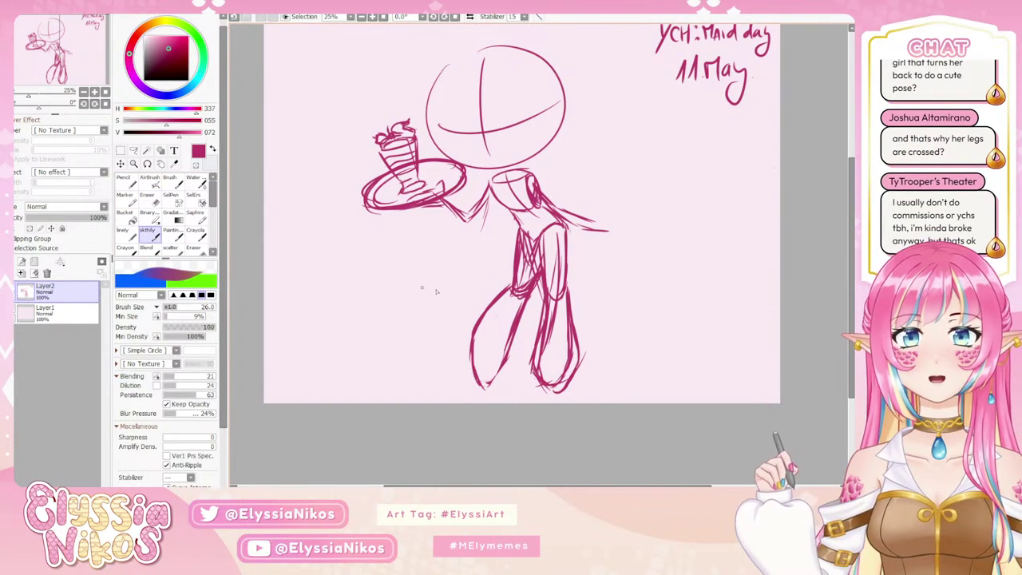
mouse_move(532, 348)
left_mouse_down()
mouse_move(534, 382)
mouse_move(548, 392)
mouse_move(563, 389)
mouse_move(576, 355)
left_mouse_up()
key("e")
mouse_move(563, 297)
left_mouse_down()
mouse_move(544, 381)
mouse_move(565, 352)
left_mouse_up()
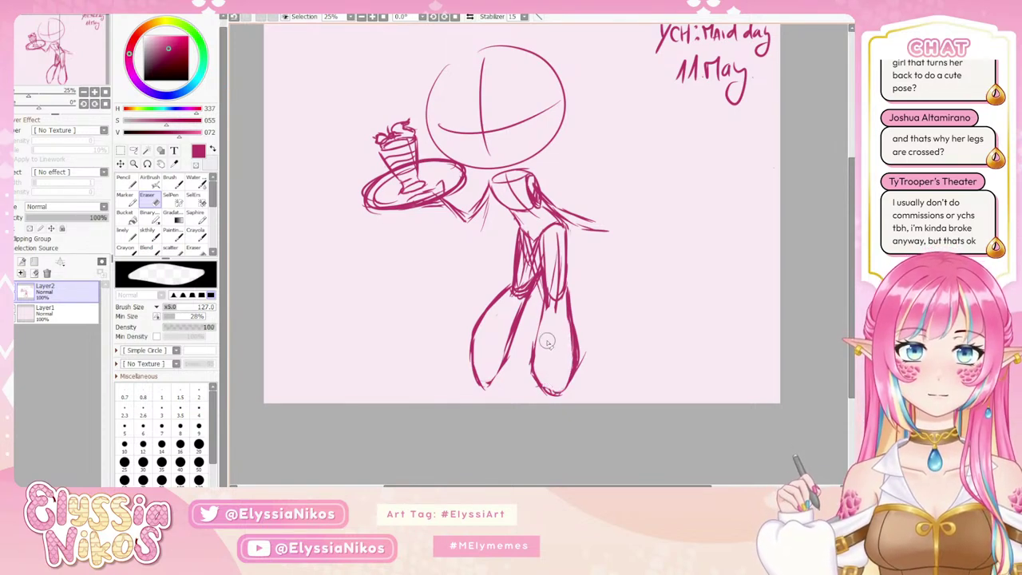
mouse_move(574, 292)
left_mouse_down()
mouse_move(588, 373)
mouse_move(577, 302)
mouse_move(579, 390)
left_mouse_up()
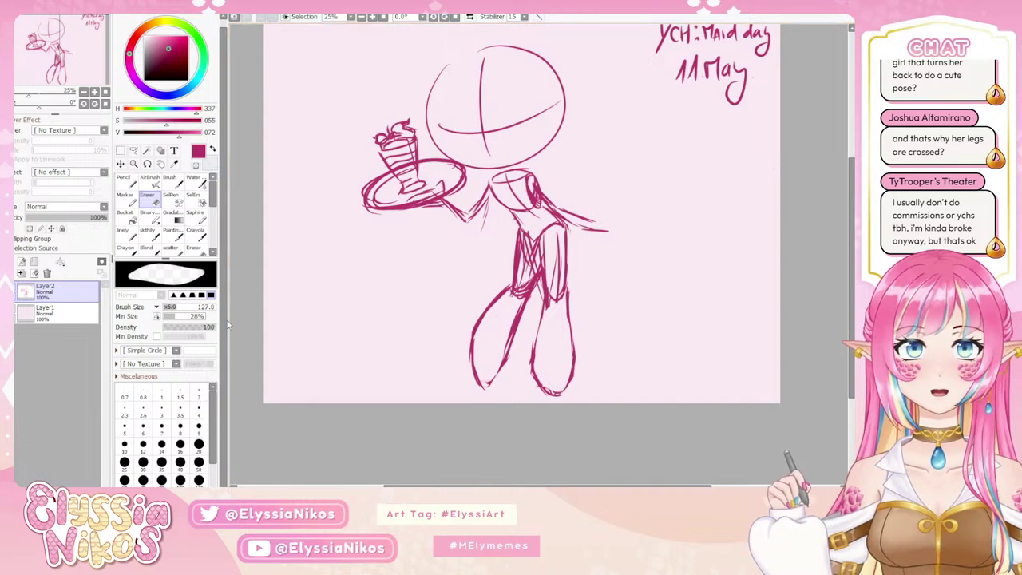
Thicken the arm held behind the back with a second outline from the shoulder and a closed wrist end.
left_click(154, 236)
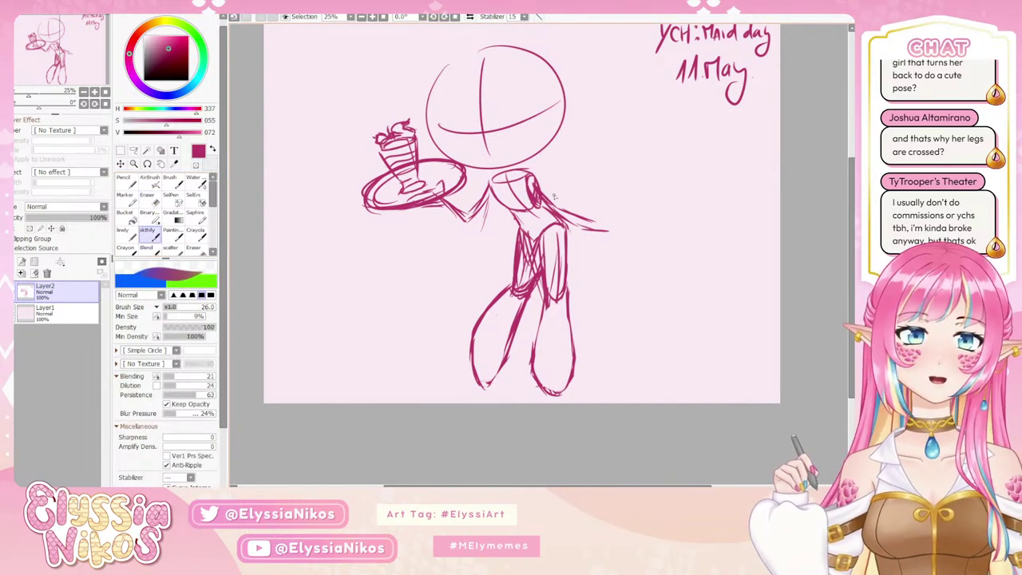
left_click_drag(533, 171, 557, 209)
key("ctrl+z")
mouse_move(535, 176)
left_mouse_down()
mouse_move(562, 215)
mouse_move(593, 220)
mouse_move(578, 233)
mouse_move(591, 240)
mouse_move(608, 225)
mouse_move(601, 243)
left_mouse_up()
Sketch a flared skirt outline from the waist, with a wavy hem above the knees and a bulge under the back arm.
left_click_drag(519, 245, 492, 292)
key("ctrl+z")
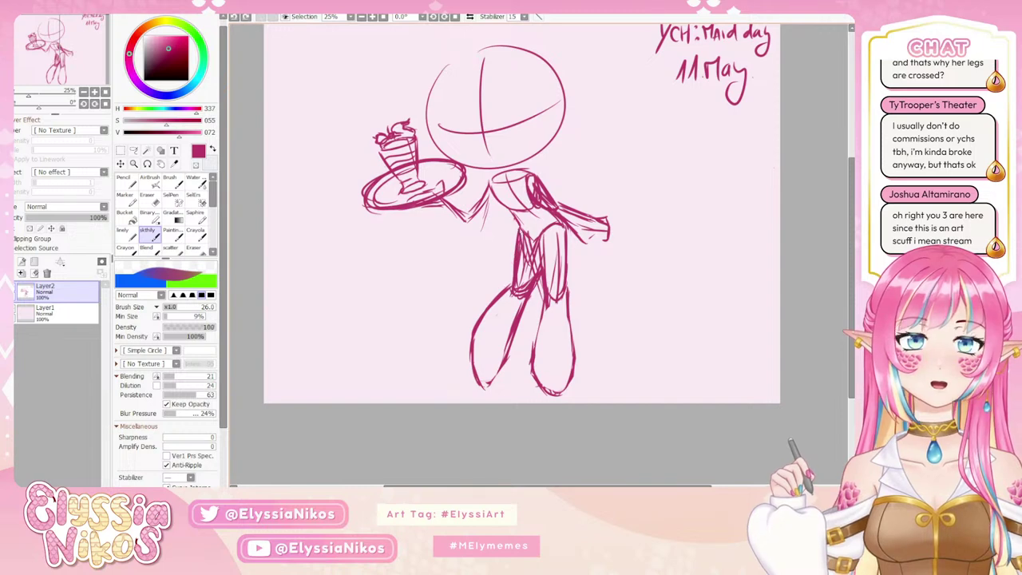
left_click_drag(519, 227, 458, 286)
key("ctrl+z")
mouse_move(458, 285)
left_mouse_down()
mouse_move(490, 308)
mouse_move(460, 297)
mouse_move(531, 331)
mouse_move(582, 305)
mouse_move(589, 248)
left_mouse_up()
key("ctrl+z")
mouse_move(544, 319)
left_mouse_down()
mouse_move(567, 305)
mouse_move(598, 245)
mouse_move(603, 257)
mouse_move(582, 286)
mouse_move(595, 312)
left_mouse_up()
key("ctrl+z")
mouse_move(597, 240)
left_mouse_down()
mouse_move(589, 287)
mouse_move(620, 286)
mouse_move(631, 273)
mouse_move(605, 237)
left_mouse_up()
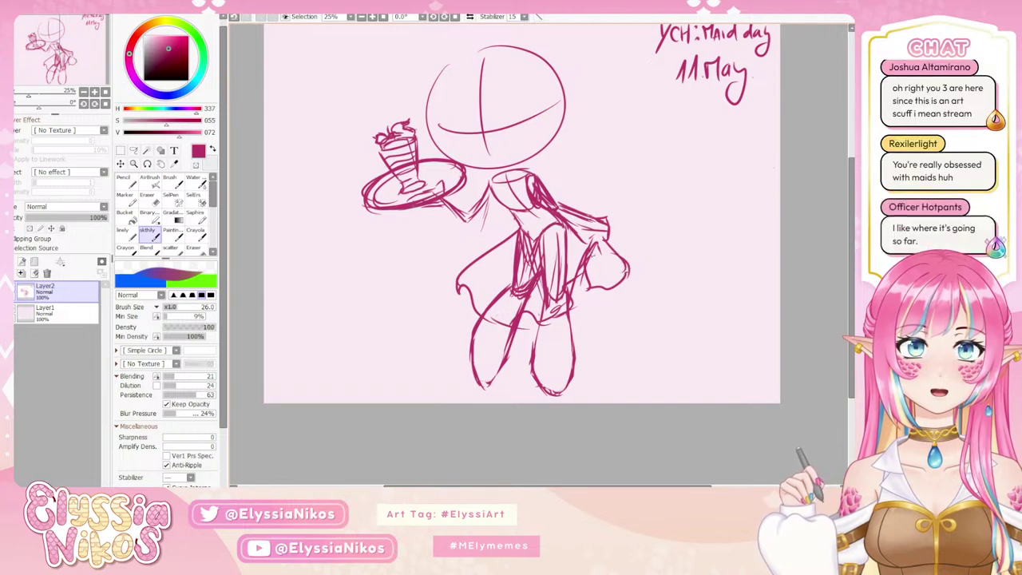
Add fold lines running from the waist to the hem across the middle and back of the skirt.
left_click_drag(586, 279, 571, 295)
mouse_move(578, 238)
left_mouse_down()
mouse_move(570, 284)
mouse_move(570, 260)
mouse_move(551, 272)
left_mouse_up()
left_click_drag(558, 229, 550, 254)
left_click_drag(565, 258, 560, 292)
mouse_move(564, 251)
left_mouse_down()
mouse_move(571, 291)
mouse_move(531, 305)
left_mouse_up()
left_click_drag(537, 238, 527, 249)
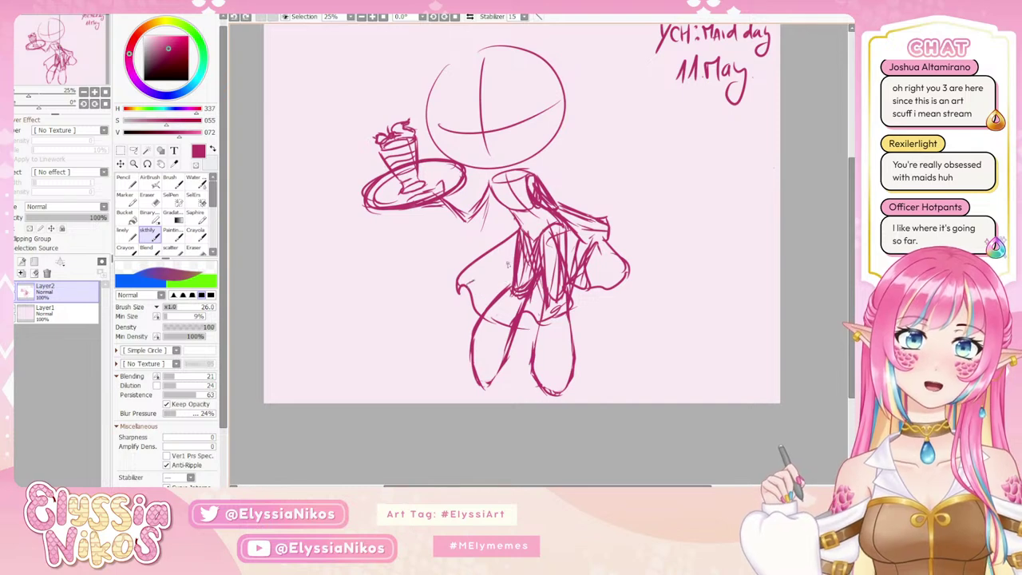
left_click_drag(472, 282, 515, 257)
key("ctrl+z")
left_click_drag(514, 325, 536, 249)
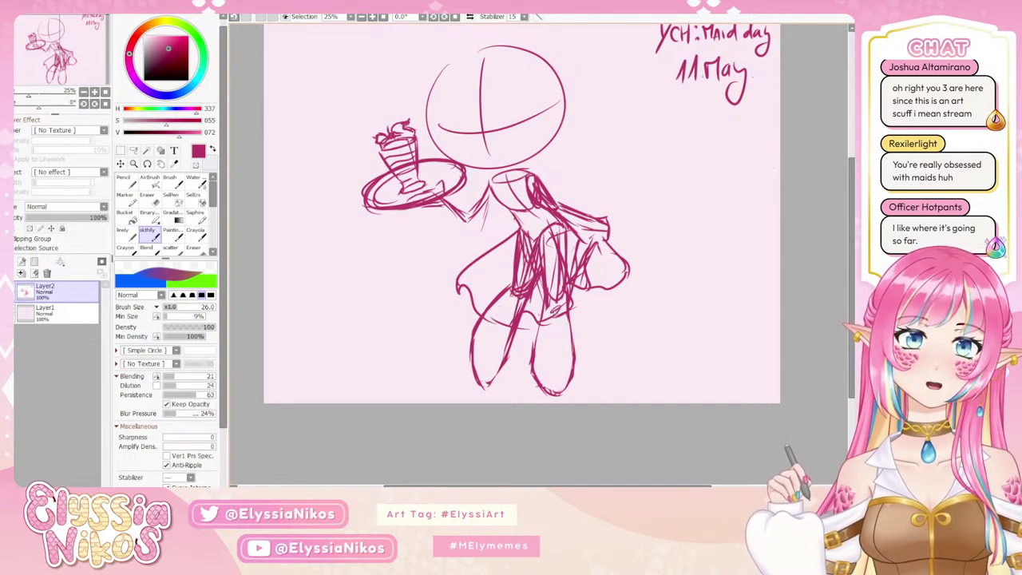
Widen the skirt's left flare with extra folds and add ruffles along the hem at the back.
mouse_move(507, 329)
left_mouse_down()
mouse_move(457, 281)
mouse_move(459, 303)
left_mouse_up()
left_click_drag(522, 239, 446, 288)
left_click_drag(513, 261, 479, 308)
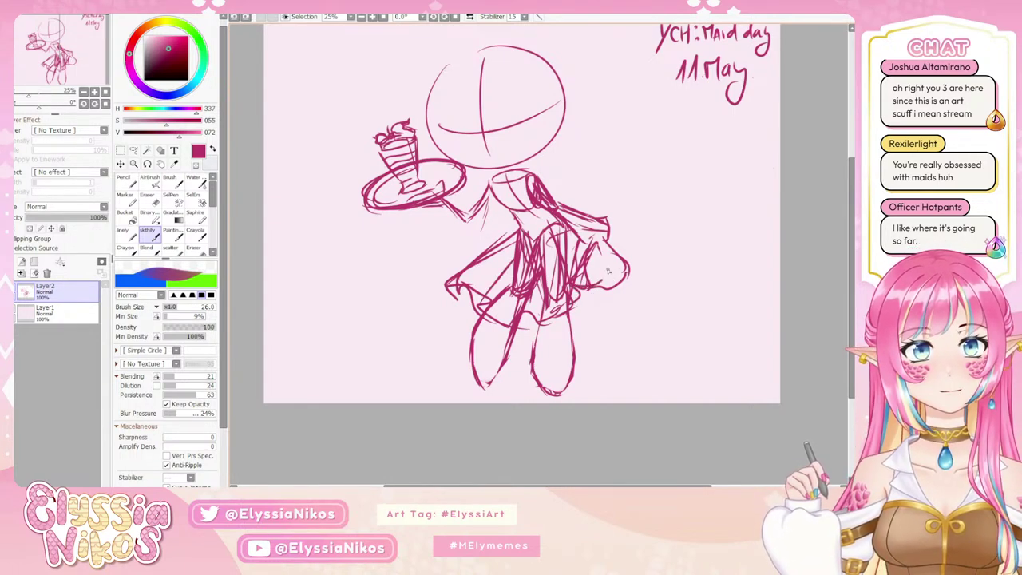
mouse_move(568, 286)
left_mouse_down()
mouse_move(629, 274)
mouse_move(611, 243)
mouse_move(621, 270)
mouse_move(586, 240)
mouse_move(563, 309)
left_mouse_up()
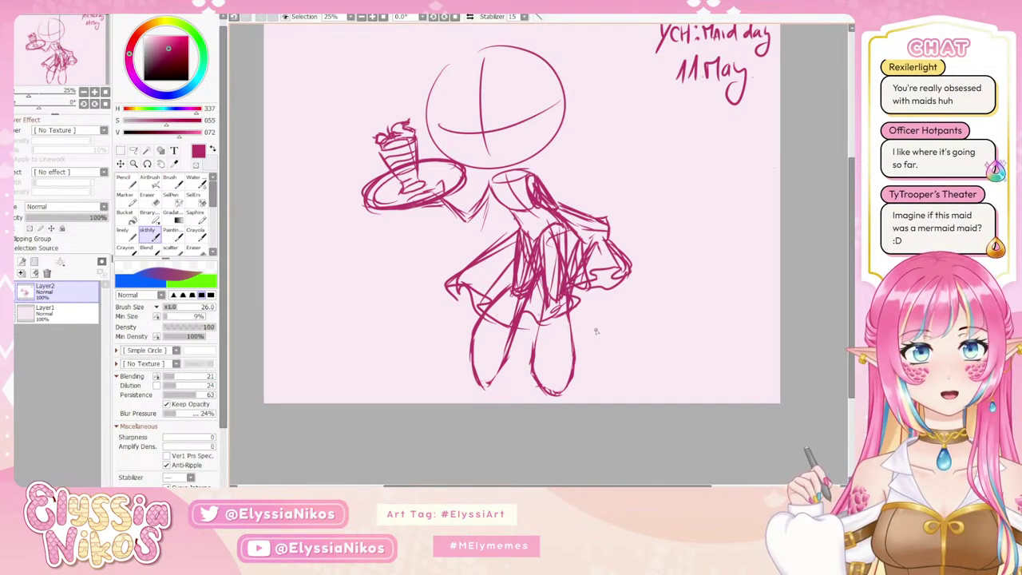
left_click_drag(622, 320, 654, 243)
left_click_drag(625, 244, 607, 242)
left_click_drag(649, 274, 633, 327)
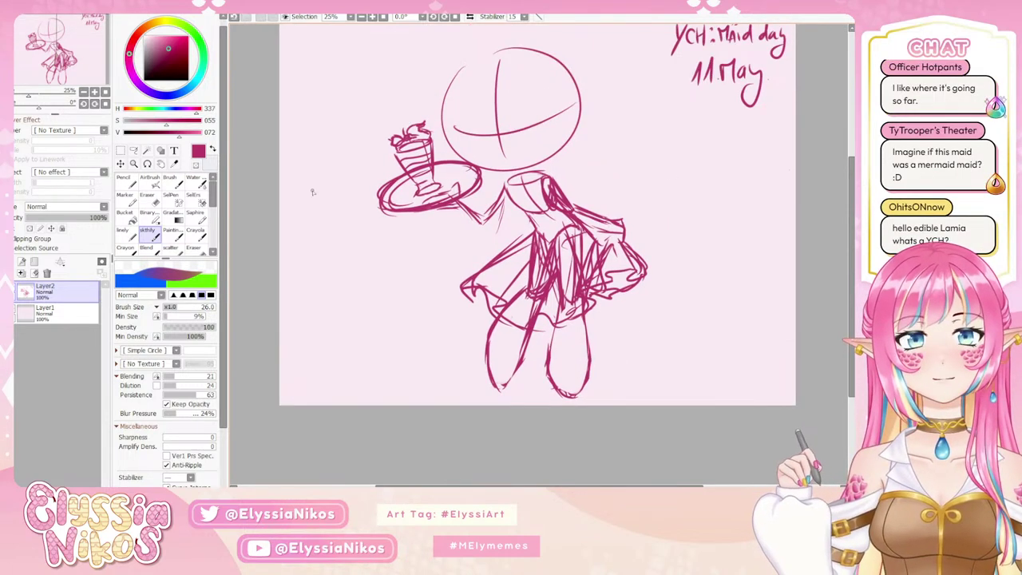
Erase the thigh construction lines showing through the skirt with a smaller eraser and restate a fold near the hip.
left_click(148, 196)
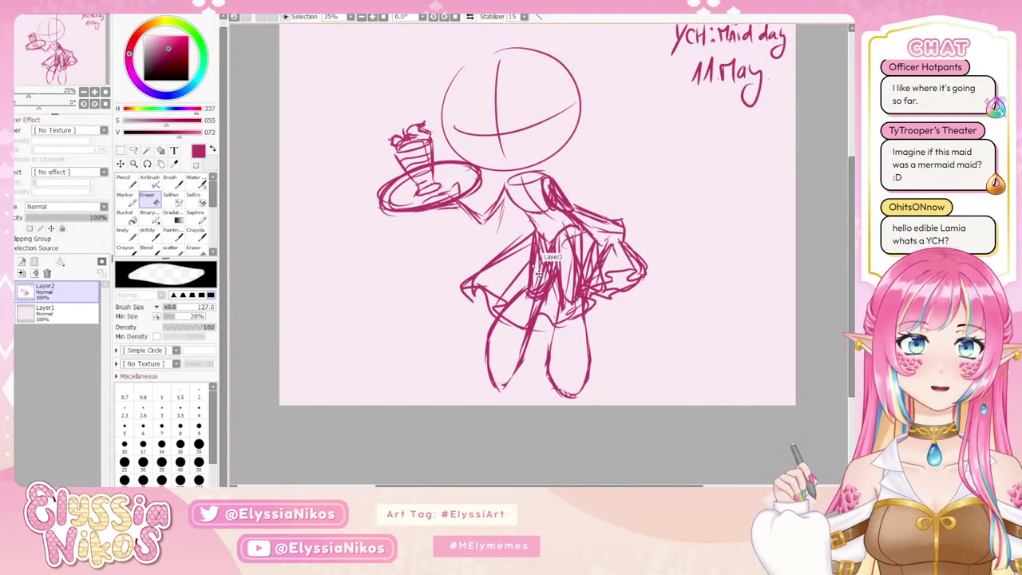
mouse_move(550, 255)
left_mouse_down("ctrl+alt")
mouse_move(503, 260)
mouse_move(523, 262)
mouse_move(536, 243)
mouse_move(549, 244)
mouse_move(523, 297)
mouse_move(541, 254)
mouse_move(559, 242)
mouse_move(543, 306)
mouse_move(559, 244)
mouse_move(571, 293)
mouse_move(592, 249)
mouse_move(570, 288)
mouse_move(595, 268)
mouse_move(586, 285)
mouse_move(597, 249)
mouse_move(590, 284)
mouse_move(610, 279)
mouse_move(629, 252)
mouse_move(641, 272)
left_mouse_up("ctrl+alt")
key("ctrl+z")
mouse_move(578, 257)
left_mouse_down()
mouse_move(585, 272)
mouse_move(566, 305)
mouse_move(580, 312)
mouse_move(576, 271)
mouse_move(569, 301)
left_mouse_up()
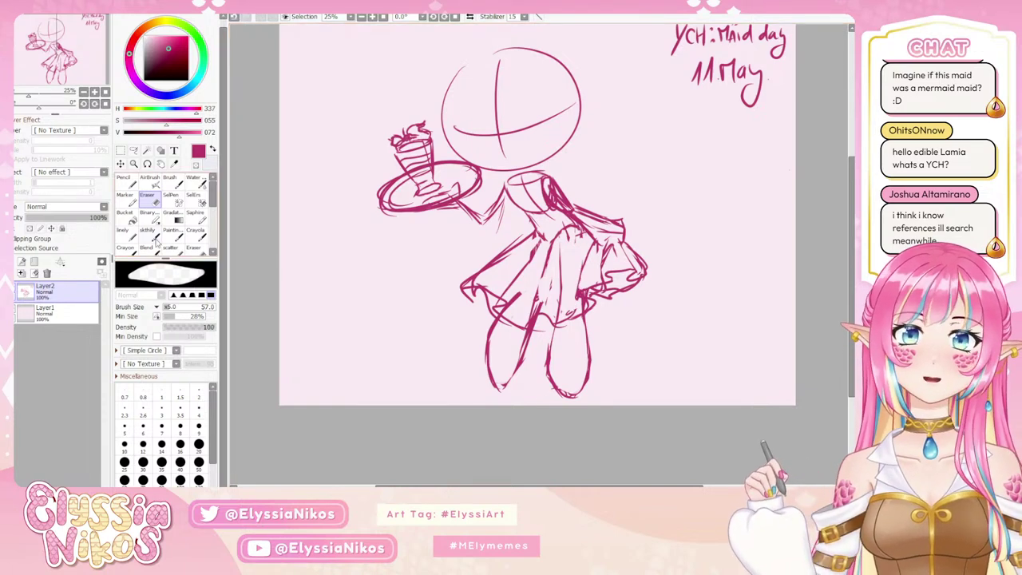
left_click(148, 231)
key("ctrl+z")
mouse_move(581, 235)
left_mouse_down()
mouse_move(586, 258)
mouse_move(589, 238)
left_mouse_up()
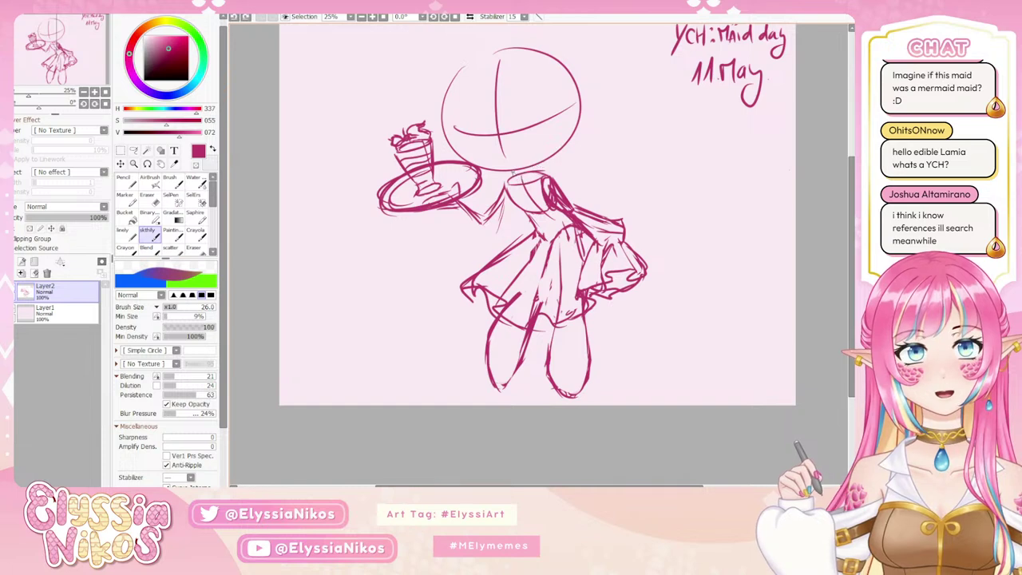
Sketch the neck and bodice front, and give the tray-carrying arm a full outline from shoulder to hand.
mouse_move(517, 181)
left_mouse_down()
mouse_move(603, 147)
mouse_move(484, 240)
left_mouse_up()
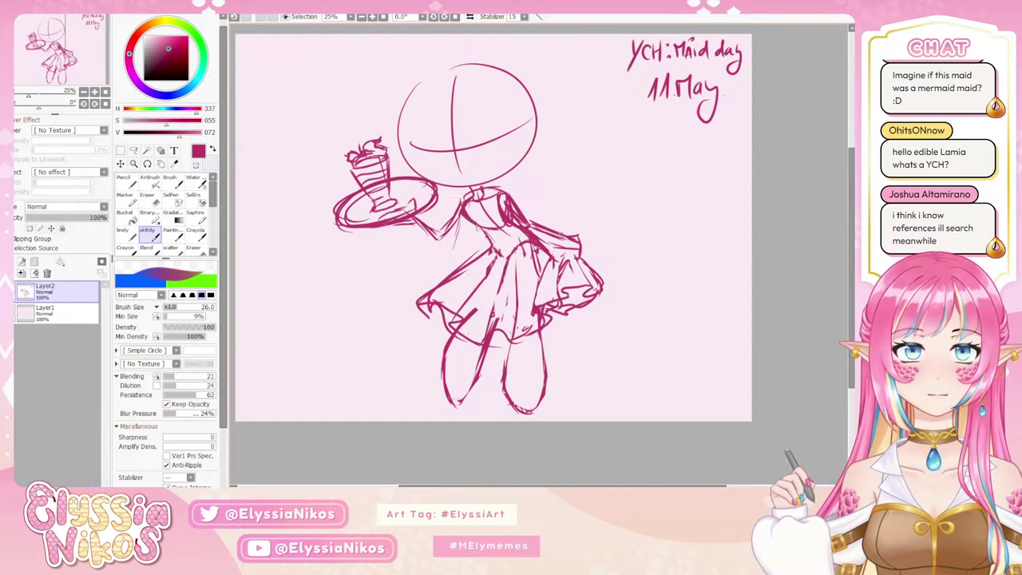
mouse_move(496, 197)
left_mouse_down()
mouse_move(488, 194)
mouse_move(500, 193)
left_mouse_up()
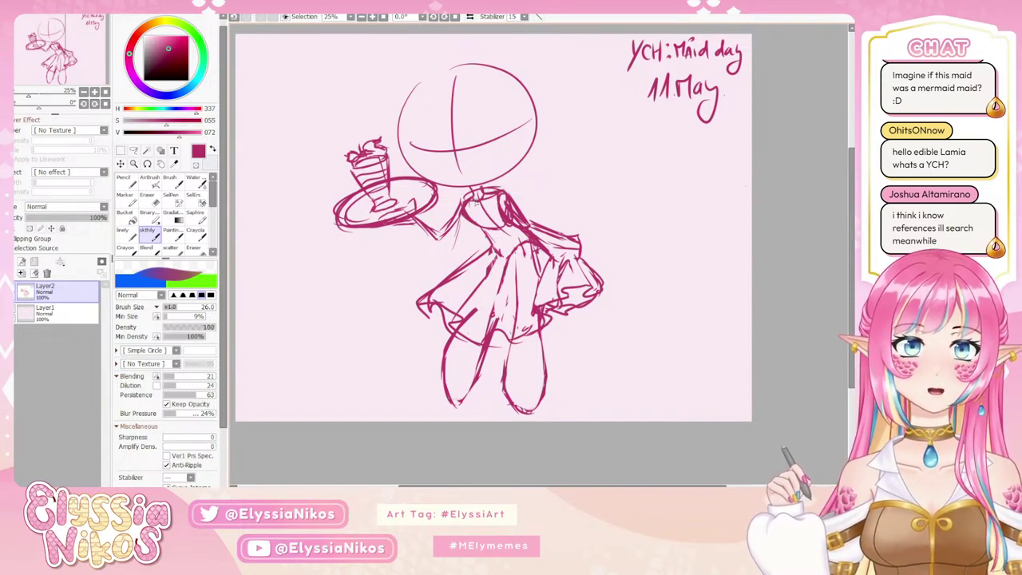
mouse_move(463, 221)
left_mouse_down()
mouse_move(440, 240)
mouse_move(445, 252)
mouse_move(478, 225)
mouse_move(417, 236)
left_mouse_up()
left_click_drag(444, 241, 428, 229)
key("ctrl+z")
key("ctrl+y")
mouse_move(414, 228)
left_mouse_down()
mouse_move(437, 254)
mouse_move(448, 246)
left_mouse_up()
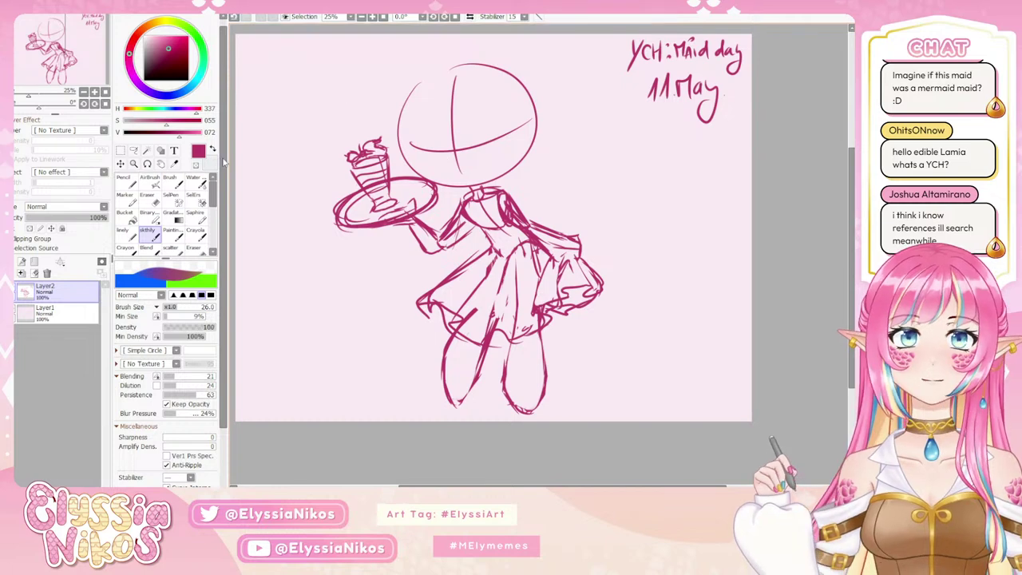
Lasso the tray with the dessert glass, lower it towards the hand, tilt it counter-clockwise and deselect.
left_click(133, 153)
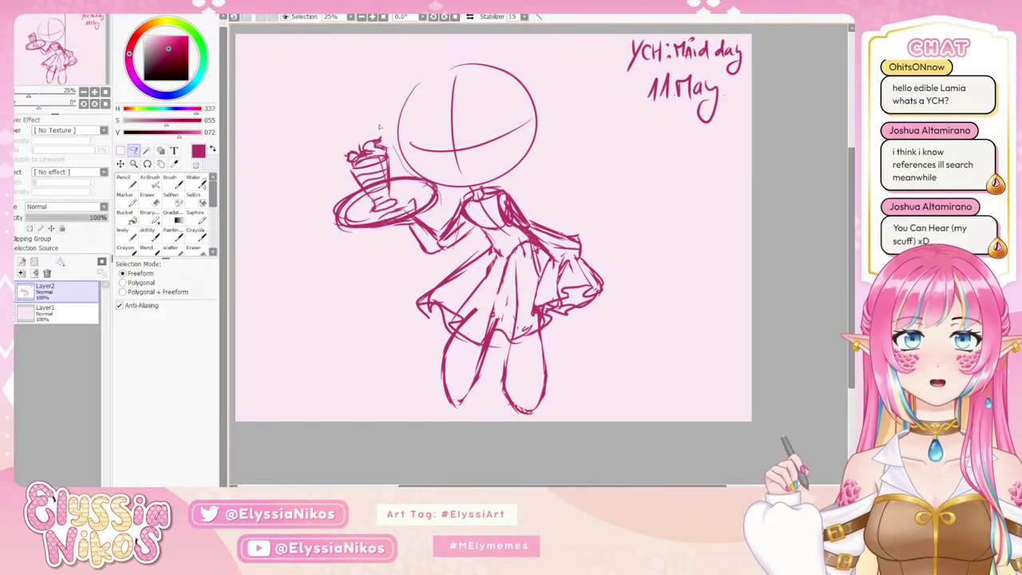
mouse_move(390, 136)
left_mouse_down()
mouse_move(292, 220)
mouse_move(351, 258)
mouse_move(393, 229)
mouse_move(373, 208)
left_mouse_up()
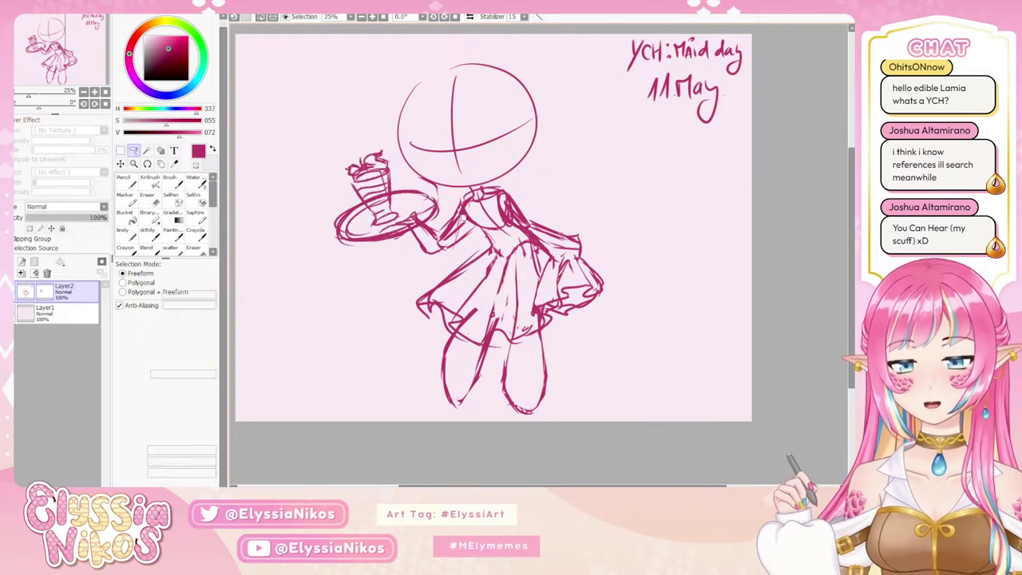
key("ctrl+t")
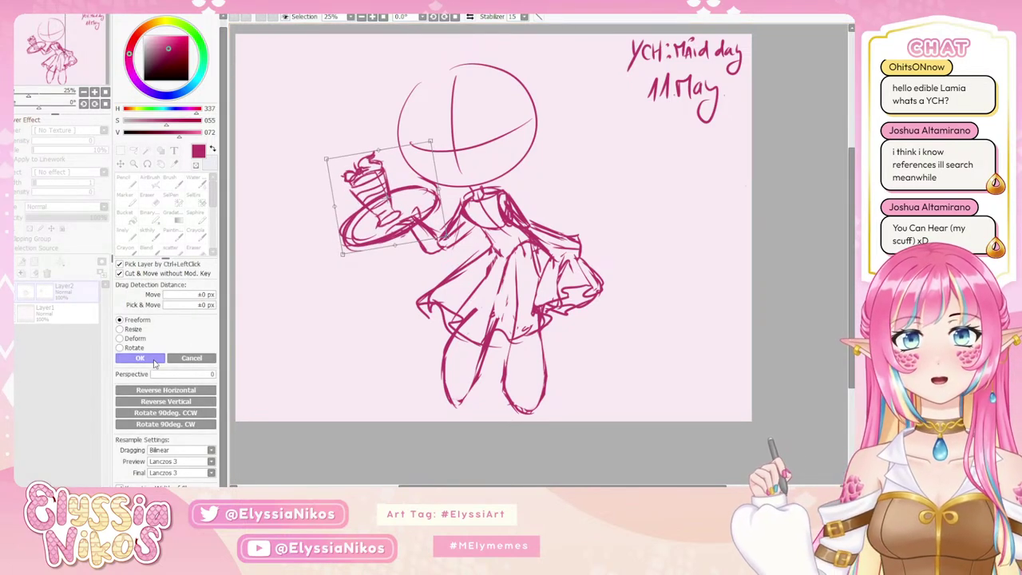
left_click(155, 359)
key("ctrl+d")
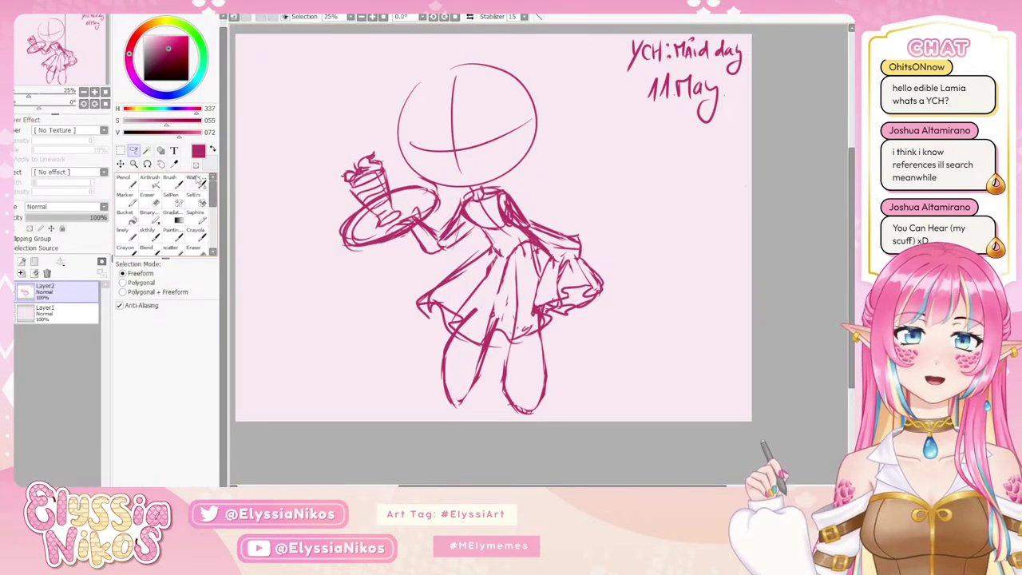
Sketch a small leaf-shaped stroke beside the dessert glass, above the tray's outer edge.
left_click(149, 236)
mouse_move(344, 189)
left_mouse_down()
mouse_move(331, 220)
mouse_move(350, 194)
left_mouse_up()
key("ctrl+z")
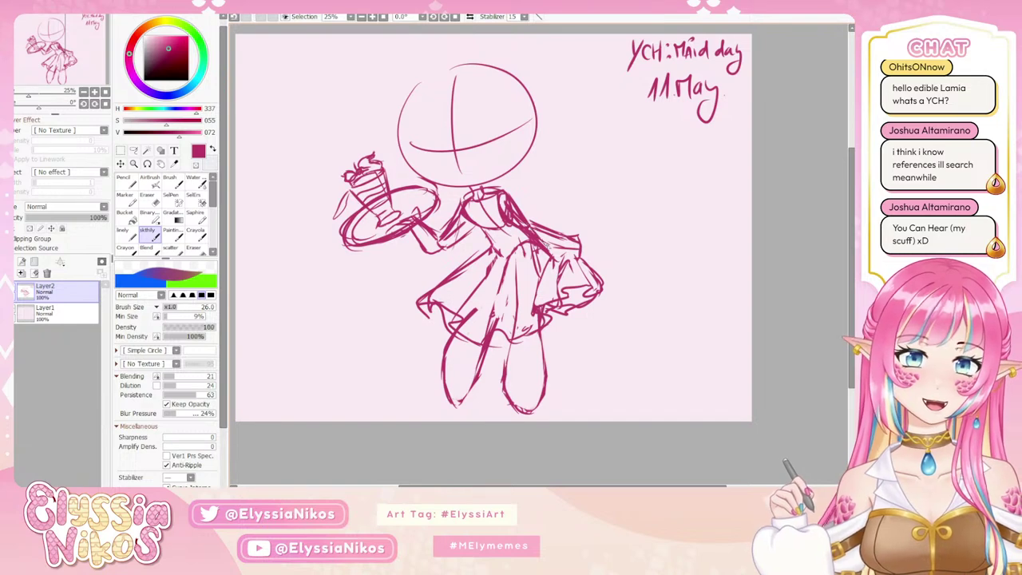
Reinforce the outline of the arm held behind the back and the left edge of the skirt.
left_click_drag(530, 233, 571, 256)
mouse_move(531, 195)
left_mouse_down()
mouse_move(471, 209)
mouse_move(469, 223)
left_mouse_up()
key("ctrl+z")
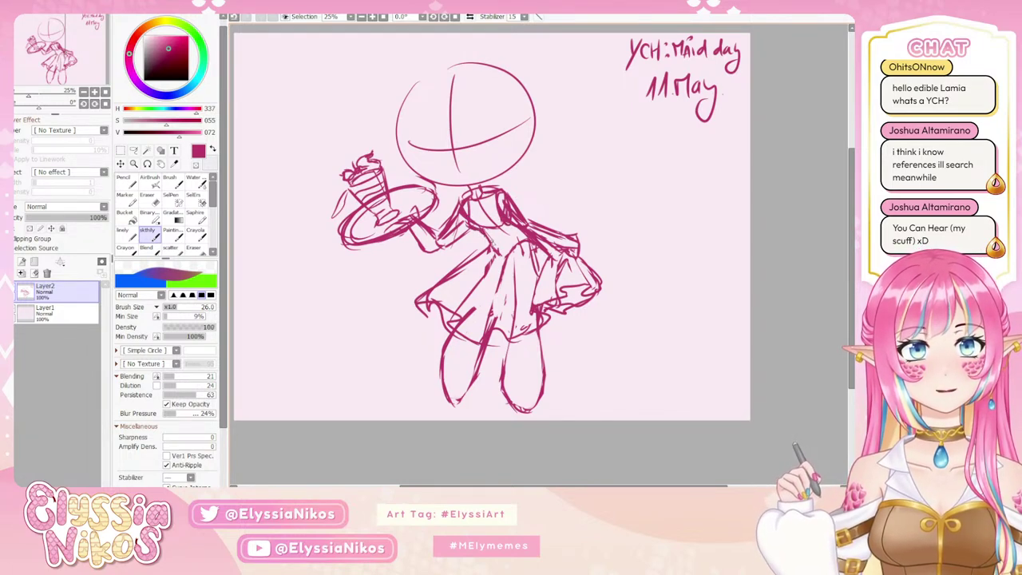
mouse_move(490, 242)
left_mouse_down()
mouse_move(422, 293)
mouse_move(422, 307)
mouse_move(423, 291)
mouse_move(451, 327)
left_mouse_up()
left_click_drag(447, 63, 451, 58)
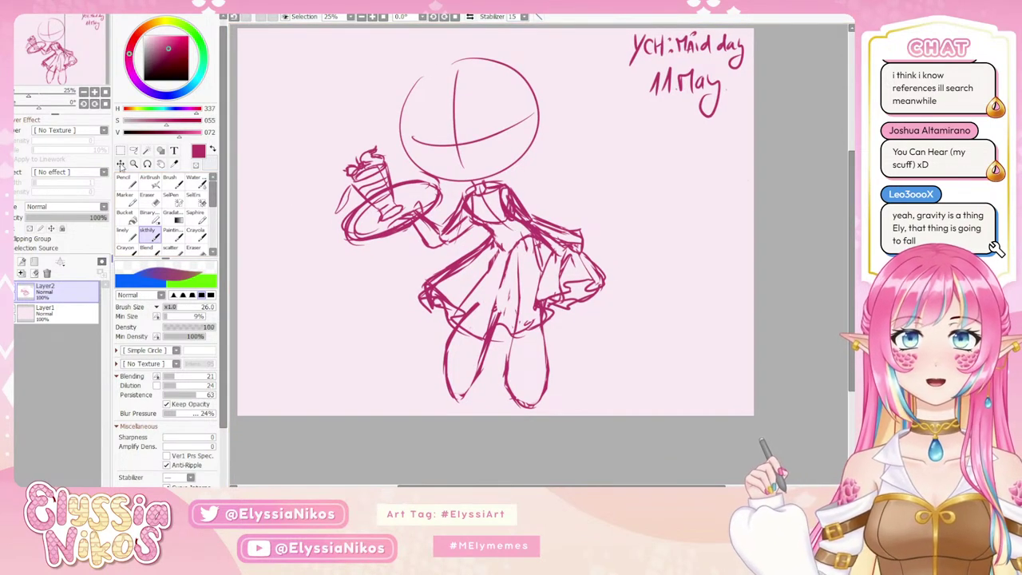
Lasso the whole figure, scale it down proportionally and move it to the upper-left corner of the canvas.
left_click(133, 150)
mouse_move(527, 36)
left_mouse_down()
mouse_move(404, 44)
mouse_move(658, 336)
mouse_move(570, 97)
left_mouse_up()
key("ctrl+t")
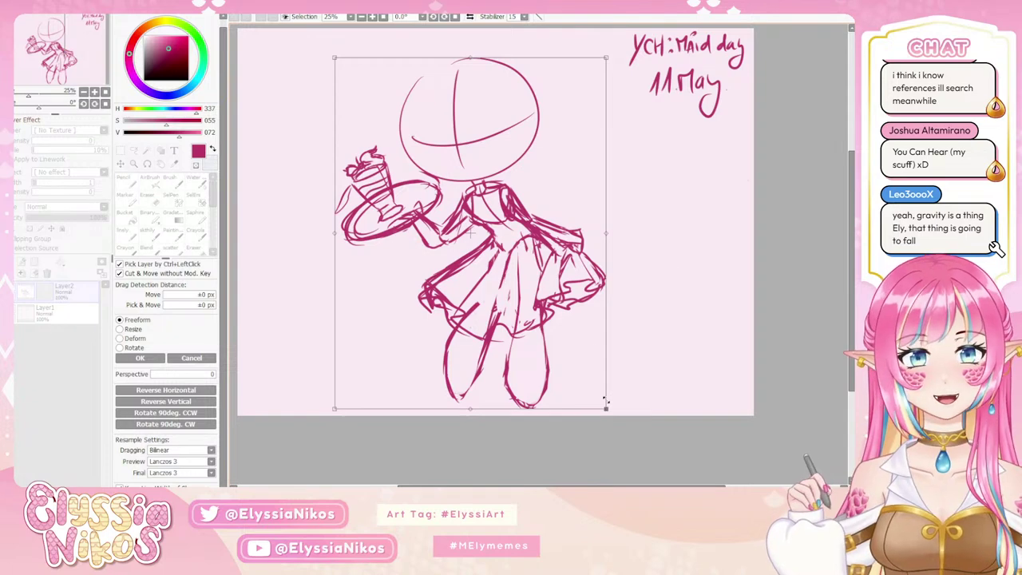
left_click_drag(666, 404, 516, 315)
left_click_drag(511, 236, 504, 227)
left_click_drag(444, 134, 344, 114)
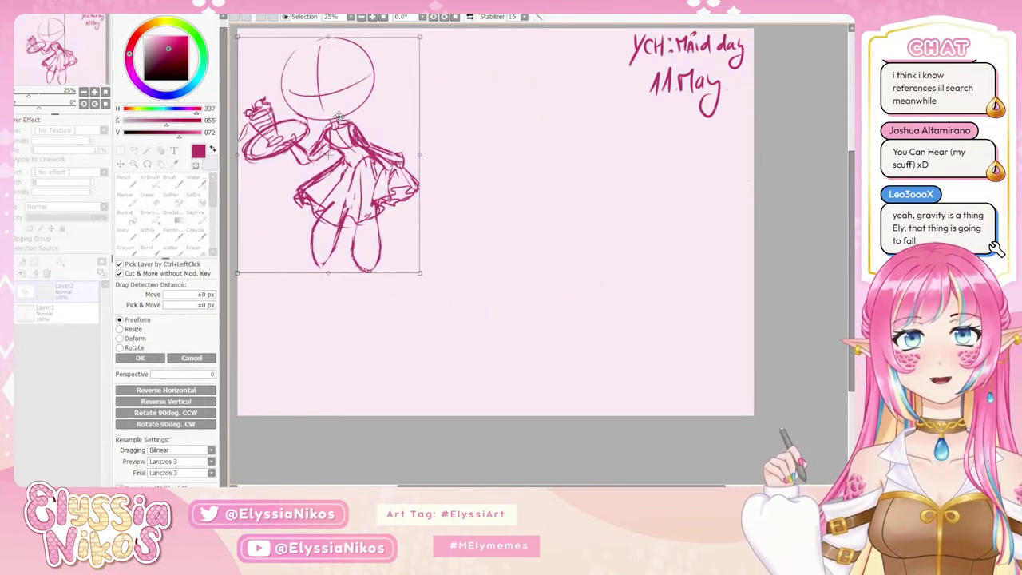
left_click_drag(511, 191, 573, 215)
mouse_move(480, 299)
left_mouse_down()
mouse_move(444, 224)
mouse_move(439, 234)
left_mouse_up()
left_click(139, 359)
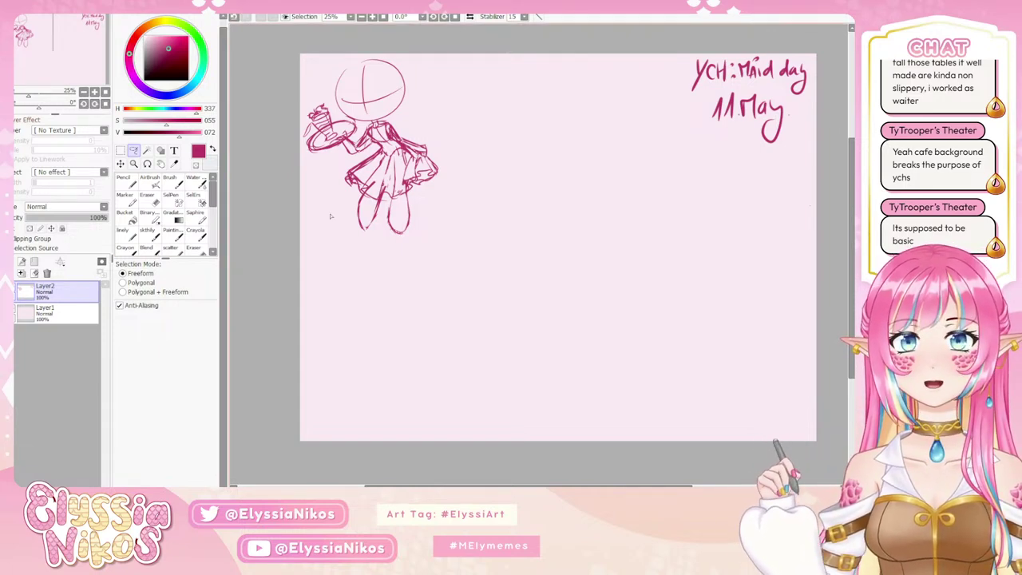
Rework the left lower leg's outline and extend it to a small ankle, undoing the extra foot strokes.
left_click(147, 232)
mouse_move(360, 213)
left_mouse_down()
mouse_move(355, 237)
mouse_move(374, 226)
mouse_move(361, 247)
left_mouse_up()
key("ctrl+z")
key("ctrl+z")
key("ctrl+z")
key("ctrl+z")
key("ctrl+z")
key("ctrl+z")
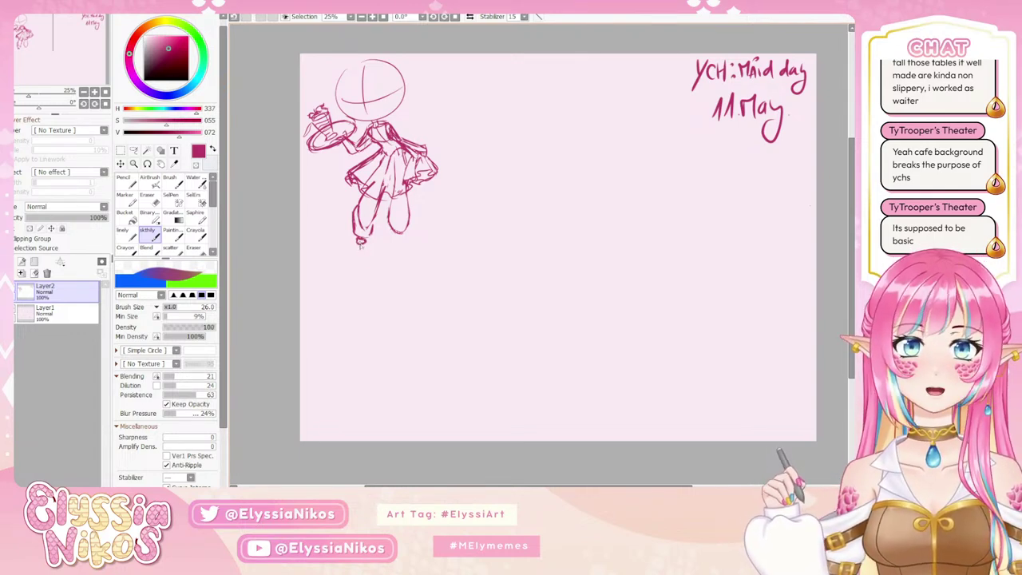
key("ctrl+z")
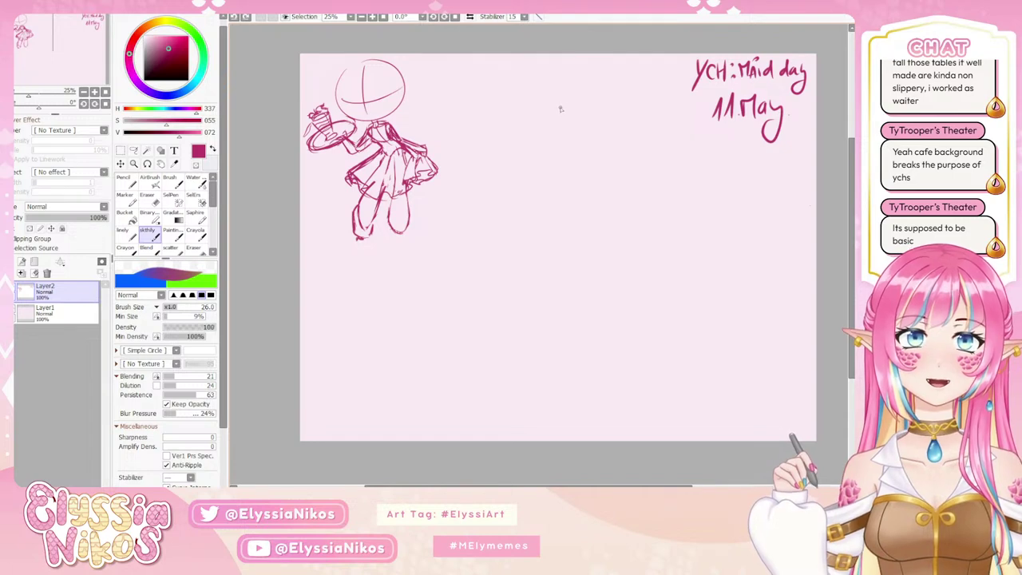
Sketch an enlarged side view of a boot with a flat sole in the empty area beside the figure.
mouse_move(561, 107)
left_mouse_down()
mouse_move(540, 136)
mouse_move(570, 139)
mouse_move(550, 137)
mouse_move(569, 140)
mouse_move(556, 150)
mouse_move(545, 141)
mouse_move(567, 140)
mouse_move(545, 143)
mouse_move(553, 149)
mouse_move(585, 136)
left_mouse_up()
key("ctrl+z")
key("ctrl+z")
key("ctrl+z")
key("ctrl+z")
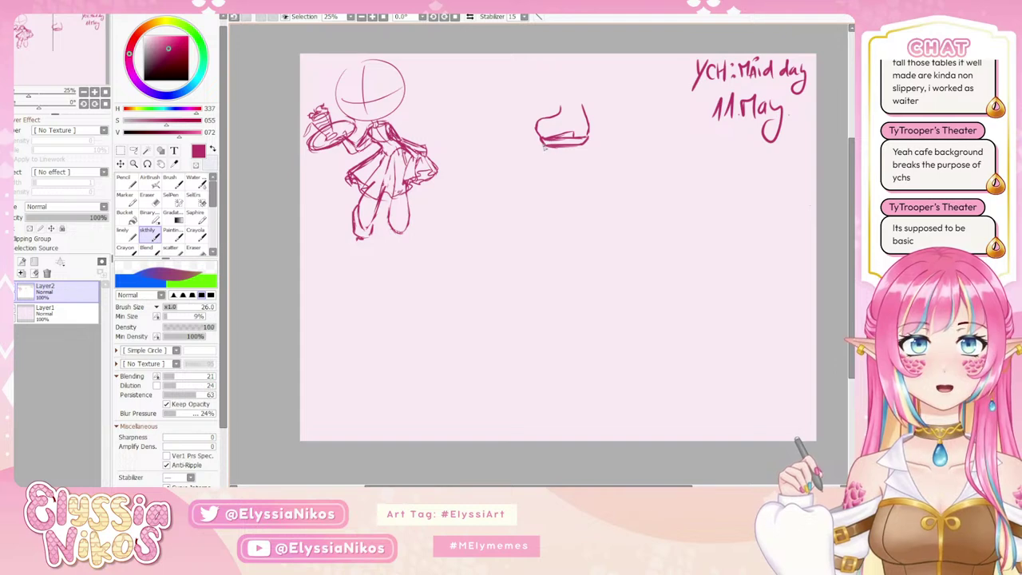
Draw two round wheels and a front stopper under the boot's sole to form a roller skate.
mouse_move(535, 149)
left_mouse_down()
mouse_move(569, 160)
mouse_move(581, 150)
left_mouse_up()
key("ctrl+z")
key("ctrl+z")
key("ctrl+z")
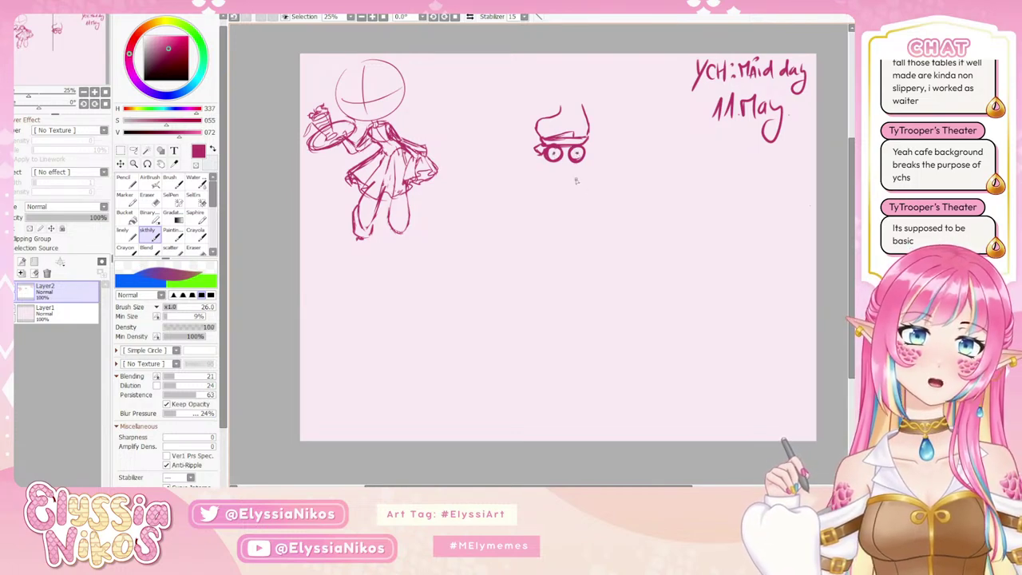
Complete the roller skate's boot and sketch a second skate with four inline wheels beside it, undoing rejected strokes.
left_click_drag(628, 173, 599, 206)
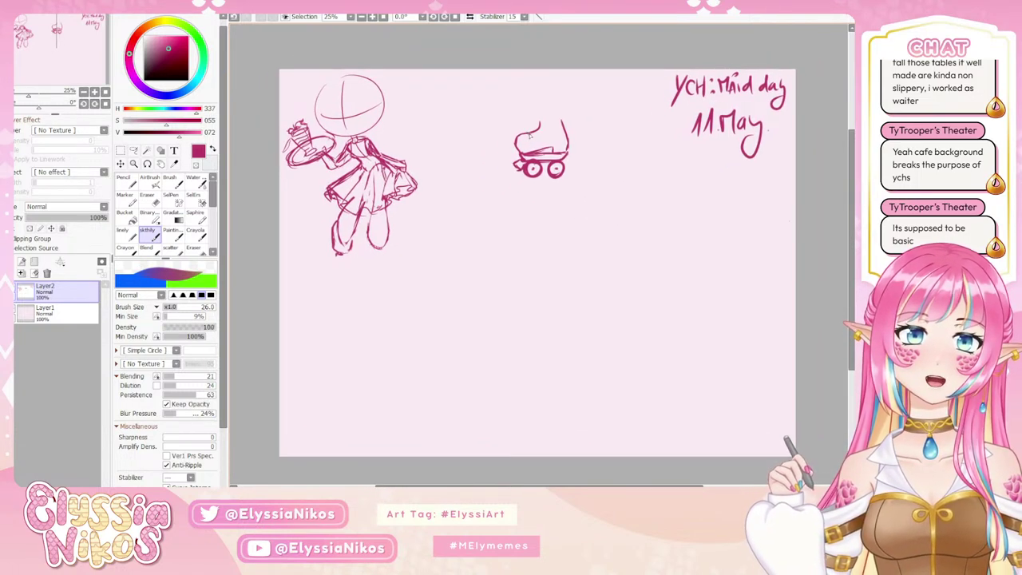
mouse_move(522, 136)
left_mouse_down()
mouse_move(545, 133)
mouse_move(534, 109)
mouse_move(549, 124)
mouse_move(548, 114)
mouse_move(565, 112)
mouse_move(570, 149)
left_mouse_up()
key("ctrl+z")
mouse_move(588, 195)
left_mouse_down()
mouse_move(589, 157)
mouse_move(590, 174)
mouse_move(645, 169)
mouse_move(603, 175)
mouse_move(637, 181)
mouse_move(595, 180)
mouse_move(645, 173)
mouse_move(594, 182)
mouse_move(600, 192)
mouse_move(607, 186)
mouse_move(592, 193)
mouse_move(660, 178)
left_mouse_up()
key("ctrl+z")
key("ctrl+z")
key("ctrl+z")
key("ctrl+z")
key("ctrl+z")
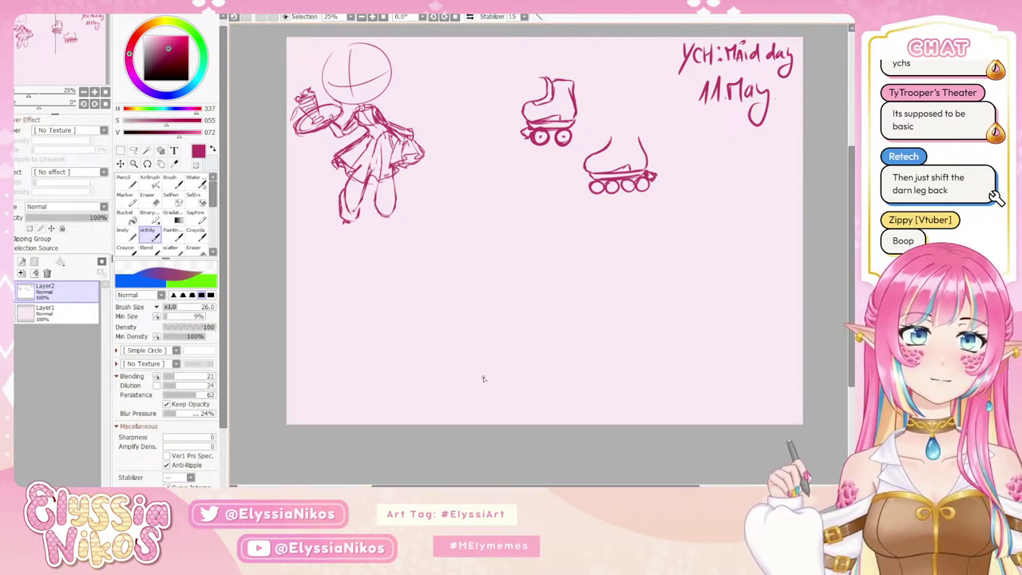
Try erasing both skate drawings and sketching a wider foot under the figure's right-hand leg, and undo these changes.
left_click(149, 192)
mouse_move(603, 152)
left_mouse_down()
mouse_move(663, 154)
mouse_move(559, 210)
mouse_move(593, 221)
left_mouse_up()
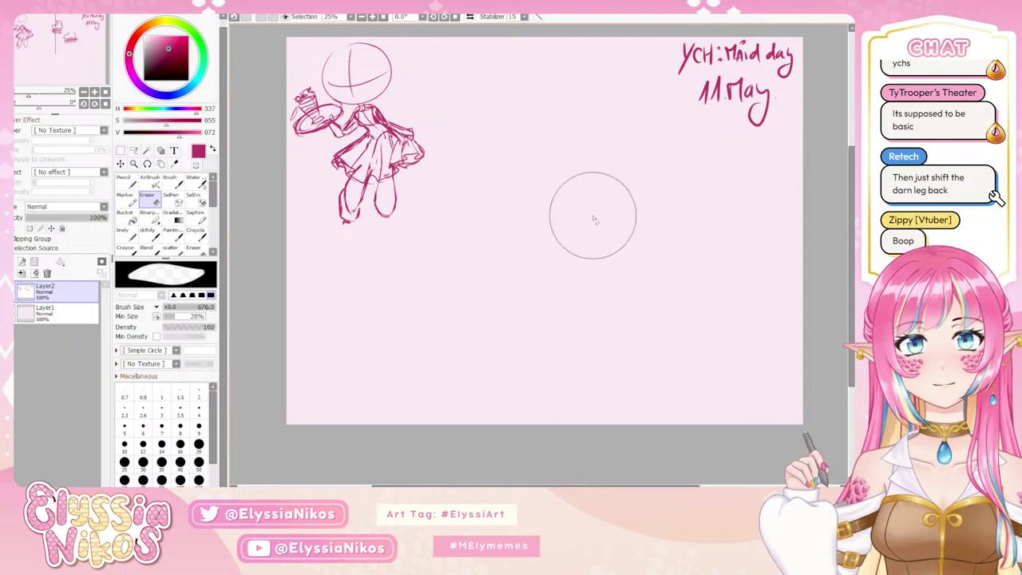
left_click(154, 233)
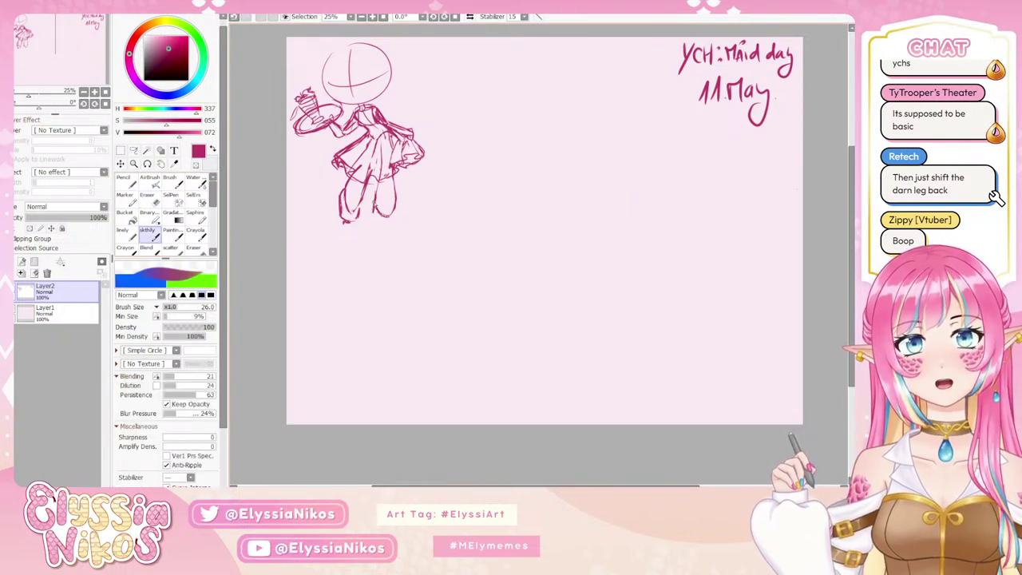
mouse_move(377, 224)
left_mouse_down()
mouse_move(396, 217)
mouse_move(400, 200)
mouse_move(397, 216)
mouse_move(371, 218)
left_mouse_up()
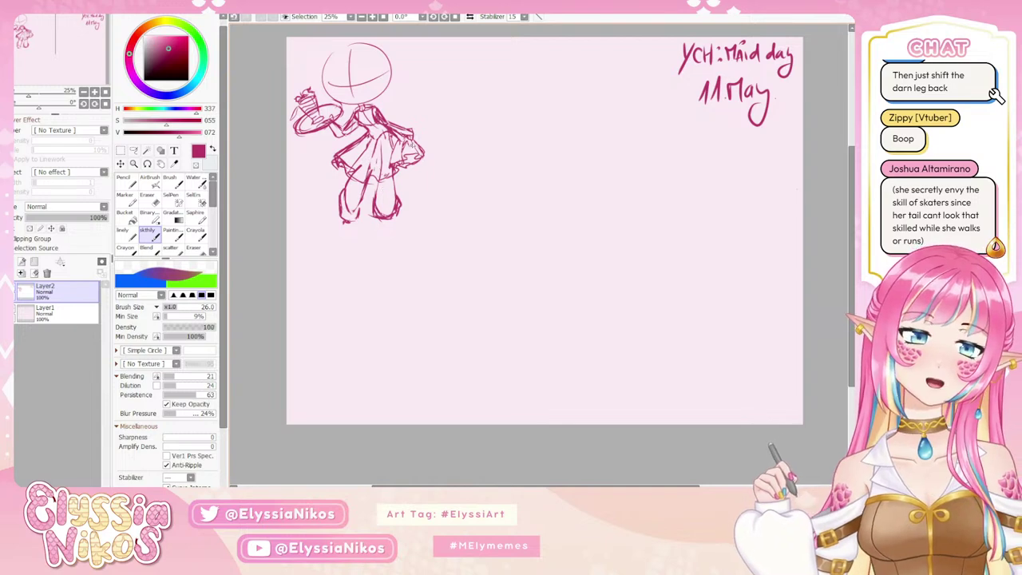
key("ctrl+z")
key("ctrl+z")
key("ctrl+z")
key("ctrl+z")
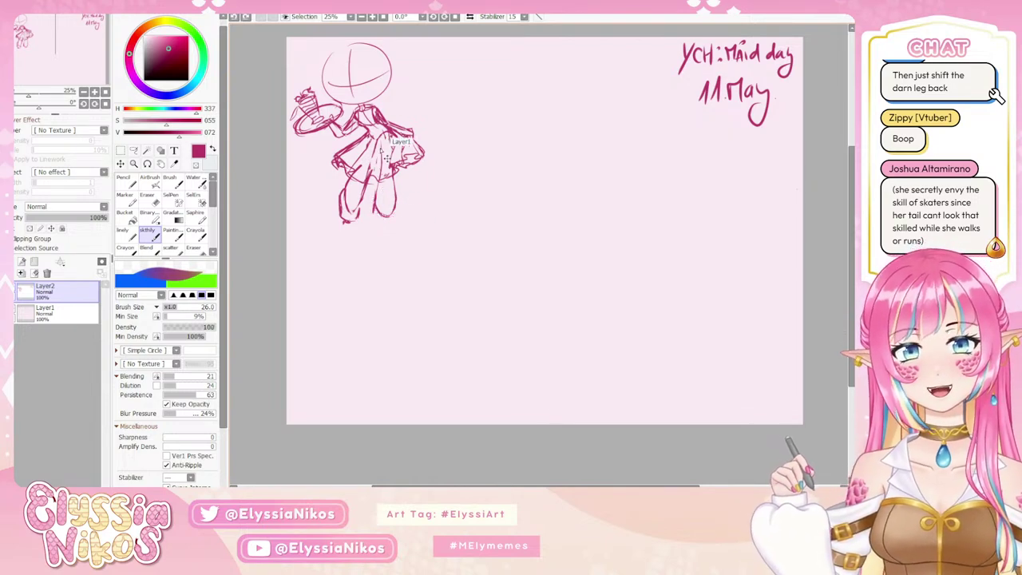
Erase both roller skate sketches and the foot strokes at the end of the figure's left-hand leg.
key("e")
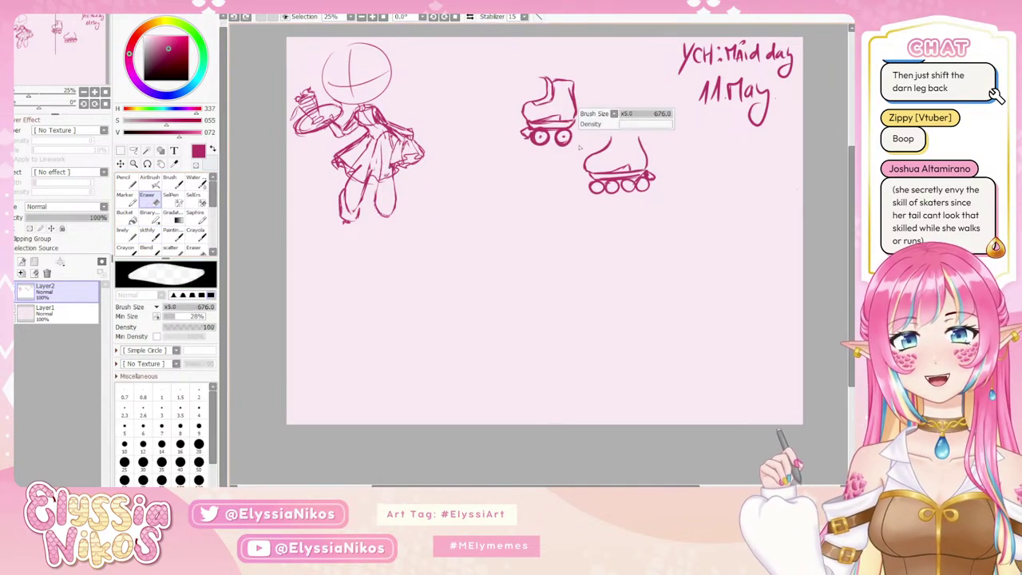
mouse_move(563, 132)
left_mouse_down()
mouse_move(593, 217)
mouse_move(488, 120)
mouse_move(539, 91)
mouse_move(570, 148)
mouse_move(597, 161)
left_mouse_up()
mouse_move(333, 223)
left_mouse_down()
mouse_move(343, 209)
mouse_move(333, 209)
mouse_move(360, 215)
left_mouse_up()
left_click(152, 237)
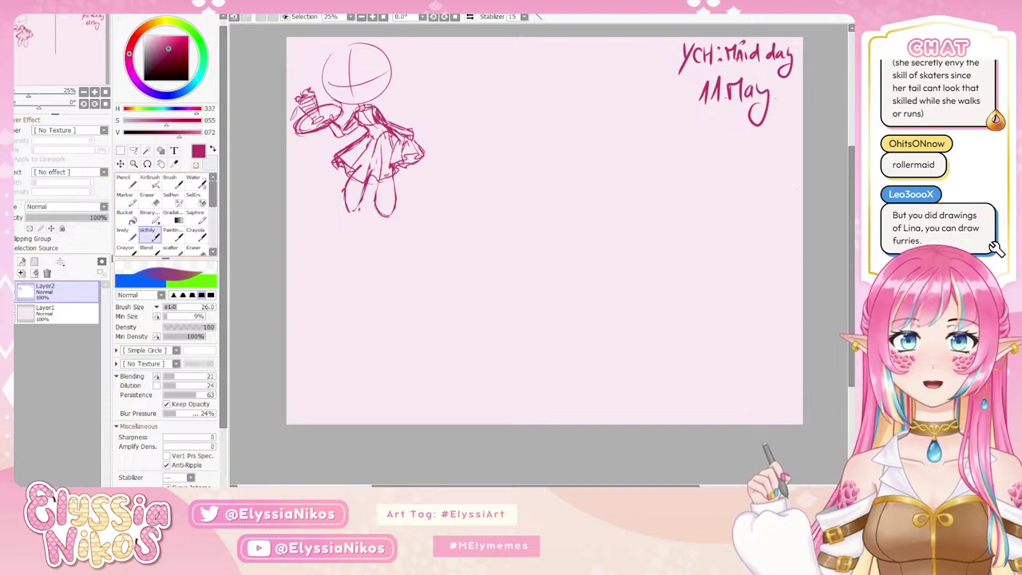
Add a new layer above the sketch, lower the old sketch layer's opacity to 8% and make the new layer active.
left_click_drag(594, 170, 589, 176)
mouse_move(518, 158)
left_mouse_down()
mouse_move(514, 173)
mouse_move(530, 166)
mouse_move(520, 164)
mouse_move(524, 181)
left_mouse_up()
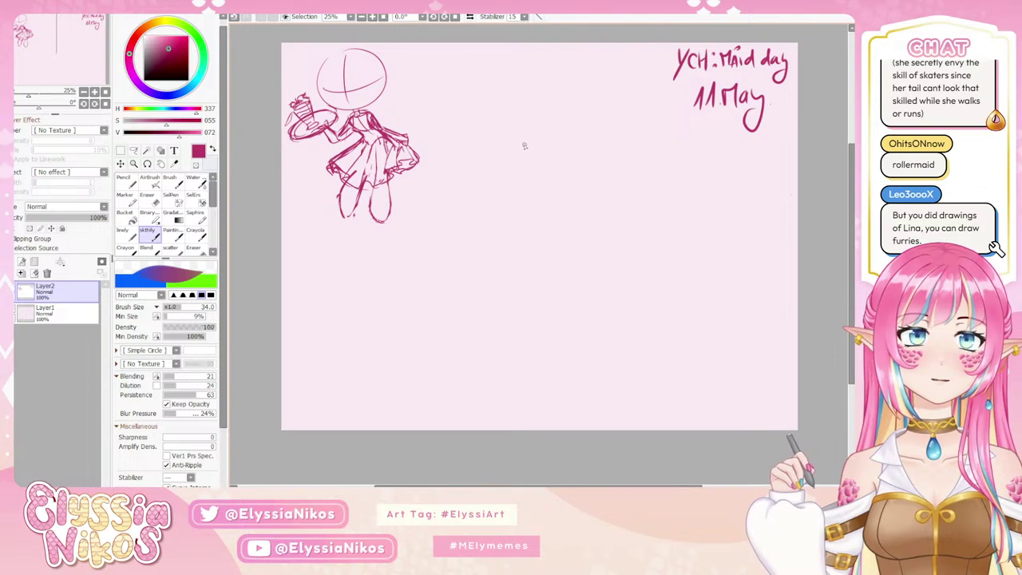
left_click(16, 291)
left_click(21, 262)
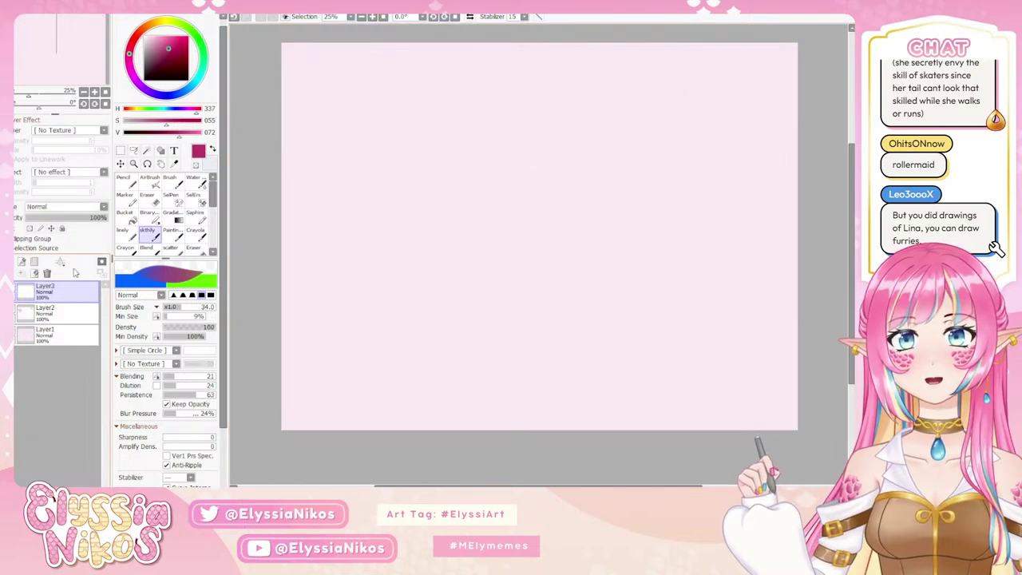
left_click(68, 313)
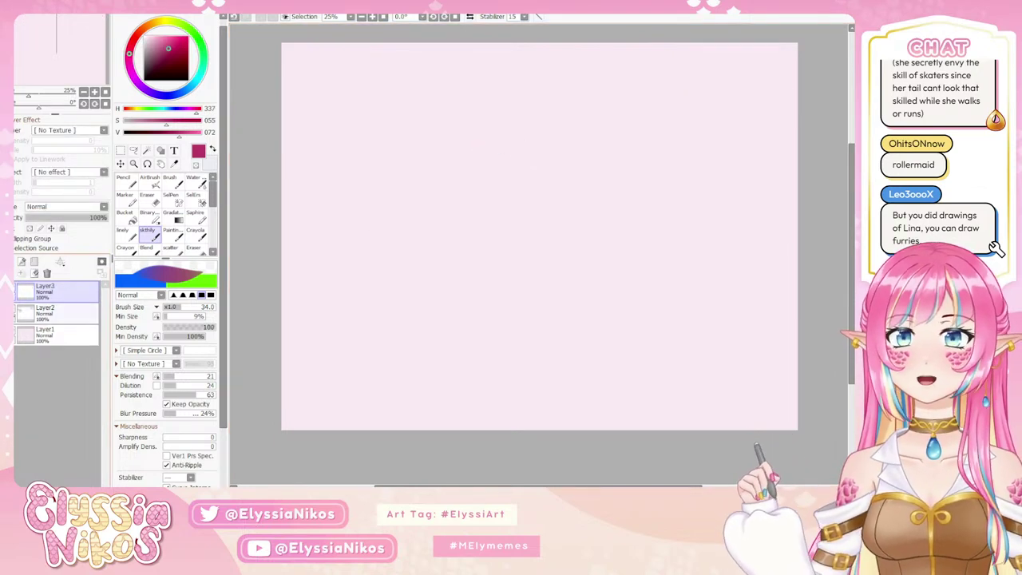
left_click(16, 313)
left_click_drag(44, 219, 34, 219)
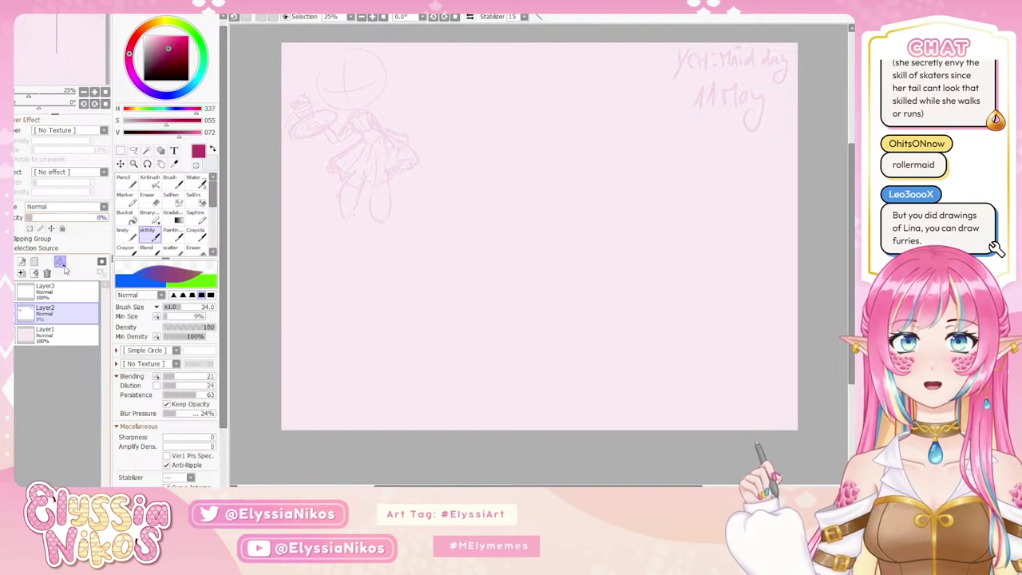
left_click(51, 290)
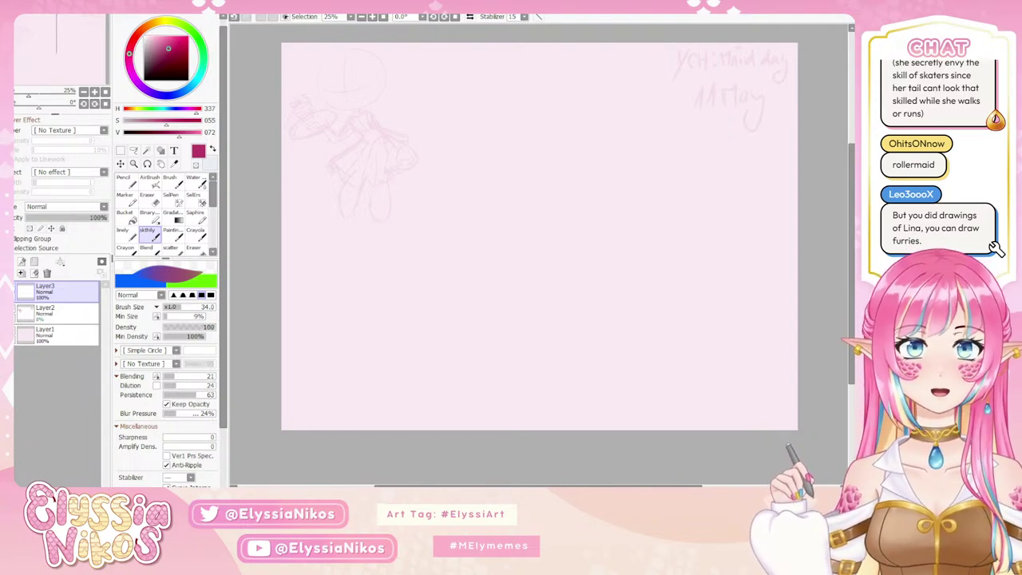
Try an oval head with a vertical face guide in the middle of the canvas, undoing rejected strokes.
left_click_drag(556, 204, 534, 205)
mouse_move(493, 172)
left_mouse_down()
mouse_move(512, 216)
mouse_move(531, 151)
mouse_move(515, 171)
mouse_move(500, 235)
mouse_move(607, 159)
mouse_move(495, 165)
mouse_move(519, 140)
mouse_move(535, 182)
mouse_move(575, 121)
mouse_move(536, 139)
mouse_move(512, 168)
mouse_move(578, 175)
mouse_move(526, 140)
mouse_move(510, 149)
mouse_move(570, 204)
mouse_move(535, 130)
mouse_move(527, 200)
mouse_move(564, 126)
mouse_move(519, 191)
mouse_move(603, 159)
mouse_move(540, 215)
mouse_move(560, 135)
mouse_move(543, 205)
mouse_move(537, 138)
mouse_move(593, 202)
mouse_move(559, 203)
left_mouse_up()
key("ctrl+z")
key("ctrl+z")
key("ctrl+z")
key("ctrl+z")
key("ctrl+z")
key("ctrl+z")
key("ctrl+z")
key("ctrl+z")
key("ctrl+z")
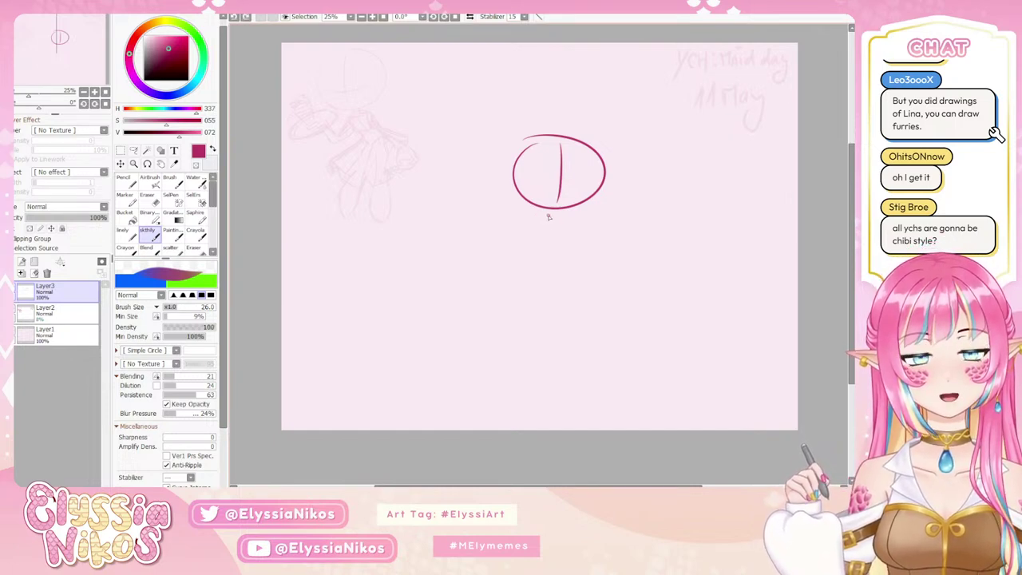
Try a neck stroke and a curved face guide on the oval head, and undo the whole head.
left_click_drag(539, 212, 571, 216)
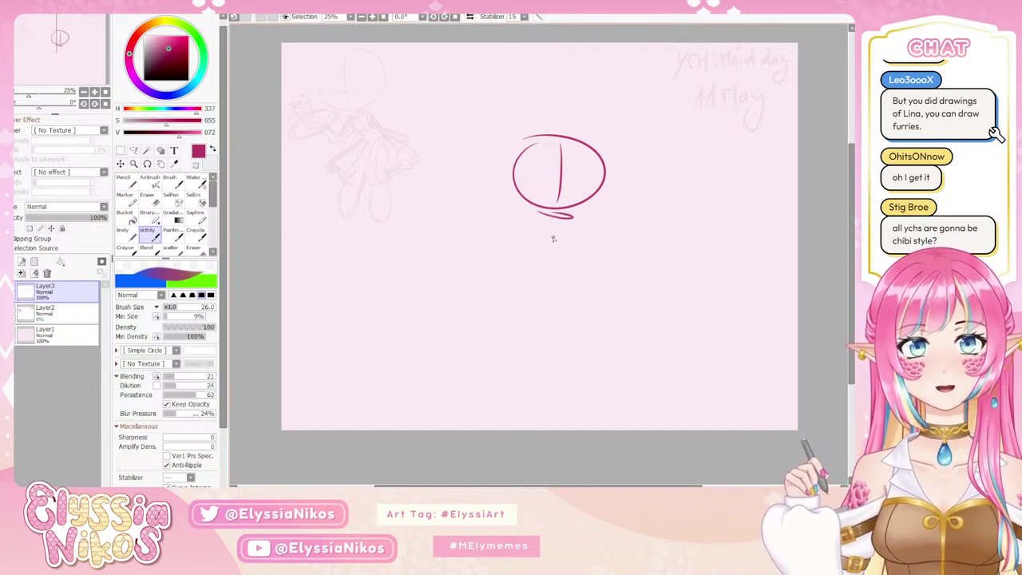
key("ctrl+z")
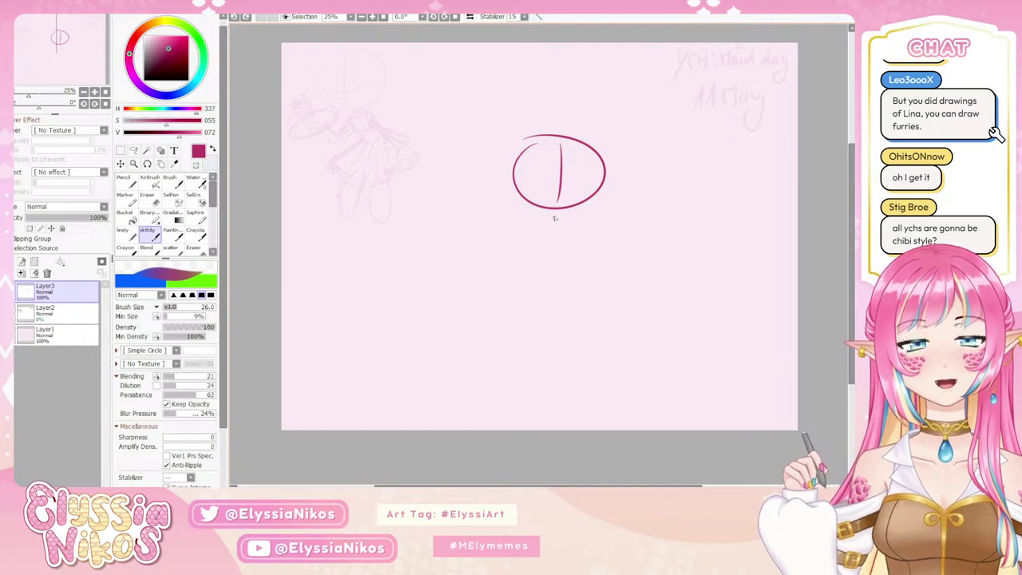
left_click_drag(530, 177, 588, 188)
key("ctrl+z")
key("ctrl+z")
key("ctrl+z")
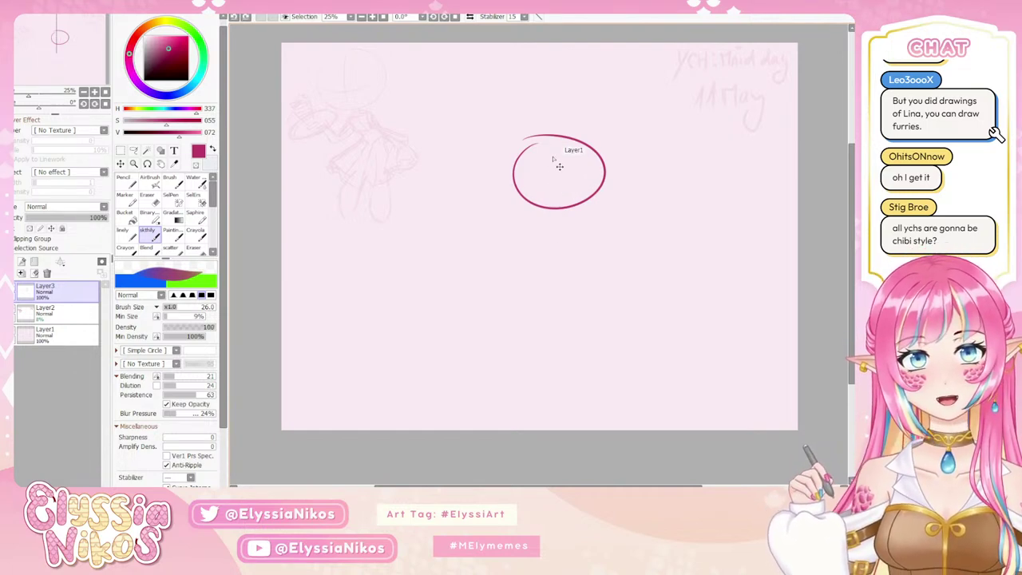
key("ctrl+z")
Try a vertical face guide with head curves around it, undoing the rejected strokes.
left_click_drag(548, 154, 546, 236)
key("ctrl+z")
mouse_move(543, 142)
left_mouse_down()
mouse_move(542, 207)
mouse_move(533, 188)
mouse_move(577, 177)
left_mouse_up()
key("ctrl+z")
left_click_drag(505, 177, 581, 178)
key("ctrl+z")
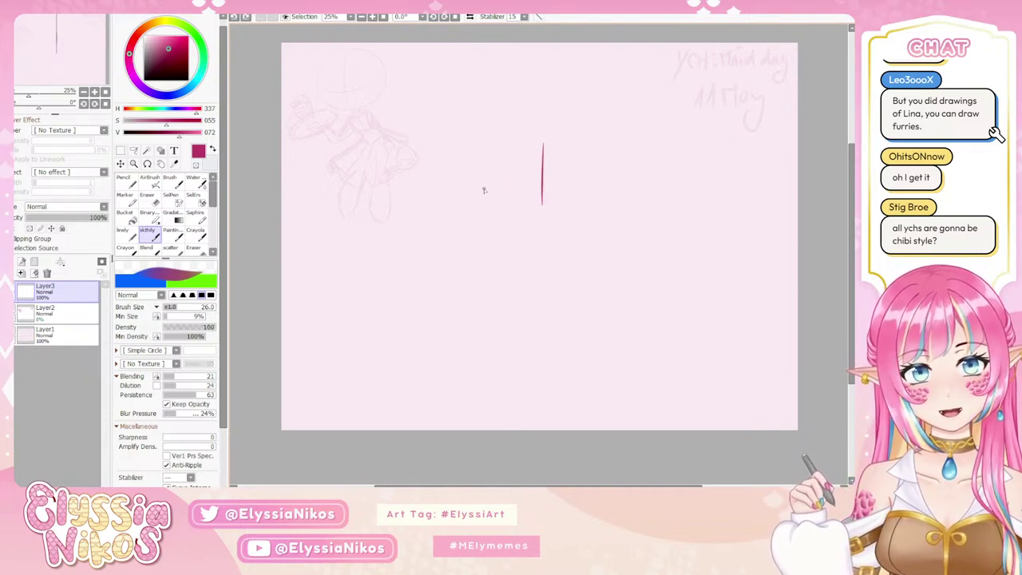
Clear the layer and, with a line-symmetry ruler added, draw a vertical face guide crossed by a curved eye line.
left_click(97, 349)
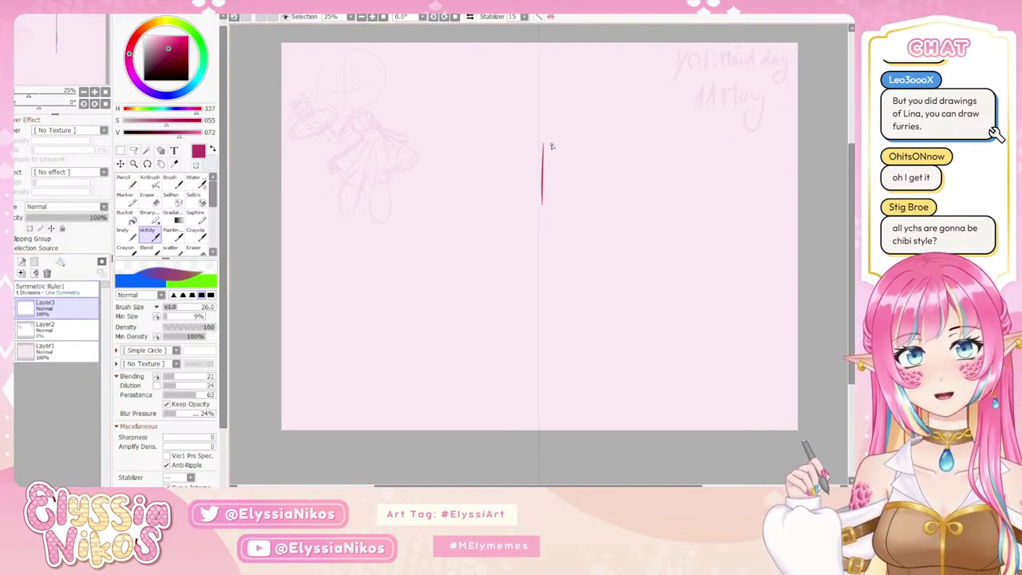
left_click(34, 273)
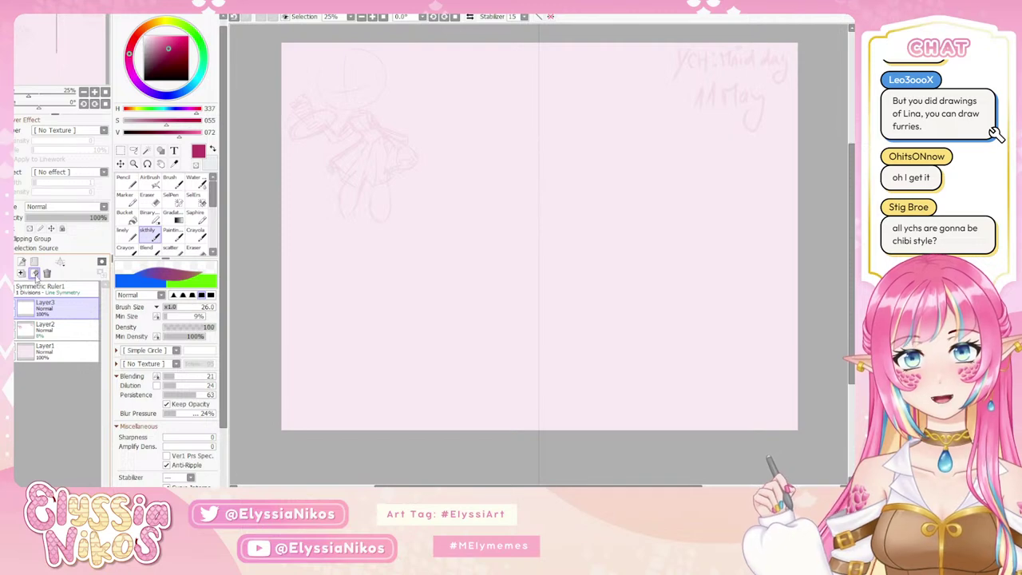
left_click_drag(537, 147, 538, 239)
key("ctrl+z")
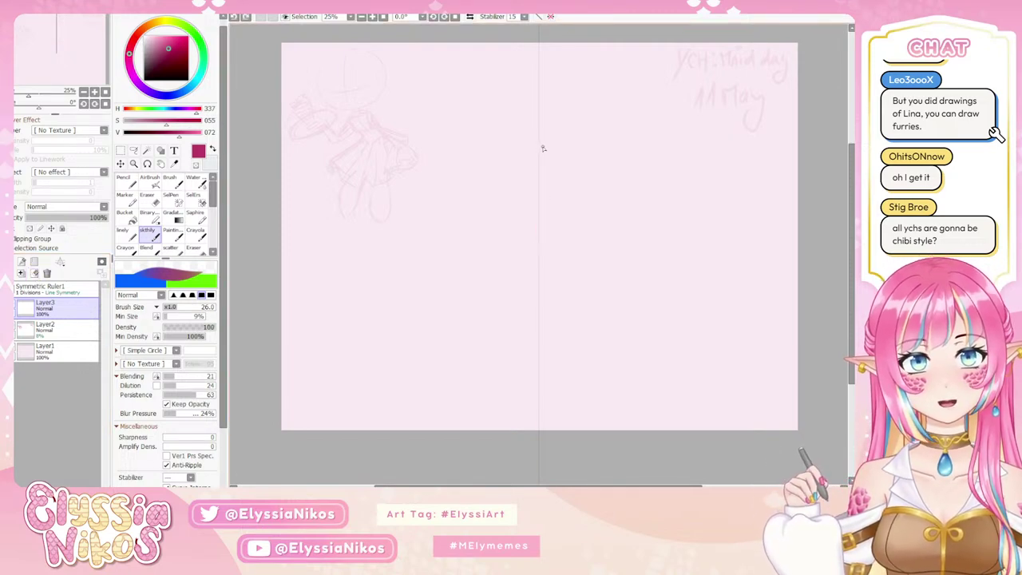
mouse_move(539, 148)
left_mouse_down()
mouse_move(538, 201)
mouse_move(549, 183)
left_mouse_up()
key("ctrl+z")
key("ctrl+z")
key("ctrl+z")
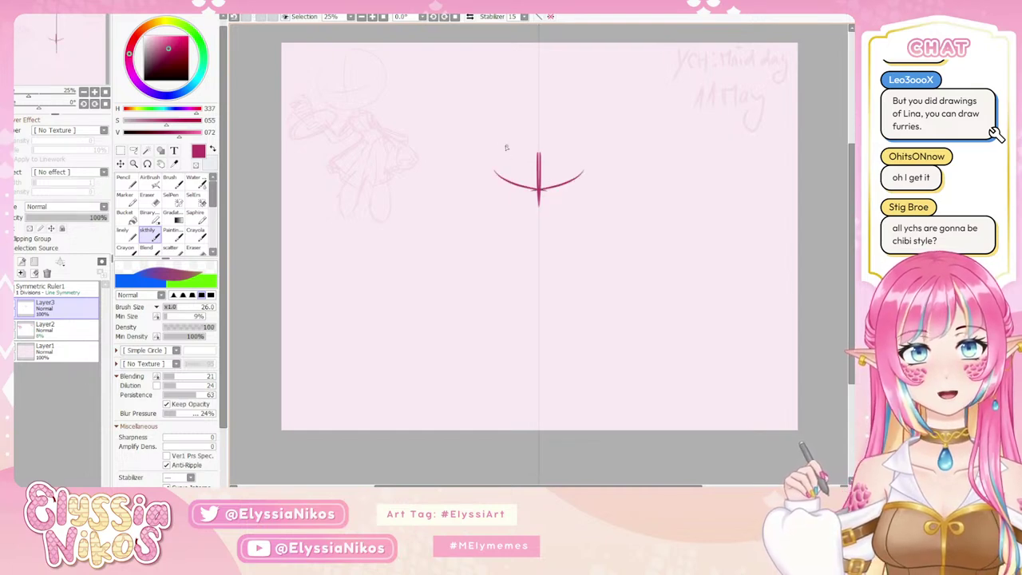
Draw the mirrored rounded sides and chin of the head around the face guides, redoing the curve for a rounder shape.
mouse_move(490, 143)
left_mouse_down()
mouse_move(483, 177)
mouse_move(541, 205)
left_mouse_up()
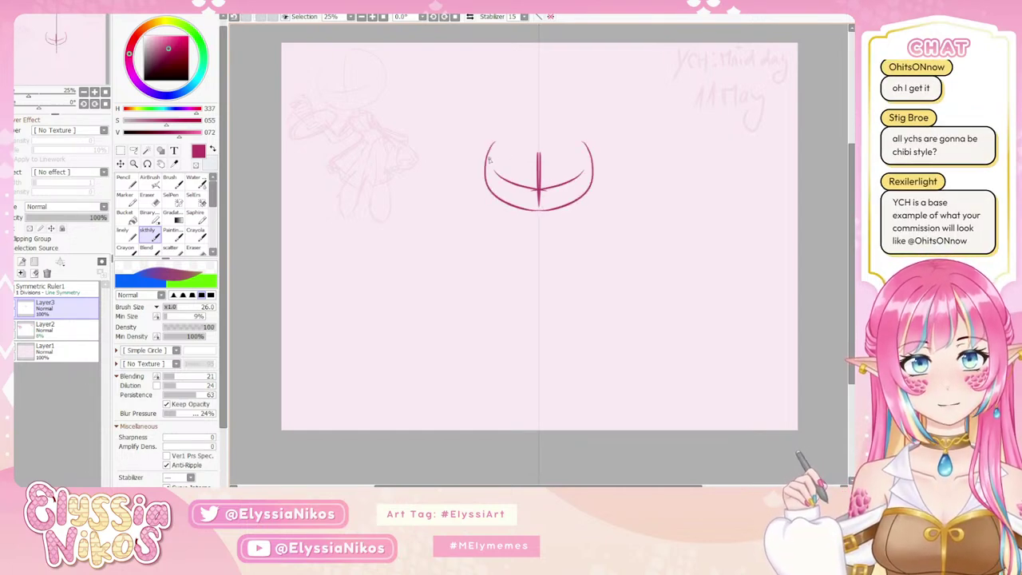
key("ctrl+z")
mouse_move(484, 146)
left_mouse_down()
mouse_move(496, 215)
mouse_move(558, 192)
mouse_move(481, 183)
mouse_move(547, 206)
left_mouse_up()
key("ctrl+z")
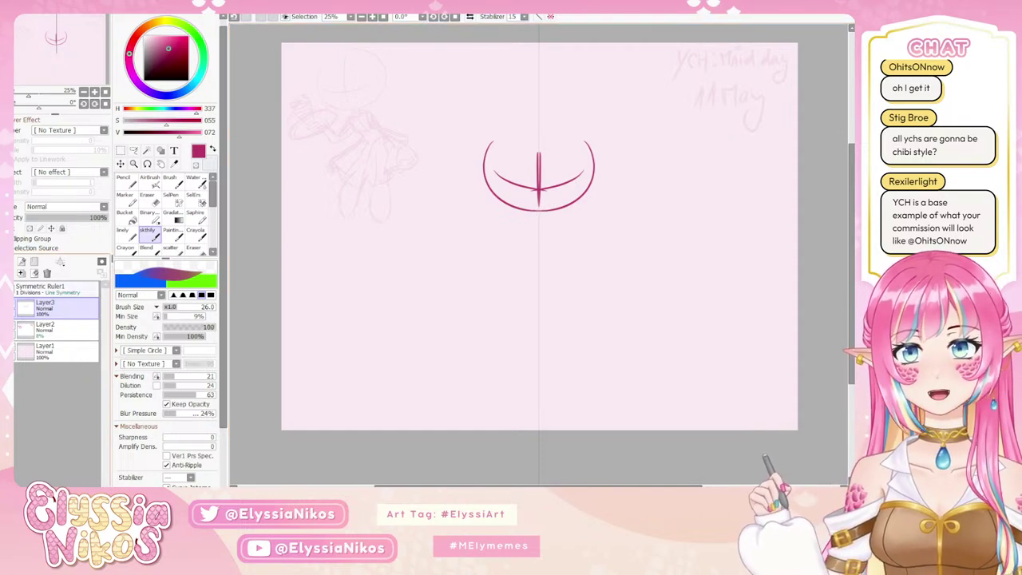
Turn off the symmetry ruler and sketch a long diagonal broom handle across the head, with a crosspiece at its upper end.
left_click(44, 288)
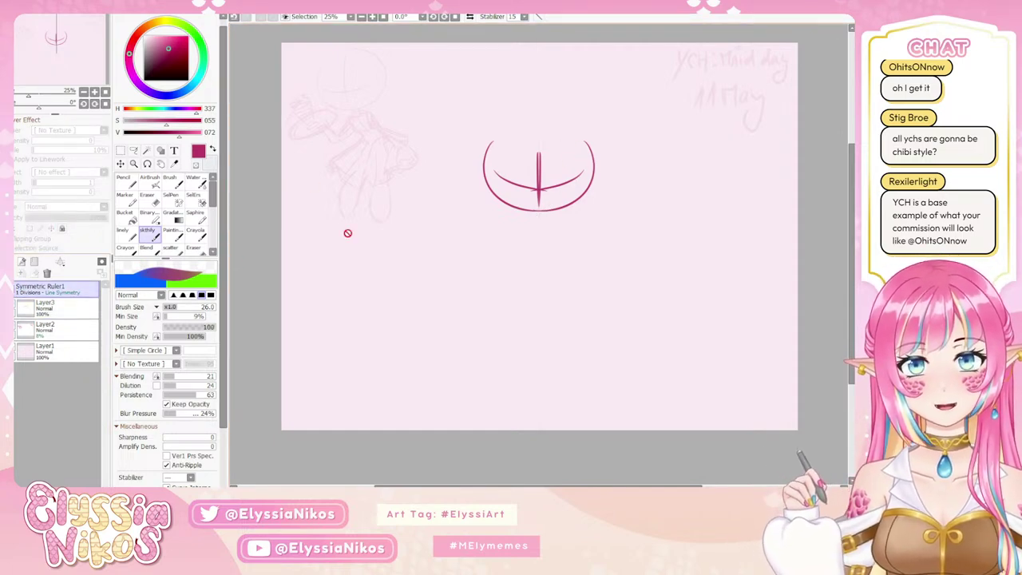
left_click(44, 305)
left_click_drag(559, 144, 525, 255)
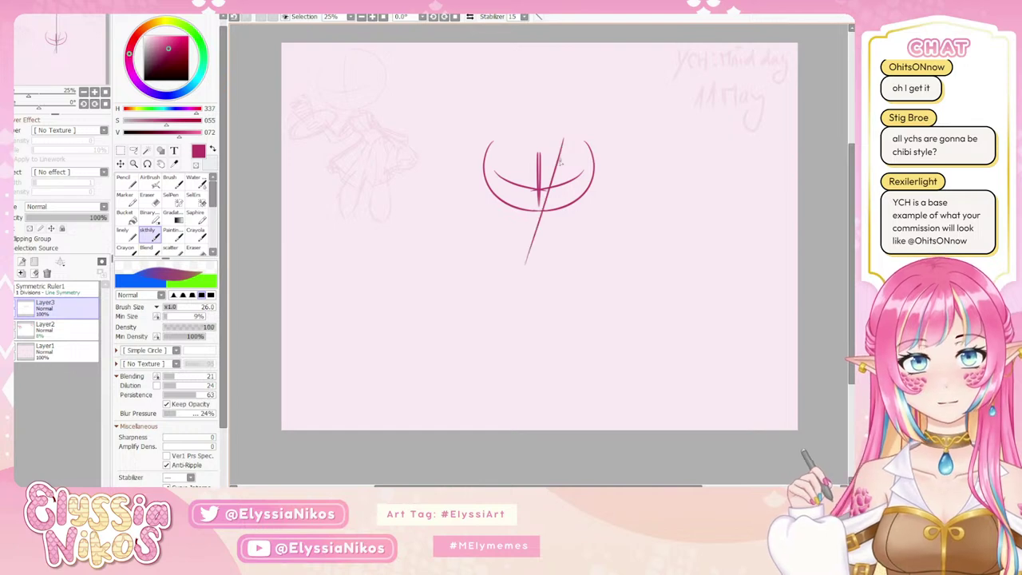
key("ctrl+z")
left_click_drag(549, 146, 523, 315)
key("ctrl+z")
mouse_move(565, 157)
left_mouse_down()
mouse_move(501, 355)
mouse_move(519, 337)
mouse_move(576, 154)
mouse_move(597, 168)
left_mouse_up()
left_click_drag(536, 145, 605, 169)
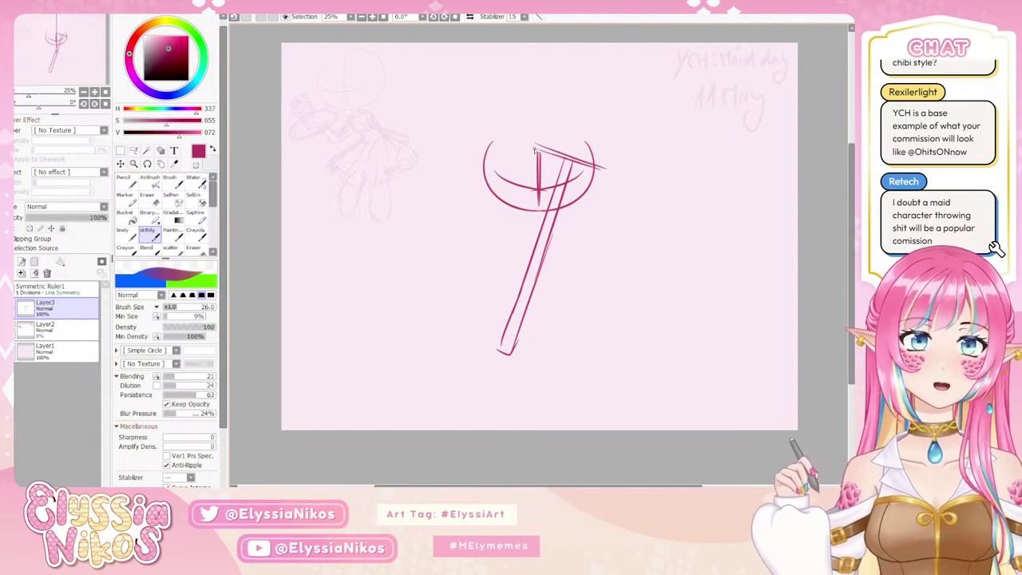
Sketch a slanted trapezoid broom head on top of the crosspiece and erase the overshooting strokes at its outer corner.
mouse_move(535, 145)
left_mouse_down()
mouse_move(534, 101)
mouse_move(547, 108)
mouse_move(555, 98)
mouse_move(672, 147)
mouse_move(638, 172)
left_mouse_up()
mouse_move(527, 94)
left_mouse_down()
mouse_move(528, 144)
mouse_move(627, 176)
mouse_move(654, 142)
mouse_move(603, 123)
left_mouse_up()
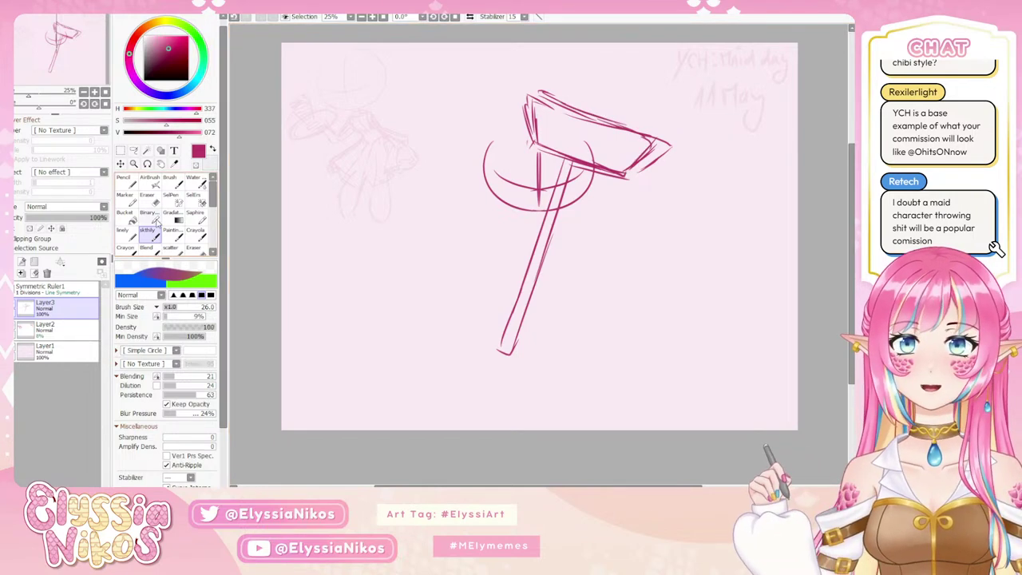
key("e")
left_click_drag(648, 174, 664, 146)
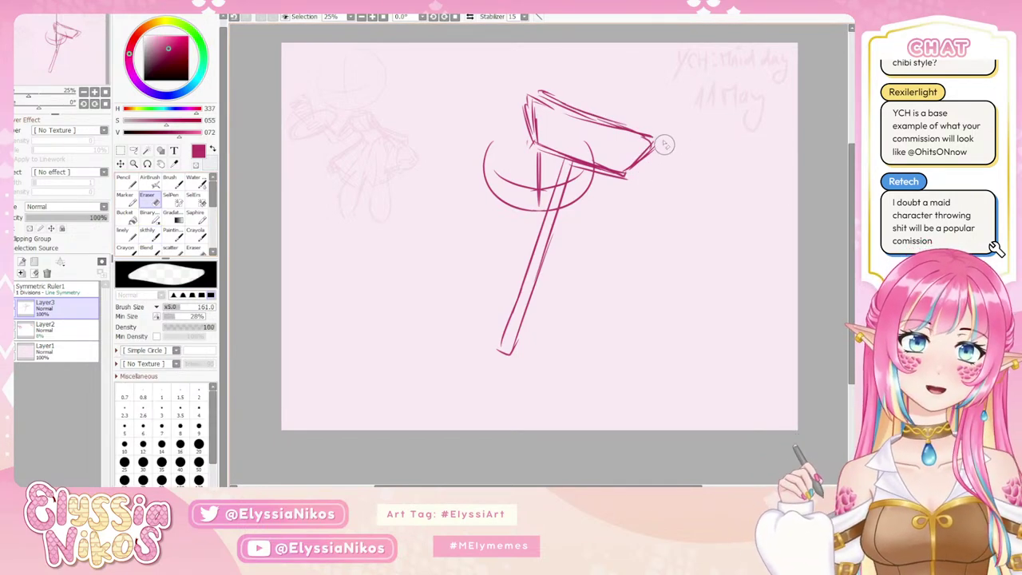
Redraw both edges of the broom handle with heavier lines and round off its lower tip, undoing the stray strokes.
left_click(147, 231)
left_click_drag(559, 238, 571, 204)
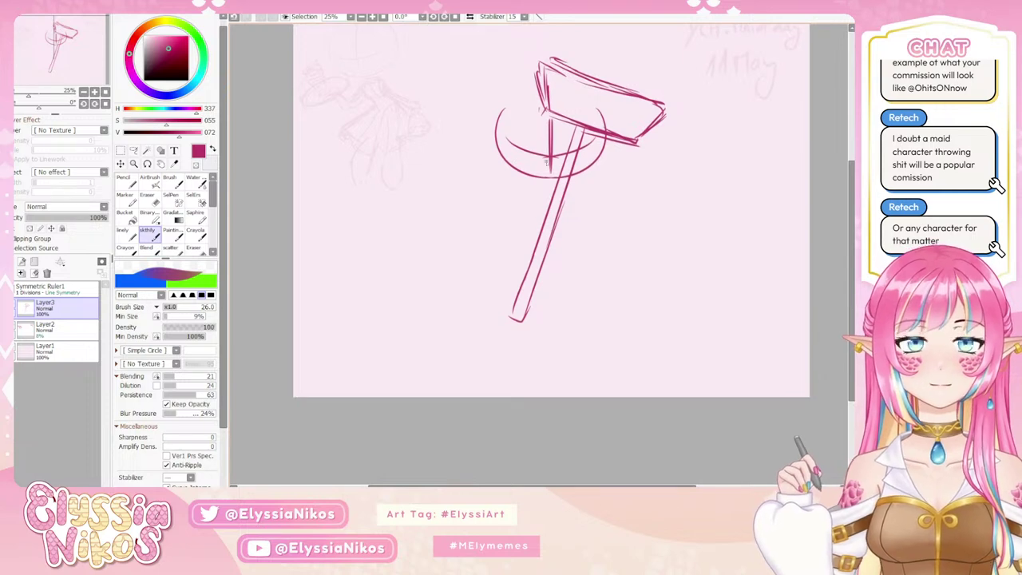
left_click_drag(576, 132, 512, 311)
key("ctrl+z")
left_click_drag(555, 196, 511, 316)
mouse_move(535, 254)
left_mouse_down()
mouse_move(507, 328)
mouse_move(521, 327)
left_mouse_up()
left_click_drag(579, 144, 515, 327)
key("ctrl+z")
key("ctrl+z")
left_click_drag(564, 205, 519, 335)
key("ctrl+z")
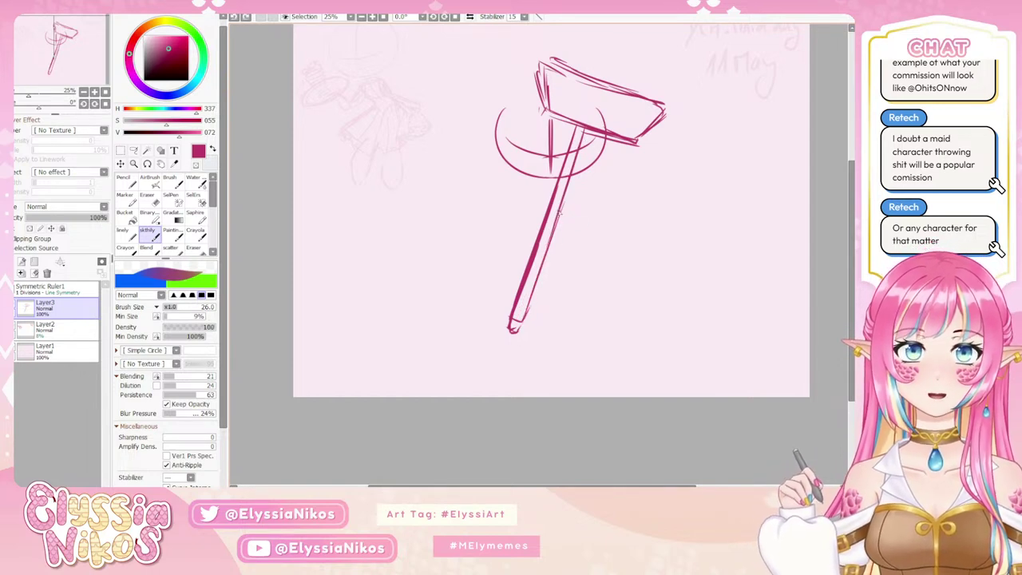
left_click_drag(563, 209, 515, 330)
left_click_drag(530, 293, 509, 335)
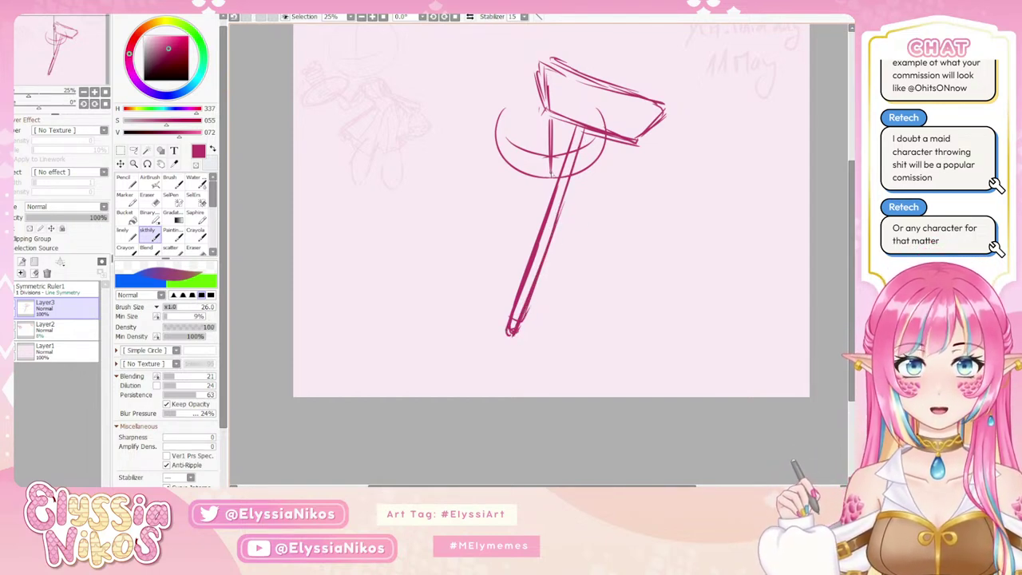
Sketch the two small hands gripping the upper broom handle under the chin, plus a short shoulder stroke beside them.
mouse_move(573, 197)
left_mouse_down()
mouse_move(555, 246)
mouse_move(546, 214)
mouse_move(557, 239)
mouse_move(548, 250)
left_mouse_up()
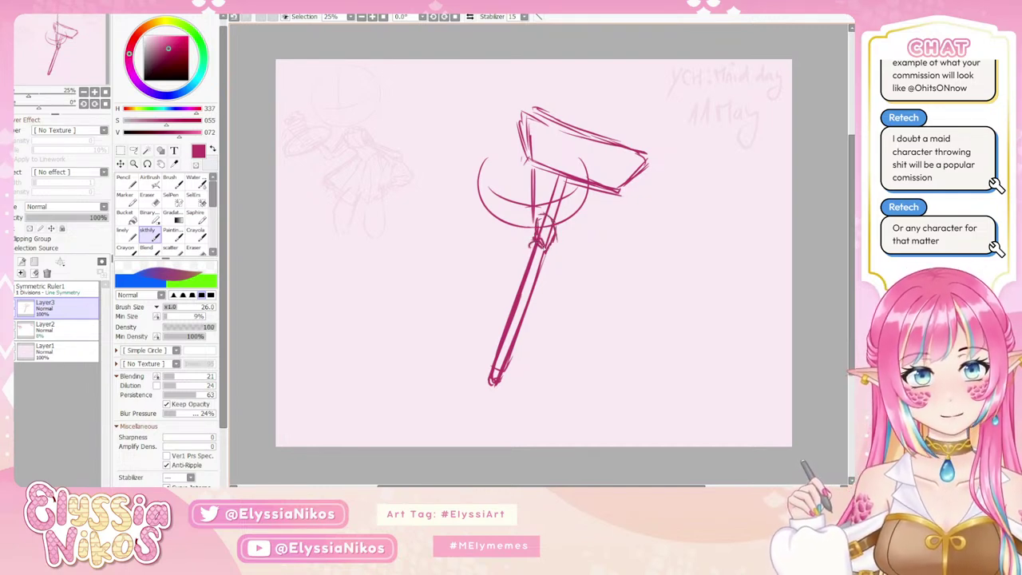
left_click_drag(530, 262, 525, 248)
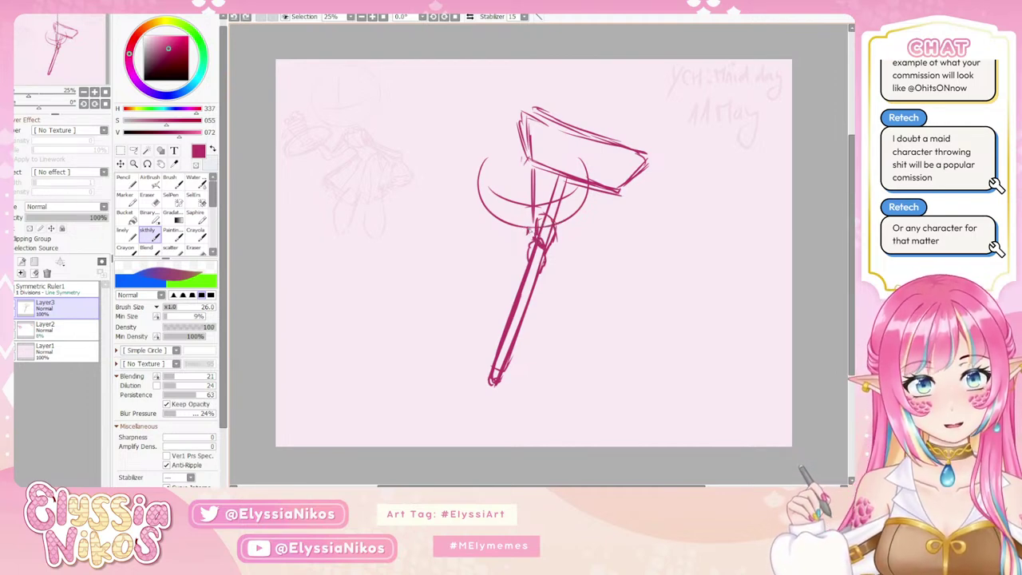
left_click_drag(516, 228, 505, 254)
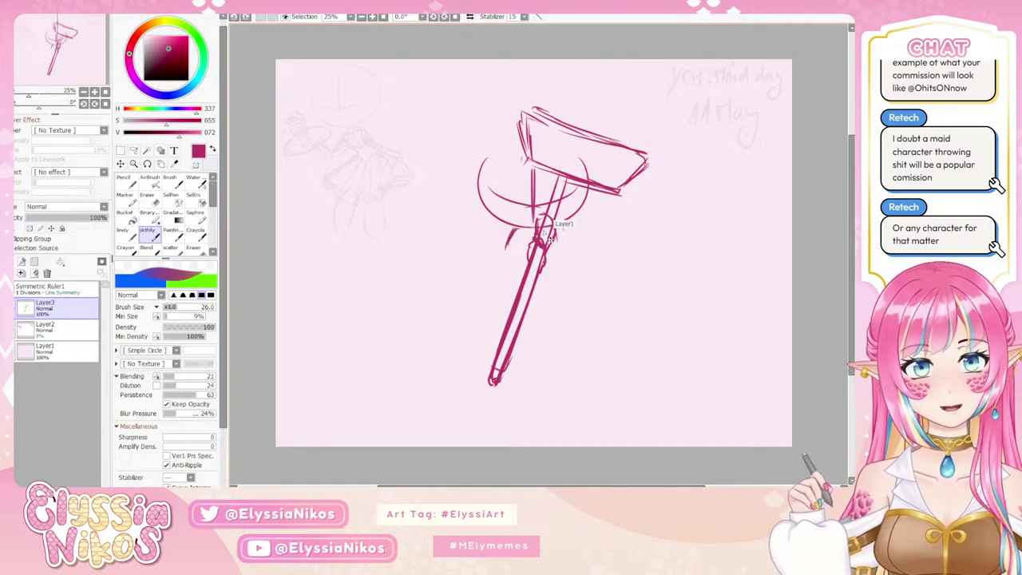
left_click(11, 309)
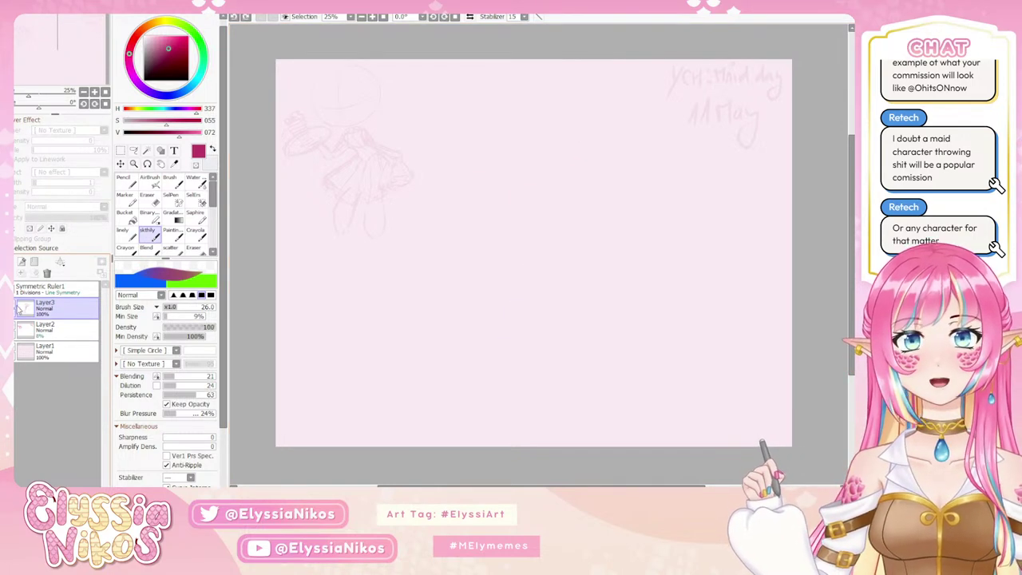
left_click(11, 308)
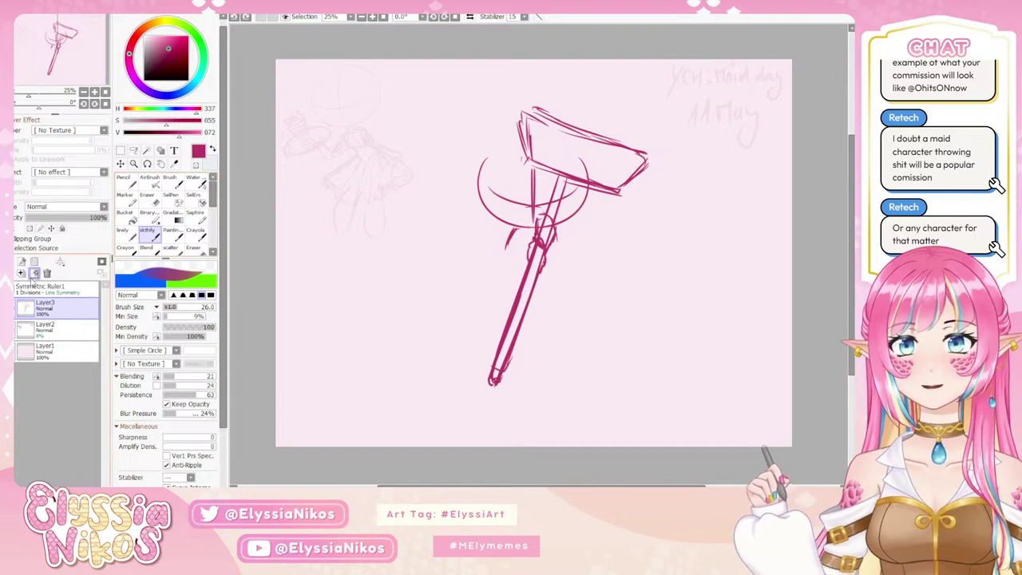
Lasso the broom with its gripping hands, cut it from the figure sketch and paste it onto a new layer.
left_click(133, 151)
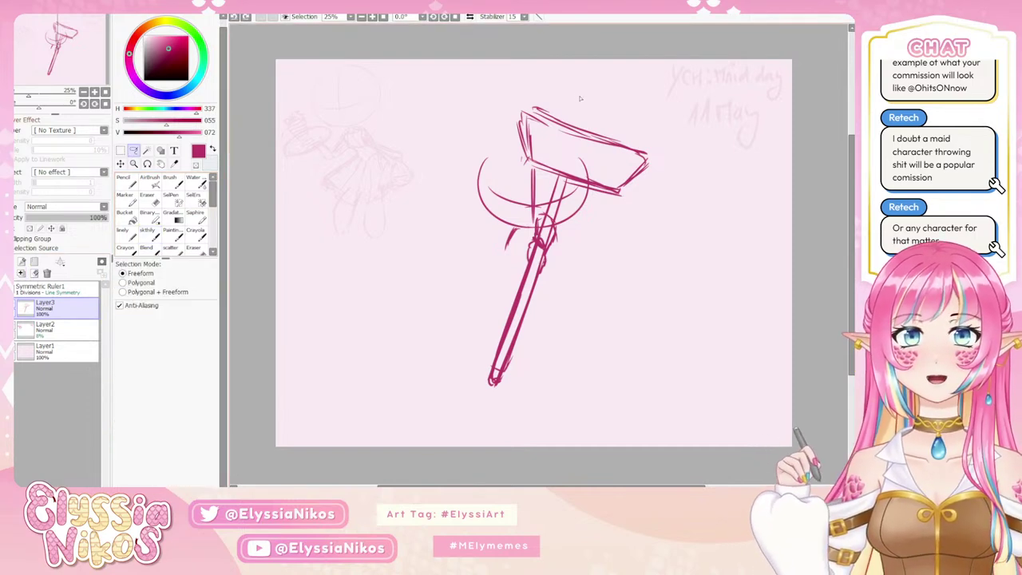
mouse_move(576, 92)
left_mouse_down()
mouse_move(487, 108)
mouse_move(515, 153)
left_mouse_up()
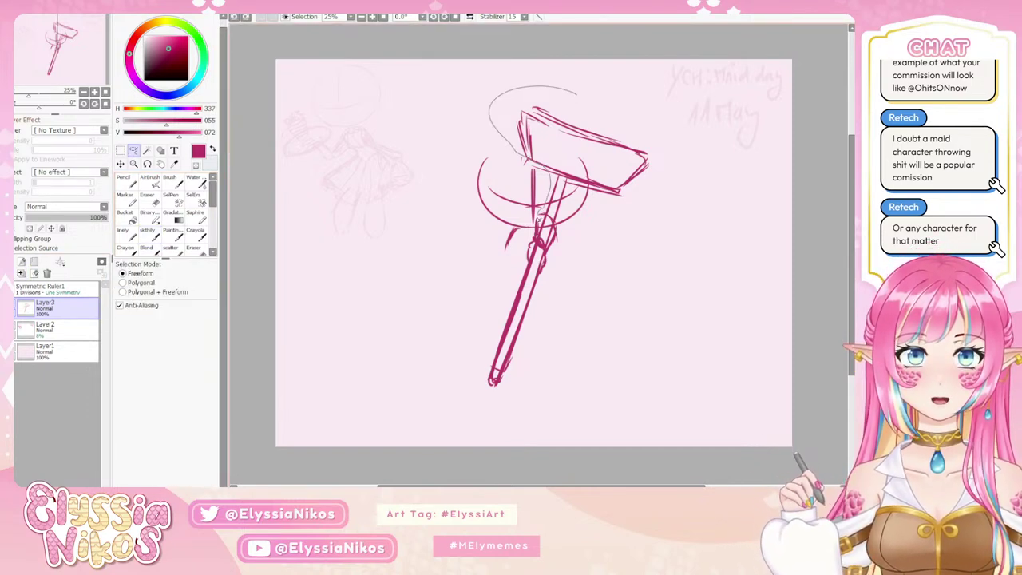
mouse_move(527, 249)
left_mouse_down()
mouse_move(472, 369)
mouse_move(478, 428)
mouse_move(543, 322)
mouse_move(563, 227)
left_mouse_up()
left_click_drag(620, 198, 649, 157)
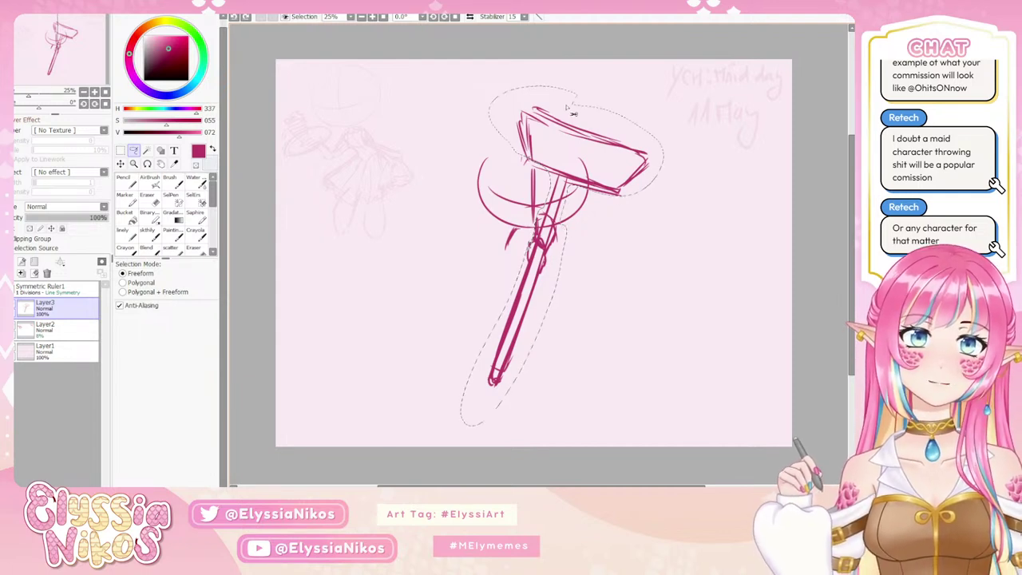
key("ctrl+x")
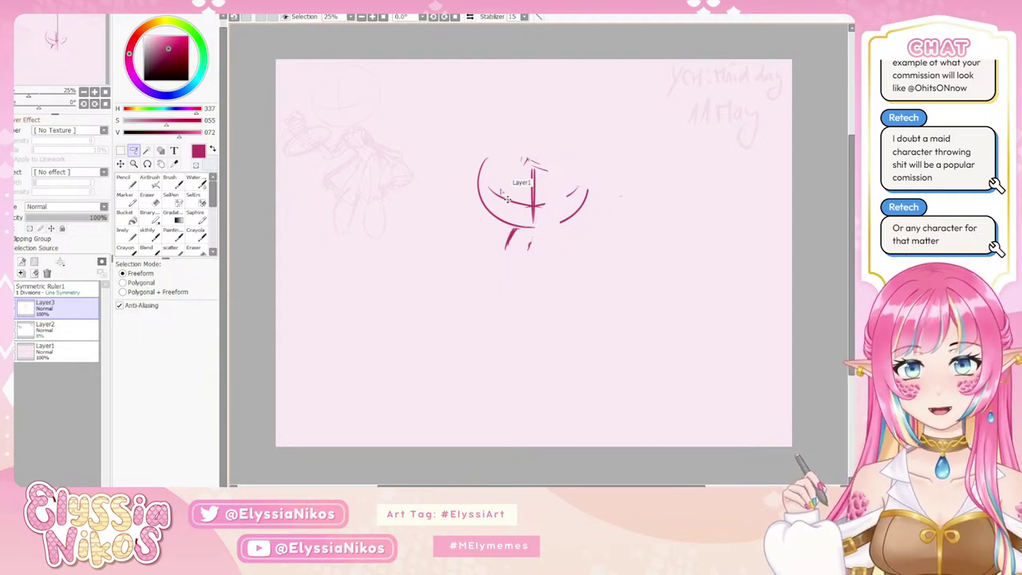
key("ctrl+v")
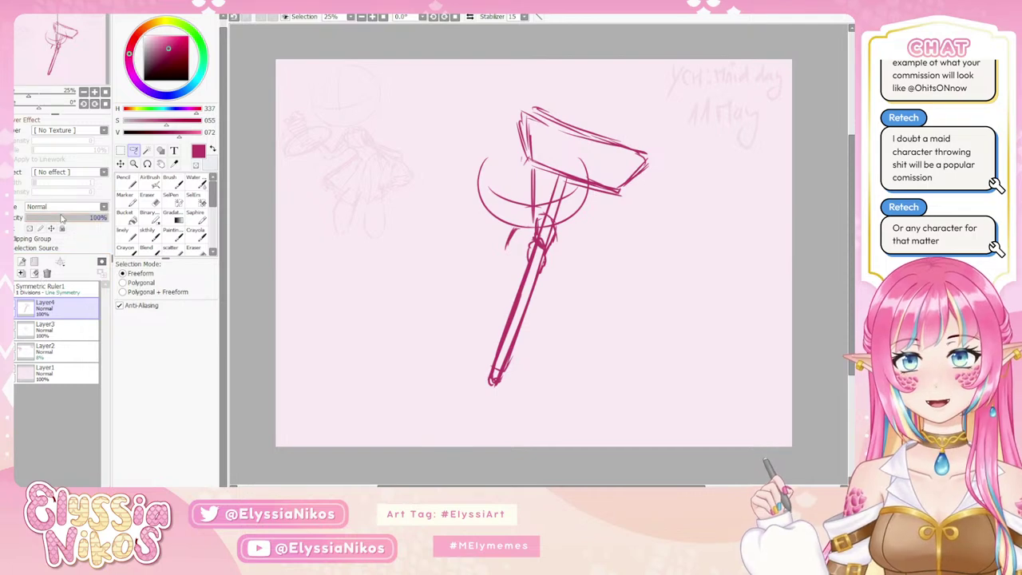
Fade the broom layer to 34% opacity, try a small neck on the figure layer and turn the symmetry ruler back on.
left_click_drag(62, 217, 51, 215)
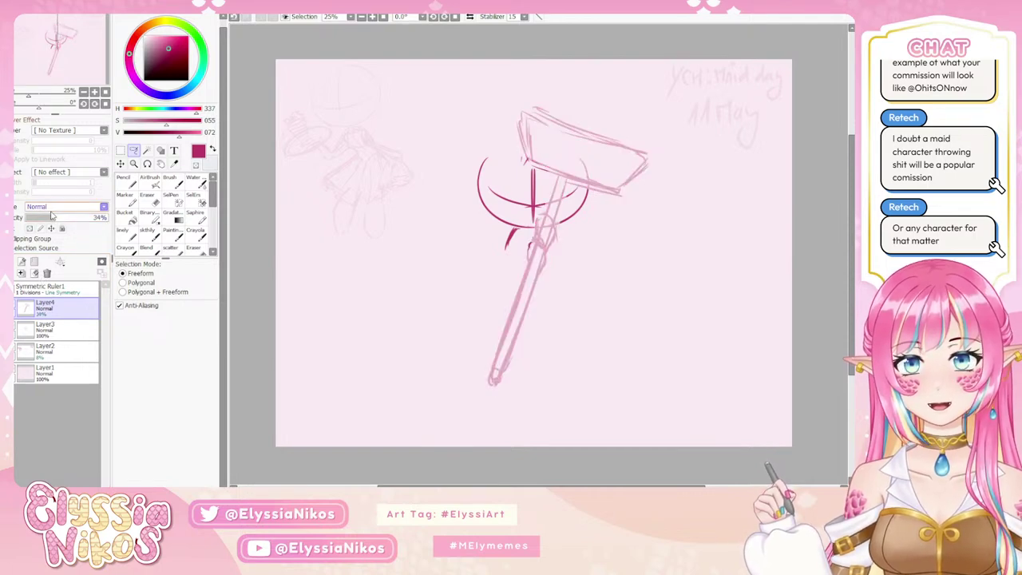
left_click(56, 328)
left_click(148, 233)
left_click_drag(548, 248, 531, 233)
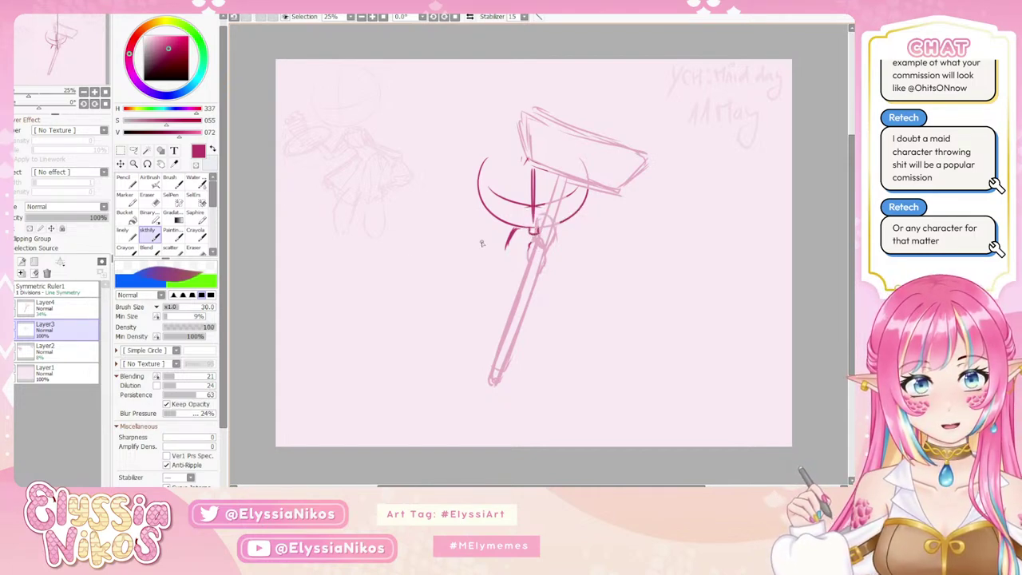
left_click(15, 289)
key("ctrl+z")
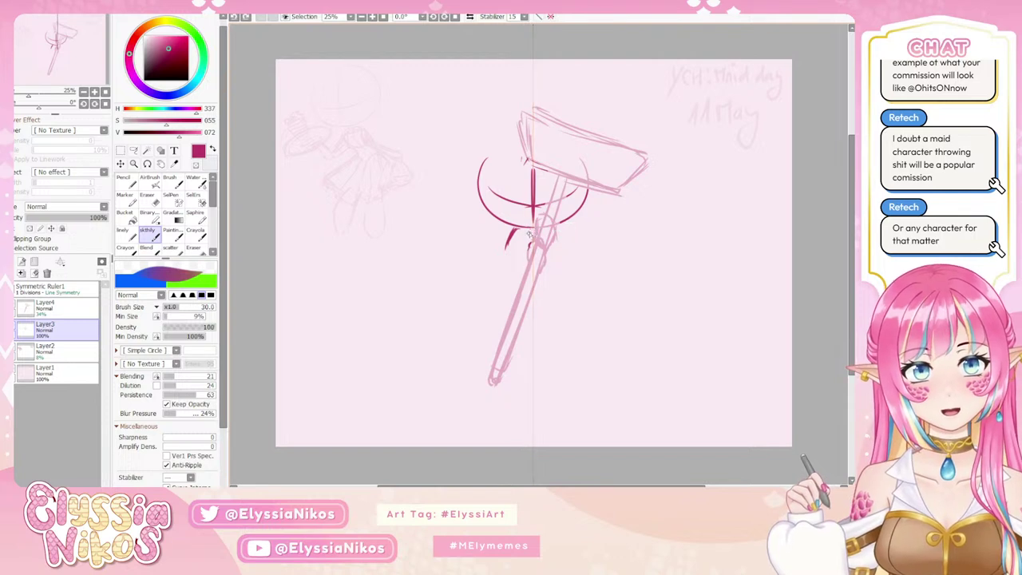
key("ctrl+z")
left_click_drag(50, 218, 47, 219)
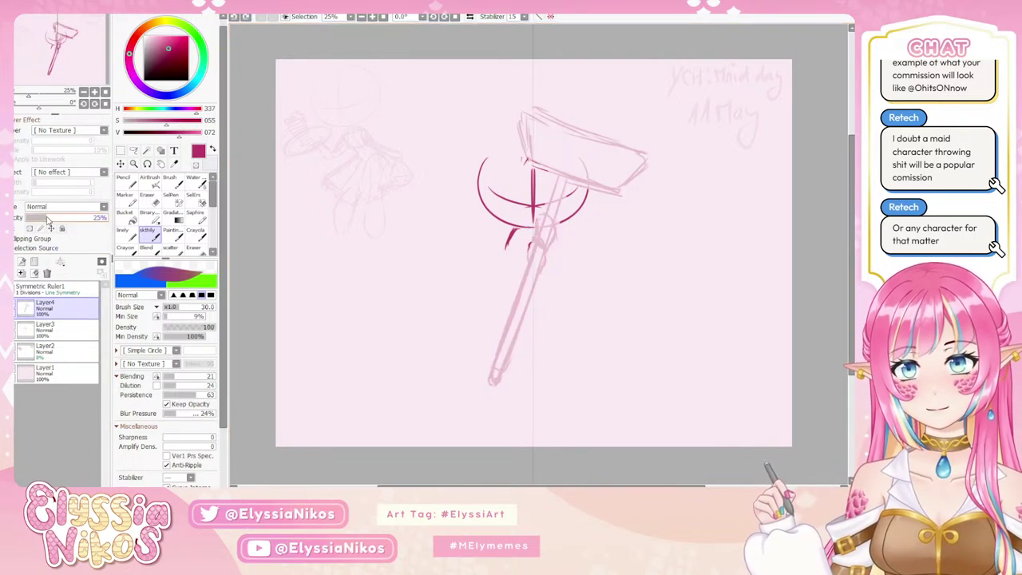
left_click(44, 326)
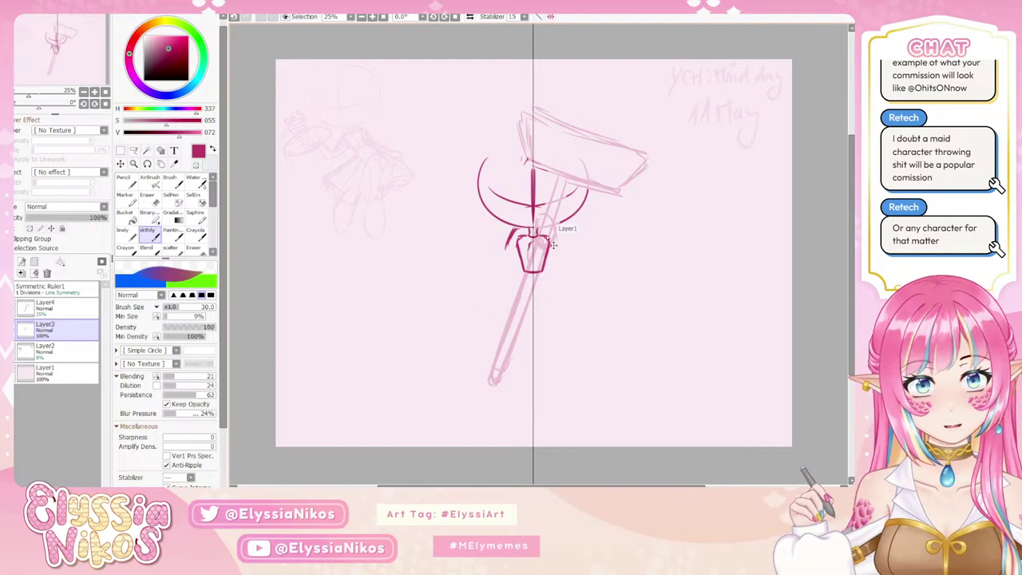
left_click(539, 239, "ctrl+shift")
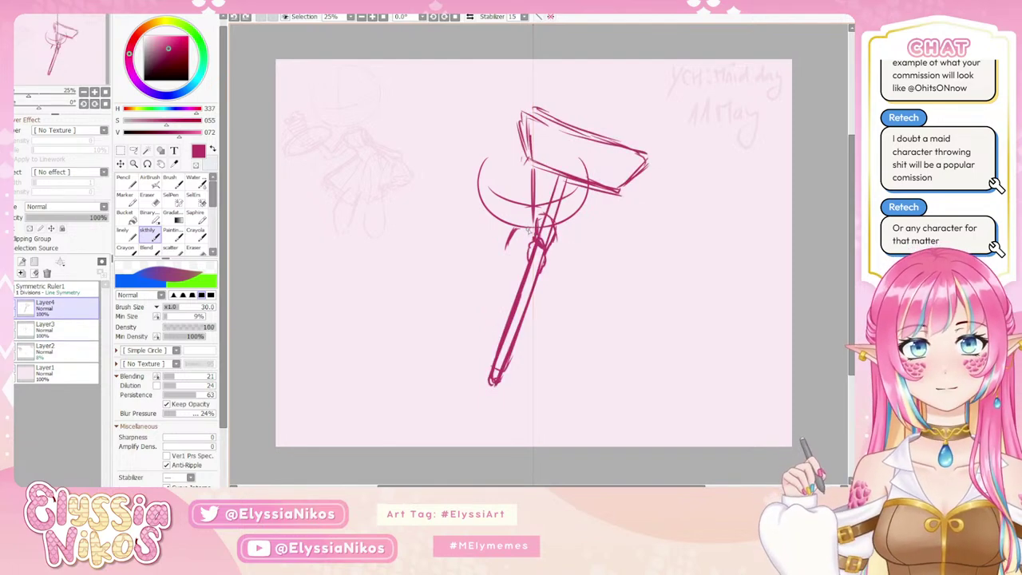
Set the broom layer's opacity to 26% and erase the leftover shoulder strokes below the chin on the figure layer.
left_click(47, 217)
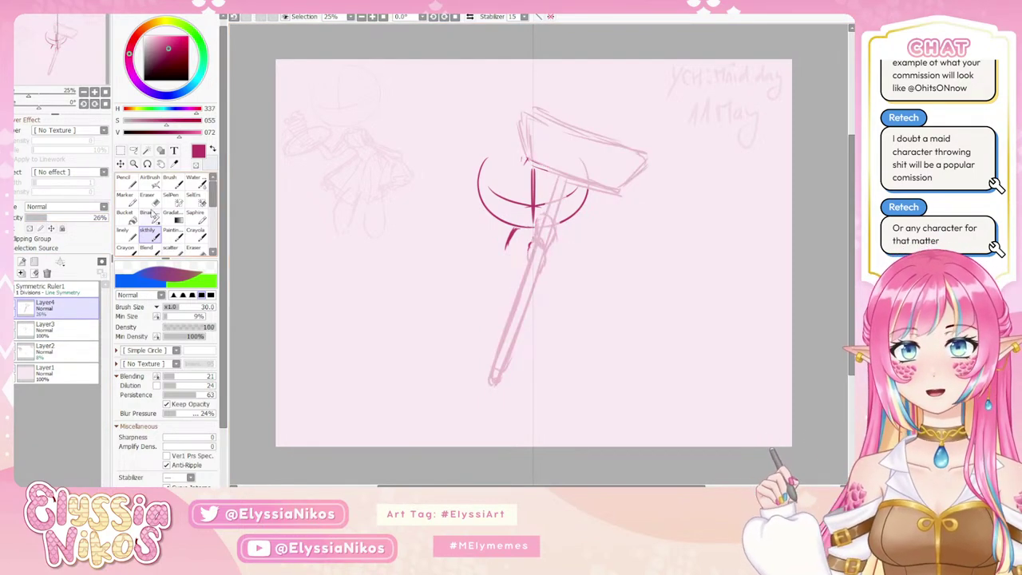
left_click(149, 200)
left_click(63, 328)
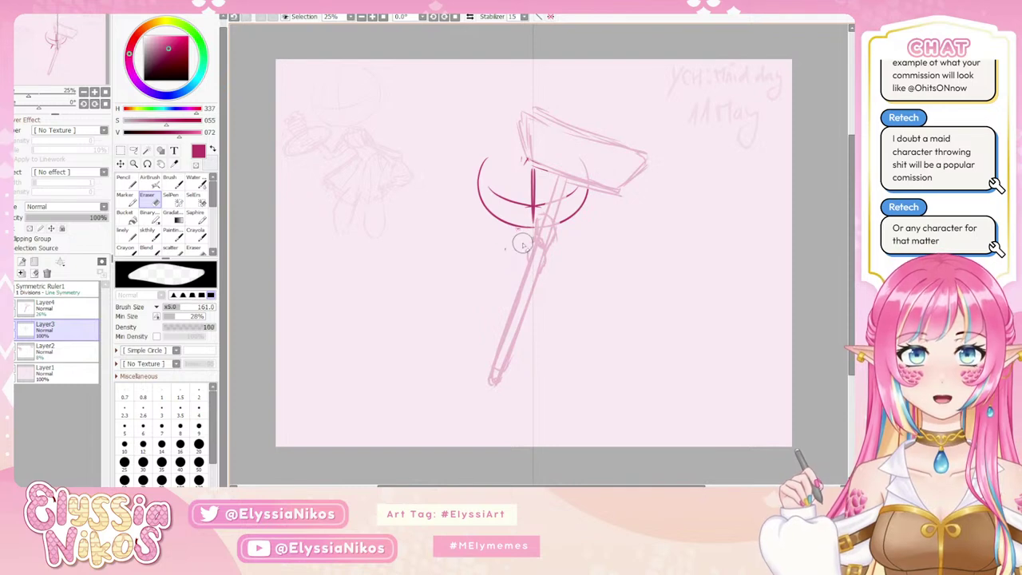
left_click_drag(522, 243, 508, 249)
Sketch the mirrored shoulders and torso tapering to a narrow waist, undoing rough strokes and the first hip curves.
left_click(150, 233)
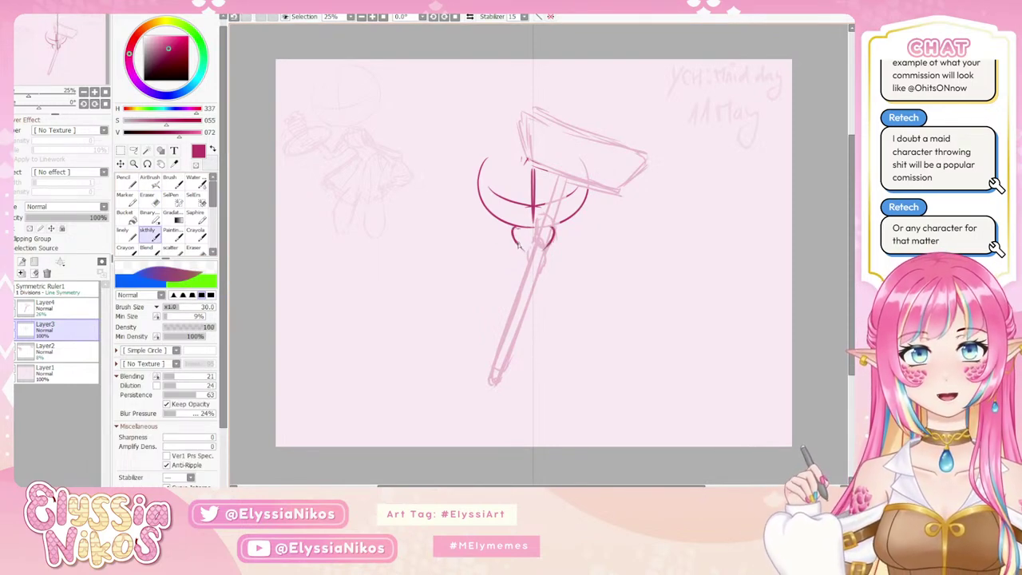
key("ctrl+z")
mouse_move(514, 237)
left_mouse_down()
mouse_move(532, 268)
mouse_move(546, 249)
mouse_move(527, 270)
mouse_move(513, 247)
mouse_move(524, 269)
mouse_move(537, 270)
mouse_move(530, 275)
mouse_move(513, 247)
mouse_move(532, 271)
mouse_move(521, 268)
mouse_move(547, 275)
mouse_move(556, 319)
left_mouse_up()
key("ctrl+z")
key("ctrl+z")
key("ctrl+z")
key("ctrl+z")
key("ctrl+z")
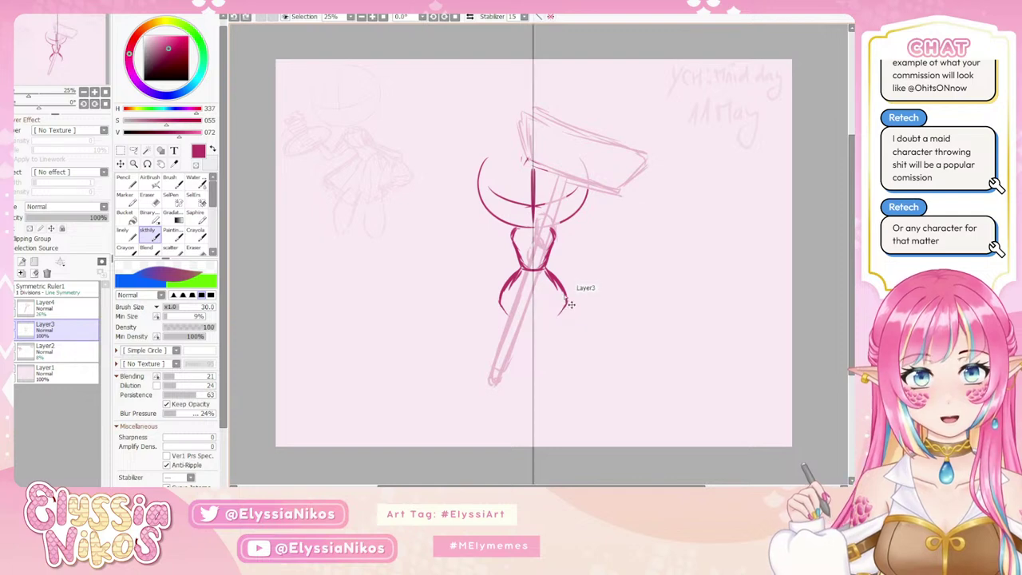
key("ctrl+z")
Draw the mirrored rounded hips, thighs, knees and chunky lower legs with rounded feet, separated by a centre line.
mouse_move(547, 269)
left_mouse_down()
mouse_move(560, 302)
mouse_move(544, 327)
mouse_move(564, 332)
mouse_move(549, 358)
mouse_move(565, 365)
mouse_move(559, 415)
mouse_move(562, 406)
left_mouse_up()
key("ctrl+z")
left_click_drag(534, 324, 534, 384)
key("ctrl+z")
left_click_drag(535, 415, 543, 427)
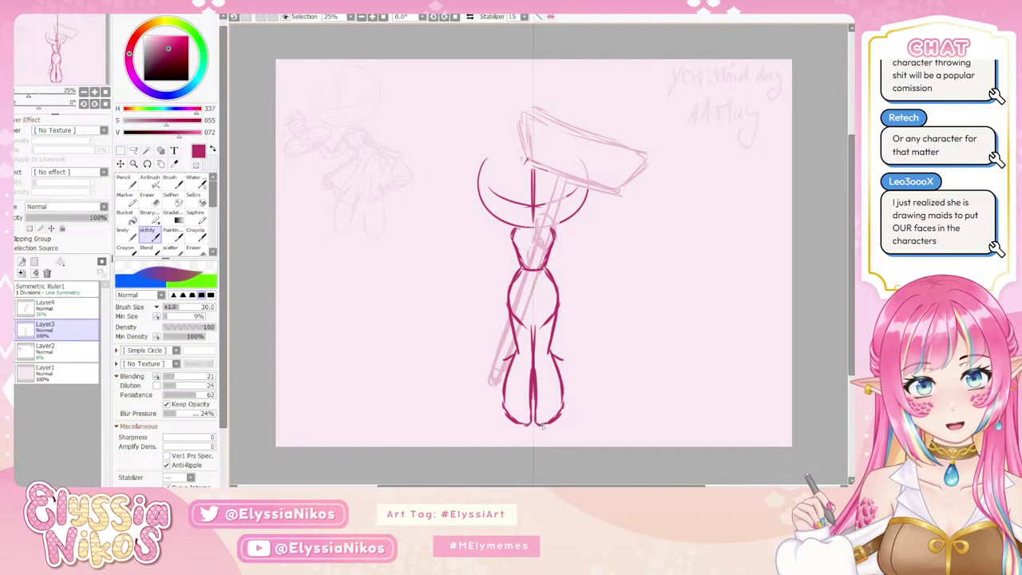
Turn off the symmetry ruler and sketch both bent arms folding toward the chest, redoing stray strokes.
scroll(554, 287, "up", 1)
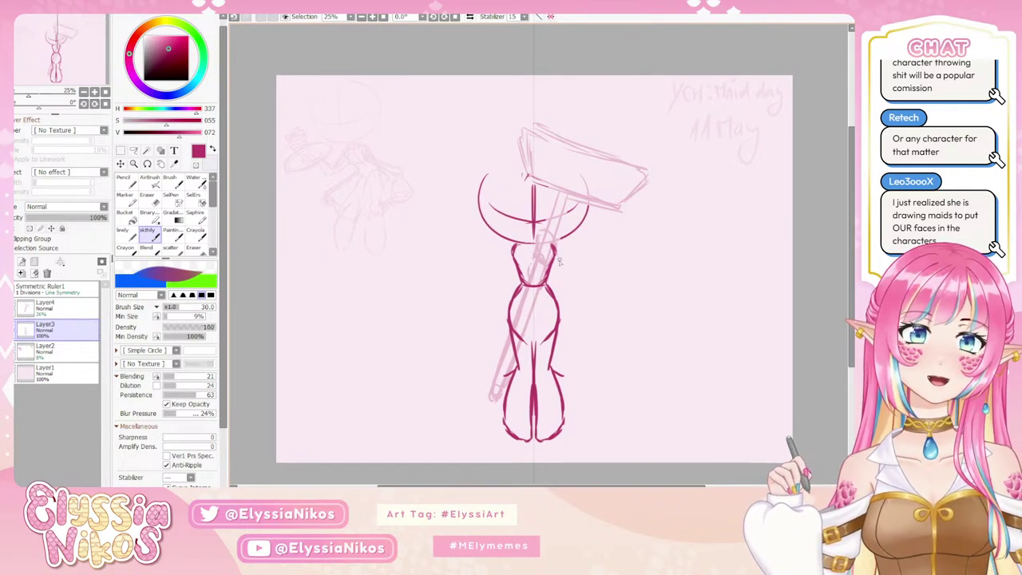
left_click_drag(561, 251, 561, 273)
key("ctrl+z")
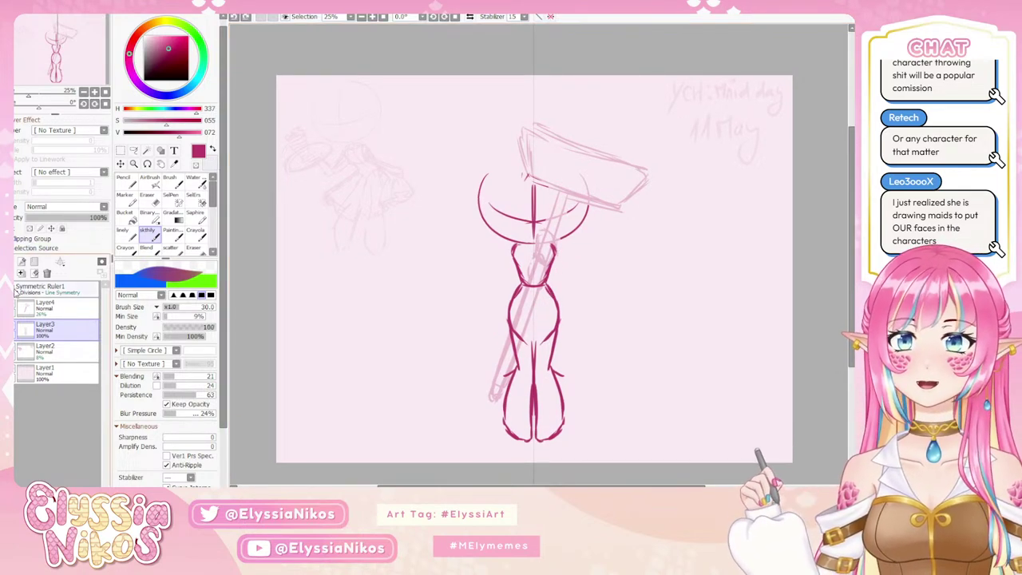
mouse_move(560, 249)
left_mouse_down()
mouse_move(552, 285)
mouse_move(556, 295)
mouse_move(558, 264)
mouse_move(565, 295)
mouse_move(555, 293)
left_mouse_up()
key("ctrl+z")
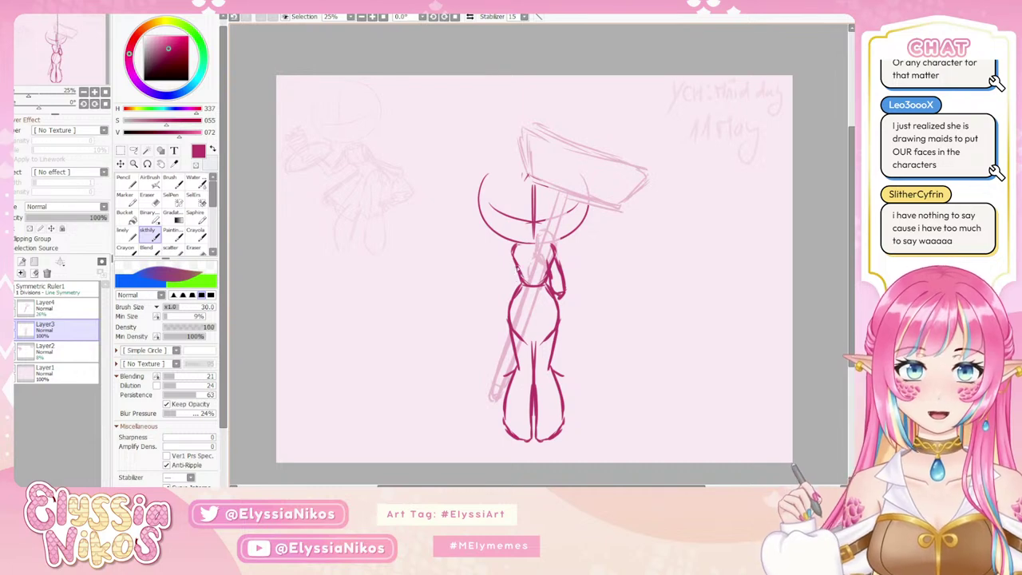
mouse_move(515, 251)
left_mouse_down()
mouse_move(498, 278)
mouse_move(519, 275)
mouse_move(503, 280)
mouse_move(505, 290)
mouse_move(545, 284)
mouse_move(539, 256)
mouse_move(541, 292)
left_mouse_up()
key("ctrl+z")
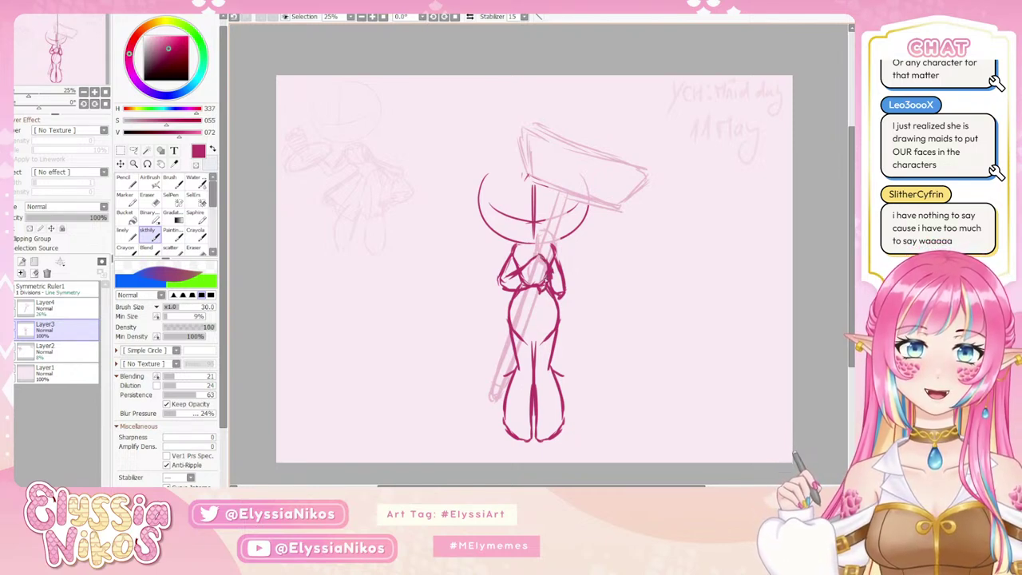
Outline the raised hand on the broom handle beneath the chin and sketch the skirt's flared left side and curved hem.
mouse_move(554, 242)
left_mouse_down()
mouse_move(536, 235)
mouse_move(533, 250)
mouse_move(558, 251)
mouse_move(568, 289)
mouse_move(489, 324)
mouse_move(486, 312)
mouse_move(495, 343)
left_mouse_up()
key("ctrl+z")
key("ctrl+z")
mouse_move(487, 328)
left_mouse_down()
mouse_move(496, 351)
mouse_move(519, 360)
left_mouse_up()
key("ctrl+z")
key("ctrl+z")
mouse_move(511, 295)
left_mouse_down()
mouse_move(473, 322)
mouse_move(507, 349)
mouse_move(578, 343)
mouse_move(573, 297)
mouse_move(591, 318)
mouse_move(596, 311)
mouse_move(559, 351)
left_mouse_up()
key("ctrl+z")
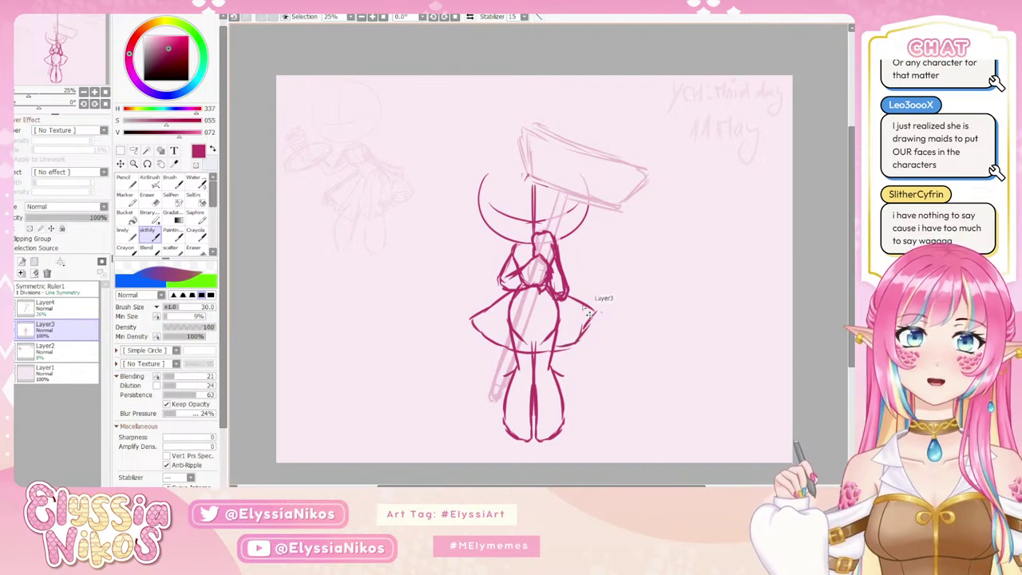
Undo the uneven right side of the skirt and redraw it with the symmetry ruler on to match the left flare.
key("ctrl+z")
key("ctrl+z")
mouse_move(569, 295)
left_mouse_down()
mouse_move(591, 317)
mouse_move(574, 296)
mouse_move(606, 317)
mouse_move(581, 345)
mouse_move(516, 350)
left_mouse_up()
key("ctrl+z")
key("ctrl+z")
key("ctrl+z")
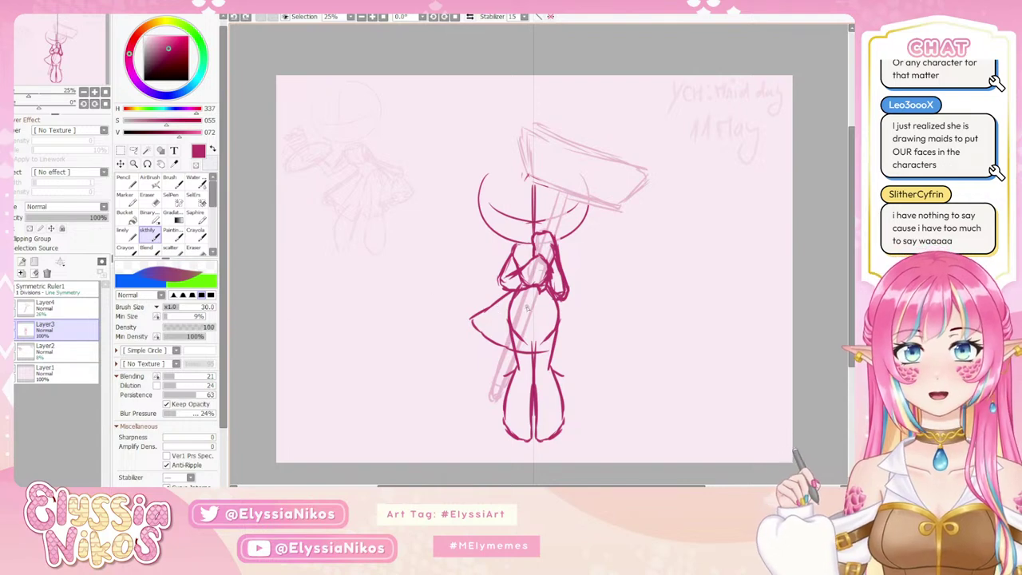
mouse_move(508, 294)
left_mouse_down()
mouse_move(479, 314)
mouse_move(484, 334)
mouse_move(505, 349)
mouse_move(553, 349)
left_mouse_up()
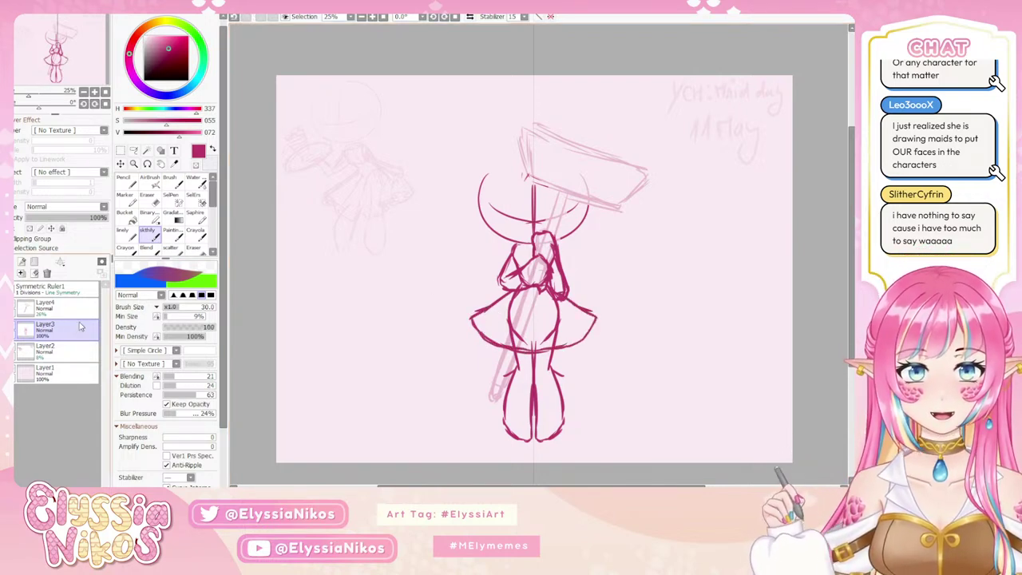
Turn off the symmetry ruler and reinforce the outer line of the figure's left-hand shoulder and arm.
left_click(8, 289)
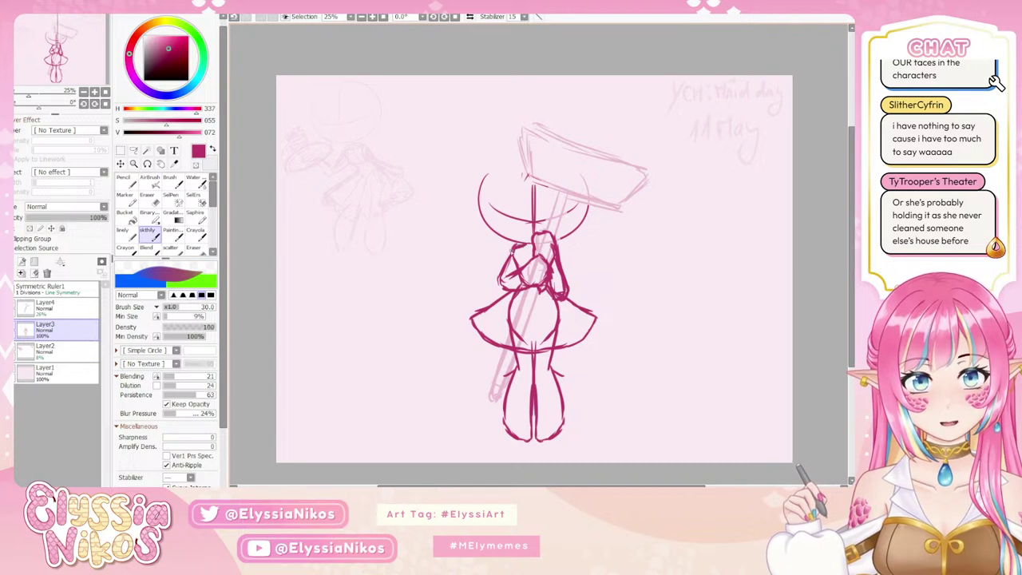
left_click_drag(515, 249, 498, 279)
left_click_drag(535, 142, 546, 167)
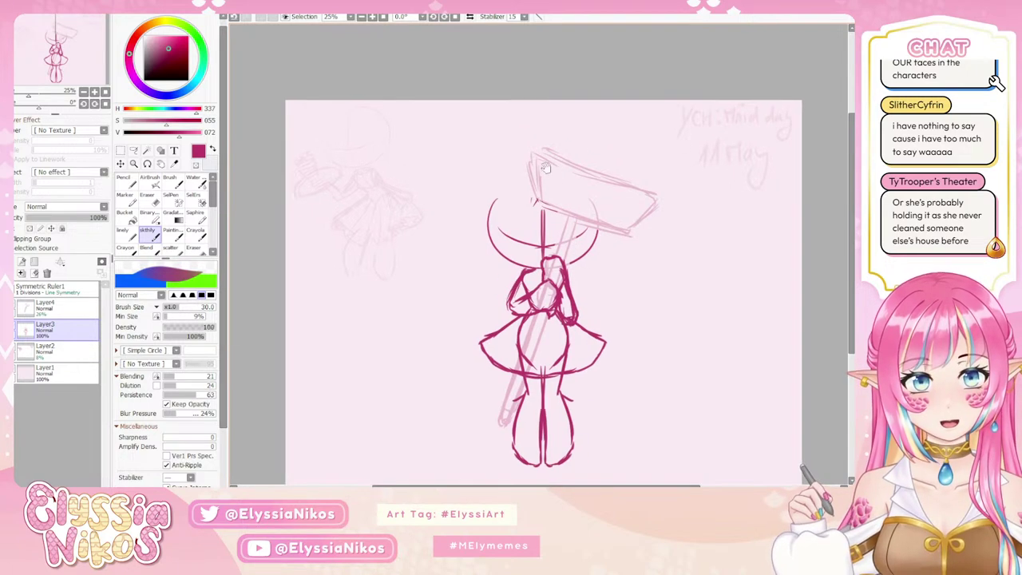
Turn the symmetry ruler on again and draw mirrored curved shoe lines across both feet, replacing the one-sided stroke.
left_click_drag(575, 217, 556, 159)
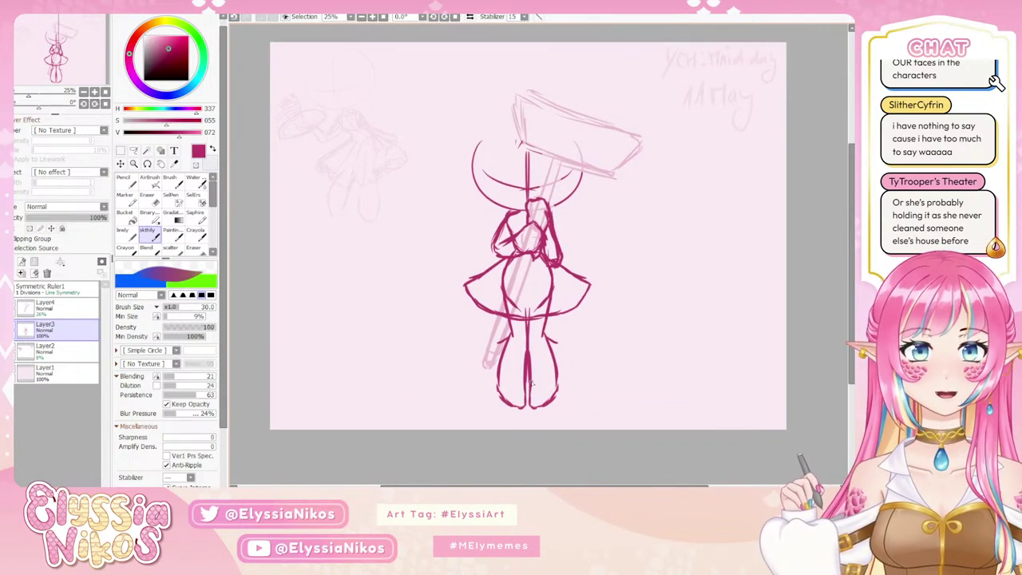
mouse_move(532, 384)
left_mouse_down()
mouse_move(537, 391)
mouse_move(555, 373)
mouse_move(545, 389)
left_mouse_up()
key("ctrl+z")
left_click(19, 291)
key("ctrl+z")
left_click_drag(532, 232, 528, 293)
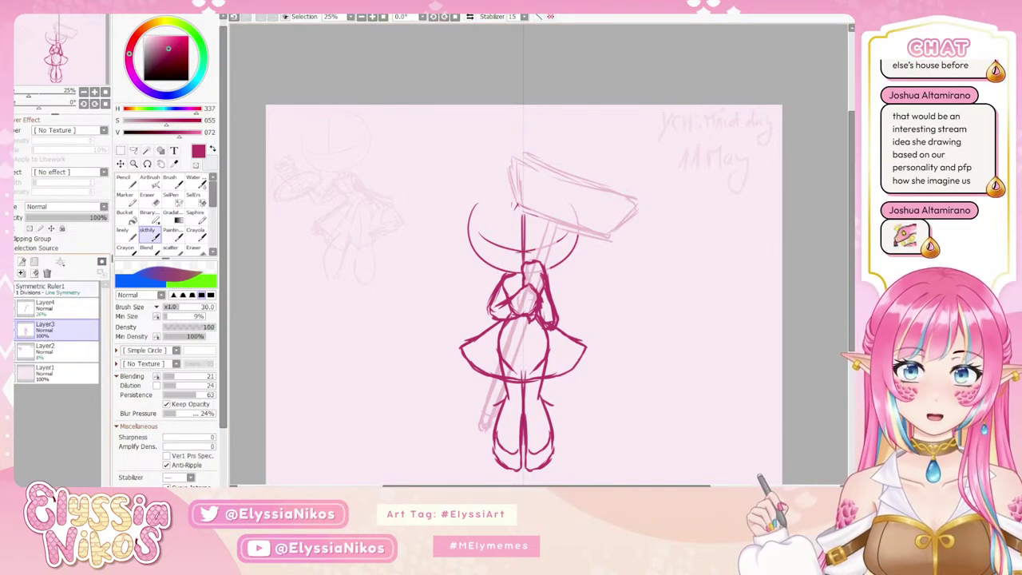
Transform the broom layer, tilting it clockwise and shifting it down so the handle crosses the body more diagonally.
key("ctrl+t")
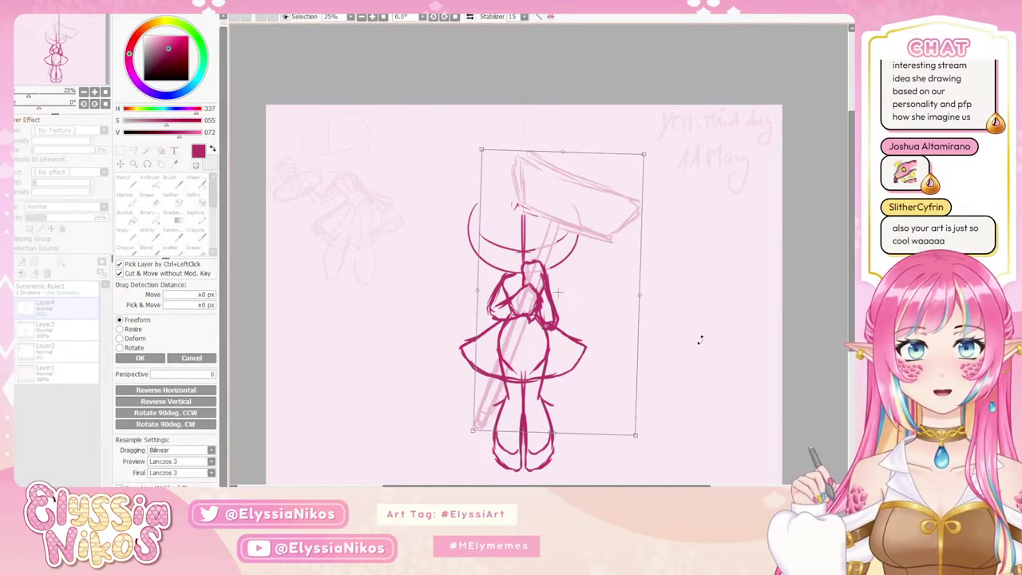
left_click_drag(700, 340, 684, 359)
mouse_move(550, 265)
left_mouse_down()
mouse_move(523, 297)
mouse_move(538, 302)
left_mouse_up()
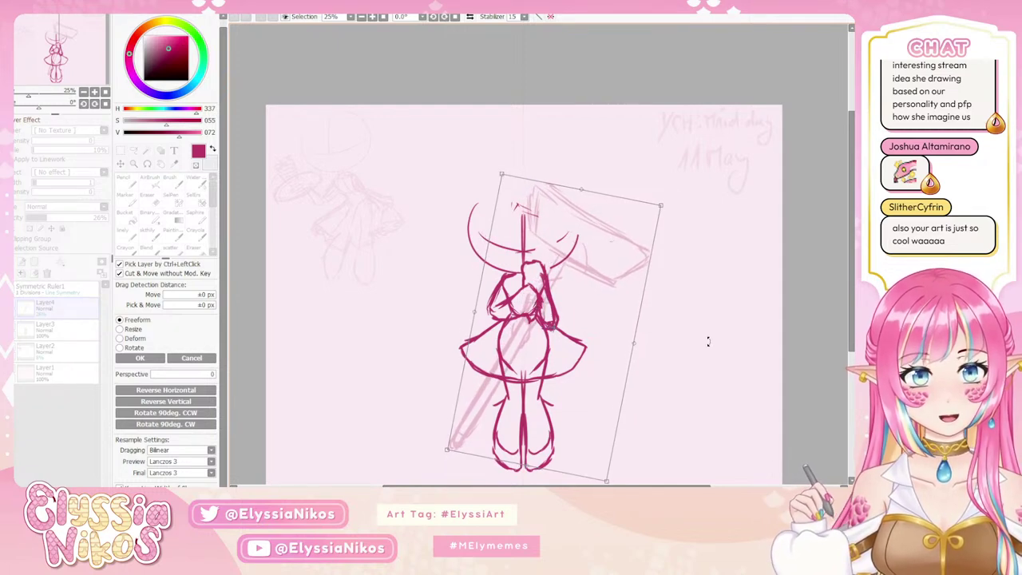
left_click_drag(662, 204, 676, 190)
left_click_drag(690, 366, 696, 356)
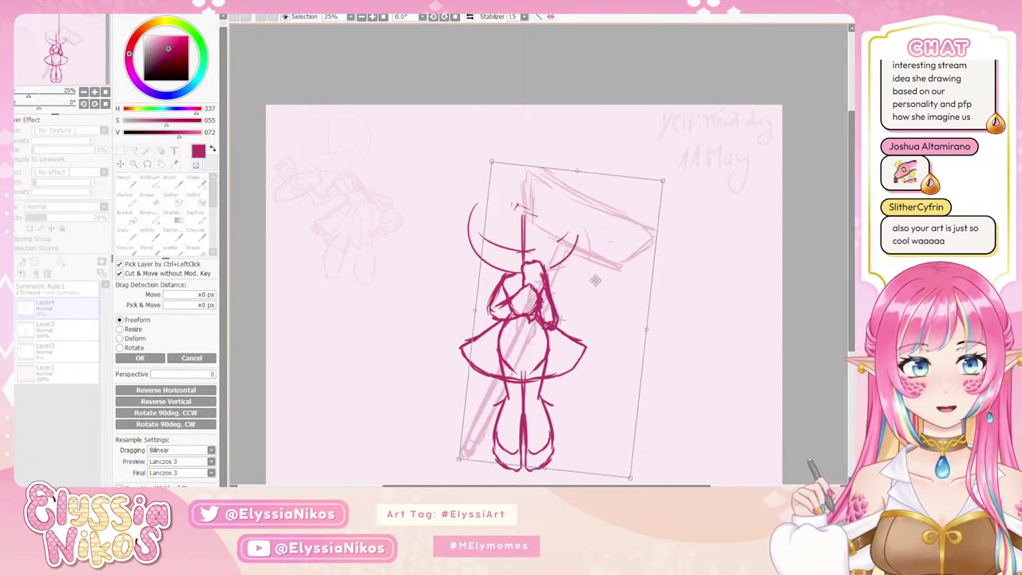
left_click_drag(557, 293, 558, 297)
left_click(160, 360)
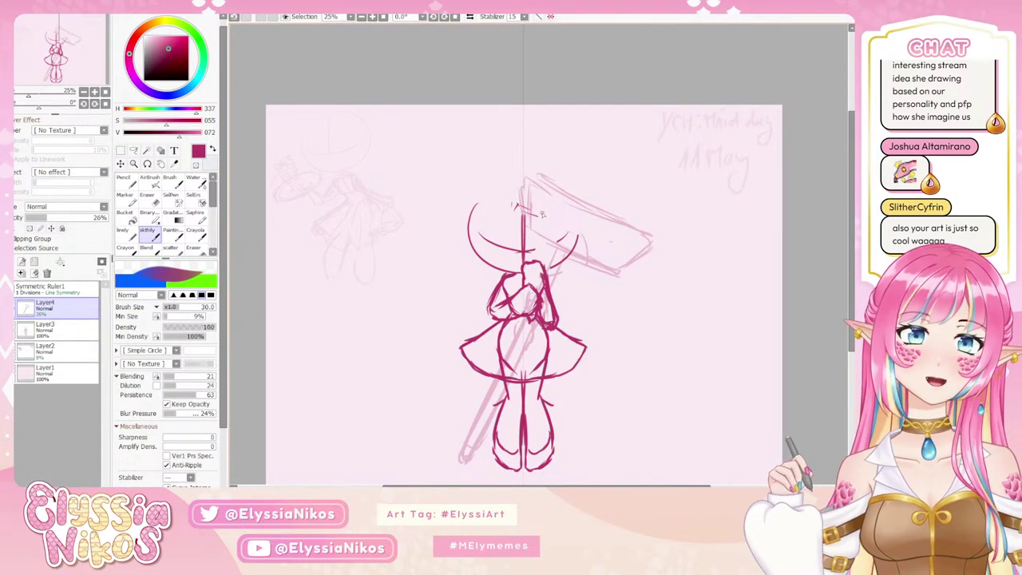
Erase the raised hand and arm beneath the chin on Layer3 and turn off the symmetry ruler.
left_click(45, 327)
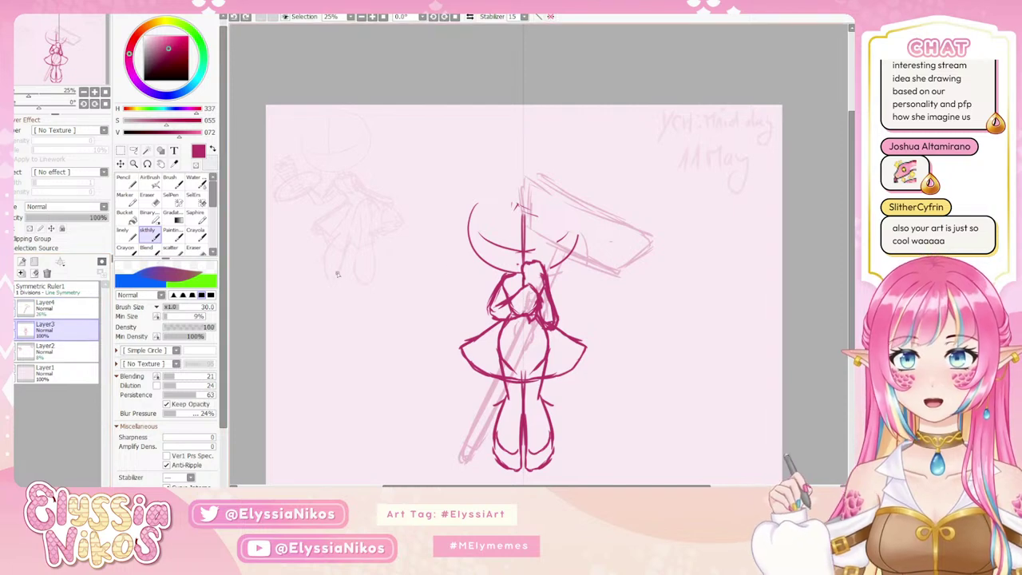
key("e")
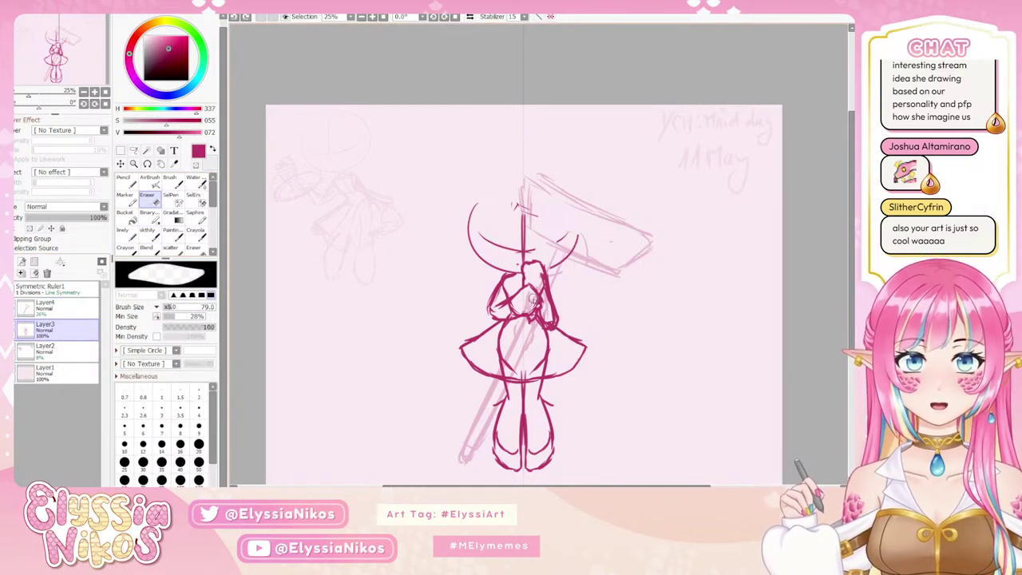
mouse_move(536, 281)
left_mouse_down()
mouse_move(535, 255)
mouse_move(524, 279)
mouse_move(541, 269)
mouse_move(530, 278)
mouse_move(555, 291)
mouse_move(557, 304)
mouse_move(542, 273)
mouse_move(556, 315)
mouse_move(543, 288)
mouse_move(554, 327)
left_mouse_up()
left_click(62, 263)
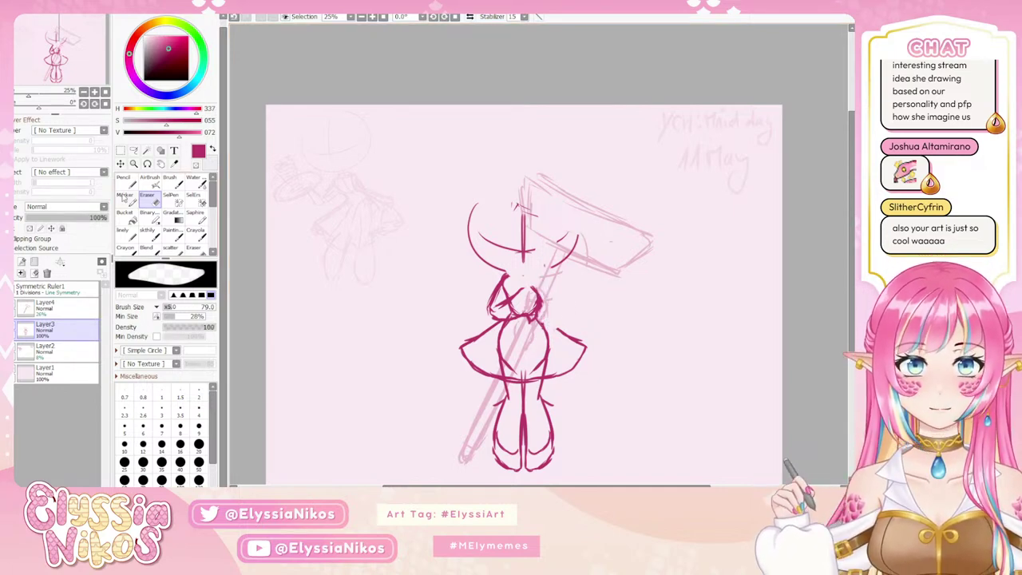
Redraw the arm on the broom-head side with the sketch brush, from a raised shoulder line down to the waist, undoing stray strokes.
left_click(131, 152)
left_click(148, 234)
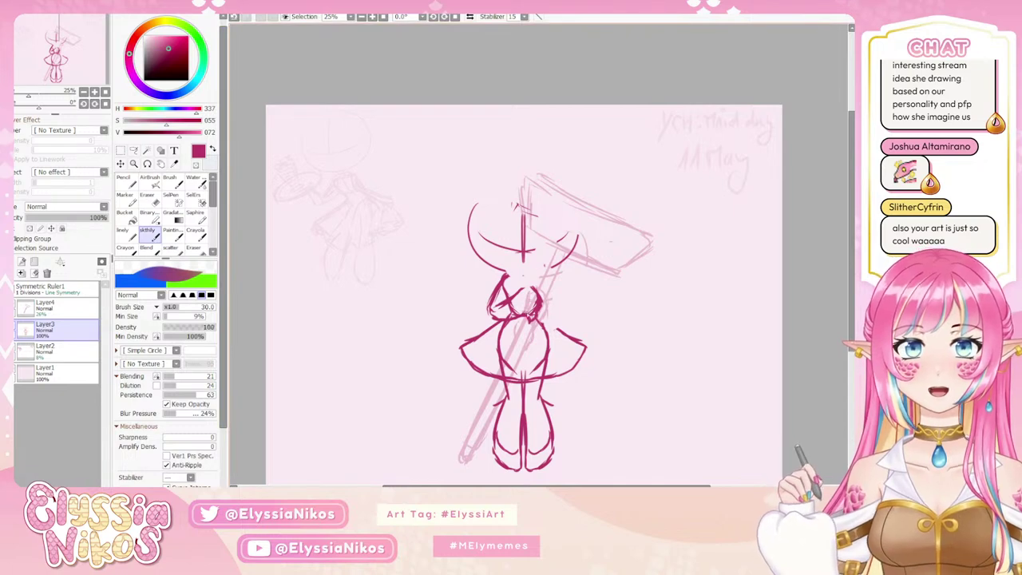
mouse_move(518, 294)
left_mouse_down()
mouse_move(533, 292)
mouse_move(541, 325)
left_mouse_up()
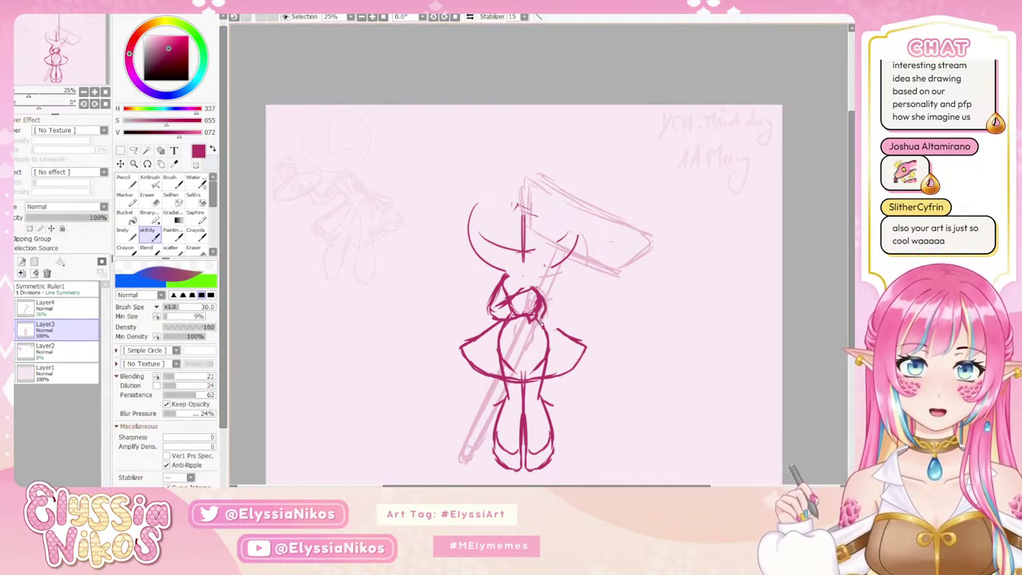
left_click_drag(538, 280, 557, 277)
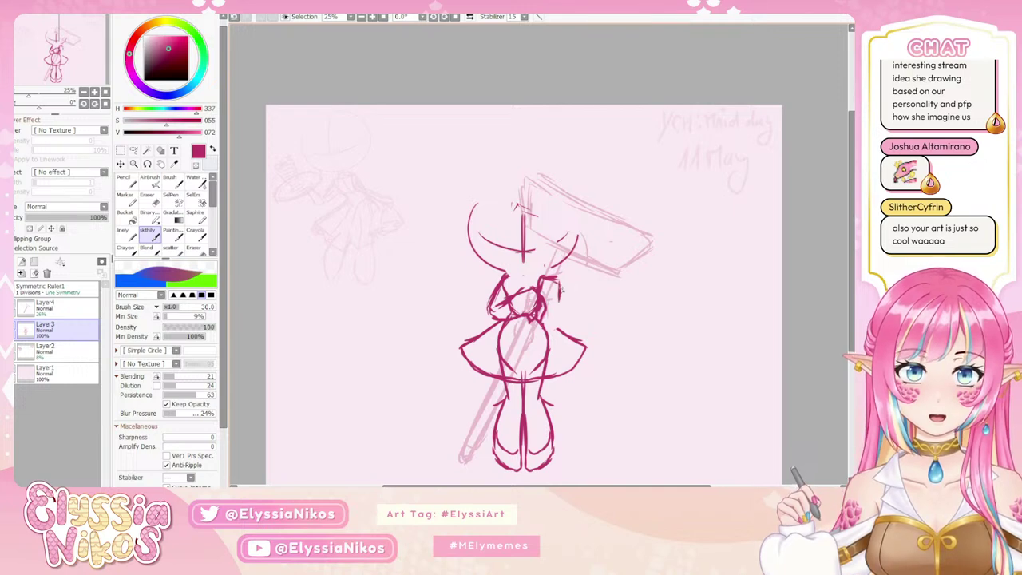
mouse_move(560, 307)
left_mouse_down()
mouse_move(565, 329)
mouse_move(551, 336)
mouse_move(553, 317)
mouse_move(547, 326)
left_mouse_up()
key("ctrl+z")
key("ctrl+z")
key("ctrl+z")
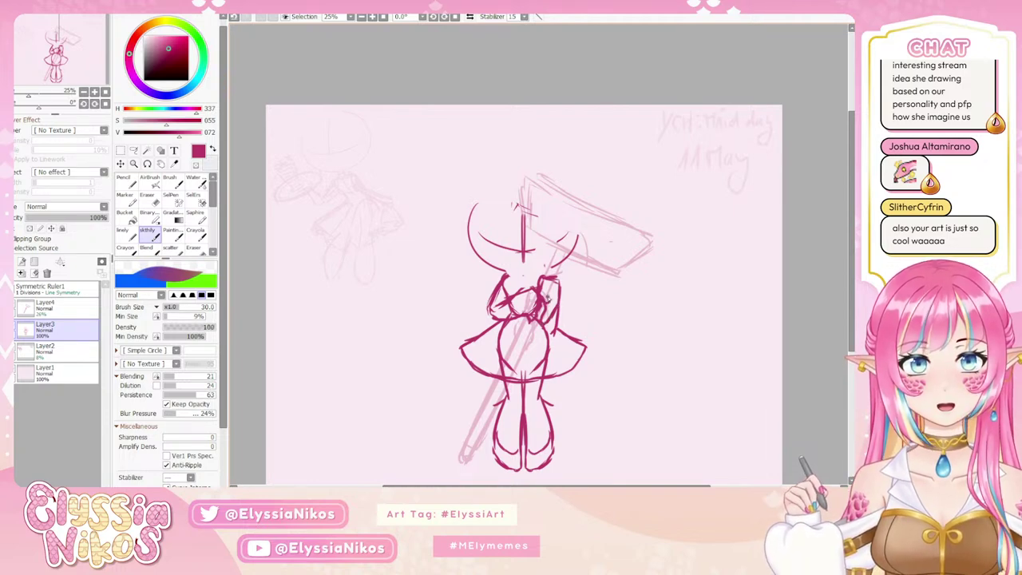
key("ctrl+z")
key("ctrl+z")
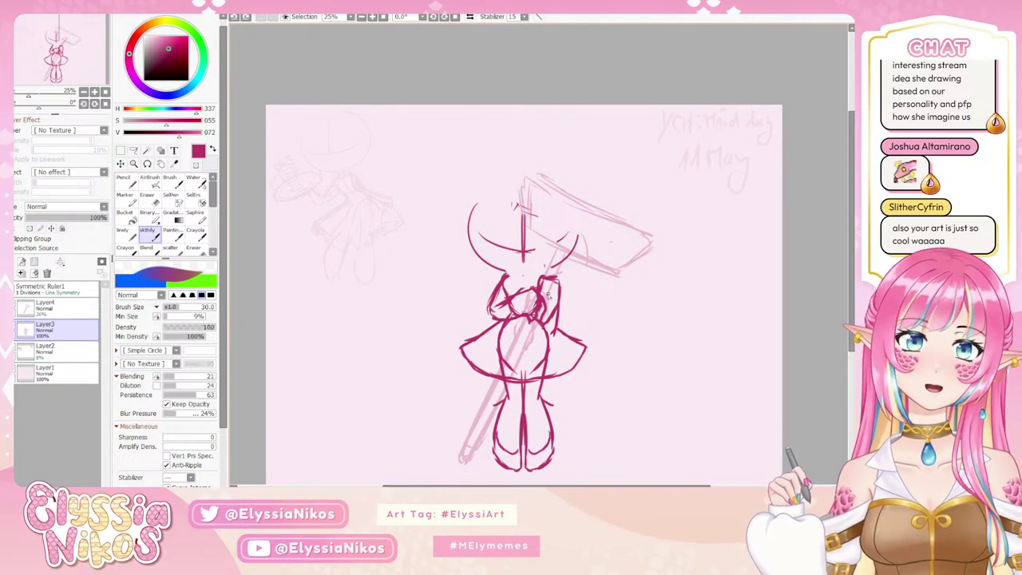
left_click_drag(551, 290, 544, 304)
key("ctrl+z")
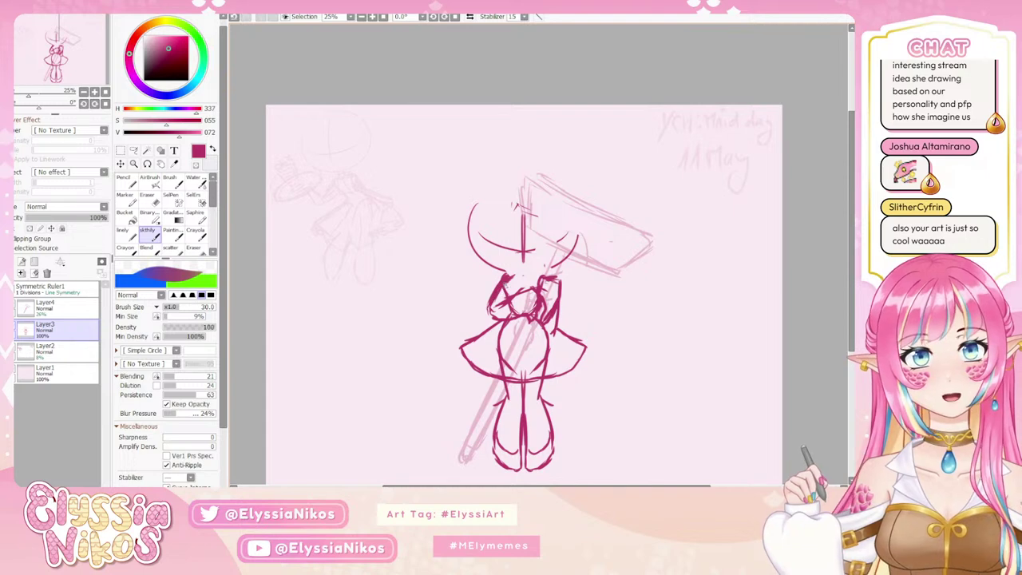
Erase the outer shoulder and arm line opposite the broom head and redraw it sloping from the neck to the elbow.
left_click(148, 197)
left_click_drag(508, 276, 483, 308)
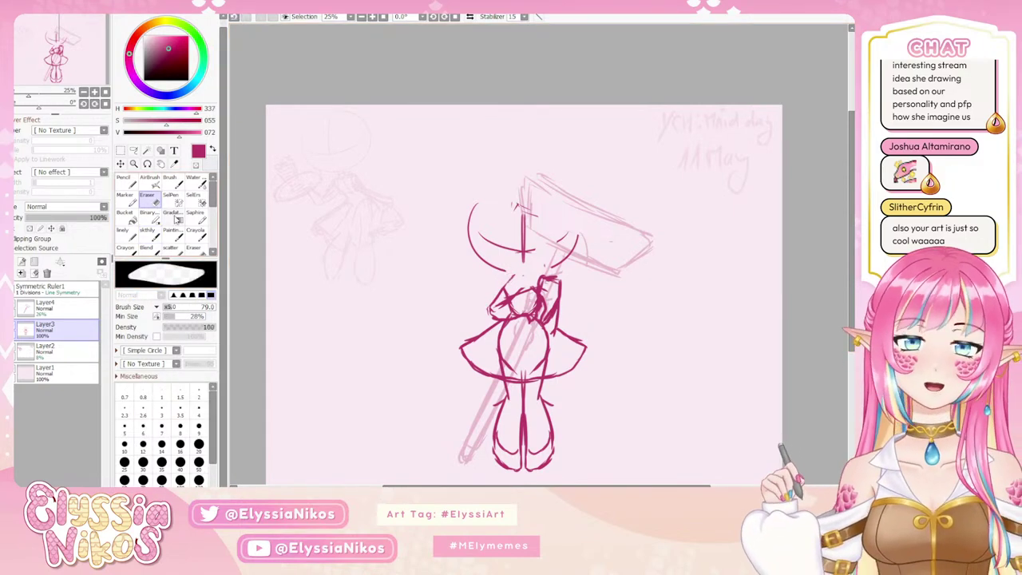
left_click(149, 234)
left_click_drag(519, 276, 491, 310)
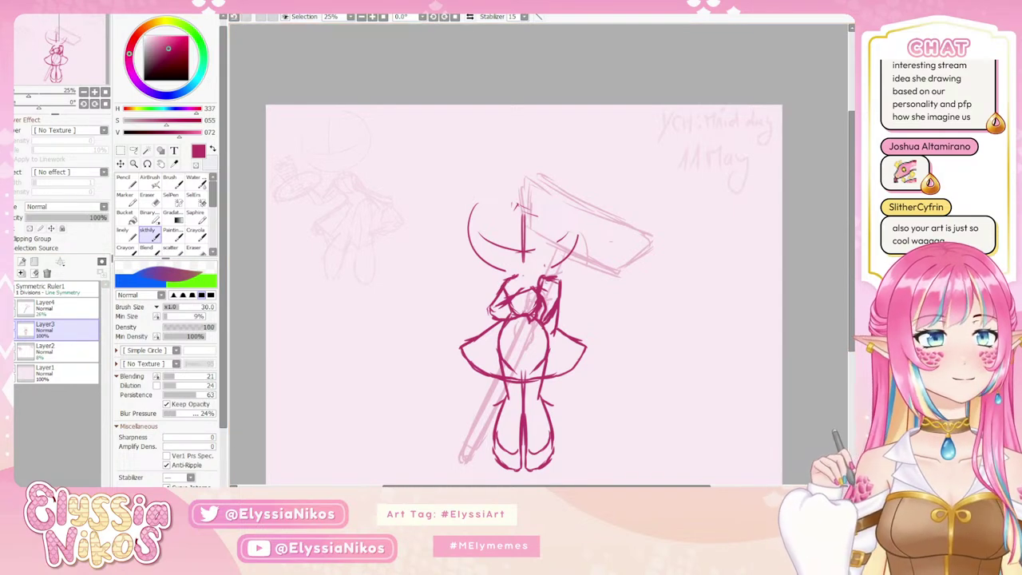
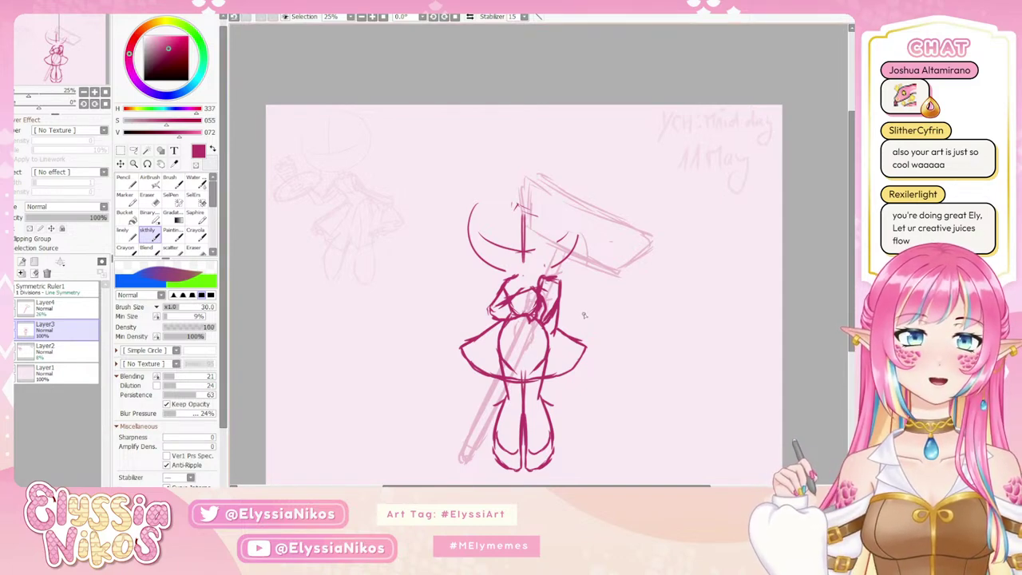
mouse_move(595, 305)
left_mouse_down()
mouse_move(576, 318)
mouse_move(586, 318)
left_mouse_up()
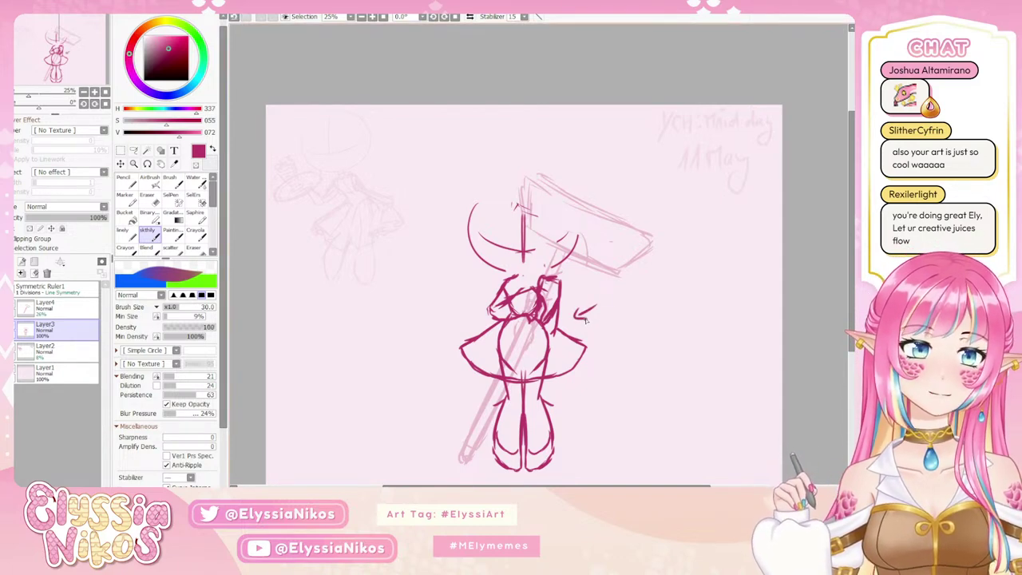
key("ctrl+z")
key("ctrl+z")
key("ctrl+z")
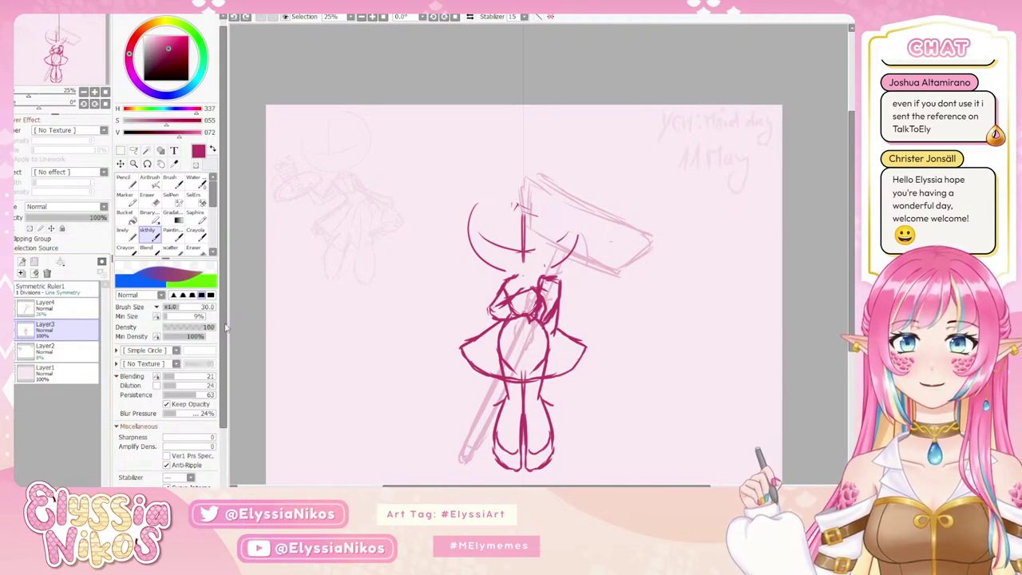
Draw a second mirrored curved line along the skirt's hem, replacing the first attempt.
mouse_move(465, 350)
left_mouse_down()
mouse_move(481, 372)
mouse_move(521, 382)
left_mouse_up()
key("ctrl+z")
mouse_move(461, 349)
left_mouse_down()
mouse_move(493, 385)
mouse_move(527, 384)
left_mouse_up()
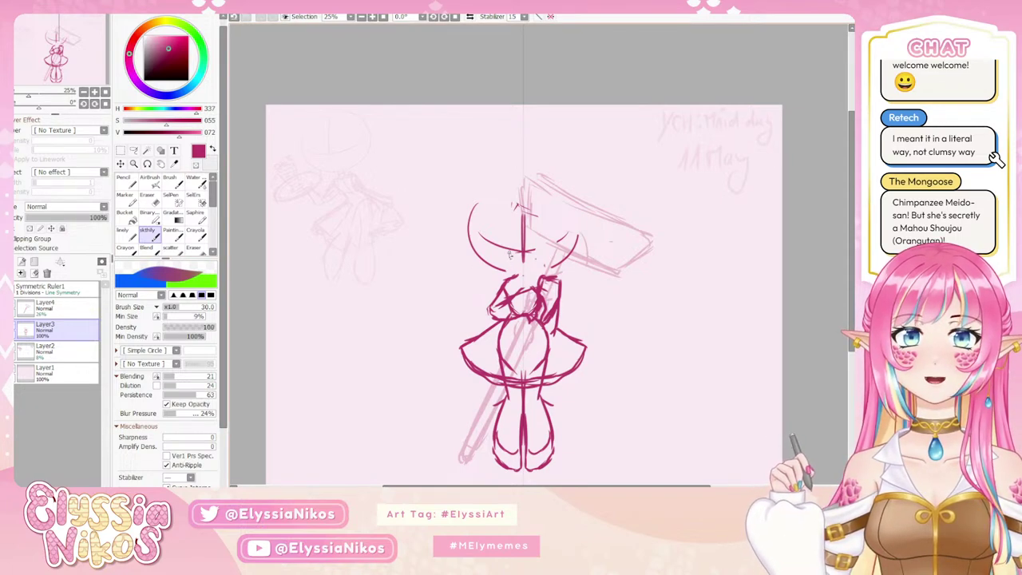
Extend both sides of the head upward with mirrored curved strokes, undoing the uneven attempts.
left_click_drag(477, 180, 469, 229)
key("ctrl+z")
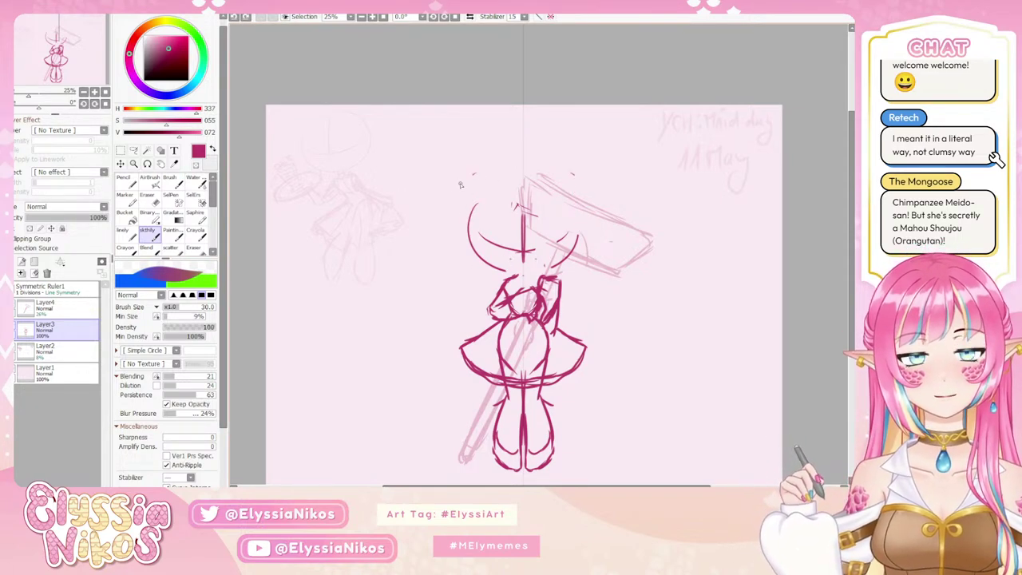
left_click_drag(474, 176, 476, 248)
key("ctrl+z")
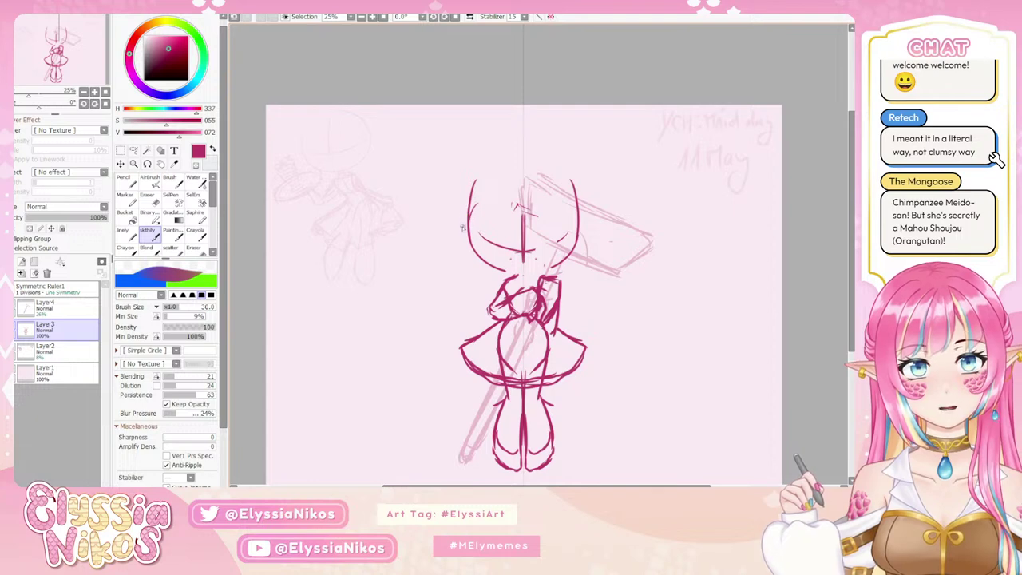
mouse_move(470, 193)
left_mouse_down()
mouse_move(518, 168)
mouse_move(464, 206)
left_mouse_up()
key("ctrl+z")
key("ctrl+z")
mouse_move(523, 151)
left_mouse_down()
mouse_move(482, 202)
mouse_move(515, 159)
mouse_move(491, 164)
mouse_move(477, 204)
left_mouse_up()
key("ctrl+z")
key("ctrl+z")
left_click_drag(521, 159, 469, 198)
key("ctrl+z")
mouse_move(520, 158)
left_mouse_down()
mouse_move(479, 177)
mouse_move(523, 155)
left_mouse_up()
key("ctrl+z")
key("ctrl+z")
left_click_drag(471, 188, 523, 153)
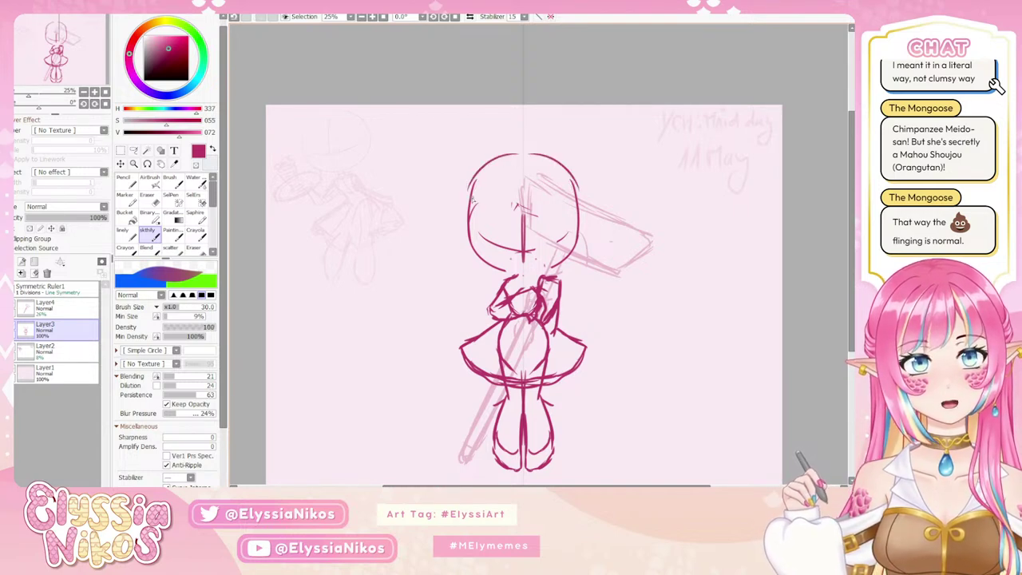
key("ctrl+z")
left_click_drag(476, 182, 523, 152)
key("ctrl+z")
left_click_drag(476, 179, 523, 148)
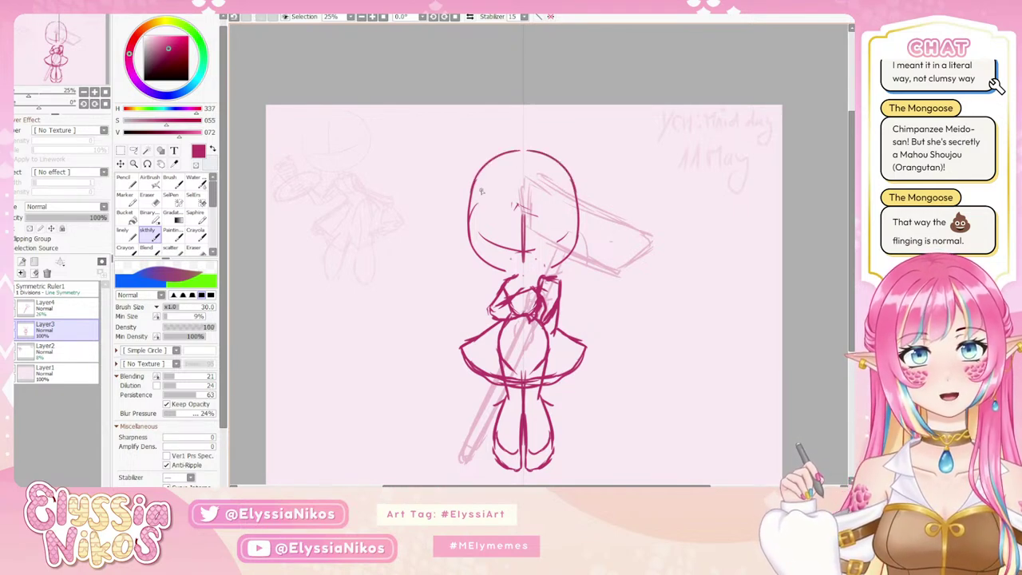
key("ctrl+z")
mouse_move(476, 180)
left_mouse_down()
mouse_move(519, 159)
mouse_move(473, 186)
left_mouse_up()
key("ctrl+z")
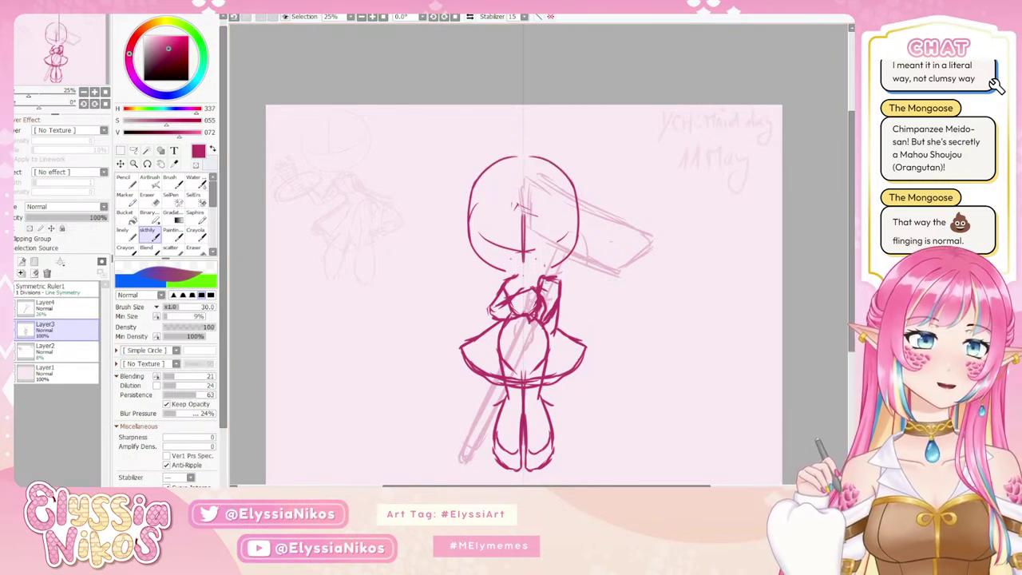
key("ctrl+z")
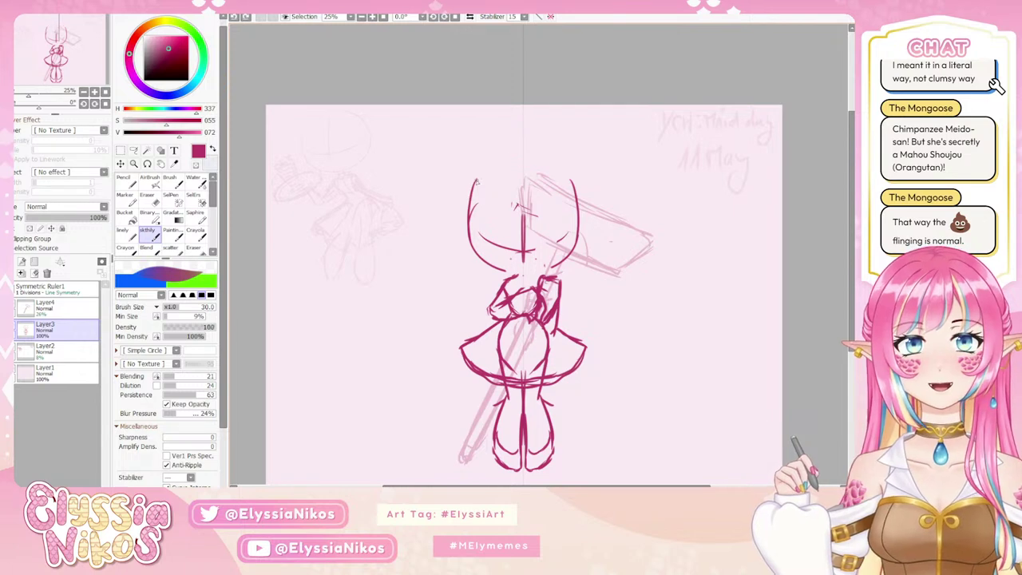
mouse_move(476, 182)
left_mouse_down()
mouse_move(513, 168)
mouse_move(488, 166)
mouse_move(471, 190)
left_mouse_up()
key("ctrl+z")
key("ctrl+z")
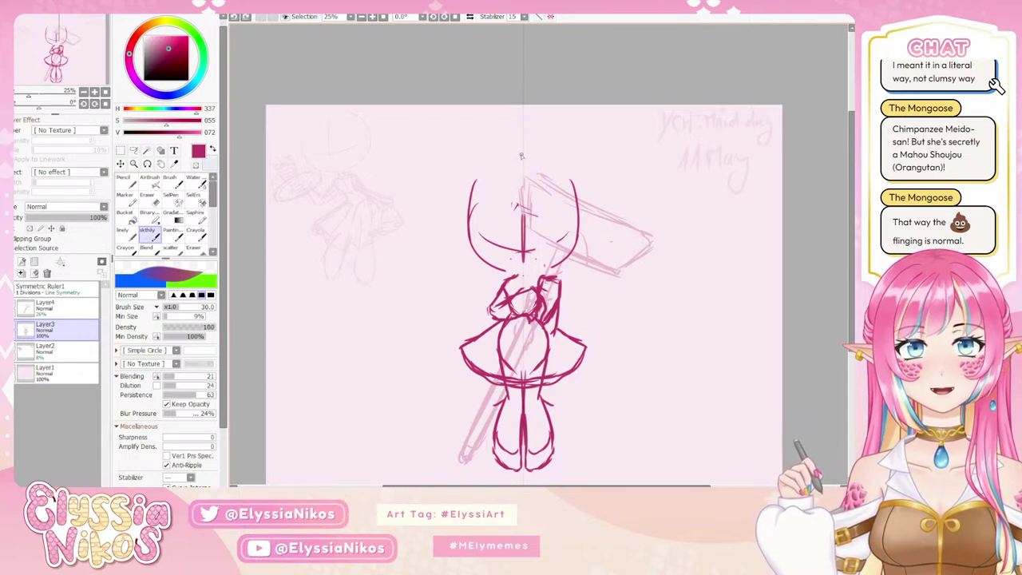
Draw the mirrored crown and chin curves to close the round head outline, undoing strokes until the shape is even.
mouse_move(517, 155)
left_mouse_down()
mouse_move(468, 199)
mouse_move(470, 227)
mouse_move(497, 273)
mouse_move(547, 270)
left_mouse_up()
key("ctrl+z")
key("ctrl+z")
key("ctrl+z")
key("ctrl+z")
key("ctrl+z")
key("ctrl+z")
key("ctrl+z")
key("ctrl+z")
key("ctrl+z")
key("ctrl+z")
key("ctrl+z")
key("ctrl+z")
key("ctrl+z")
key("ctrl+z")
key("ctrl+z")
key("ctrl+z")
key("ctrl+z")
key("ctrl+z")
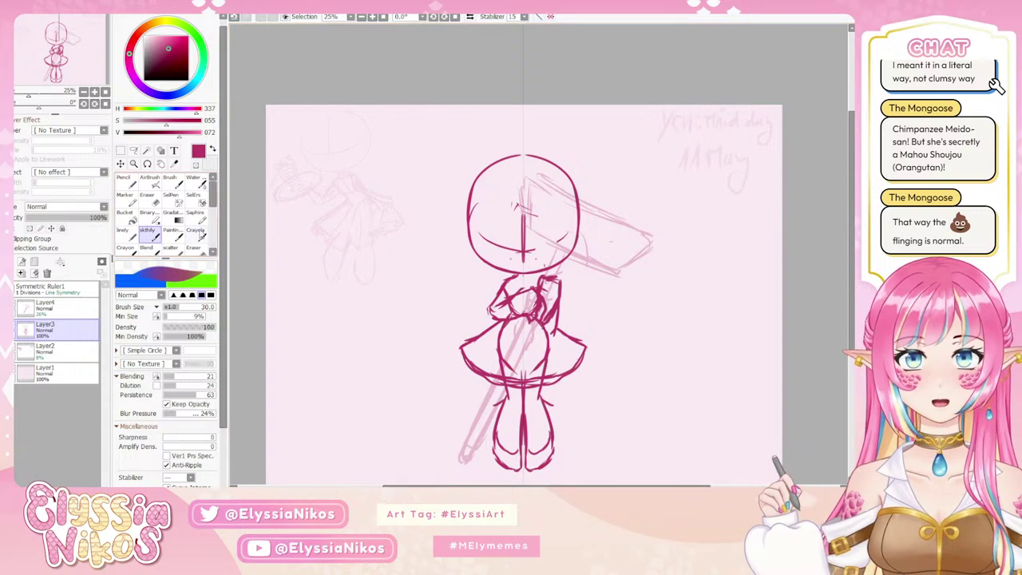
Remove the guide lines inside the face using the AirBrush with transparent colour.
left_click(157, 205)
left_click(160, 182)
left_click(196, 166)
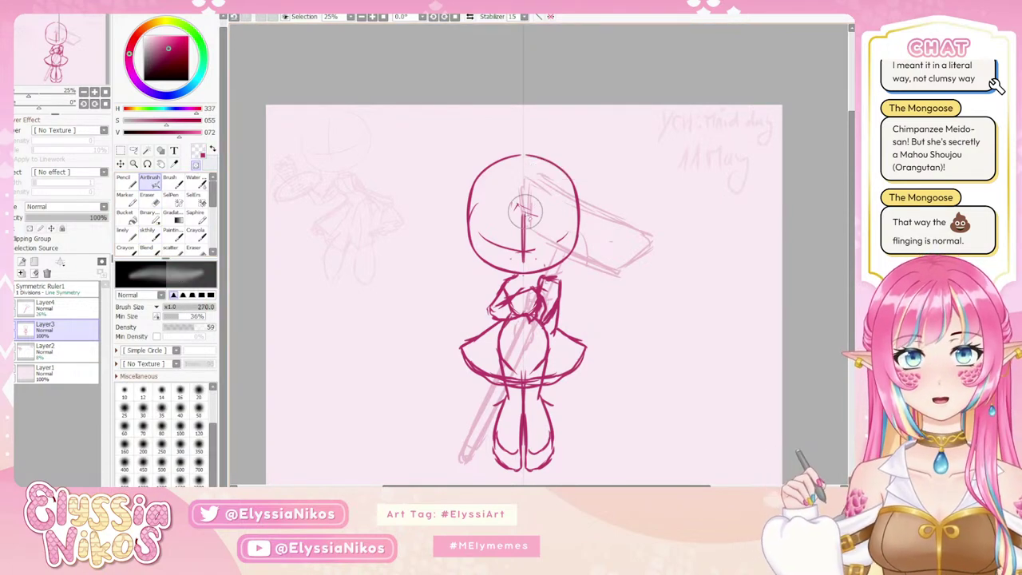
mouse_move(526, 210)
left_mouse_down()
mouse_move(523, 239)
mouse_move(538, 237)
mouse_move(481, 236)
mouse_move(522, 239)
mouse_move(531, 256)
mouse_move(568, 225)
mouse_move(481, 232)
left_mouse_up()
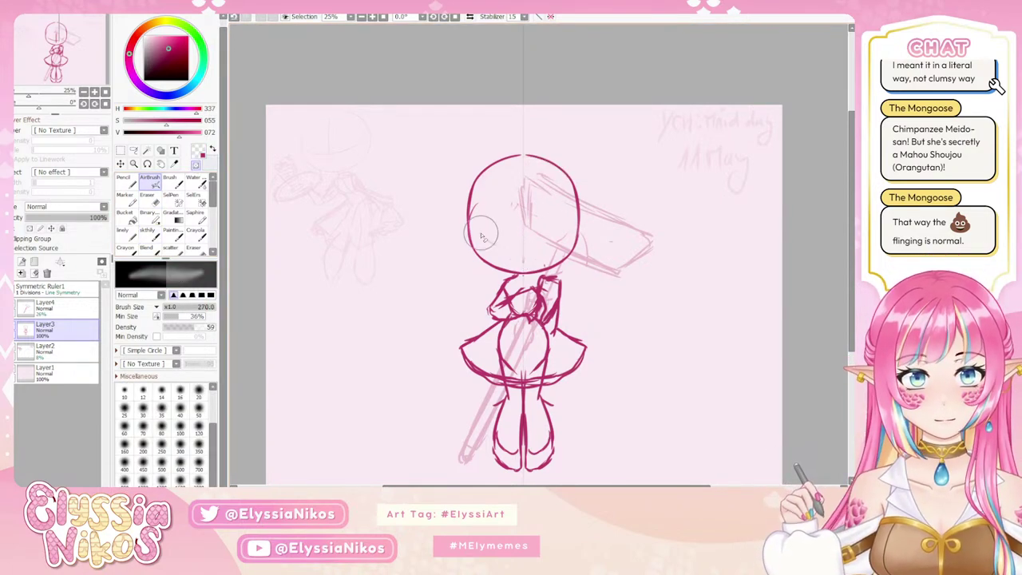
Switch back to the dark pink sketch brush and draw a small nose, mouth and mirrored curved eyes on the face.
left_click(148, 231)
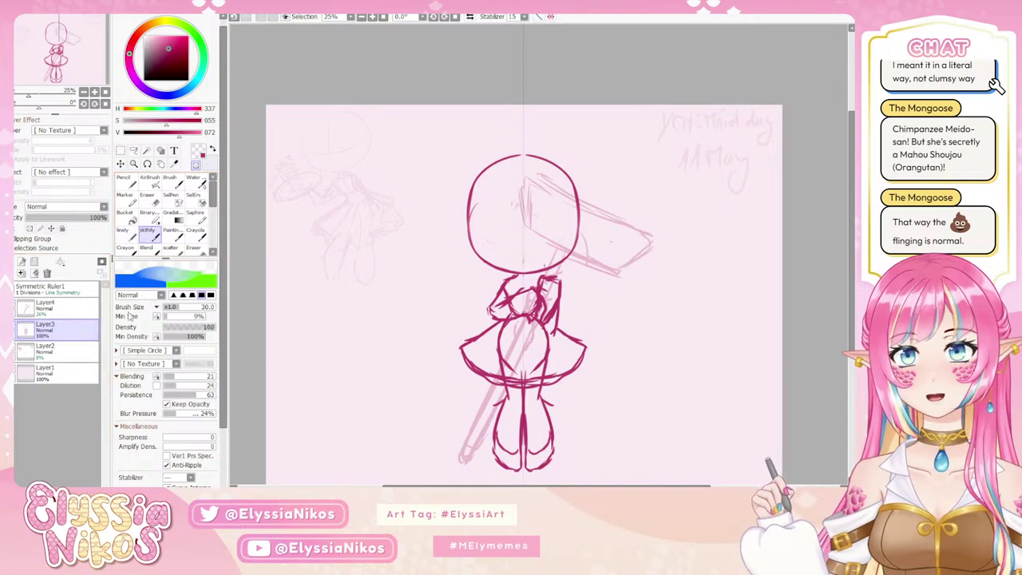
left_click(198, 150)
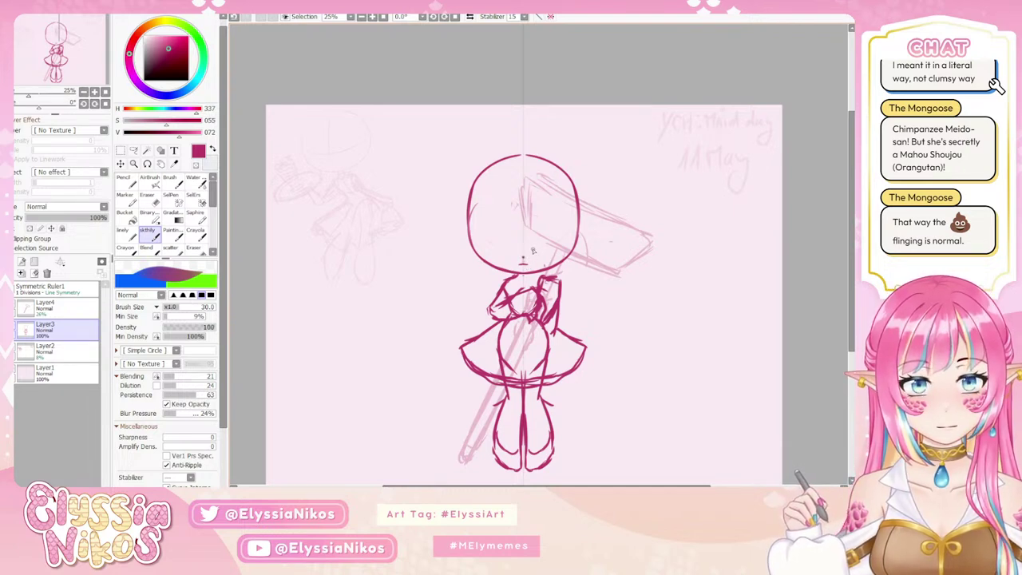
left_click_drag(533, 236, 544, 238)
key("ctrl+z")
key("ctrl+z")
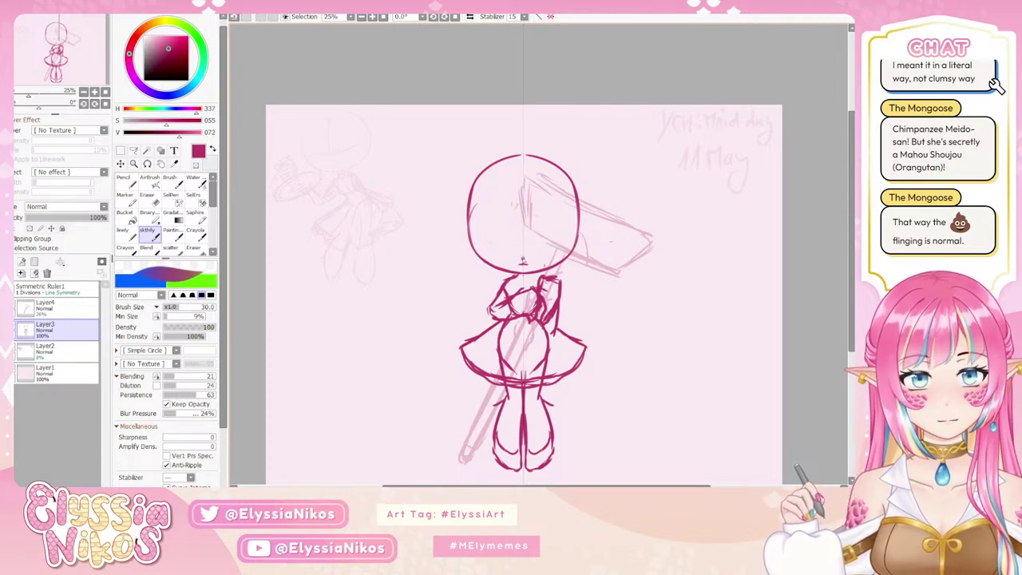
mouse_move(535, 234)
left_mouse_down()
mouse_move(546, 227)
mouse_move(568, 237)
mouse_move(562, 227)
mouse_move(536, 238)
left_mouse_up()
key("ctrl+z")
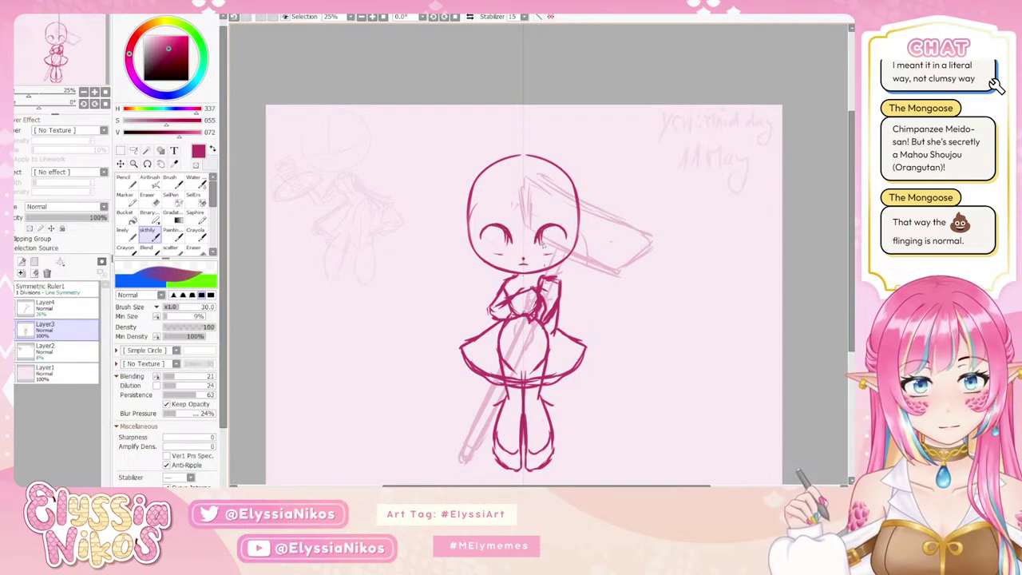
Undo the extra eye strokes back to simple curved arcs and erase the nose and mouth.
mouse_move(553, 253)
left_mouse_down()
mouse_move(557, 231)
mouse_move(559, 246)
mouse_move(544, 251)
mouse_move(552, 246)
left_mouse_up()
key("ctrl+z")
mouse_move(493, 229)
left_mouse_down()
mouse_move(491, 247)
mouse_move(491, 227)
left_mouse_up()
key("ctrl+z")
key("ctrl+z")
key("ctrl+z")
key("ctrl+z")
key("ctrl+z")
key("ctrl+z")
key("ctrl+z")
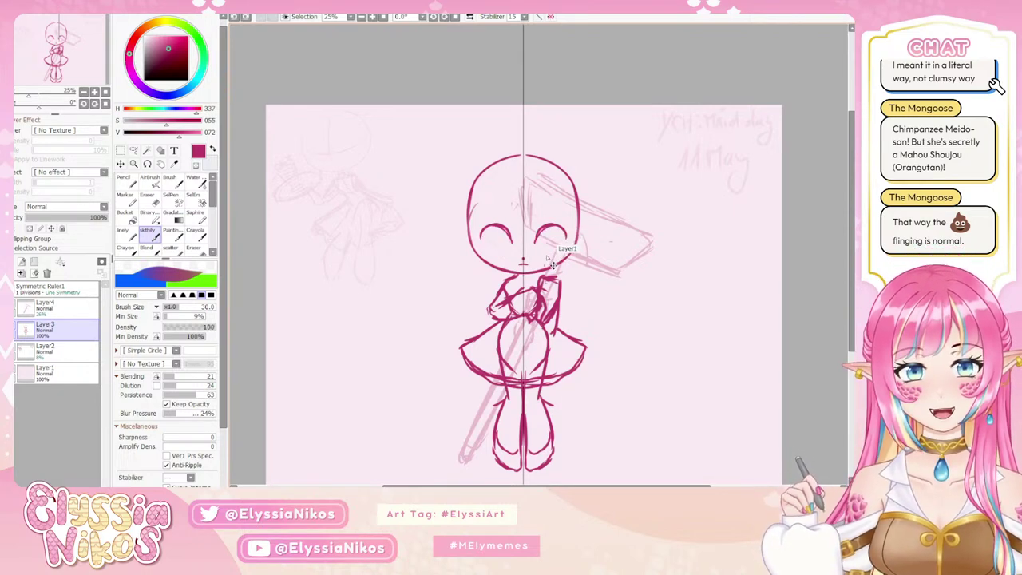
key("e")
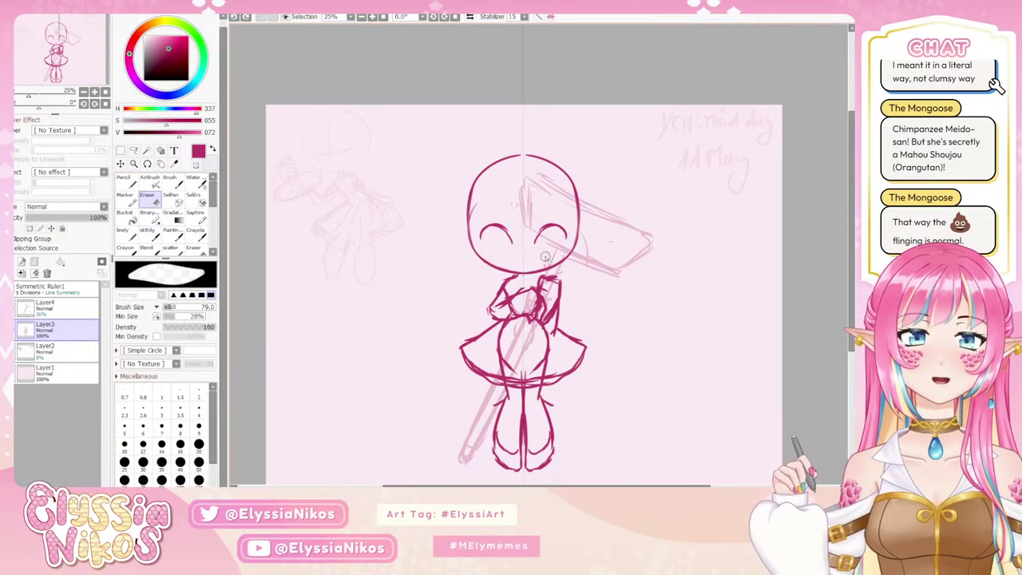
Sketch mirrored large oval eyes with filled pupils and upper lashes plus a tiny nose and mouth, undoing stray strokes and cleaning the eyes with the Eraser.
left_click(150, 233)
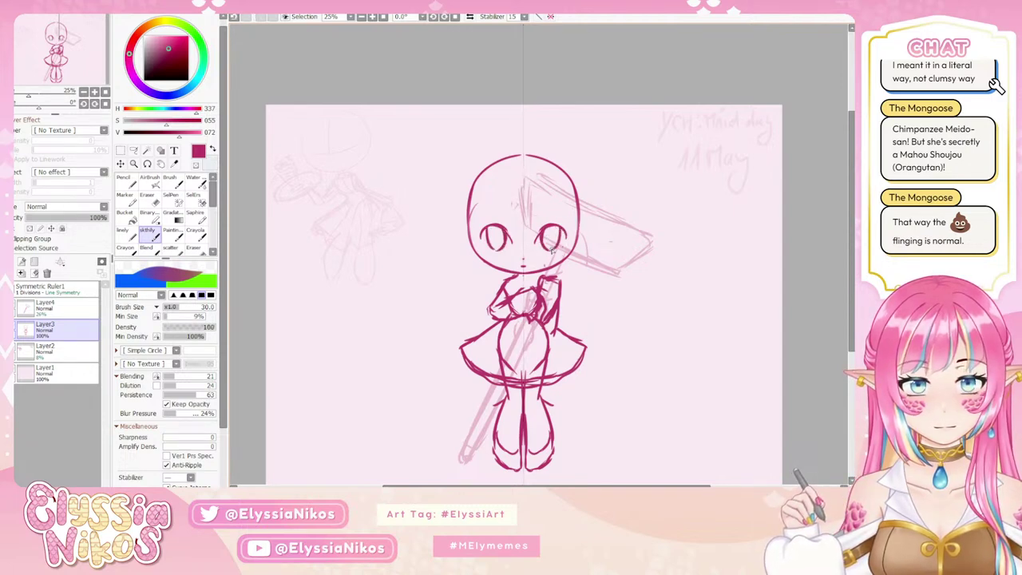
key("ctrl+z")
mouse_move(550, 227)
left_mouse_down()
mouse_move(553, 249)
mouse_move(562, 242)
left_mouse_up()
key("ctrl+z")
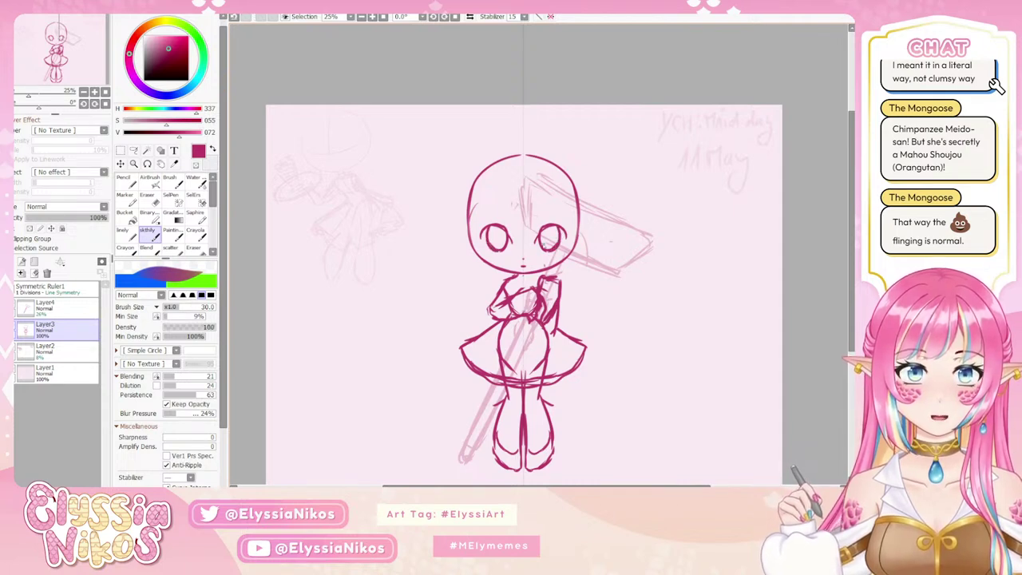
mouse_move(554, 239)
left_mouse_down()
mouse_move(566, 239)
mouse_move(548, 234)
left_mouse_up()
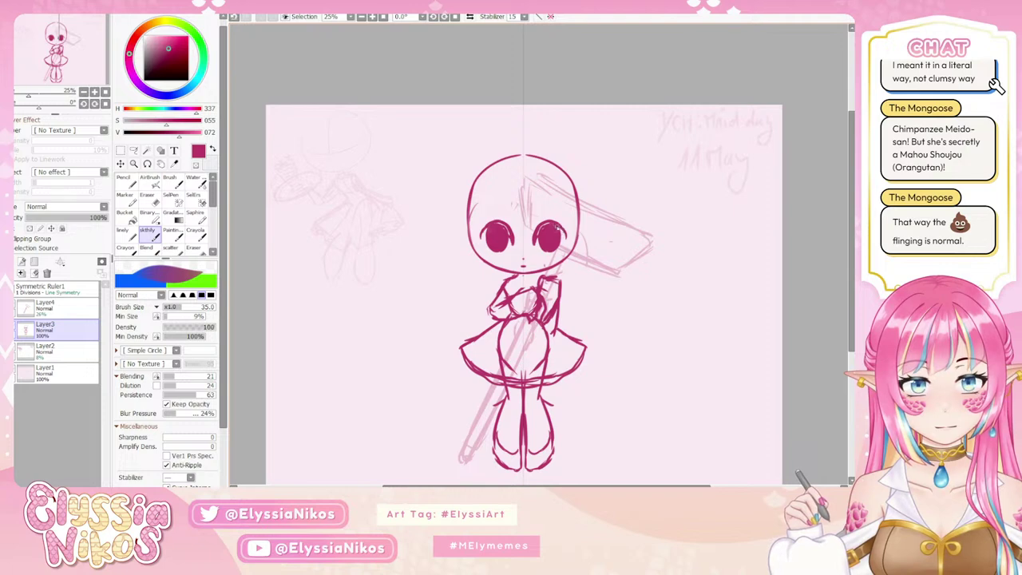
mouse_move(564, 226)
left_mouse_down()
mouse_move(565, 249)
mouse_move(568, 231)
left_mouse_up()
key("ctrl+z")
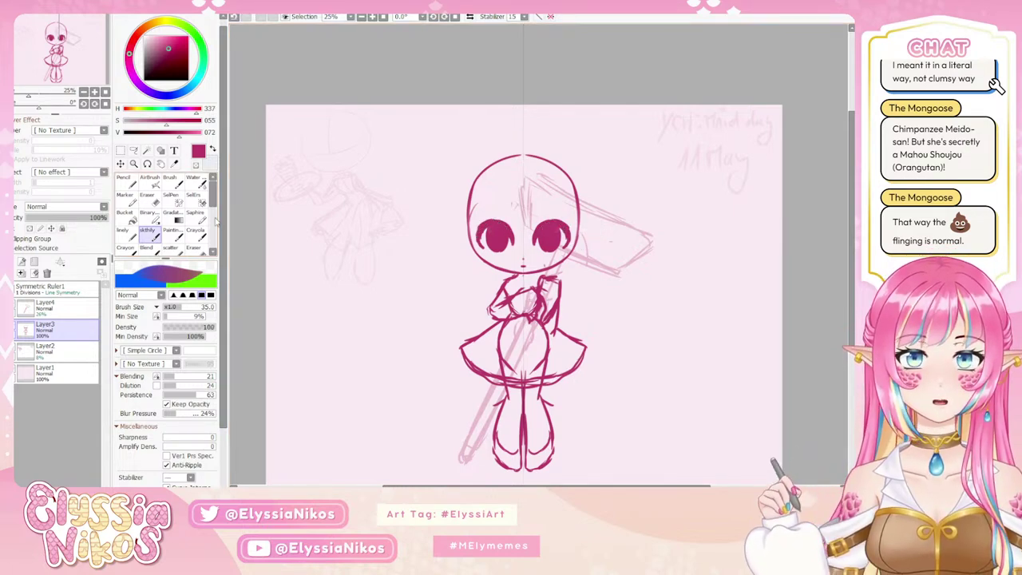
key("e")
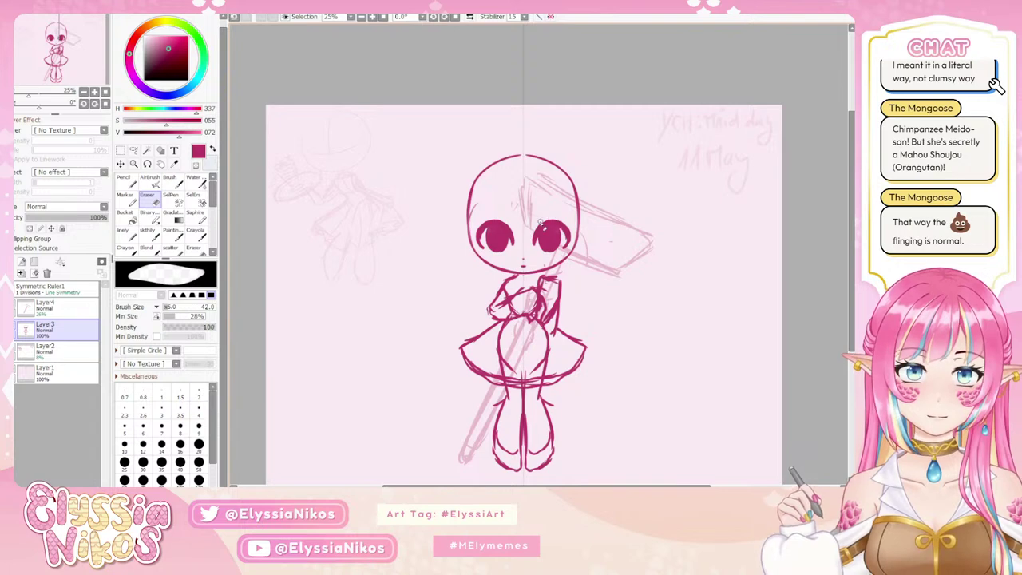
left_click(148, 230)
Raise the broom layer Layer4 to 100% opacity and make Layer3 the active layer again.
left_click(56, 309)
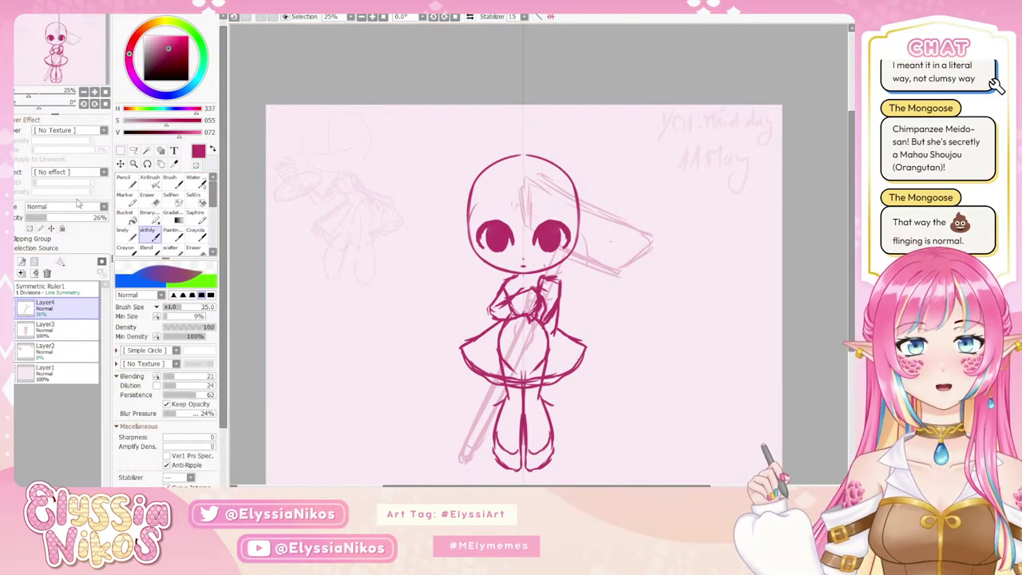
left_click_drag(62, 217, 118, 222)
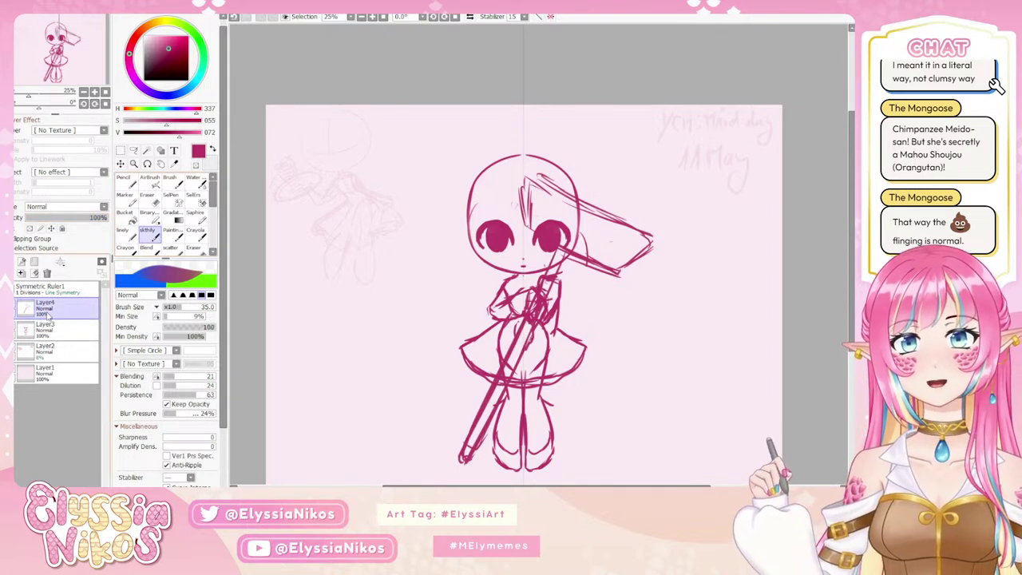
left_click(72, 331)
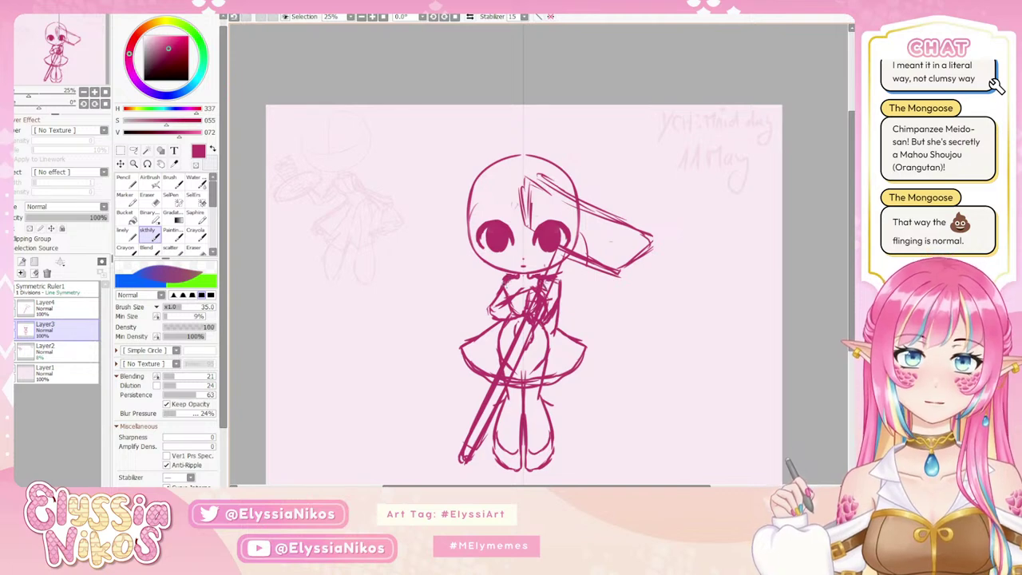
Clean up the maid's neck, shoulder and arm lines by alternating between the Eraser and the sketch brush.
key("e")
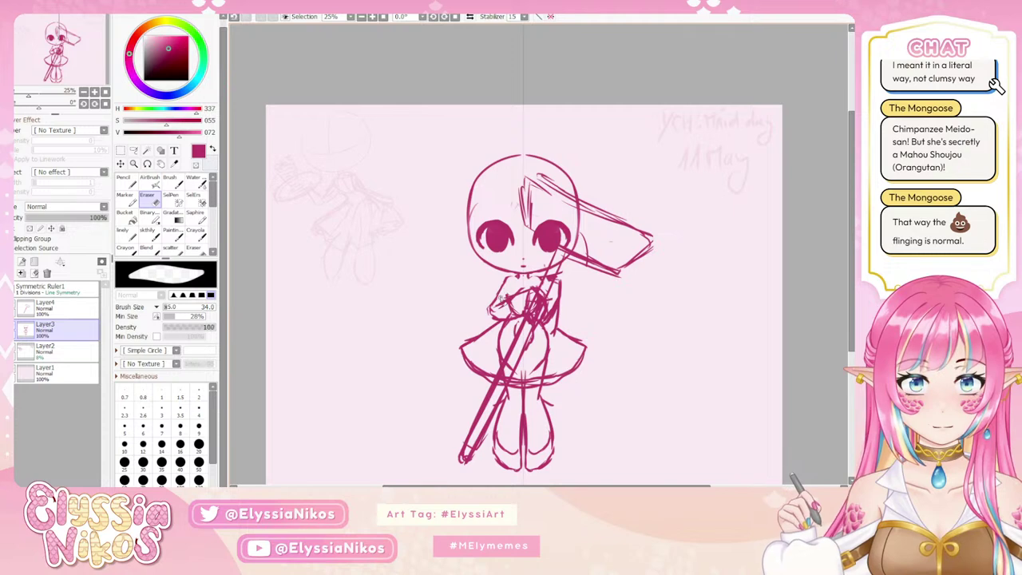
key("e")
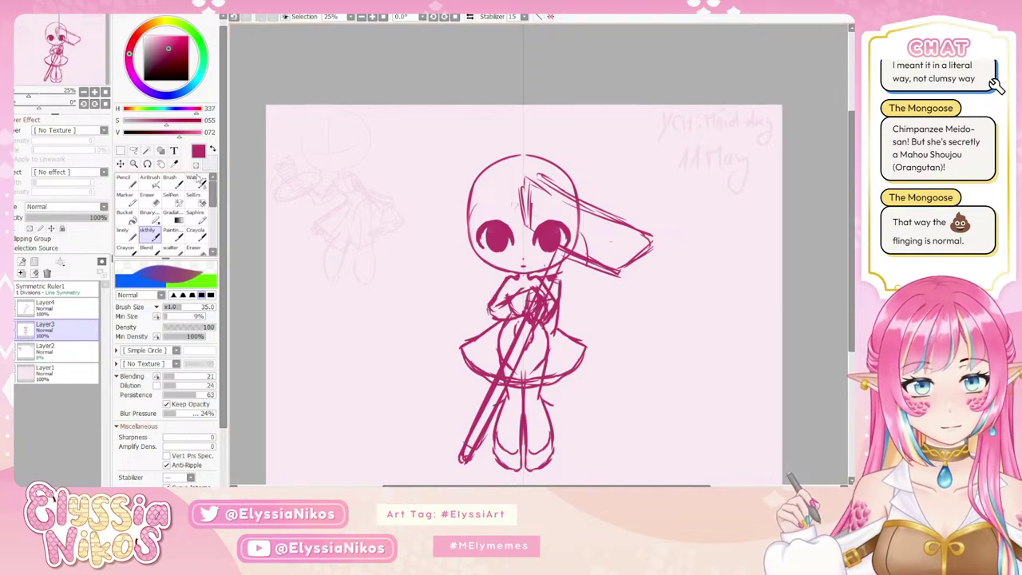
key("e")
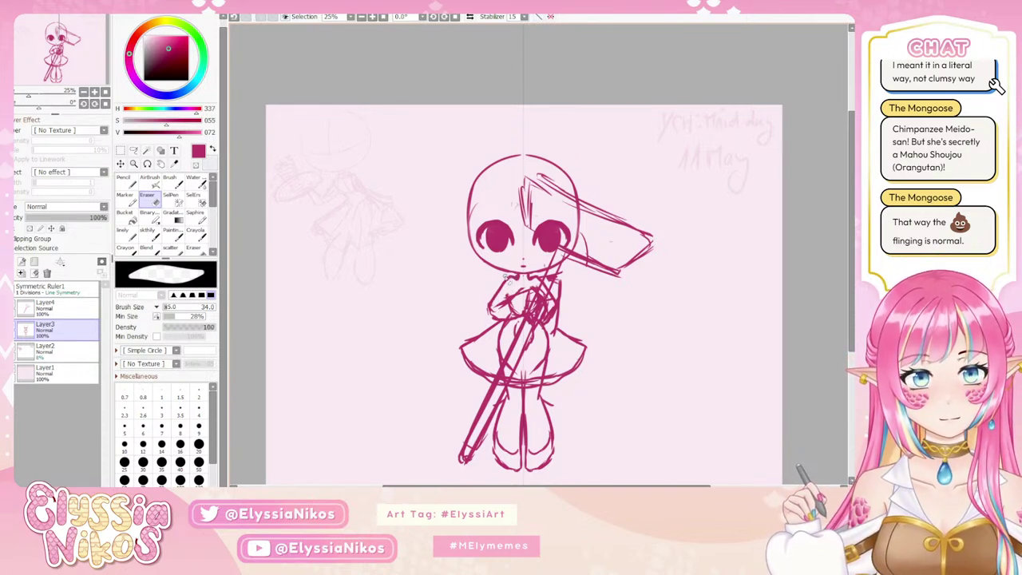
left_click(146, 233)
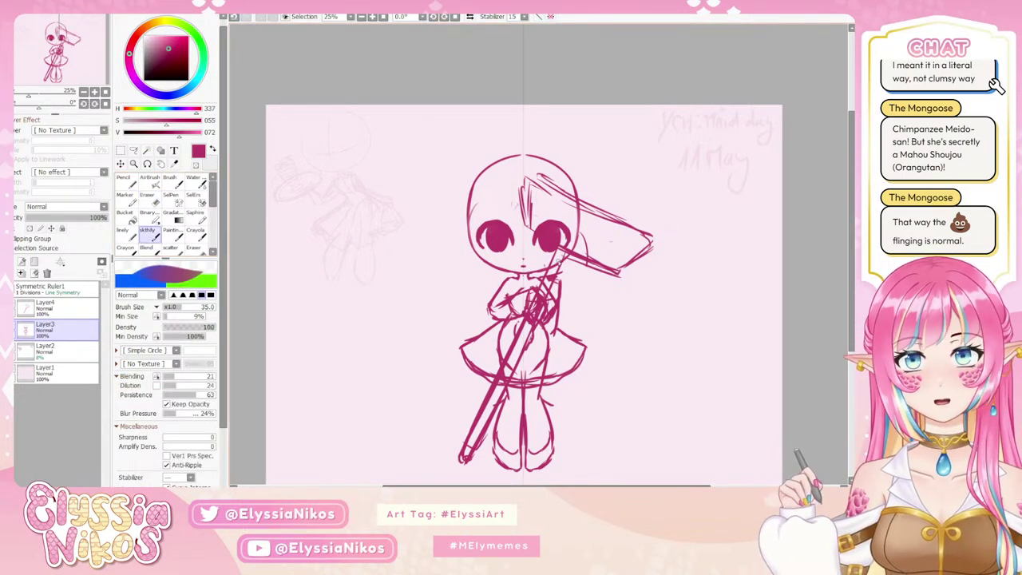
Reduce the sketch brush size to 24 and redraw the mouth as a small, wider curved smile.
left_click_drag(557, 263, 524, 266, "ctrl+alt")
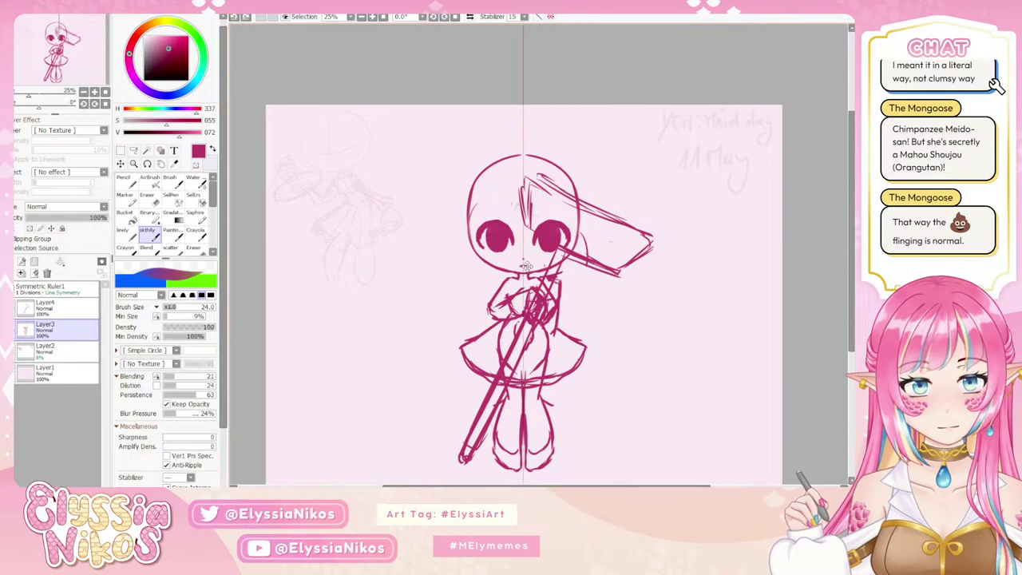
key("e")
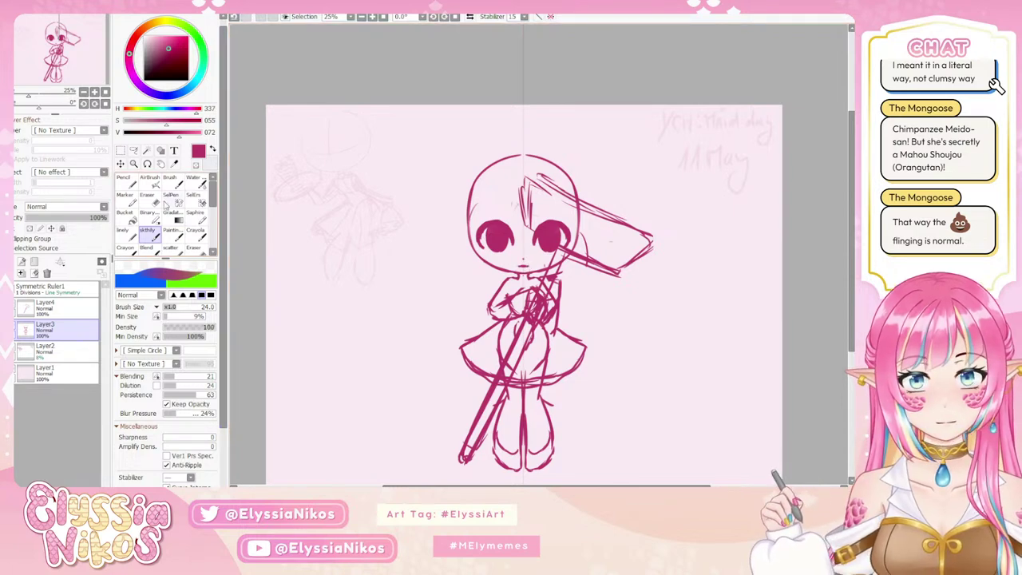
key("b")
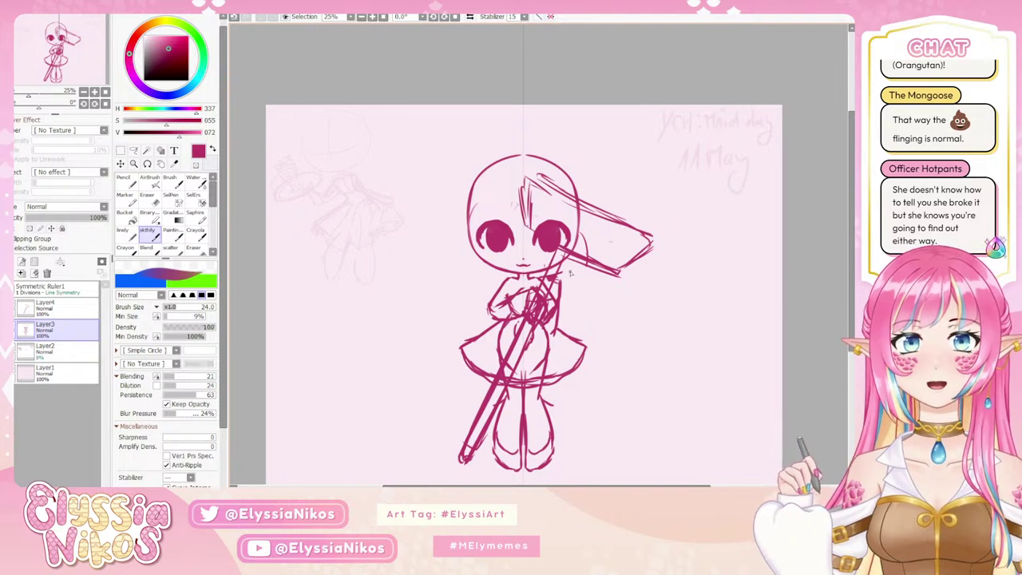
key("e")
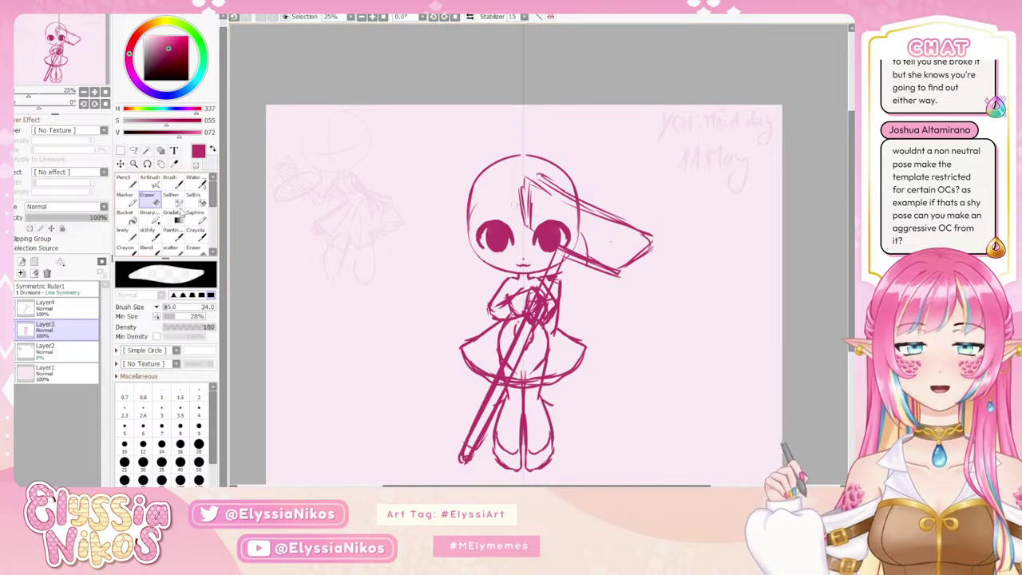
Reshape the mirrored sides of the face into fuller cheeks and erase the old head outline around them.
left_click(149, 236)
left_click_drag(468, 218, 473, 250)
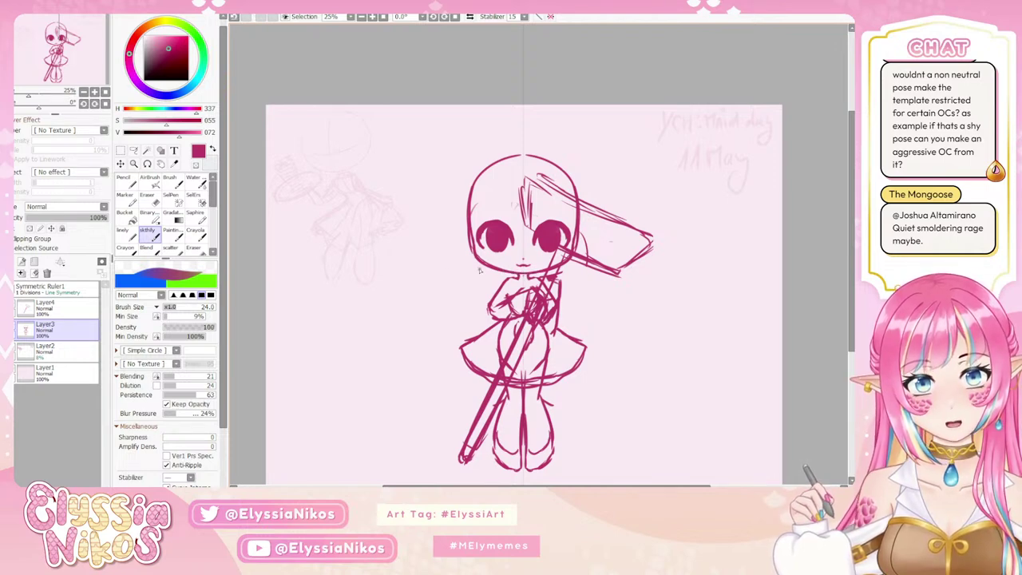
key("e")
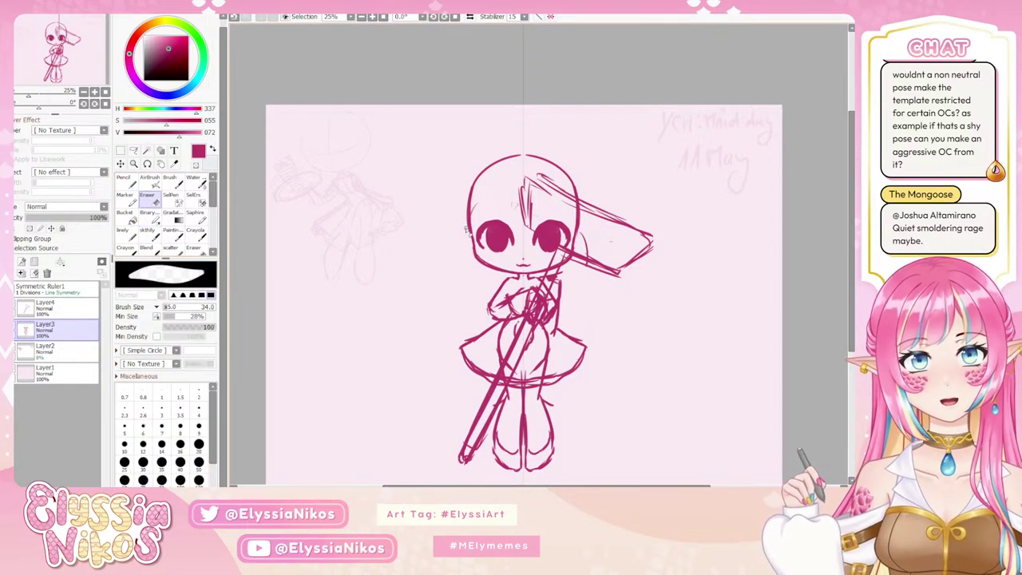
left_click_drag(468, 230, 465, 189)
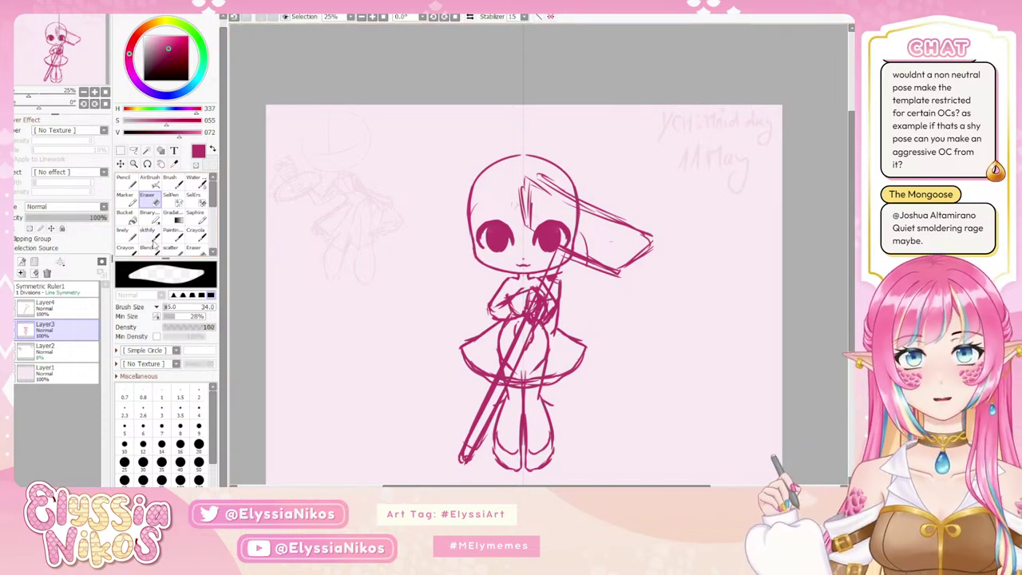
left_click(150, 238)
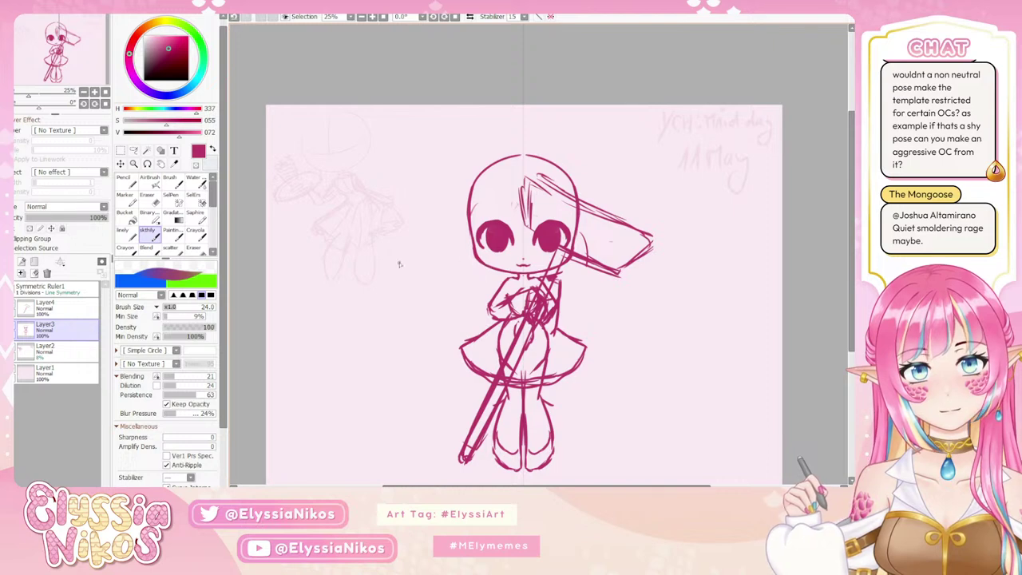
left_click(149, 198)
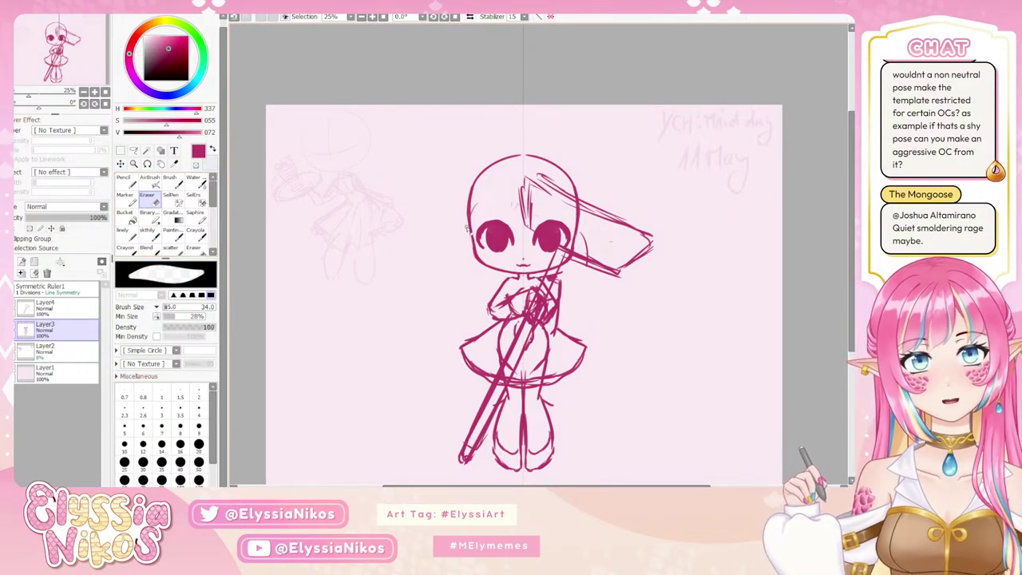
left_click_drag(471, 235, 477, 263)
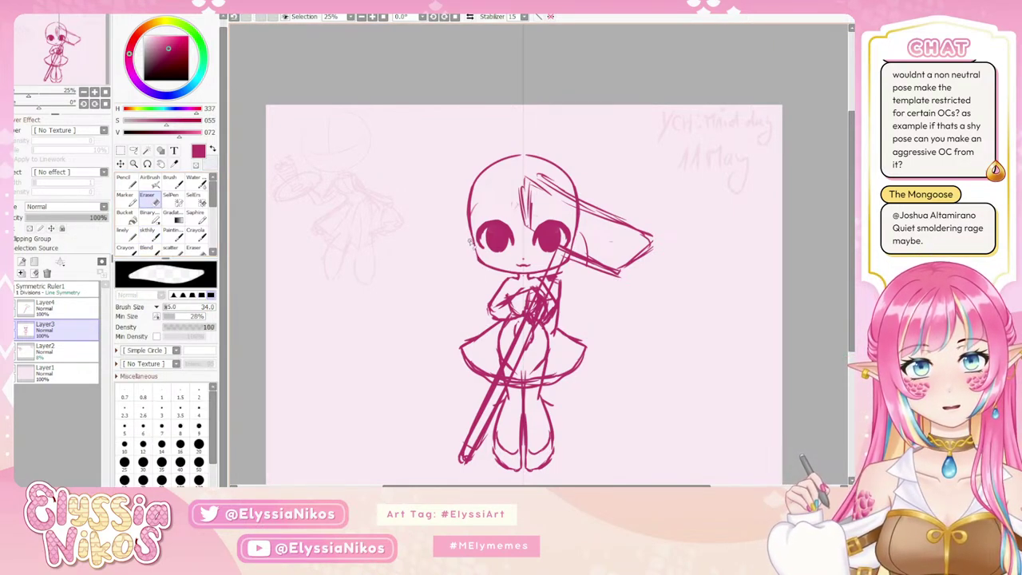
left_click_drag(476, 257, 482, 265)
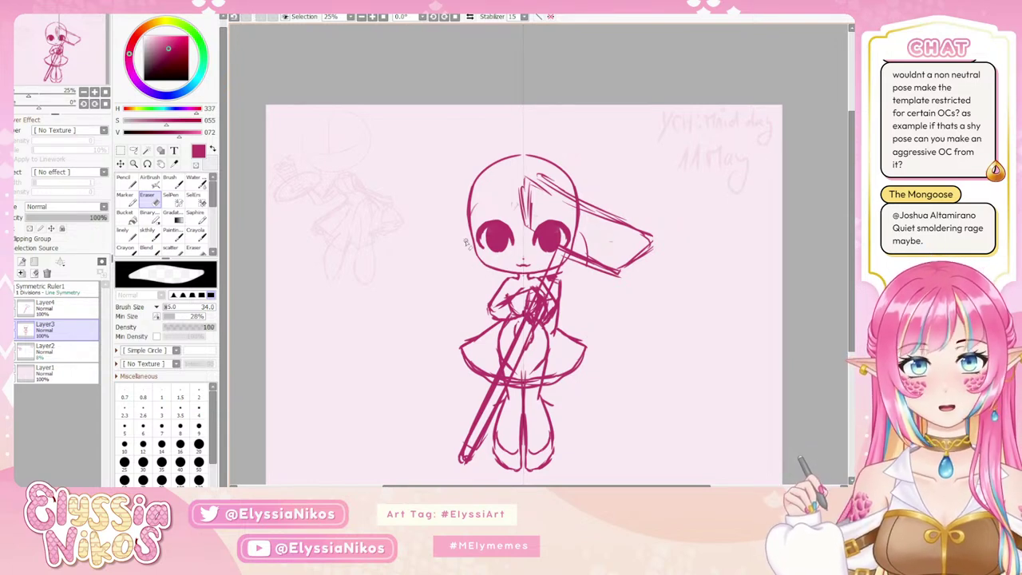
left_click(148, 232)
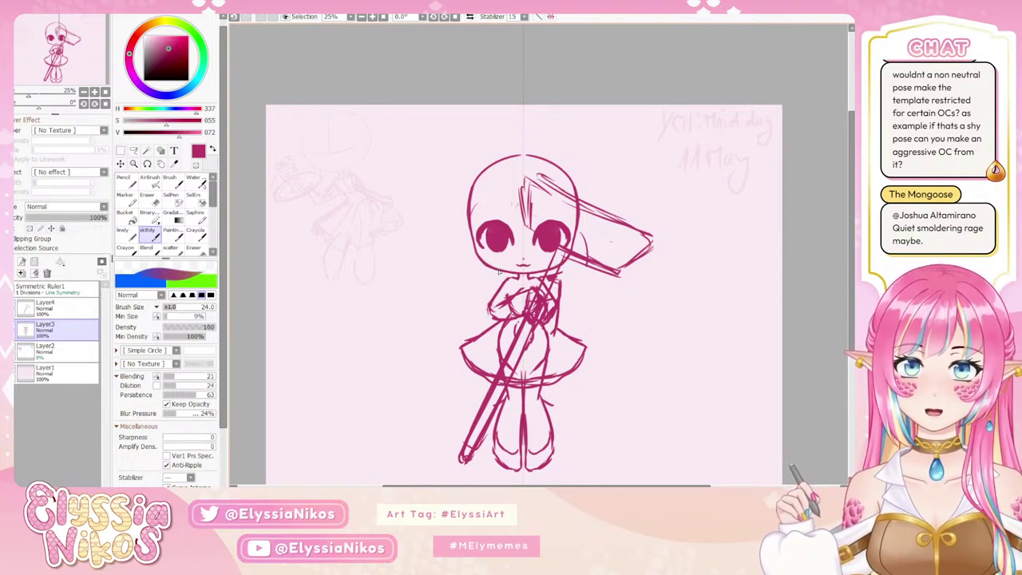
Return to the sketch brush and turn off the Symmetric Ruler so strokes are no longer mirrored.
left_click(148, 196)
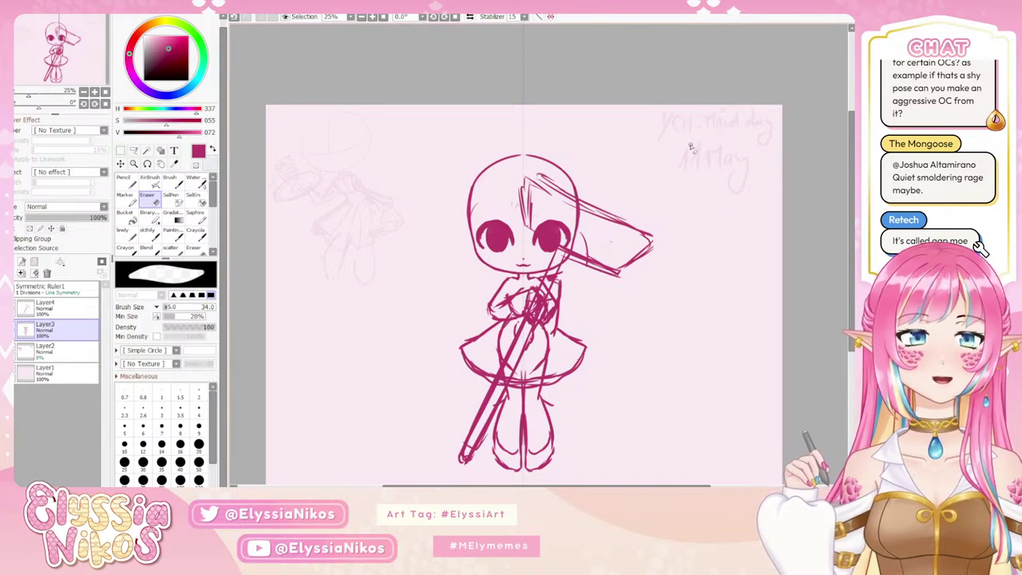
left_click(149, 234)
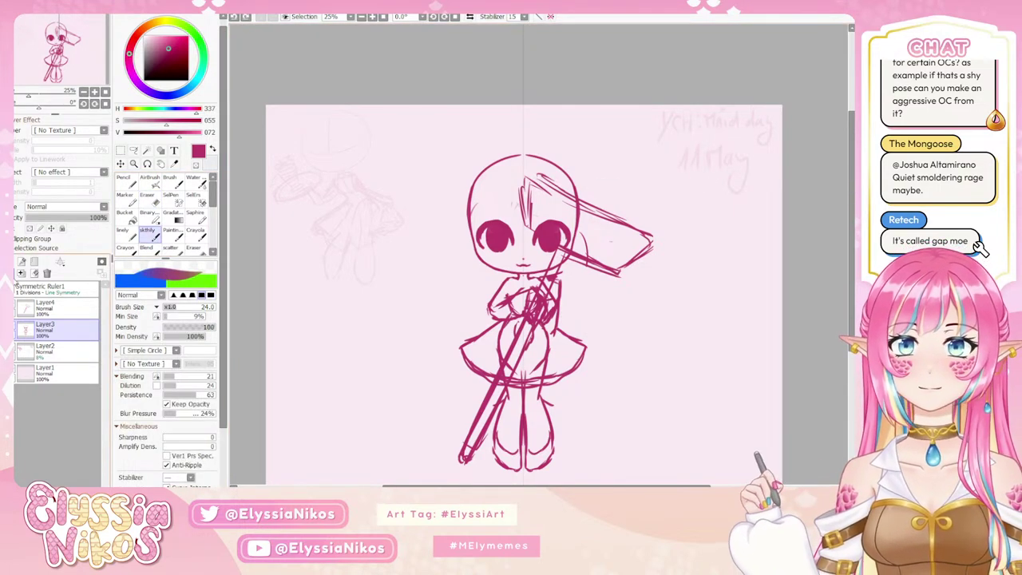
left_click(16, 287)
Doodle a round head, a small torso and one long slanted leg line in the empty area beside the maid.
mouse_move(693, 143)
left_mouse_down()
mouse_move(689, 162)
mouse_move(694, 150)
mouse_move(726, 175)
mouse_move(700, 145)
left_mouse_up()
key("ctrl+z")
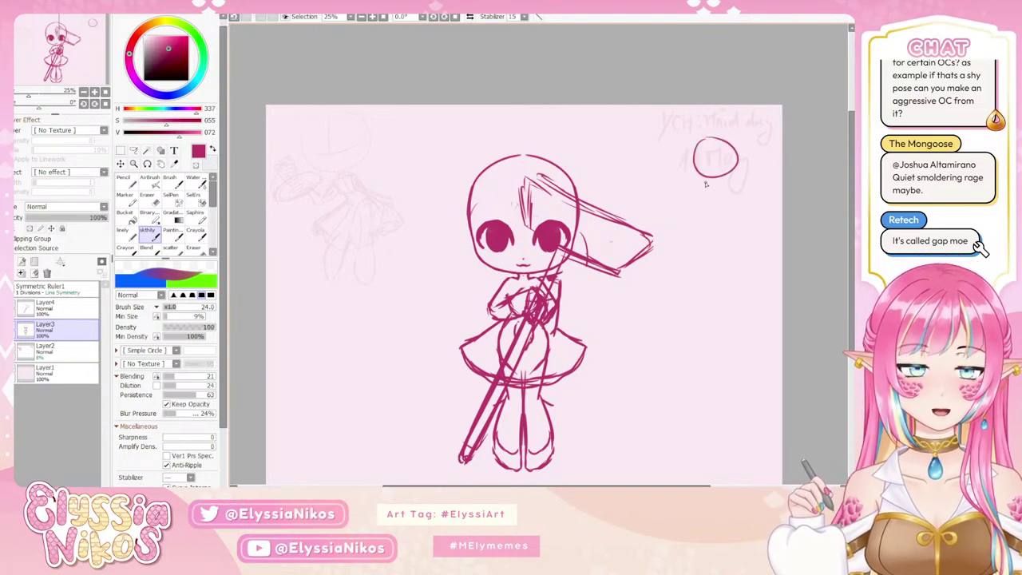
mouse_move(707, 183)
left_mouse_down()
mouse_move(740, 181)
mouse_move(721, 182)
mouse_move(711, 200)
mouse_move(722, 200)
left_mouse_up()
key("ctrl+z")
left_click_drag(702, 258, 709, 201)
mouse_move(723, 145)
left_mouse_down()
mouse_move(681, 286)
mouse_move(703, 282)
left_mouse_up()
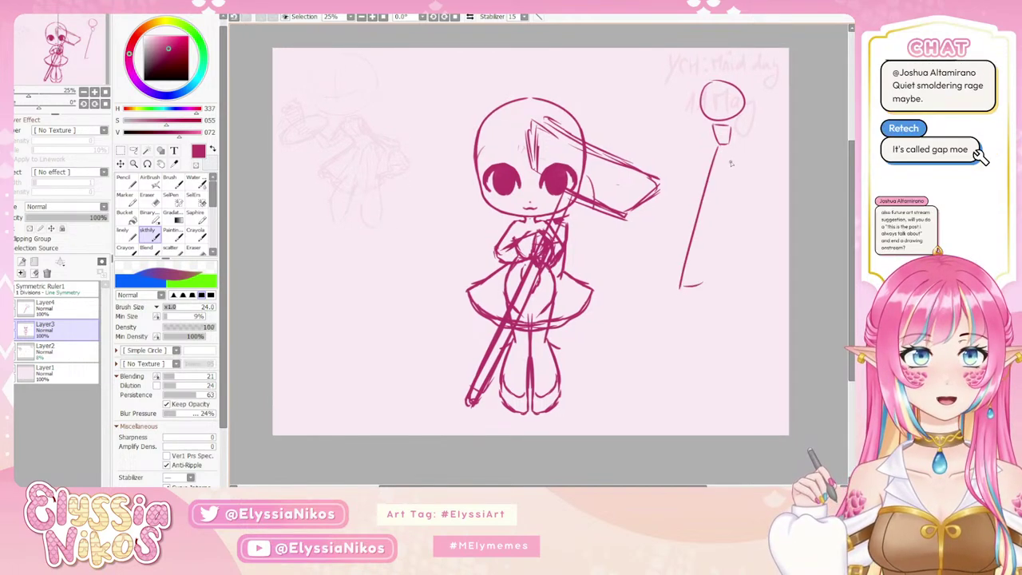
Add the other long outer leg line and the inner leg lines to the doodled figure, redrawing the inner line until it fits.
left_click_drag(729, 147, 745, 276)
left_click_drag(722, 177, 712, 283)
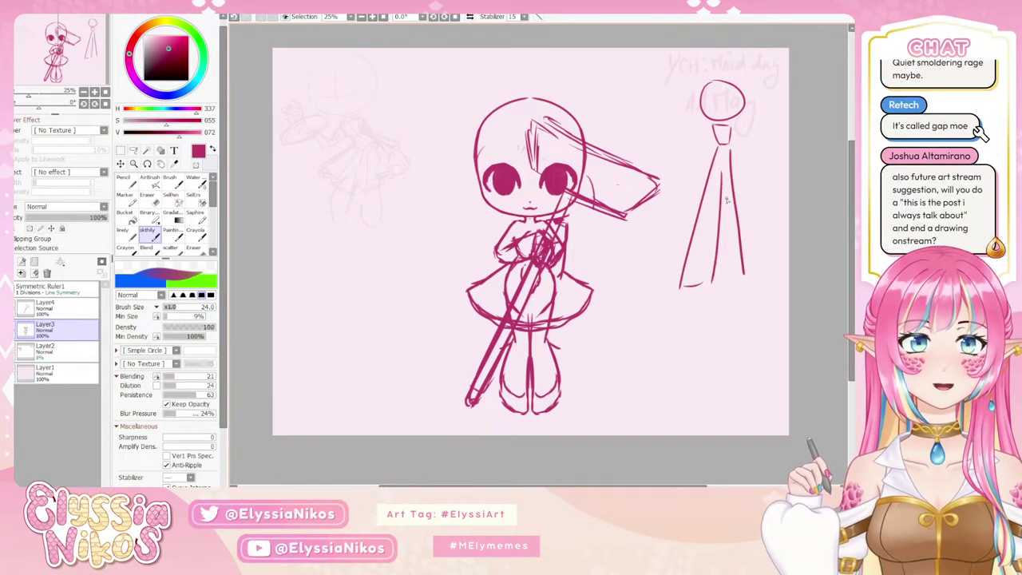
key("ctrl+z")
mouse_move(721, 175)
left_mouse_down()
mouse_move(707, 272)
mouse_move(727, 254)
left_mouse_up()
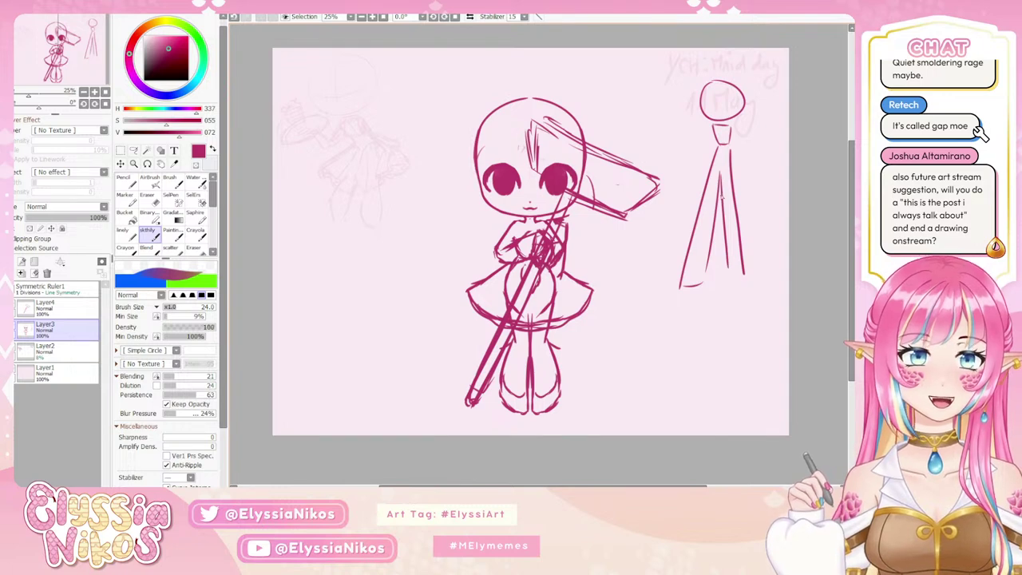
key("ctrl+z")
mouse_move(720, 174)
left_mouse_down()
mouse_move(719, 285)
mouse_move(738, 281)
left_mouse_up()
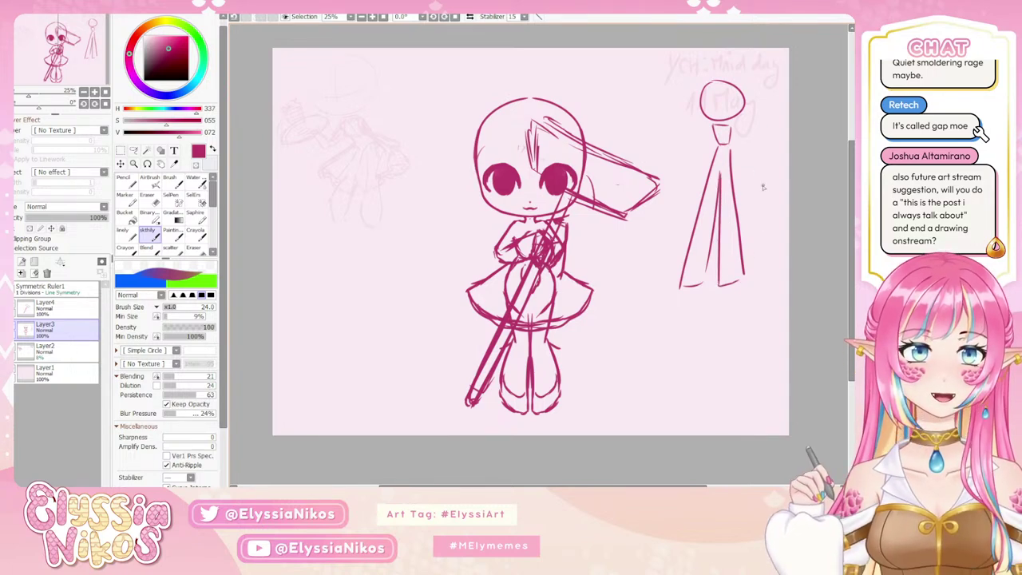
Enlarge the Eraser to size 331 and wipe away the long-legged doodle beside the maid.
left_click_drag(752, 219, 657, 221)
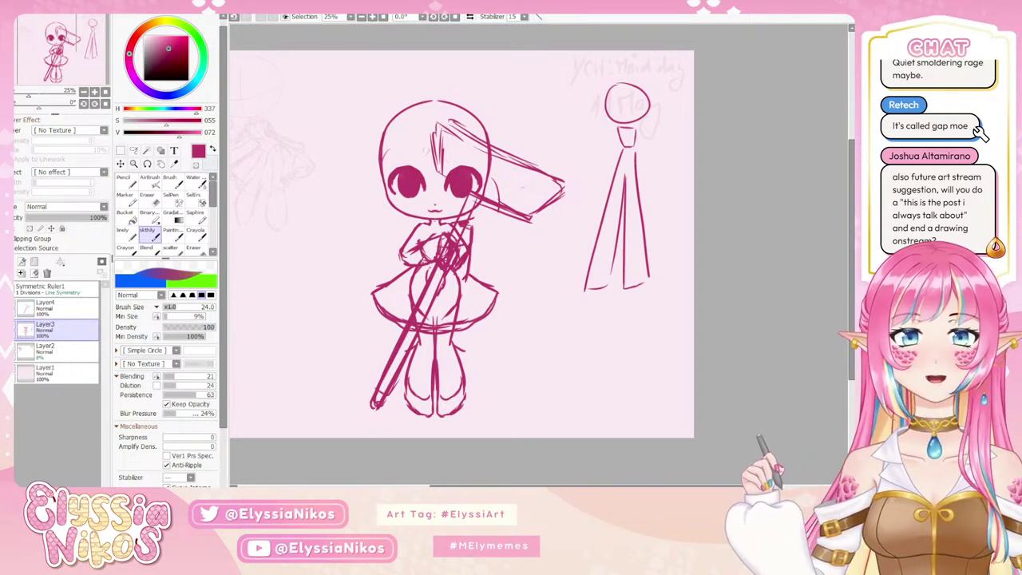
key("e")
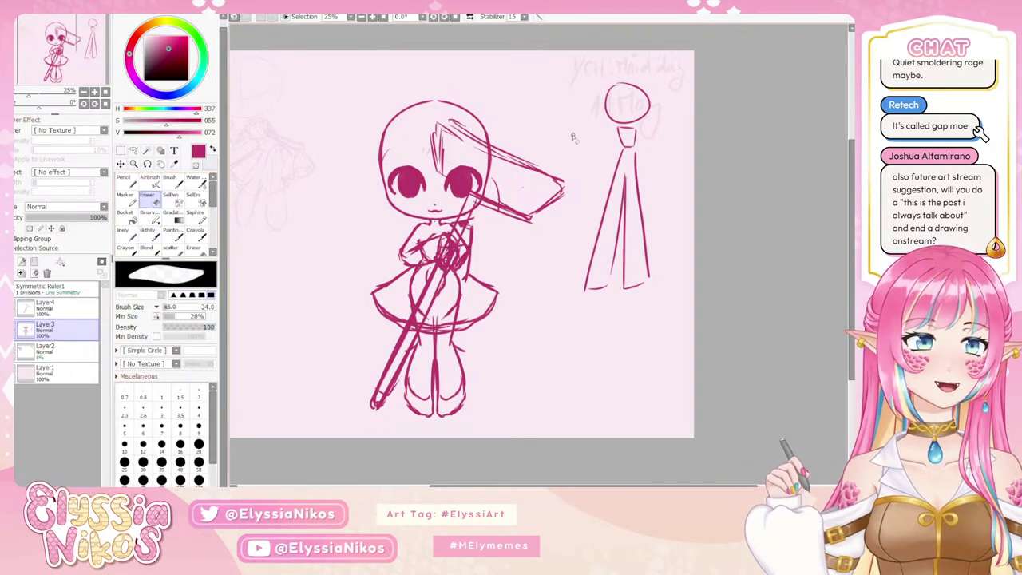
left_click_drag(608, 267, 648, 267, "ctrl+alt")
mouse_move(610, 320)
left_mouse_down()
mouse_move(641, 48)
mouse_move(604, 295)
mouse_move(599, 186)
mouse_move(606, 150)
mouse_move(606, 313)
mouse_move(635, 284)
mouse_move(639, 324)
left_mouse_up()
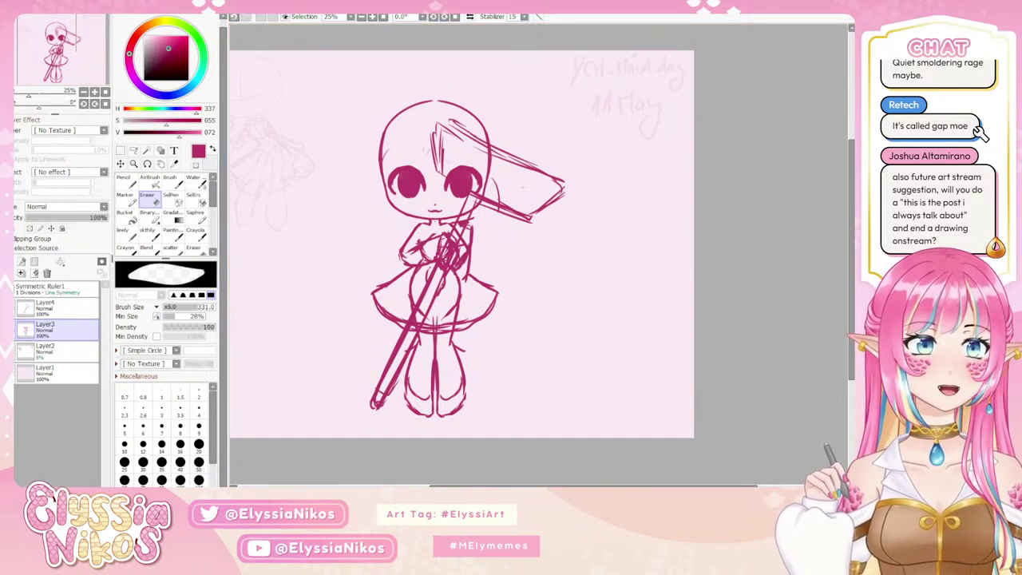
scroll(693, 241, "down", 2)
scroll(598, 229, "up", 2)
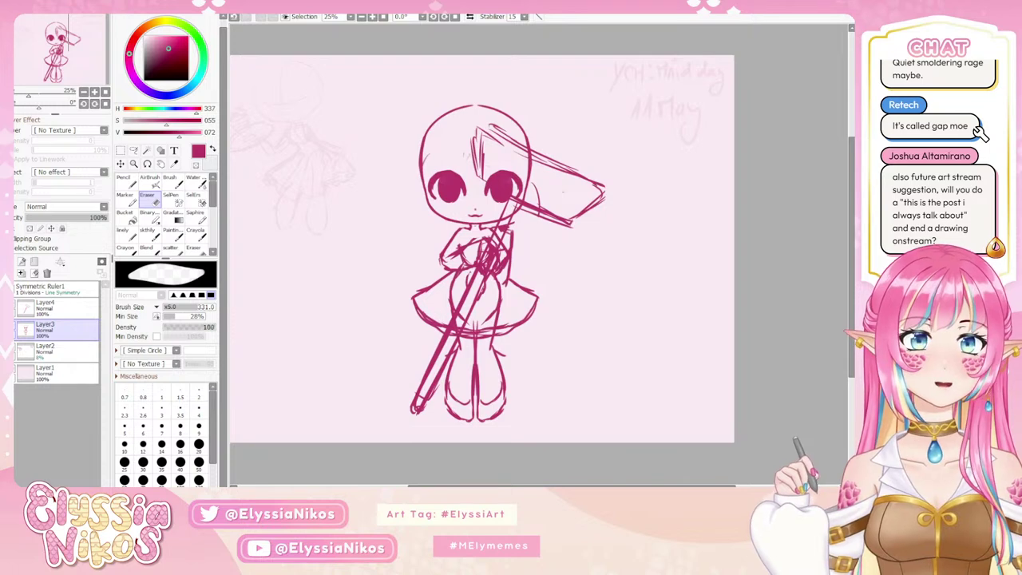
Transform the maid and broom layers together, scaling the sketch down and placing it in the canvas's lower-left corner.
scroll(678, 199, "down", 1)
scroll(657, 206, "up", 1)
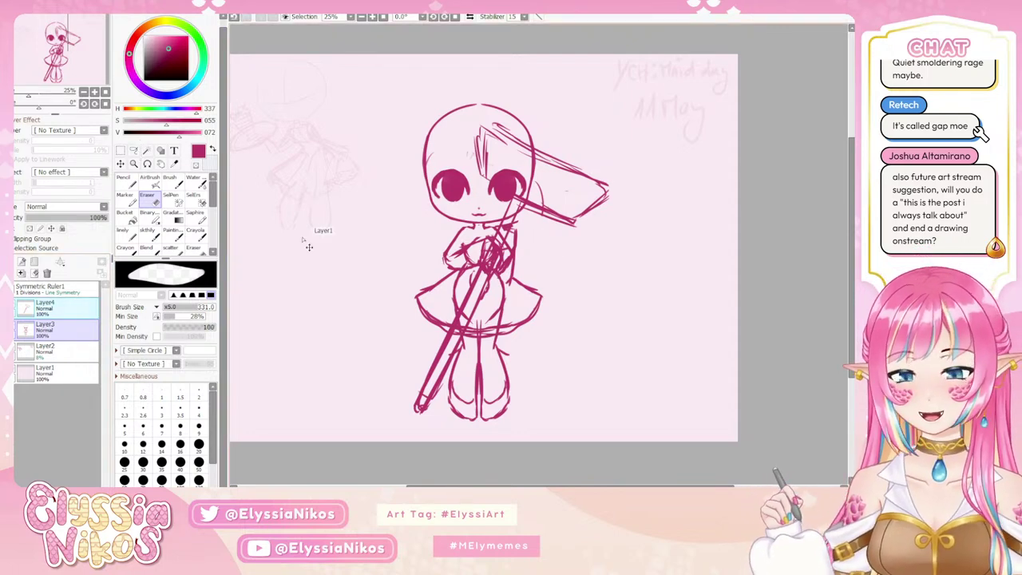
key("ctrl+t")
left_click_drag(694, 103, 660, 145)
mouse_move(506, 288)
left_mouse_down()
mouse_move(671, 294)
mouse_move(388, 252)
mouse_move(335, 285)
left_mouse_up()
left_click_drag(573, 258, 762, 215)
left_click_drag(579, 206, 563, 225)
left_click_drag(665, 115, 639, 146)
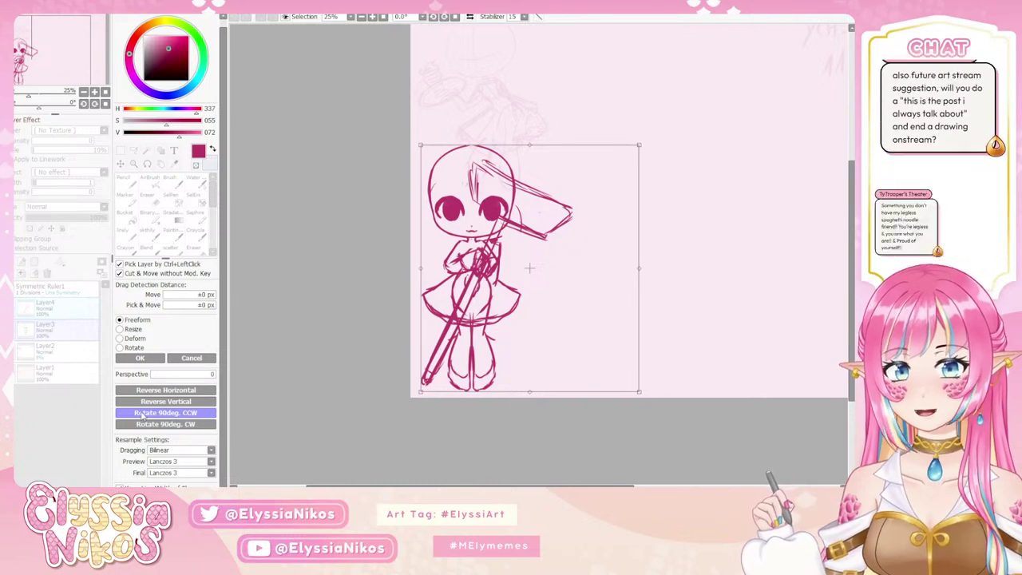
left_click(138, 359)
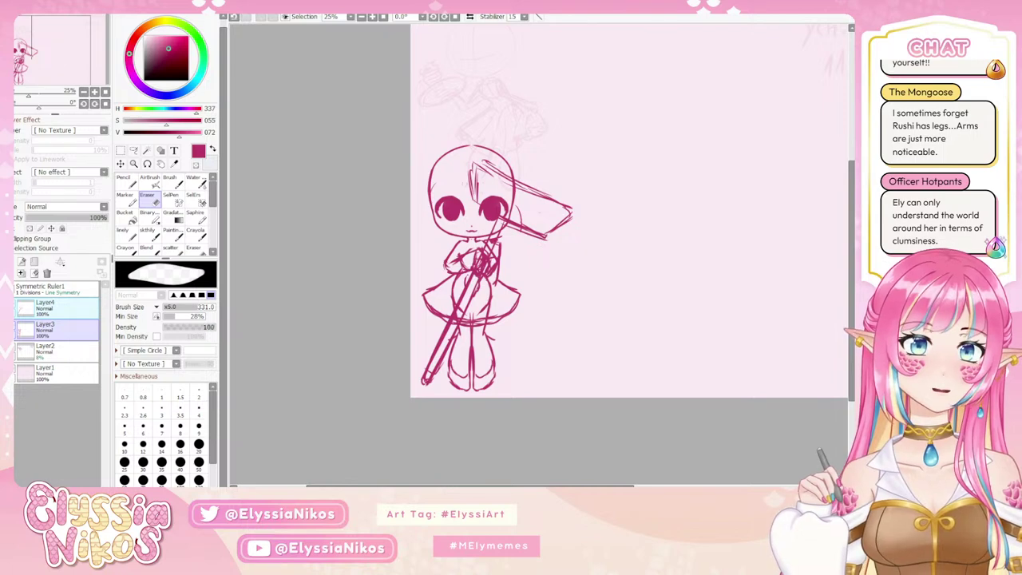
Return to the sketch brush and add small curved strokes beside the maid's arm.
key("Page_Down")
key("Page_Up")
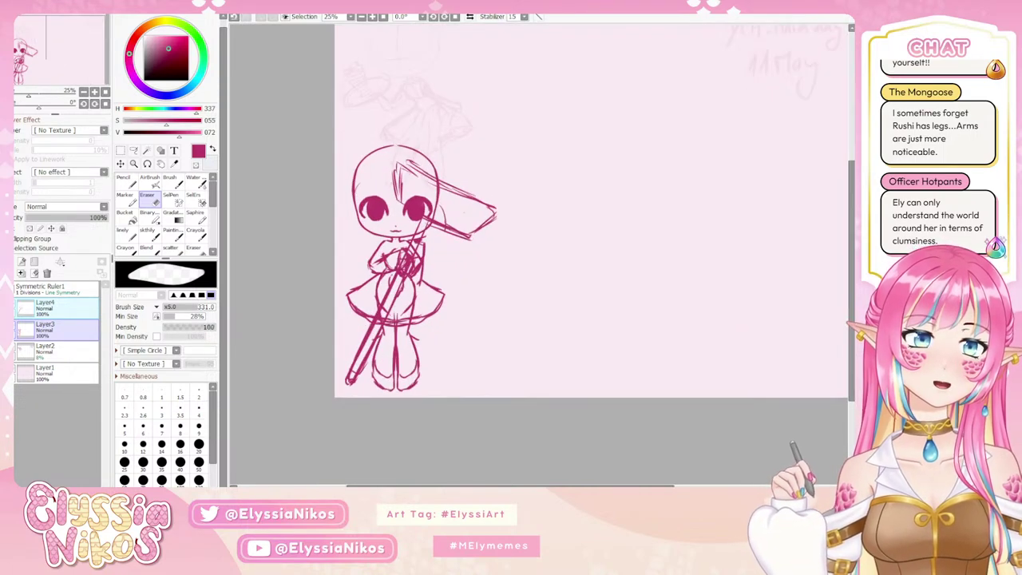
scroll(472, 271, "down", 1)
scroll(466, 268, "up", 1)
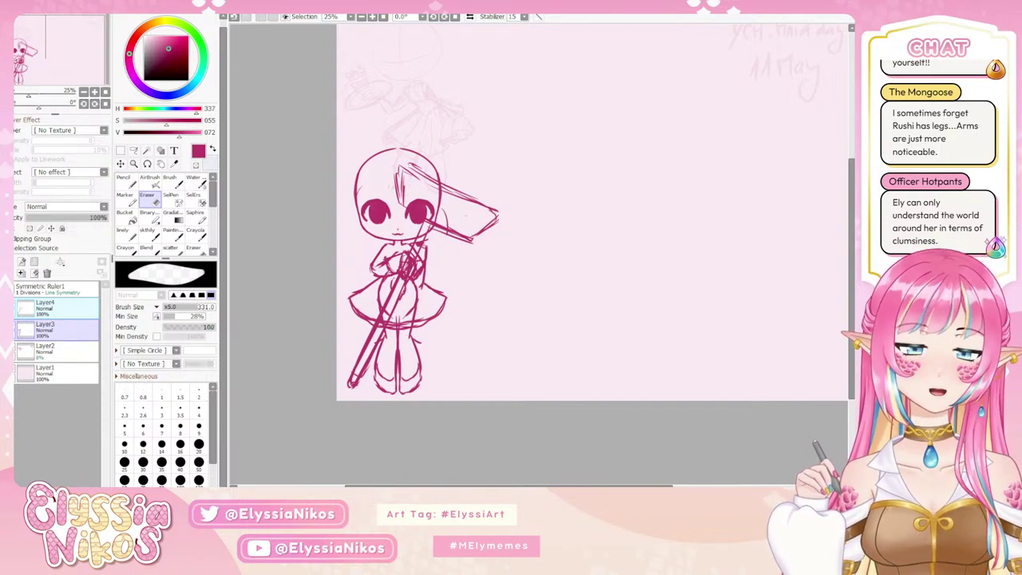
left_click(149, 234)
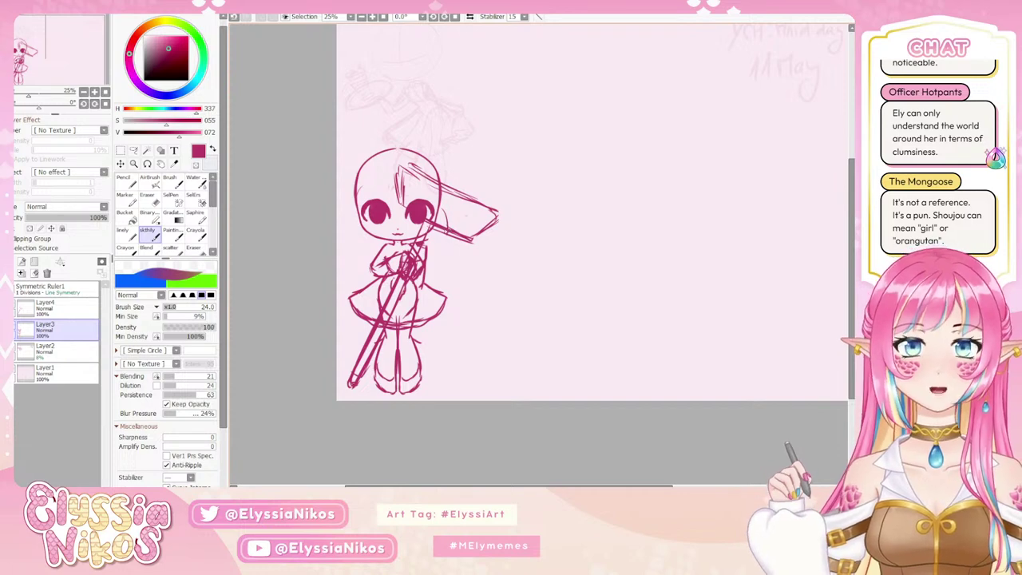
left_click_drag(436, 266, 434, 276)
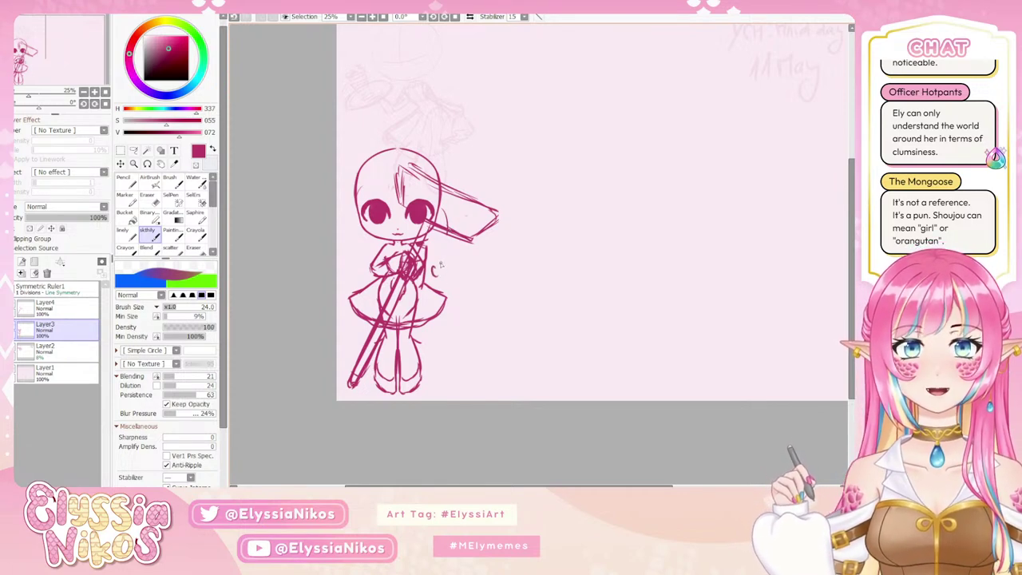
left_click_drag(577, 260, 475, 281)
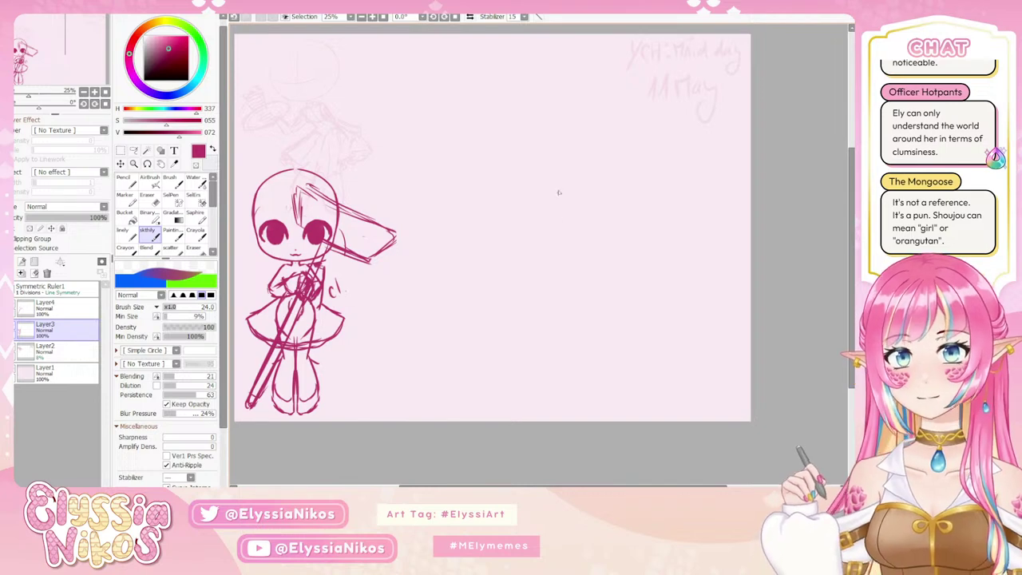
scroll(551, 192, "left", 2)
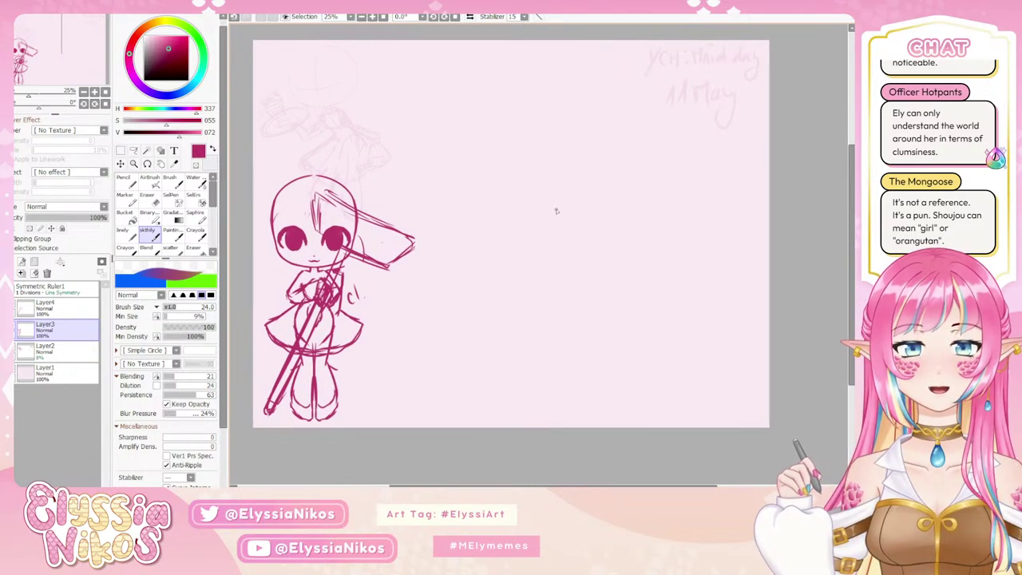
Fade the maid and broom layers to 15% opacity and add a new layer above them.
left_click(50, 219)
left_click_drag(51, 219, 38, 219)
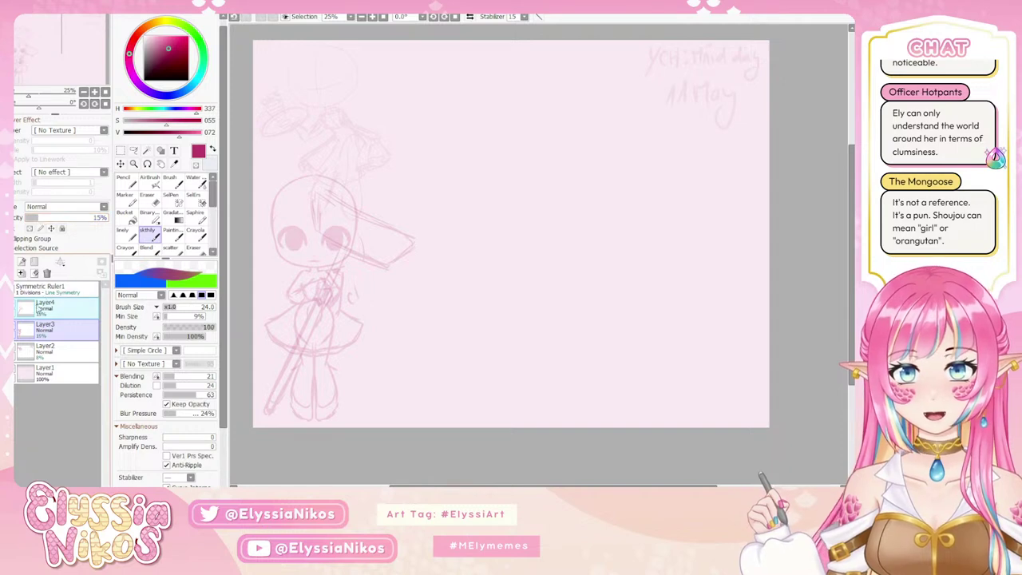
left_click(53, 308)
left_click(21, 273)
left_click_drag(574, 206, 559, 256)
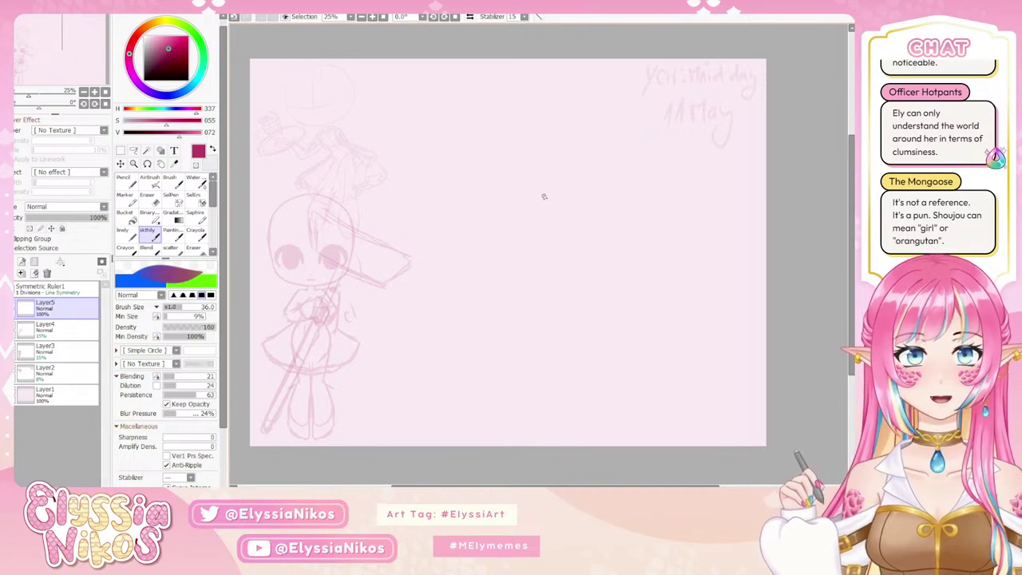
Sketch a round head in the empty middle of the canvas with the brush at size 36, undoing misplaced strokes.
left_click_drag(511, 173, 564, 200)
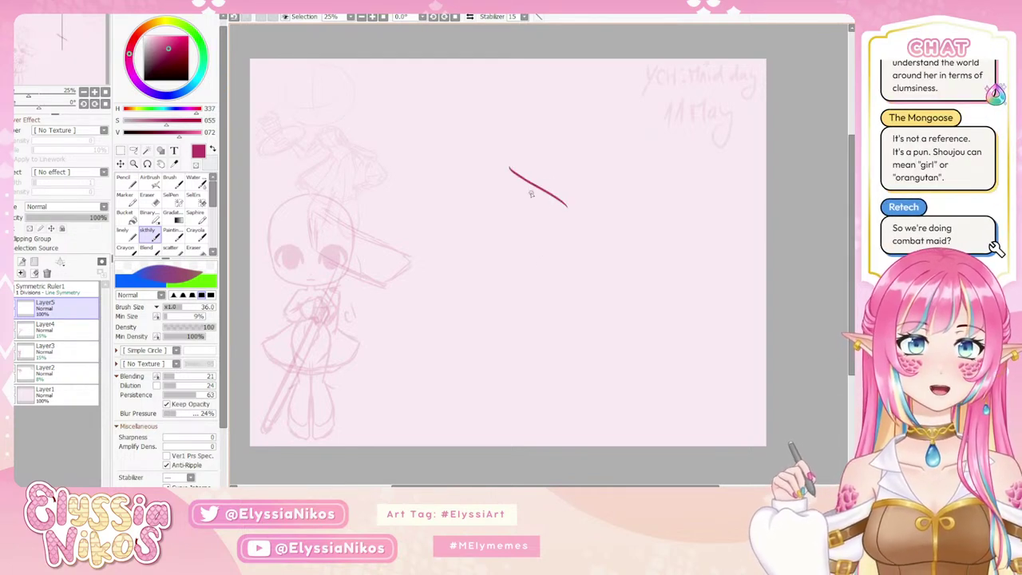
key("ctrl+z")
mouse_move(490, 162)
left_mouse_down()
mouse_move(530, 189)
mouse_move(489, 157)
mouse_move(528, 221)
mouse_move(511, 135)
mouse_move(468, 191)
mouse_move(588, 153)
mouse_move(554, 226)
mouse_move(499, 135)
mouse_move(548, 228)
mouse_move(507, 115)
mouse_move(467, 210)
mouse_move(573, 170)
mouse_move(543, 260)
mouse_move(567, 277)
left_mouse_up()
key("ctrl+z")
key("ctrl+z")
key("ctrl+z")
key("ctrl+z")
key("ctrl+z")
key("ctrl+z")
Try a curved torso line, angled hip lines and one slanted leg line below the head, redrawing the leg line.
mouse_move(523, 237)
left_mouse_down()
mouse_move(567, 276)
mouse_move(552, 341)
mouse_move(493, 302)
left_mouse_up()
mouse_move(569, 279)
left_mouse_down()
mouse_move(595, 356)
mouse_move(600, 344)
mouse_move(609, 398)
left_mouse_up()
key("ctrl+z")
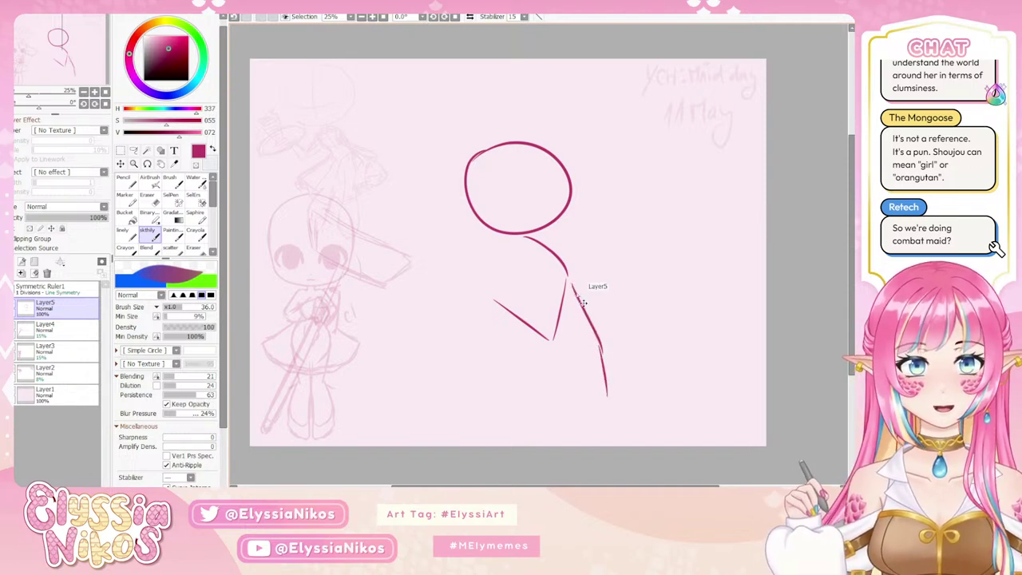
key("ctrl+z")
key("ctrl+z")
mouse_move(570, 282)
left_mouse_down()
mouse_move(589, 376)
mouse_move(600, 387)
left_mouse_up()
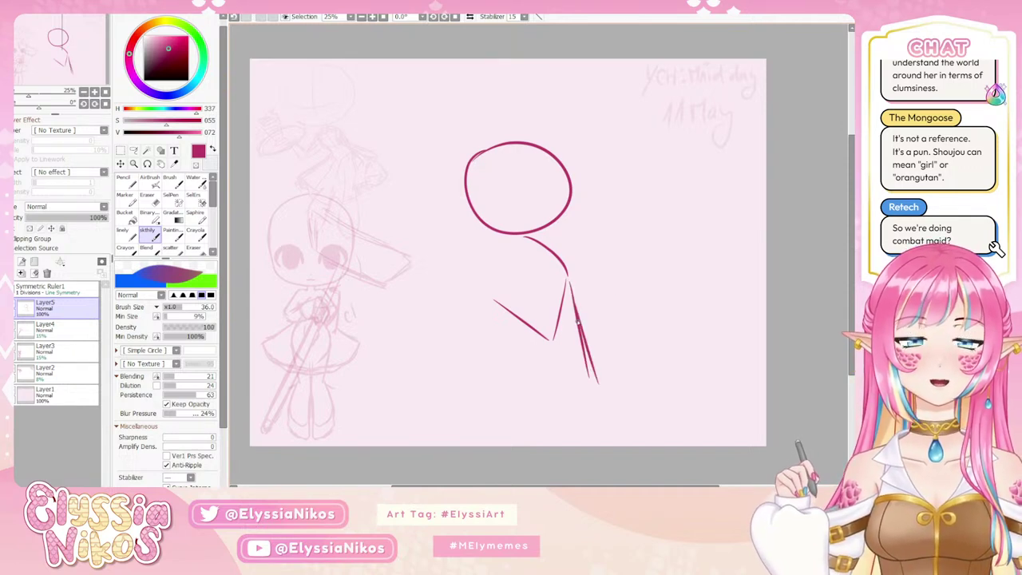
key("ctrl+z")
left_click_drag(574, 303, 595, 394)
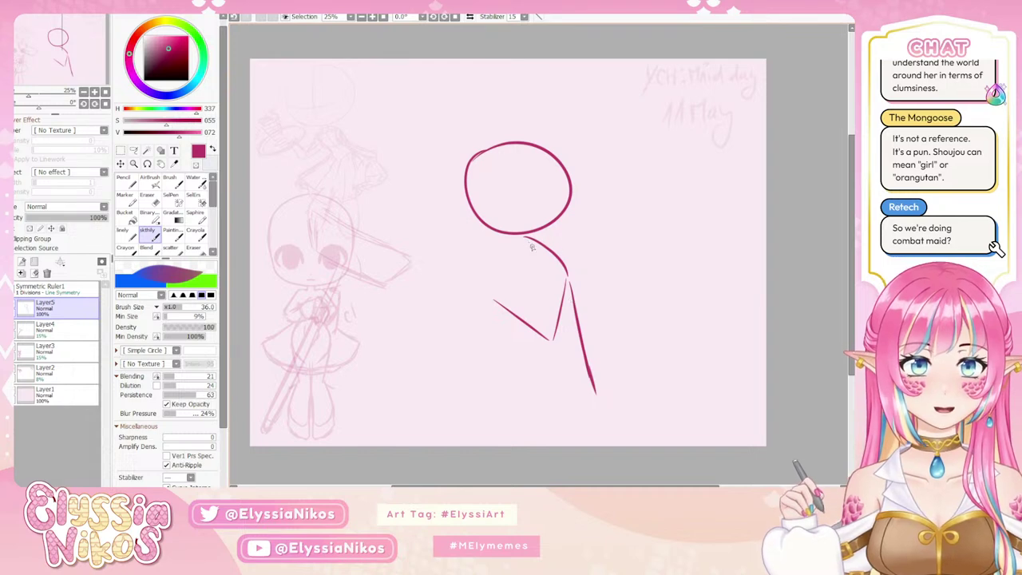
Try a line running down from the neck, and undo all the body strokes back to the bare head circle.
mouse_move(527, 244)
left_mouse_down()
mouse_move(524, 275)
mouse_move(556, 358)
mouse_move(508, 371)
mouse_move(489, 313)
left_mouse_up()
key("ctrl+z")
key("ctrl+z")
key("ctrl+z")
key("ctrl+z")
key("ctrl+z")
key("ctrl+z")
key("ctrl+z")
key("ctrl+z")
key("ctrl+z")
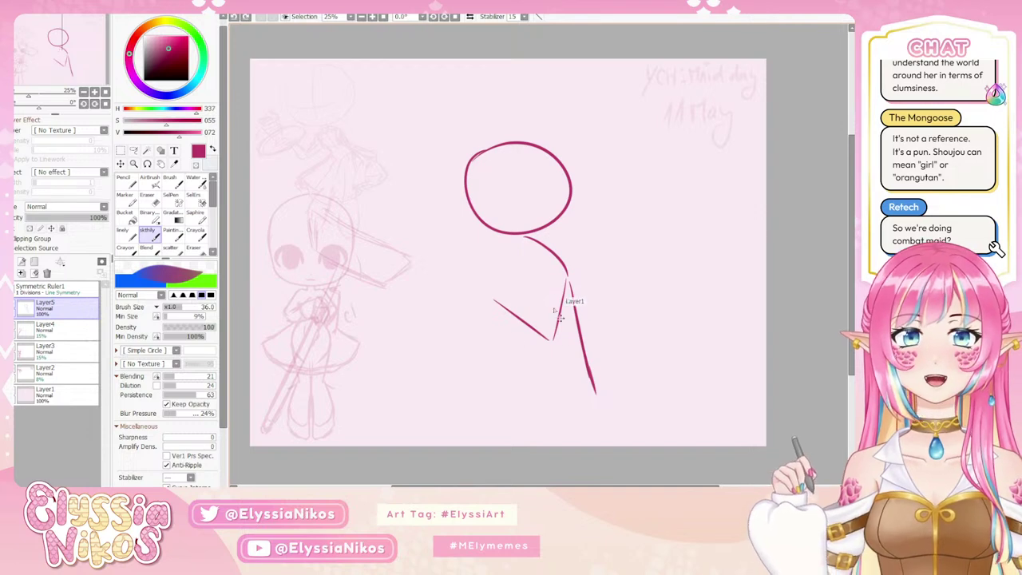
key("ctrl+z")
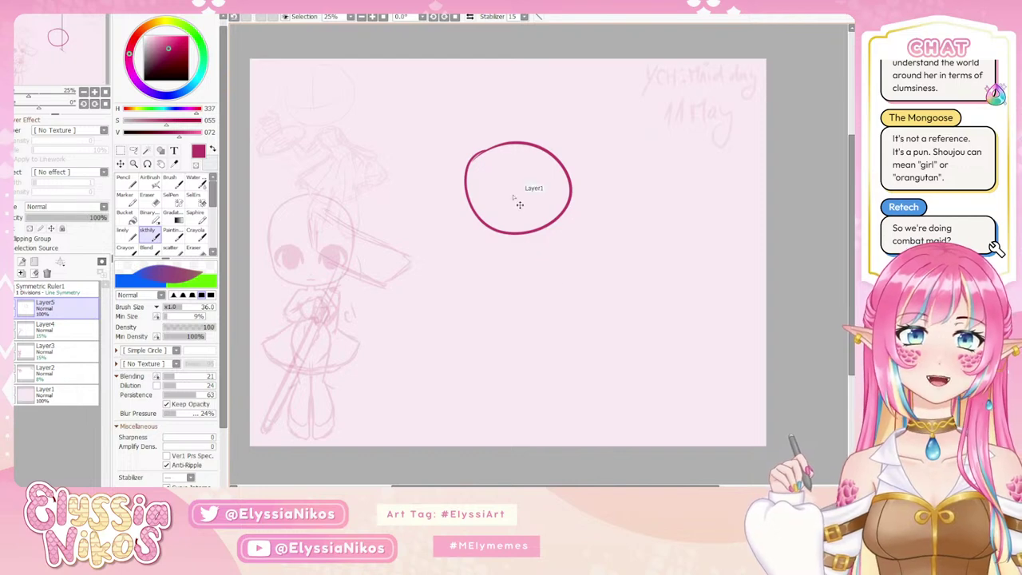
Draw crossed curved face guidelines inside the head circle for a tilted view.
left_click_drag(497, 153, 548, 215)
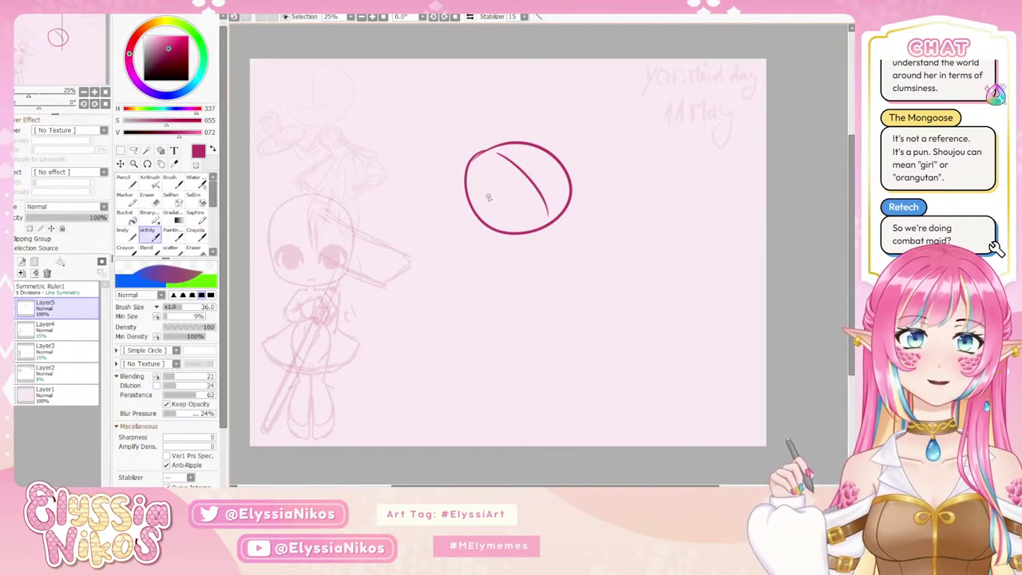
mouse_move(488, 198)
left_mouse_down()
mouse_move(555, 177)
mouse_move(543, 178)
left_mouse_up()
key("ctrl+z")
key("ctrl+z")
mouse_move(489, 208)
left_mouse_down()
mouse_move(526, 183)
mouse_move(559, 183)
left_mouse_up()
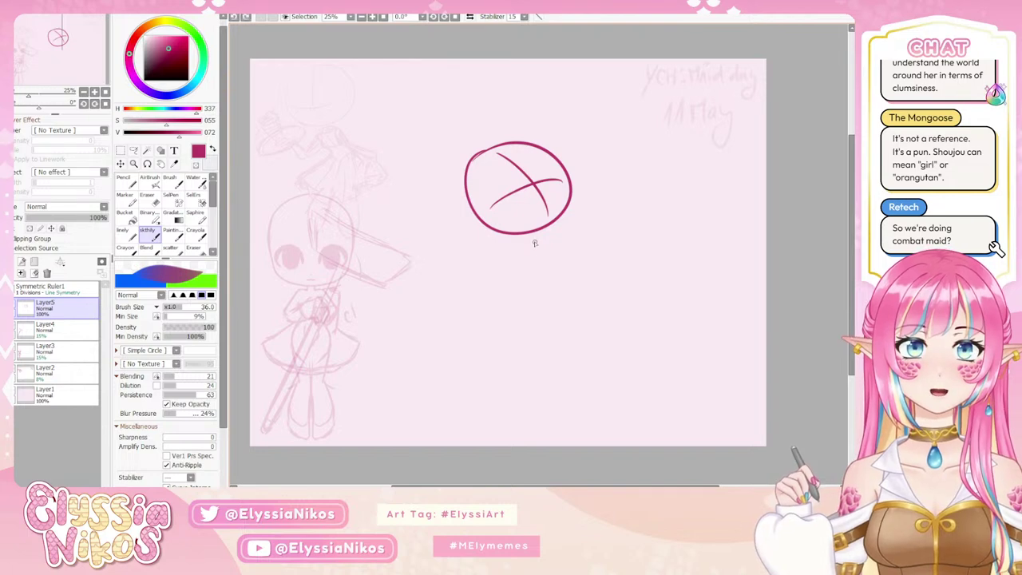
Draw a curved back line below the head and crossing diagonal lines for the hips, redrawing strokes that do not fit.
left_click_drag(534, 237, 559, 277)
left_click_drag(535, 237, 572, 284)
key("ctrl+z")
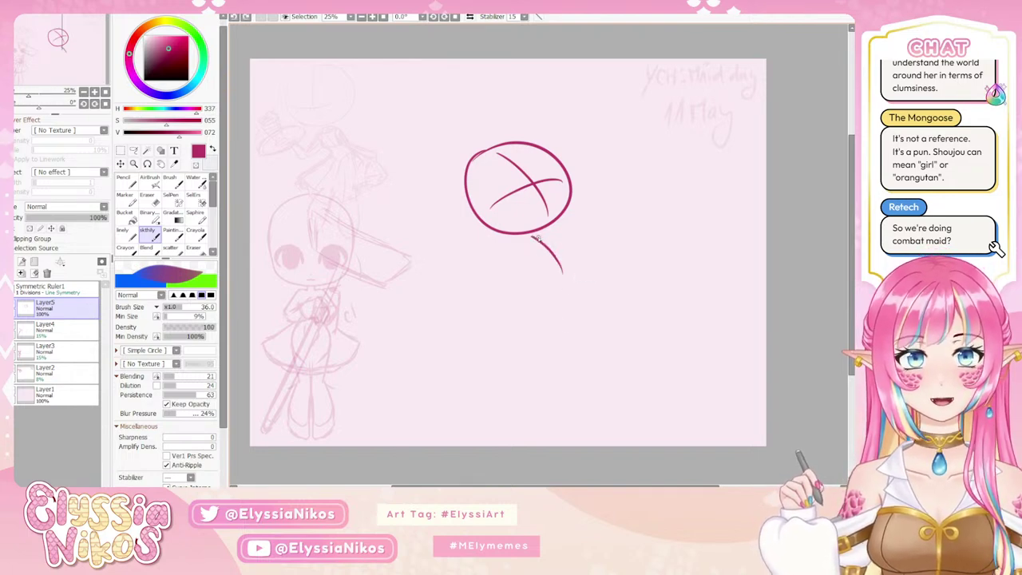
mouse_move(537, 237)
left_mouse_down()
mouse_move(563, 284)
mouse_move(530, 350)
left_mouse_up()
key("ctrl+z")
mouse_move(551, 317)
left_mouse_down()
mouse_move(517, 351)
mouse_move(488, 335)
left_mouse_up()
key("ctrl+z")
left_click_drag(544, 348, 553, 326)
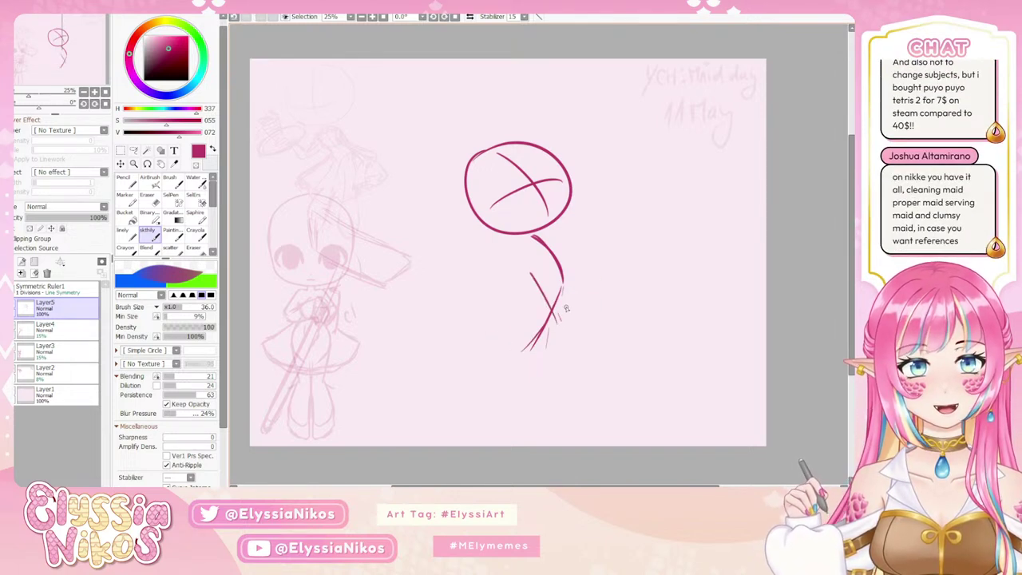
Add a short upper-leg line from the hip and a standing leg line reaching down toward the canvas's lower edge.
mouse_move(563, 291)
left_mouse_down()
mouse_move(560, 357)
mouse_move(526, 304)
mouse_move(544, 413)
left_mouse_up()
key("ctrl+z")
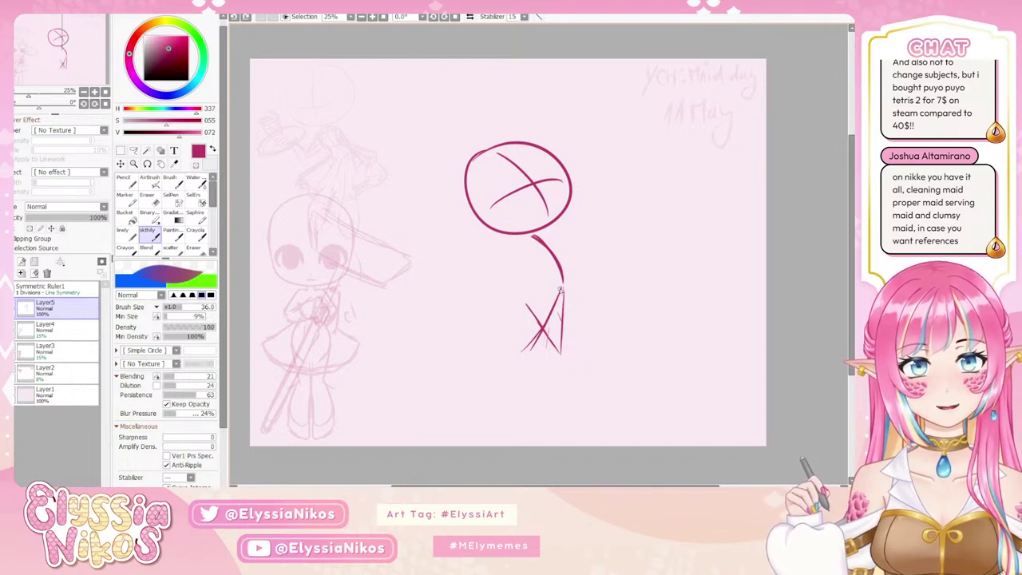
left_click_drag(542, 334, 532, 420)
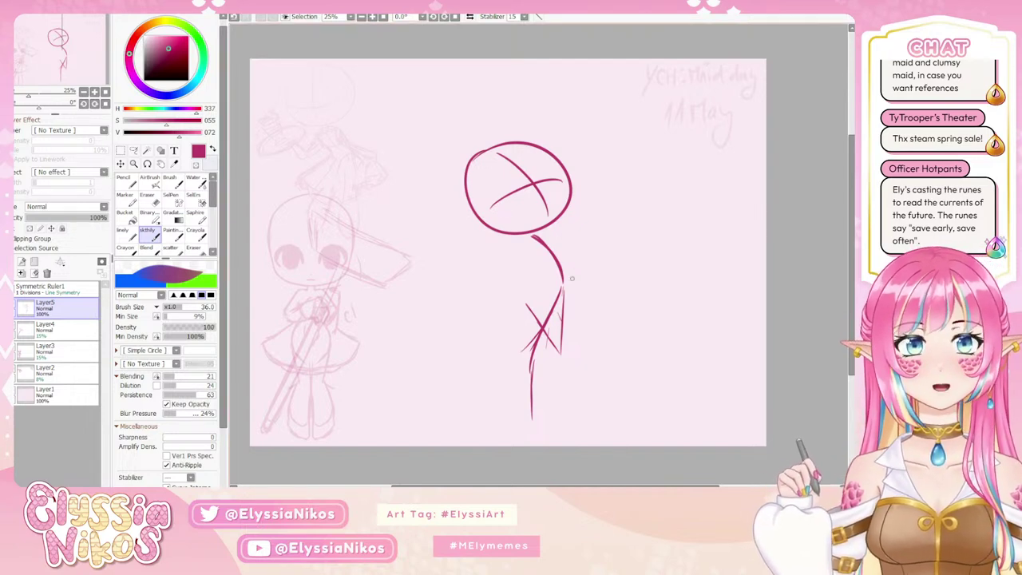
Draw the shoulder line across the top of the back curve and a horizontal upper-arm line extending outward, retrying several times.
mouse_move(562, 245)
left_mouse_down()
mouse_move(552, 229)
mouse_move(547, 245)
mouse_move(528, 216)
mouse_move(588, 228)
mouse_move(576, 218)
mouse_move(585, 199)
mouse_move(566, 213)
mouse_move(600, 184)
left_mouse_up()
key("ctrl+z")
key("ctrl+z")
key("ctrl+z")
key("ctrl+z")
key("ctrl+z")
key("ctrl+z")
key("ctrl+z")
key("ctrl+z")
key("ctrl+z")
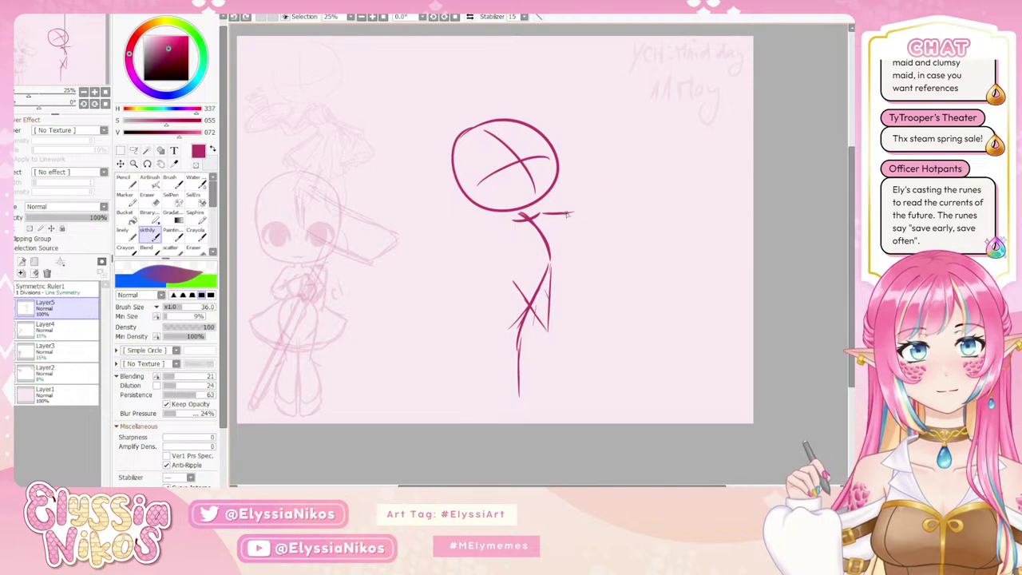
Extend the raised forearm upward and sketch a flat oval serving tray balanced on its end.
mouse_move(567, 214)
left_mouse_down()
mouse_move(606, 190)
mouse_move(645, 189)
mouse_move(575, 183)
mouse_move(675, 188)
left_mouse_up()
key("ctrl+z")
key("ctrl+z")
key("ctrl+z")
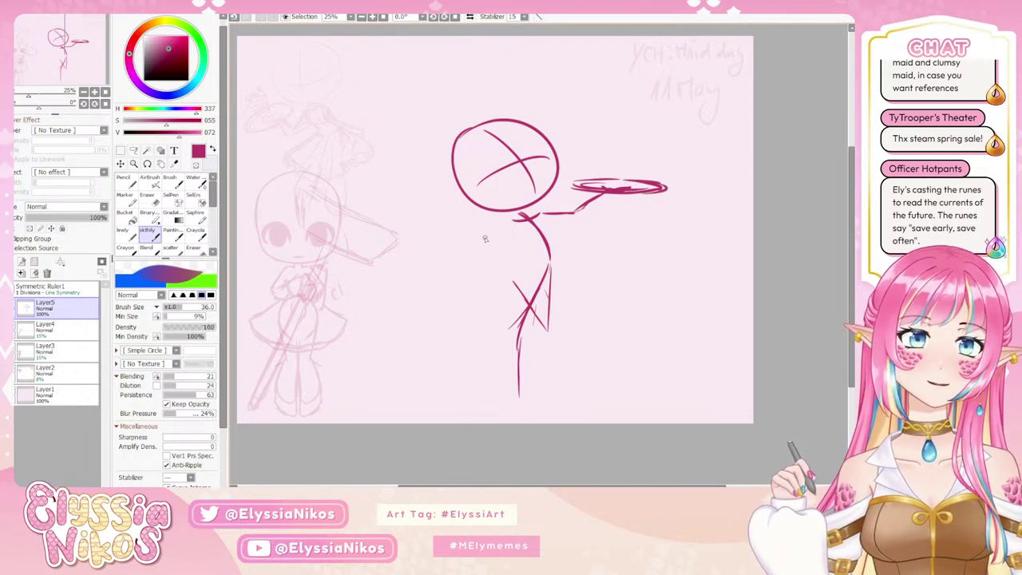
Draw the other arm as a bent line hanging outward from the shoulder, redrawing it until it fits.
left_click_drag(508, 228, 471, 297)
key("ctrl+z")
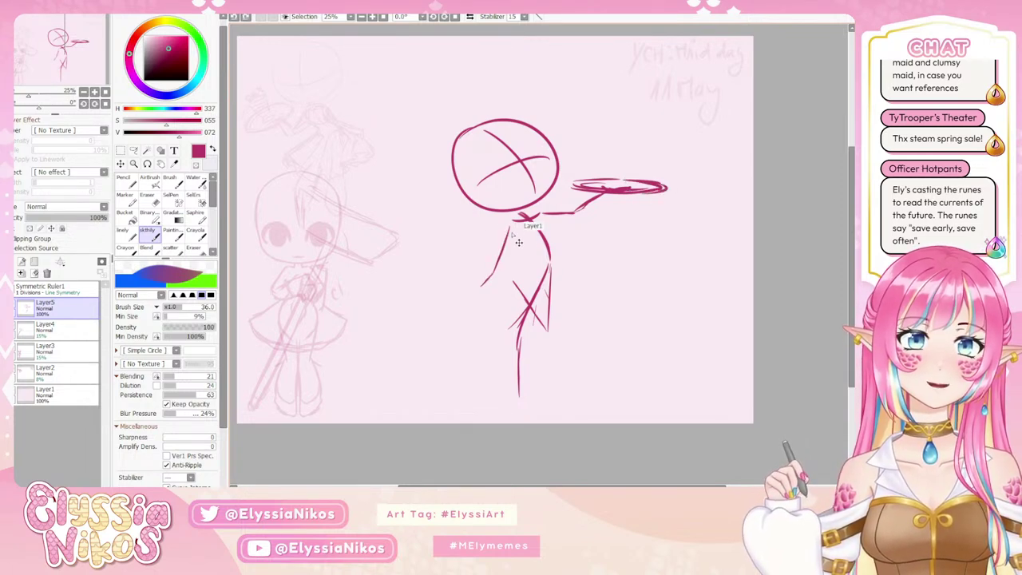
key("ctrl+z")
left_click_drag(519, 220, 476, 275)
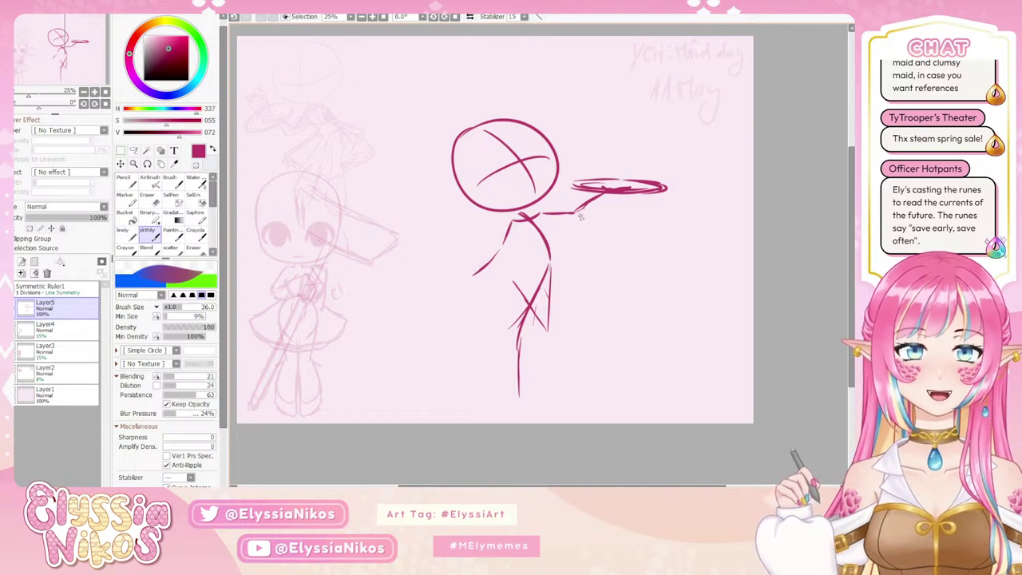
Sketch the chest outline between the shoulders and the waist, undoing strokes that do not fit.
key("ctrl+z")
mouse_move(517, 224)
left_mouse_down()
mouse_move(537, 240)
mouse_move(524, 238)
mouse_move(551, 230)
mouse_move(537, 244)
left_mouse_up()
key("ctrl+z")
key("ctrl+z")
key("ctrl+z")
key("ctrl+z")
key("ctrl+z")
key("ctrl+z")
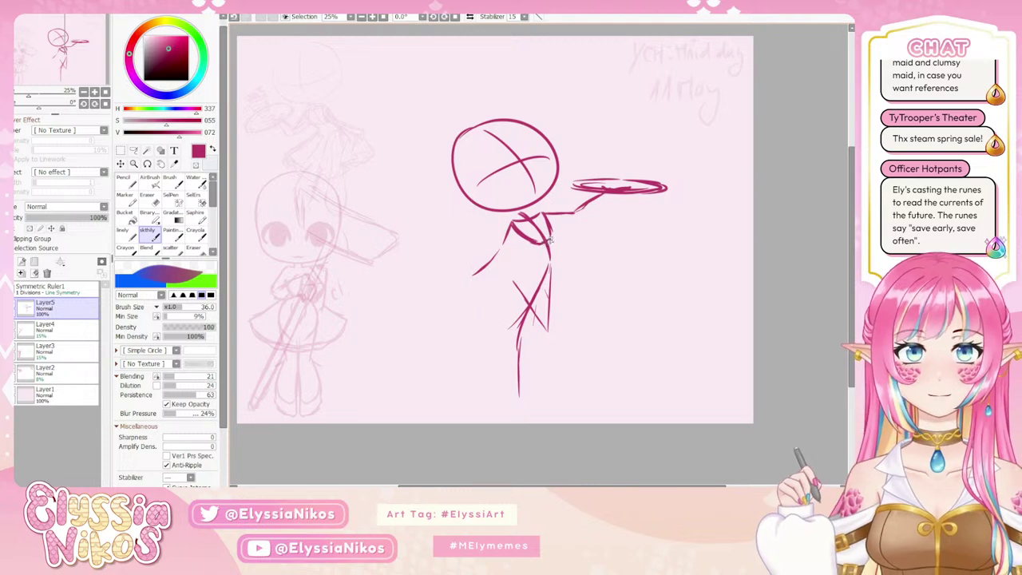
Outline the waist and the hip and thigh on the tray side of the figure, redrawing the side curve.
mouse_move(552, 278)
left_mouse_down()
mouse_move(556, 254)
mouse_move(524, 253)
mouse_move(546, 260)
mouse_move(529, 251)
mouse_move(543, 271)
left_mouse_up()
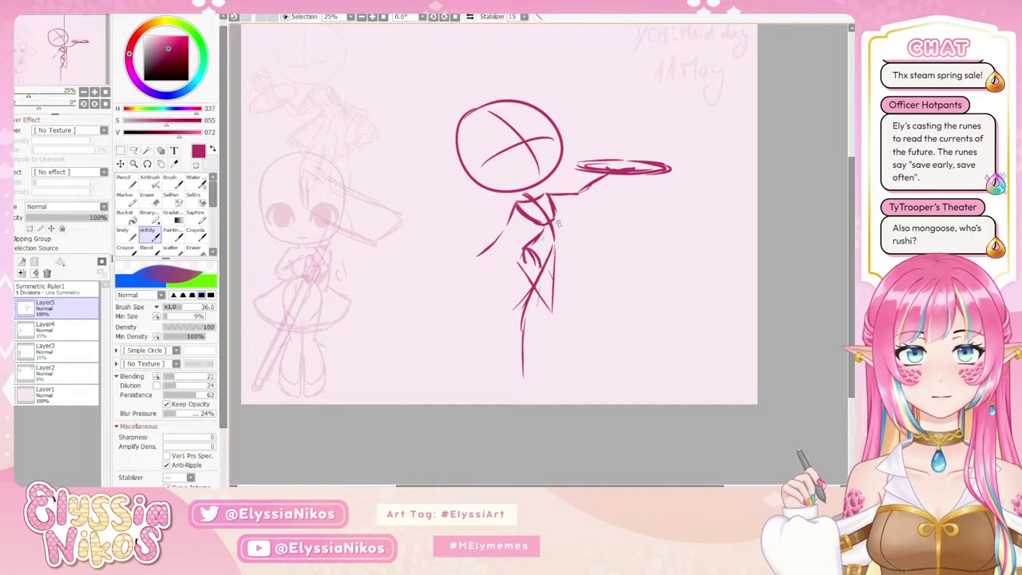
key("ctrl+z")
mouse_move(554, 221)
left_mouse_down()
mouse_move(533, 239)
mouse_move(562, 240)
mouse_move(559, 296)
left_mouse_up()
key("ctrl+z")
key("ctrl+z")
left_click_drag(566, 250, 555, 310)
left_click_drag(562, 284, 550, 305)
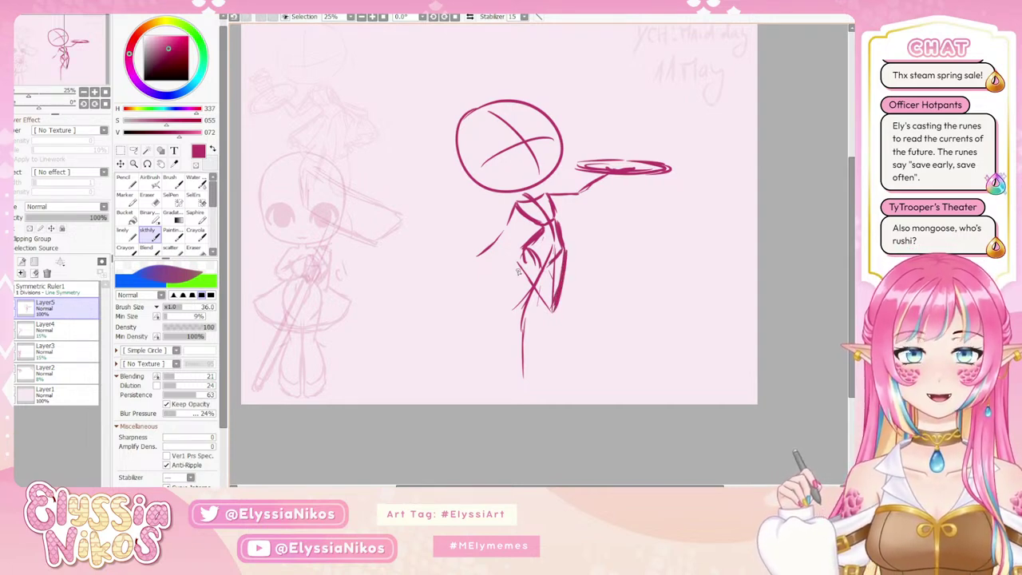
Outline the other thigh with lines from the hip down to the knee.
mouse_move(517, 260)
left_mouse_down()
mouse_move(512, 307)
mouse_move(514, 291)
mouse_move(522, 307)
left_mouse_up()
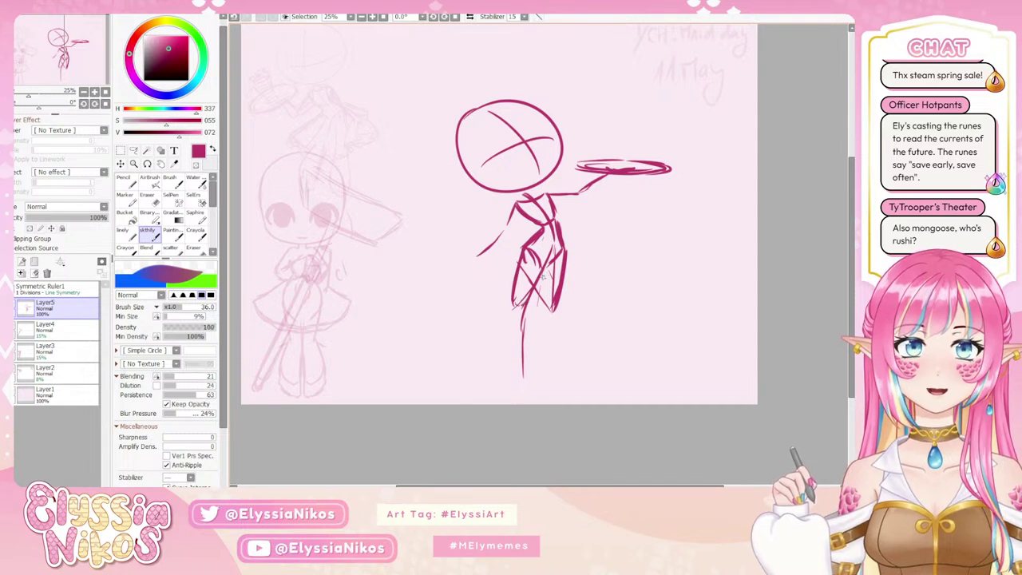
left_click_drag(549, 266, 523, 316)
left_click_drag(519, 259, 513, 308)
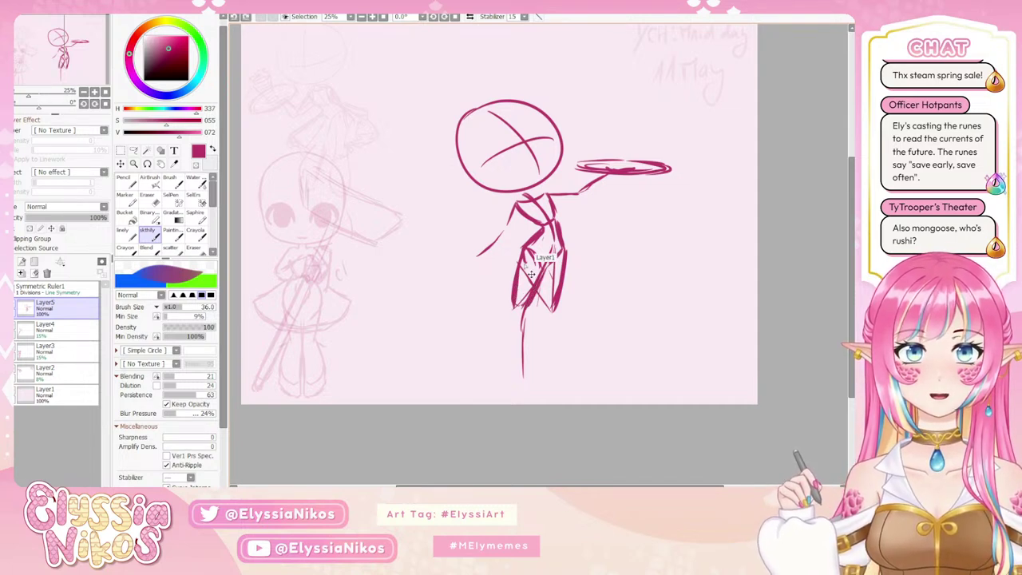
key("ctrl+z")
Outline the standing leg's lower part down to a closed foot end, and round off the tray-side thigh at the knee.
mouse_move(519, 268)
left_mouse_down()
mouse_move(515, 306)
mouse_move(531, 297)
mouse_move(501, 344)
left_mouse_up()
key("ctrl+z")
key("ctrl+z")
mouse_move(513, 304)
left_mouse_down()
mouse_move(498, 385)
mouse_move(530, 386)
left_mouse_up()
key("ctrl+z")
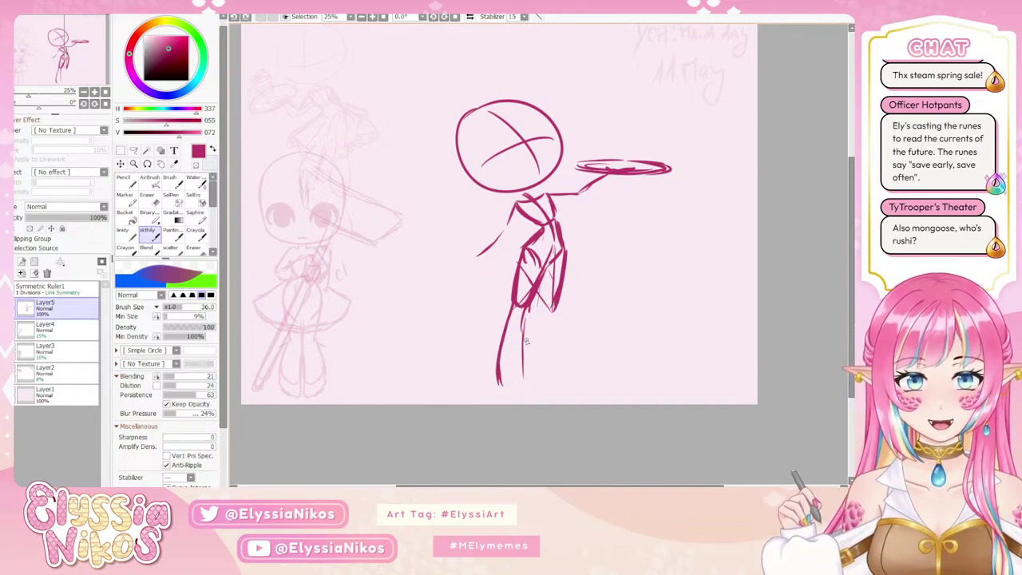
left_click_drag(524, 312, 538, 386)
mouse_move(501, 379)
left_mouse_down()
mouse_move(515, 389)
mouse_move(533, 384)
left_mouse_up()
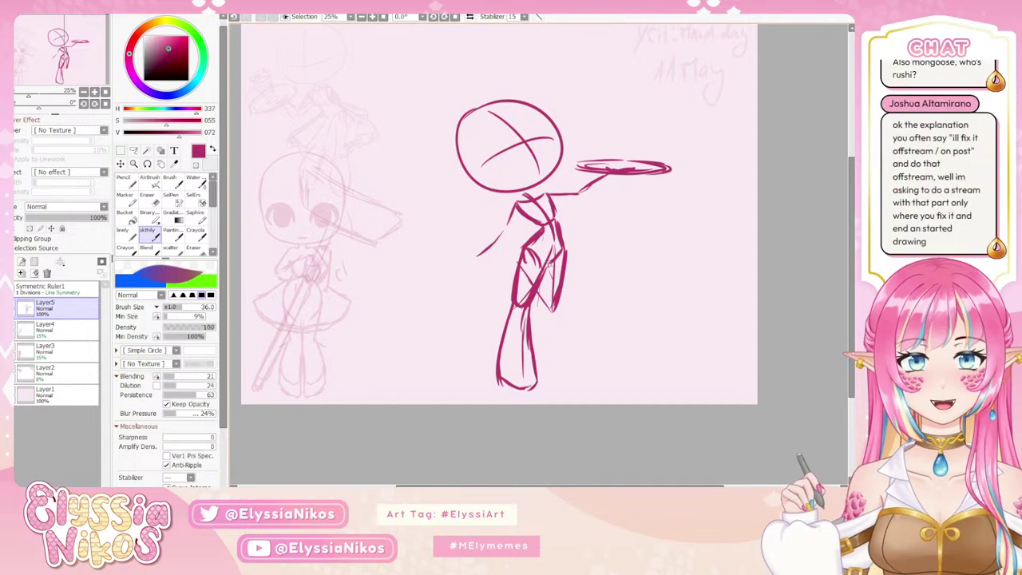
mouse_move(541, 280)
left_mouse_down()
mouse_move(547, 310)
mouse_move(559, 302)
left_mouse_up()
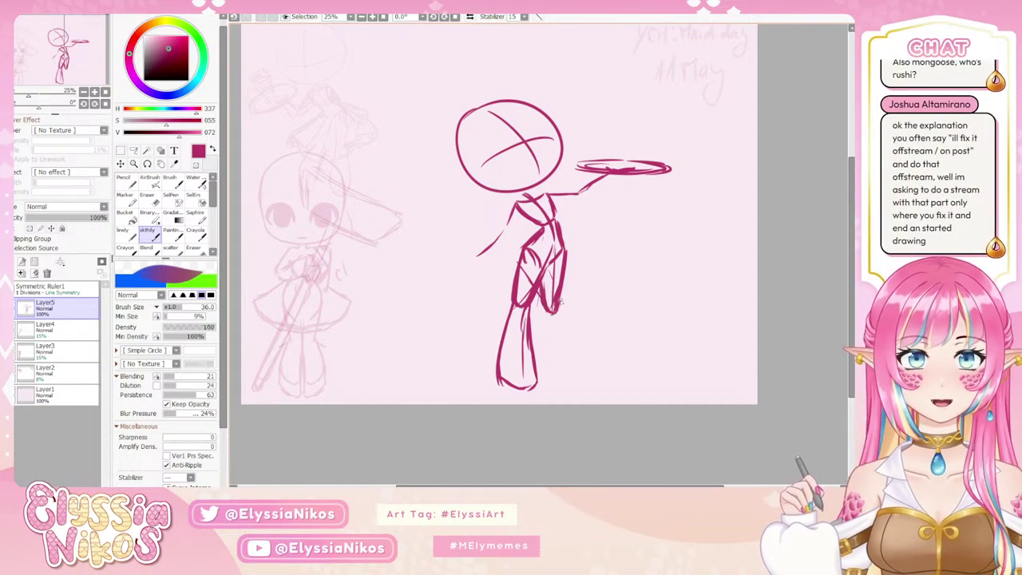
mouse_move(512, 251)
left_mouse_down()
mouse_move(494, 287)
mouse_move(515, 293)
left_mouse_up()
key("ctrl+z")
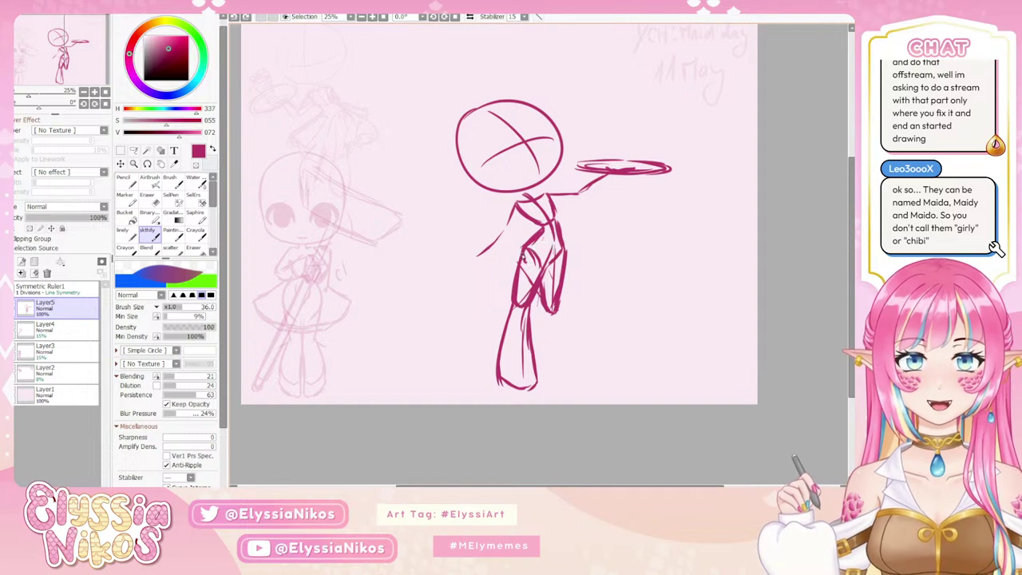
mouse_move(518, 252)
left_mouse_down()
mouse_move(501, 281)
mouse_move(507, 295)
left_mouse_up()
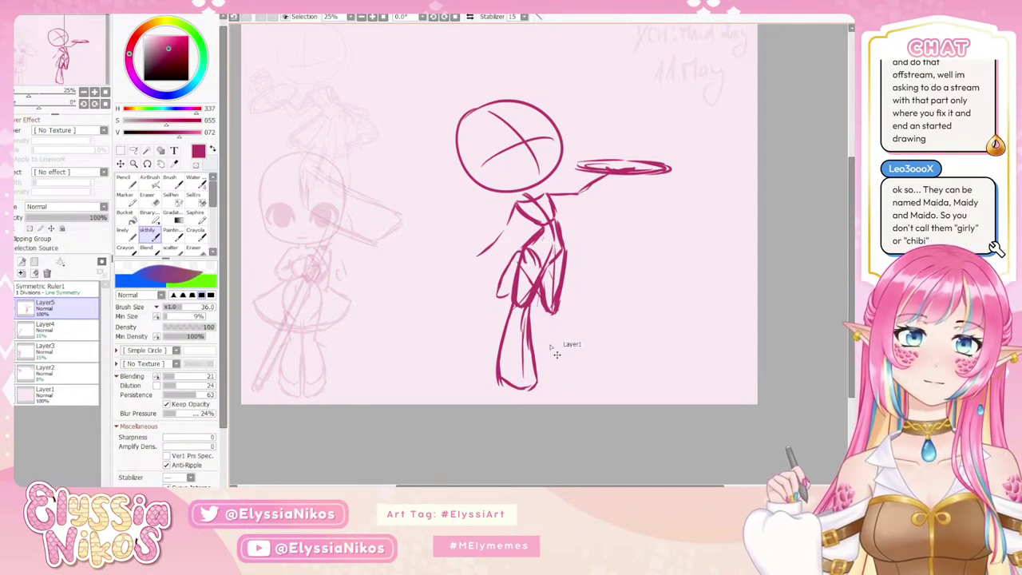
key("ctrl+z")
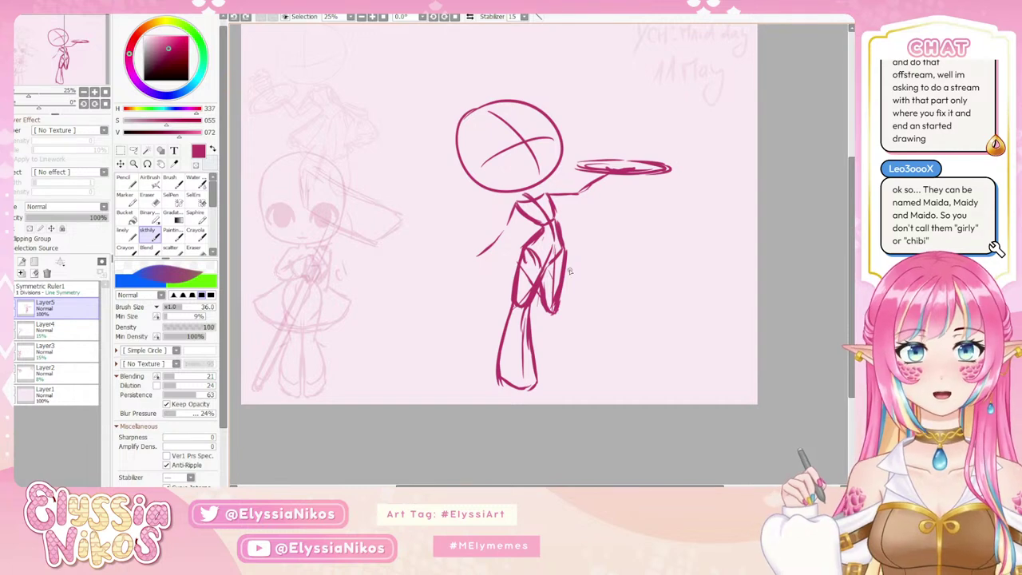
Erase the tray-side thigh and try a leg kicked out sideways under the tray, with a small foot shape beyond its end.
key("e")
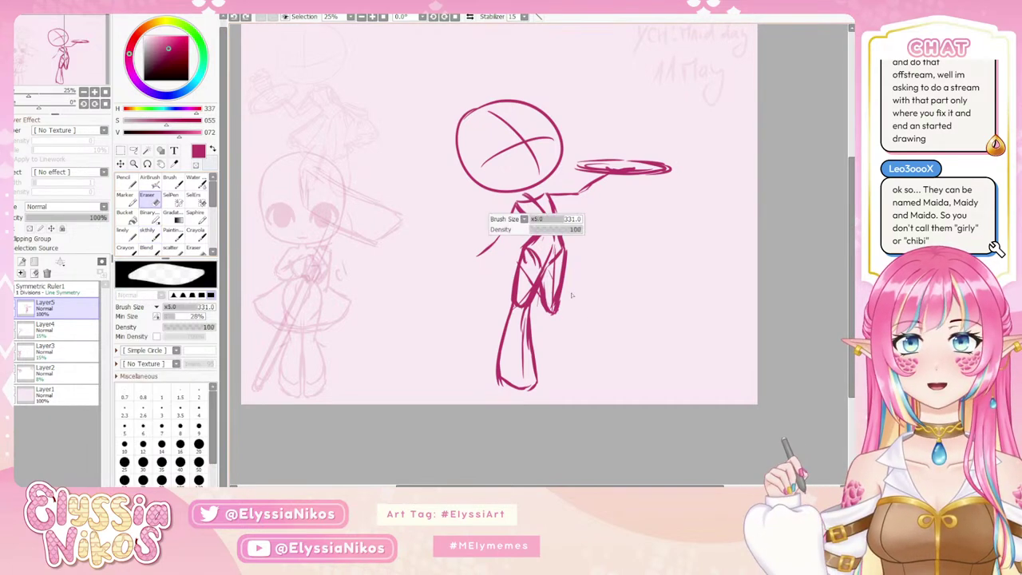
mouse_move(571, 296)
left_mouse_down()
mouse_move(573, 269)
mouse_move(546, 294)
mouse_move(553, 321)
left_mouse_up()
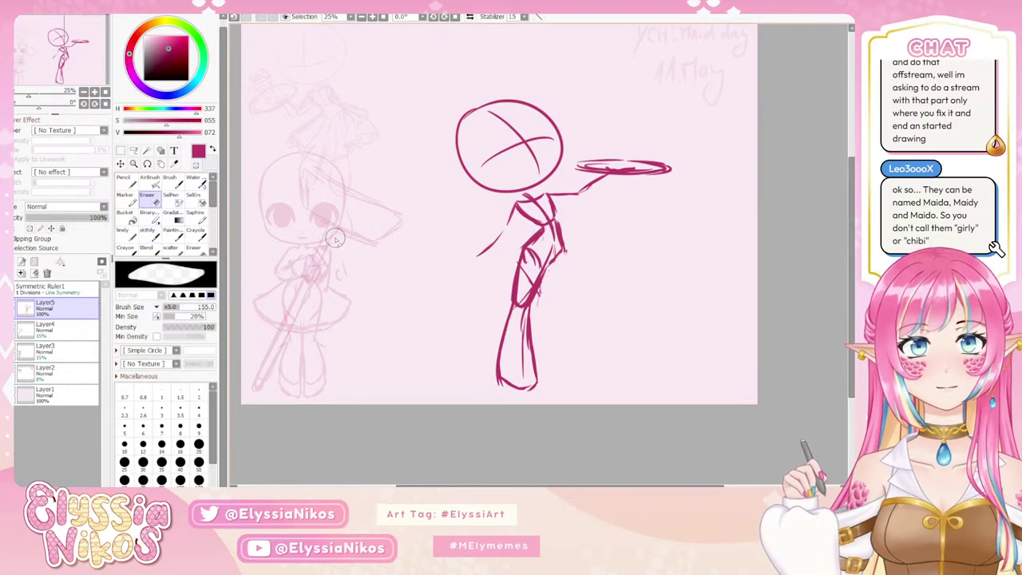
key("e")
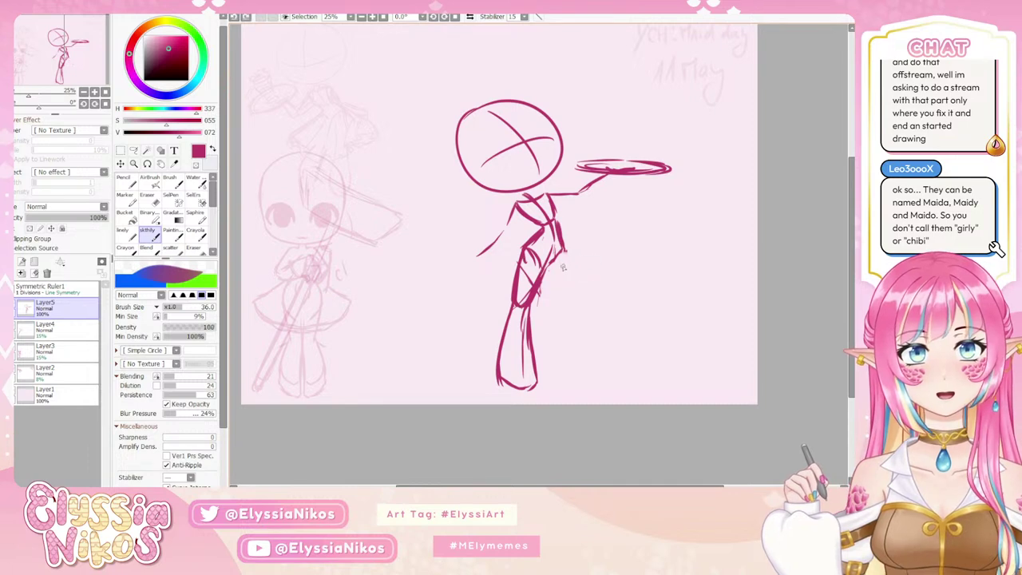
mouse_move(563, 268)
left_mouse_down()
mouse_move(604, 298)
mouse_move(643, 295)
mouse_move(683, 265)
mouse_move(615, 313)
mouse_move(653, 318)
left_mouse_up()
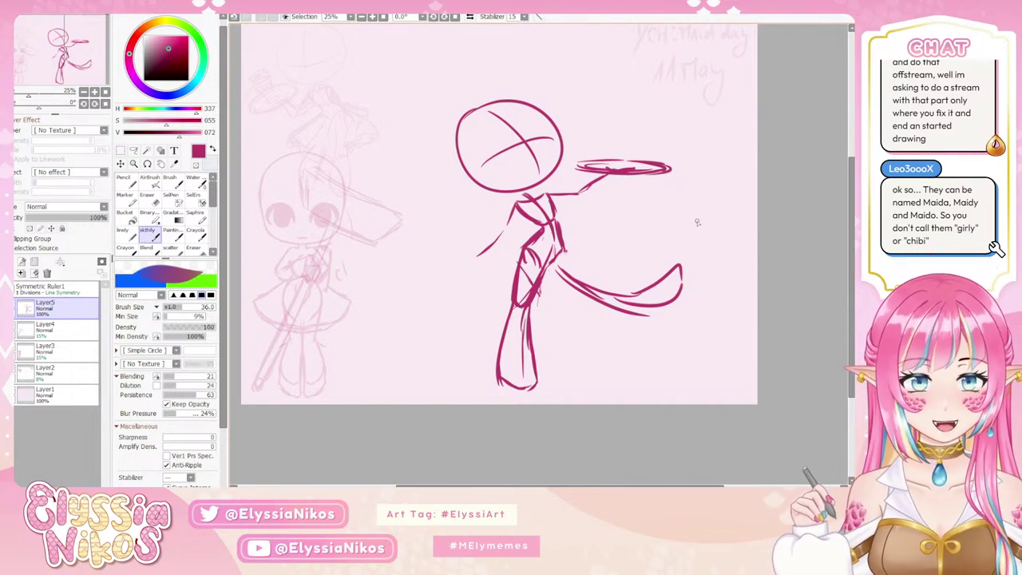
mouse_move(684, 219)
left_mouse_down()
mouse_move(692, 254)
mouse_move(722, 214)
mouse_move(717, 228)
mouse_move(682, 241)
mouse_move(723, 212)
left_mouse_up()
key("ctrl+z")
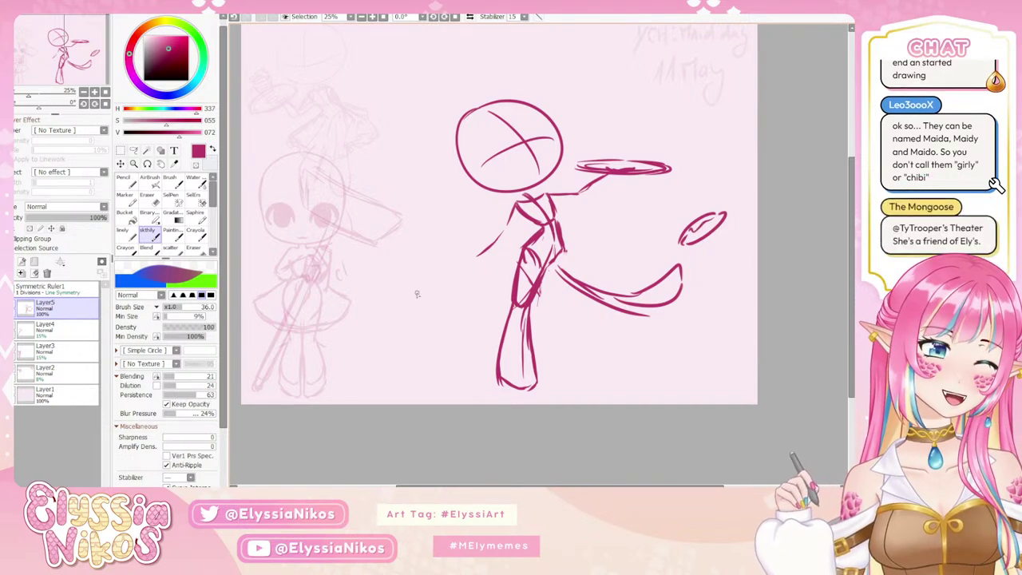
Erase the kicked-out leg and its foot shape, and strengthen the line from the waist over the hip away from the tray.
left_click(153, 198)
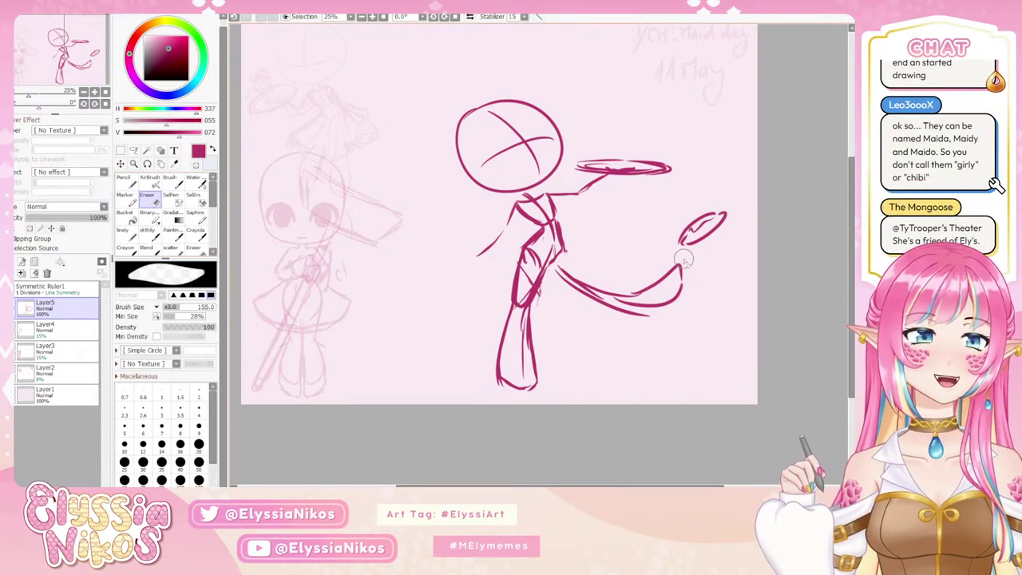
left_click_drag(736, 250, 751, 251)
mouse_move(722, 253)
left_mouse_down()
mouse_move(662, 277)
mouse_move(623, 363)
mouse_move(539, 324)
mouse_move(591, 283)
mouse_move(658, 299)
mouse_move(635, 276)
left_mouse_up()
left_click(150, 233)
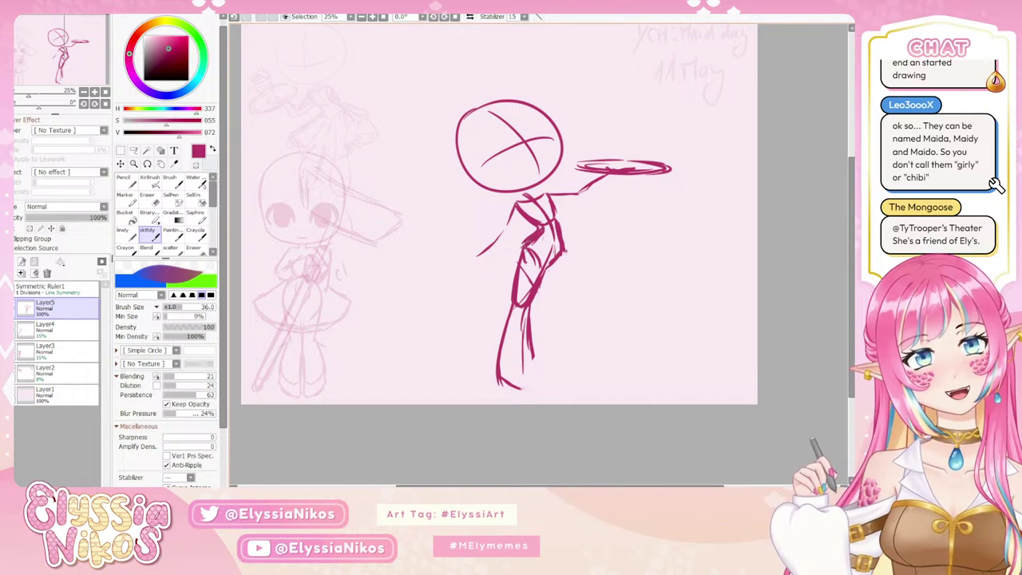
left_click_drag(528, 235, 511, 286)
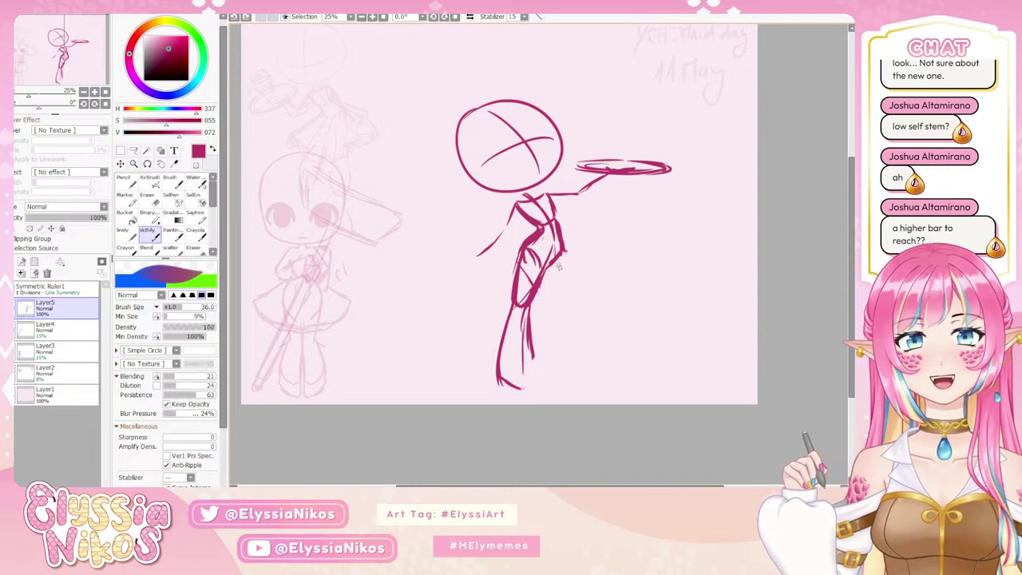
Sketch the tray-side leg from the hip down past the knee, undoing the lines whose angle does not fit.
left_click_drag(560, 266, 615, 375)
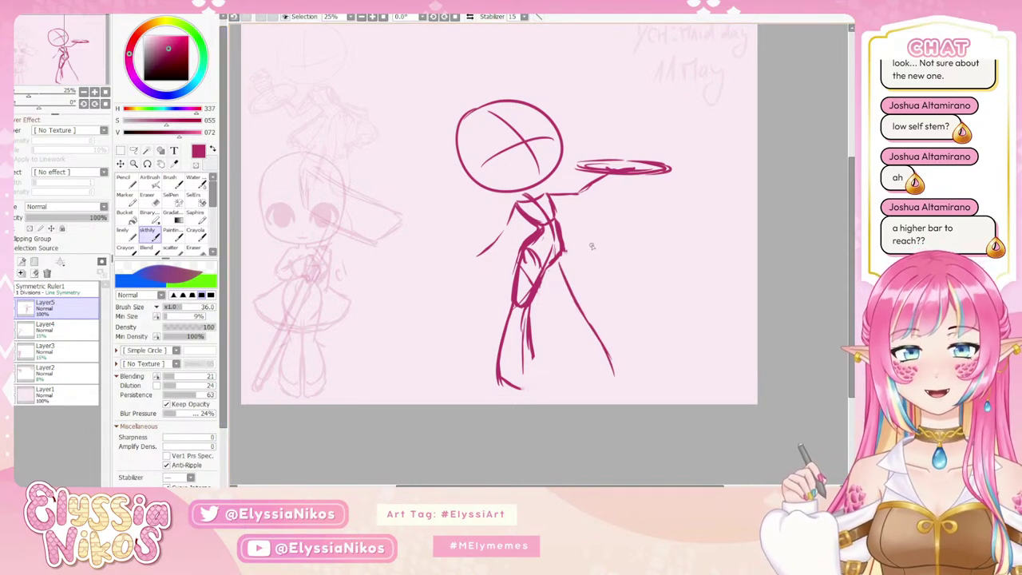
key("ctrl+z")
mouse_move(561, 260)
left_mouse_down()
mouse_move(562, 297)
mouse_move(547, 321)
left_mouse_up()
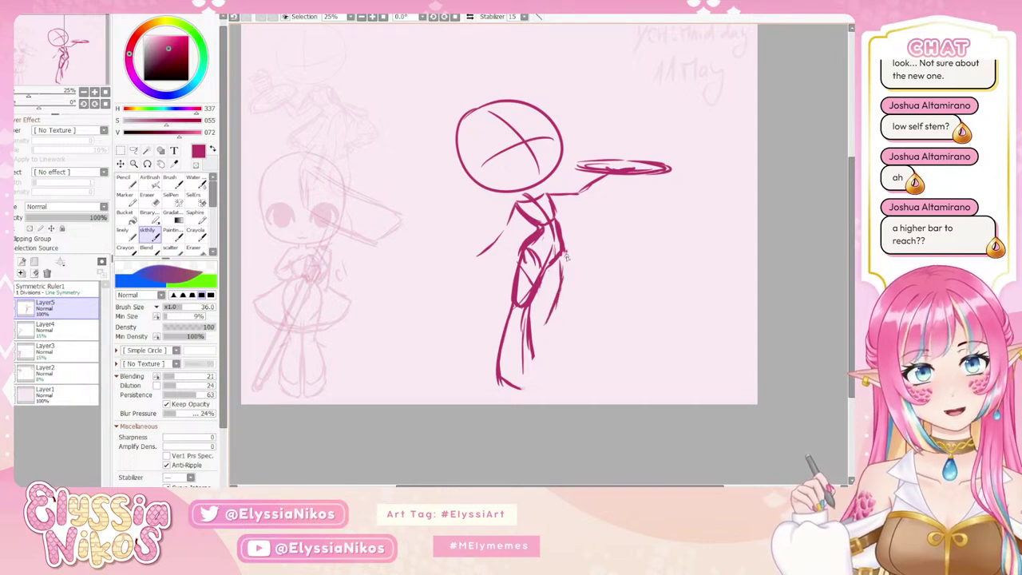
mouse_move(566, 255)
left_mouse_down()
mouse_move(542, 302)
mouse_move(549, 294)
mouse_move(553, 358)
left_mouse_up()
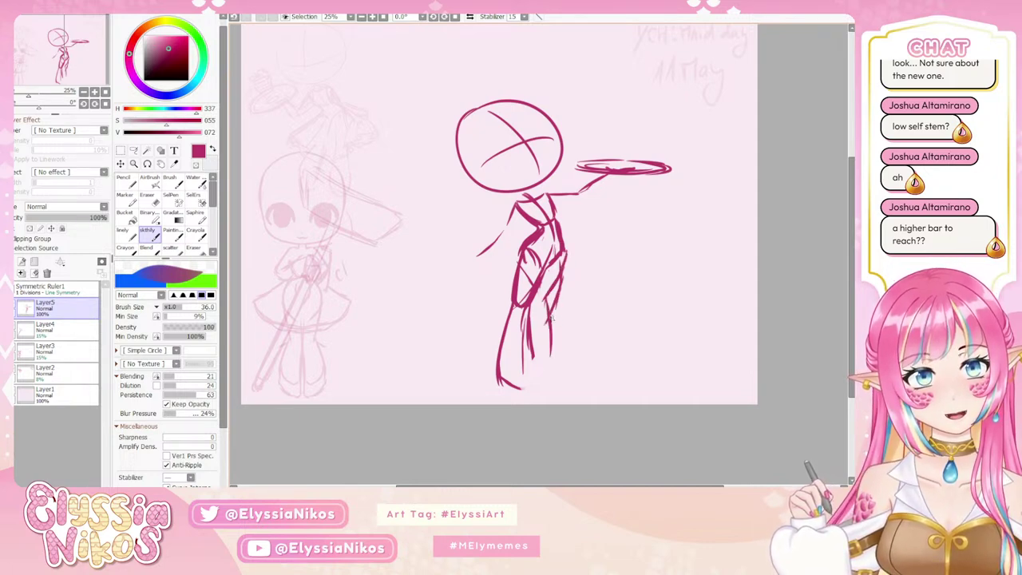
key("ctrl+z")
key("ctrl+z")
left_click_drag(546, 295, 568, 363)
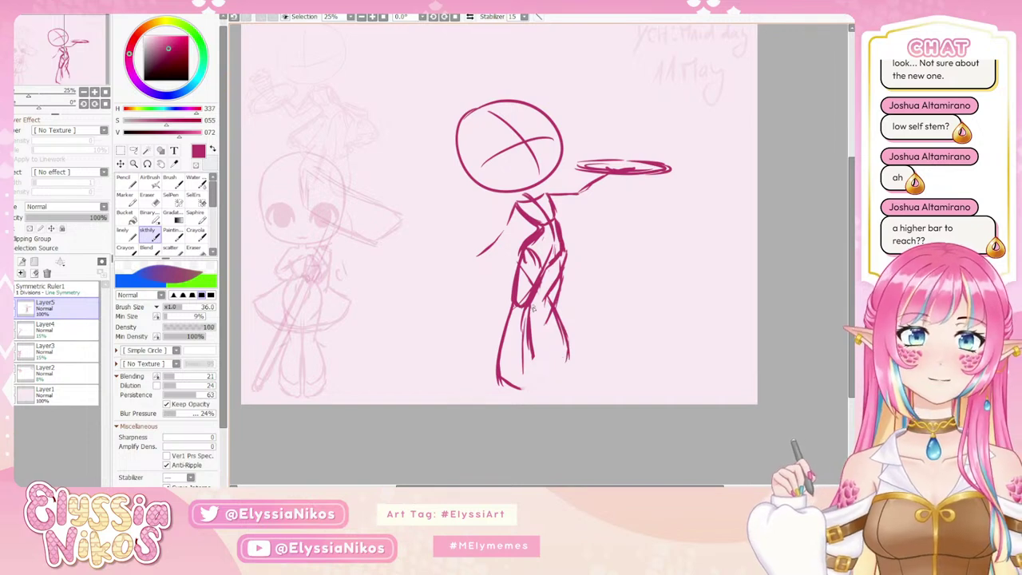
Redraw the tray-side hip and thigh with a fuller curve, and erase the overlapping lines at the thigh and across the torso.
left_click_drag(545, 264, 527, 297)
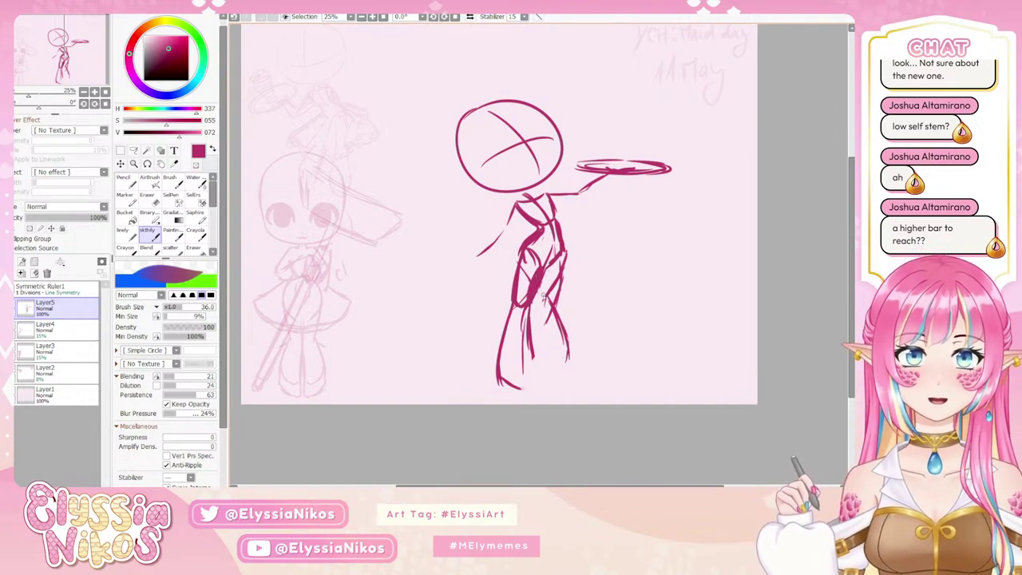
left_click_drag(565, 250, 554, 284)
key("ctrl+z")
mouse_move(563, 239)
left_mouse_down()
mouse_move(567, 273)
mouse_move(529, 260)
mouse_move(532, 301)
mouse_move(569, 261)
mouse_move(549, 276)
left_mouse_up()
left_click(149, 199)
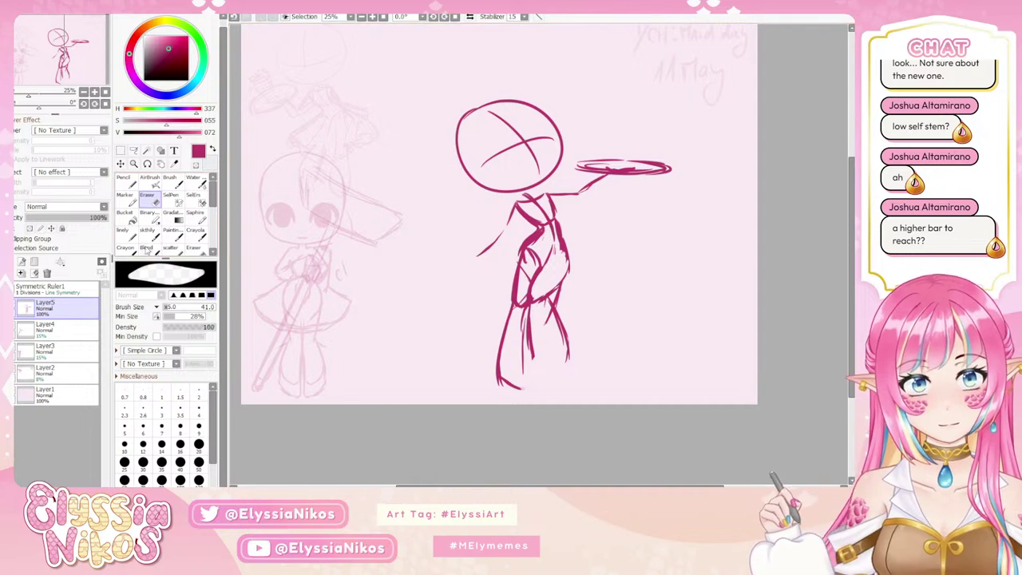
left_click(150, 231)
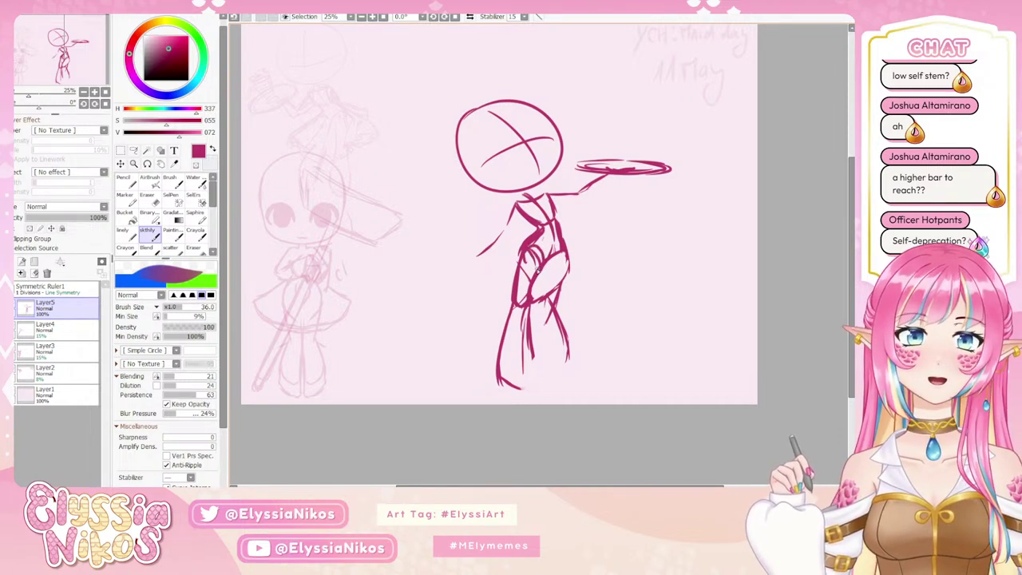
key("e")
mouse_move(526, 210)
left_mouse_down()
mouse_move(546, 228)
mouse_move(522, 206)
mouse_move(543, 227)
mouse_move(533, 214)
mouse_move(543, 233)
mouse_move(535, 241)
mouse_move(550, 206)
mouse_move(561, 249)
mouse_move(559, 220)
left_mouse_up()
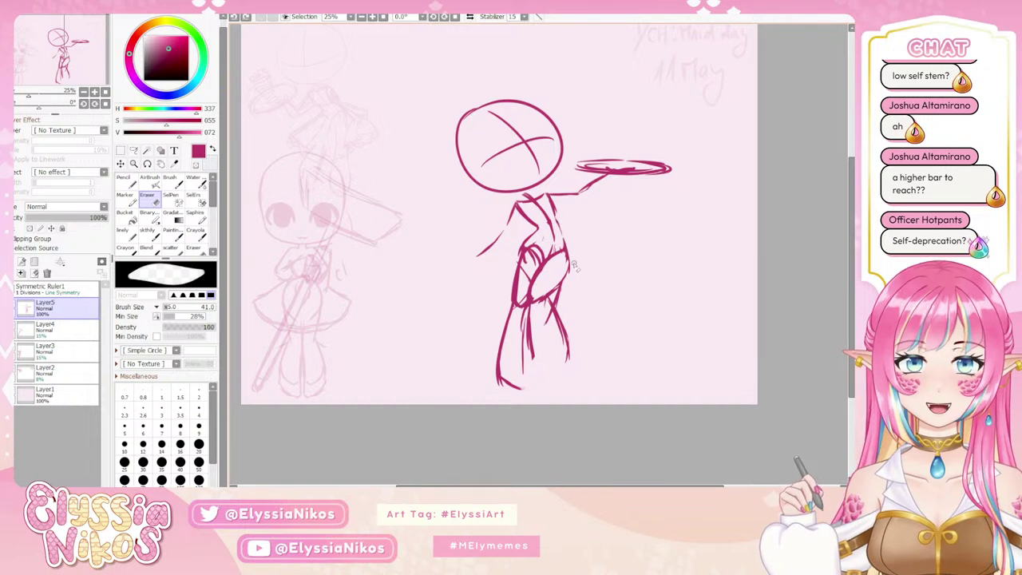
Outline the tray-side lower leg from the knee down to a closed, rounded foot end.
left_click(148, 232)
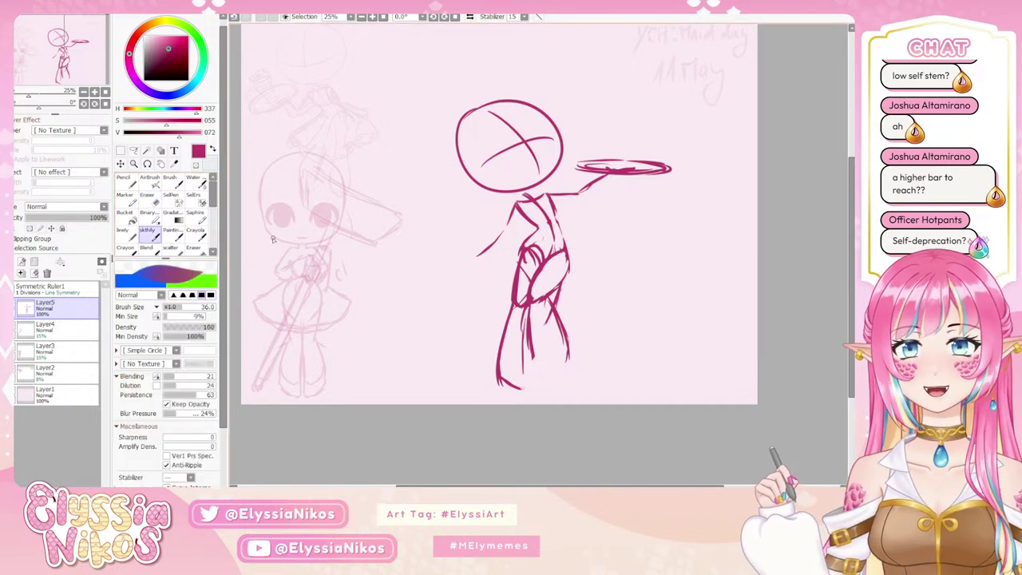
mouse_move(525, 296)
left_mouse_down()
mouse_move(536, 368)
mouse_move(559, 369)
left_mouse_up()
key("ctrl+z")
mouse_move(559, 289)
left_mouse_down()
mouse_move(532, 309)
mouse_move(537, 344)
left_mouse_up()
mouse_move(532, 306)
left_mouse_down()
mouse_move(530, 351)
mouse_move(548, 367)
mouse_move(539, 375)
mouse_move(567, 350)
left_mouse_up()
key("ctrl+z")
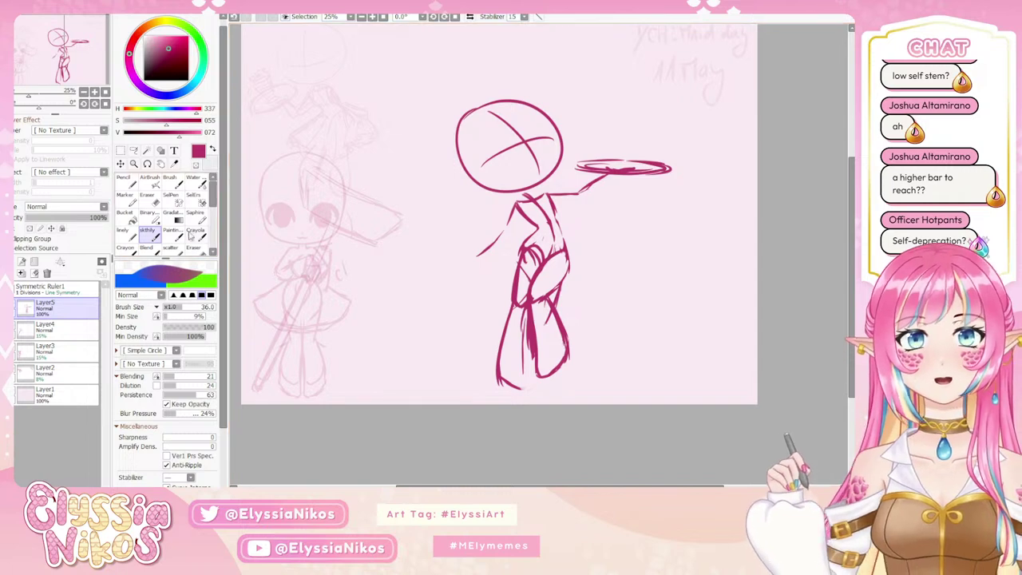
Erase the leg away from the tray and redraw it with a rounded thigh and a wide, outward-angled lower leg with a closed foot end.
key("e")
mouse_move(519, 289)
left_mouse_down()
mouse_move(524, 262)
mouse_move(512, 366)
mouse_move(519, 310)
mouse_move(529, 365)
mouse_move(523, 319)
mouse_move(502, 351)
left_mouse_up()
left_click(149, 232)
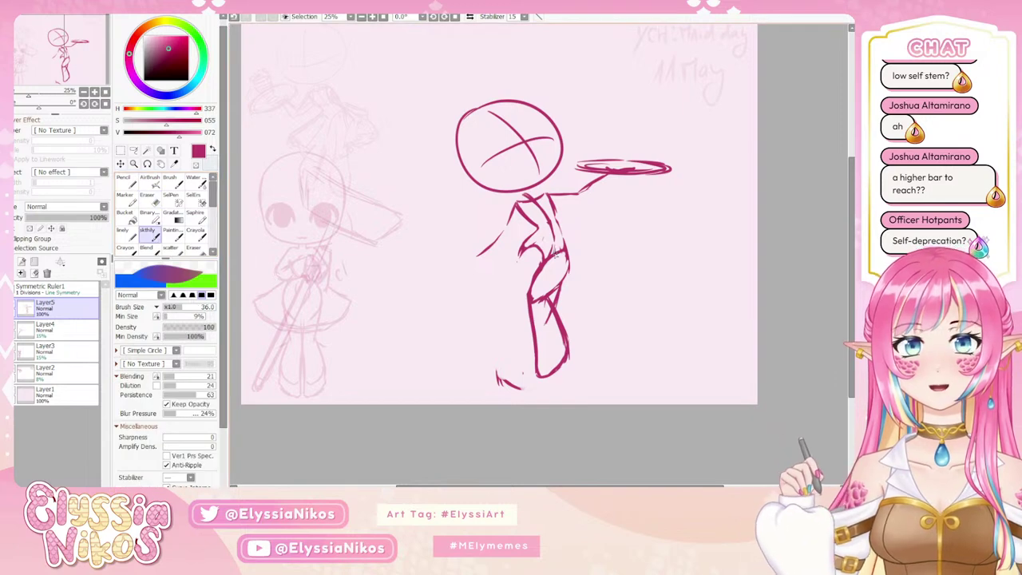
left_click_drag(510, 290, 522, 249)
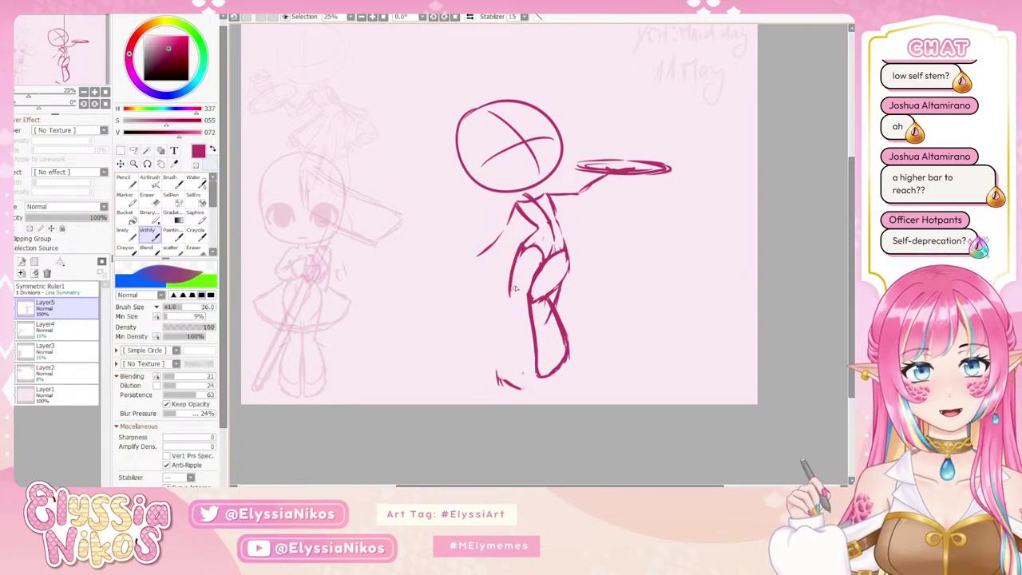
left_click_drag(512, 298, 477, 367)
key("ctrl+z")
key("ctrl+z")
key("ctrl+z")
key("ctrl+z")
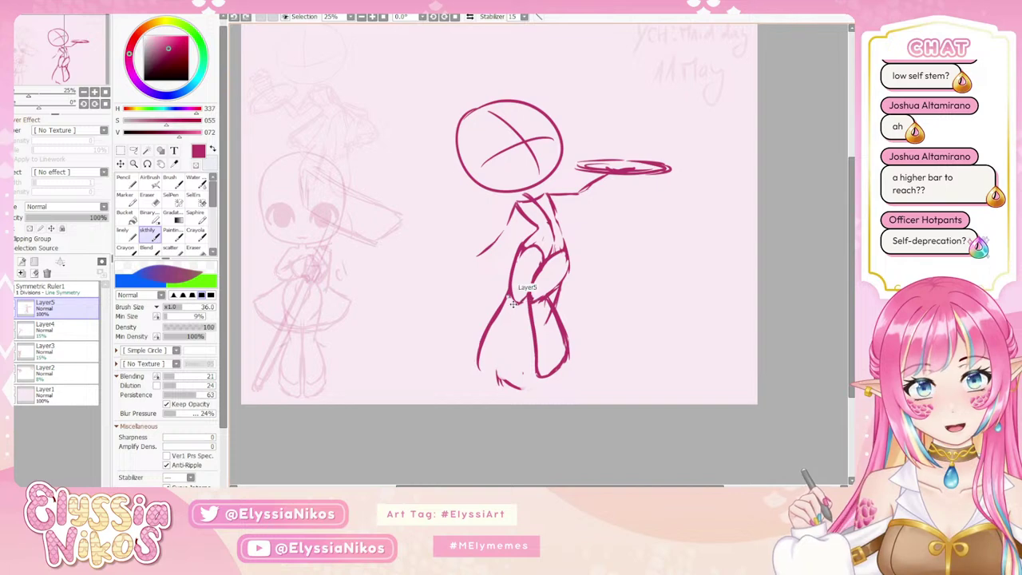
mouse_move(509, 291)
left_mouse_down()
mouse_move(479, 353)
mouse_move(481, 326)
mouse_move(511, 380)
left_mouse_up()
mouse_move(522, 315)
left_mouse_down()
mouse_move(515, 370)
mouse_move(499, 379)
mouse_move(477, 360)
mouse_move(494, 385)
left_mouse_up()
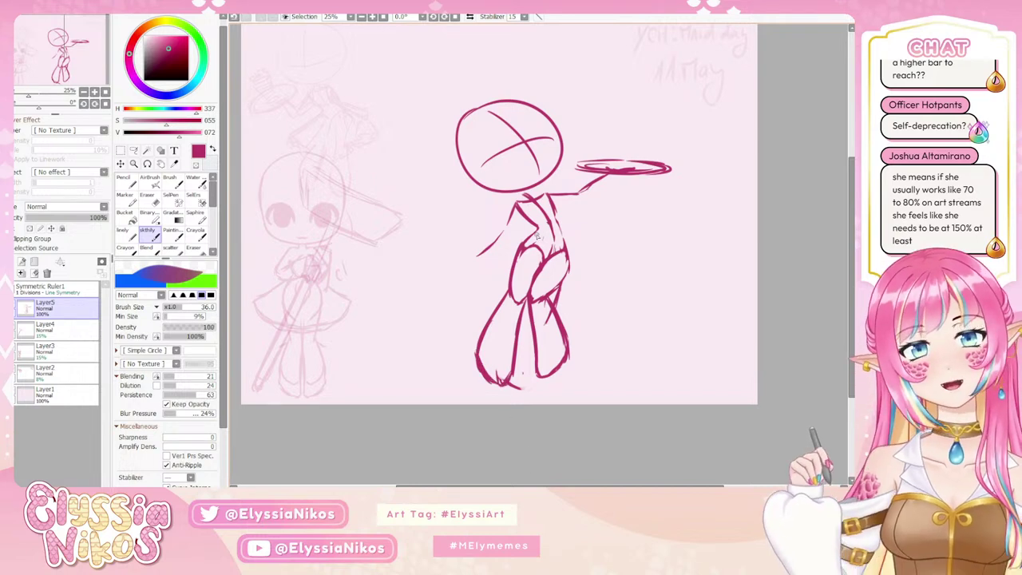
Clean up the tray-side hip with the Eraser and redraw its outer curve down the thigh.
key("e")
left_click_drag(588, 230, 579, 234)
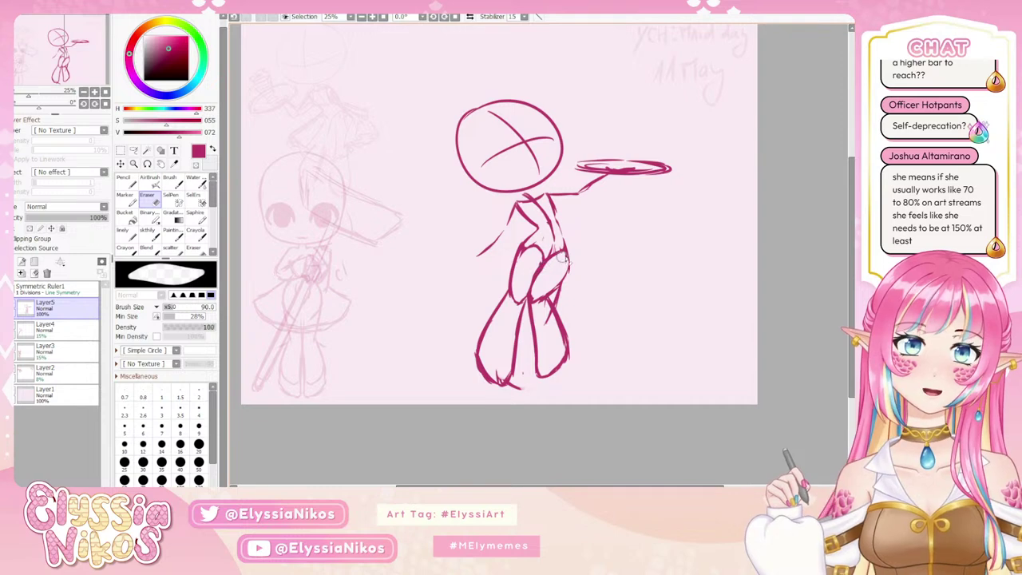
left_click(148, 231)
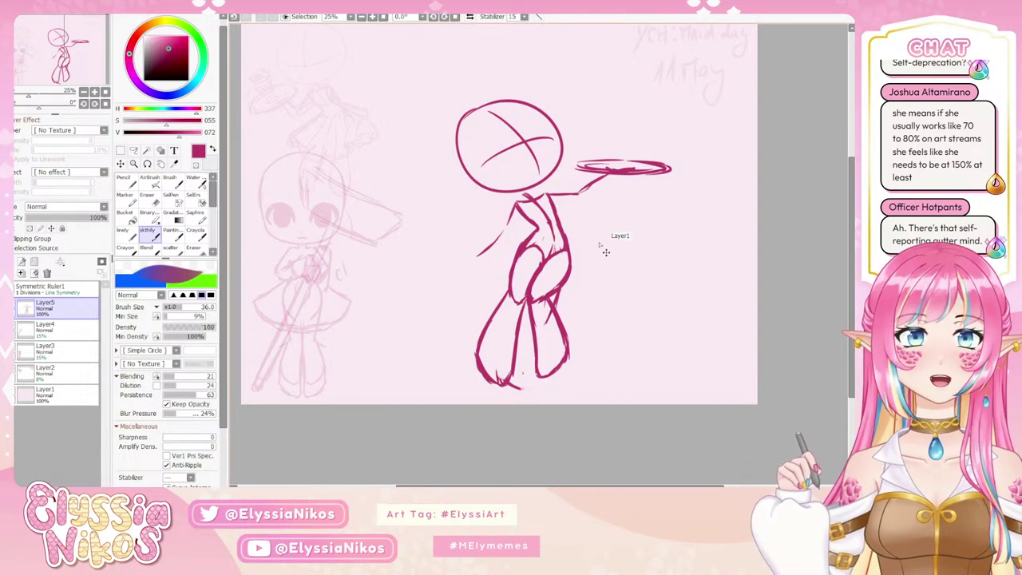
left_click_drag(606, 252, 670, 249)
mouse_move(558, 249)
left_mouse_down()
mouse_move(519, 279)
mouse_move(503, 367)
left_mouse_up()
key("ctrl+z")
Erase the torso and both legs, keeping only the head, shoulders, arms and tray.
left_click(150, 203)
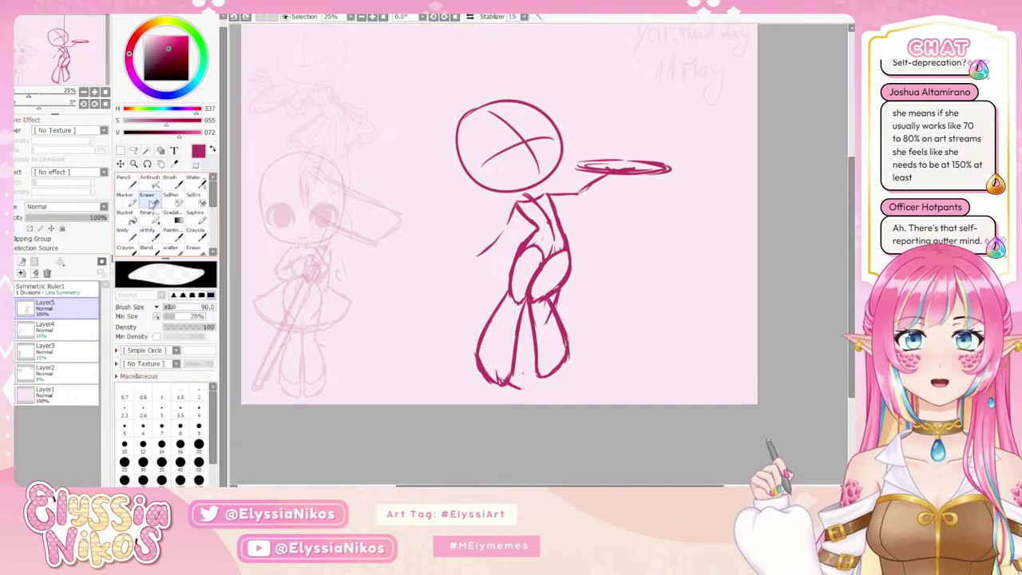
left_click_drag(523, 306, 570, 307)
mouse_move(519, 287)
left_mouse_down()
mouse_move(515, 330)
mouse_move(545, 290)
mouse_move(559, 357)
mouse_move(552, 293)
mouse_move(519, 293)
left_mouse_up()
mouse_move(541, 234)
left_mouse_down()
mouse_move(536, 264)
mouse_move(555, 247)
left_mouse_up()
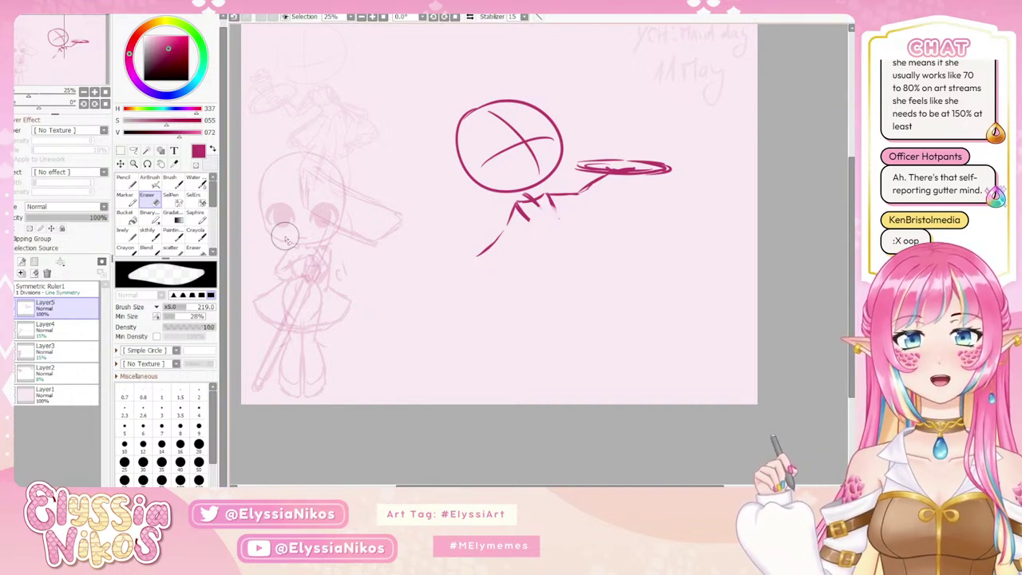
Sketch a rounded chest curve between the shoulders and trim it with the Eraser.
left_click(148, 231)
mouse_move(539, 226)
left_mouse_down("ctrl+alt")
mouse_move(518, 208)
mouse_move(545, 231)
mouse_move(544, 205)
left_mouse_up("ctrl+alt")
key("ctrl+z")
key("ctrl+z")
left_click(152, 200)
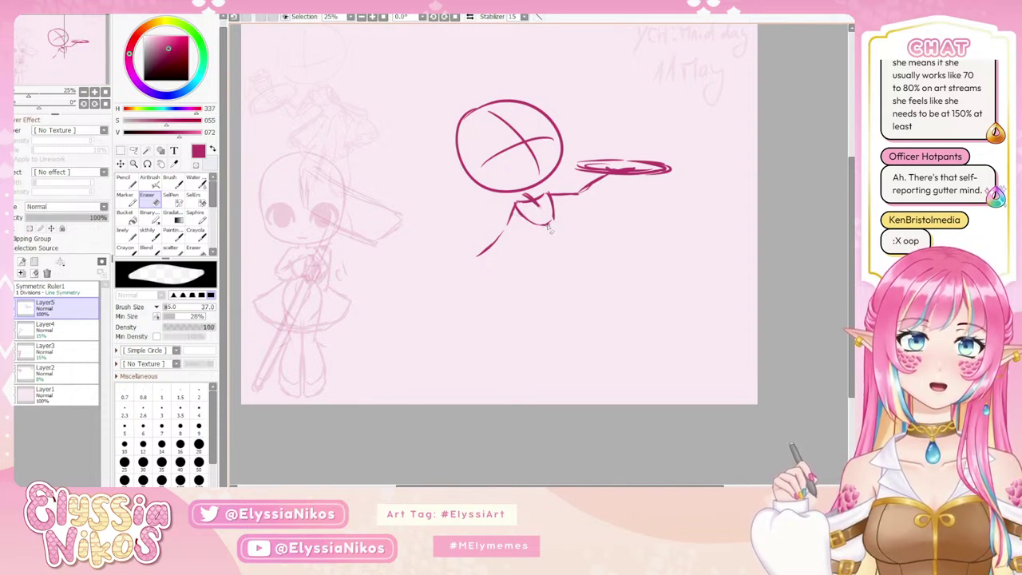
key("b")
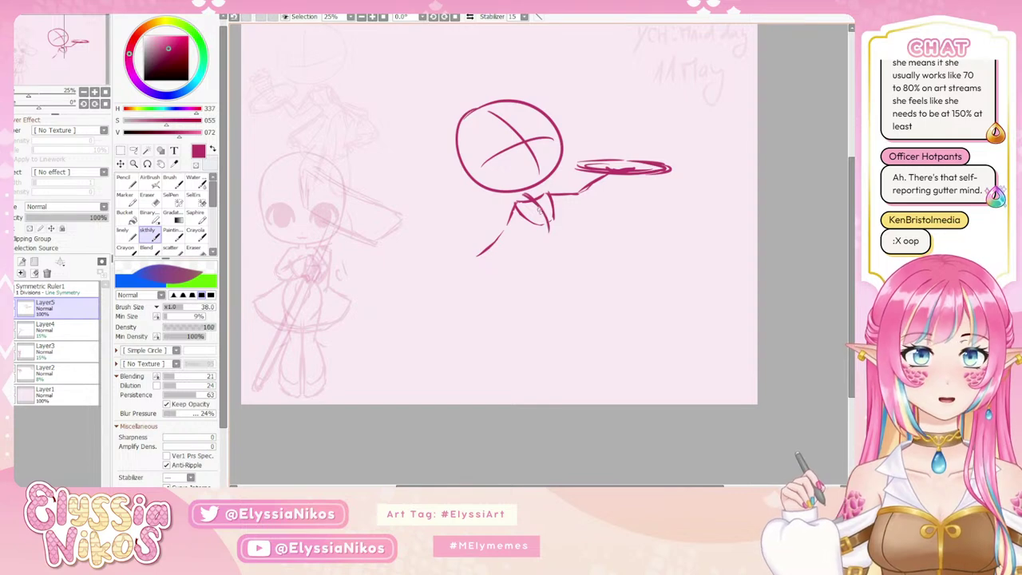
Extend the tray-side waist line below the chest and rework the strokes along the ribcage's lower edge.
left_click_drag(549, 228, 547, 254)
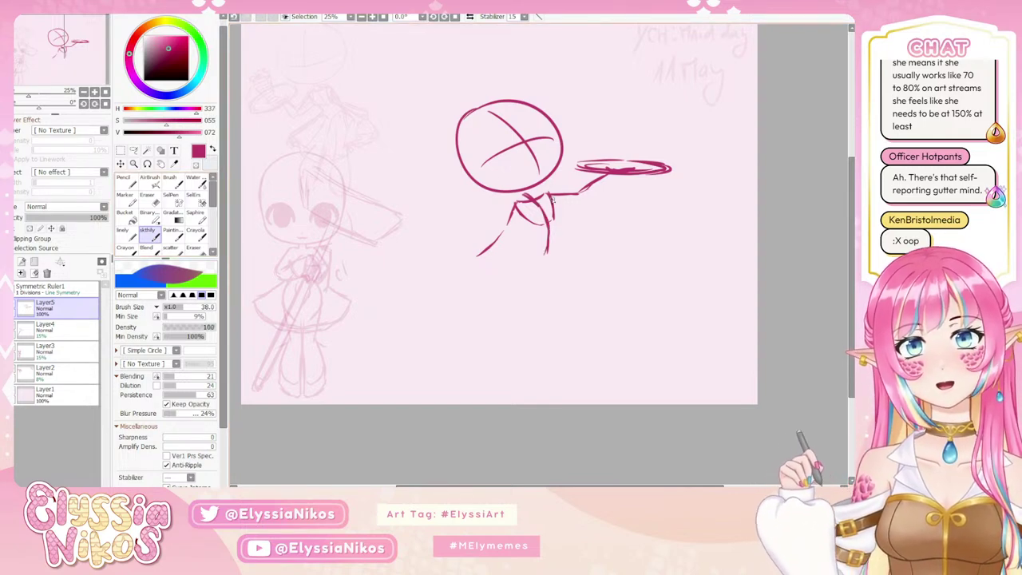
key("ctrl+z")
left_click_drag(517, 207, 533, 226)
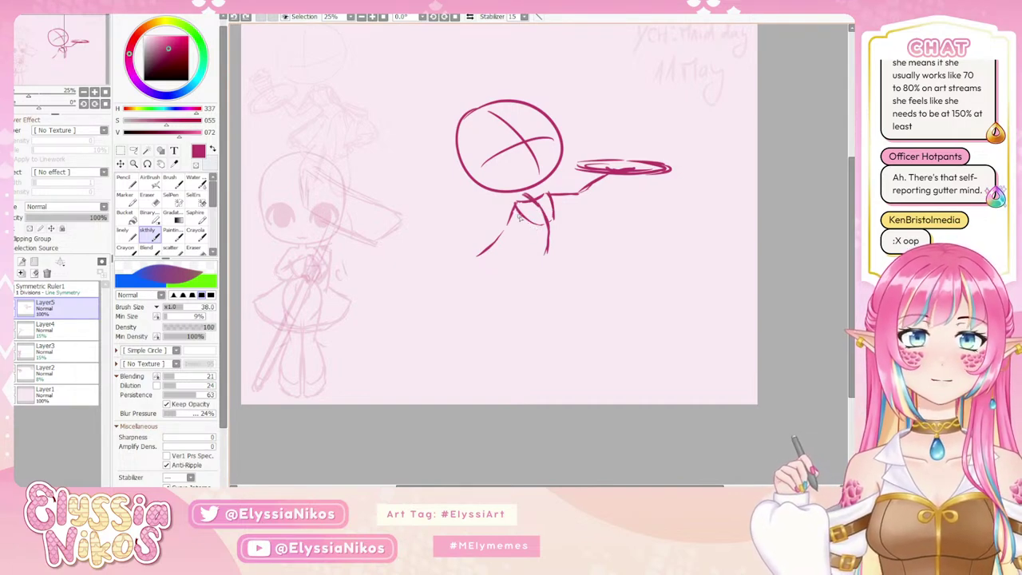
left_click_drag(518, 213, 539, 231)
key("ctrl+z")
key("ctrl+z")
key("ctrl+z")
key("ctrl+z")
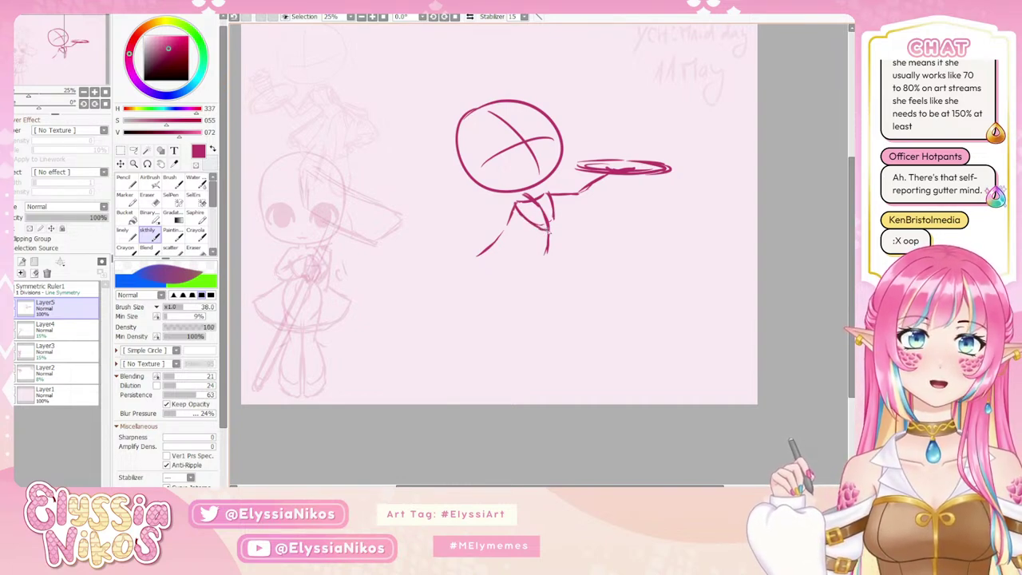
Round off the ribcage's tray side, trim it with the Eraser, and sketch the neckline between the shoulders.
mouse_move(556, 227)
left_mouse_down()
mouse_move(551, 195)
mouse_move(553, 206)
left_mouse_up()
left_click(147, 200)
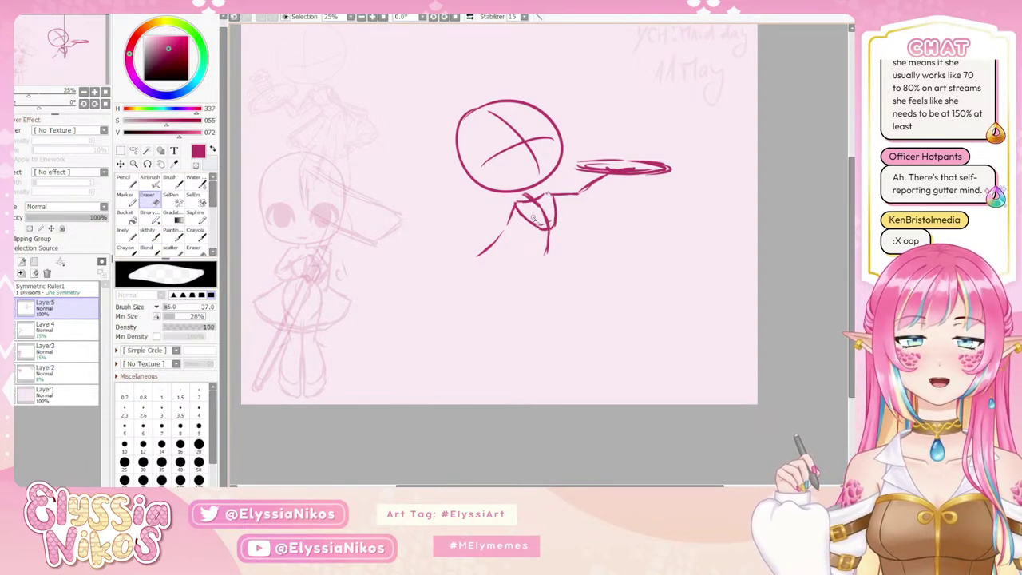
left_click(148, 230)
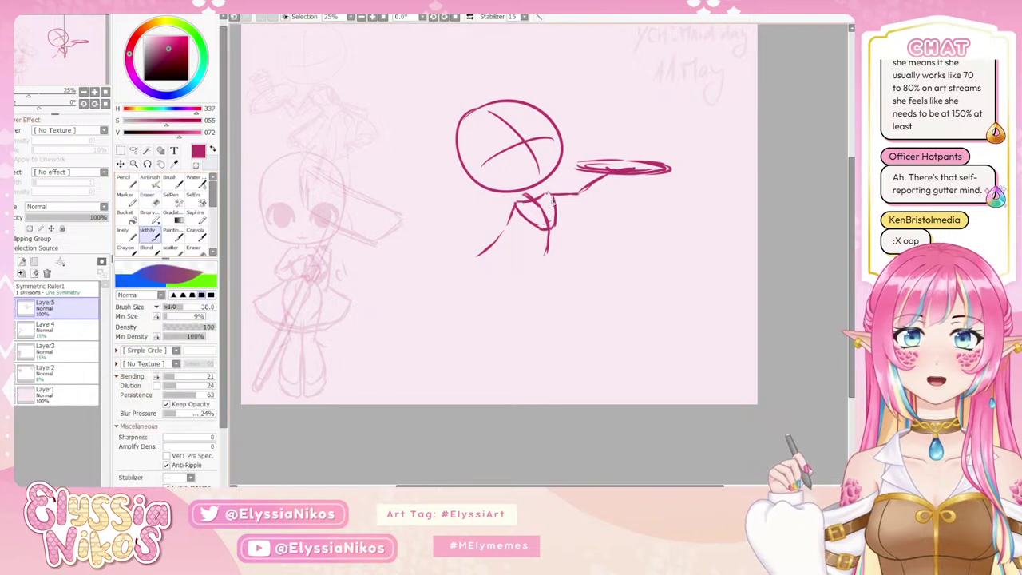
left_click_drag(519, 204, 548, 194)
key("ctrl+z")
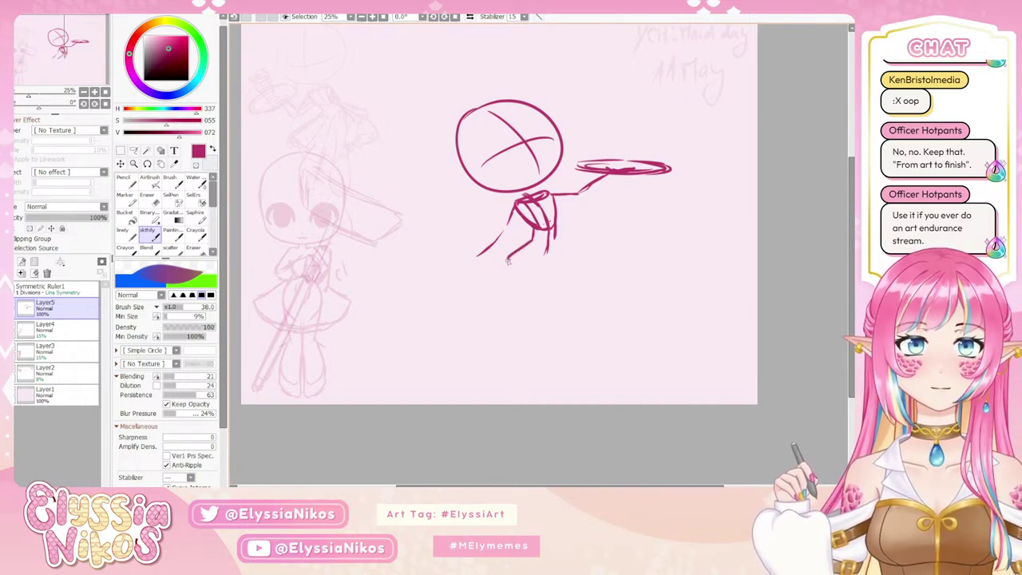
Sketch an angular pelvis beneath the ribcage, running from the waist to a lower point between the hips.
left_click_drag(508, 258, 523, 280)
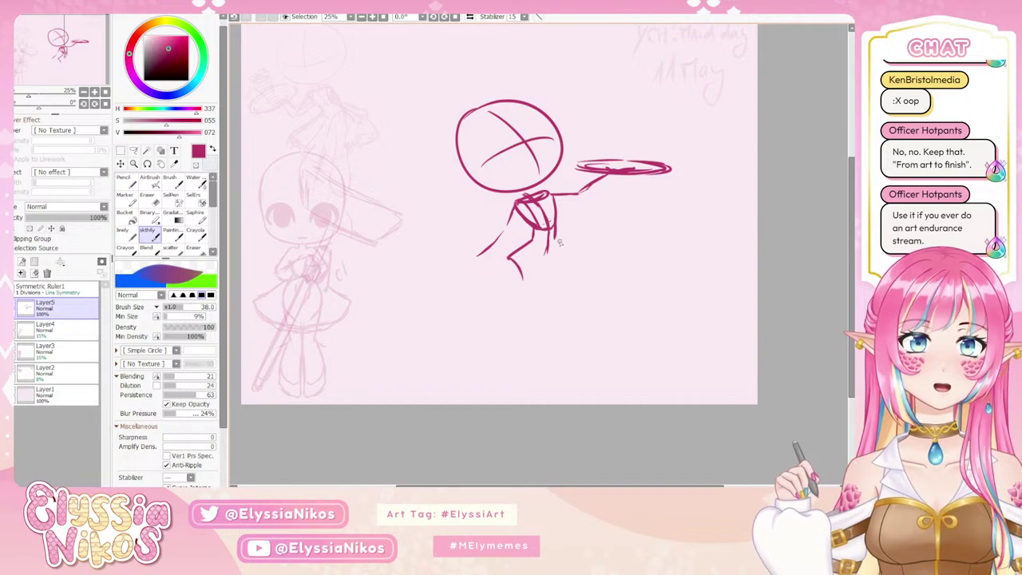
key("ctrl+z")
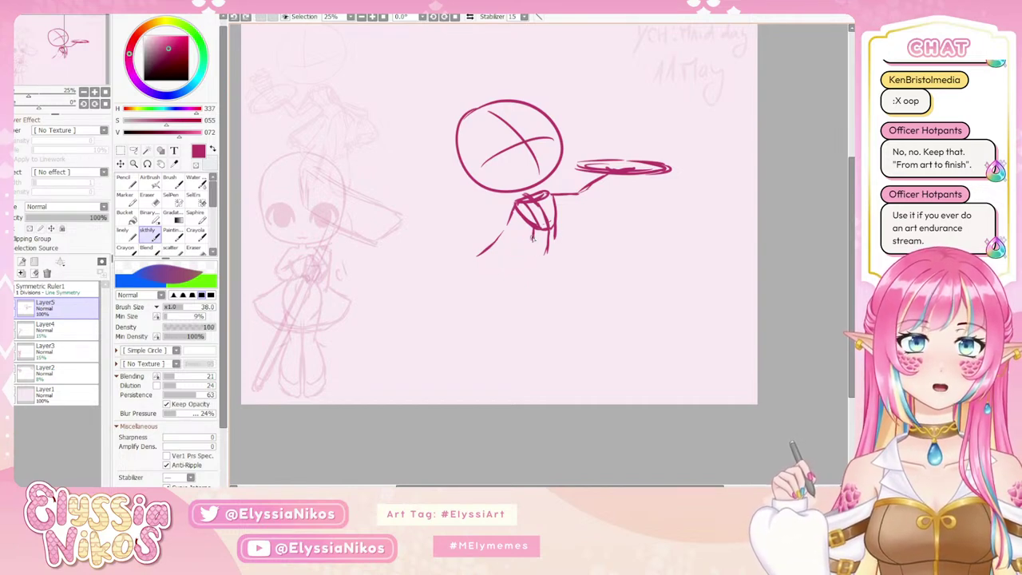
left_click_drag(508, 253, 528, 277)
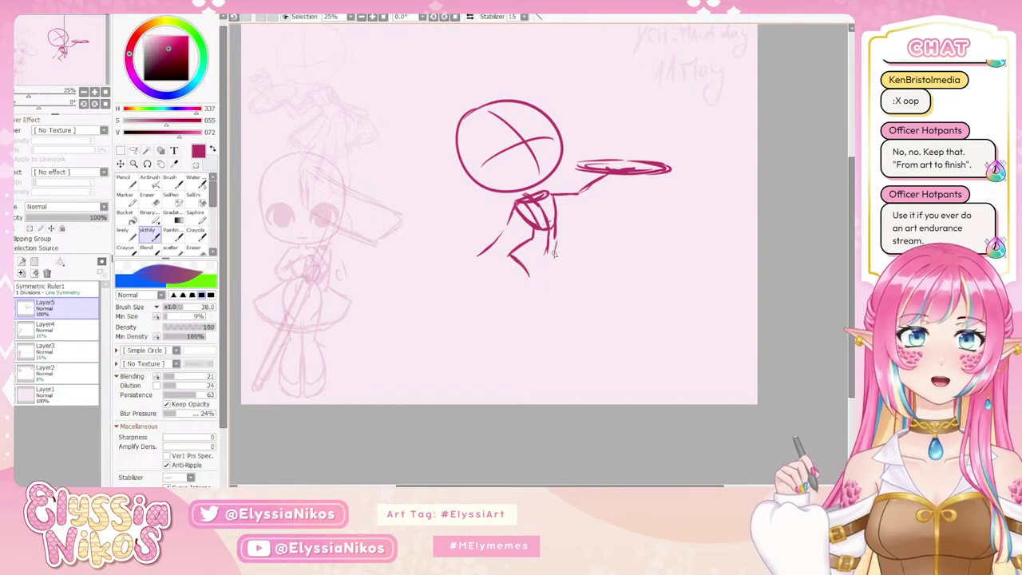
mouse_move(553, 237)
left_mouse_down()
mouse_move(556, 254)
mouse_move(533, 276)
left_mouse_up()
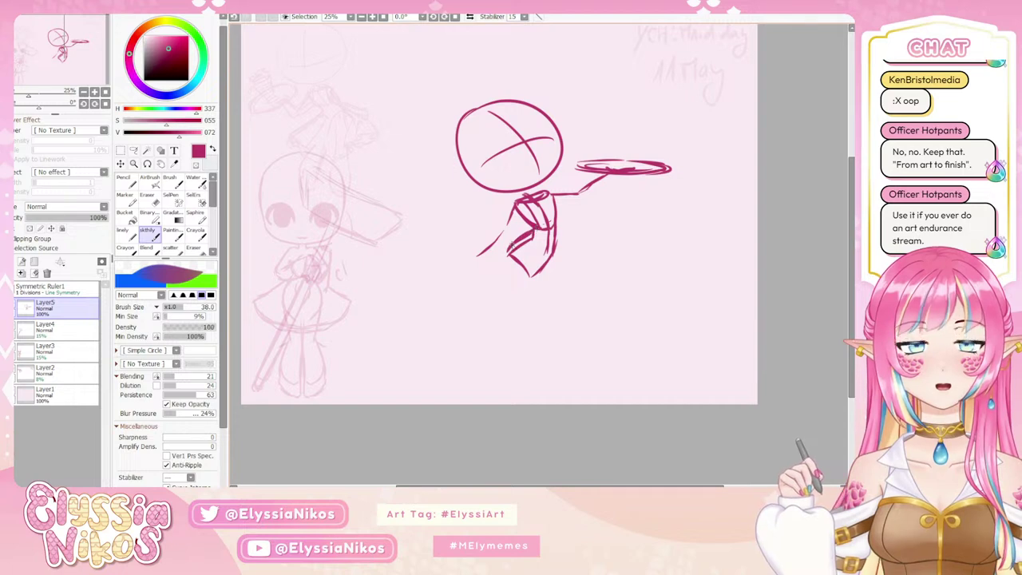
Rework the pelvis with a curved leg opening and erase its pointed lower edges.
key("e")
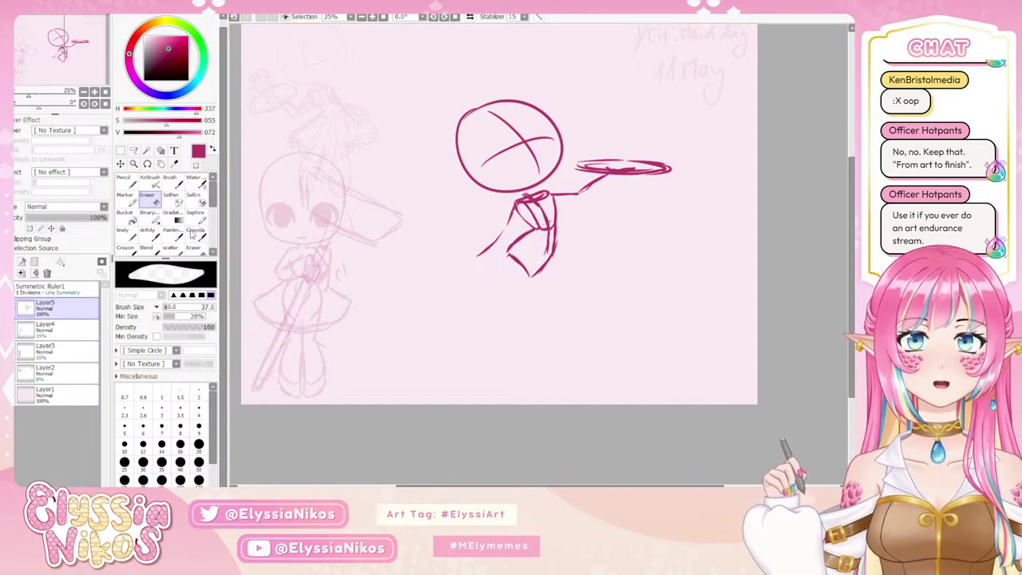
left_click(150, 235)
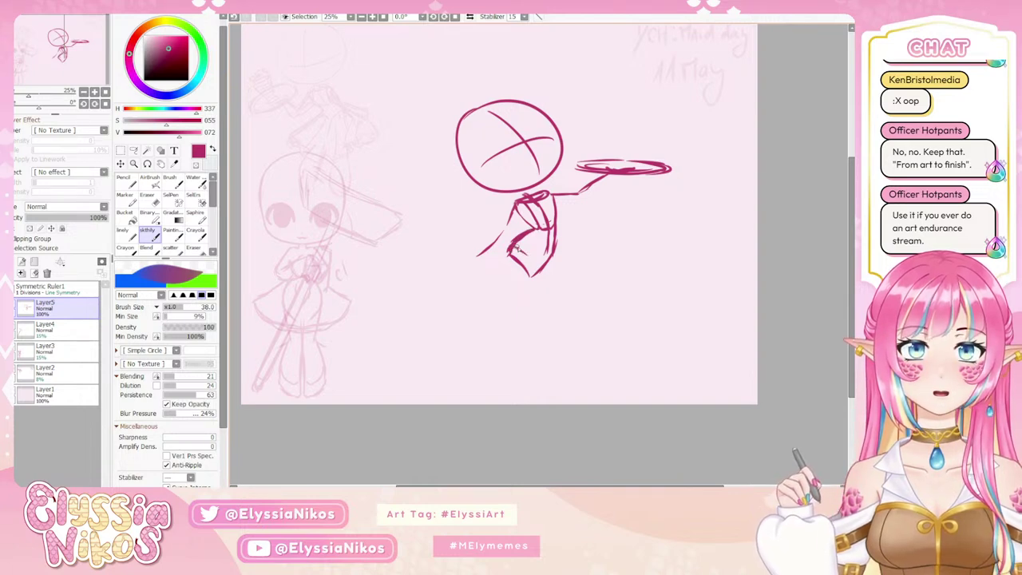
left_click_drag(519, 249, 532, 264)
key("ctrl+z")
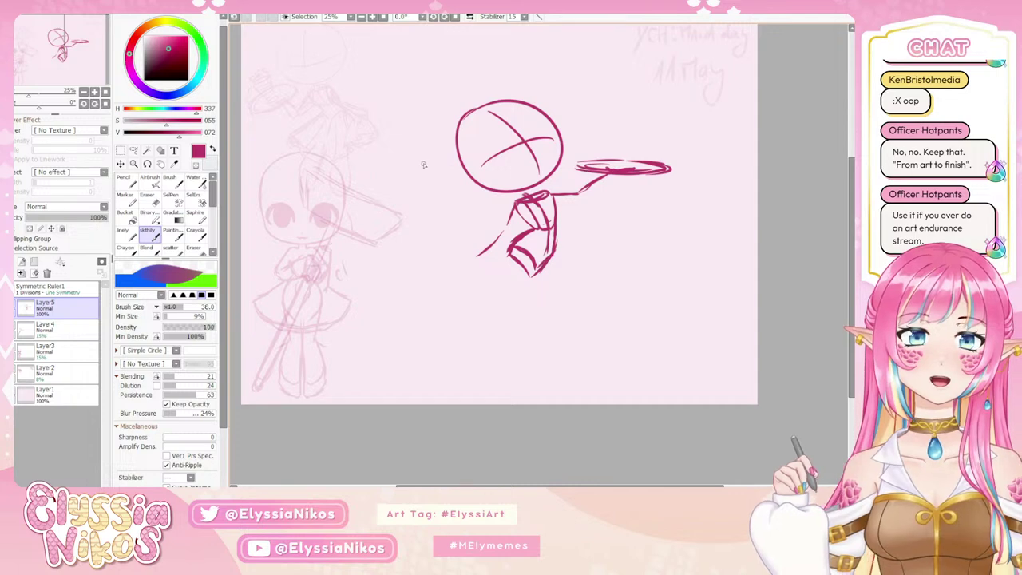
left_click(150, 201)
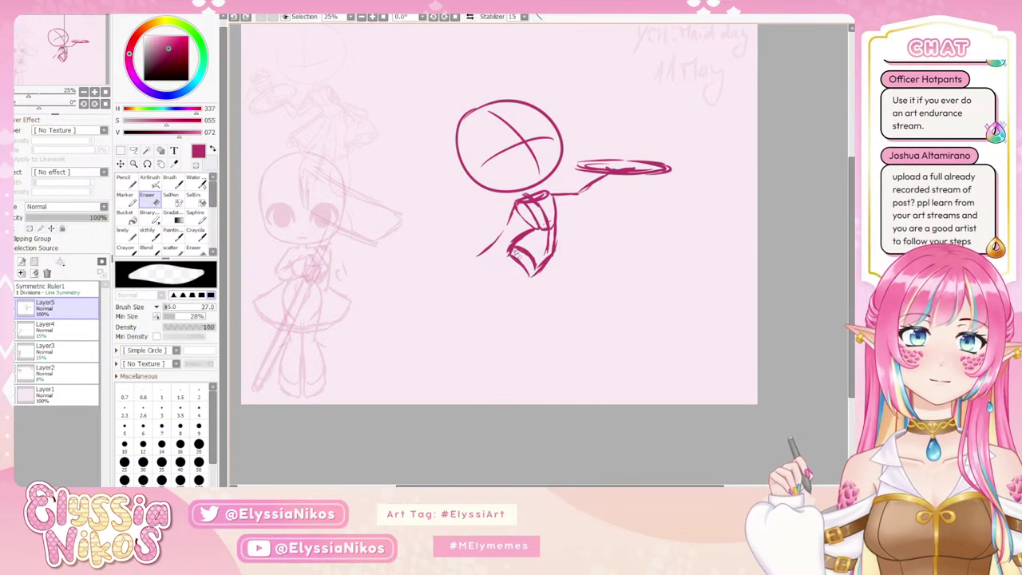
mouse_move(514, 252)
left_mouse_down()
mouse_move(530, 268)
mouse_move(507, 255)
mouse_move(523, 231)
mouse_move(505, 261)
mouse_move(525, 241)
left_mouse_up()
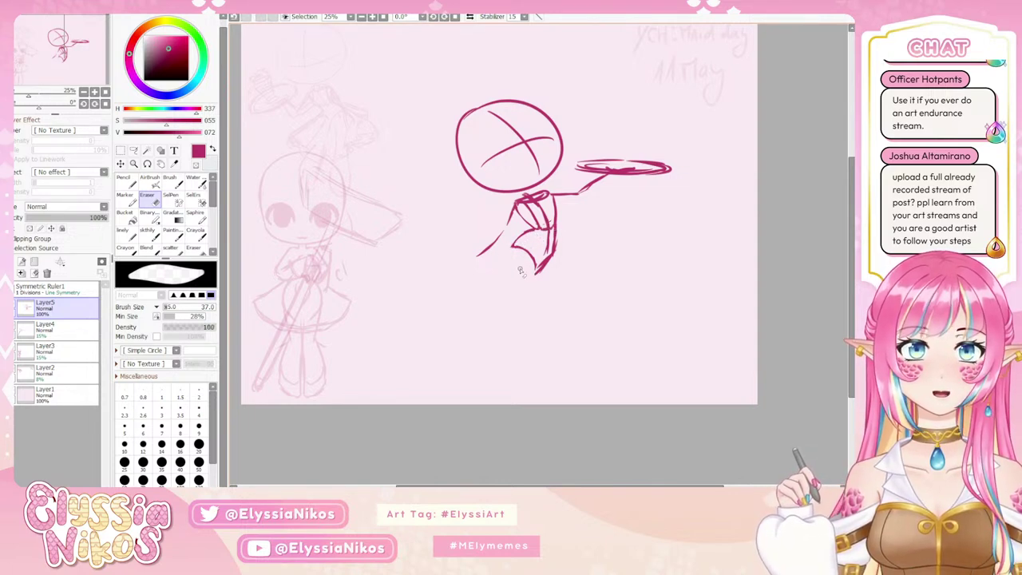
mouse_move(538, 277)
left_mouse_down()
mouse_move(561, 252)
mouse_move(536, 280)
left_mouse_up()
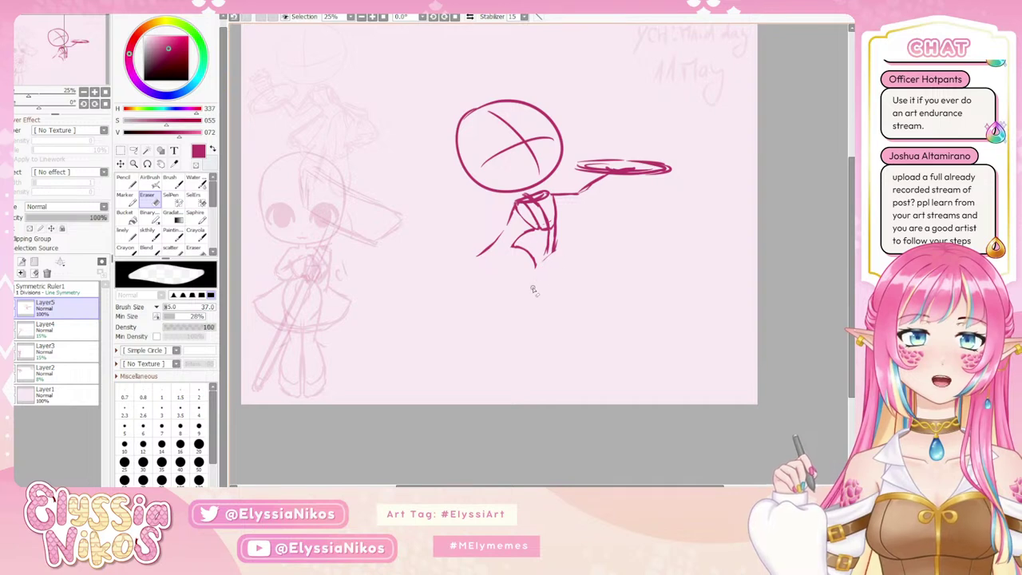
Sketch a tapered thigh angling down from the pelvis on the side away from the tray.
left_click(153, 233)
mouse_move(554, 232)
left_mouse_down()
mouse_move(555, 256)
mouse_move(556, 243)
mouse_move(542, 263)
mouse_move(554, 254)
mouse_move(492, 285)
left_mouse_up()
key("ctrl+z")
key("ctrl+z")
mouse_move(509, 249)
left_mouse_down()
mouse_move(479, 291)
mouse_move(506, 308)
left_mouse_up()
key("ctrl+z")
key("ctrl+z")
key("ctrl+z")
key("ctrl+z")
mouse_move(537, 267)
left_mouse_down()
mouse_move(506, 308)
mouse_move(514, 294)
mouse_move(500, 301)
left_mouse_up()
mouse_move(512, 250)
left_mouse_down()
mouse_move(500, 296)
mouse_move(455, 341)
left_mouse_up()
key("ctrl+z")
key("ctrl+z")
Try a long lower leg with a foot end below the angled thigh, and undo it.
left_click_drag(495, 301, 446, 348)
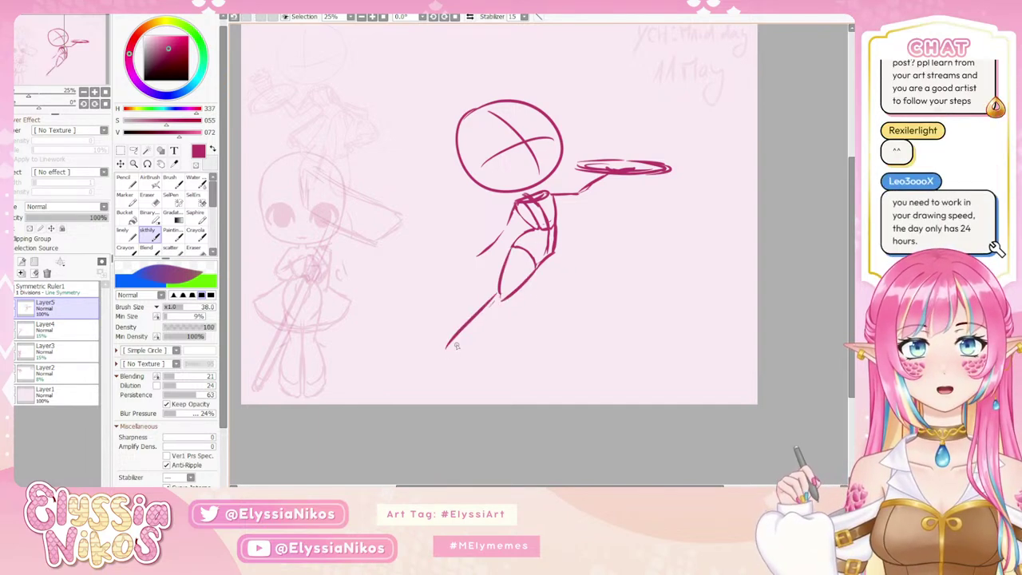
key("ctrl+z")
mouse_move(500, 296)
left_mouse_down()
mouse_move(451, 361)
mouse_move(473, 381)
left_mouse_up()
mouse_move(488, 379)
left_mouse_down()
mouse_move(503, 322)
mouse_move(493, 363)
left_mouse_up()
key("ctrl+z")
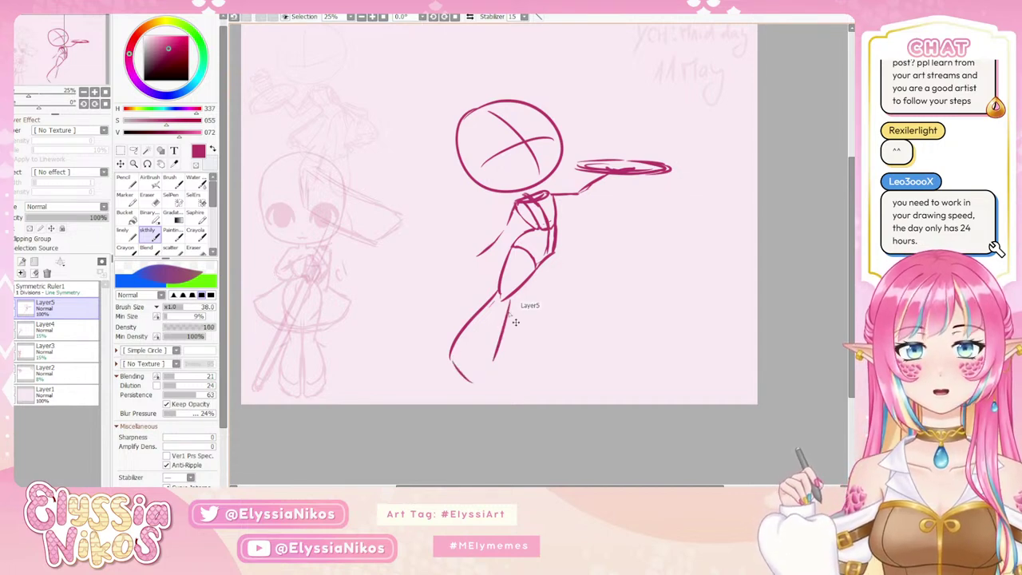
key("ctrl+z")
key("ctrl+z")
key("ctrl+z")
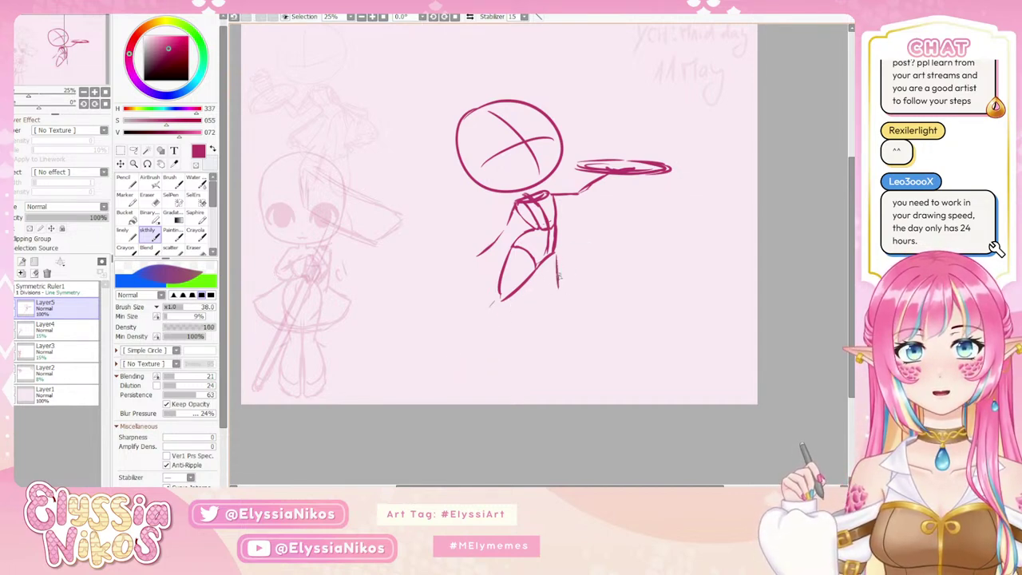
Sketch the tray-side leg with a short tapered thigh and a lower leg line slanting beneath the body.
left_click_drag(555, 252, 559, 316)
key("ctrl+z")
left_click_drag(555, 254, 554, 299)
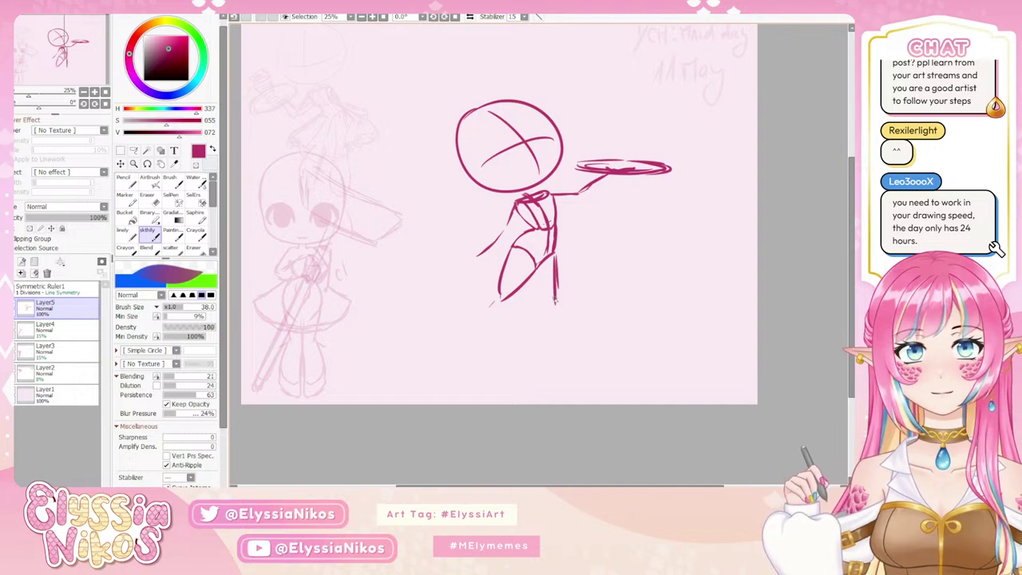
key("ctrl+z")
left_click_drag(556, 255, 547, 300)
key("ctrl+z")
key("ctrl+z")
left_click_drag(556, 261, 504, 372)
key("ctrl+z")
key("ctrl+z")
key("ctrl+z")
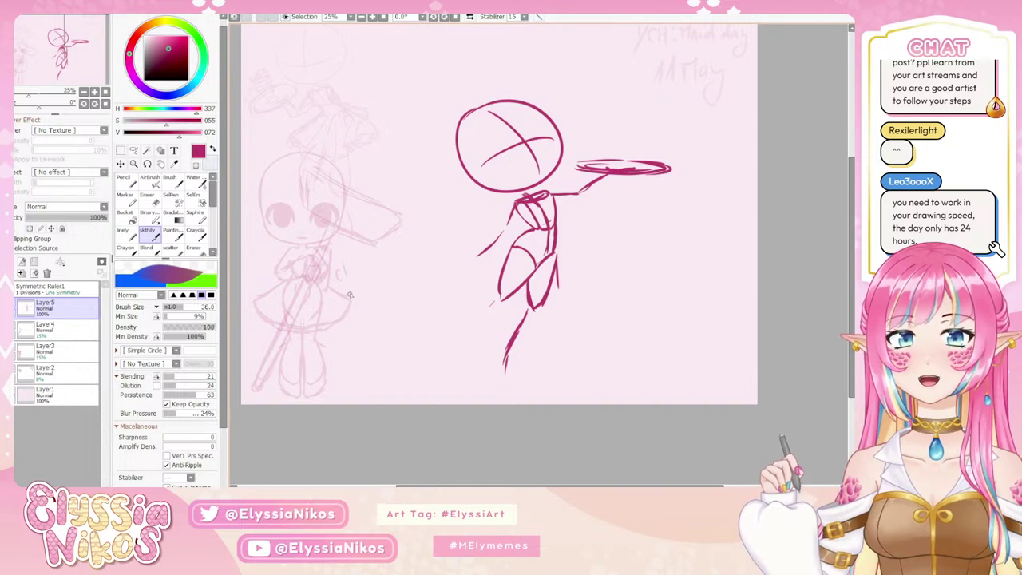
Erase the waist, pelvis and both legs with an enlarged Eraser, keeping the upper chest, arms and tray.
left_click(148, 200)
left_click_drag(500, 298, 527, 297)
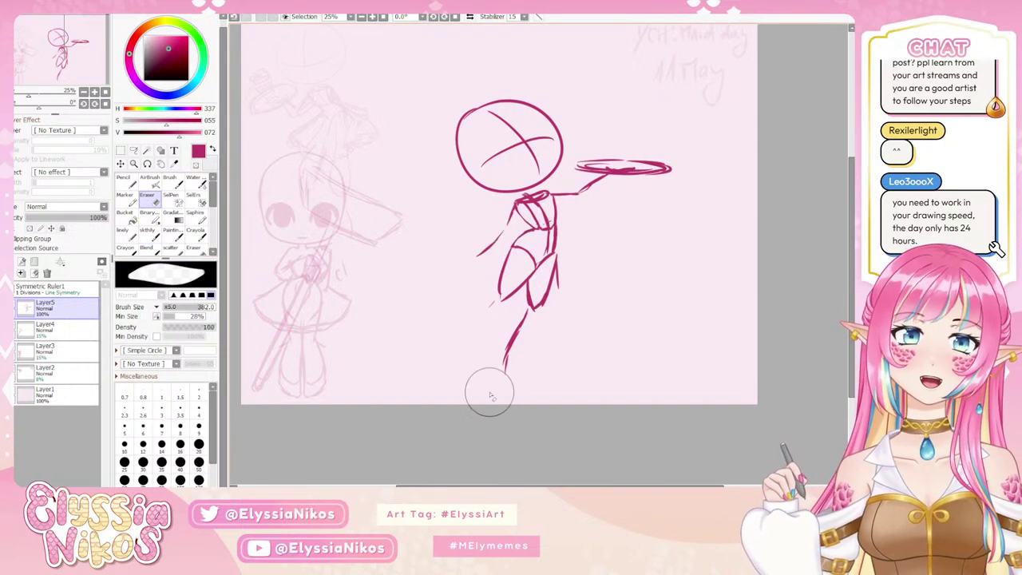
mouse_move(488, 392)
left_mouse_down()
mouse_move(444, 328)
mouse_move(491, 326)
left_mouse_up()
mouse_move(499, 247)
left_mouse_down()
mouse_move(537, 264)
mouse_move(543, 240)
left_mouse_up()
Close the ribcage's lower edge, add short waist lines, and try long leg lines sweeping down beneath the tray.
left_click(149, 232)
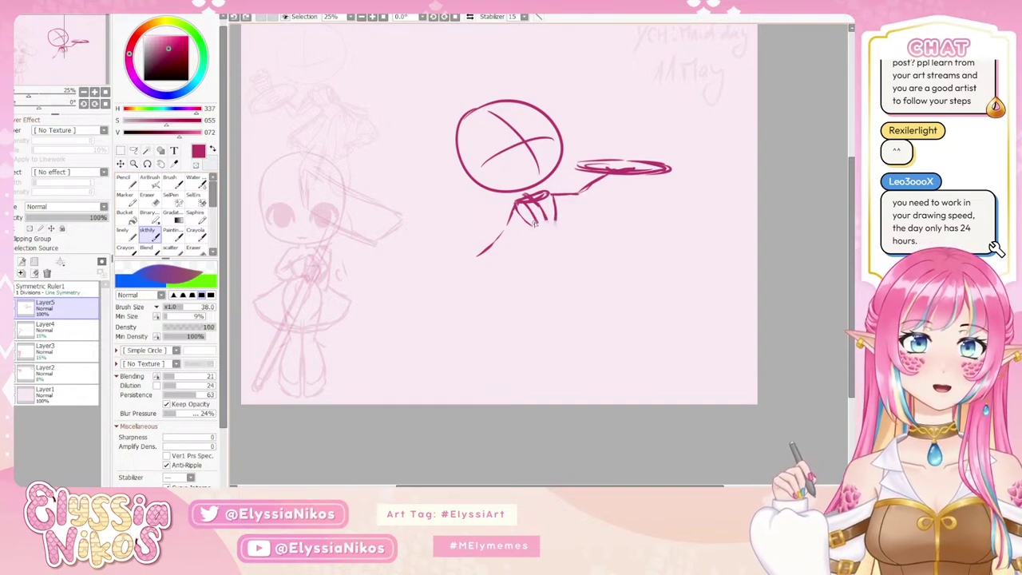
mouse_move(534, 227)
left_mouse_down()
mouse_move(551, 226)
mouse_move(611, 292)
left_mouse_up()
key("ctrl+z")
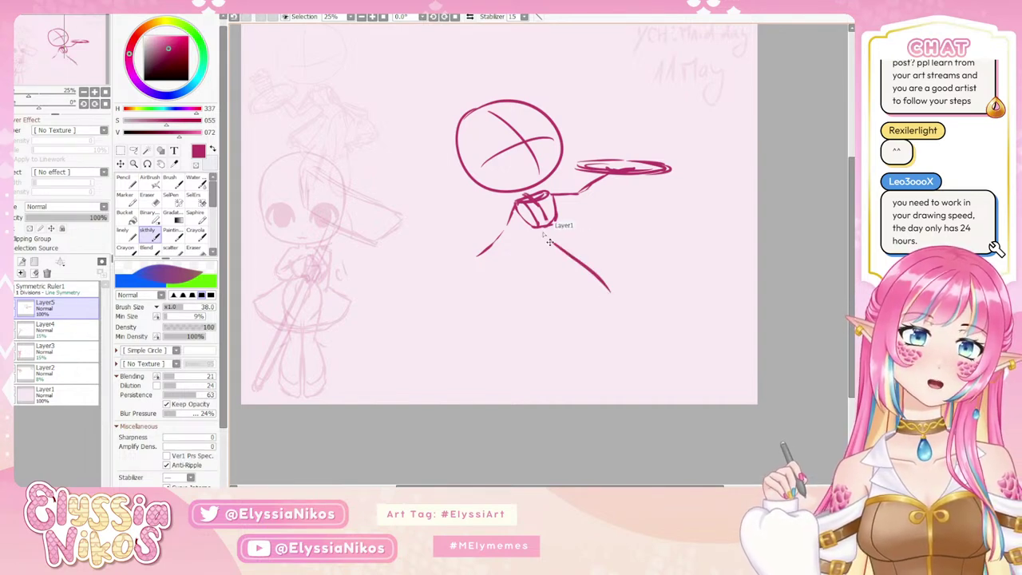
key("ctrl+z")
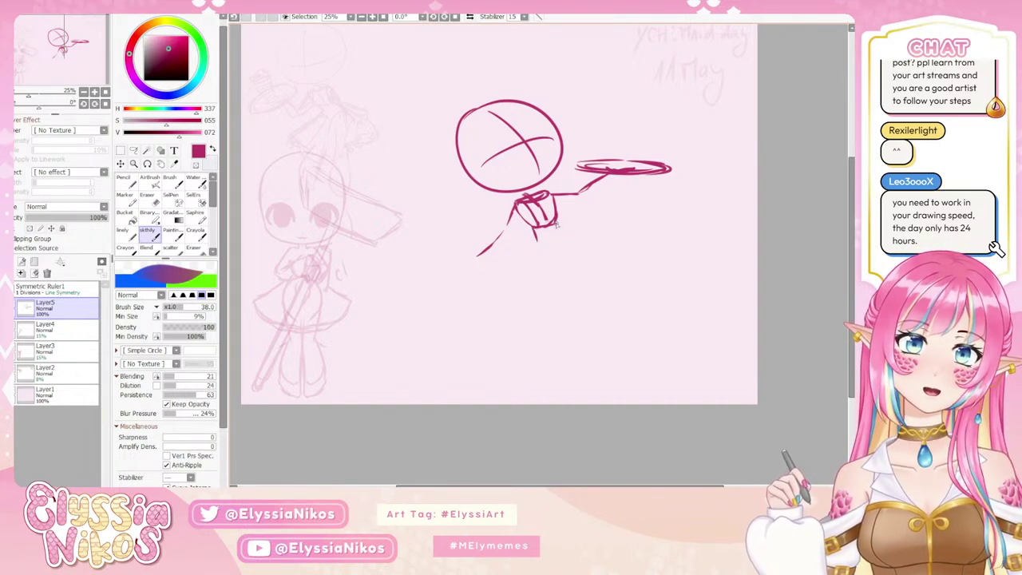
left_click_drag(554, 223, 639, 339)
key("ctrl+z")
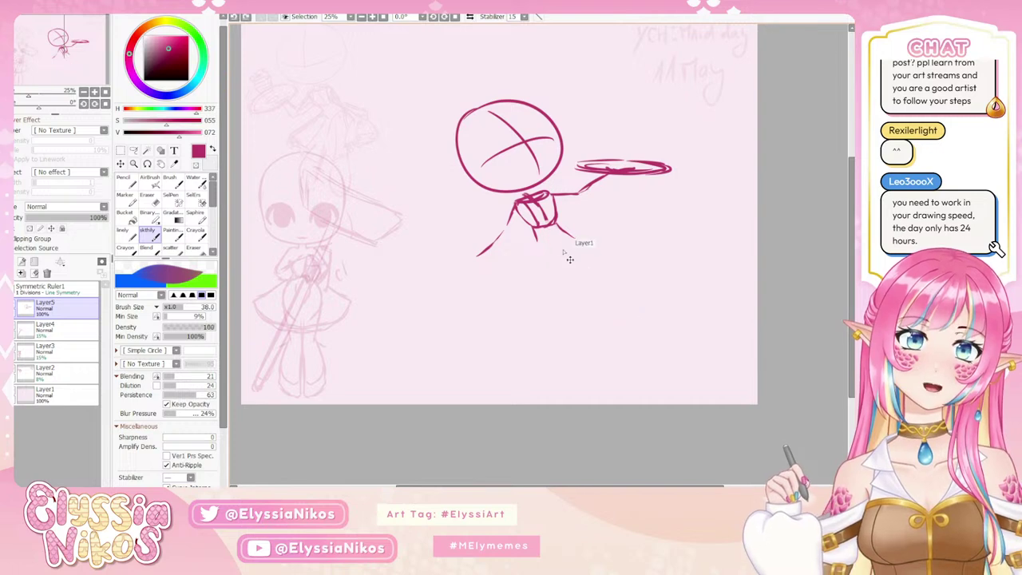
mouse_move(562, 249)
left_mouse_down()
mouse_move(662, 331)
mouse_move(631, 359)
left_mouse_up()
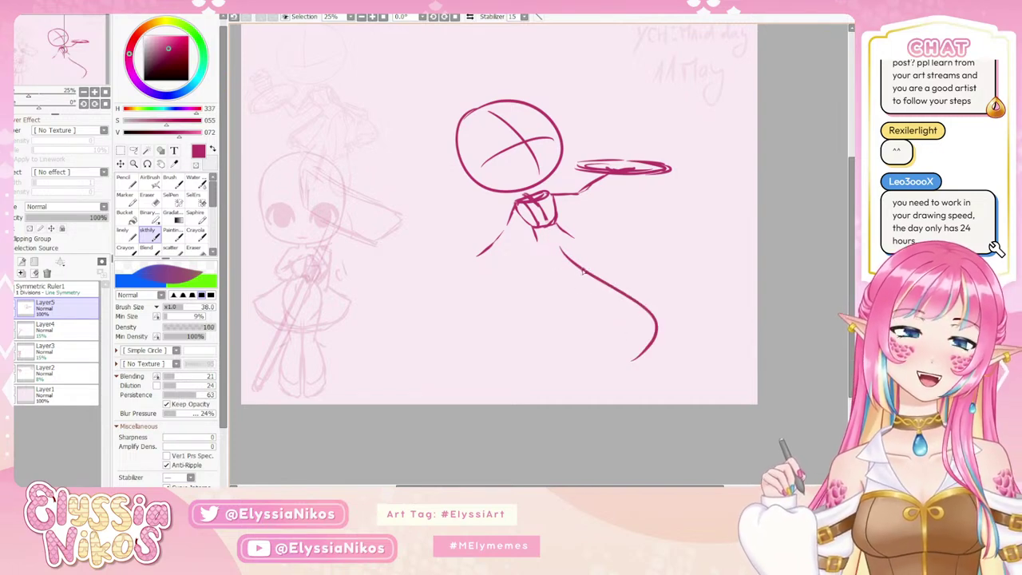
key("ctrl+z")
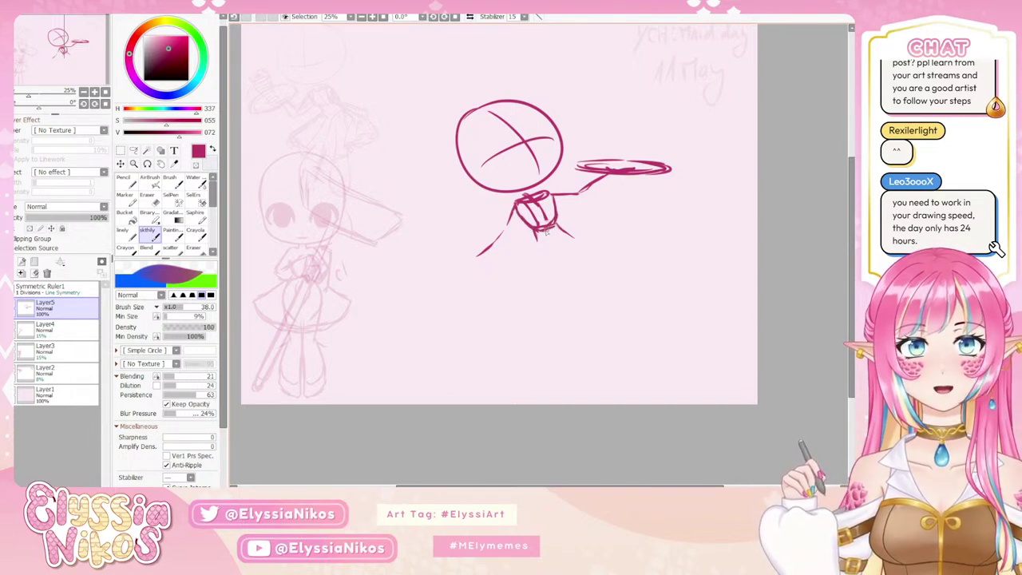
Redraw the waist and sketch a rounded hip curve pushed out beneath the tray.
key("ctrl+z")
mouse_move(542, 237)
left_mouse_down()
mouse_move(543, 263)
mouse_move(592, 240)
mouse_move(607, 290)
left_mouse_up()
key("ctrl+z")
key("ctrl+z")
key("ctrl+z")
left_click_drag(570, 258, 584, 306)
key("ctrl+z")
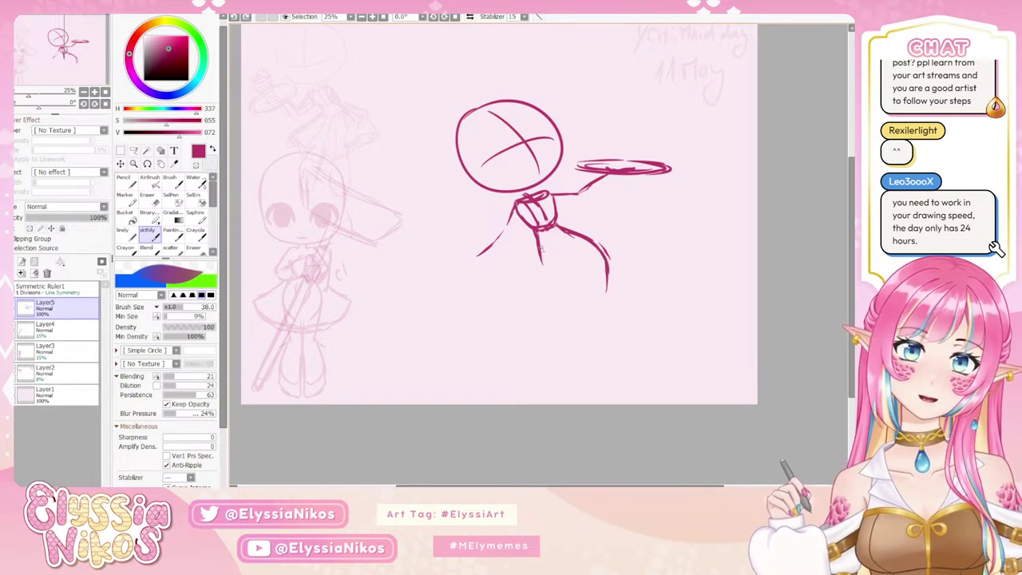
Sketch the pelvis's lower edge and the inner thigh line, and try outer thigh strokes below the hip.
mouse_move(540, 247)
left_mouse_down()
mouse_move(562, 260)
mouse_move(552, 256)
mouse_move(568, 251)
mouse_move(573, 319)
left_mouse_up()
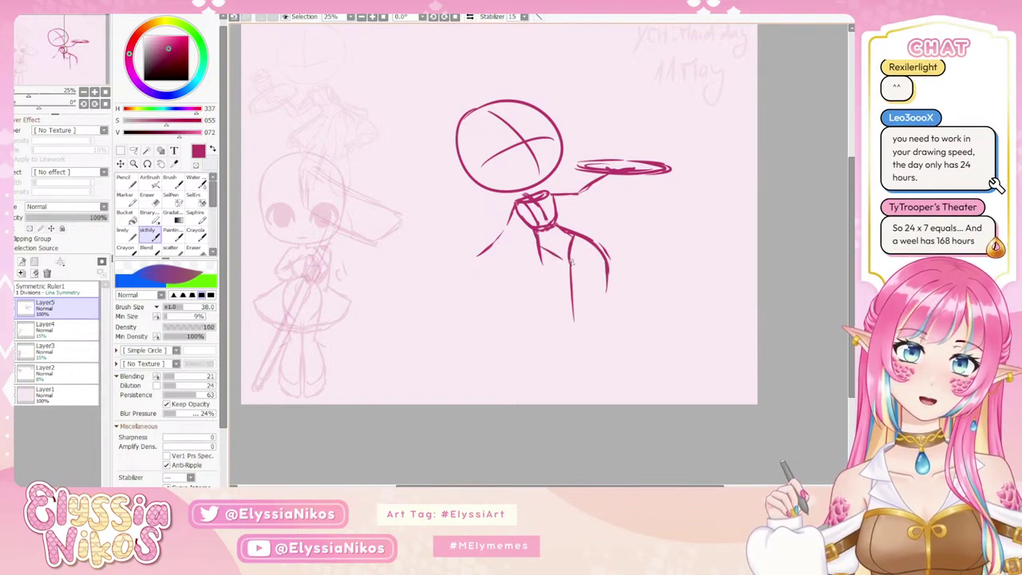
left_click_drag(572, 265, 575, 317)
left_click_drag(606, 270, 586, 324)
key("ctrl+z")
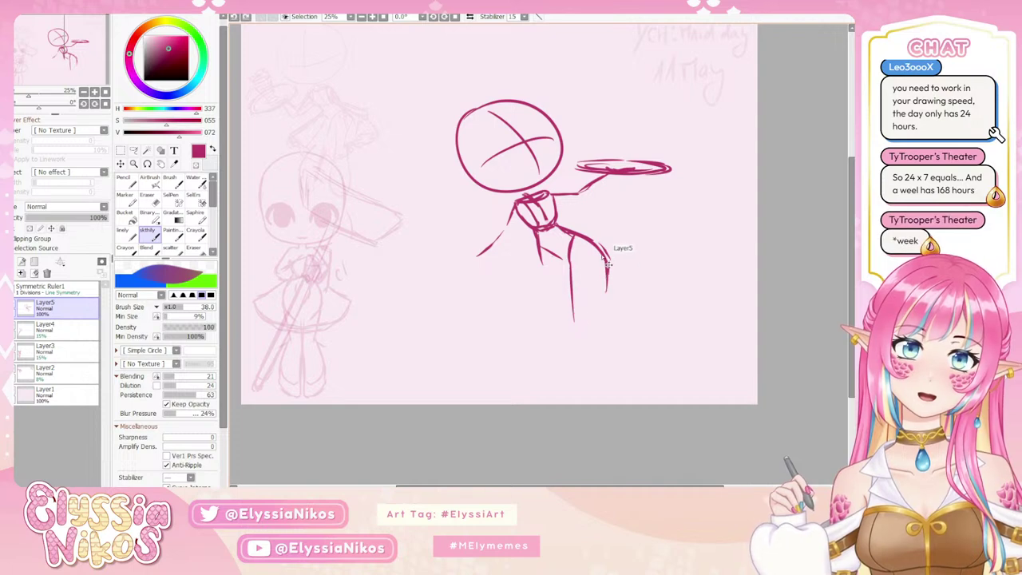
left_click_drag(605, 258, 595, 309)
left_click_drag(603, 256, 592, 322)
key("ctrl+z")
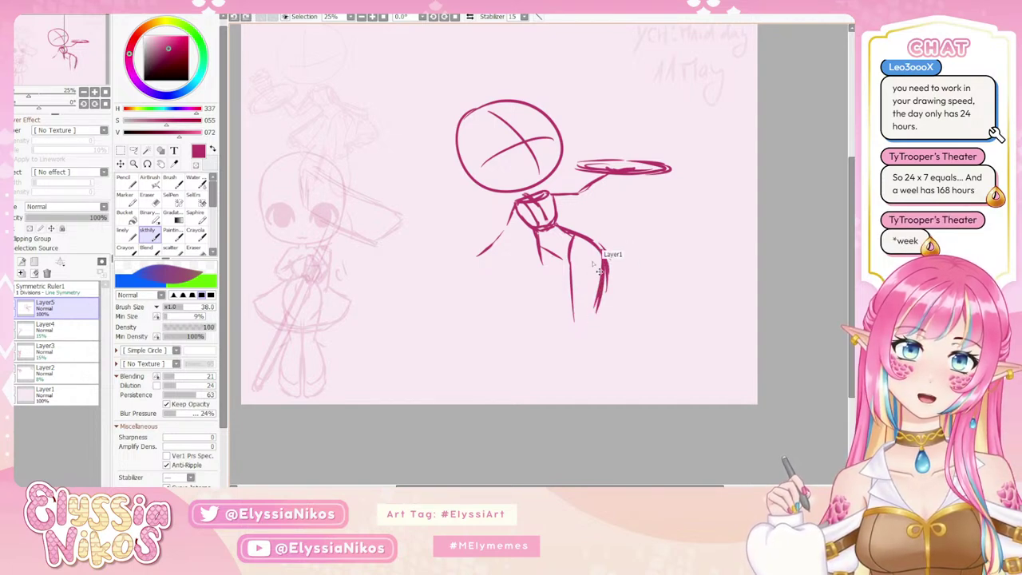
key("ctrl+z")
key("ctrl+z")
Outline the tray-side thigh as a long oval and add a straight lower leg beneath it.
left_click_drag(584, 239, 597, 315)
mouse_move(568, 255)
left_mouse_down()
mouse_move(576, 312)
mouse_move(585, 316)
mouse_move(598, 295)
mouse_move(571, 345)
left_mouse_up()
left_click_drag(574, 308, 571, 377)
key("ctrl+z")
mouse_move(573, 314)
left_mouse_down()
mouse_move(569, 378)
mouse_move(600, 337)
mouse_move(607, 374)
left_mouse_up()
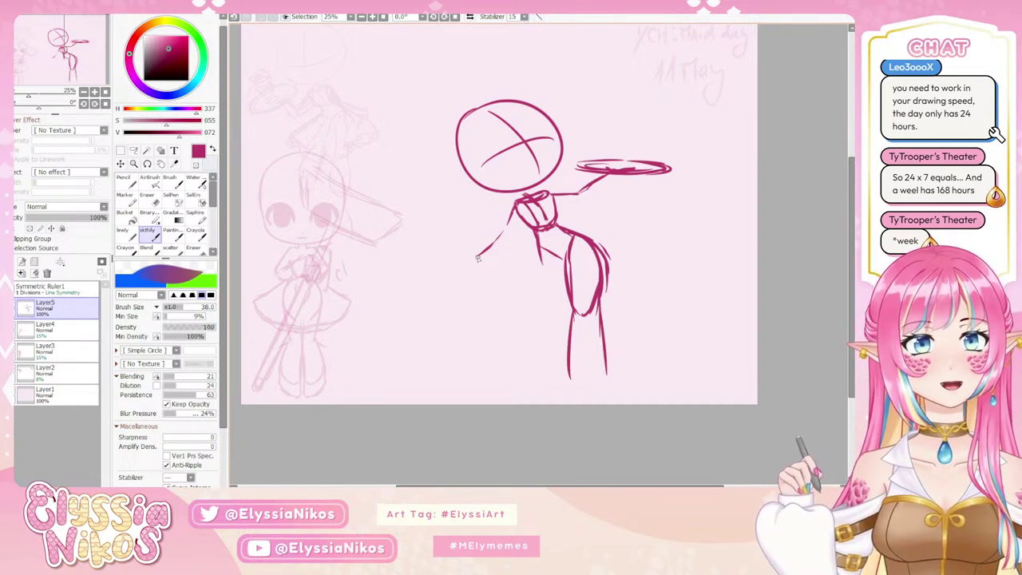
Try an angular outline at the end of the lowered arm, and undo it together with the thigh and lower leg.
mouse_move(478, 256)
left_mouse_down()
mouse_move(454, 286)
mouse_move(465, 292)
mouse_move(488, 286)
left_mouse_up()
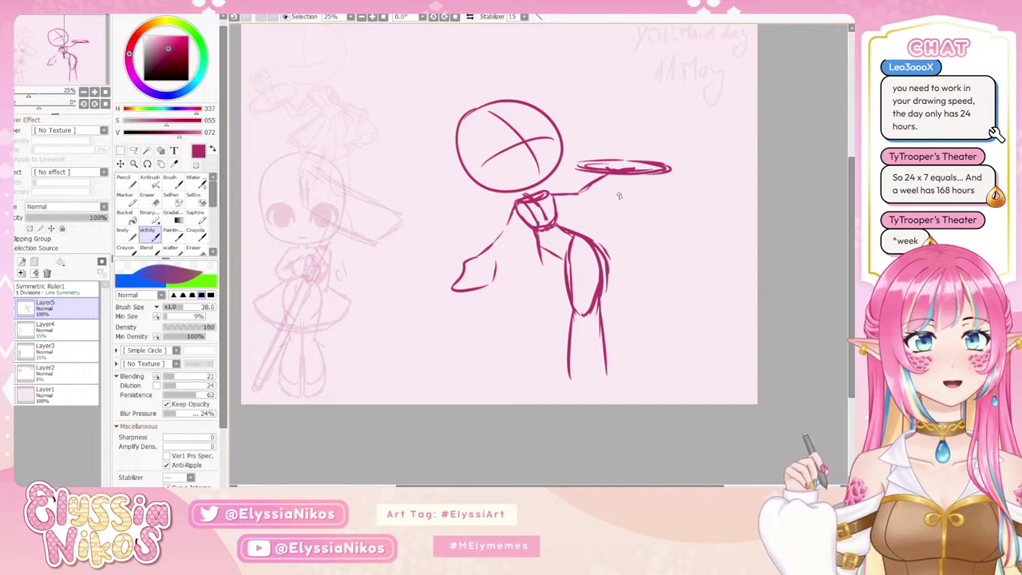
key("ctrl+z")
key("ctrl+z")
key("ctrl+z")
key("ctrl+z")
key("ctrl+z")
key("ctrl+z")
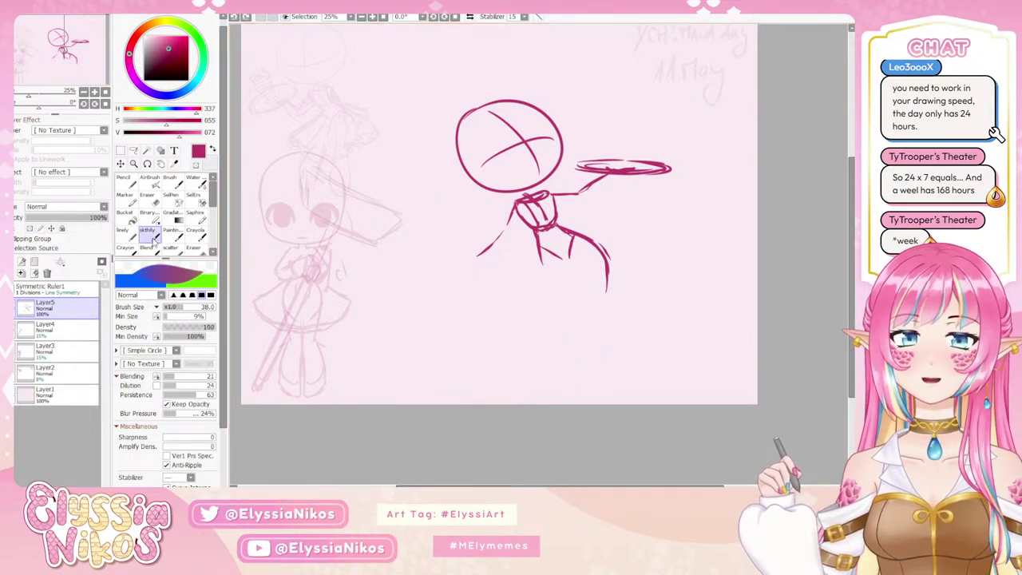
Erase the whole tray-balancing maid sketch from Layer5 with a large eraser and return to the sketch brush.
key("e")
mouse_move(577, 281)
left_mouse_down()
mouse_move(620, 322)
mouse_move(620, 312)
left_mouse_up()
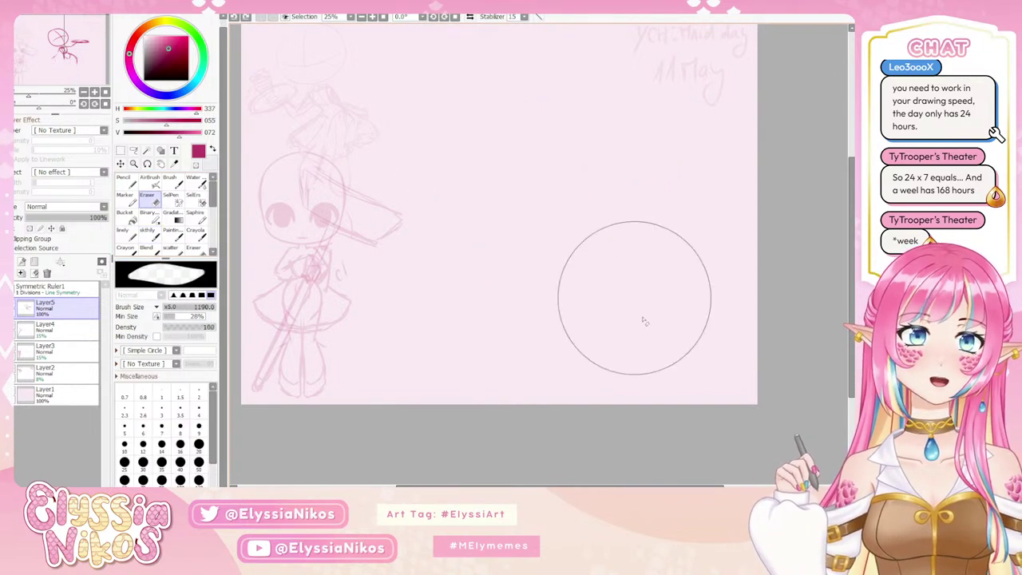
left_click(151, 235)
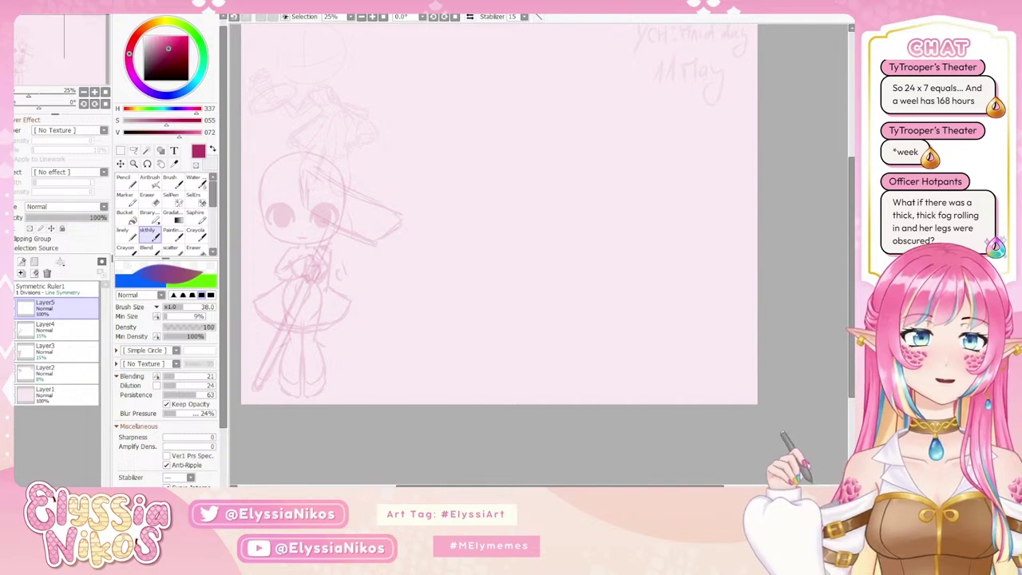
Draw a new head circle in the upper middle of the canvas with a slightly tilted vertical face guideline.
left_click_drag(595, 267, 600, 291)
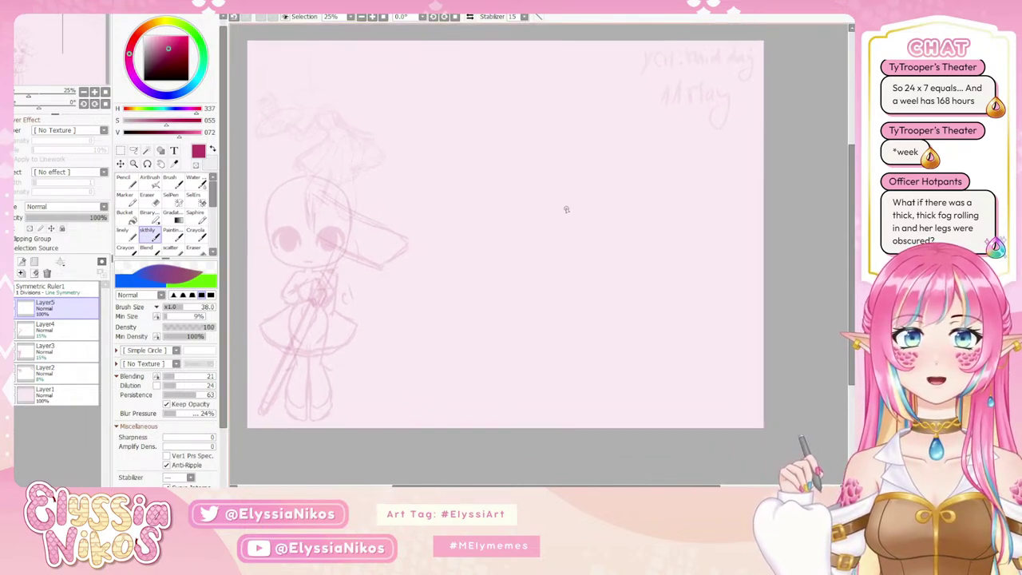
left_click_drag(514, 189, 510, 190)
mouse_move(502, 132)
left_mouse_down()
mouse_move(519, 219)
mouse_move(569, 107)
mouse_move(490, 190)
mouse_move(617, 141)
mouse_move(474, 208)
mouse_move(579, 115)
mouse_move(535, 232)
left_mouse_up()
key("ctrl+z")
key("ctrl+z")
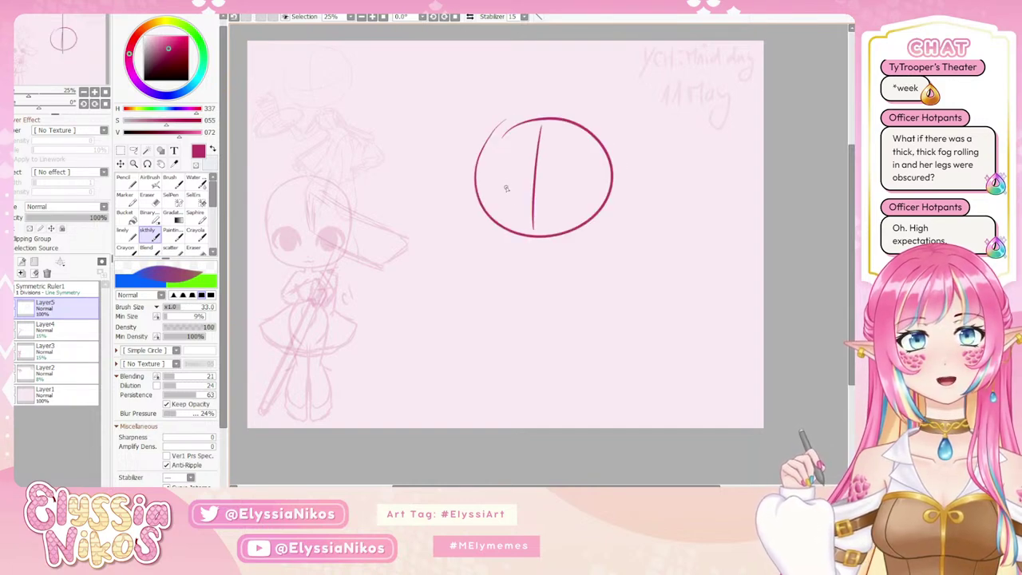
Sketch the curved eye line across the head, redrawing it as a gentle arch that dips towards the tilted side.
left_click_drag(500, 188, 593, 194)
key("ctrl+z")
key("ctrl+z")
key("ctrl+z")
left_click_drag(485, 181, 583, 193)
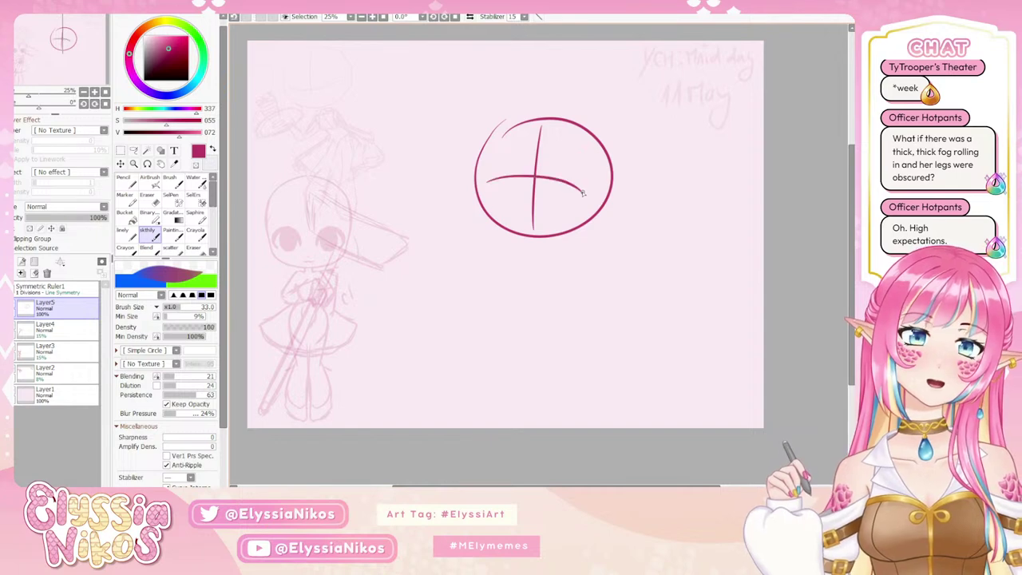
key("ctrl+z")
mouse_move(489, 177)
left_mouse_down()
mouse_move(593, 172)
mouse_move(601, 185)
left_mouse_up()
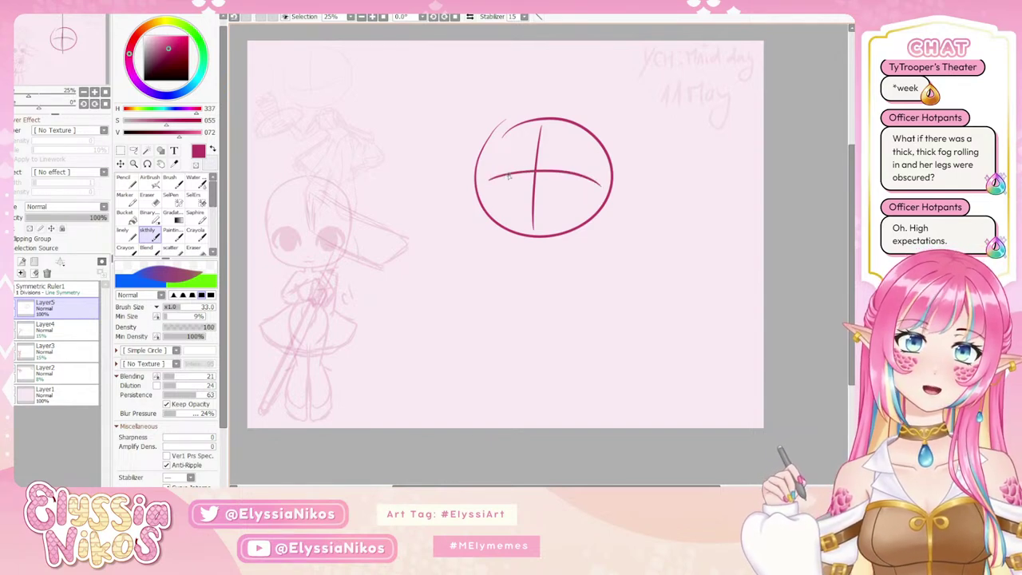
key("ctrl+z")
mouse_move(492, 176)
left_mouse_down()
mouse_move(566, 174)
mouse_move(605, 187)
left_mouse_up()
key("ctrl+z")
left_click_drag(487, 178, 601, 198)
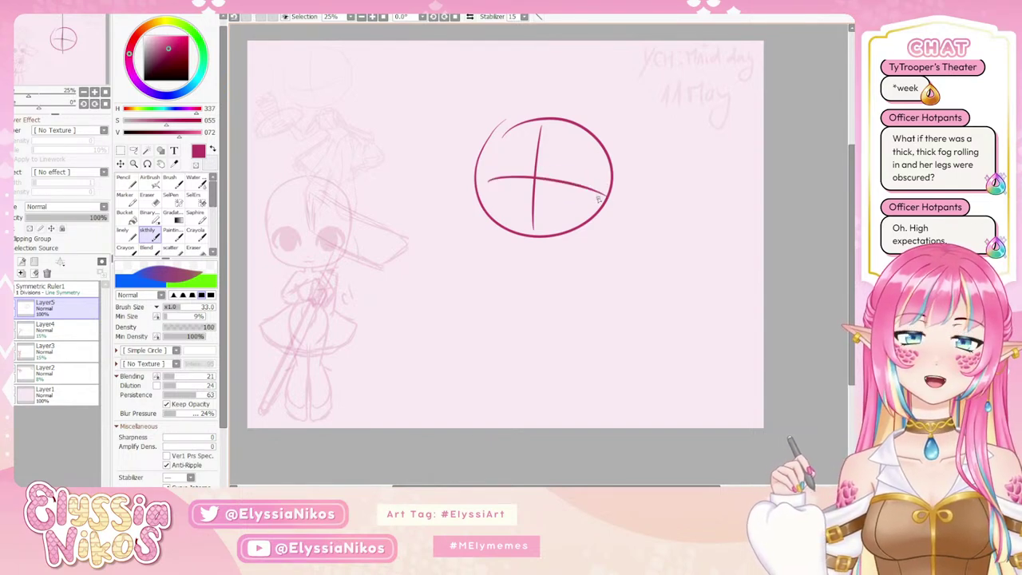
key("ctrl+z")
left_click_drag(490, 177, 591, 192)
key("ctrl+z")
mouse_move(487, 171)
left_mouse_down()
mouse_move(548, 172)
mouse_move(582, 191)
left_mouse_up()
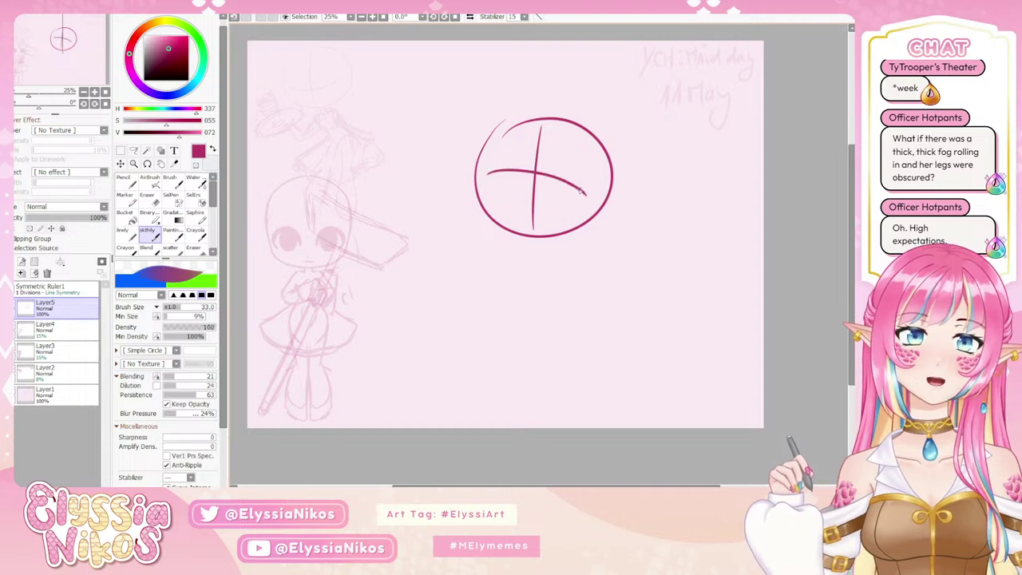
key("ctrl+z")
left_click_drag(490, 175, 597, 189)
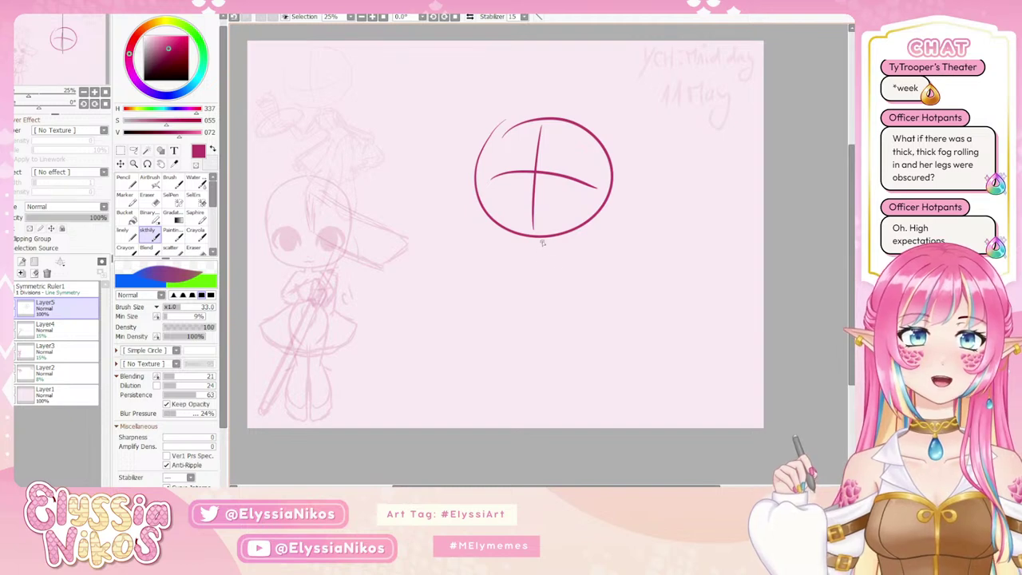
Try several action lines below the head and keep a diagonal one leaning away from the chin.
left_click_drag(538, 249, 520, 327)
key("ctrl+z")
left_click_drag(530, 250, 523, 322)
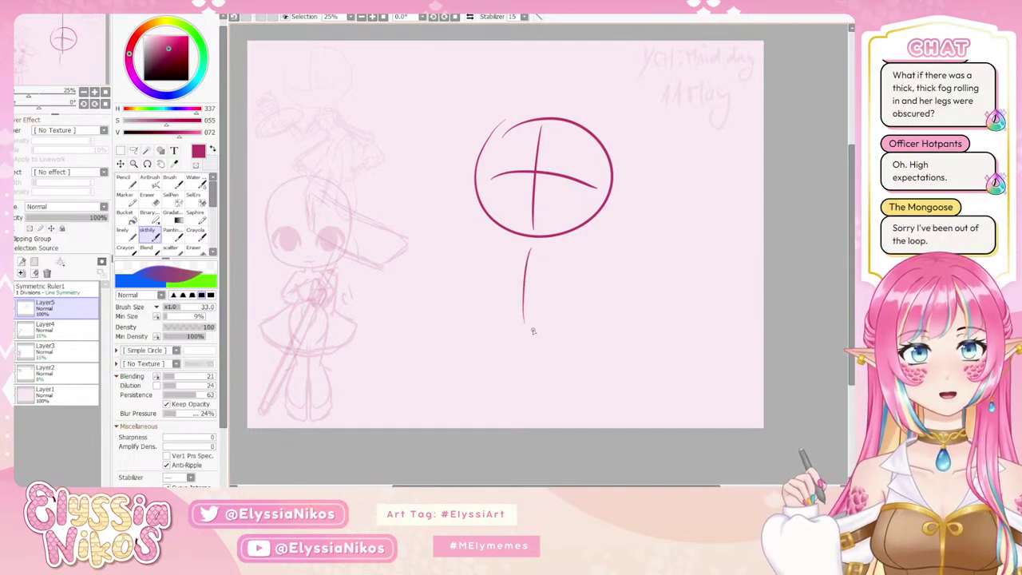
key("ctrl+z")
left_click_drag(534, 255, 504, 346)
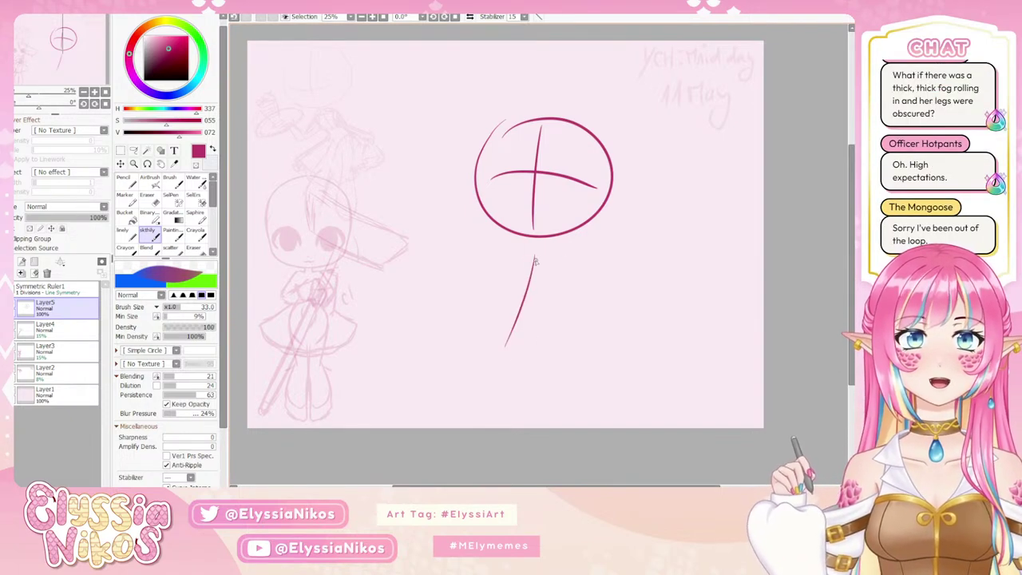
key("ctrl+z")
left_click_drag(536, 264, 481, 365)
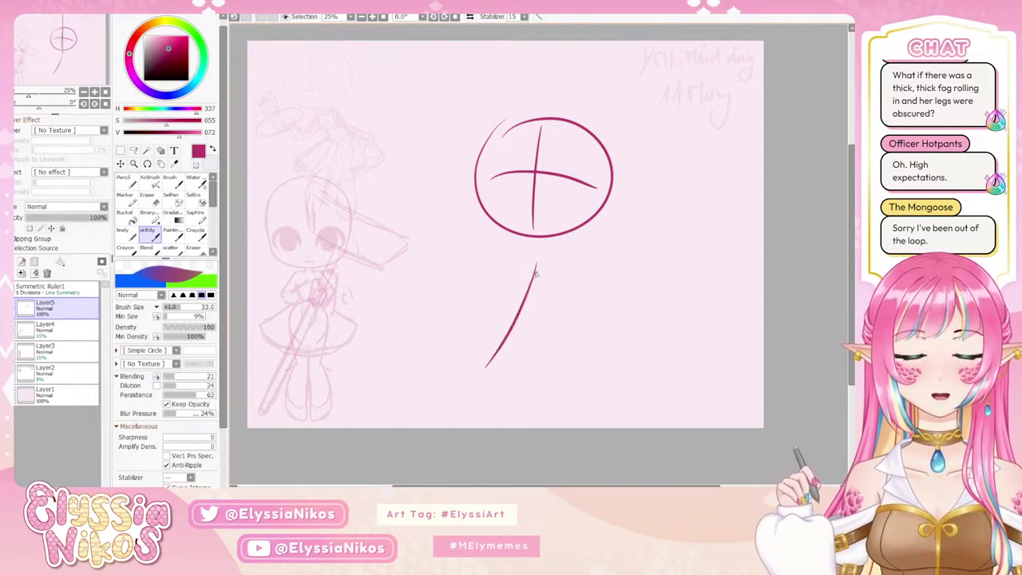
key("ctrl+z")
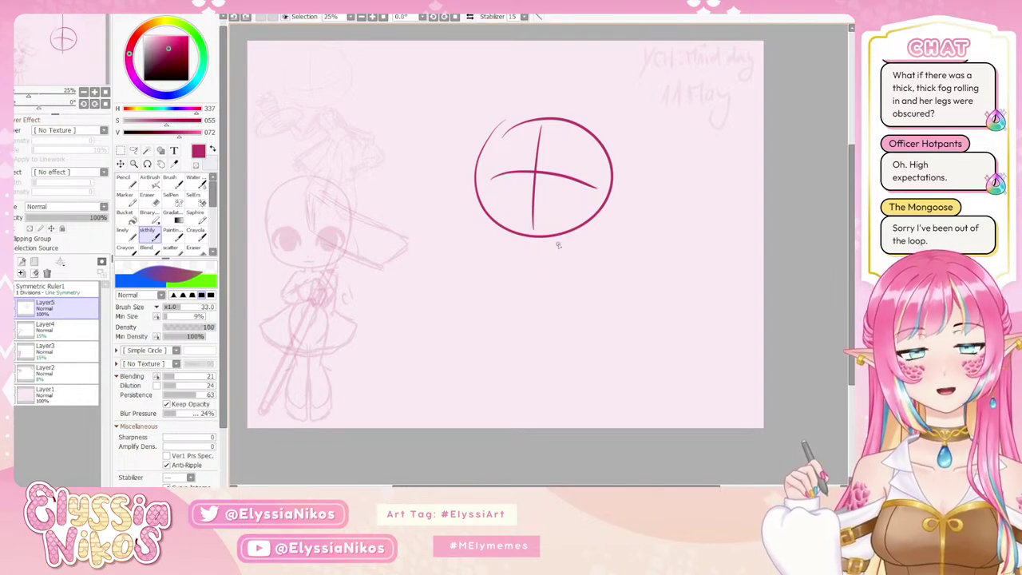
mouse_move(534, 251)
left_mouse_down()
mouse_move(501, 311)
mouse_move(495, 338)
left_mouse_up()
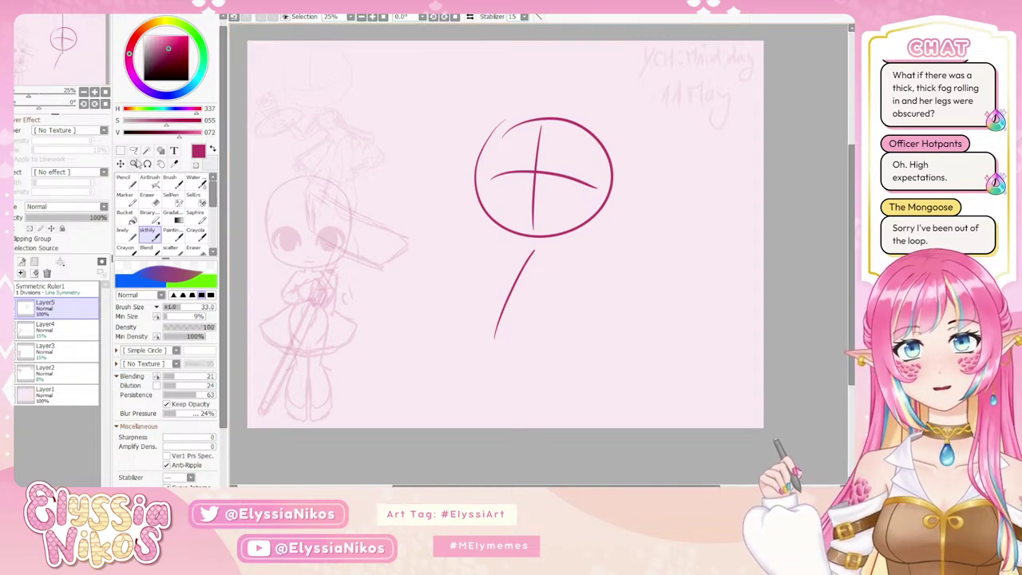
Move the head sketch up near the canvas's upper edge and extend the action line into a longer curve.
left_click(120, 164)
left_click_drag(555, 207, 544, 150)
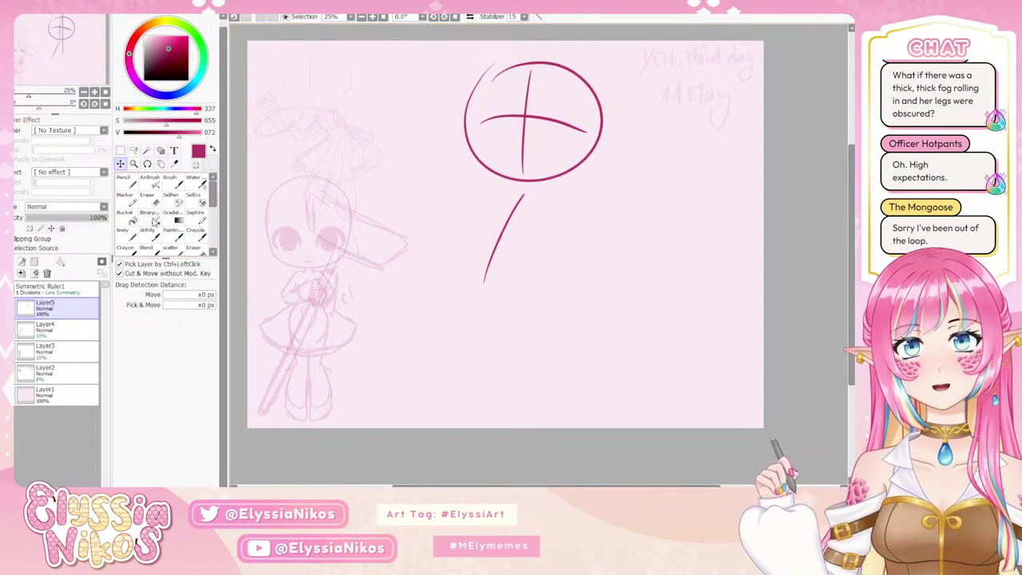
left_click(149, 233)
left_click_drag(507, 191, 485, 241)
key("ctrl+z")
key("ctrl+z")
mouse_move(524, 193)
left_mouse_down()
mouse_move(477, 298)
mouse_move(492, 244)
mouse_move(489, 312)
left_mouse_up()
key("ctrl+z")
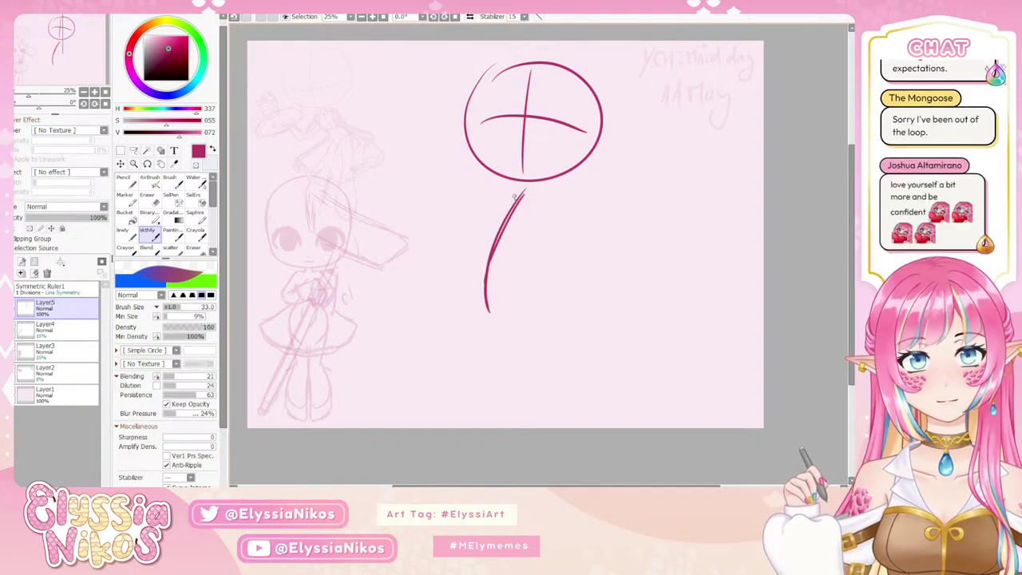
Sketch a rounded, tilted chest shape around the upper end of the action line, with a slanted shoulder line.
left_click_drag(503, 190, 496, 233)
key("ctrl+z")
key("ctrl+z")
mouse_move(508, 188)
left_mouse_down()
mouse_move(496, 230)
mouse_move(530, 221)
mouse_move(554, 195)
mouse_move(541, 198)
mouse_move(551, 199)
mouse_move(543, 214)
mouse_move(547, 193)
mouse_move(545, 204)
left_mouse_up()
key("ctrl+z")
key("ctrl+z")
key("ctrl+z")
key("ctrl+z")
key("ctrl+z")
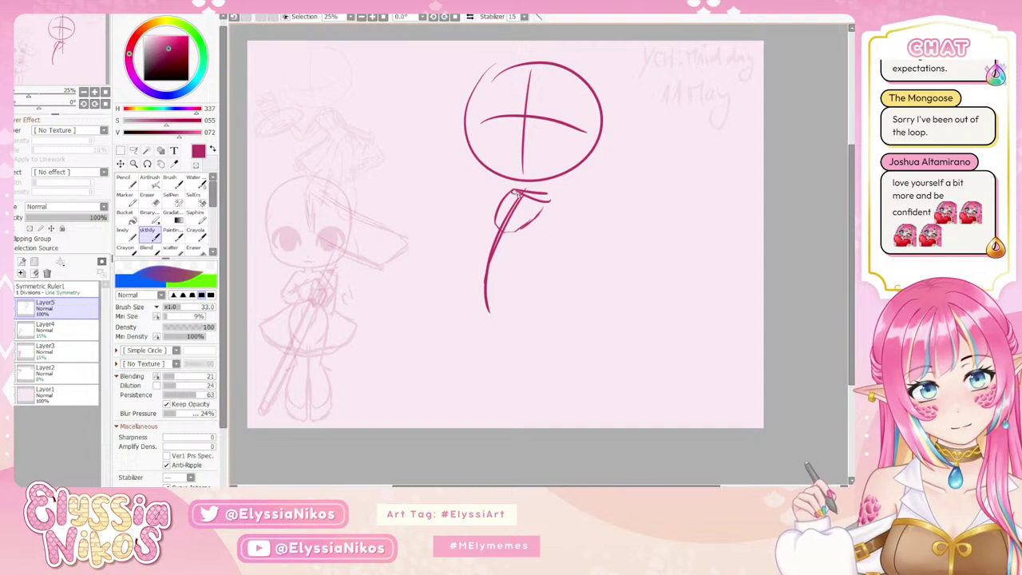
Try a narrow band across the shoulders, undo it, and redraw the chest as a closed rounded shape.
left_click_drag(545, 201, 548, 193)
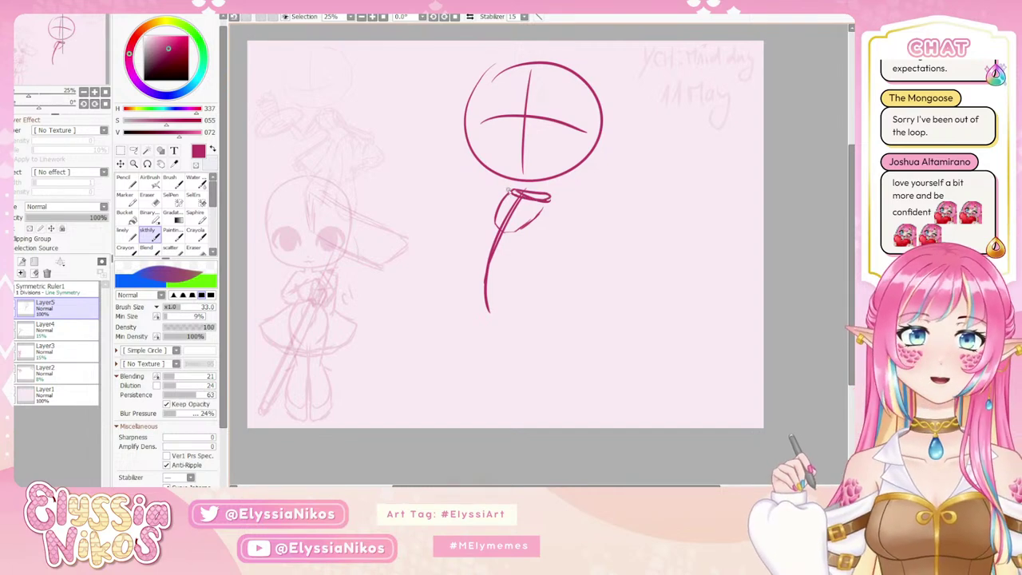
key("ctrl+z")
key("ctrl+z")
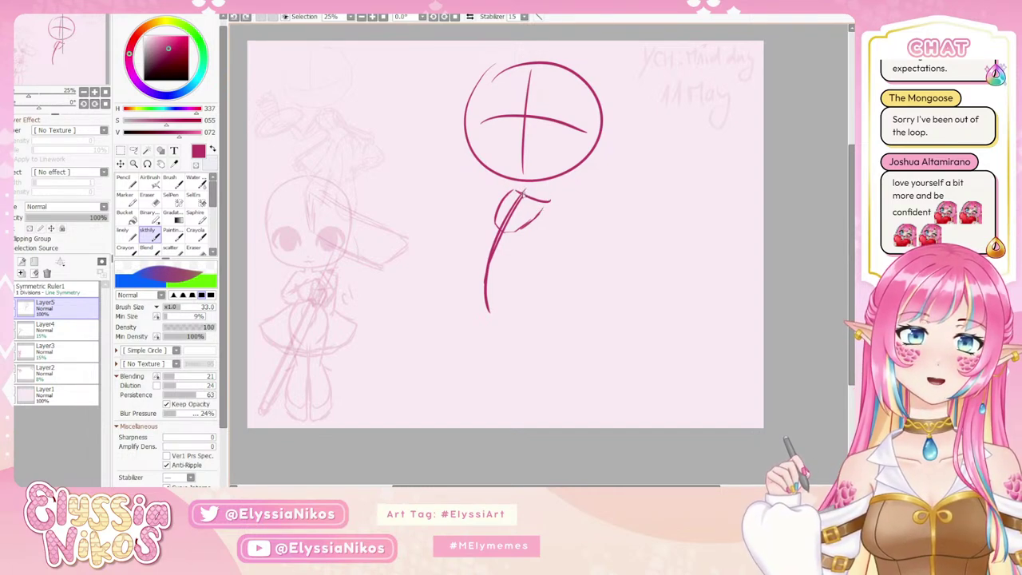
key("ctrl+z")
key("ctrl+z")
mouse_move(515, 192)
left_mouse_down()
mouse_move(549, 203)
mouse_move(513, 232)
left_mouse_up()
mouse_move(515, 193)
left_mouse_down()
mouse_move(495, 220)
mouse_move(517, 229)
left_mouse_up()
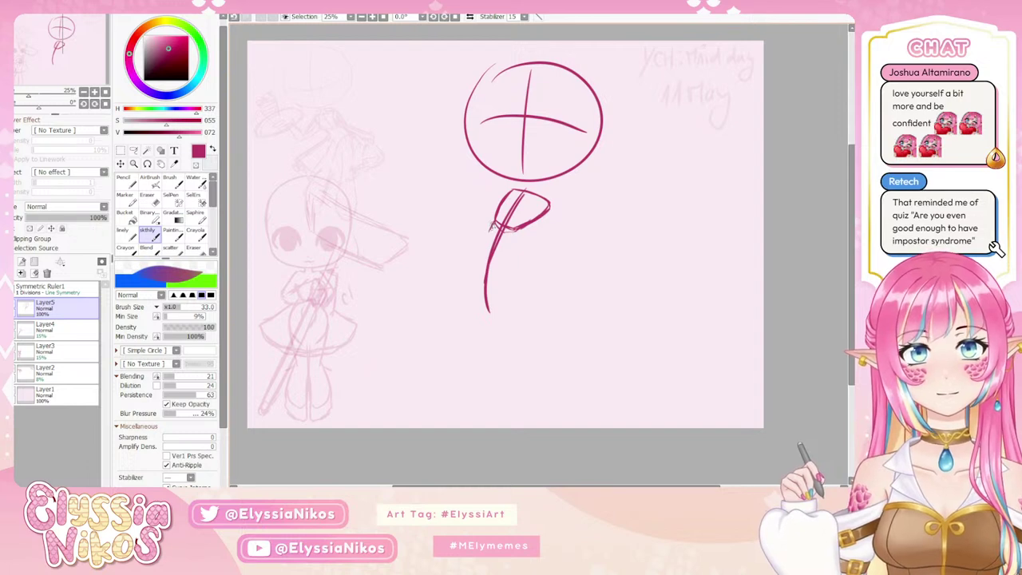
Sketch the waist sides and the arched lower edge of the hips beneath the chest.
mouse_move(497, 221)
left_mouse_down()
mouse_move(490, 236)
mouse_move(530, 247)
mouse_move(537, 261)
left_mouse_up()
mouse_move(496, 222)
left_mouse_down()
mouse_move(492, 260)
mouse_move(484, 251)
mouse_move(497, 270)
mouse_move(535, 257)
left_mouse_up()
key("ctrl+z")
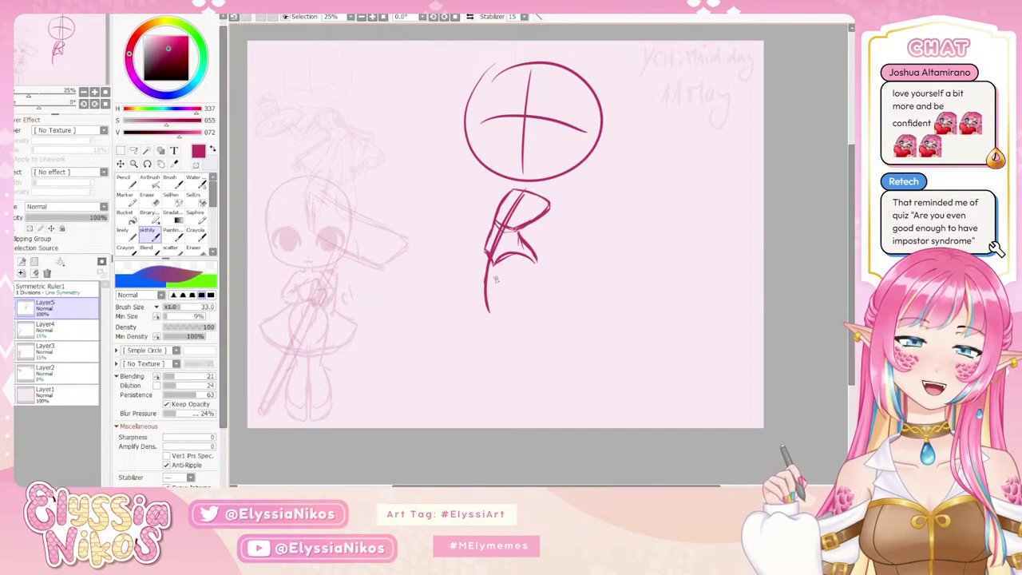
Outline the front thigh as a tapering shape running down from the hip arch.
left_click_drag(492, 260, 503, 329)
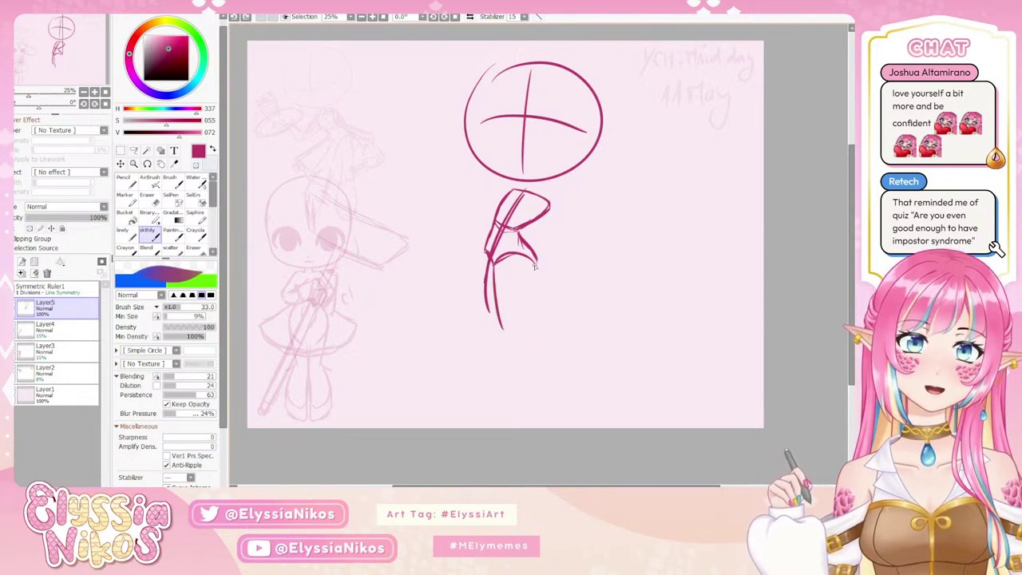
left_click_drag(537, 262, 503, 324)
key("ctrl+z")
mouse_move(535, 255)
left_mouse_down()
mouse_move(523, 237)
mouse_move(535, 283)
mouse_move(500, 287)
mouse_move(499, 309)
left_mouse_up()
left_click_drag(498, 257, 509, 334)
left_click_drag(533, 265, 519, 325)
Sketch the rear thigh angled back behind the front thigh, with a short knee end.
left_click_drag(484, 252, 470, 293)
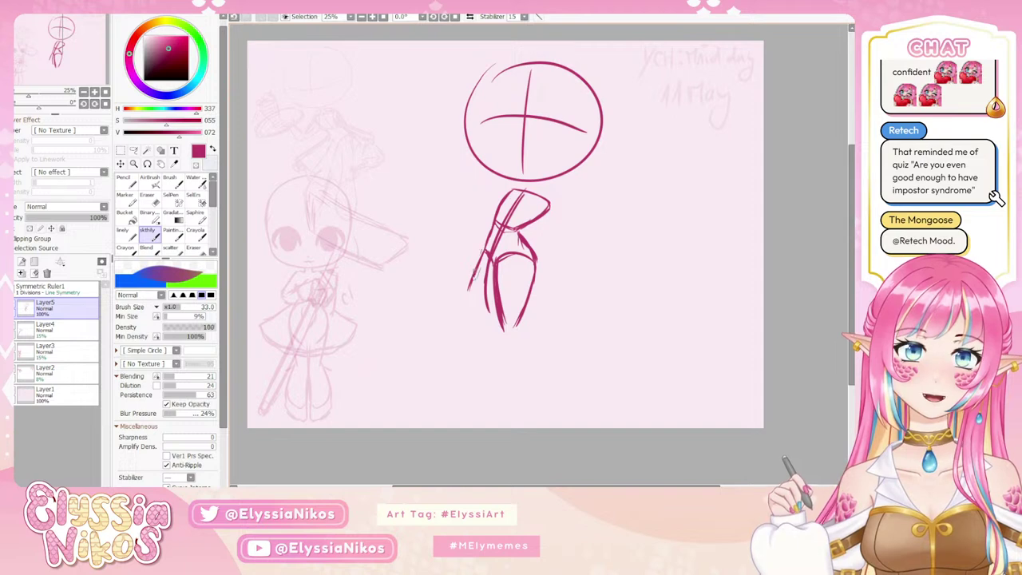
left_click_drag(479, 257, 459, 310)
key("ctrl+z")
left_click_drag(488, 246, 470, 311)
mouse_move(479, 275)
left_mouse_down()
mouse_move(471, 313)
mouse_move(487, 332)
mouse_move(471, 326)
left_mouse_up()
left_click_drag(471, 328, 490, 315)
key("ctrl+z")
key("ctrl+z")
Draw the front lower leg as a flared shape with a flat, rounded foot.
mouse_move(483, 326)
left_mouse_down()
mouse_move(489, 393)
mouse_move(503, 413)
mouse_move(534, 401)
left_mouse_up()
left_click_drag(532, 324, 541, 391)
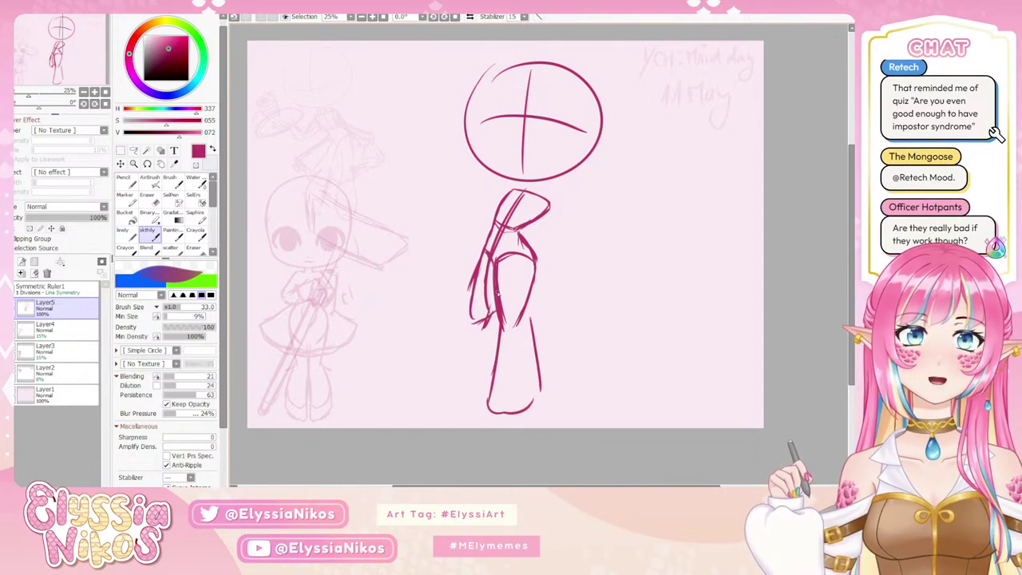
key("ctrl+z")
mouse_move(527, 321)
left_mouse_down()
mouse_move(537, 405)
mouse_move(529, 417)
mouse_move(492, 412)
mouse_move(537, 404)
left_mouse_up()
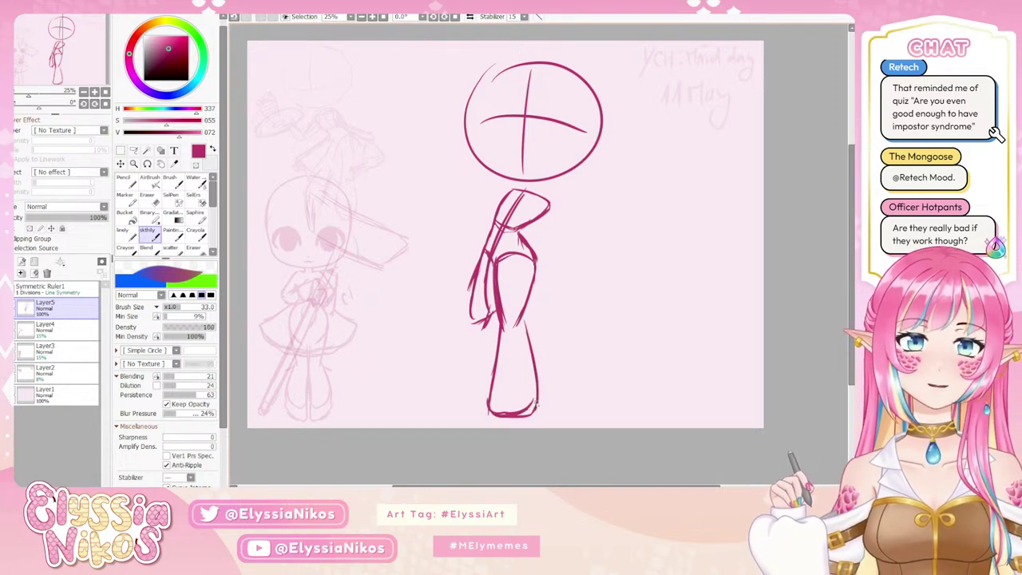
Draw the rear lower leg stretched diagonally backwards with a pointed foot.
left_click_drag(477, 279, 443, 367)
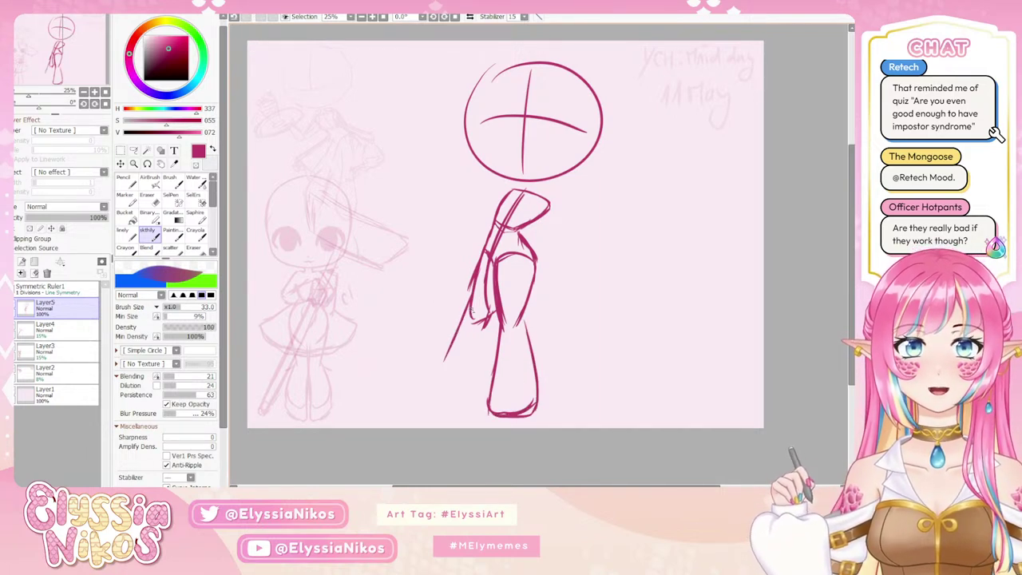
key("ctrl+z")
left_click_drag(471, 302, 421, 387)
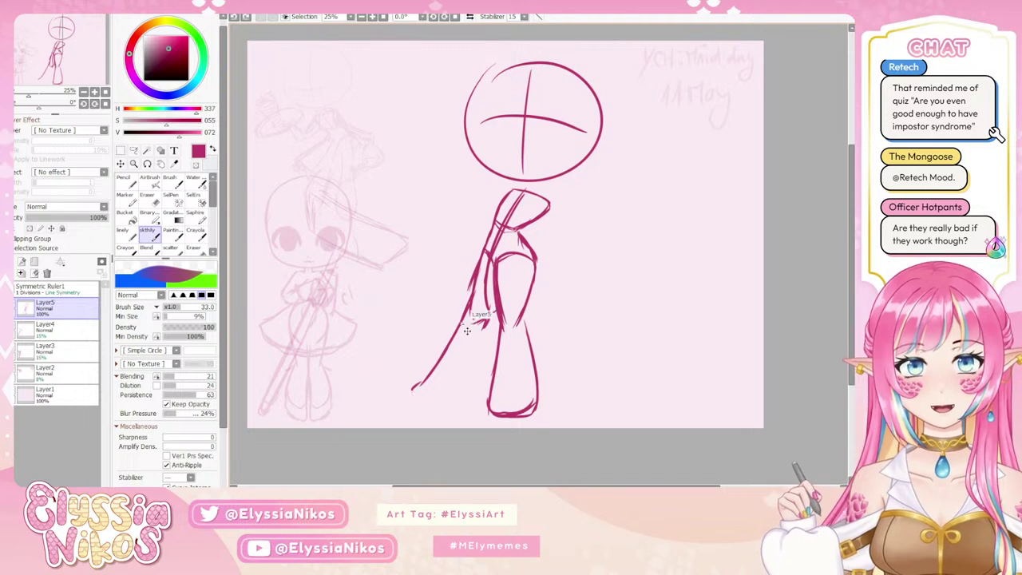
mouse_move(463, 316)
left_mouse_down()
mouse_move(446, 349)
mouse_move(409, 376)
mouse_move(413, 404)
mouse_move(457, 401)
mouse_move(495, 314)
left_mouse_up()
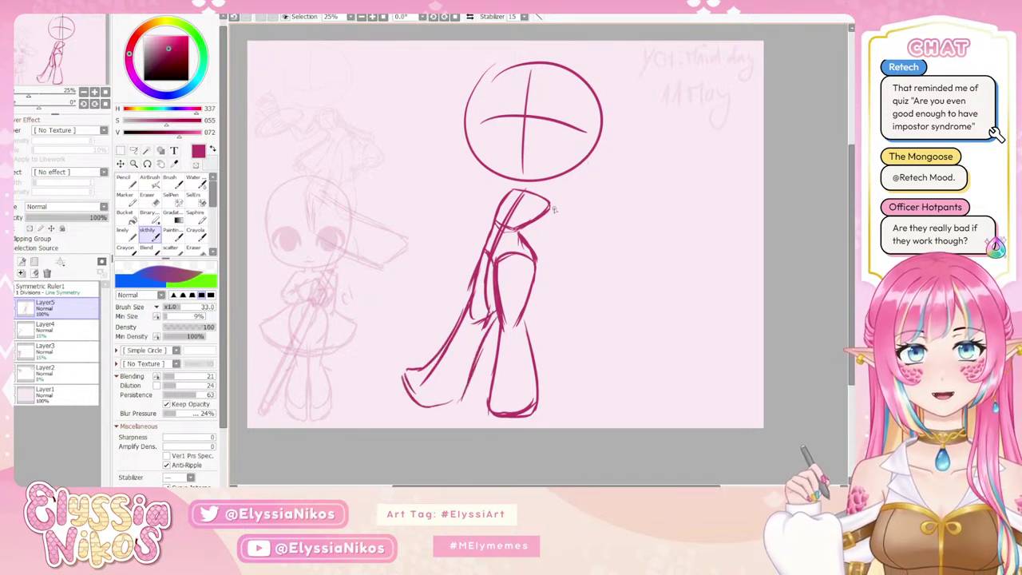
Sketch a bent arm reaching out from the shoulder to a slanted cane with a hooked handle.
left_click_drag(549, 206, 596, 241)
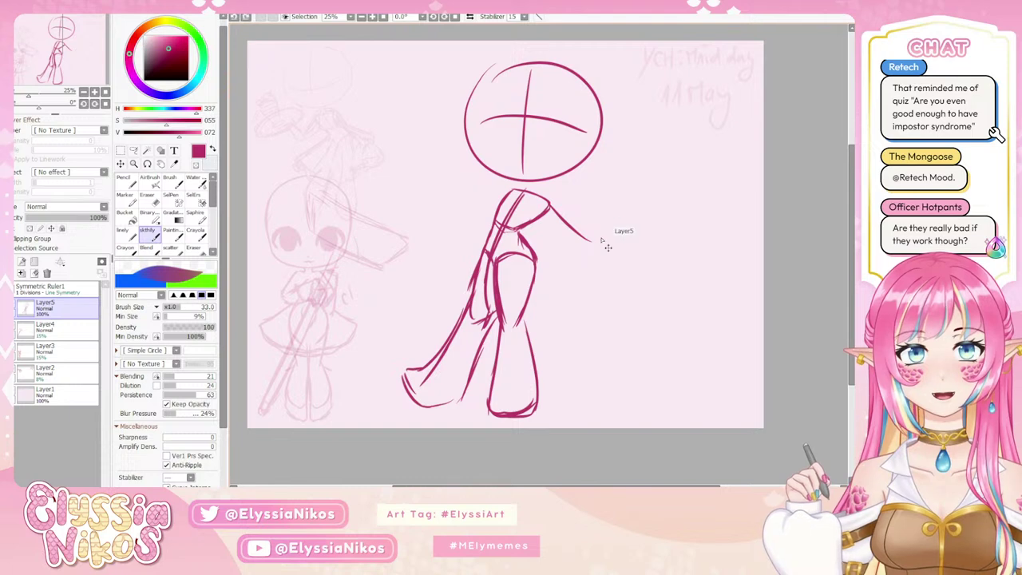
key("ctrl+z")
mouse_move(548, 205)
left_mouse_down()
mouse_move(569, 233)
mouse_move(614, 225)
left_mouse_up()
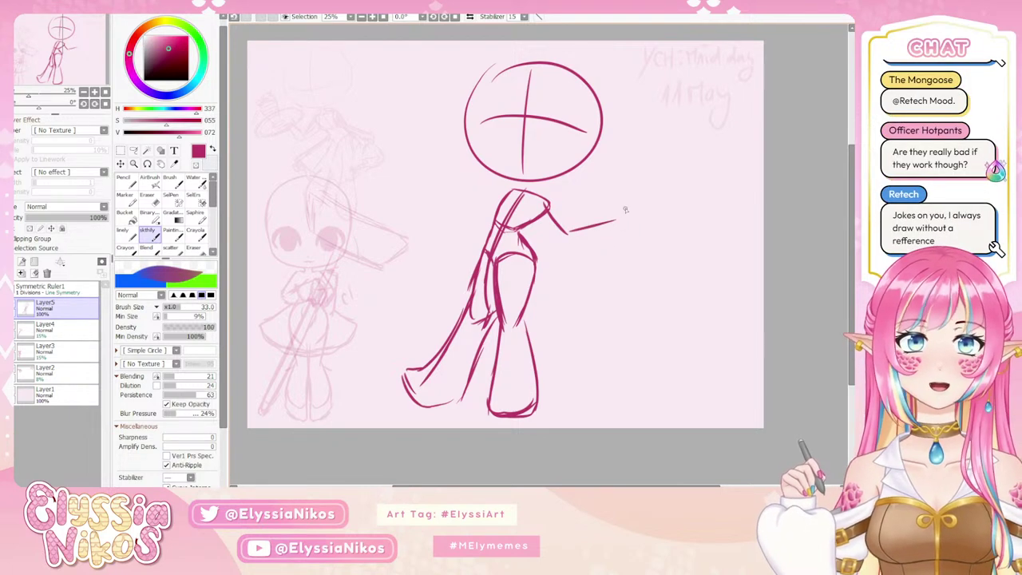
left_click_drag(635, 182, 576, 333)
left_click_drag(636, 177, 678, 213)
Sketch the other arm bent up to the head, touching a small tilted top hat.
left_click_drag(477, 171, 497, 193)
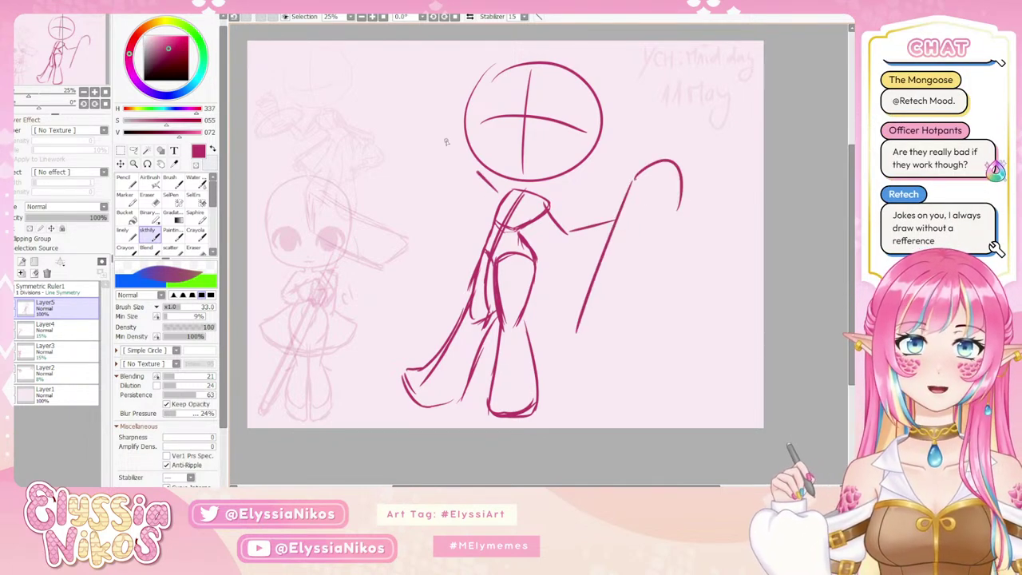
left_click_drag(442, 136, 479, 173)
mouse_move(430, 117)
left_mouse_down()
mouse_move(521, 55)
mouse_move(471, 77)
left_mouse_up()
mouse_move(471, 77)
left_mouse_down()
mouse_move(525, 56)
mouse_move(465, 50)
mouse_move(503, 59)
left_mouse_up()
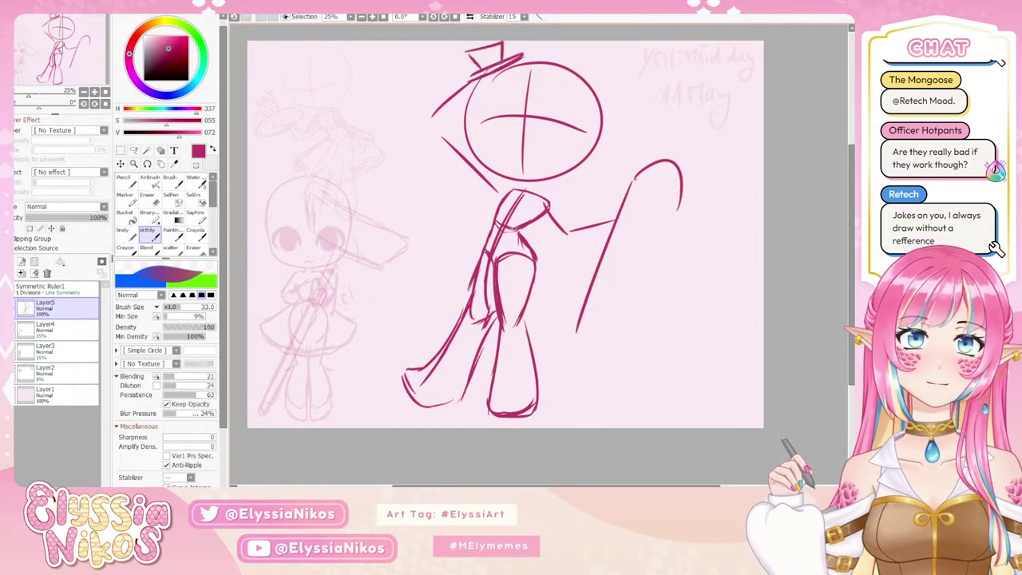
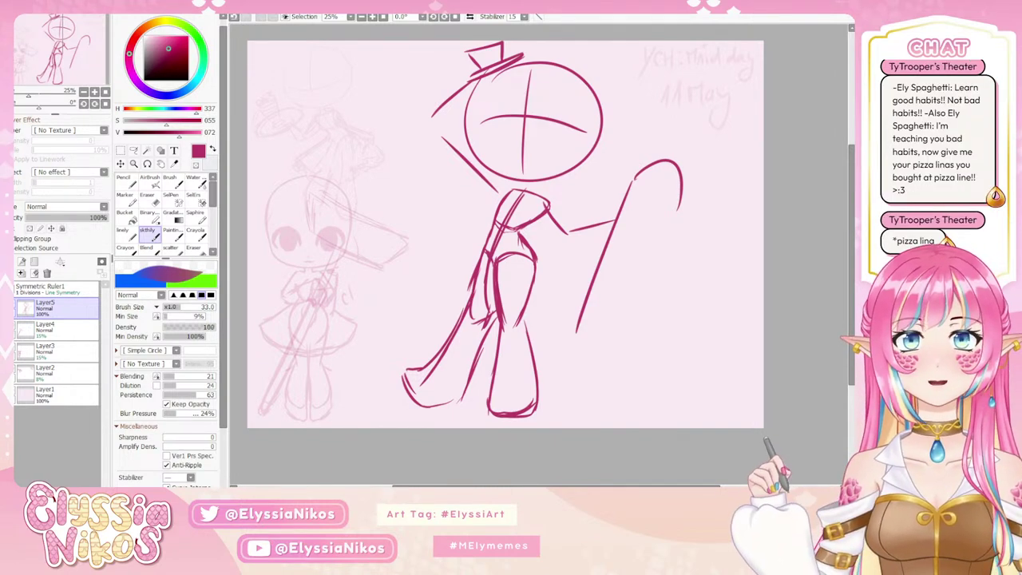
Erase the entire dancing figure with cane and top hat from Layer5 and return to the sketch brush.
key("e")
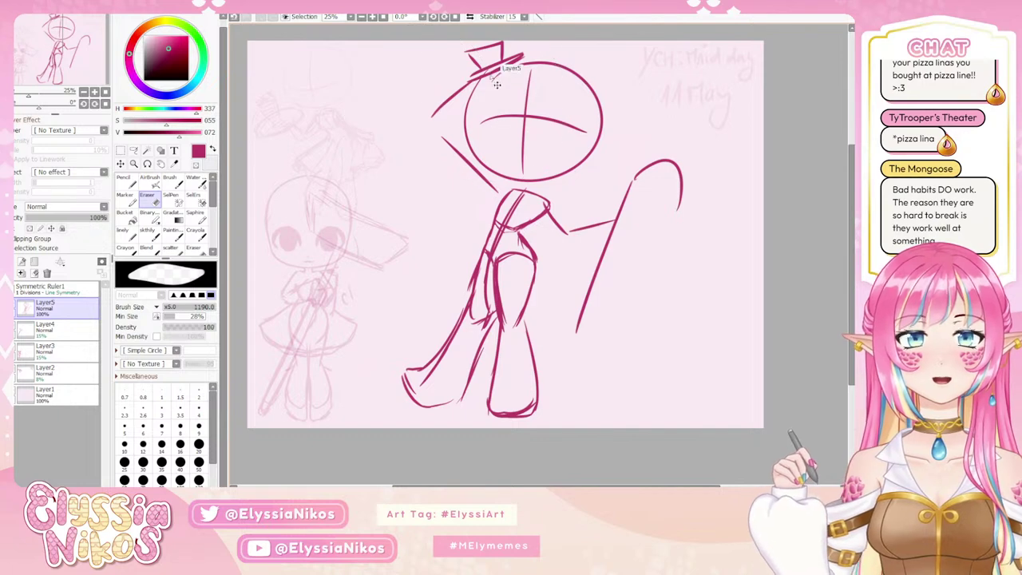
mouse_move(497, 85)
left_mouse_down()
mouse_move(519, 152)
mouse_move(438, 250)
mouse_move(507, 240)
mouse_move(599, 333)
mouse_move(440, 352)
mouse_move(406, 303)
left_mouse_up()
left_click(149, 235)
mouse_move(518, 226)
left_mouse_down()
mouse_move(534, 220)
mouse_move(526, 225)
mouse_move(510, 195)
left_mouse_up()
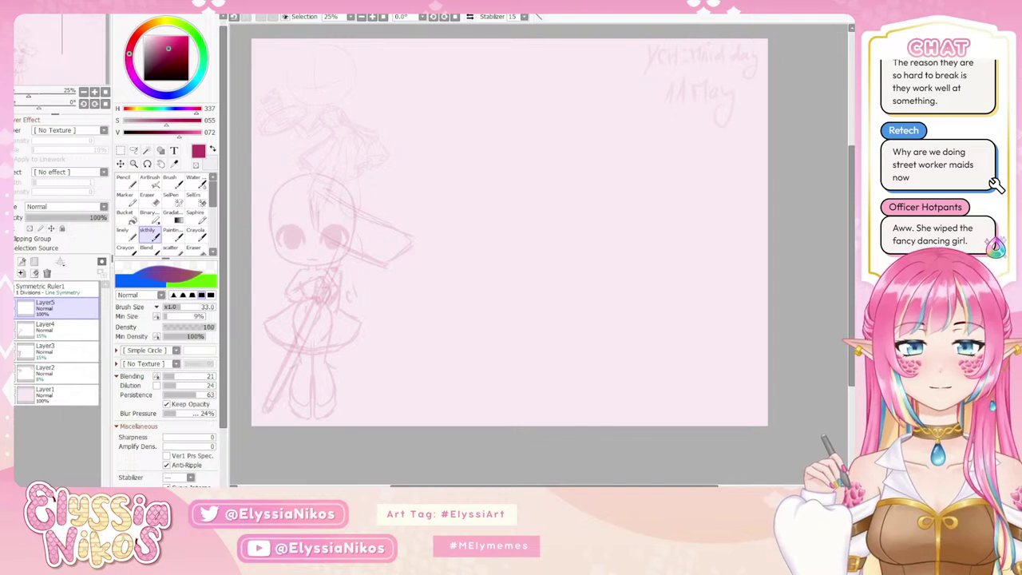
Set the opacity of Layer2, which holds the tray-carrying maid sketch and the title text, to 31%.
left_click_drag(530, 200, 518, 203)
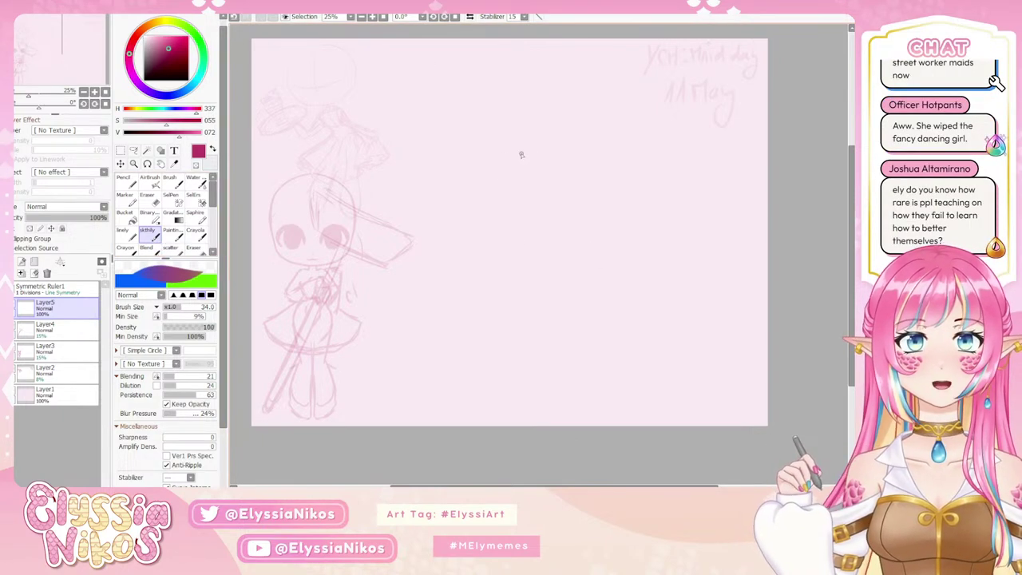
left_click(62, 375)
left_click_drag(88, 215, 113, 219)
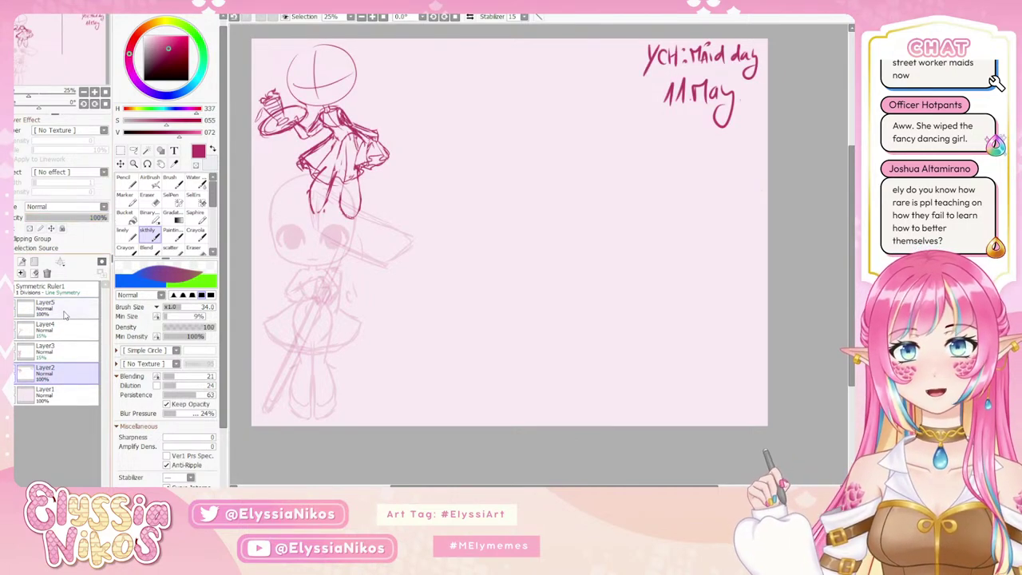
left_click_drag(100, 219, 51, 221)
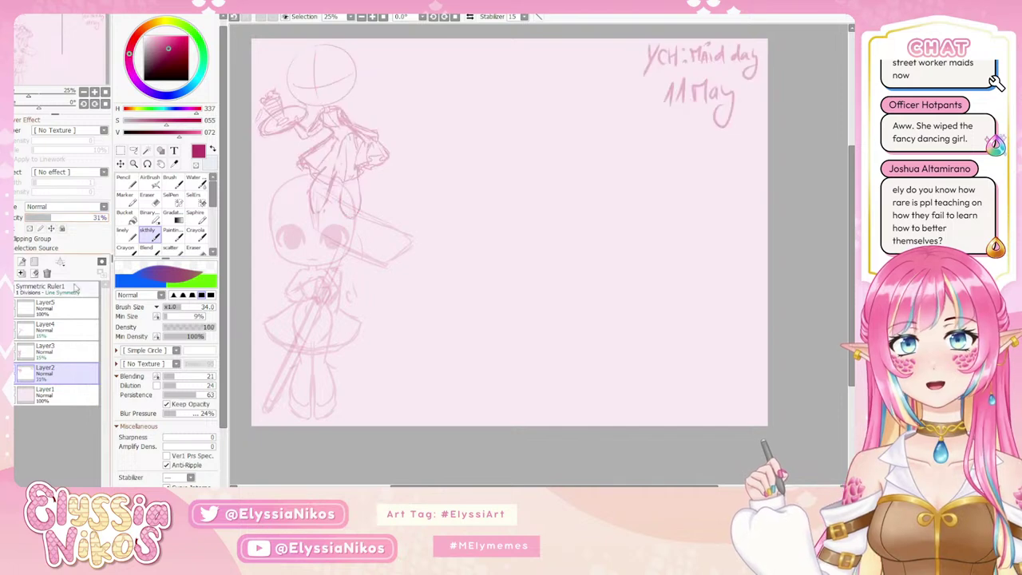
Copy the tray-carrying maid from Layer2 with a freeform lasso selection and paste her onto a new layer.
left_click(133, 150)
scroll(397, 82, "down", 1)
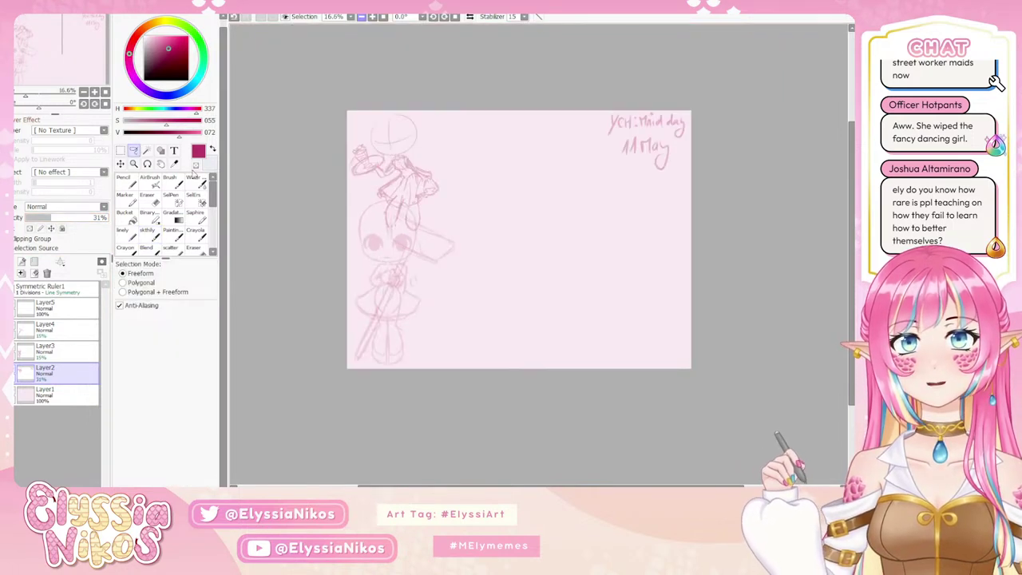
mouse_move(396, 82)
left_mouse_down()
mouse_move(339, 207)
mouse_move(447, 267)
mouse_move(489, 147)
mouse_move(431, 90)
left_mouse_up()
key("ctrl+c")
key("ctrl+v")
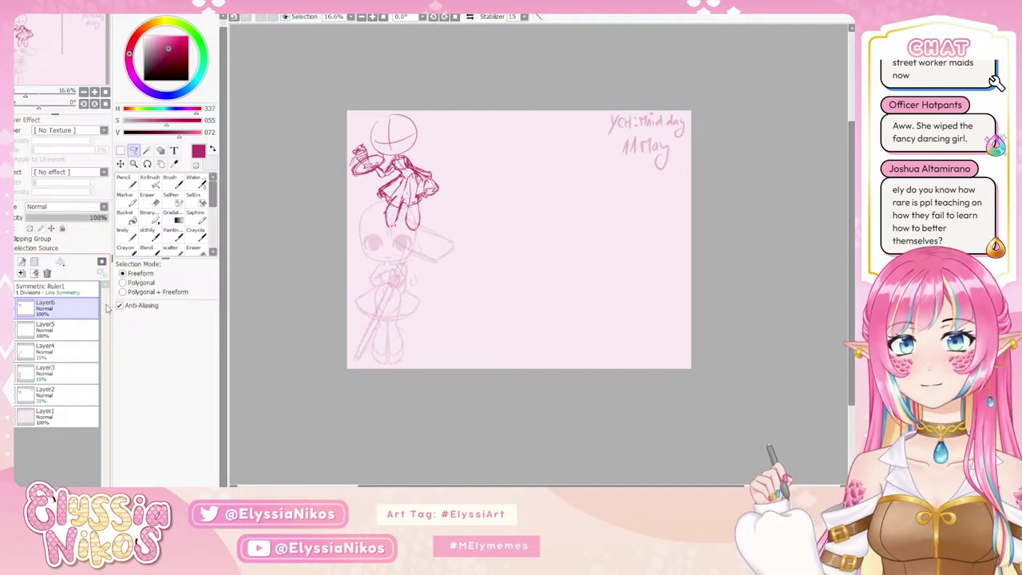
Enlarge the pasted maid to nearly double size and place her in the middle of the canvas.
key("ctrl+t")
mouse_move(406, 168)
left_mouse_down()
mouse_move(517, 245)
mouse_move(551, 290)
left_mouse_up()
mouse_move(493, 235)
left_mouse_down()
mouse_move(418, 148)
mouse_move(428, 147)
left_mouse_up()
left_click_drag(500, 189, 508, 195)
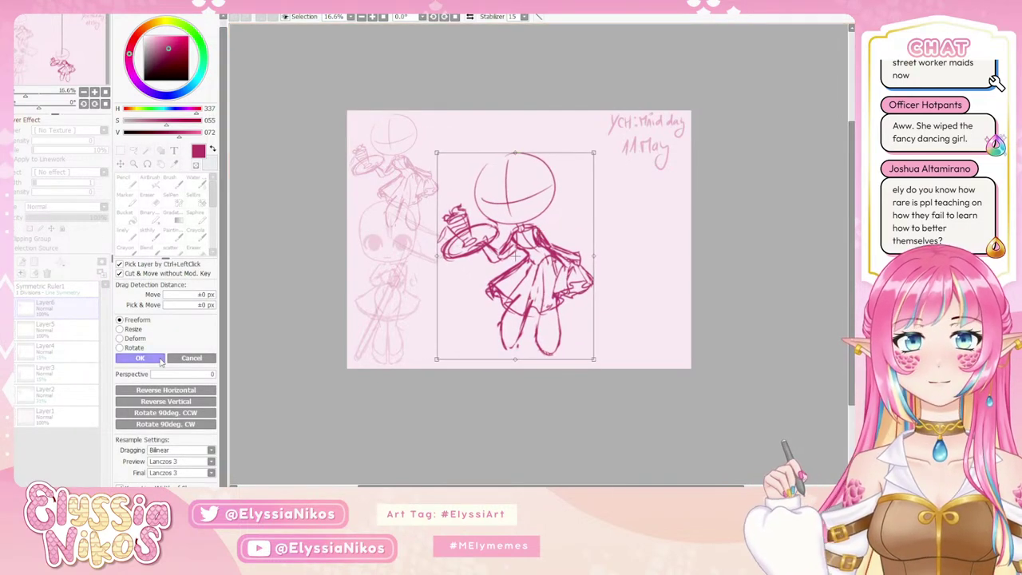
left_click(158, 360)
Place the enlarged maid's layer below Layer5, set its opacity to 20%, and make Layer5 active for sketching.
left_click_drag(65, 308, 73, 333)
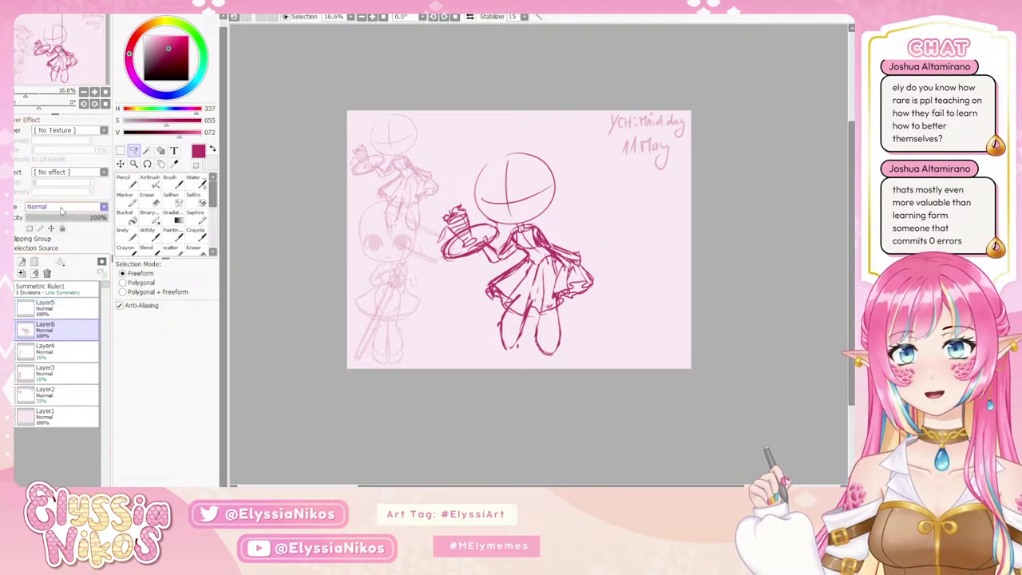
left_click_drag(53, 220, 50, 220)
left_click(71, 314)
left_click_drag(447, 256, 383, 240)
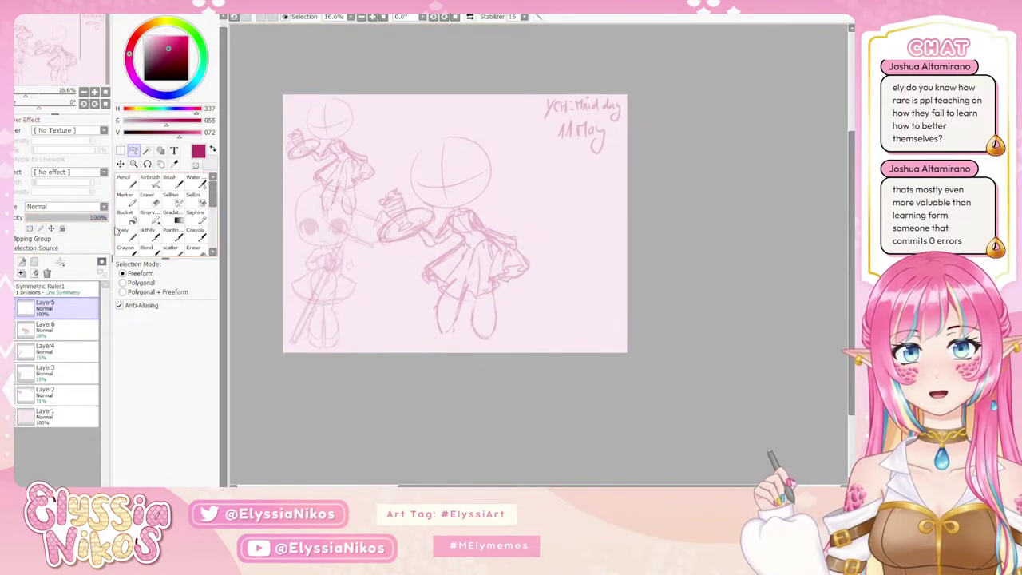
Switch to the sketch brush on Layer5 and set its size to 11 for redrawing the enlarged maid.
left_click(150, 231)
left_click(94, 92)
left_click_drag(421, 165, 452, 174)
left_click_drag(449, 136, 423, 144)
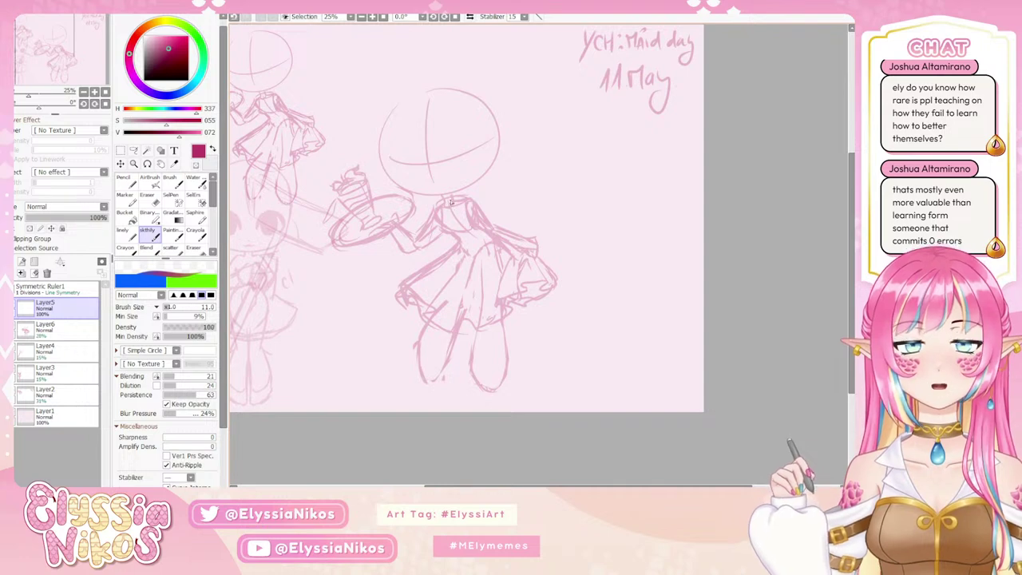
Sketch the small chest outline with its neckline and centre curve on Layer5, tracing over the faded maid figure below the head.
left_click_drag(451, 202, 476, 234)
key("ctrl+z")
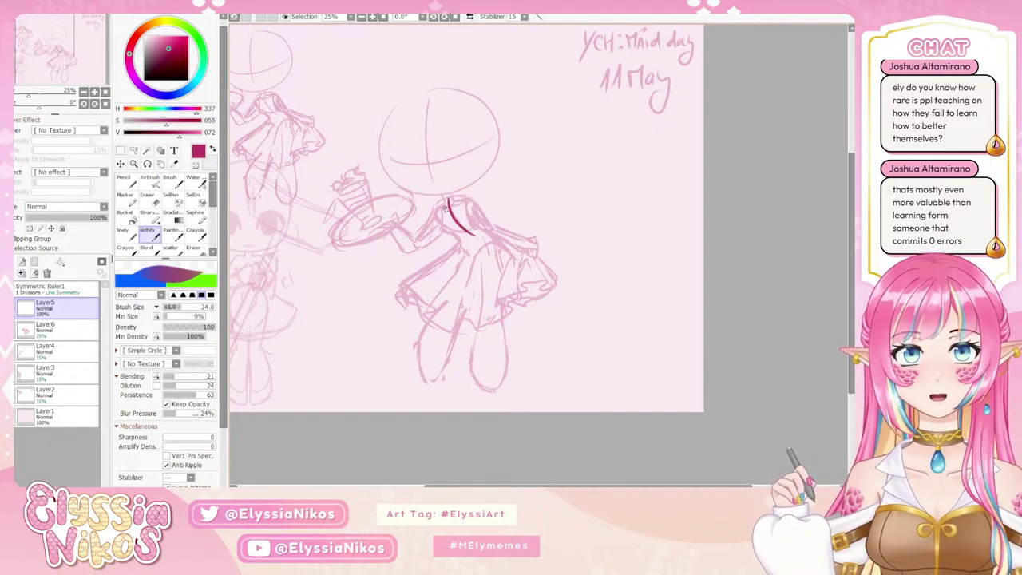
mouse_move(440, 206)
left_mouse_down()
mouse_move(460, 233)
mouse_move(479, 197)
mouse_move(470, 199)
mouse_move(478, 227)
left_mouse_up()
key("ctrl+z")
key("ctrl+z")
key("ctrl+z")
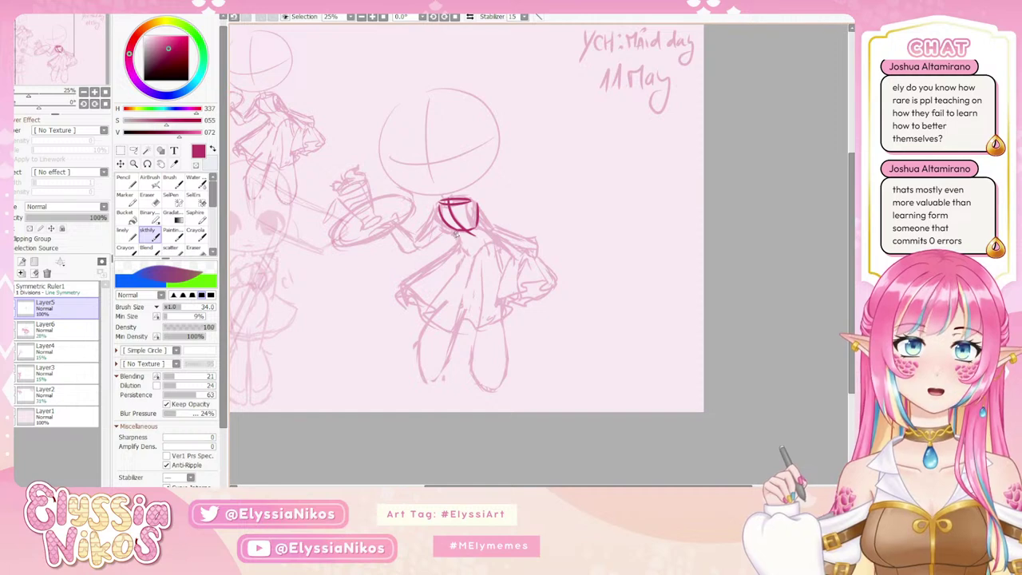
key("ctrl+z")
mouse_move(456, 233)
left_mouse_down()
mouse_move(445, 258)
mouse_move(443, 246)
mouse_move(458, 242)
mouse_move(439, 254)
mouse_move(500, 256)
mouse_move(503, 272)
left_mouse_up()
key("ctrl+z")
key("ctrl+z")
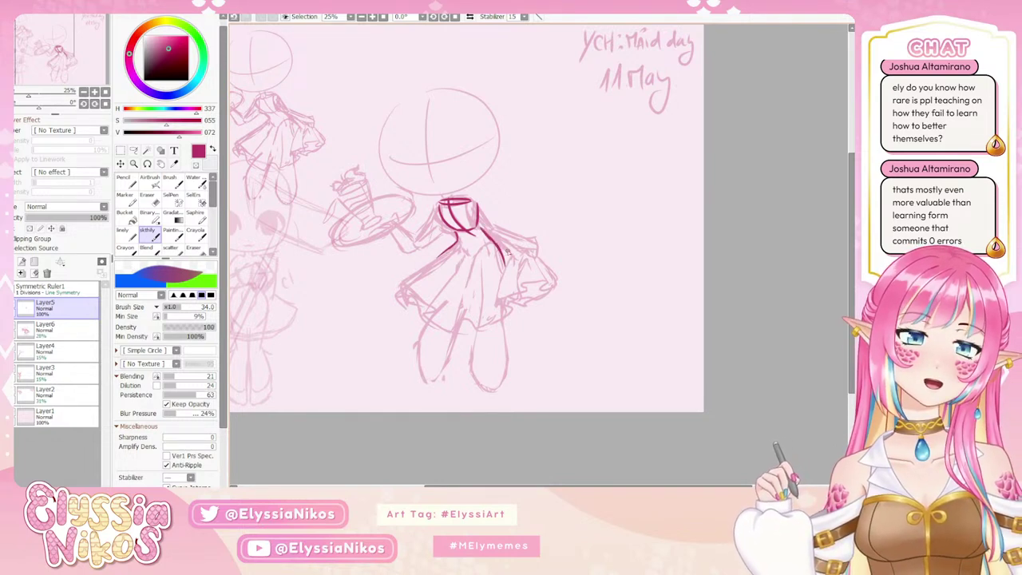
left_click_drag(489, 237, 503, 263)
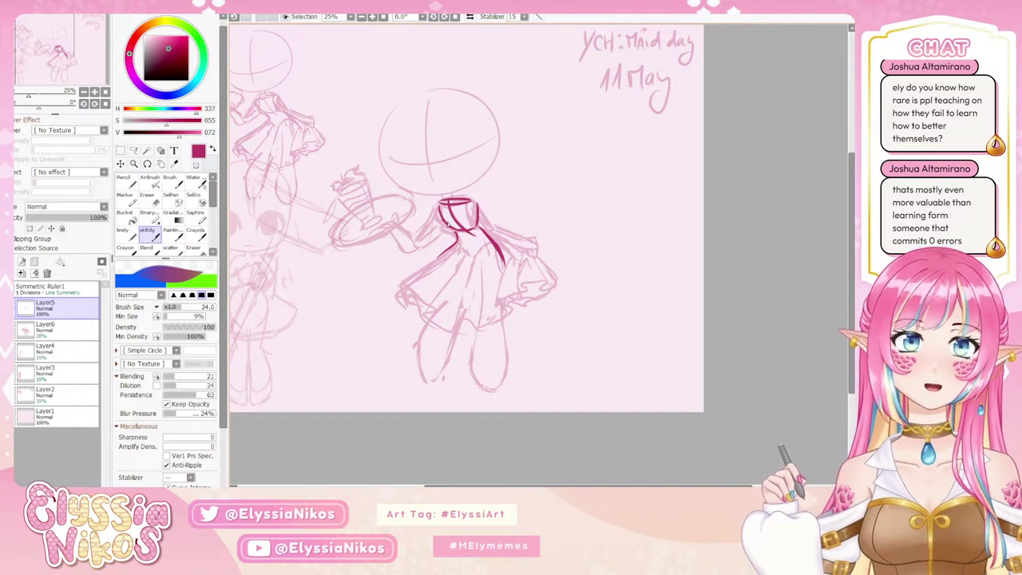
key("ctrl+z")
key("ctrl+z")
left_click_drag(479, 225, 490, 236)
key("ctrl+z")
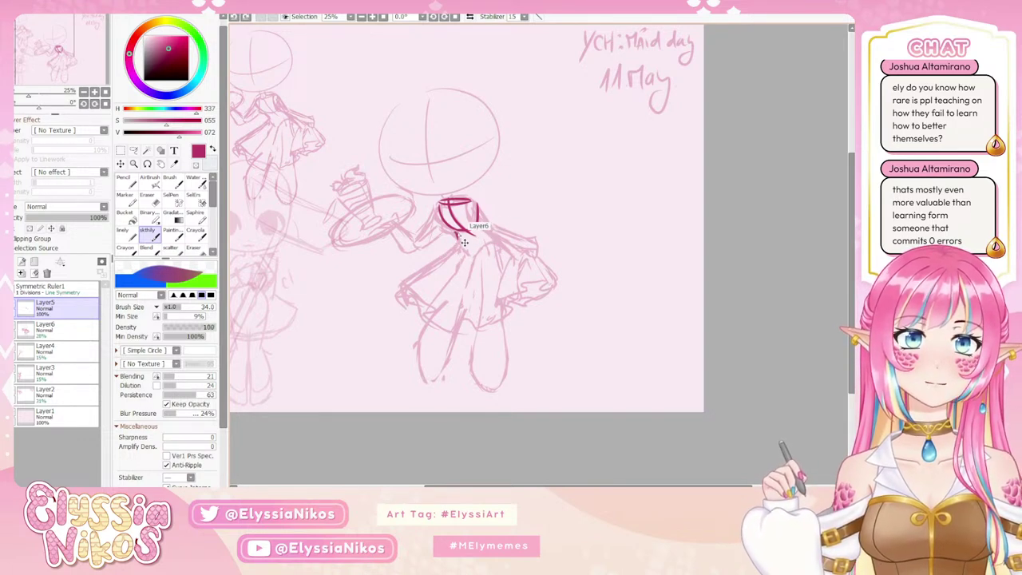
key("ctrl+z")
Sketch the curved back line running from the waist out to the hip.
mouse_move(476, 206)
left_mouse_down()
mouse_move(476, 228)
mouse_move(479, 216)
mouse_move(477, 230)
mouse_move(505, 235)
left_mouse_up()
key("ctrl+z")
key("ctrl+z")
key("ctrl+z")
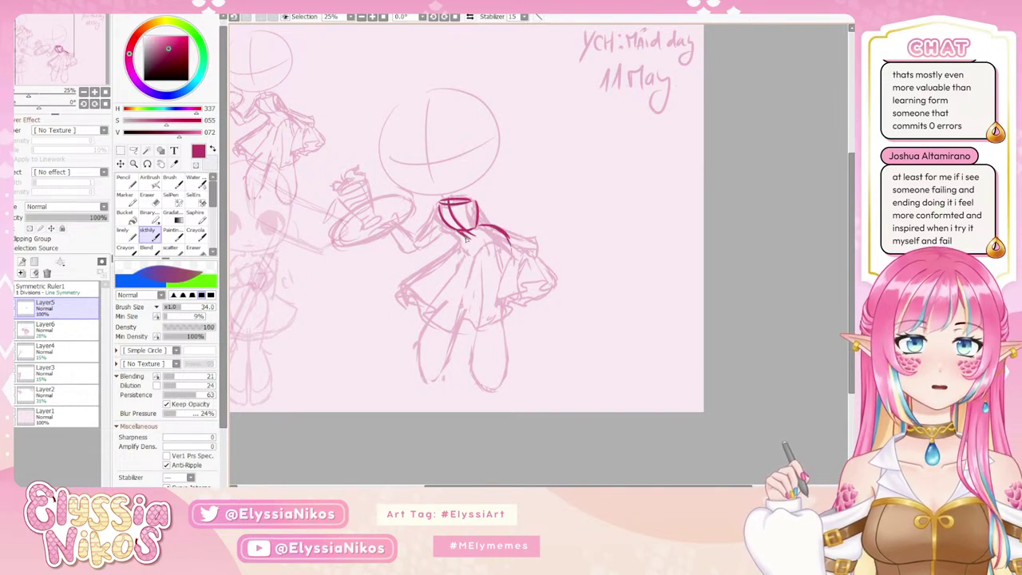
key("ctrl+z")
Sketch the lower edge of the hips, closing the pelvis shape between the waist and the back curve.
left_click_drag(467, 238, 479, 251)
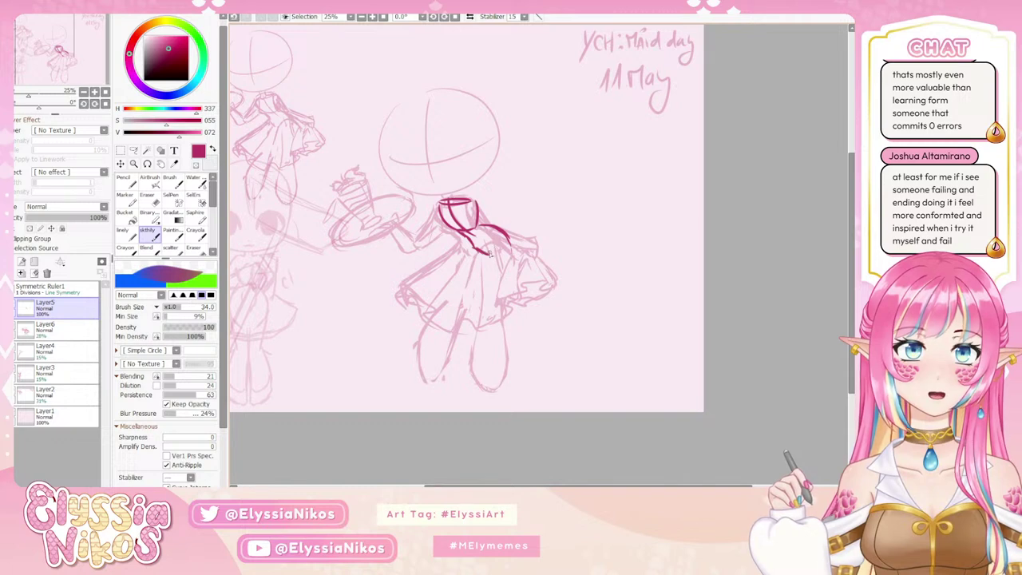
left_click_drag(489, 249, 508, 247)
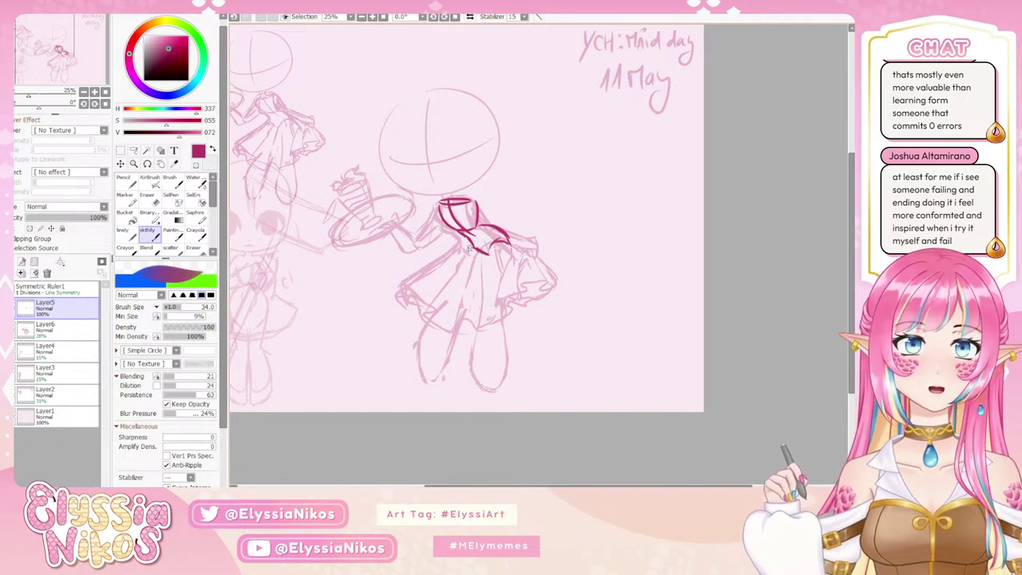
key("ctrl+z")
key("ctrl+y")
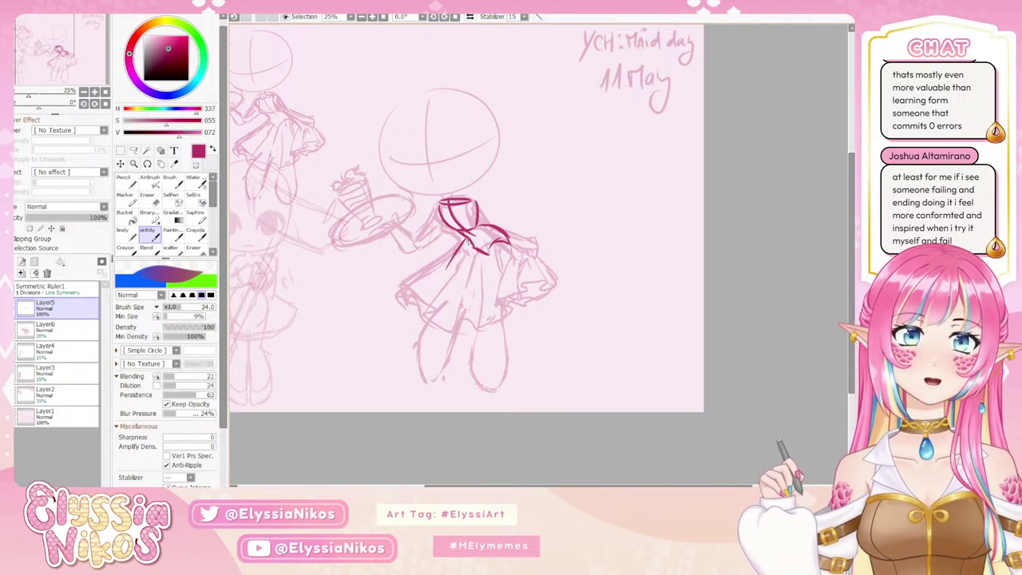
key("ctrl+z")
key("ctrl+y")
Sketch the outer thigh line of the figure's front leg, descending from the waist.
left_click_drag(461, 255, 452, 290)
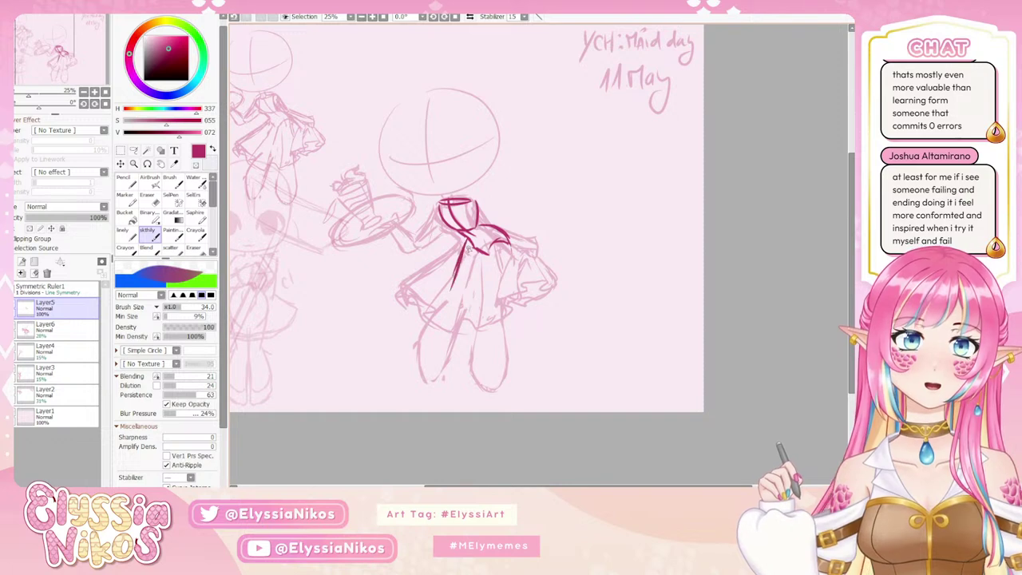
key("ctrl+z")
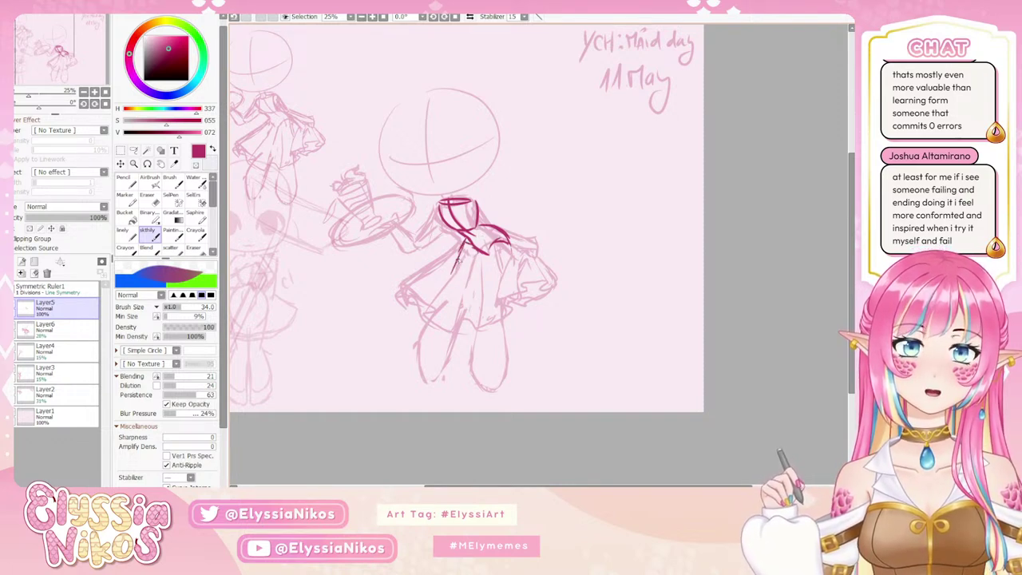
left_click_drag(462, 247, 444, 299)
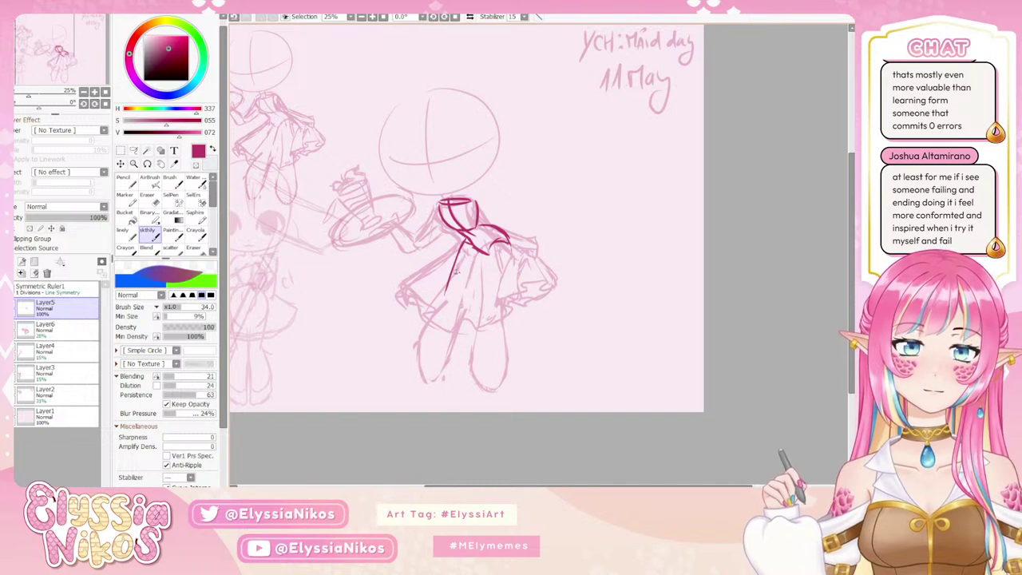
key("ctrl+z")
key("ctrl+z")
key("ctrl+z")
mouse_move(462, 249)
left_mouse_down()
mouse_move(451, 293)
mouse_move(467, 298)
left_mouse_up()
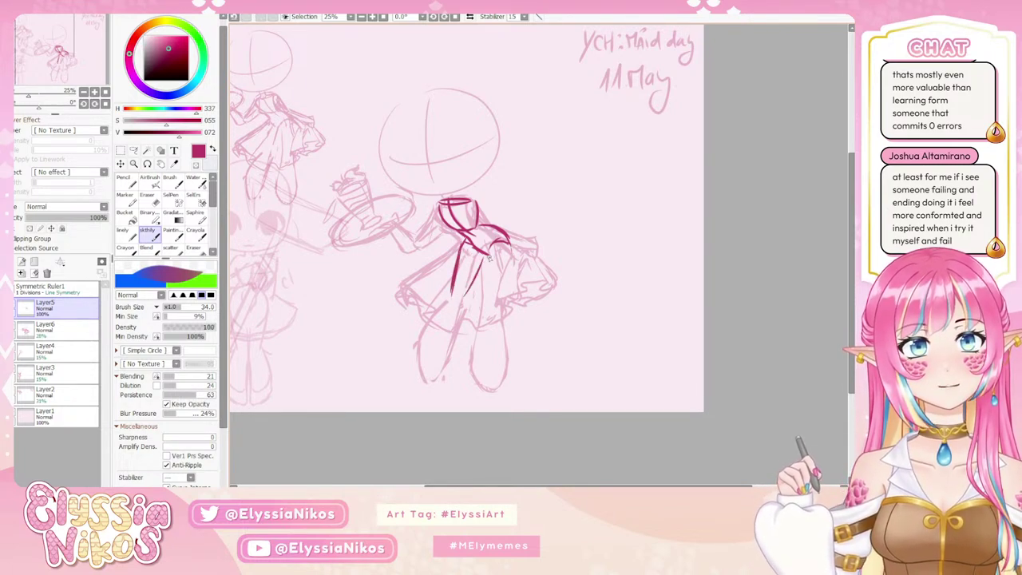
Sketch the rear leg's thigh as a narrow oval hanging from the hip.
mouse_move(489, 257)
left_mouse_down()
mouse_move(494, 299)
mouse_move(514, 248)
mouse_move(503, 293)
left_mouse_up()
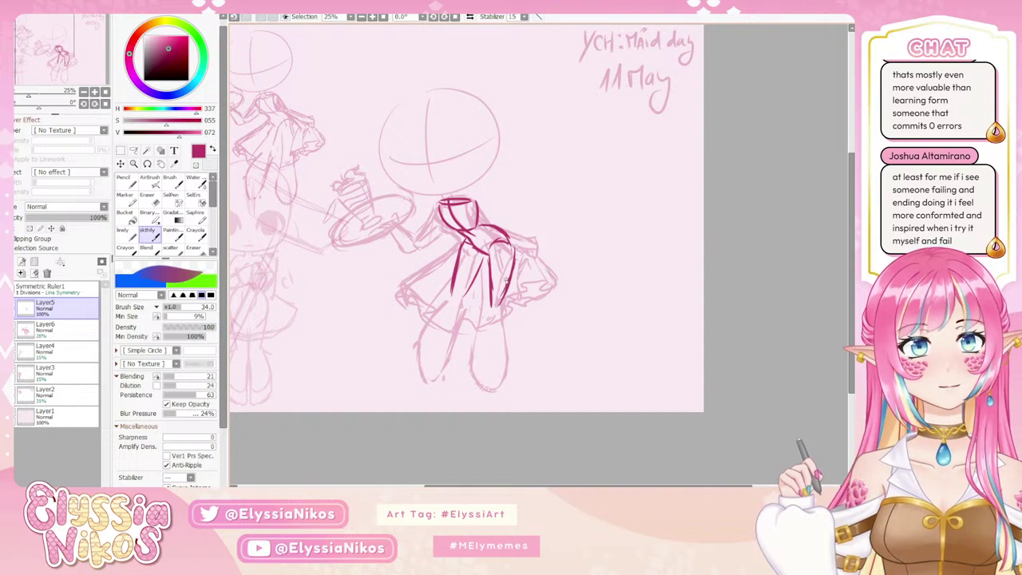
key("ctrl+z")
key("ctrl+z")
key("ctrl+z")
key("ctrl+z")
left_click_drag(488, 257, 484, 300)
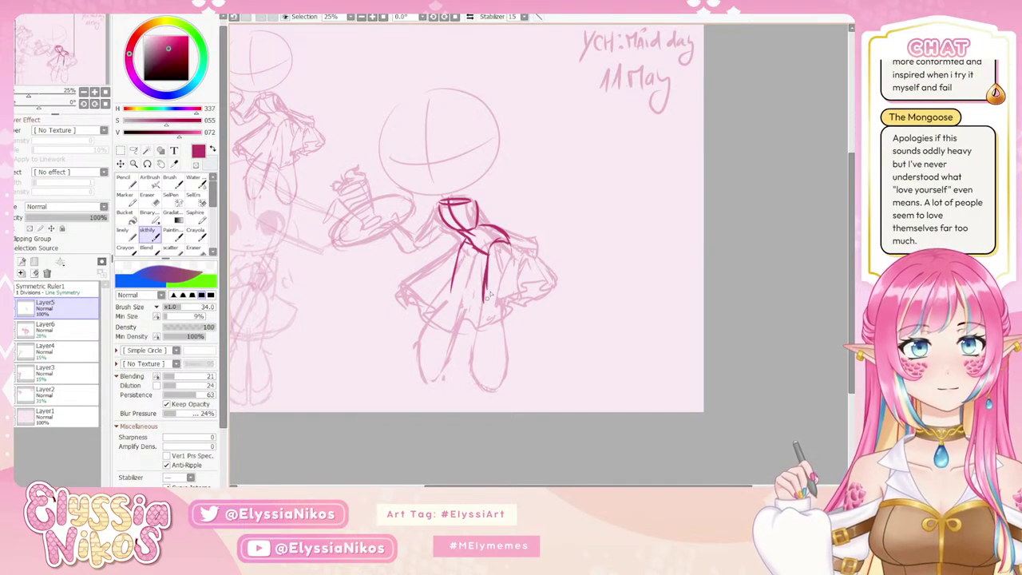
mouse_move(508, 243)
left_mouse_down()
mouse_move(511, 273)
mouse_move(498, 297)
mouse_move(487, 270)
mouse_move(483, 292)
mouse_move(493, 301)
mouse_move(510, 278)
left_mouse_up()
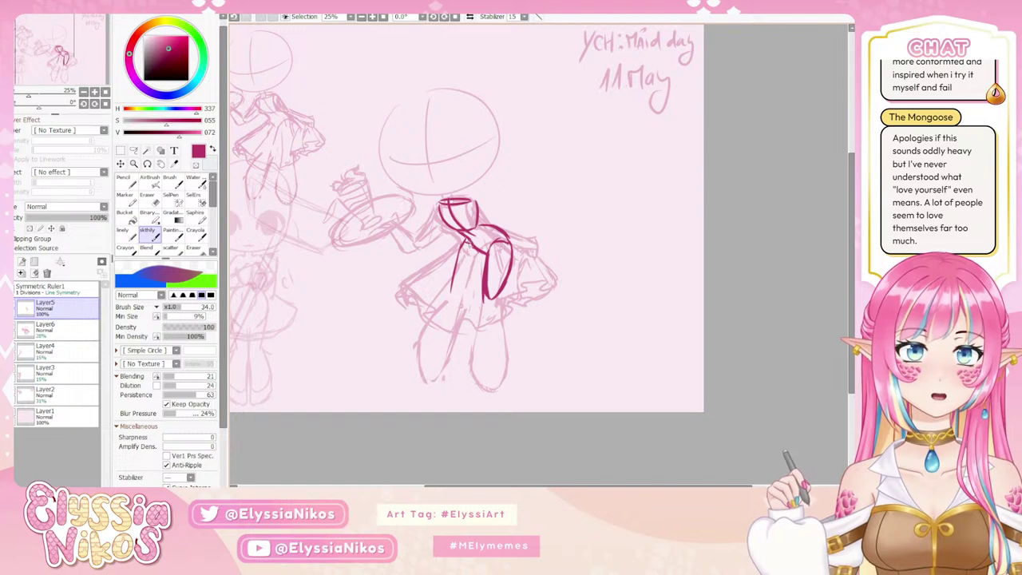
Sketch the inner contour of the front leg's thigh down toward the knee.
mouse_move(471, 241)
left_mouse_down()
mouse_move(457, 269)
mouse_move(468, 251)
mouse_move(471, 301)
left_mouse_up()
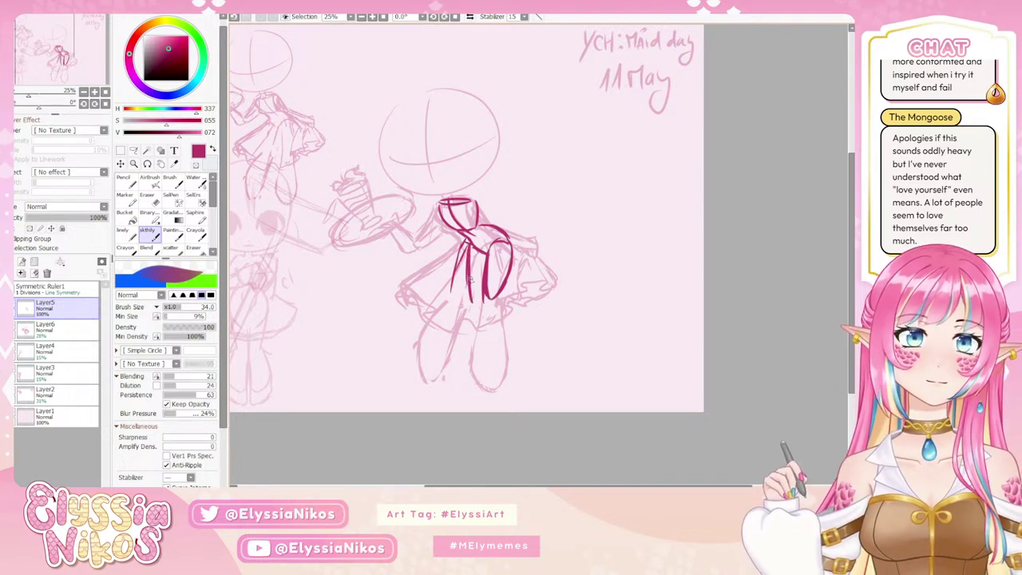
key("ctrl+z")
left_click_drag(468, 249, 471, 302)
key("ctrl+z")
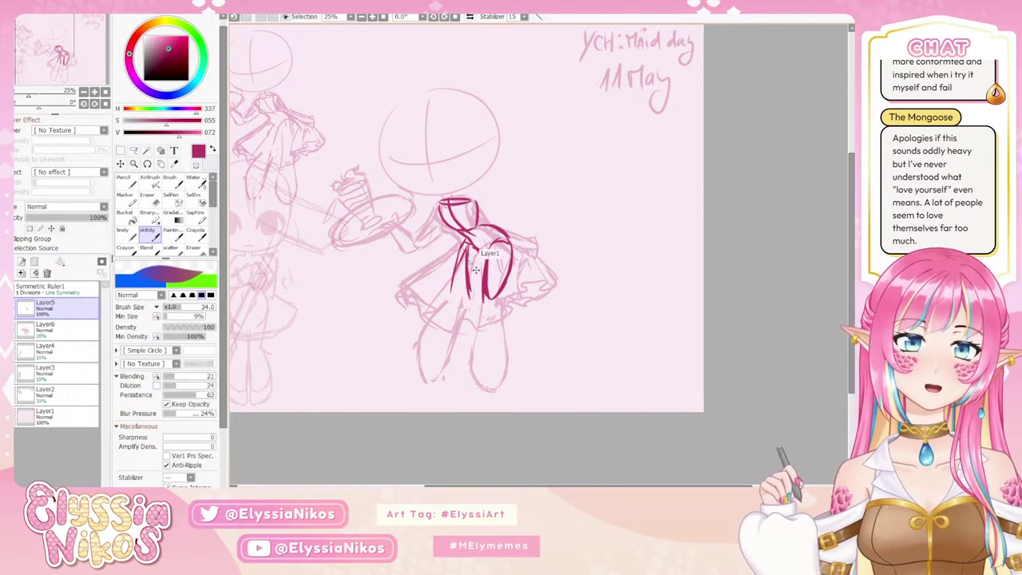
left_click_drag(468, 256, 463, 341)
key("ctrl+z")
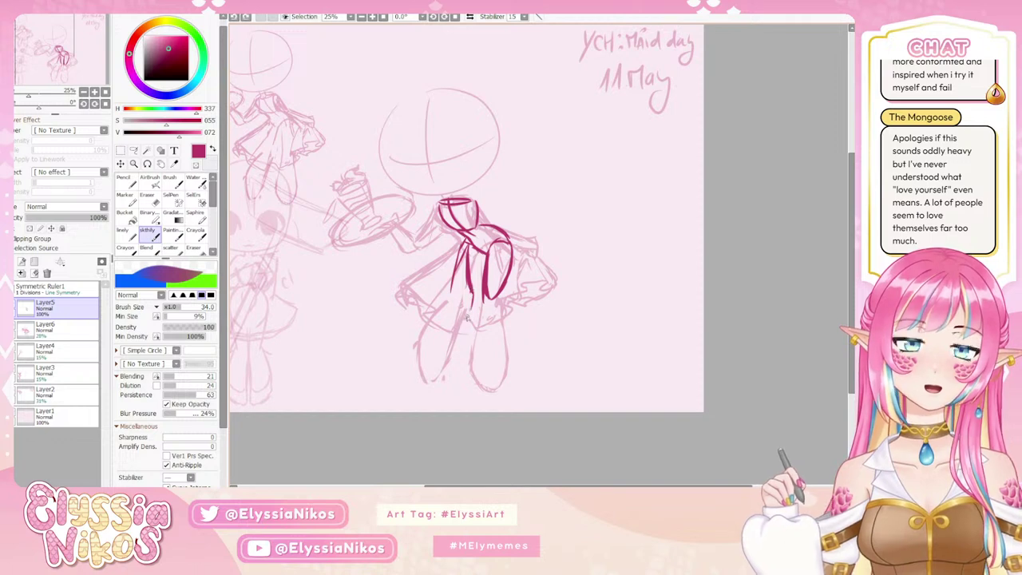
Sketch both lower legs as tapered shapes with rounded ends below the thighs.
mouse_move(471, 294)
left_mouse_down()
mouse_move(453, 372)
mouse_move(484, 357)
mouse_move(481, 371)
mouse_move(503, 368)
left_mouse_up()
key("ctrl+z")
mouse_move(505, 300)
left_mouse_down()
mouse_move(514, 346)
mouse_move(498, 381)
left_mouse_up()
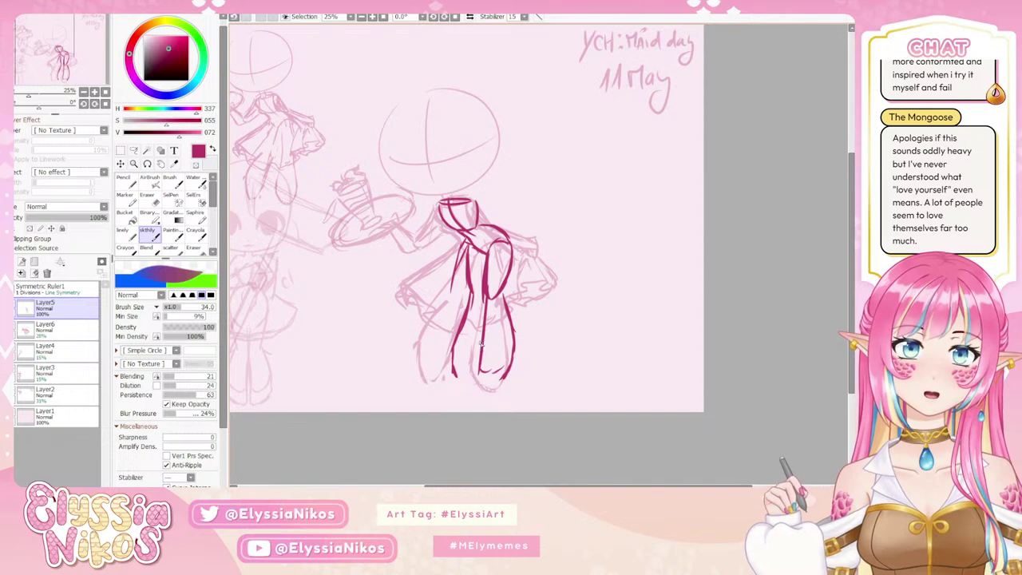
mouse_move(481, 342)
left_mouse_down()
mouse_move(498, 381)
mouse_move(490, 385)
mouse_move(510, 361)
left_mouse_up()
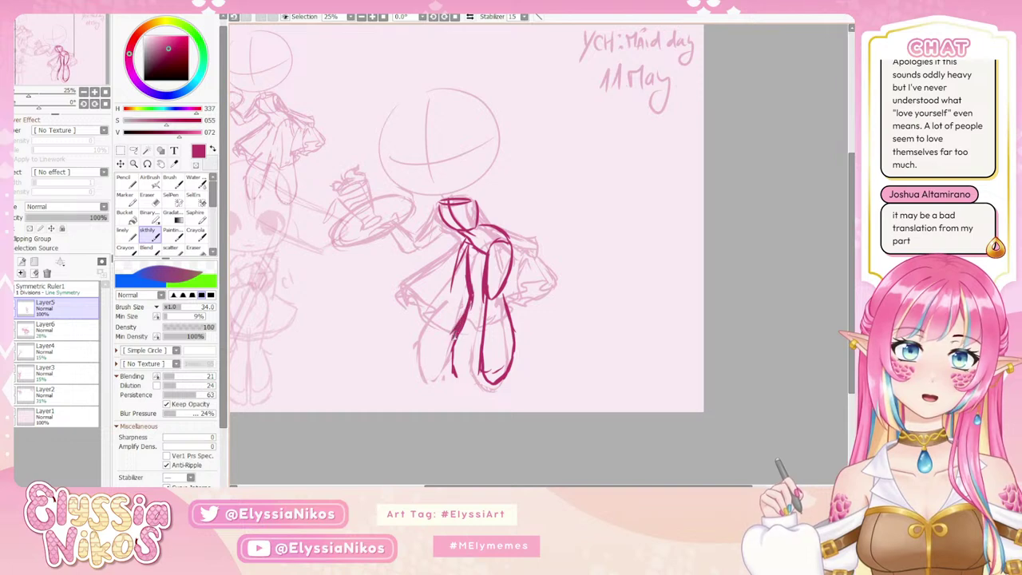
left_click_drag(452, 339, 455, 369)
key("ctrl+z")
mouse_move(454, 330)
left_mouse_down()
mouse_move(452, 364)
mouse_move(468, 382)
left_mouse_up()
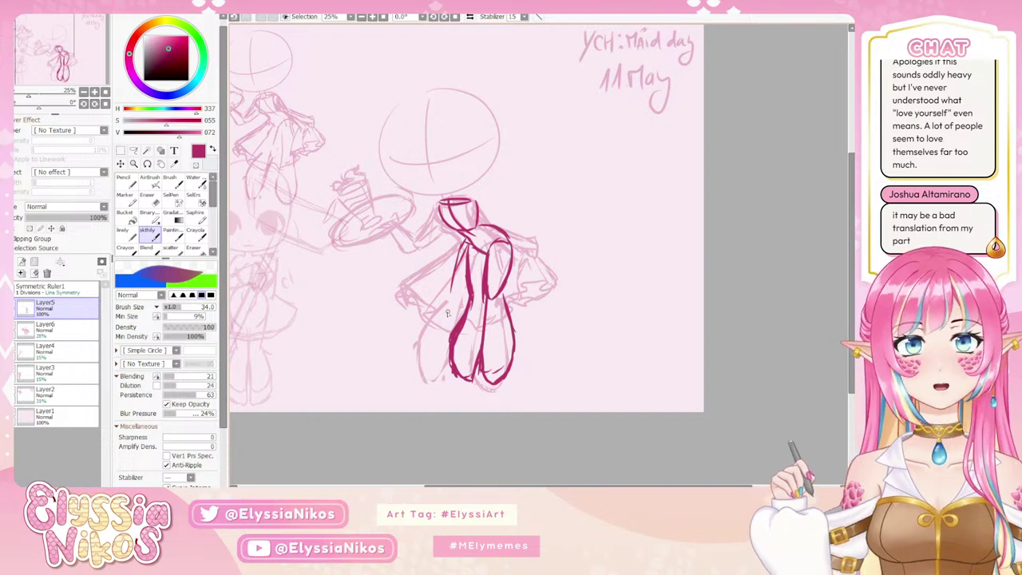
Erase the stray line beside the front thigh and sketch the flared skirt with a curved hem around the hips.
key("e")
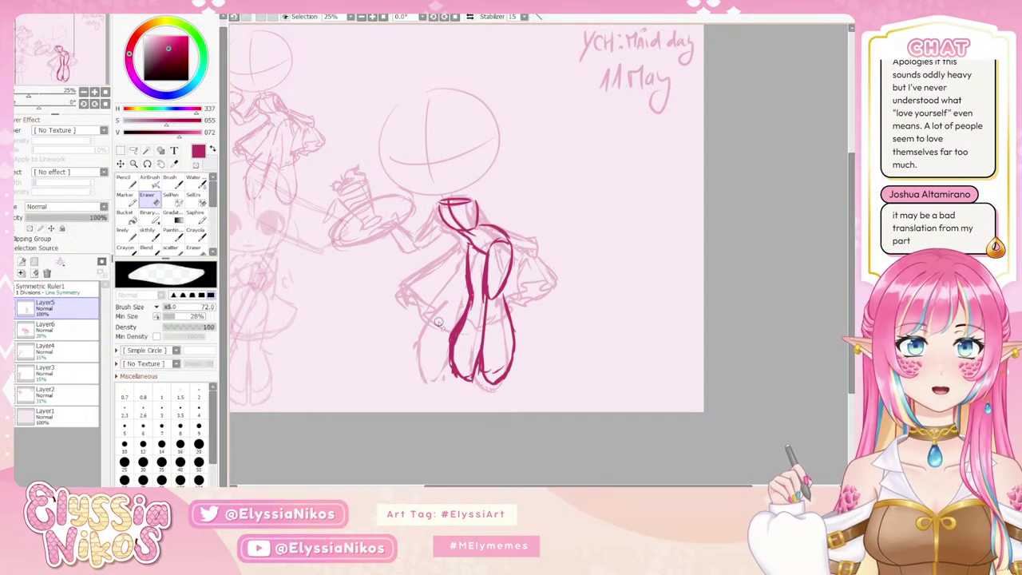
left_click(148, 230)
left_click_drag(470, 244, 421, 287)
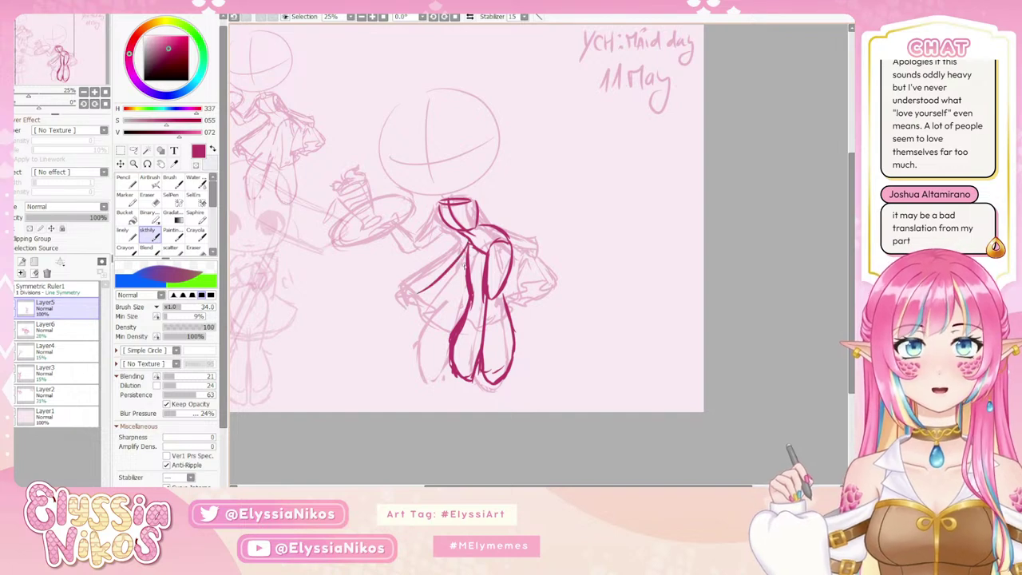
key("ctrl+z")
mouse_move(470, 243)
left_mouse_down()
mouse_move(429, 270)
mouse_move(495, 306)
mouse_move(521, 282)
left_mouse_up()
mouse_move(509, 233)
left_mouse_down()
mouse_move(534, 275)
mouse_move(552, 271)
mouse_move(504, 310)
left_mouse_up()
key("ctrl+z")
mouse_move(469, 239)
left_mouse_down()
mouse_move(404, 262)
mouse_move(422, 293)
mouse_move(486, 307)
mouse_move(534, 284)
left_mouse_up()
key("ctrl+z")
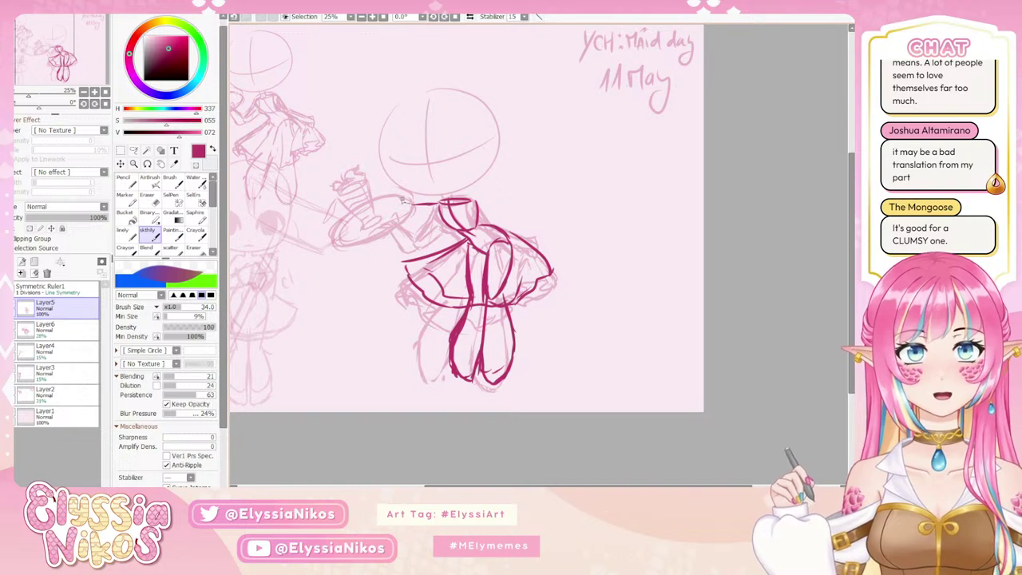
mouse_move(380, 193)
left_mouse_down()
mouse_move(459, 214)
mouse_move(421, 220)
mouse_move(442, 214)
mouse_move(438, 206)
mouse_move(413, 210)
mouse_move(435, 206)
mouse_move(446, 217)
mouse_move(438, 207)
mouse_move(403, 213)
left_mouse_up()
key("ctrl+z")
key("ctrl+z")
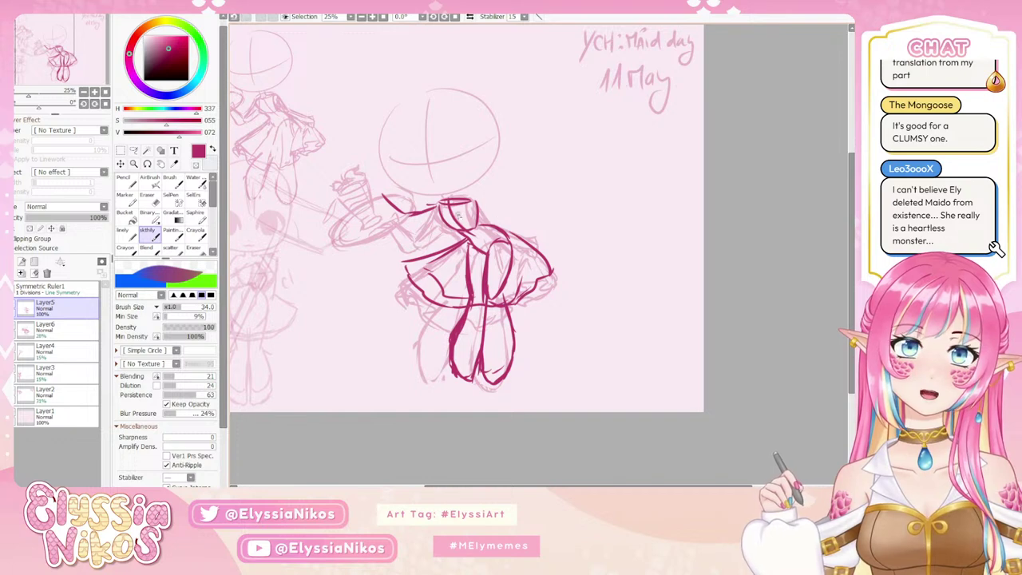
key("ctrl+z")
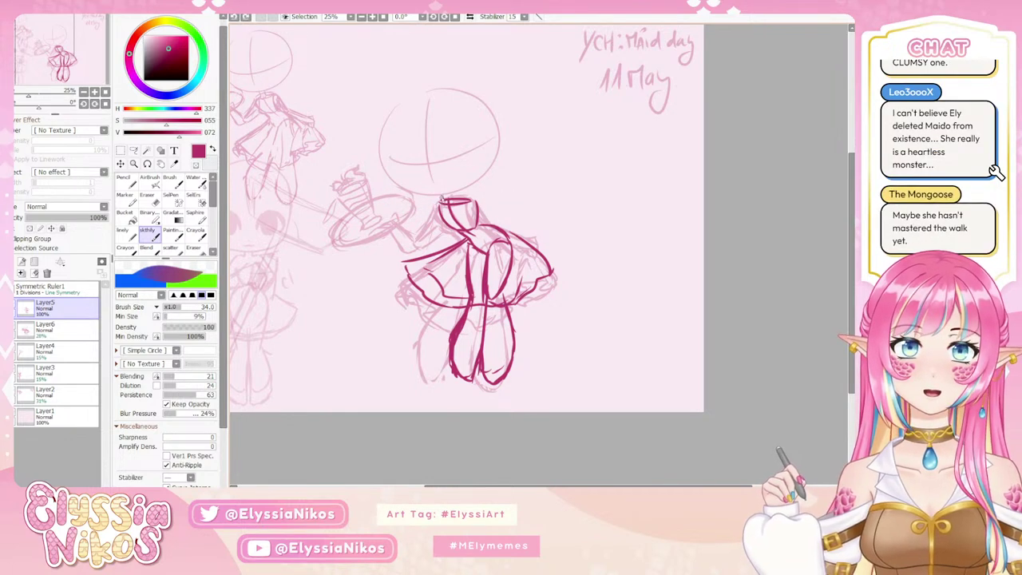
Sketch the short neck joining the head to the chest, along with the collar and shoulder shapes.
left_click_drag(449, 202, 453, 204)
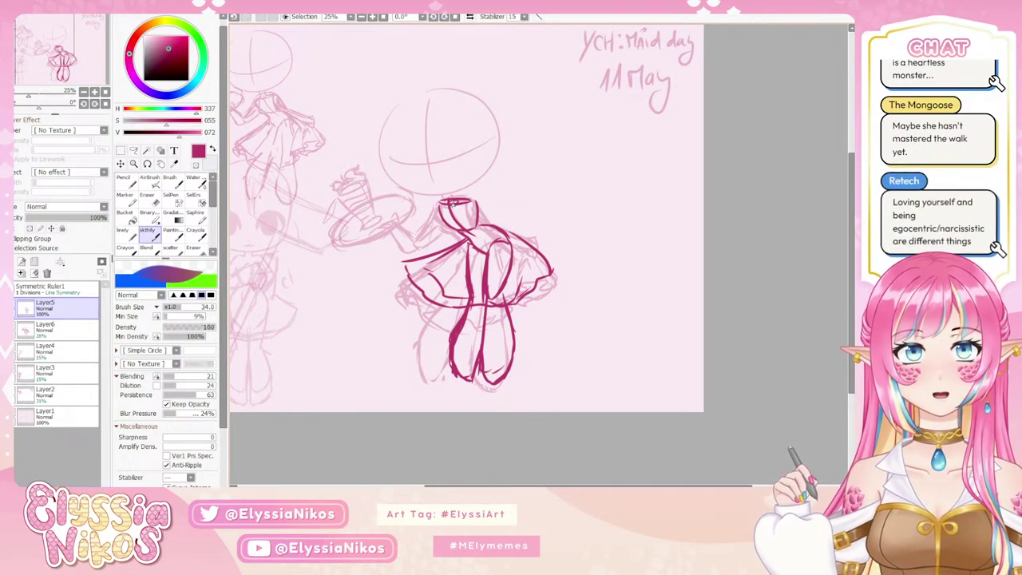
key("ctrl+z")
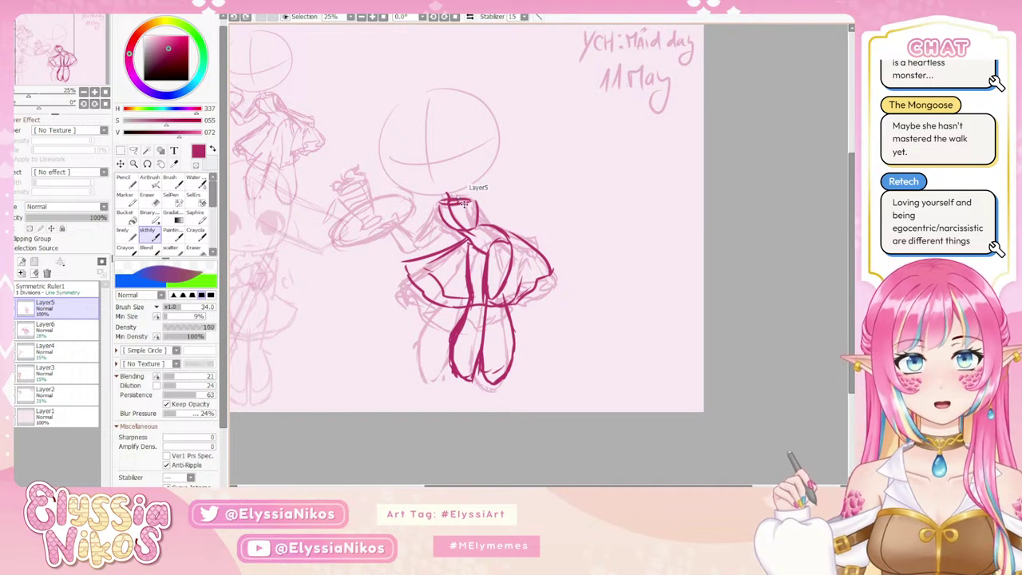
left_click_drag(457, 194, 458, 203)
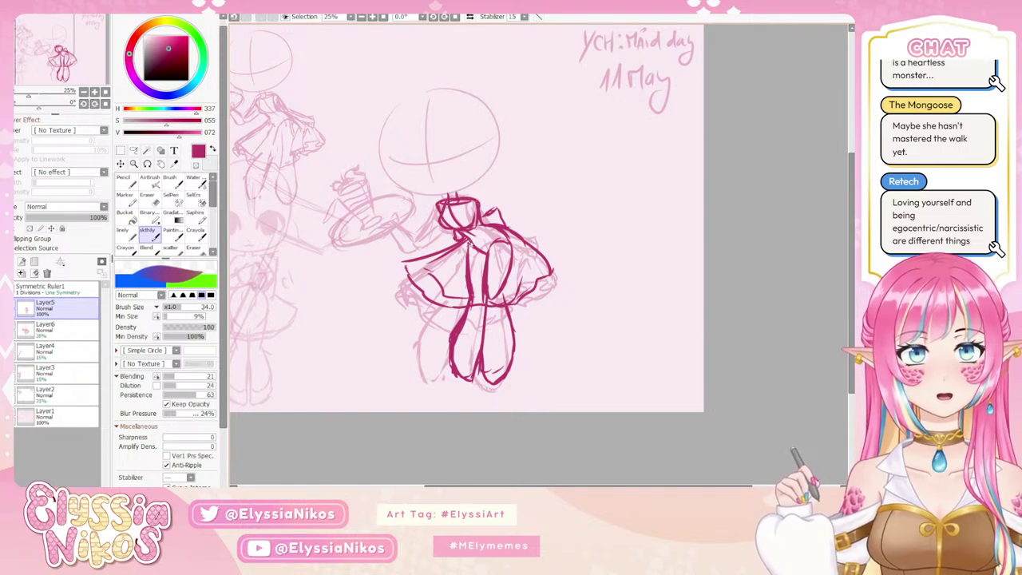
mouse_move(412, 160)
left_mouse_down()
mouse_move(468, 195)
mouse_move(480, 148)
left_mouse_up()
key("ctrl+z")
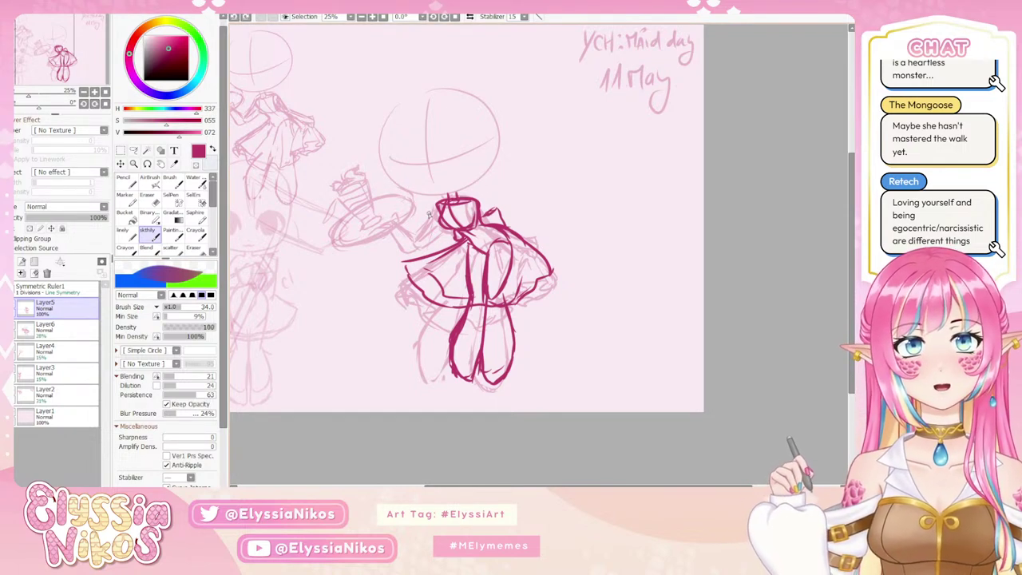
Rework the outline of the puffed sleeve at the figure's rear shoulder.
left_click_drag(482, 206, 507, 226)
key("ctrl+z")
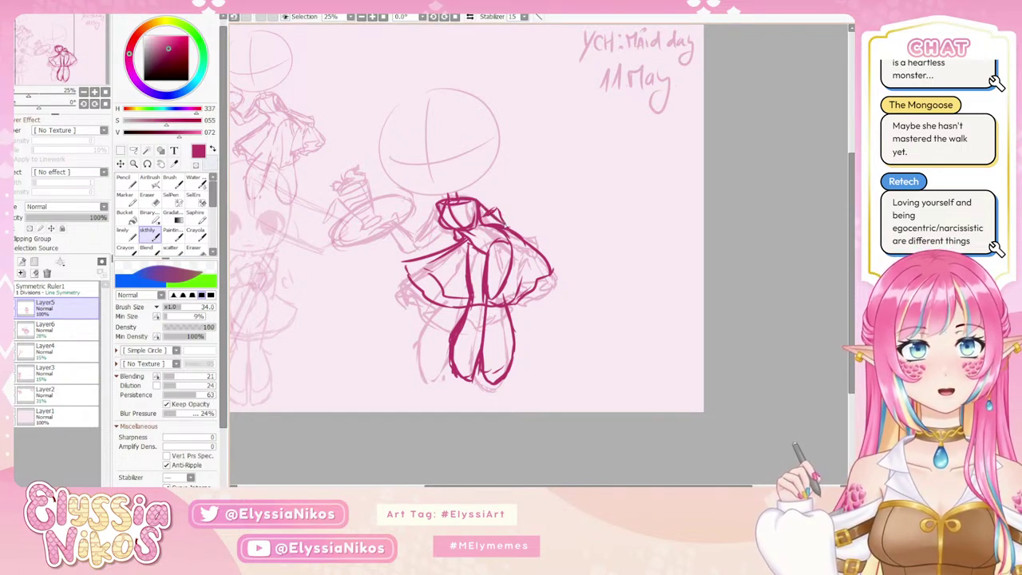
key("ctrl+z")
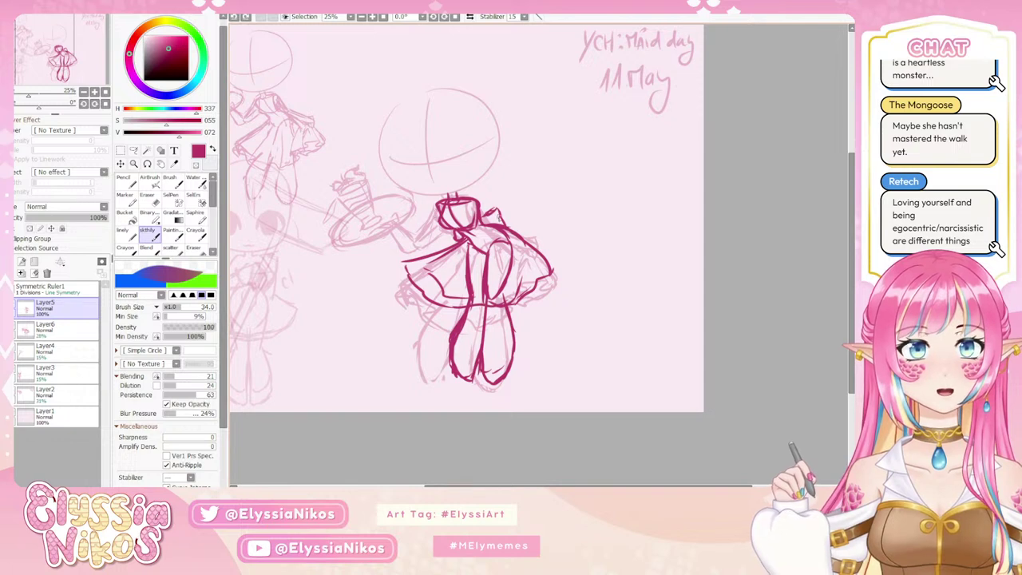
mouse_move(478, 201)
left_mouse_down()
mouse_move(515, 230)
mouse_move(491, 224)
left_mouse_up()
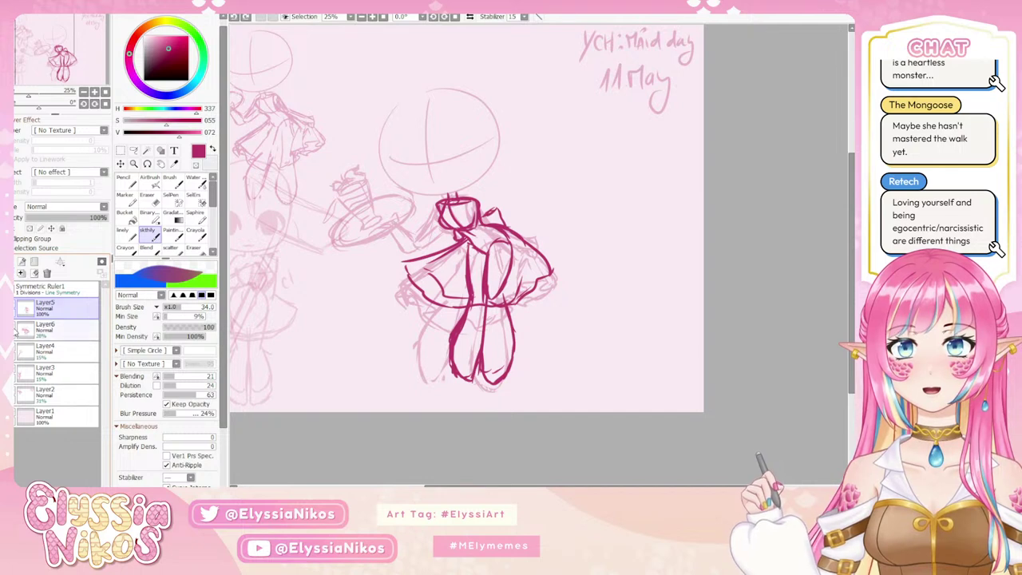
Lower the opacity of Layer6 to 15%.
left_click(24, 329)
left_click(34, 218)
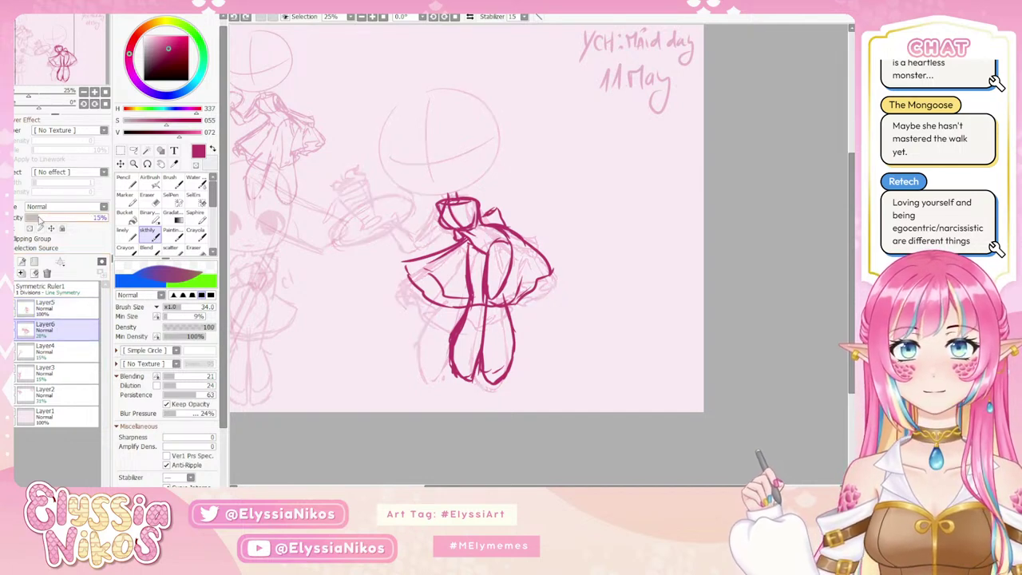
Add a new layer above Layer5 for the arms and lower Layer5's opacity to 69%.
left_click(34, 306)
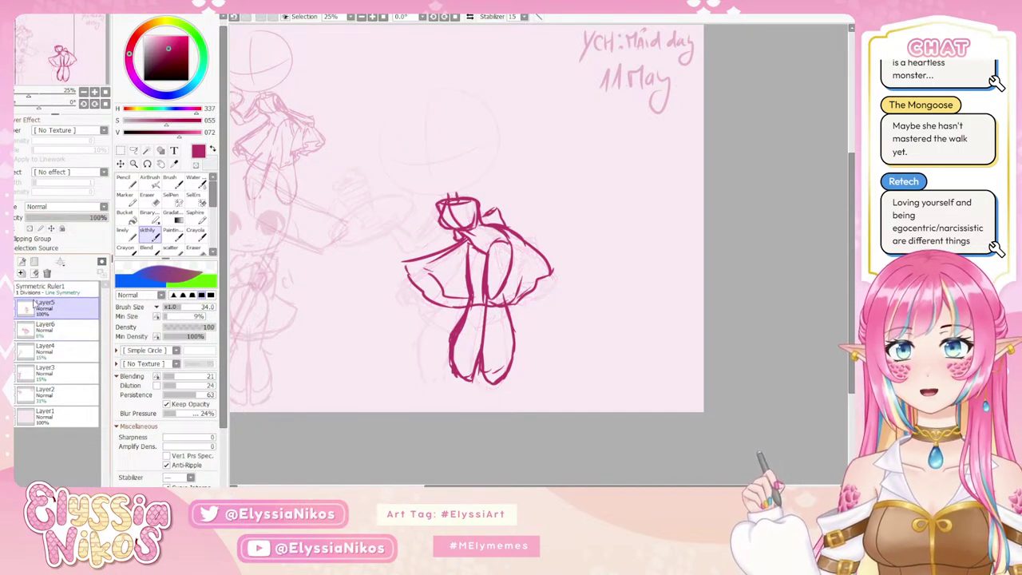
left_click(17, 262)
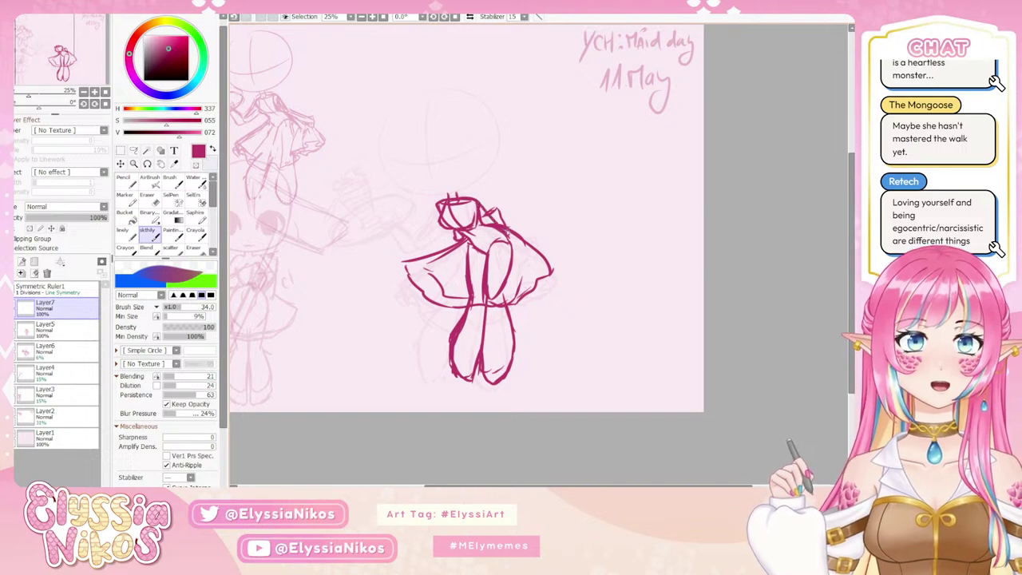
mouse_move(478, 218)
left_mouse_down()
mouse_move(494, 231)
mouse_move(488, 210)
left_mouse_up()
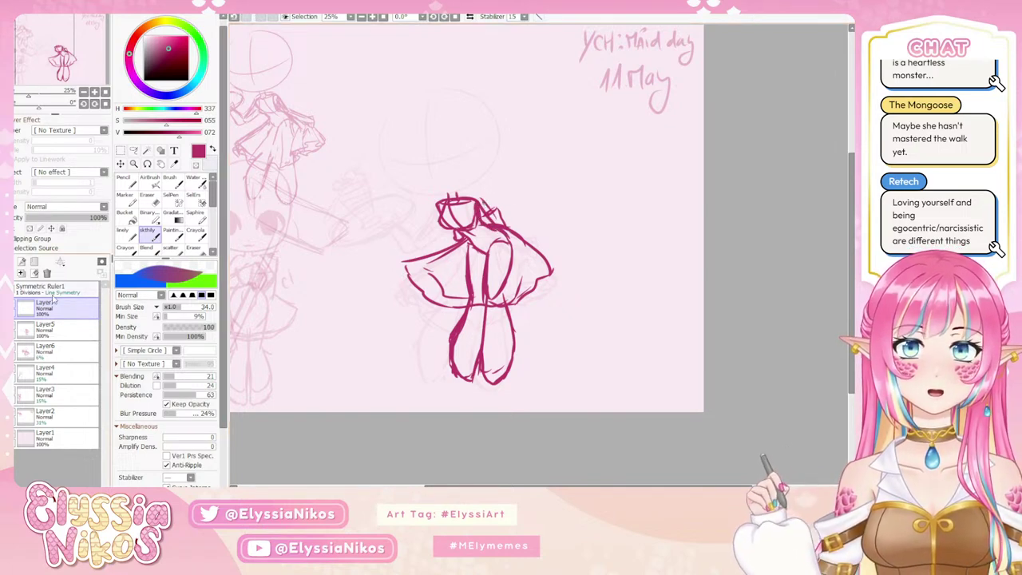
left_click(48, 327)
left_click(82, 218)
left_click(70, 308)
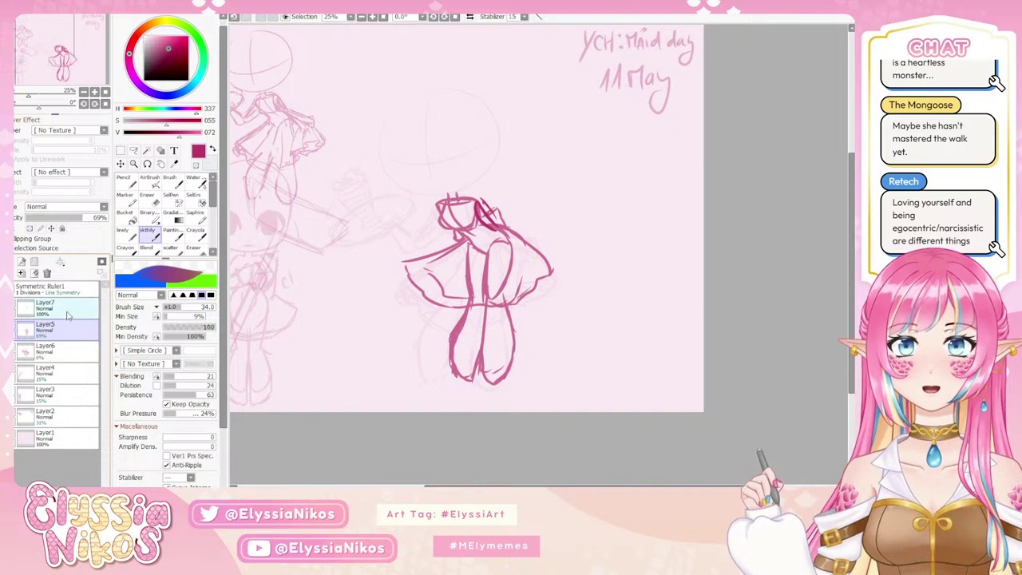
Sketch the rear arm on Layer7, stretching from the shoulder diagonally back over the skirt.
mouse_move(479, 200)
left_mouse_down()
mouse_move(506, 228)
mouse_move(508, 243)
mouse_move(495, 239)
left_mouse_up()
mouse_move(505, 225)
left_mouse_down()
mouse_move(531, 239)
mouse_move(499, 237)
mouse_move(516, 245)
mouse_move(505, 242)
mouse_move(545, 242)
mouse_move(520, 291)
left_mouse_up()
key("ctrl+z")
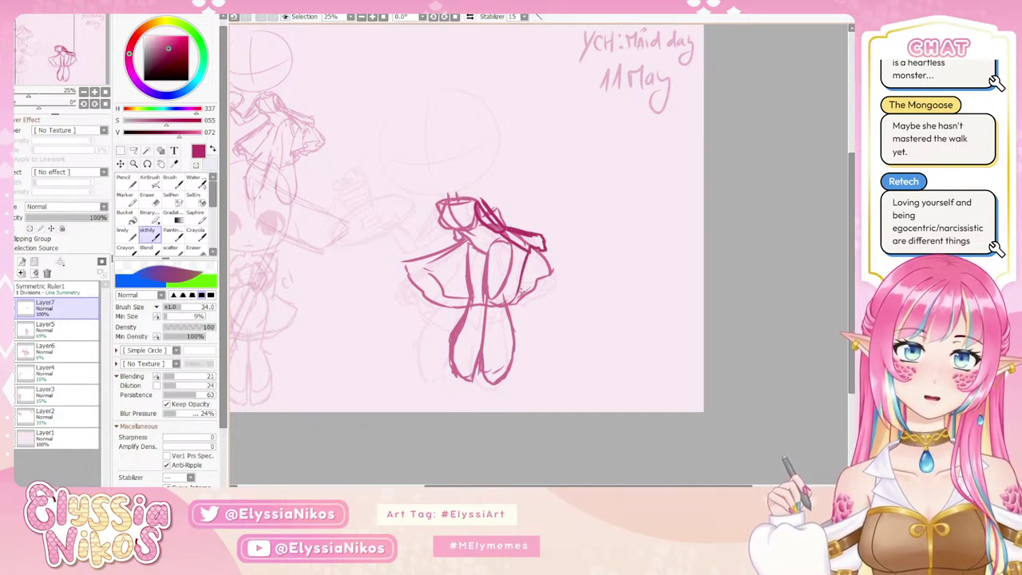
key("ctrl+z")
Redraw the rear side of the skirt on Layer5 with a fold line and a pointed, flared hem.
left_click(80, 331)
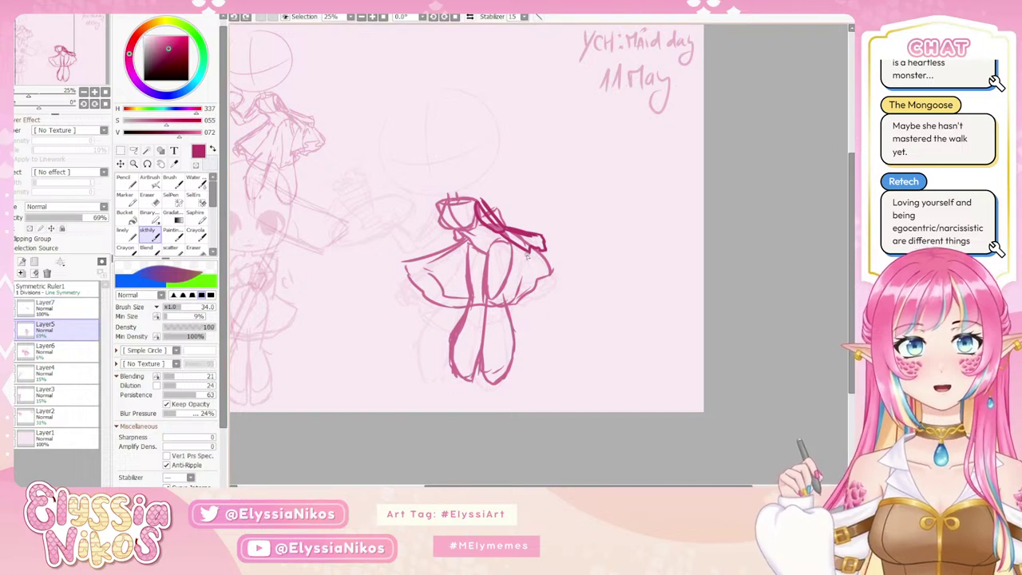
mouse_move(530, 250)
left_mouse_down()
mouse_move(516, 290)
mouse_move(554, 274)
mouse_move(545, 248)
mouse_move(564, 272)
mouse_move(520, 282)
mouse_move(514, 294)
mouse_move(536, 255)
mouse_move(516, 304)
left_mouse_up()
key("ctrl+z")
mouse_move(561, 273)
left_mouse_down()
mouse_move(532, 296)
mouse_move(559, 288)
mouse_move(535, 295)
left_mouse_up()
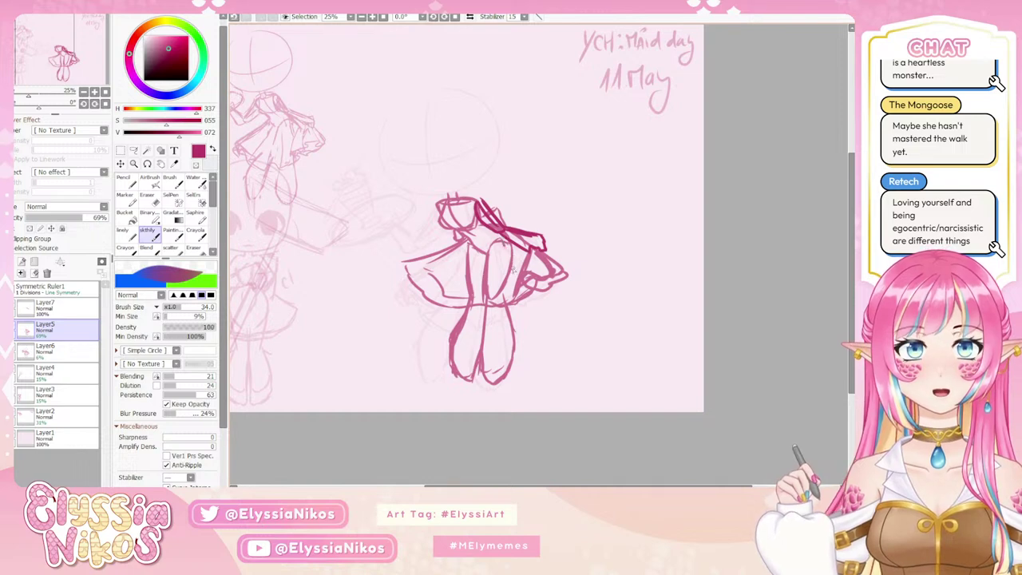
Draw fold lines across the skirt and a ruffled hem on its front side.
left_click_drag(511, 246, 514, 281)
left_click_drag(497, 243, 487, 274)
mouse_move(484, 278)
left_mouse_down()
mouse_move(475, 290)
mouse_move(433, 286)
left_mouse_up()
key("ctrl+z")
key("ctrl+z")
key("ctrl+y")
mouse_move(471, 244)
left_mouse_down()
mouse_move(449, 255)
mouse_move(474, 252)
mouse_move(470, 238)
mouse_move(445, 245)
mouse_move(414, 290)
mouse_move(420, 260)
mouse_move(474, 255)
mouse_move(464, 242)
mouse_move(404, 261)
mouse_move(465, 309)
mouse_move(519, 294)
left_mouse_up()
key("ctrl+z")
key("ctrl+y")
key("ctrl+z")
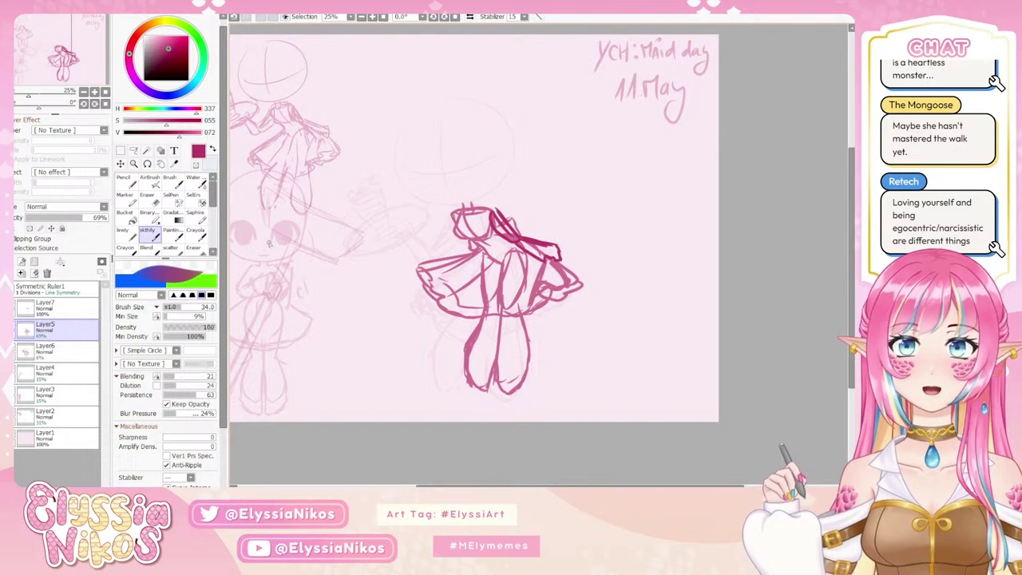
Sketch the front arm on Layer7, stretched forward from the shoulder with an open hand.
left_click(63, 310)
mouse_move(450, 214)
left_mouse_down()
mouse_move(420, 211)
mouse_move(448, 217)
mouse_move(429, 218)
mouse_move(460, 237)
mouse_move(401, 202)
mouse_move(412, 221)
mouse_move(400, 218)
mouse_move(393, 210)
mouse_move(408, 196)
mouse_move(416, 204)
mouse_move(377, 206)
mouse_move(387, 212)
mouse_move(405, 199)
mouse_move(413, 208)
mouse_move(381, 207)
mouse_move(426, 229)
left_mouse_up()
key("ctrl+z")
key("ctrl+z")
key("ctrl+z")
key("ctrl+y")
key("ctrl+z")
key("ctrl+z")
key("ctrl+z")
key("ctrl+z")
key("ctrl+z")
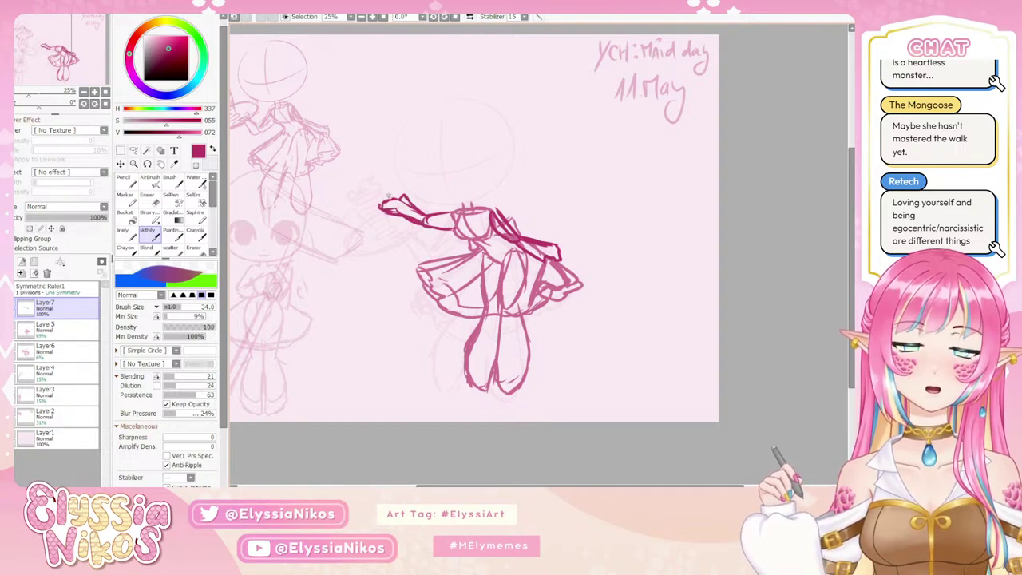
Sketch an oval serving tray on the outstretched hand with a tall dessert glass standing on it.
mouse_move(383, 187)
left_mouse_down()
mouse_move(377, 206)
mouse_move(406, 209)
mouse_move(386, 186)
mouse_move(426, 201)
mouse_move(408, 209)
mouse_move(360, 189)
mouse_move(417, 208)
mouse_move(375, 194)
mouse_move(371, 182)
mouse_move(388, 164)
left_mouse_up()
key("ctrl+z")
mouse_move(388, 164)
left_mouse_down()
mouse_move(388, 191)
mouse_move(389, 170)
mouse_move(360, 165)
mouse_move(372, 200)
mouse_move(386, 194)
mouse_move(379, 171)
mouse_move(369, 190)
mouse_move(384, 161)
mouse_move(358, 149)
mouse_move(360, 170)
mouse_move(376, 162)
mouse_move(358, 149)
mouse_move(381, 155)
left_mouse_up()
key("ctrl+z")
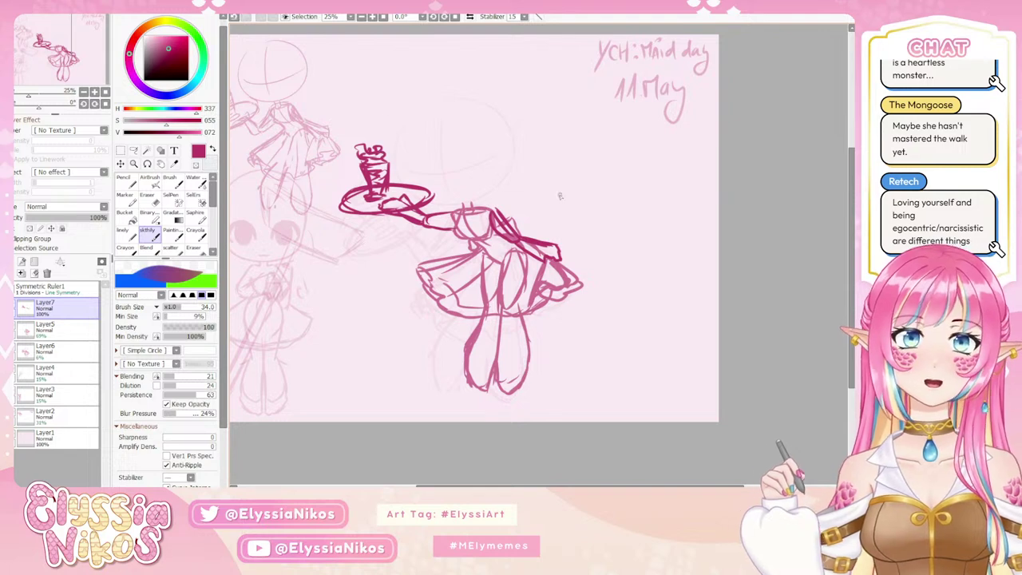
Add a new layer and sketch the head's front curve and rounded chin line above the neck.
left_click(23, 261)
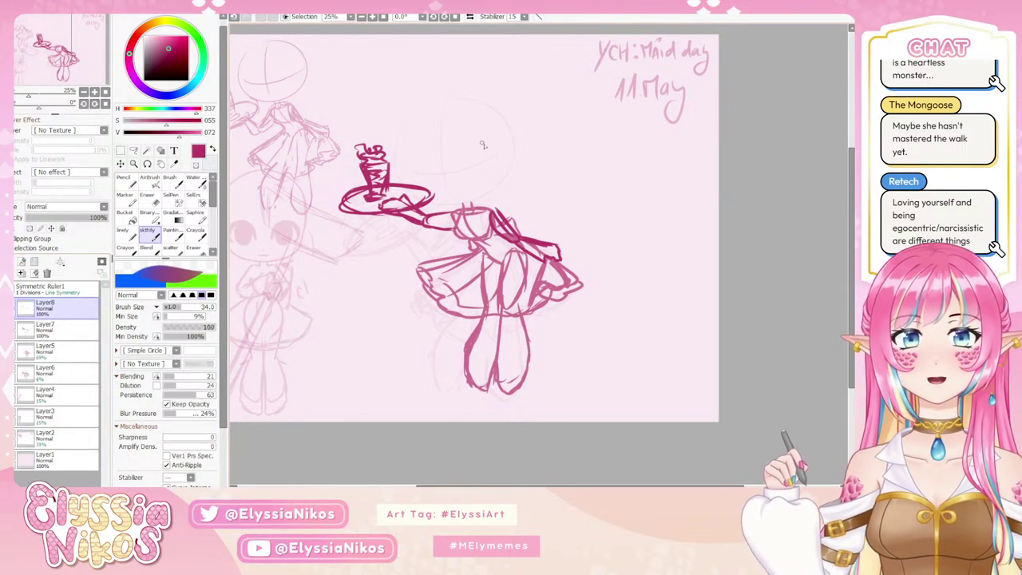
left_click_drag(433, 131, 406, 184)
left_click_drag(427, 209, 477, 204)
left_click_drag(509, 168, 490, 148)
key("ctrl+z")
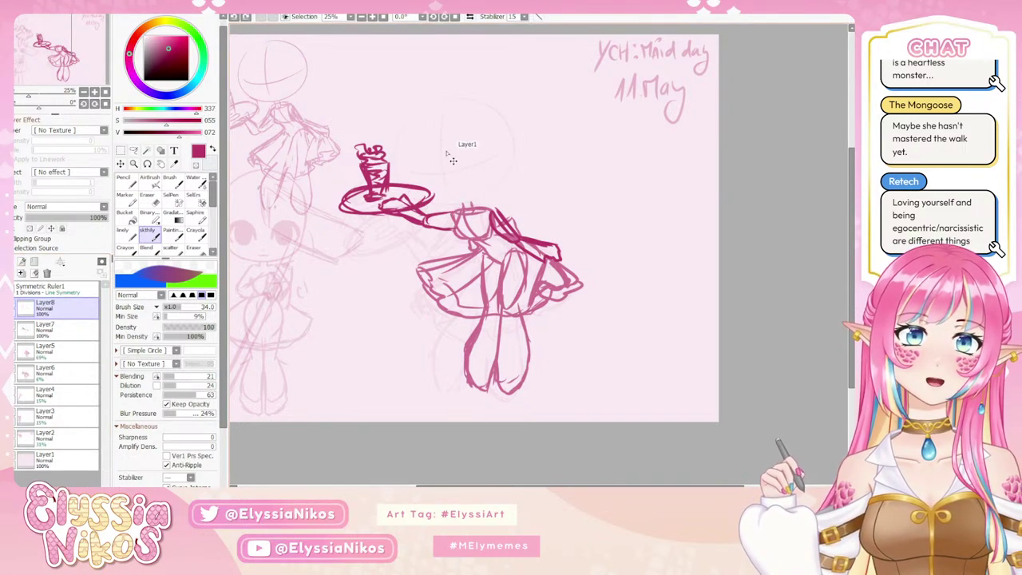
mouse_move(433, 129)
left_mouse_down()
mouse_move(399, 164)
mouse_move(500, 134)
left_mouse_up()
key("ctrl+z")
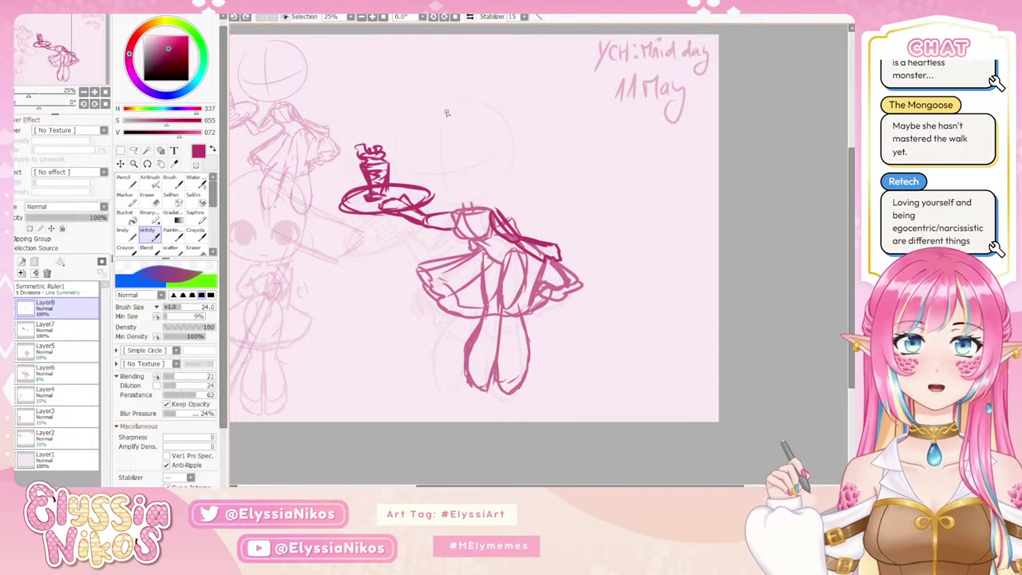
mouse_move(447, 112)
left_mouse_down()
mouse_move(493, 137)
mouse_move(434, 125)
left_mouse_up()
key("ctrl+z")
mouse_move(447, 93)
left_mouse_down()
mouse_move(406, 123)
mouse_move(500, 173)
left_mouse_up()
left_click_drag(460, 127, 438, 142)
key("ctrl+z")
key("ctrl+z")
left_click_drag(439, 101, 507, 164)
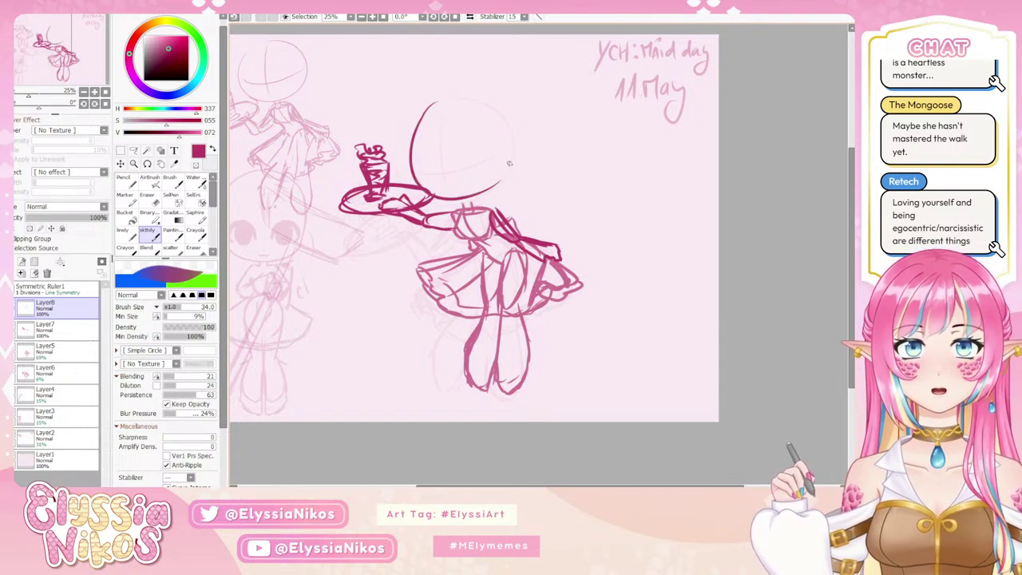
mouse_move(455, 124)
left_mouse_down()
mouse_move(432, 143)
mouse_move(498, 195)
left_mouse_up()
key("ctrl+z")
key("ctrl+z")
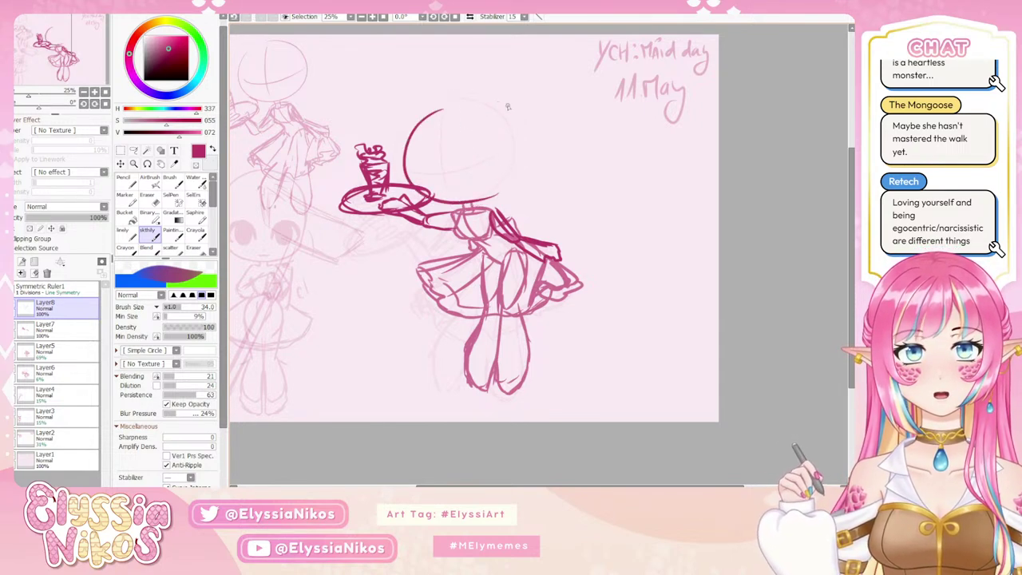
Try to close the head outline with an arc over the crown and down the back.
mouse_move(495, 102)
left_mouse_down()
mouse_move(488, 192)
mouse_move(477, 194)
left_mouse_up()
key("ctrl+z")
key("ctrl+z")
mouse_move(479, 101)
left_mouse_down()
mouse_move(483, 195)
mouse_move(491, 161)
mouse_move(483, 111)
mouse_move(498, 205)
mouse_move(467, 135)
mouse_move(481, 107)
mouse_move(529, 154)
mouse_move(488, 195)
left_mouse_up()
key("ctrl+z")
key("ctrl+z")
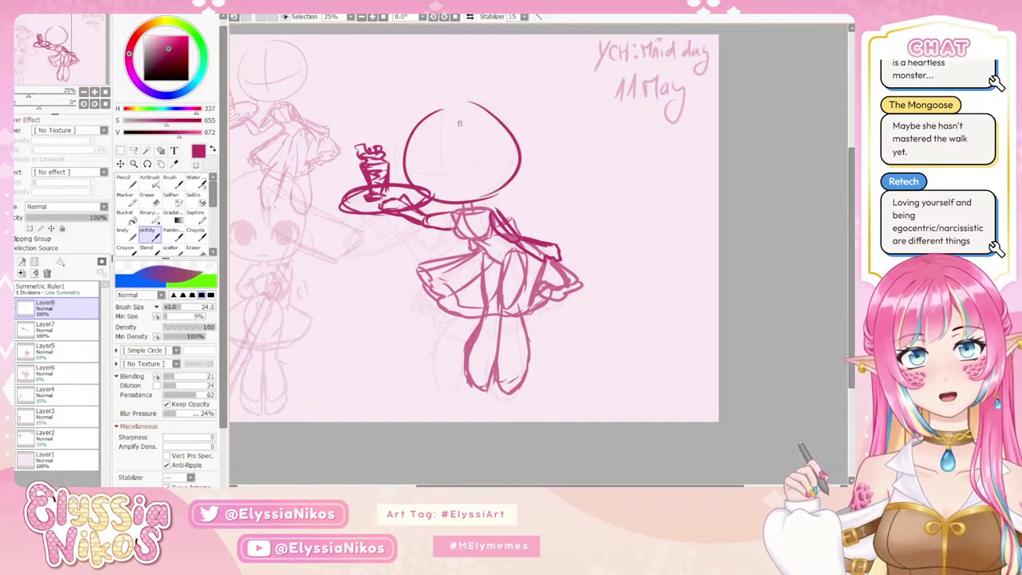
key("ctrl+z")
Reinforce the head's front curve with a heavier stroke.
mouse_move(435, 107)
left_mouse_down()
mouse_move(405, 186)
mouse_move(413, 193)
mouse_move(403, 182)
left_mouse_up()
key("ctrl+z")
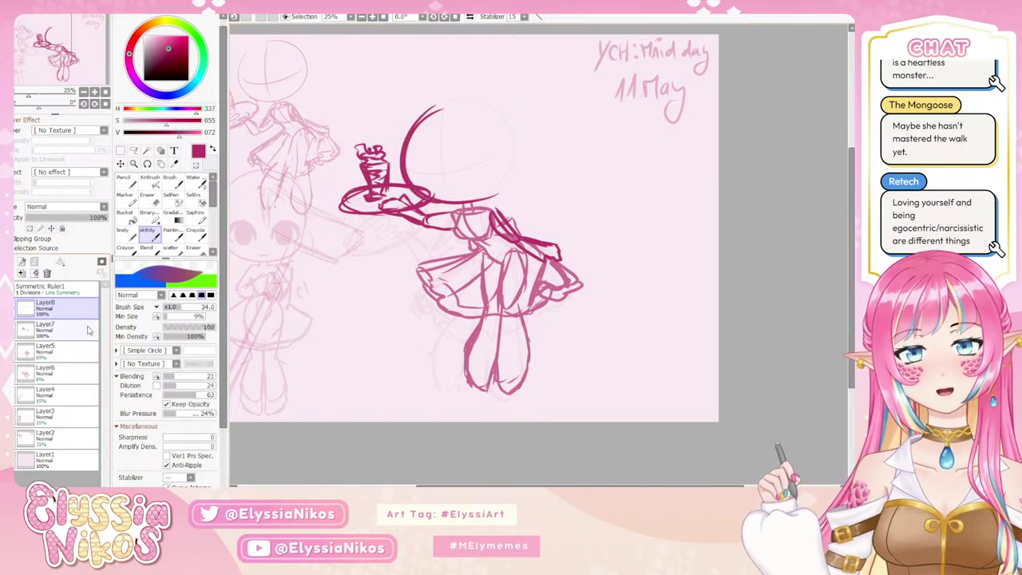
Delete Layer6 with the faded rough sketch.
left_click(58, 372)
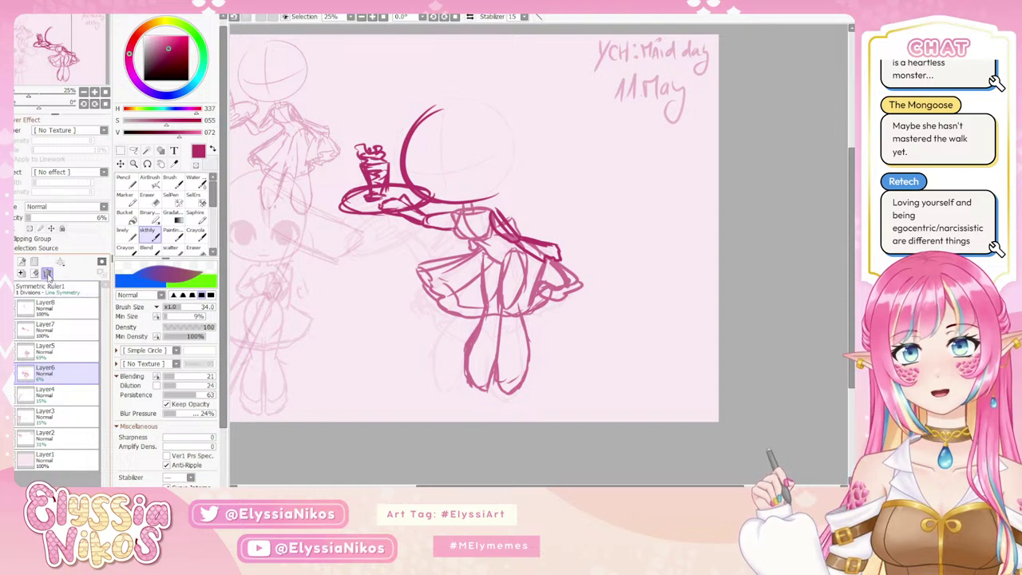
left_click(46, 272)
Erase the upper part of the head's front curve on Layer8 with the eraser at size 86.
mouse_move(467, 180)
left_mouse_down()
mouse_move(426, 184)
mouse_move(432, 193)
left_mouse_up()
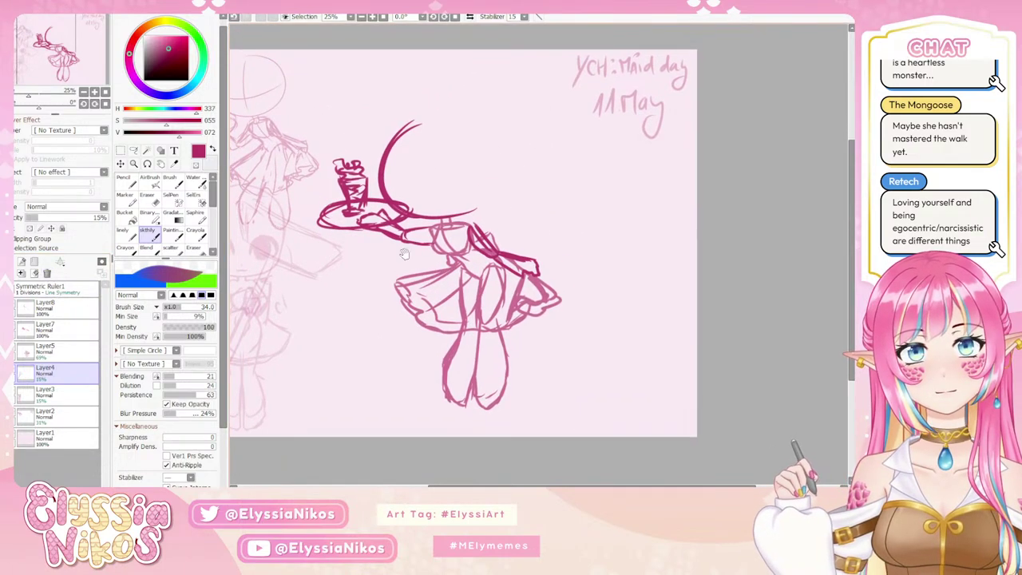
left_click_drag(405, 254, 474, 216)
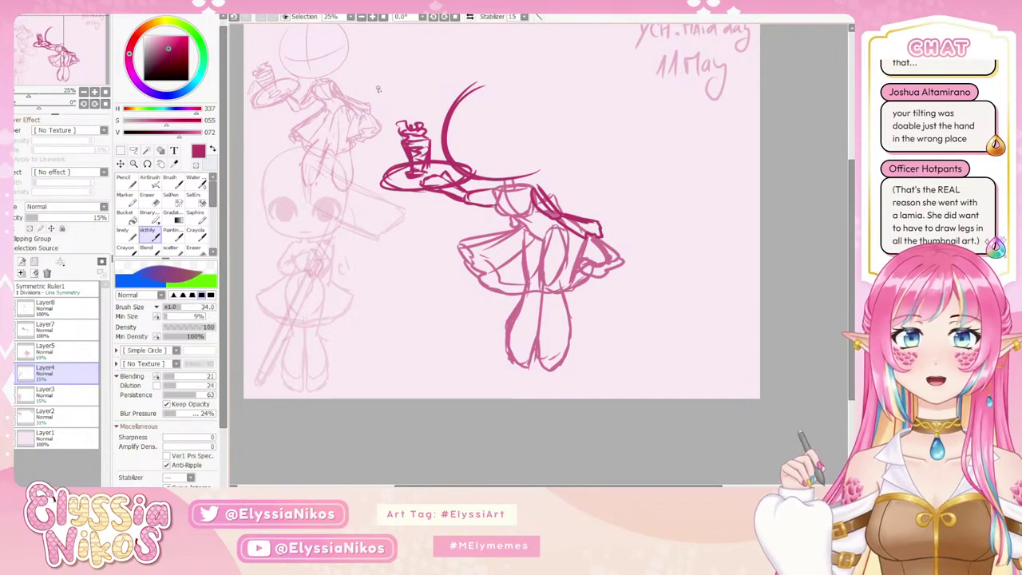
left_click_drag(478, 254, 507, 239)
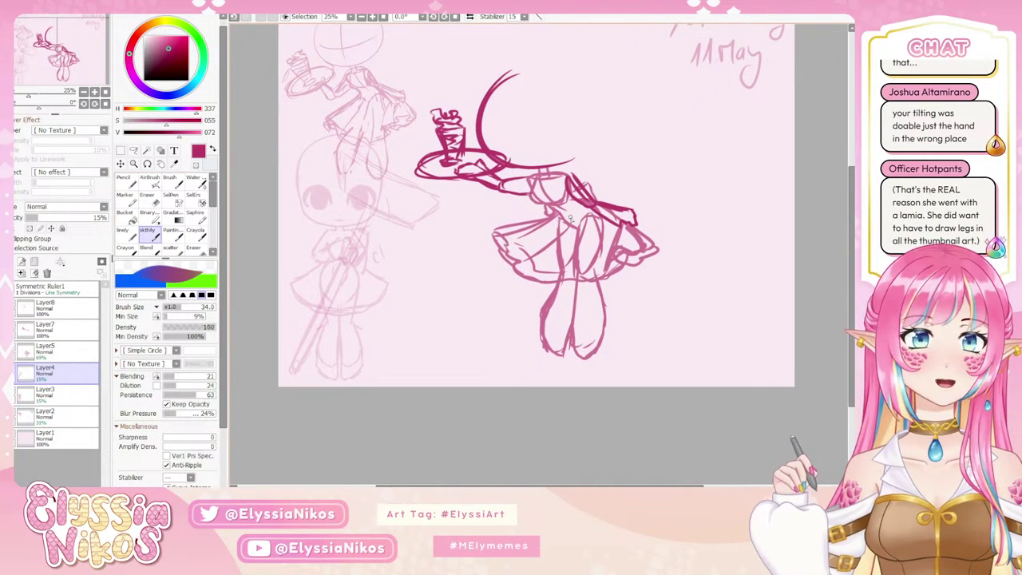
left_click_drag(564, 254, 570, 246)
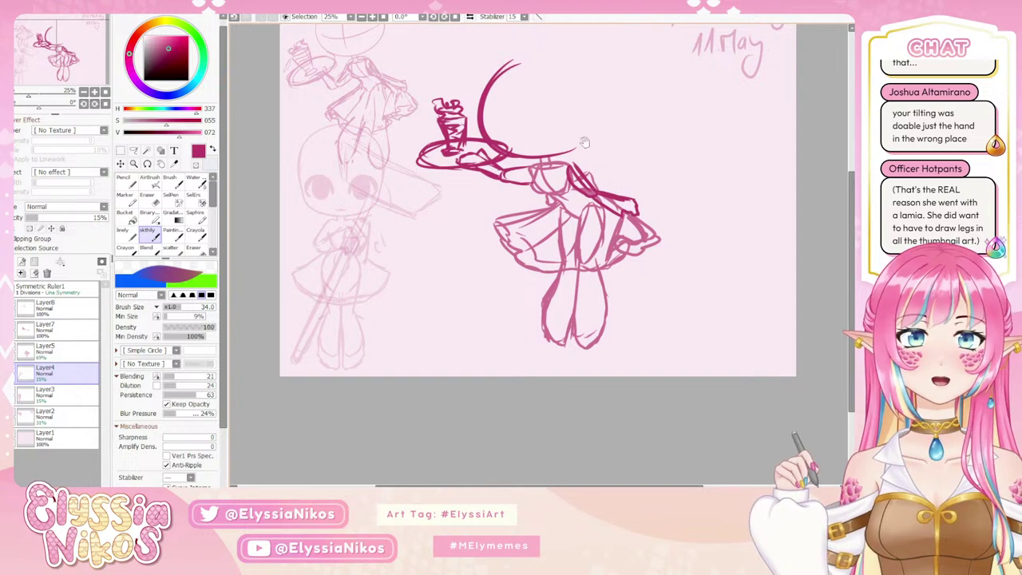
left_click_drag(557, 150, 555, 174)
key("Delete")
key("e")
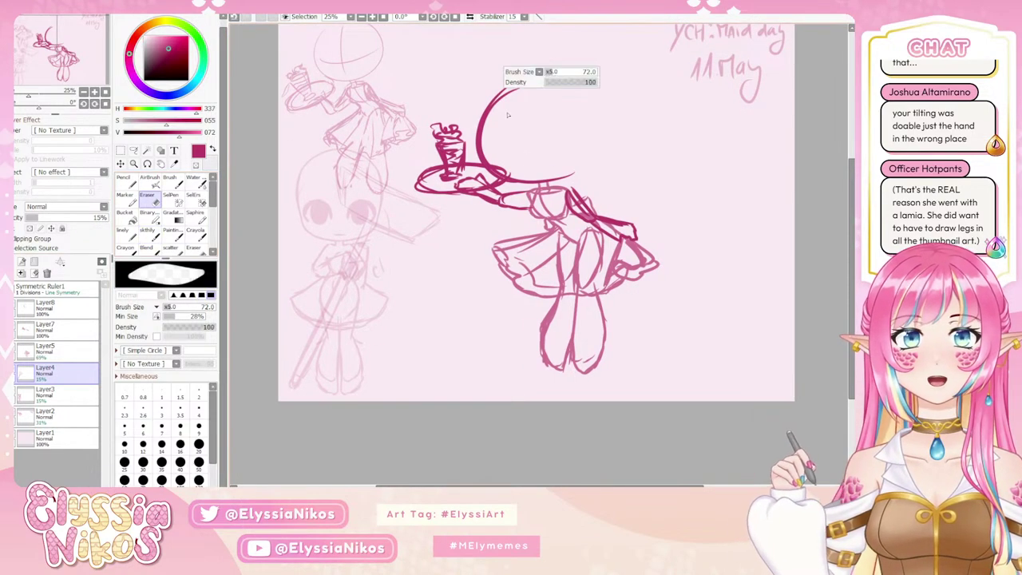
key("End")
left_click(72, 313)
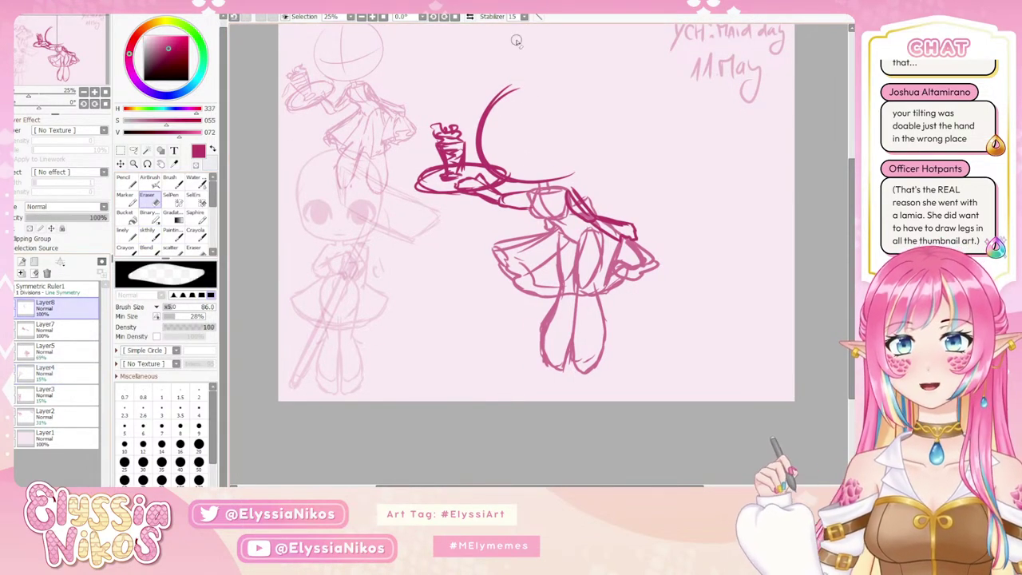
mouse_move(524, 77)
left_mouse_down()
mouse_move(477, 142)
mouse_move(515, 123)
mouse_move(524, 80)
mouse_move(517, 166)
left_mouse_up()
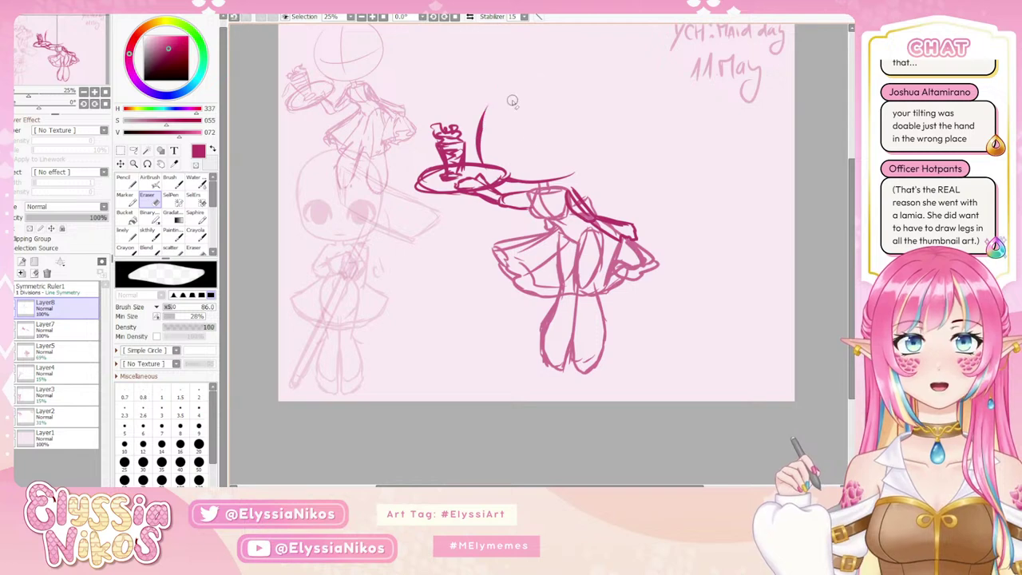
Sketch the chin line with the sketching brush, extending it up along the back of the cheek.
left_click(149, 235)
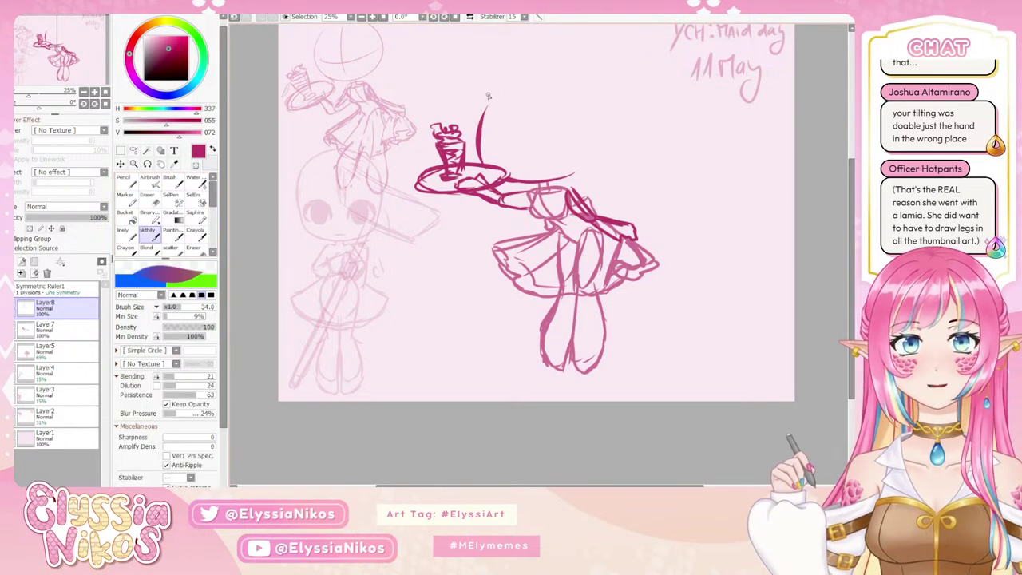
left_click_drag(492, 86, 506, 165)
key("ctrl+z")
mouse_move(494, 85)
left_mouse_down()
mouse_move(511, 176)
mouse_move(485, 159)
mouse_move(503, 178)
mouse_move(514, 145)
mouse_move(507, 178)
mouse_move(576, 174)
left_mouse_up()
key("ctrl+z")
key("ctrl+z")
key("ctrl+z")
key("ctrl+z")
key("ctrl+z")
mouse_move(523, 186)
left_mouse_down()
mouse_move(589, 165)
mouse_move(608, 127)
left_mouse_up()
key("ctrl+z")
key("ctrl+z")
mouse_move(602, 82)
left_mouse_down()
mouse_move(618, 116)
mouse_move(615, 80)
left_mouse_up()
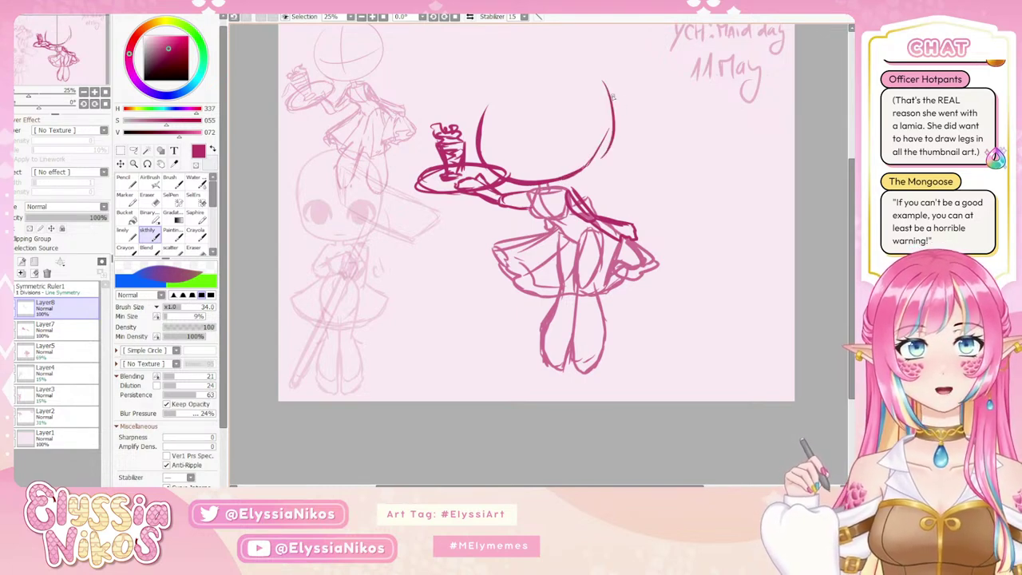
key("ctrl+z")
left_click_drag(608, 132, 616, 74)
key("ctrl+z")
Rebuild the head's front curve, carrying it from the cheek up to the crown.
mouse_move(476, 134)
left_mouse_down()
mouse_move(485, 91)
mouse_move(509, 60)
left_mouse_up()
key("ctrl+z")
left_click_drag(480, 124, 542, 56)
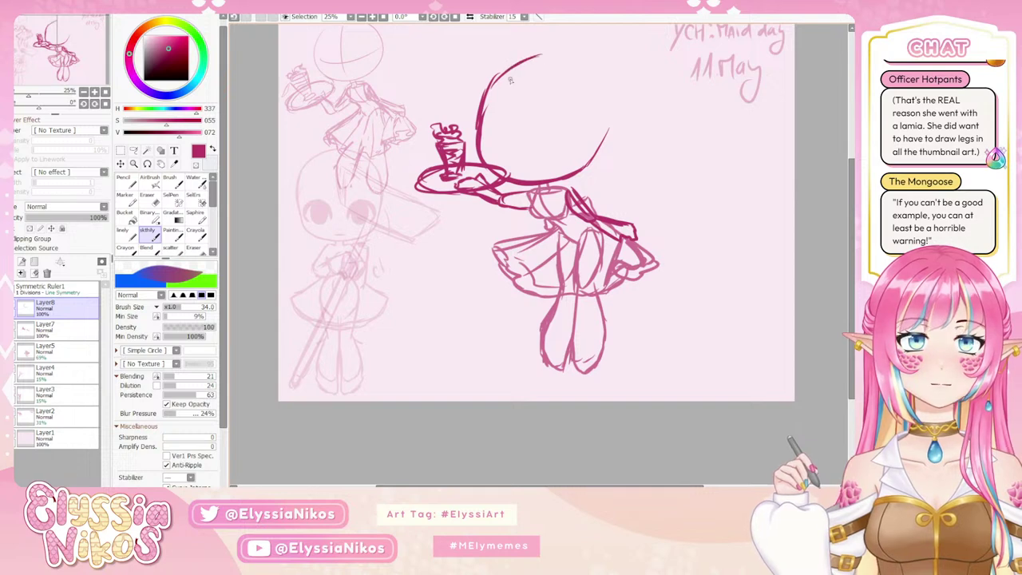
key("ctrl+z")
left_click_drag(493, 82, 562, 51)
mouse_move(519, 61)
left_mouse_down()
mouse_move(570, 53)
mouse_move(558, 57)
mouse_move(614, 85)
left_mouse_up()
left_click_drag(579, 55, 621, 96)
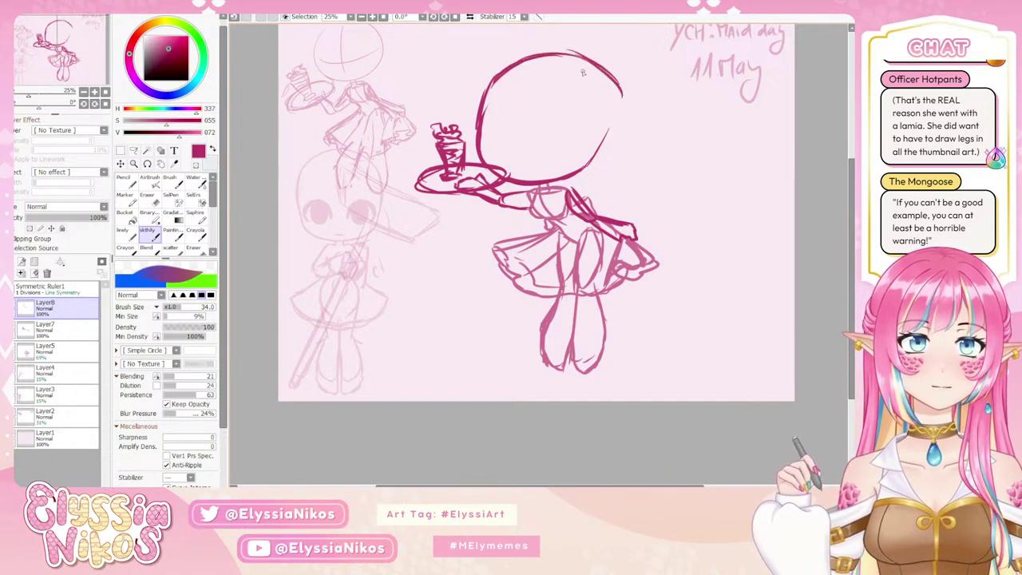
key("ctrl+z")
key("ctrl+z")
key("ctrl+z")
mouse_move(495, 83)
left_mouse_down()
mouse_move(569, 59)
mouse_move(552, 56)
left_mouse_up()
key("ctrl+z")
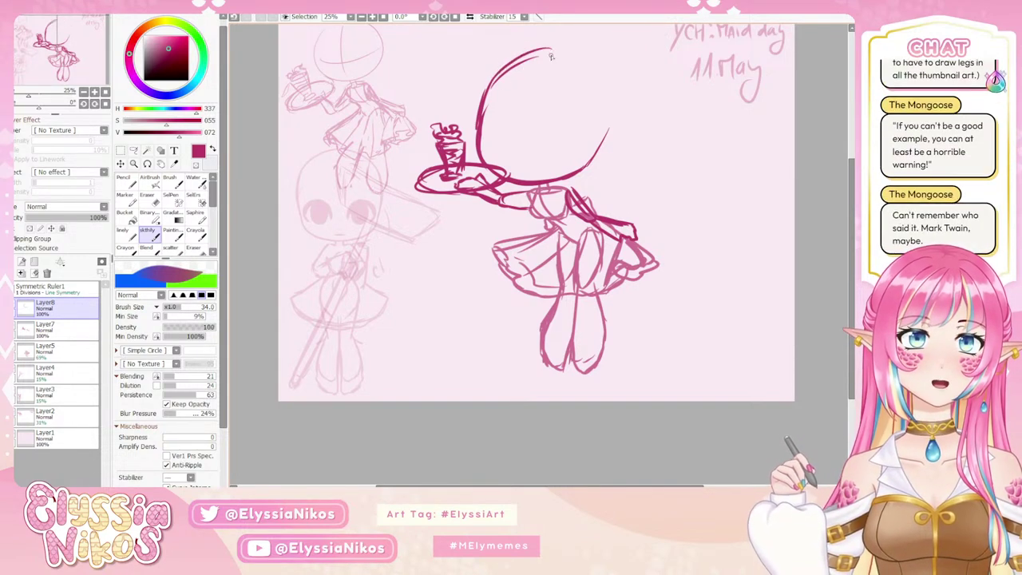
key("ctrl+z")
left_click_drag(497, 76, 554, 50)
key("ctrl+z")
Sketch the head's upper back curve on Layer8, arcing from the crown down to the widest point at the back.
mouse_move(482, 94)
left_mouse_down()
mouse_move(491, 80)
mouse_move(579, 60)
mouse_move(632, 85)
left_mouse_up()
key("ctrl+z")
key("ctrl+z")
left_click_drag(555, 49, 629, 91)
key("ctrl+z")
key("ctrl+z")
key("ctrl+z")
left_click_drag(555, 49, 621, 76)
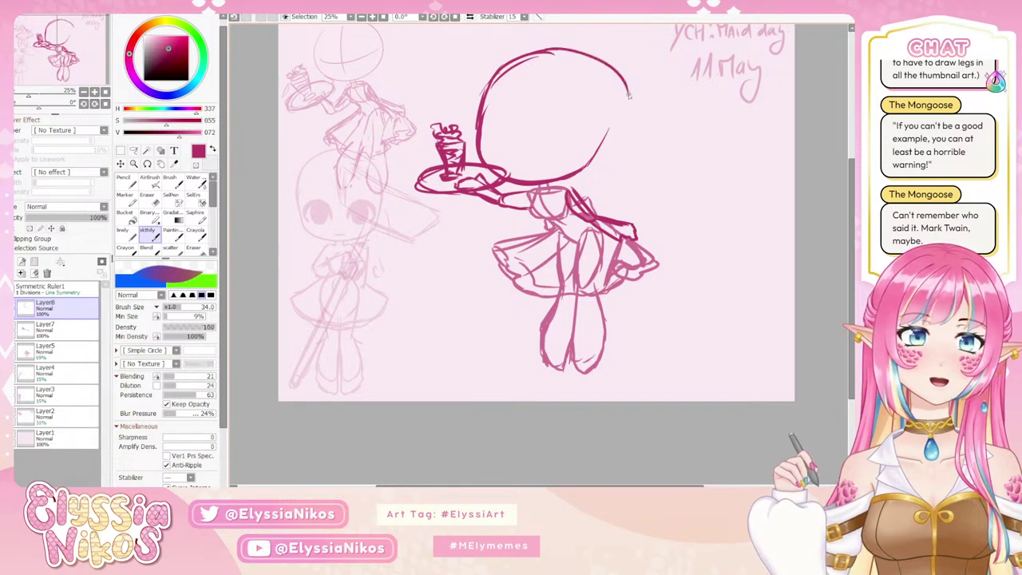
key("ctrl+z")
left_click_drag(554, 50, 614, 80)
key("ctrl+z")
left_click_drag(555, 49, 634, 96)
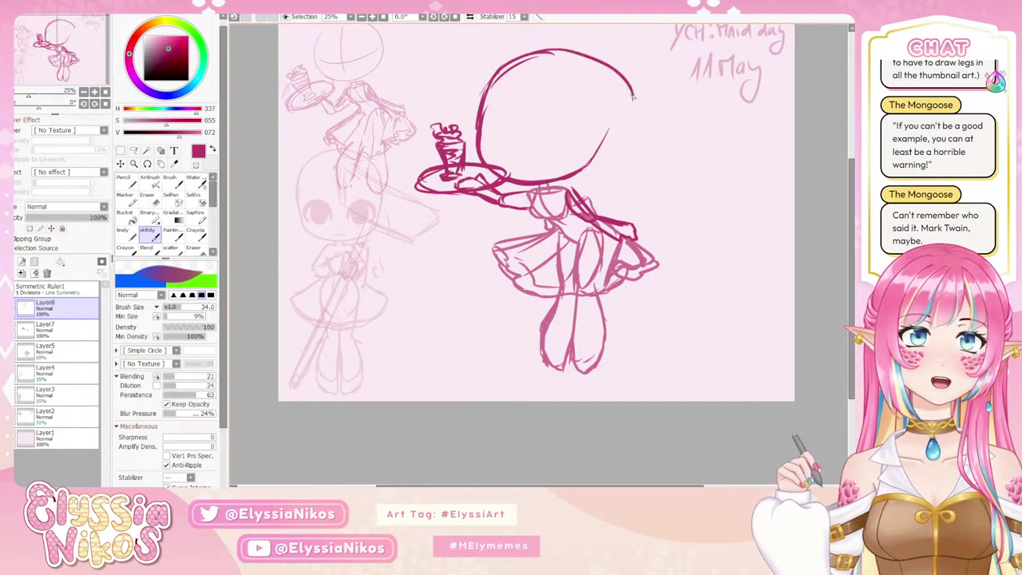
key("ctrl+z")
left_click_drag(551, 50, 629, 108)
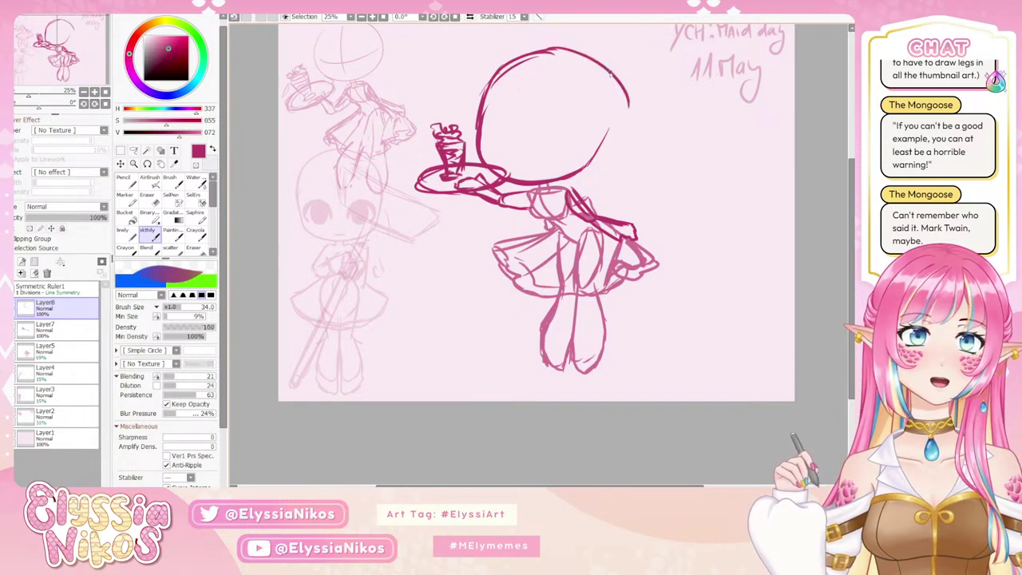
key("ctrl+z")
left_click_drag(557, 48, 629, 104)
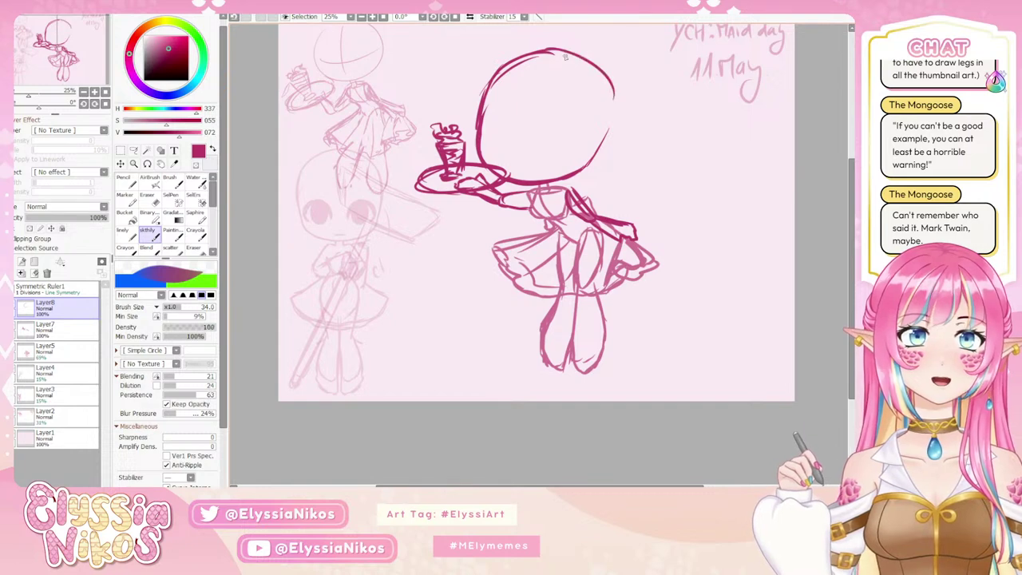
key("ctrl+z")
left_click_drag(572, 48, 630, 99)
key("ctrl+z")
left_click_drag(555, 48, 629, 112)
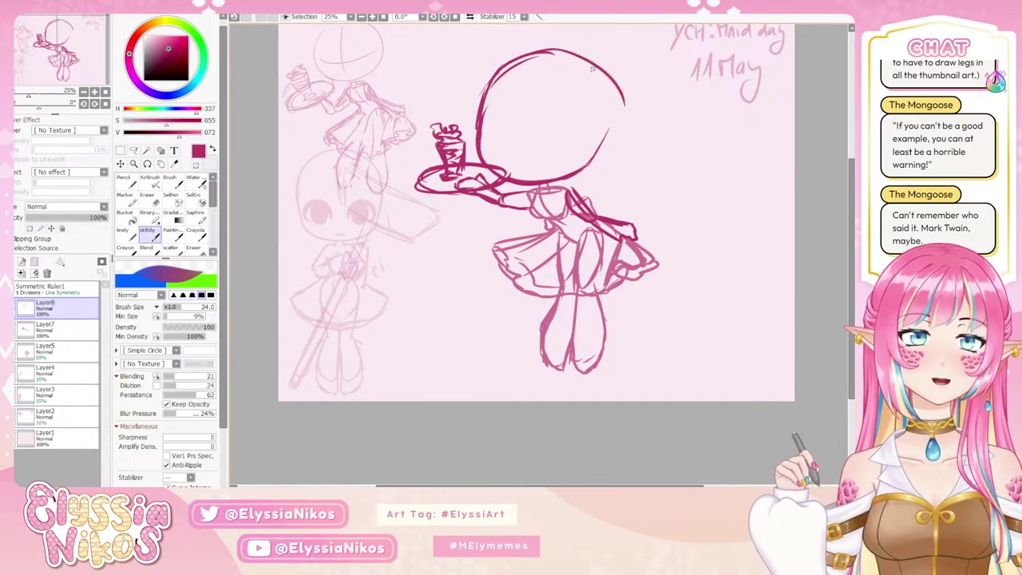
key("ctrl+z")
left_click_drag(552, 49, 635, 108)
Close the head outline by curving the back of the head down to meet the cheek line.
mouse_move(612, 72)
left_mouse_down()
mouse_move(619, 132)
mouse_move(610, 147)
left_mouse_up()
key("ctrl+z")
key("ctrl+z")
left_click_drag(615, 81, 621, 142)
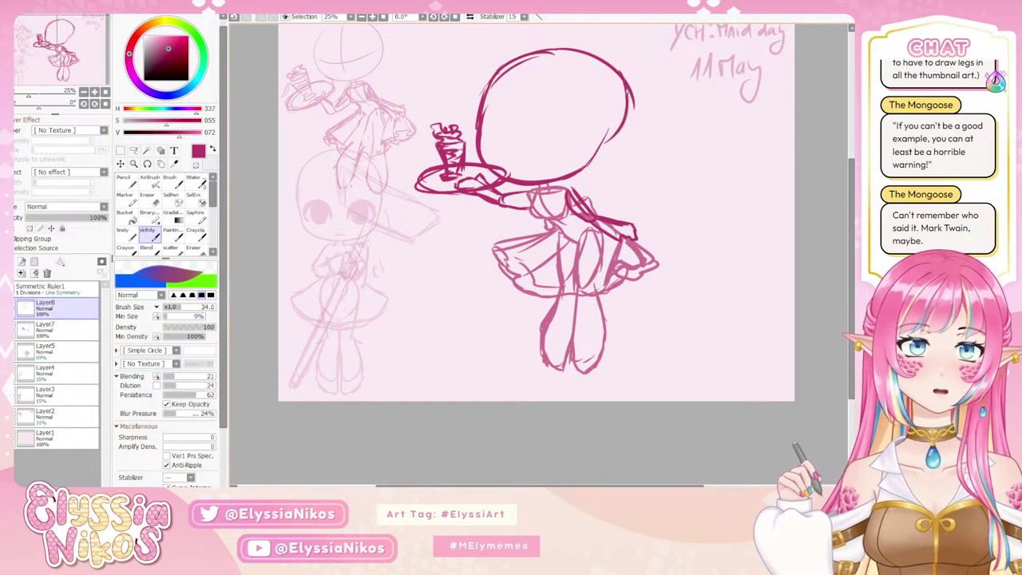
key("ctrl+z")
key("ctrl+z")
left_click_drag(611, 66, 617, 122)
key("ctrl+z")
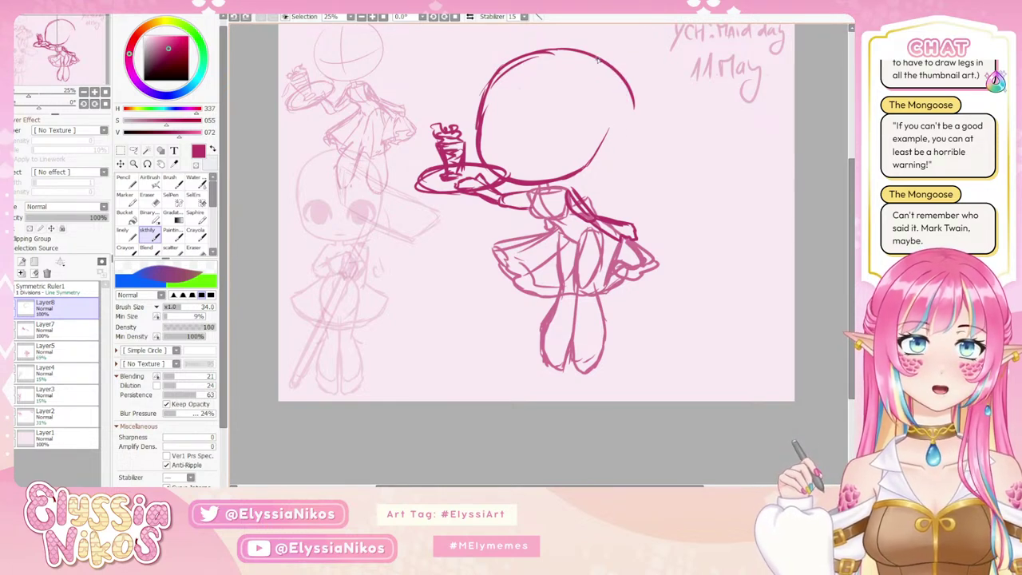
left_click_drag(609, 67, 623, 130)
key("ctrl+z")
mouse_move(603, 64)
left_mouse_down()
mouse_move(624, 82)
mouse_move(629, 120)
left_mouse_up()
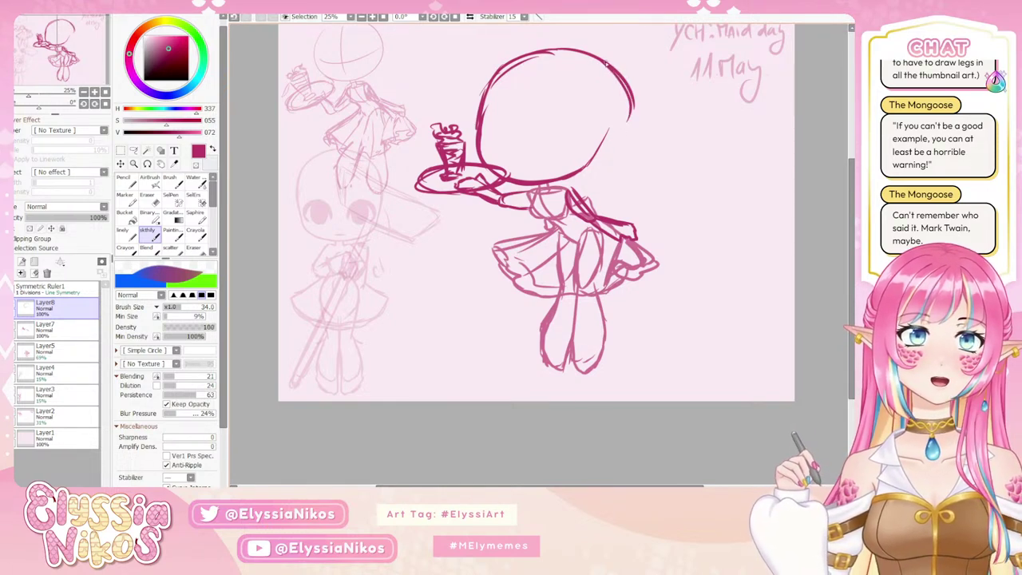
mouse_move(607, 65)
left_mouse_down()
mouse_move(626, 118)
mouse_move(596, 156)
left_mouse_up()
key("ctrl+z")
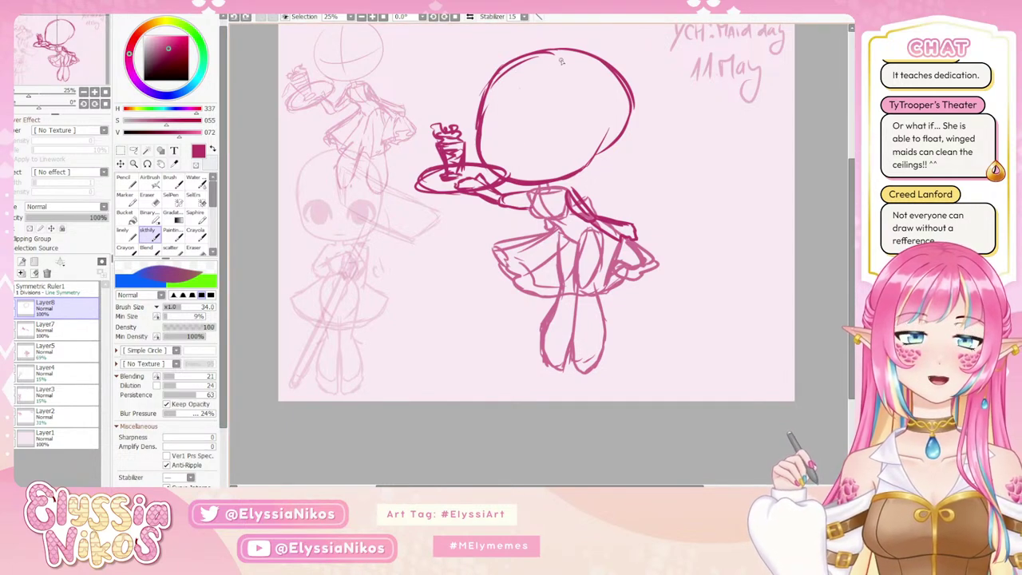
Sketch a curved vertical centre guide and a horizontal eye-level guide across the face.
mouse_move(553, 61)
left_mouse_down()
mouse_move(528, 174)
mouse_move(529, 141)
mouse_move(557, 83)
mouse_move(522, 125)
mouse_move(523, 179)
left_mouse_up()
key("ctrl+z")
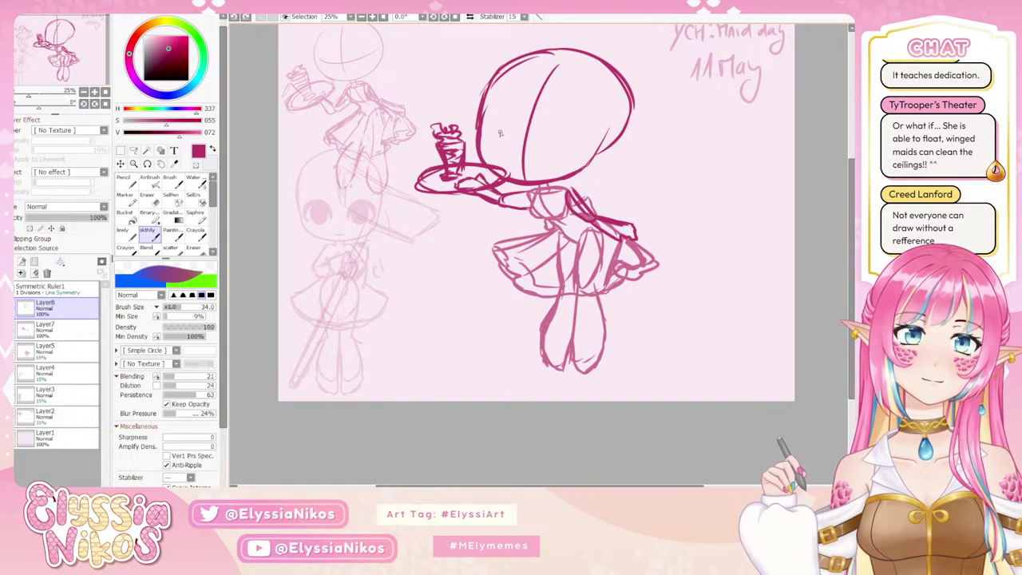
left_click_drag(481, 132, 578, 139)
key("ctrl+z")
left_click_drag(489, 132, 586, 140)
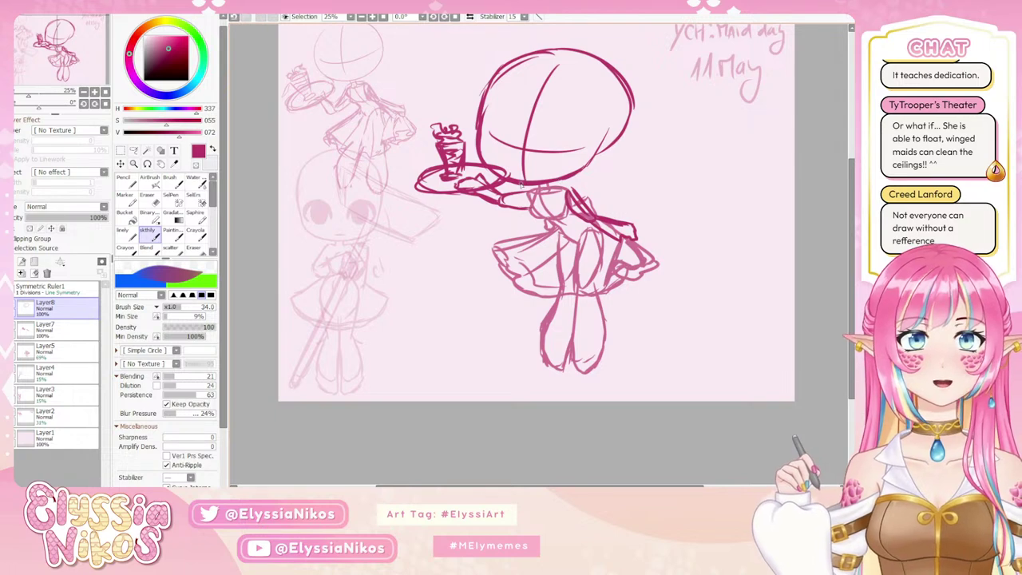
Rework the jawline from the chin to the back of the cheek and sketch a small round ear at its end.
key("ctrl+z")
left_click_drag(520, 184, 586, 167)
key("ctrl+z")
left_click_drag(532, 186, 589, 166)
key("ctrl+z")
key("ctrl+z")
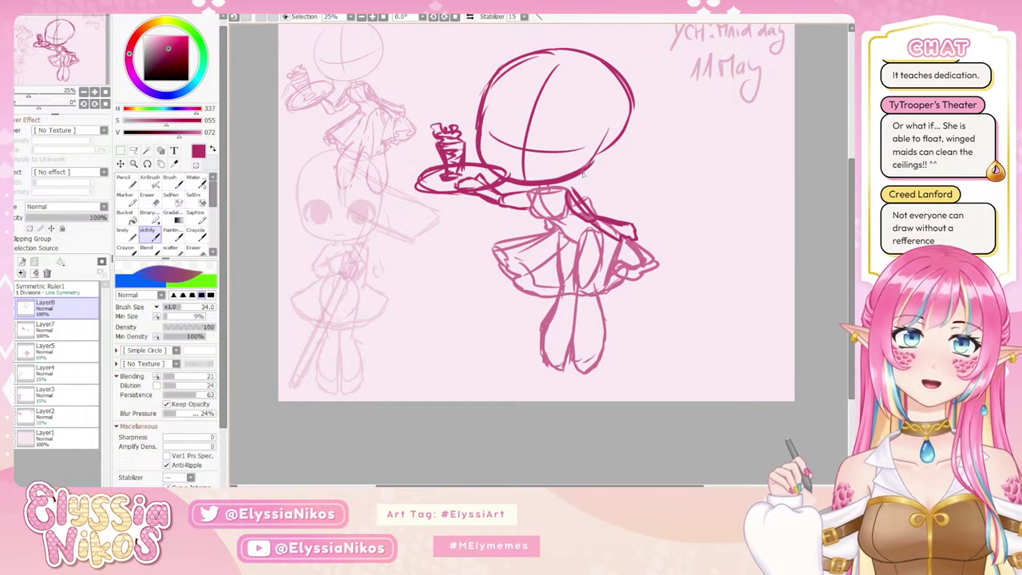
mouse_move(598, 149)
left_mouse_down()
mouse_move(608, 153)
mouse_move(600, 163)
mouse_move(614, 147)
left_mouse_up()
key("ctrl+z")
key("ctrl+z")
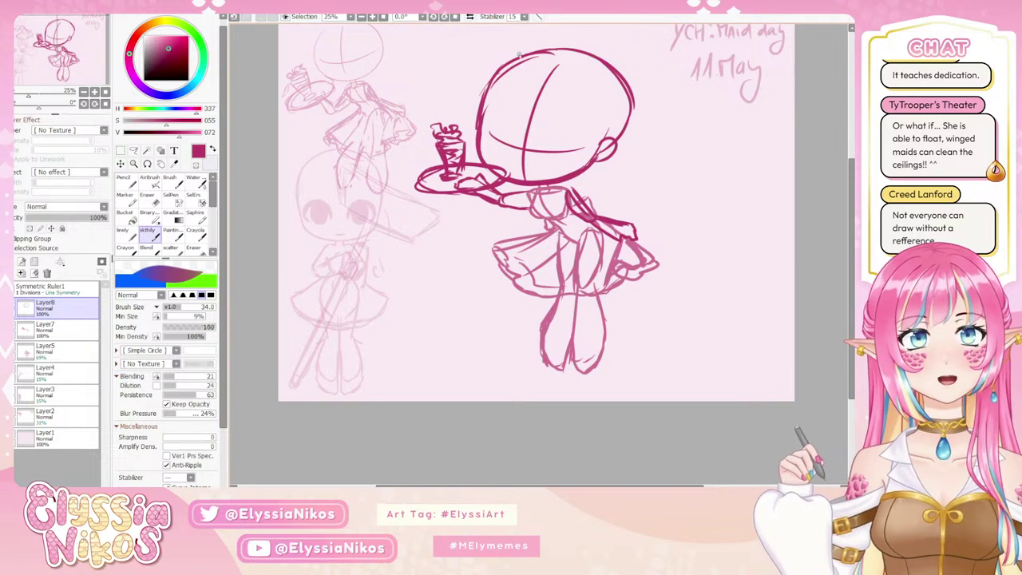
Redraw the back of the head narrower down to the ear and erase the old outer curve and the line crossing the ear.
left_click_drag(598, 60, 623, 109)
key("ctrl+z")
key("ctrl+z")
mouse_move(605, 70)
left_mouse_down()
mouse_move(620, 112)
mouse_move(610, 134)
mouse_move(628, 118)
mouse_move(612, 65)
left_mouse_up()
key("ctrl+z")
key("ctrl+z")
key("ctrl+z")
key("e")
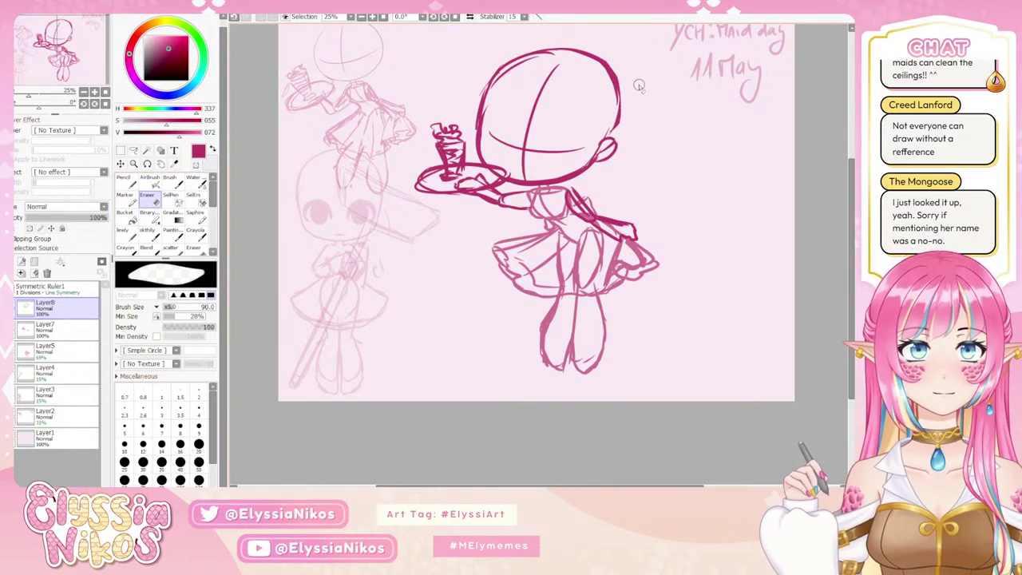
mouse_move(602, 158)
left_mouse_down()
mouse_move(608, 145)
mouse_move(598, 154)
left_mouse_up()
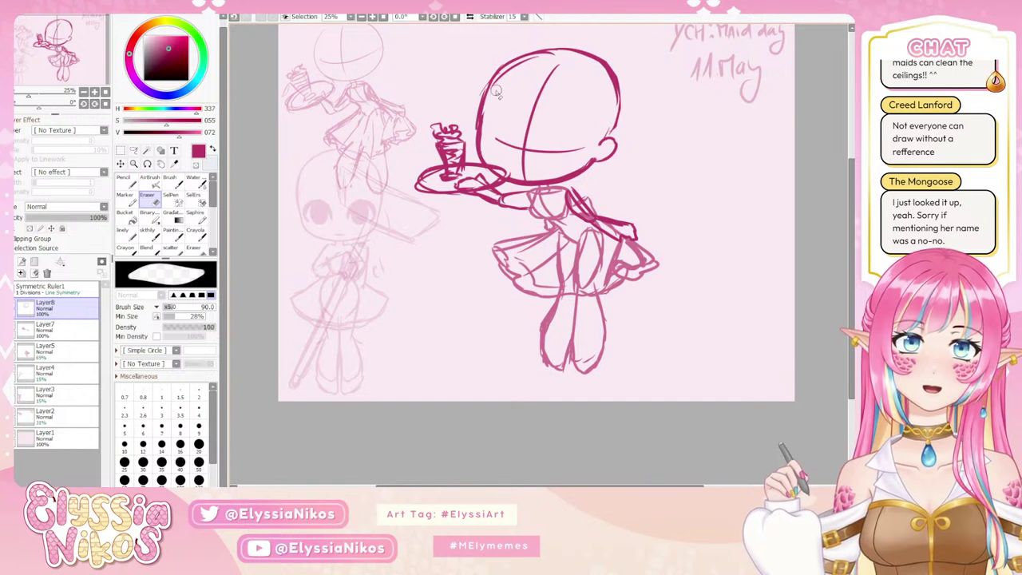
Thin the head's front contour and chin line with the eraser.
mouse_move(480, 95)
left_mouse_down()
mouse_move(470, 156)
mouse_move(472, 131)
mouse_move(487, 136)
mouse_move(489, 107)
mouse_move(487, 151)
left_mouse_up()
key("ctrl+z")
key("ctrl+z")
key("ctrl+z")
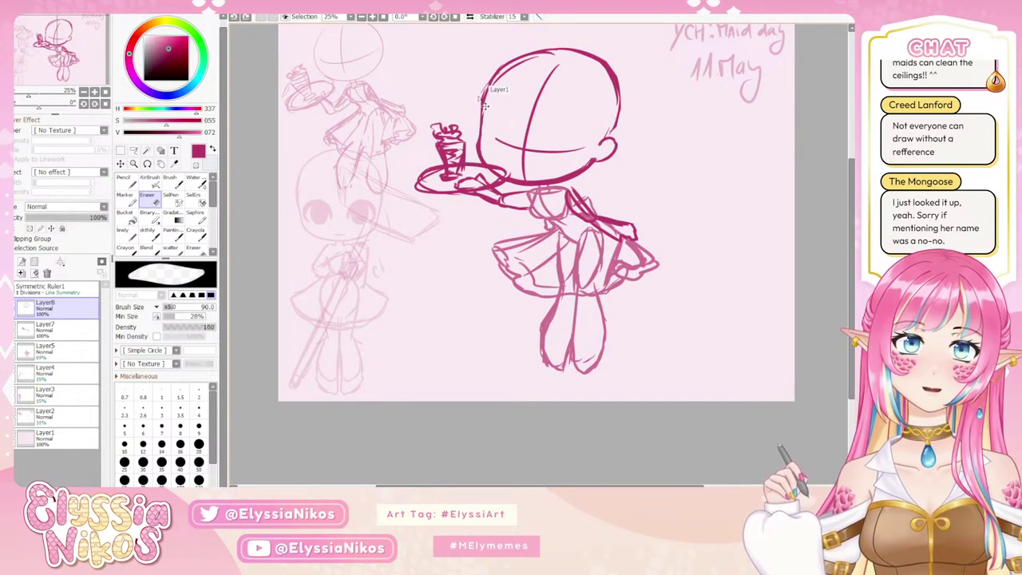
mouse_move(488, 80)
left_mouse_down()
mouse_move(478, 117)
mouse_move(455, 135)
mouse_move(483, 153)
left_mouse_up()
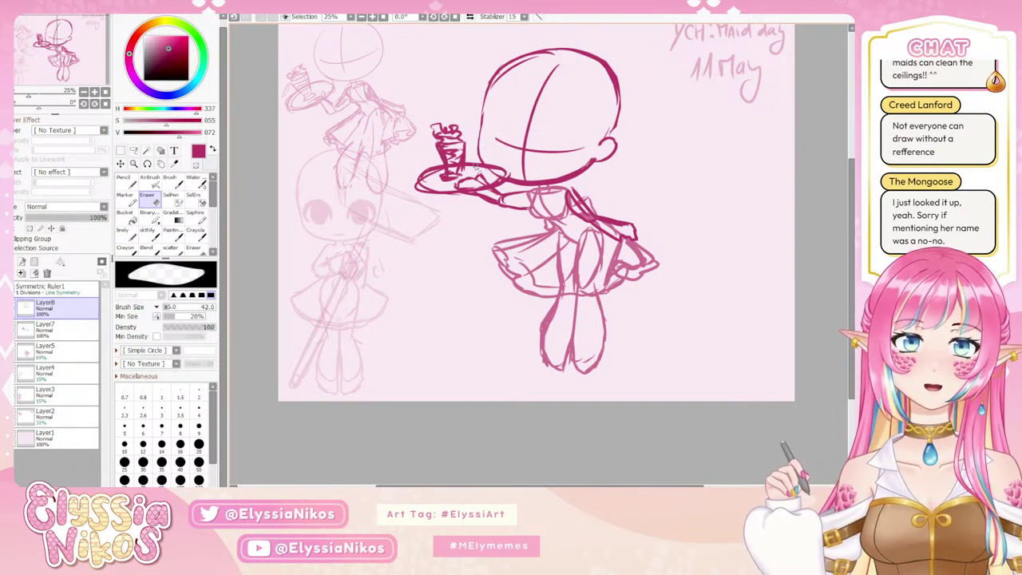
left_click_drag(498, 146, 488, 151)
mouse_move(488, 150)
left_mouse_down()
mouse_move(513, 176)
mouse_move(497, 163)
mouse_move(570, 174)
mouse_move(587, 162)
left_mouse_up()
key("ctrl+z")
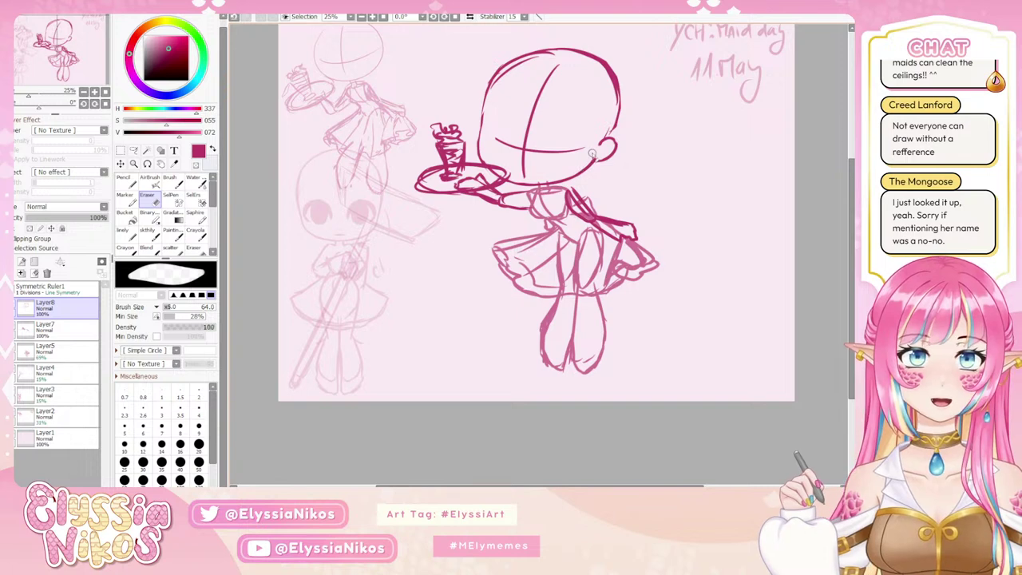
Sketch small nose and mouth marks and two large filled oval eyes with upper lash lines using the sketching brush.
left_click(152, 234)
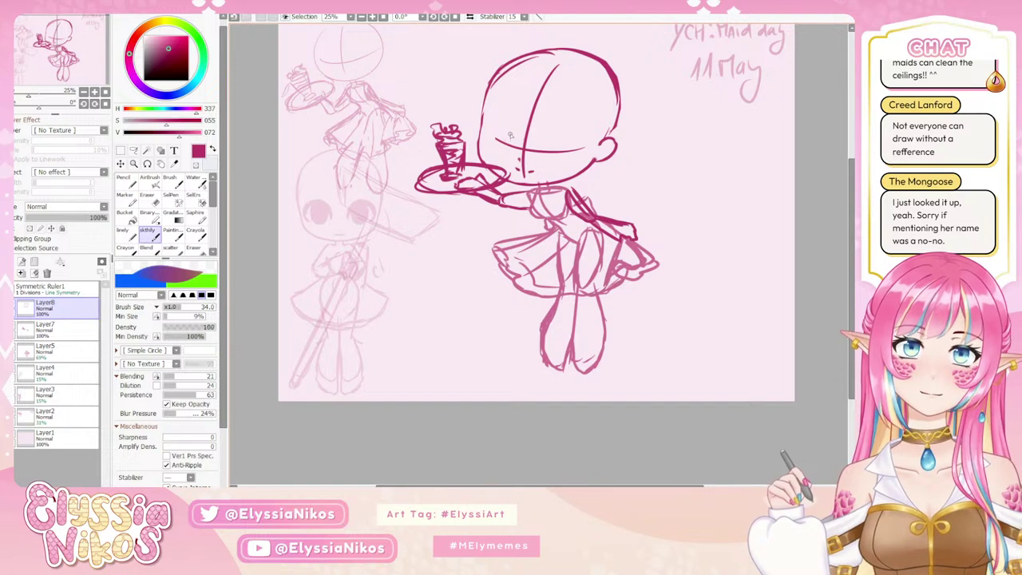
mouse_move(509, 128)
left_mouse_down()
mouse_move(499, 117)
mouse_move(488, 128)
mouse_move(510, 130)
mouse_move(508, 157)
mouse_move(499, 149)
mouse_move(551, 134)
left_mouse_up()
key("ctrl+z")
key("ctrl+z")
key("ctrl+z")
key("ctrl+z")
mouse_move(503, 128)
left_mouse_down()
mouse_move(504, 147)
mouse_move(503, 130)
mouse_move(504, 141)
mouse_move(493, 140)
mouse_move(486, 128)
mouse_move(506, 115)
mouse_move(561, 135)
mouse_move(562, 159)
mouse_move(566, 132)
mouse_move(549, 130)
mouse_move(565, 122)
left_mouse_up()
key("ctrl+z")
key("ctrl+z")
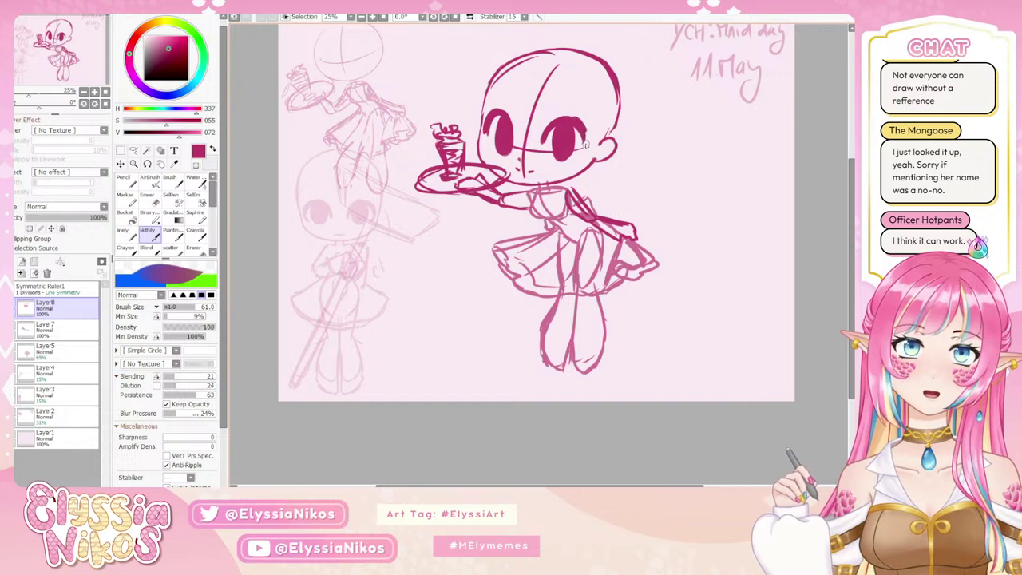
Set the sketching brush size to 44 and mirror the canvas view to check the drawing.
key("ctrl+alt")
left_click_drag(537, 119, 524, 120)
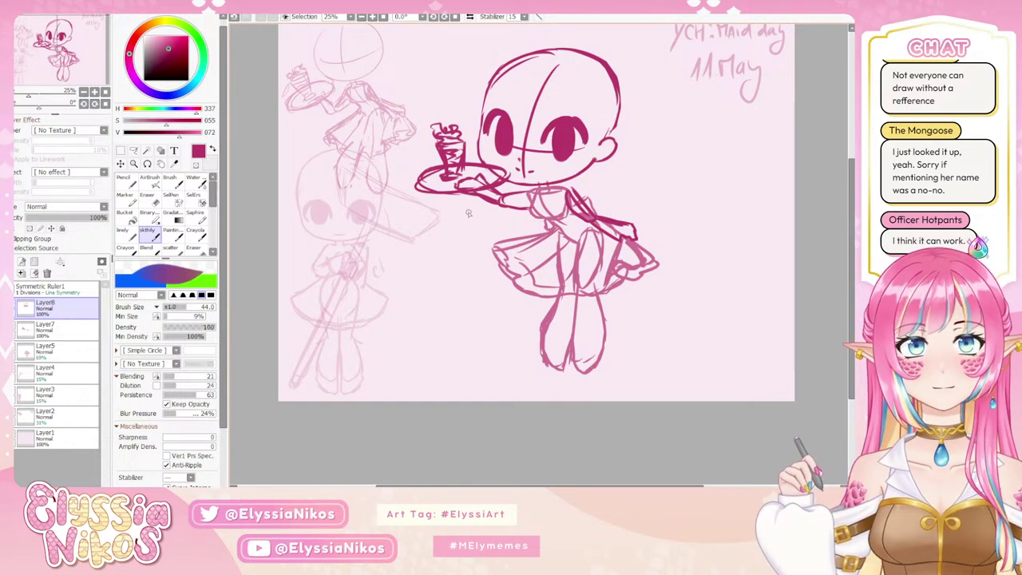
left_click(471, 17)
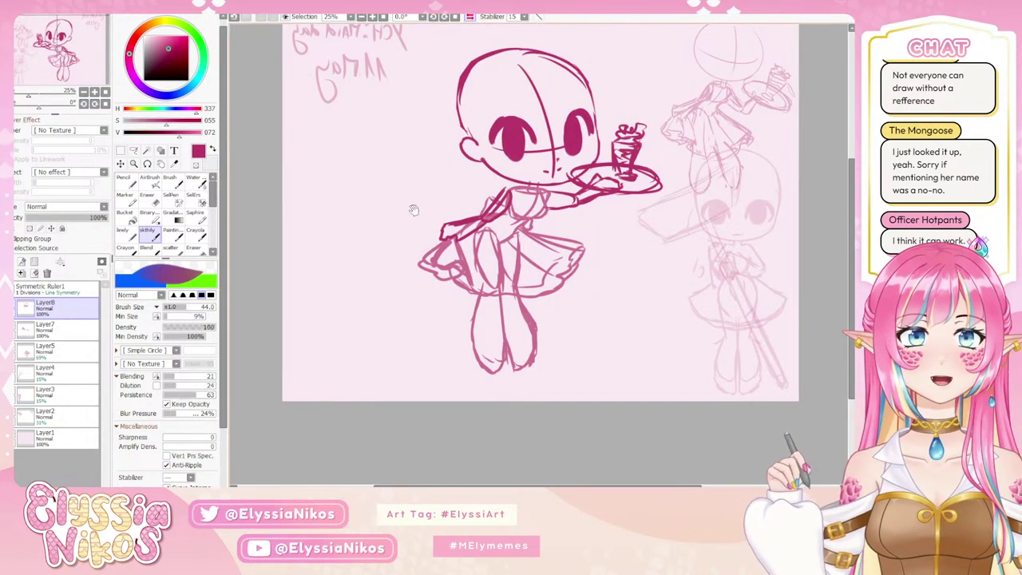
left_click_drag(410, 205, 417, 196)
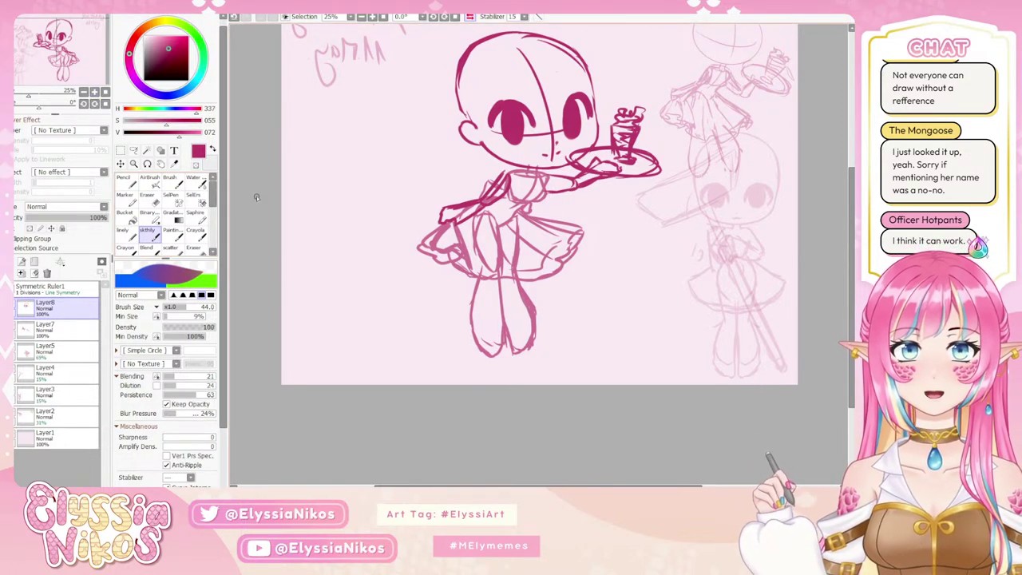
Identify the arms on Layer7 by toggling its visibility and erase the lower part of the back arm there.
left_click(17, 333)
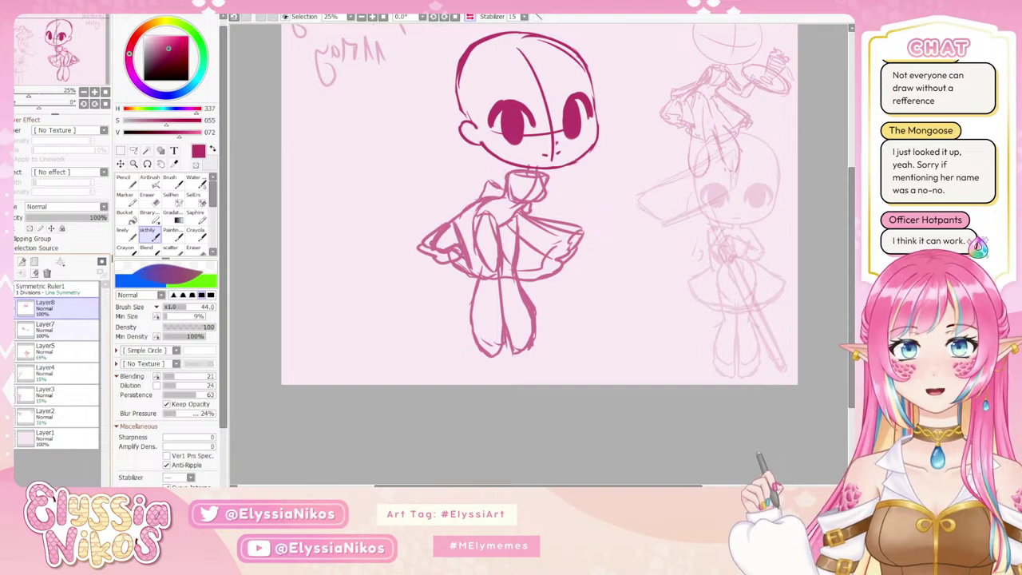
left_click(21, 331)
left_click(56, 329)
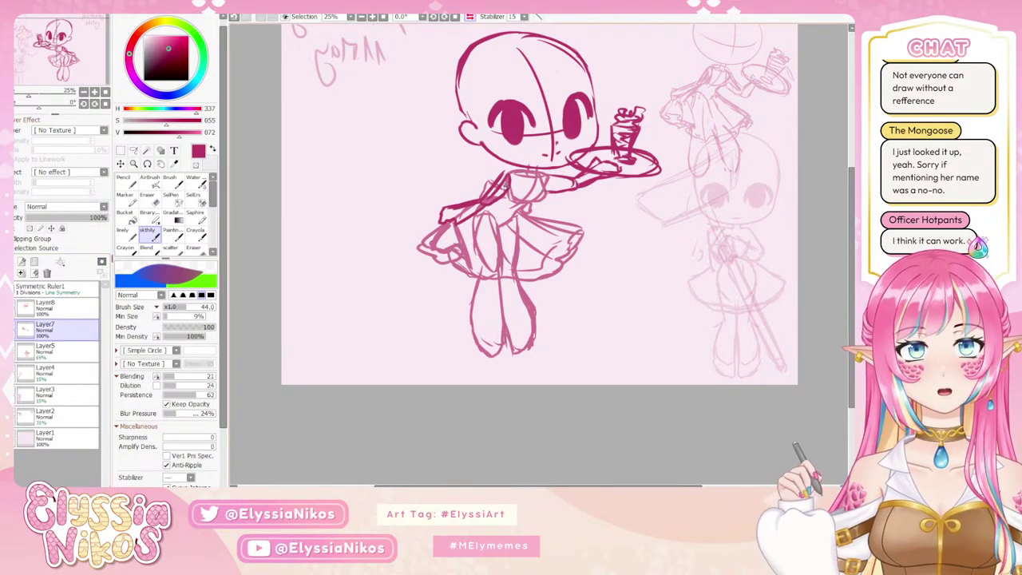
key("e")
left_click_drag(464, 196, 504, 208)
mouse_move(436, 210)
left_mouse_down()
mouse_move(467, 215)
mouse_move(508, 185)
mouse_move(447, 217)
left_mouse_up()
Try to sketch the back arm reaching down with its hand holding the skirt.
left_click(150, 231)
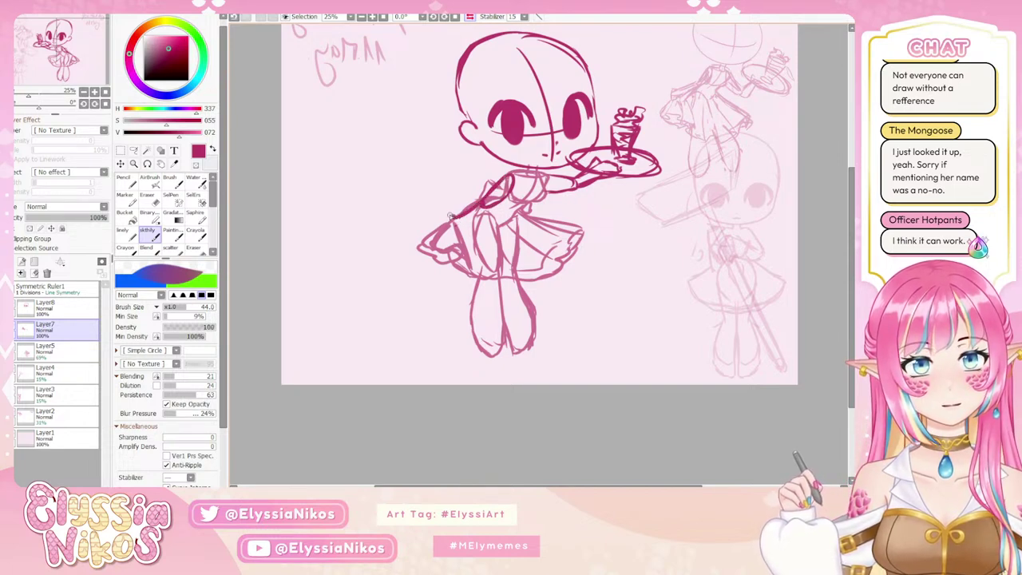
mouse_move(449, 214)
left_mouse_down()
mouse_move(469, 237)
mouse_move(465, 219)
mouse_move(466, 238)
mouse_move(484, 209)
mouse_move(474, 232)
left_mouse_up()
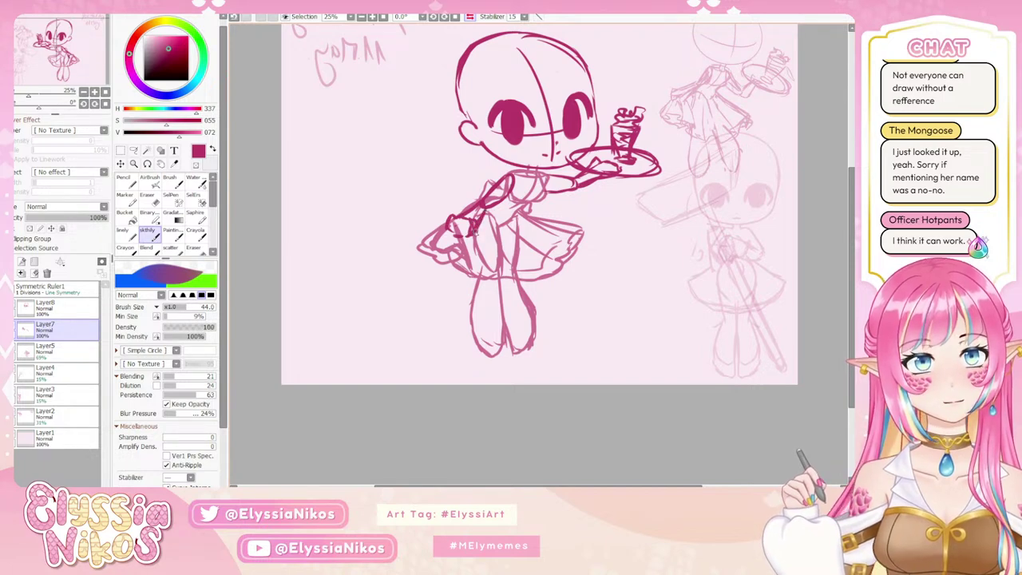
key("ctrl+z")
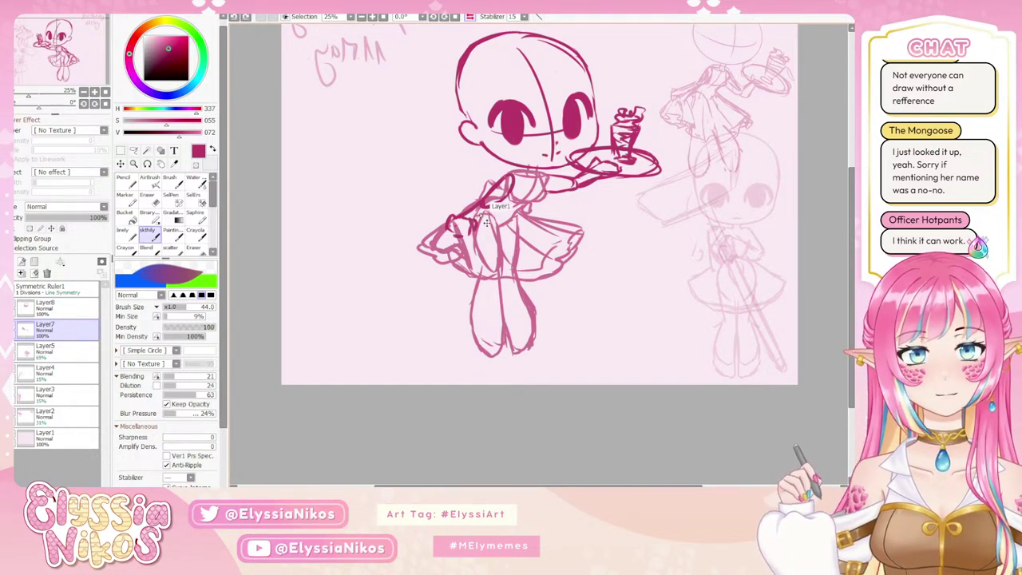
key("ctrl+z")
key("ctrl+z")
Redraw the back arm bent at the elbow, with the forearm and a small hand raised away from the skirt.
mouse_move(511, 185)
left_mouse_down()
mouse_move(465, 203)
mouse_move(483, 206)
mouse_move(450, 180)
mouse_move(445, 206)
mouse_move(444, 189)
mouse_move(454, 210)
mouse_move(461, 200)
mouse_move(477, 212)
mouse_move(470, 216)
left_mouse_up()
key("ctrl+z")
key("ctrl+z")
key("ctrl+z")
key("ctrl+z")
key("ctrl+z")
key("ctrl+z")
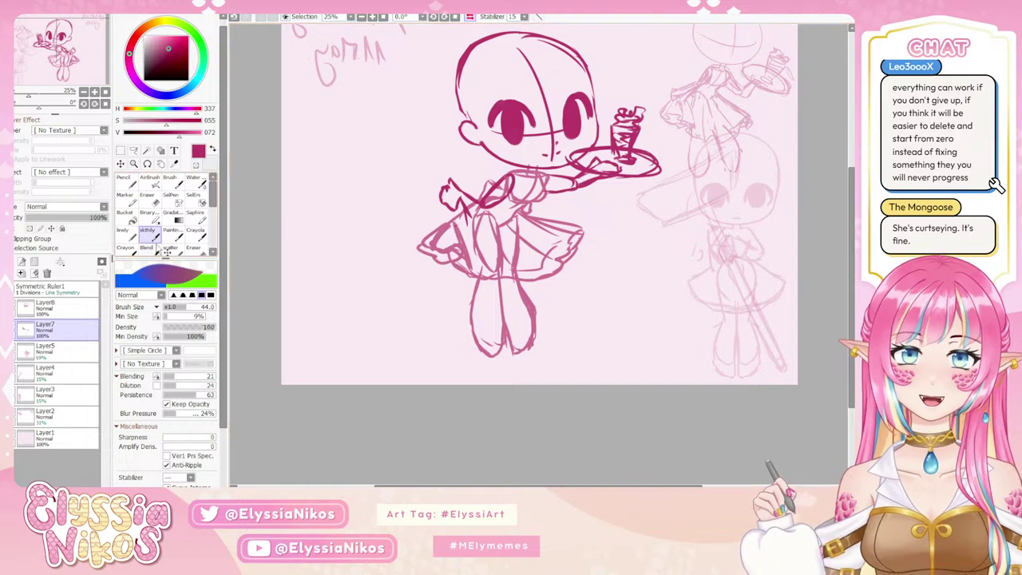
mouse_move(449, 187)
left_mouse_down()
mouse_move(438, 180)
mouse_move(469, 194)
left_mouse_up()
key("ctrl+z")
key("ctrl+z")
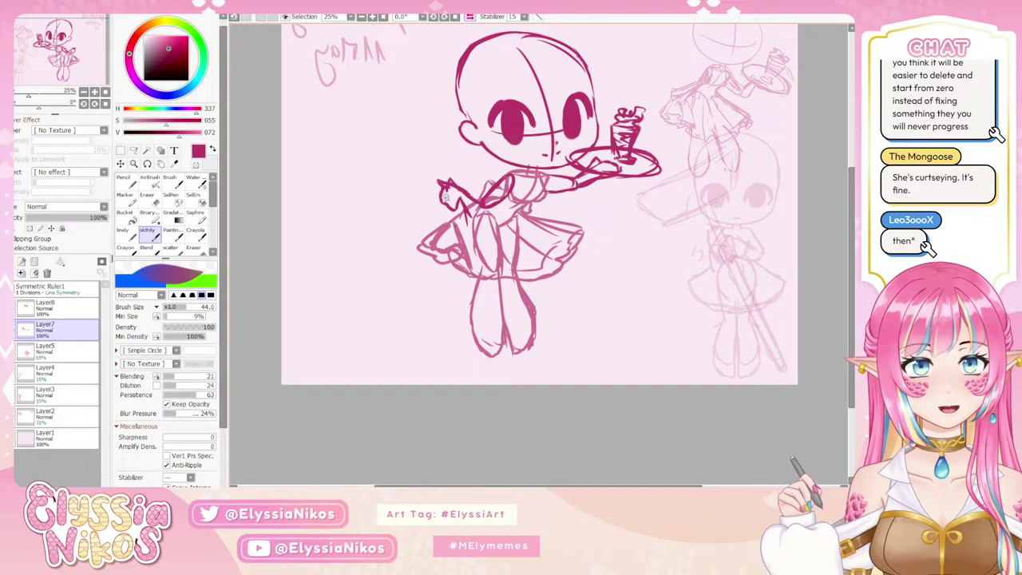
Mirror the canvas view again, select Layer5 and toggle its visibility to identify its lines.
left_click(469, 17)
left_click_drag(627, 213, 518, 160)
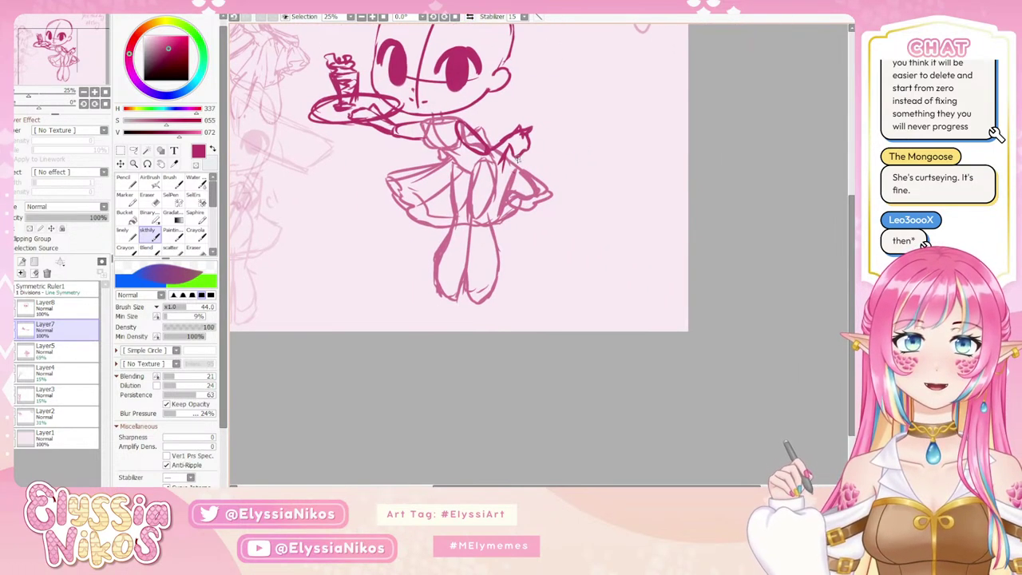
left_click(60, 352)
left_click(11, 348)
left_click(11, 348)
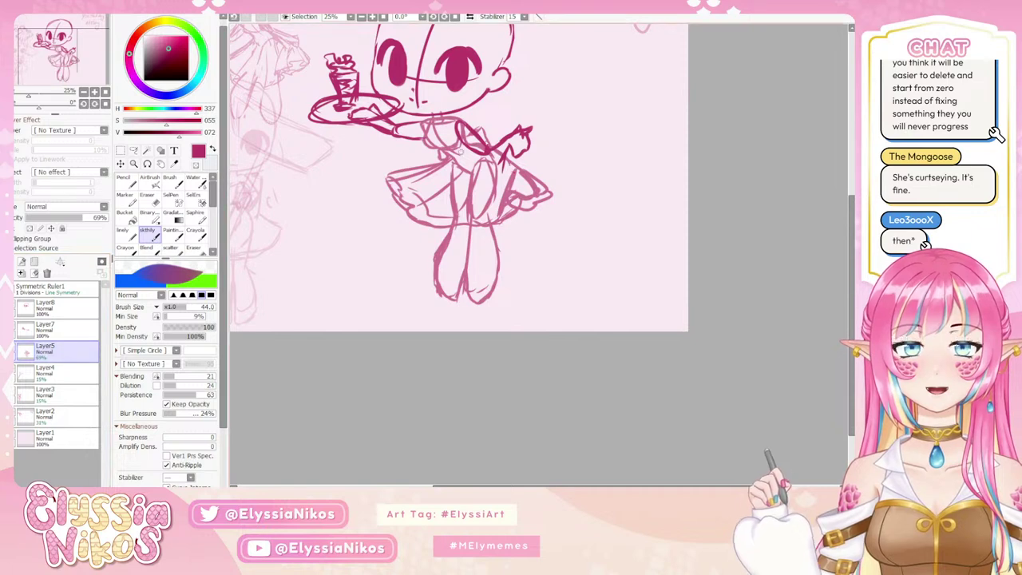
Sketch the back of the skirt on Layer5 as cloth gathered up to the raised hand, with folds running down to the hem.
left_click_drag(503, 164, 505, 190)
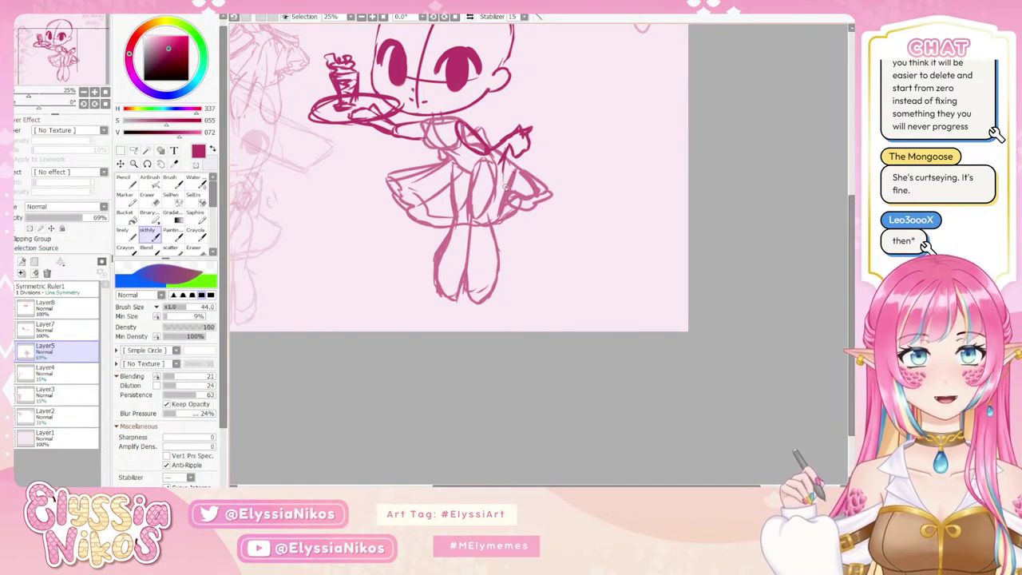
mouse_move(507, 150)
left_mouse_down()
mouse_move(492, 219)
mouse_move(529, 193)
mouse_move(556, 192)
left_mouse_up()
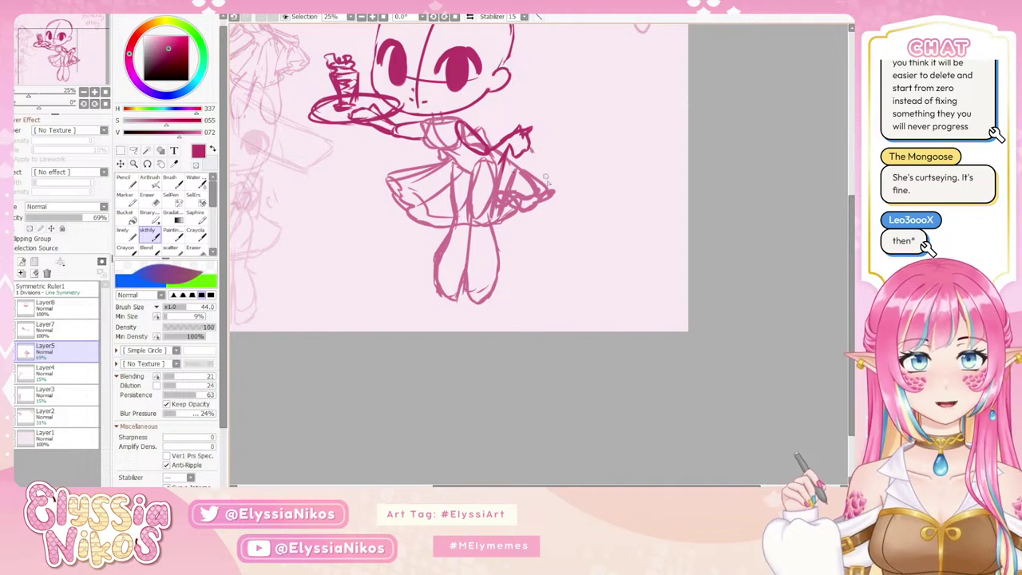
left_click_drag(534, 153, 555, 188)
key("ctrl+z")
left_click_drag(526, 156, 552, 191)
key("ctrl+z")
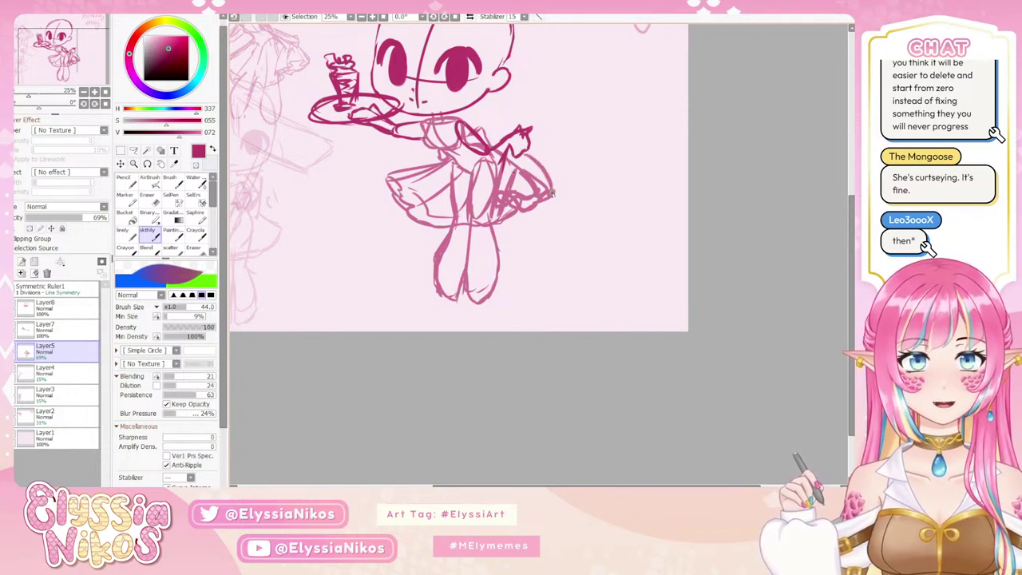
key("ctrl+z")
mouse_move(529, 157)
left_mouse_down()
mouse_move(548, 181)
mouse_move(539, 199)
mouse_move(520, 193)
mouse_move(519, 204)
mouse_move(521, 162)
mouse_move(534, 192)
mouse_move(520, 161)
mouse_move(545, 194)
mouse_move(523, 199)
mouse_move(542, 177)
mouse_move(552, 194)
mouse_move(526, 195)
left_mouse_up()
key("ctrl+z")
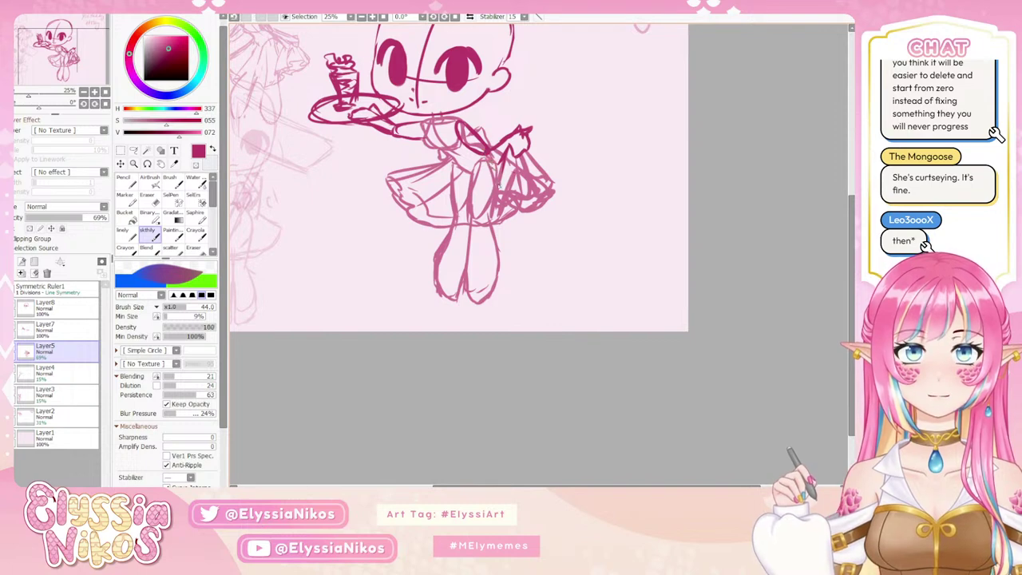
Erase stray lines around the lifted part of the skirt and redraw its folds and lower hem more clearly.
mouse_move(501, 209)
left_mouse_down()
mouse_move(490, 229)
mouse_move(503, 225)
mouse_move(451, 221)
left_mouse_up()
key("ctrl+z")
key("ctrl+z")
key("ctrl+z")
key("e")
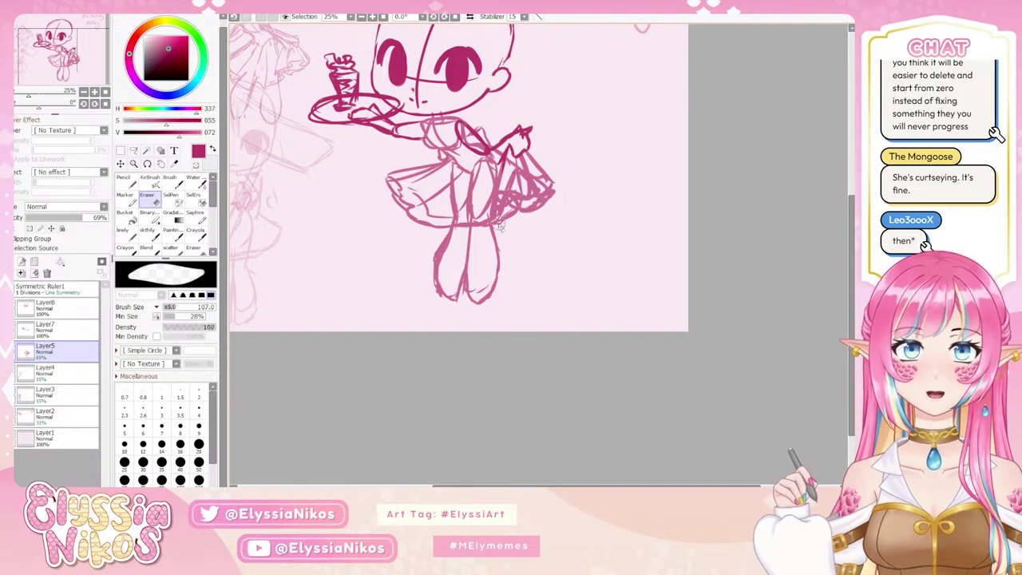
mouse_move(529, 224)
left_mouse_down()
mouse_move(507, 214)
mouse_move(519, 216)
mouse_move(499, 227)
mouse_move(508, 214)
mouse_move(545, 220)
mouse_move(508, 163)
mouse_move(510, 187)
mouse_move(530, 163)
mouse_move(541, 189)
mouse_move(527, 214)
mouse_move(549, 199)
mouse_move(524, 213)
mouse_move(554, 189)
left_mouse_up()
key("ctrl+z")
left_click(149, 234)
key("ctrl+z")
mouse_move(517, 161)
left_mouse_down()
mouse_move(522, 203)
mouse_move(553, 185)
mouse_move(525, 208)
mouse_move(492, 225)
left_mouse_up()
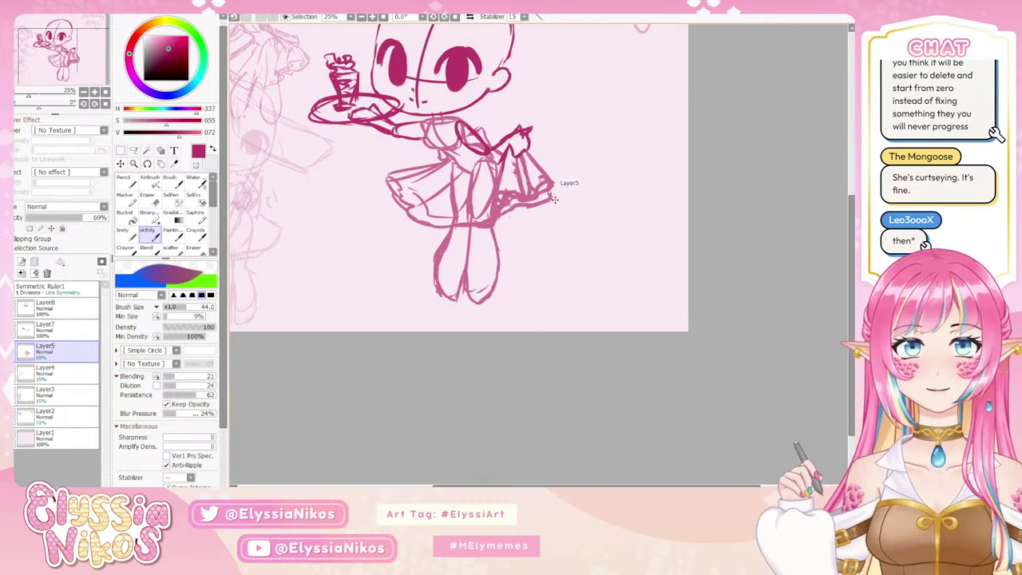
Refine the short hem lines where the lifted cloth joins the main part of the skirt.
key("ctrl+z")
key("ctrl+z")
key("ctrl+z")
mouse_move(534, 205)
left_mouse_down()
mouse_move(508, 209)
mouse_move(538, 218)
mouse_move(526, 262)
mouse_move(502, 289)
mouse_move(464, 284)
left_mouse_up()
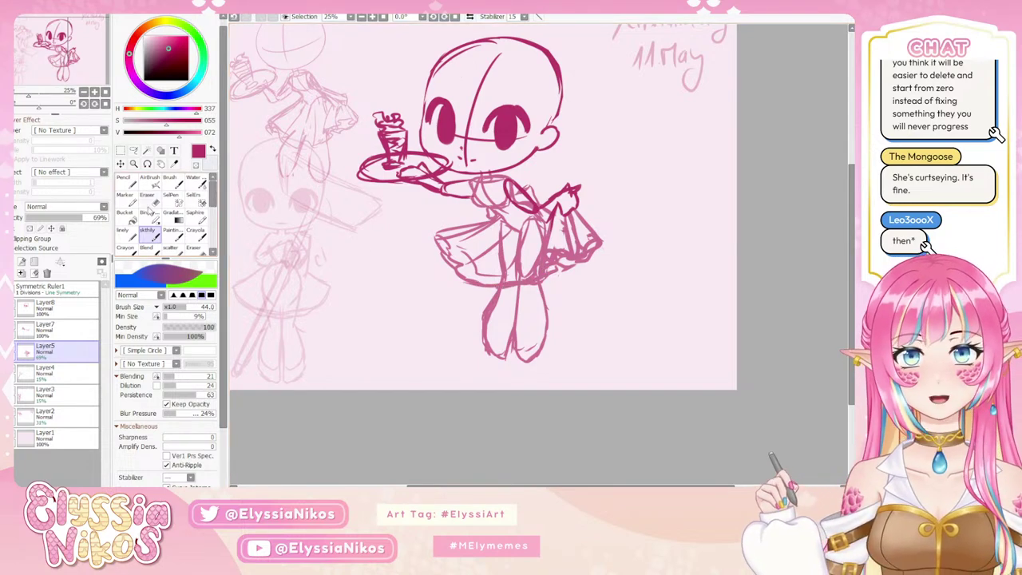
key("e")
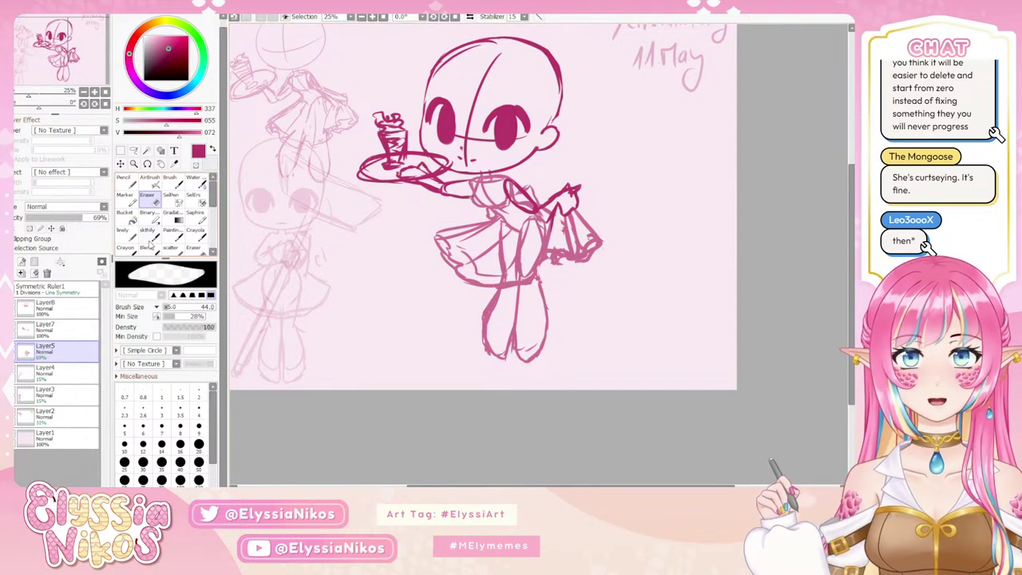
key("b")
left_click_drag(565, 263, 582, 258)
key("ctrl+z")
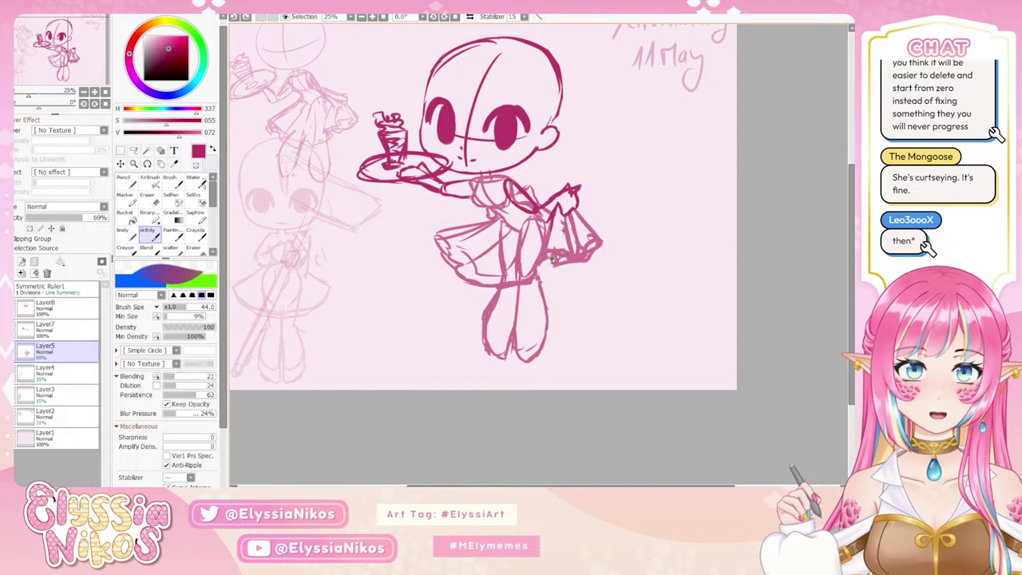
left_click_drag(553, 269, 543, 276)
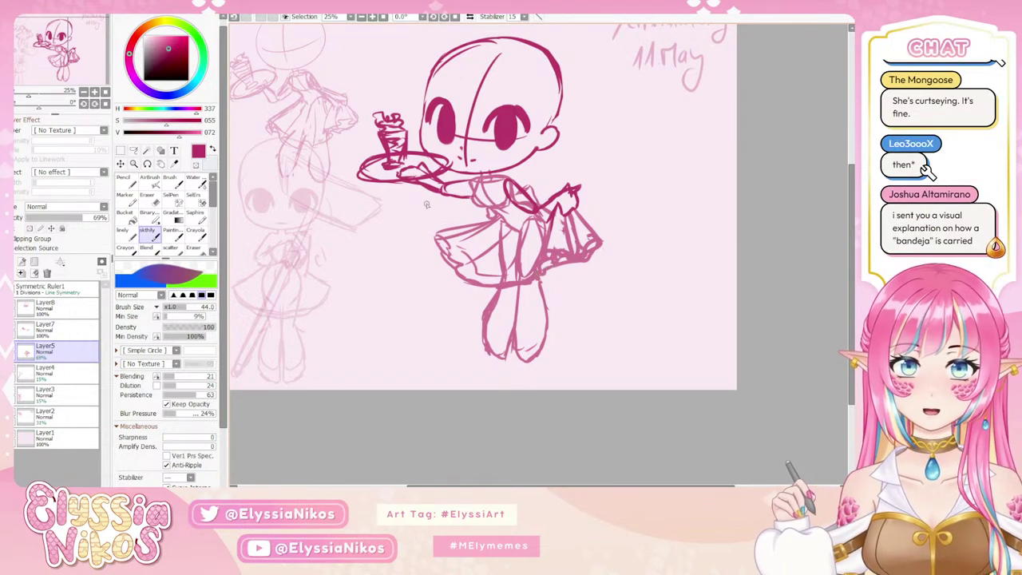
Erase the flared part of the skirt on the tray side and return to the sketching brush.
left_click_drag(444, 243, 492, 233)
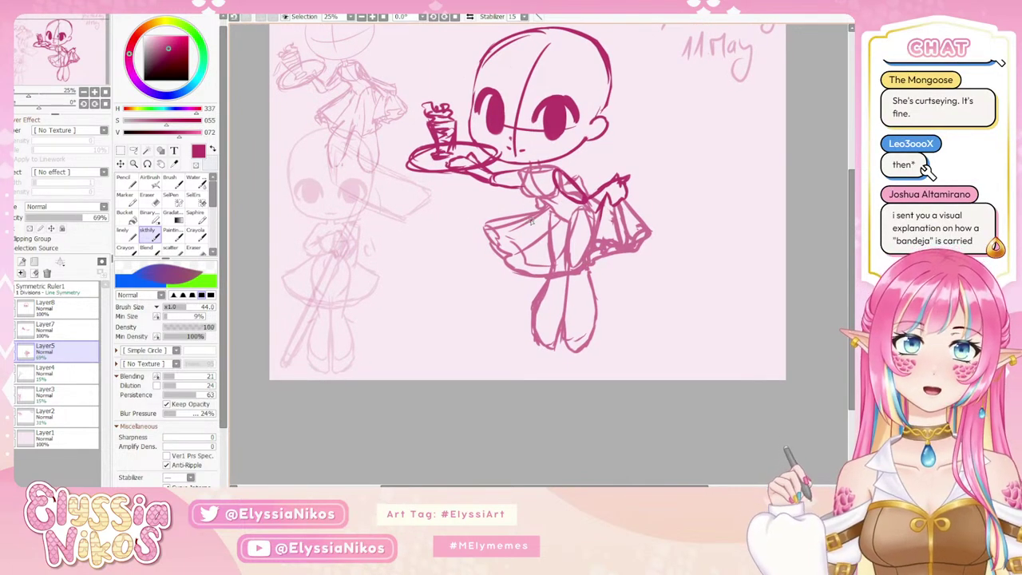
key("e")
mouse_move(499, 240)
left_mouse_down()
mouse_move(515, 218)
mouse_move(487, 269)
mouse_move(463, 232)
left_mouse_up()
left_click(148, 233)
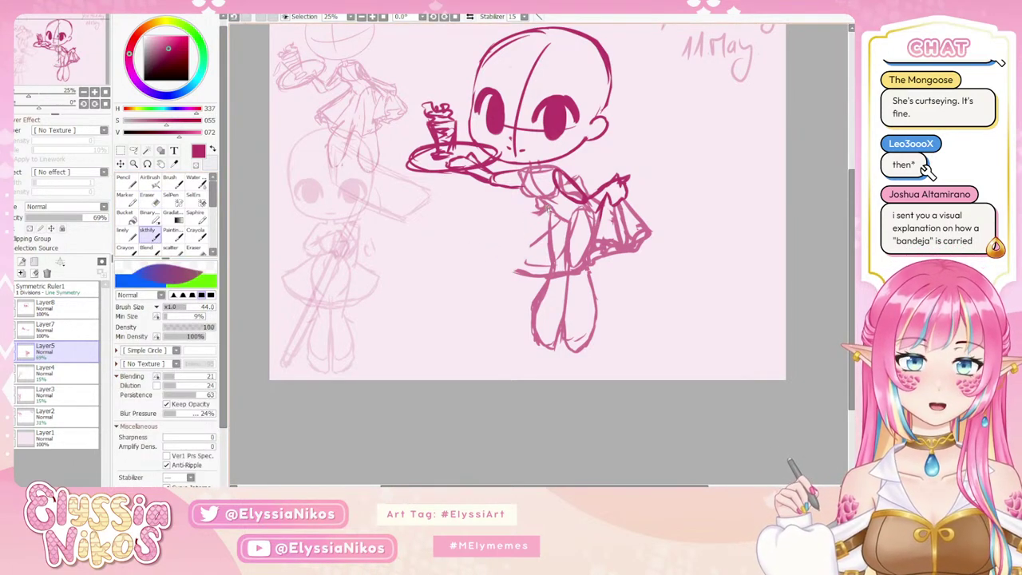
Redraw the tray side of the skirt hanging straighter down over the thigh, with long vertical folds and a small ruffle at the hem.
mouse_move(539, 210)
left_mouse_down()
mouse_move(483, 204)
mouse_move(514, 254)
left_mouse_up()
key("ctrl+z")
key("ctrl+z")
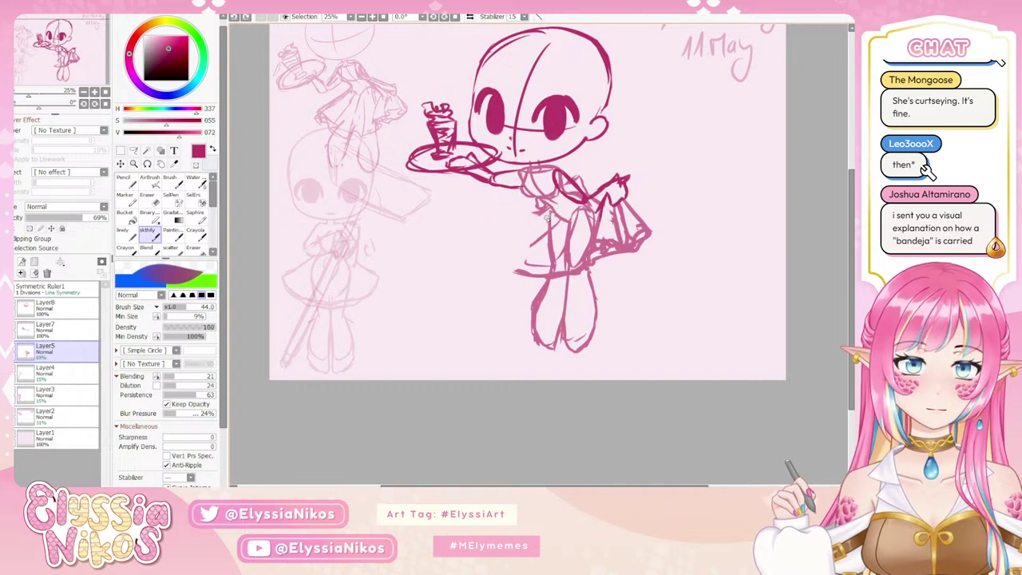
mouse_move(541, 217)
left_mouse_down()
mouse_move(520, 261)
mouse_move(544, 237)
mouse_move(548, 208)
mouse_move(515, 286)
left_mouse_up()
key("ctrl+z")
key("ctrl+z")
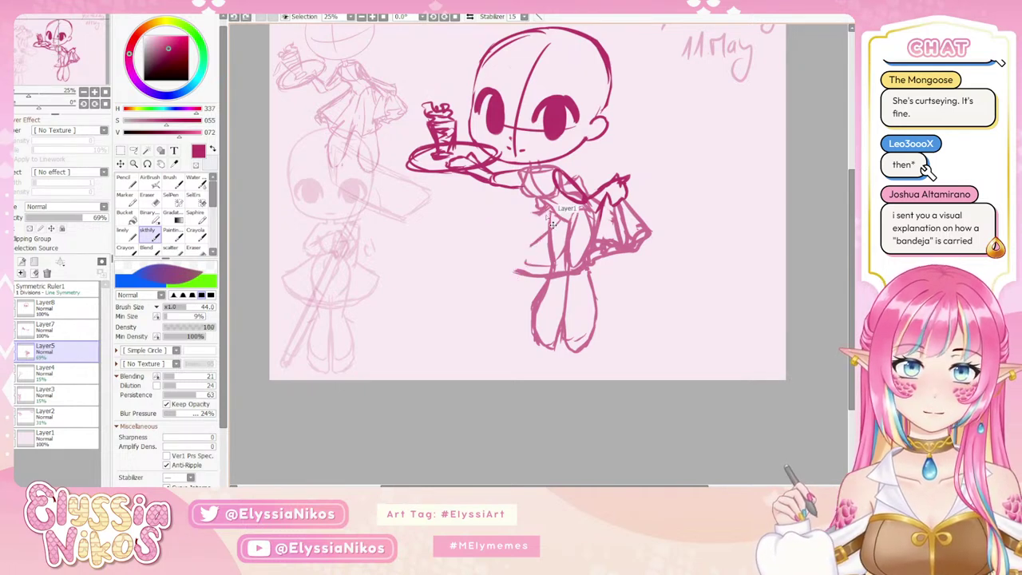
mouse_move(548, 206)
left_mouse_down()
mouse_move(516, 289)
mouse_move(560, 281)
left_mouse_up()
key("ctrl+z")
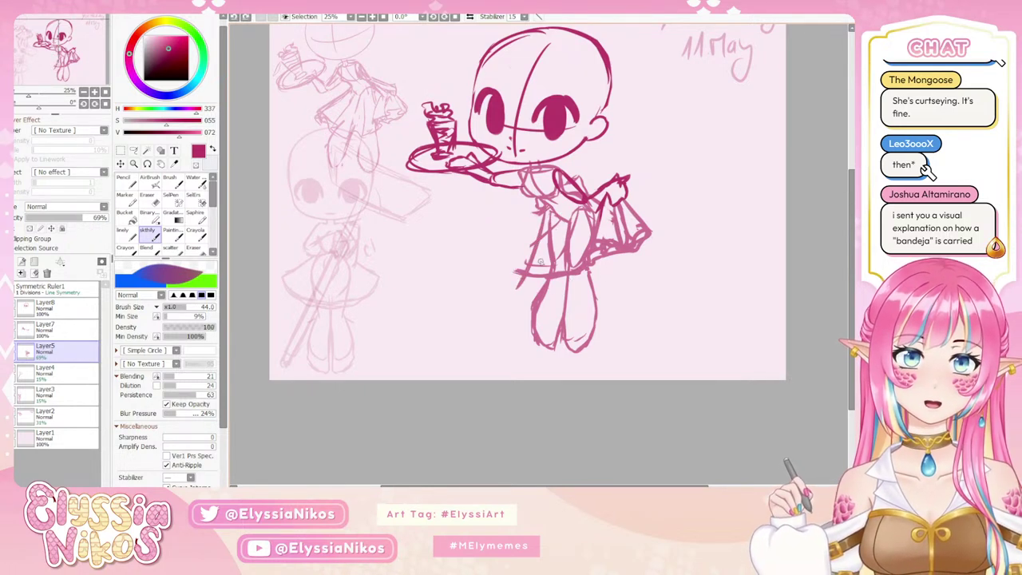
key("ctrl+z")
key("ctrl+z")
mouse_move(546, 213)
left_mouse_down()
mouse_move(525, 285)
mouse_move(546, 292)
mouse_move(590, 266)
mouse_move(528, 293)
mouse_move(550, 295)
mouse_move(558, 278)
mouse_move(541, 273)
mouse_move(550, 217)
mouse_move(552, 233)
mouse_move(563, 227)
mouse_move(567, 278)
mouse_move(595, 261)
mouse_move(565, 264)
left_mouse_up()
key("ctrl+z")
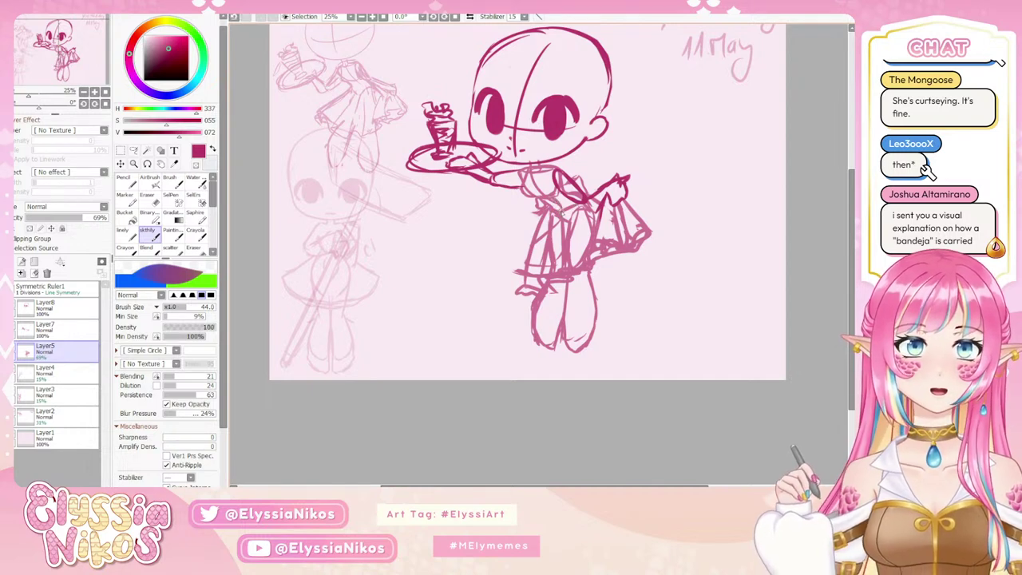
left_click_drag(643, 201, 625, 196)
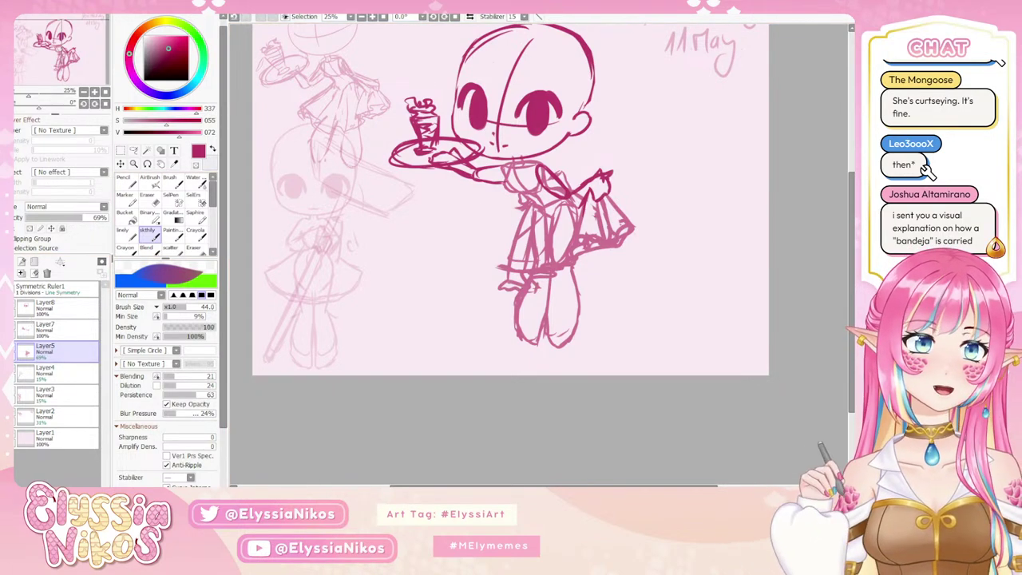
scroll(394, 367, "down", 2)
scroll(449, 276, "up", 1)
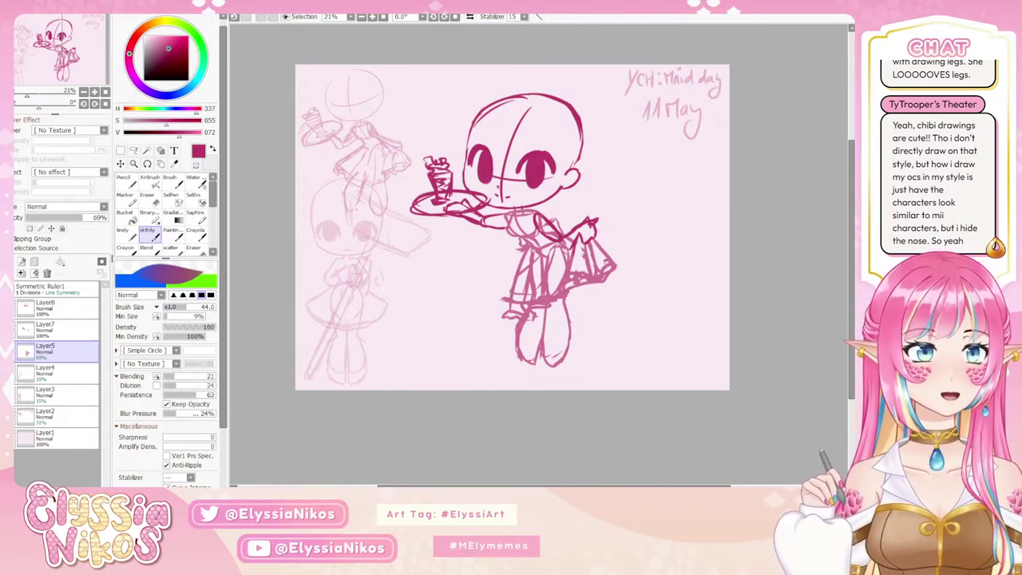
scroll(729, 297, "down", 2)
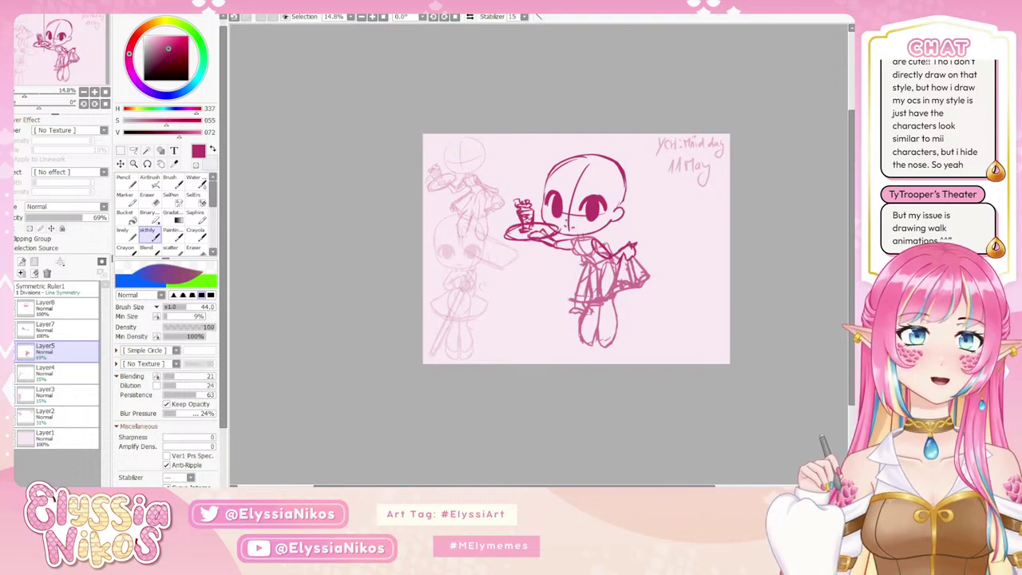
scroll(643, 272, "up", 2)
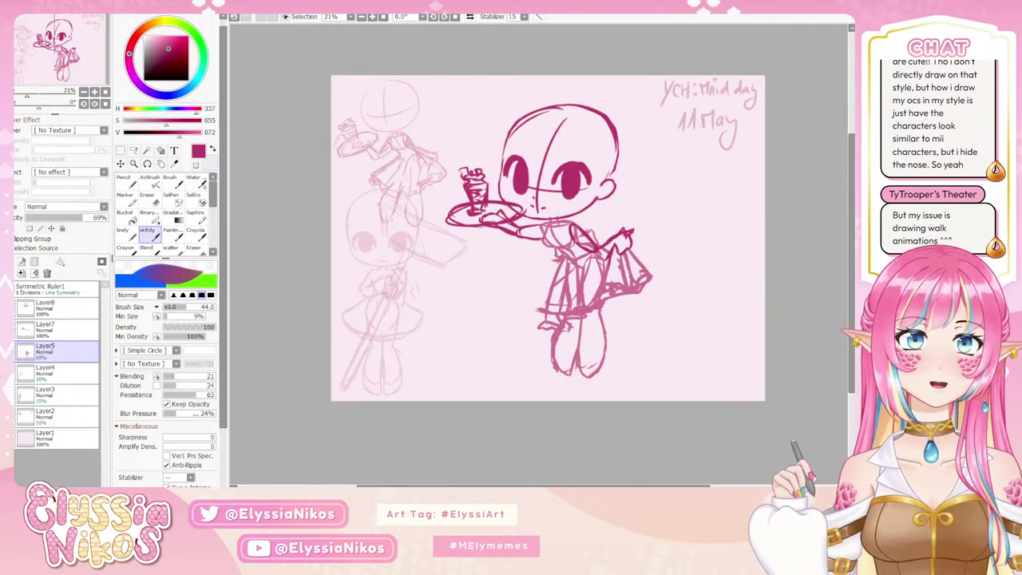
scroll(573, 265, "up", 1)
scroll(519, 238, "down", 1)
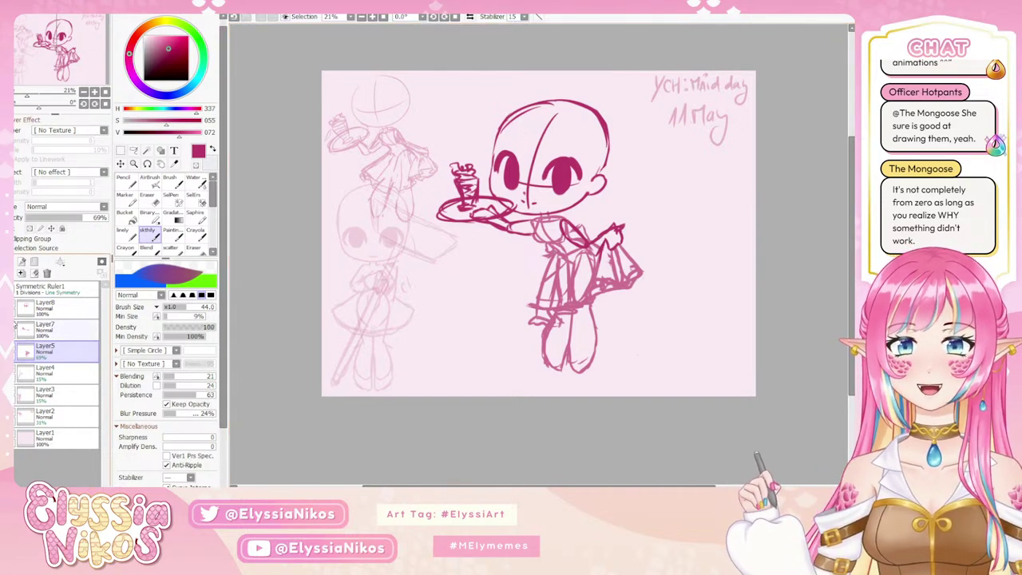
Toggle the visibility of Layer7 and Layer5 to identify their lines, and make Layer5 the active layer for the legs.
left_click(16, 329)
left_click(16, 351)
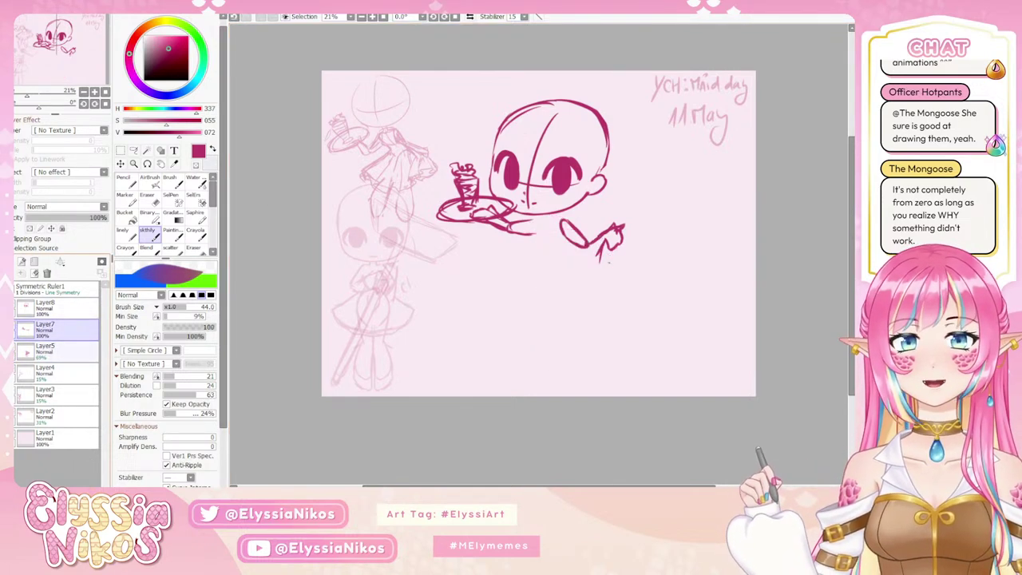
left_click(16, 352)
left_click(38, 352)
left_click_drag(557, 296, 570, 192)
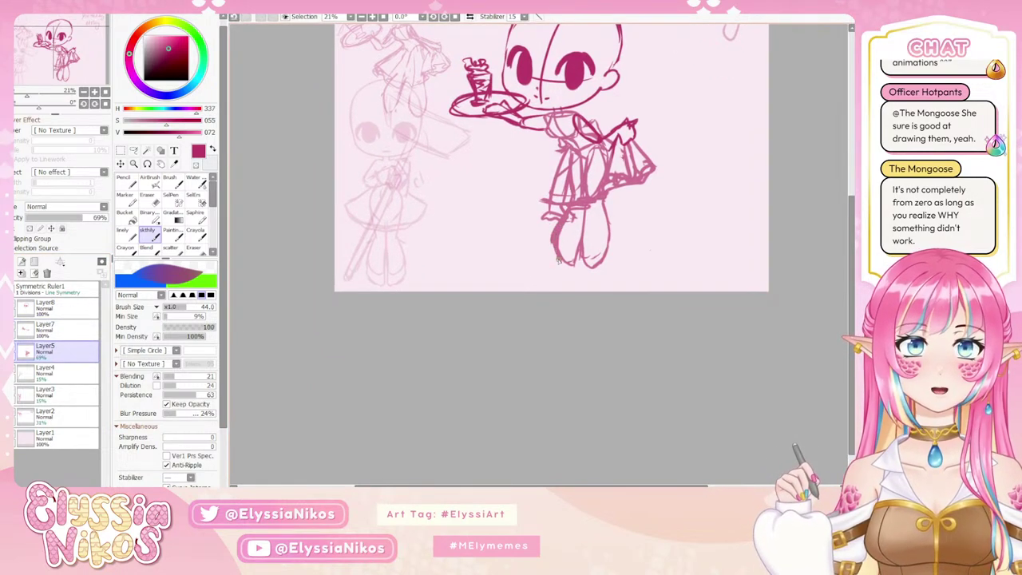
Redraw the outer outline of the tray-side leg as one rounded curve tapering to the foot.
key("ctrl+z")
left_click_drag(559, 260, 569, 267)
key("ctrl+z")
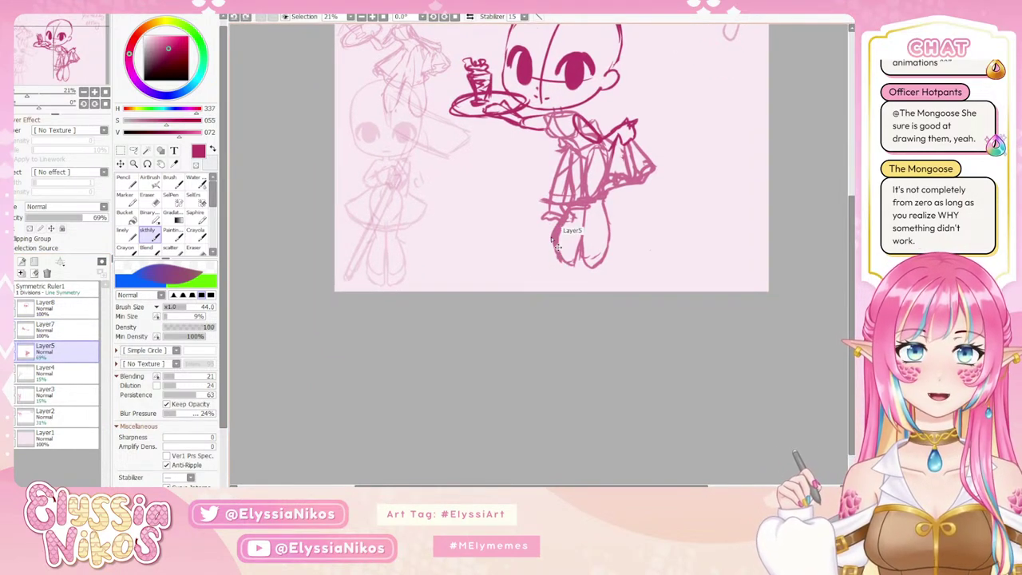
left_click_drag(558, 229, 566, 264)
key("ctrl+z")
key("ctrl+z")
key("ctrl+z")
key("ctrl+z")
key("ctrl+z")
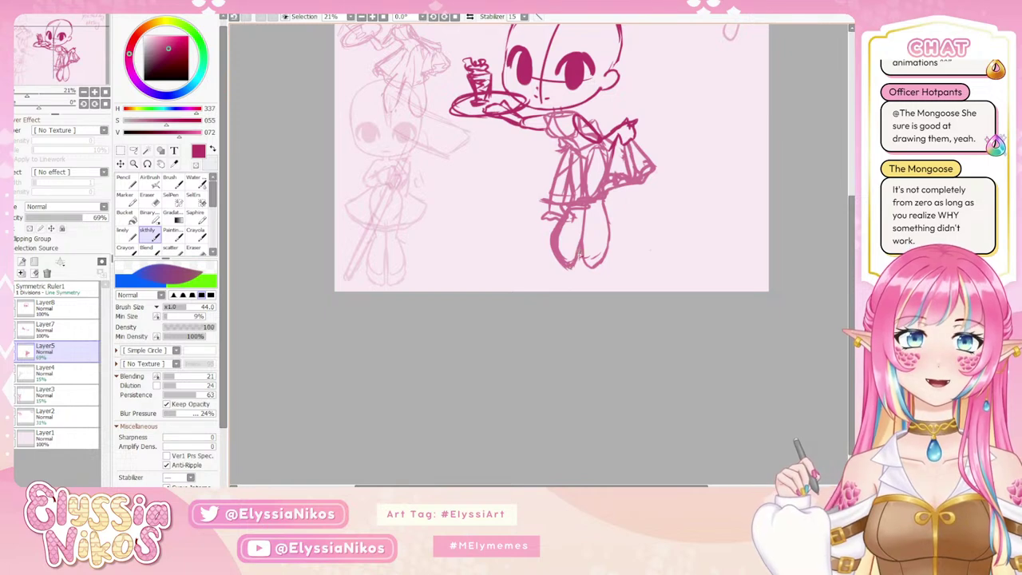
Redraw the other leg's outline with a rounded outer curve from the skirt hem down to the pointed foot.
left_click_drag(586, 212, 584, 268)
key("ctrl+z")
key("ctrl+z")
key("ctrl+z")
mouse_move(585, 213)
left_mouse_down()
mouse_move(585, 267)
mouse_move(609, 231)
mouse_move(612, 242)
left_mouse_up()
key("ctrl+z")
mouse_move(603, 203)
left_mouse_down()
mouse_move(611, 254)
mouse_move(612, 239)
mouse_move(622, 244)
mouse_move(602, 276)
left_mouse_up()
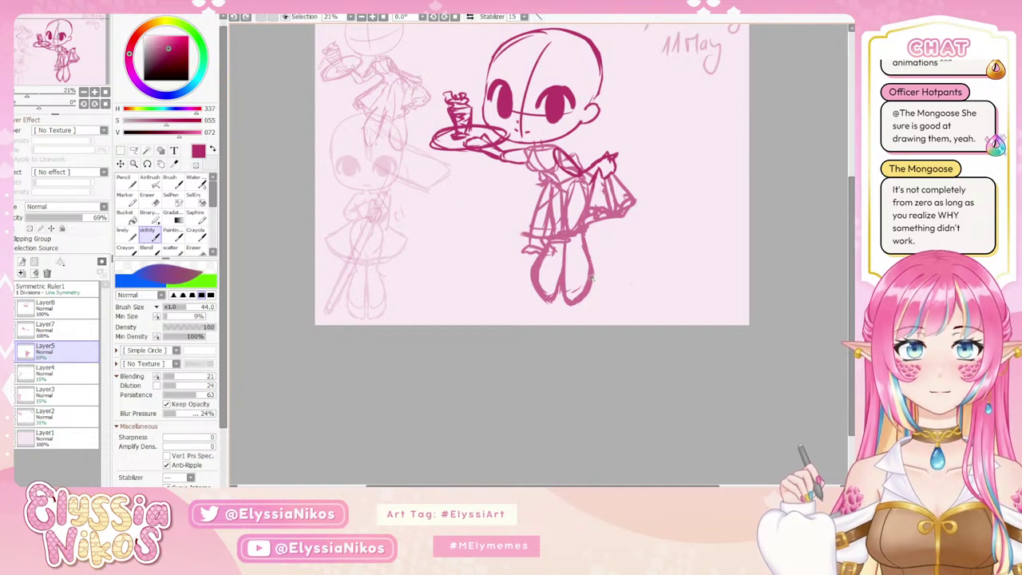
Thin and smooth the thick outlines of both legs with the eraser at sizes between 38 and 70, and return to the sketching brush.
key("e")
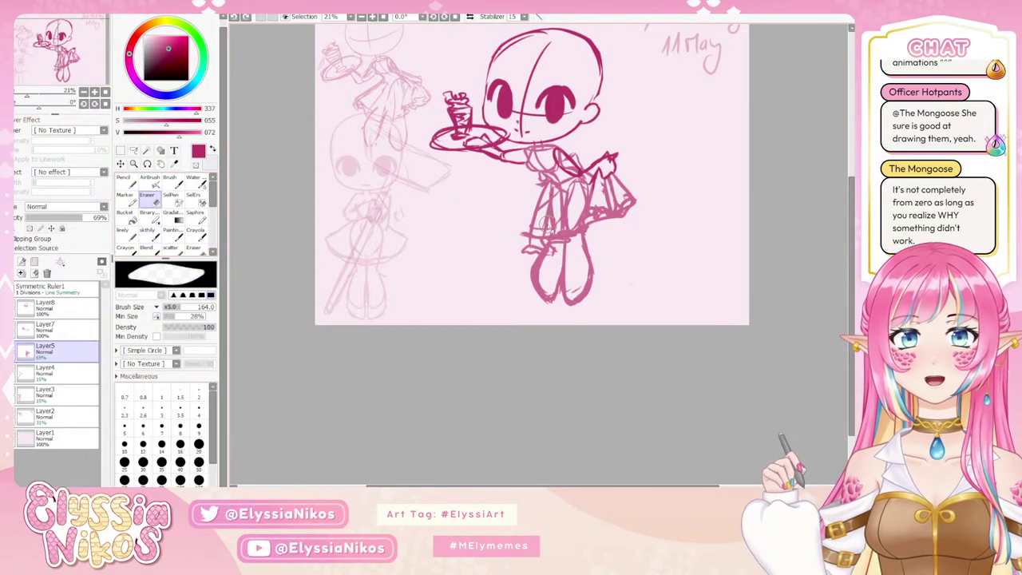
left_click_drag(548, 267, 535, 281)
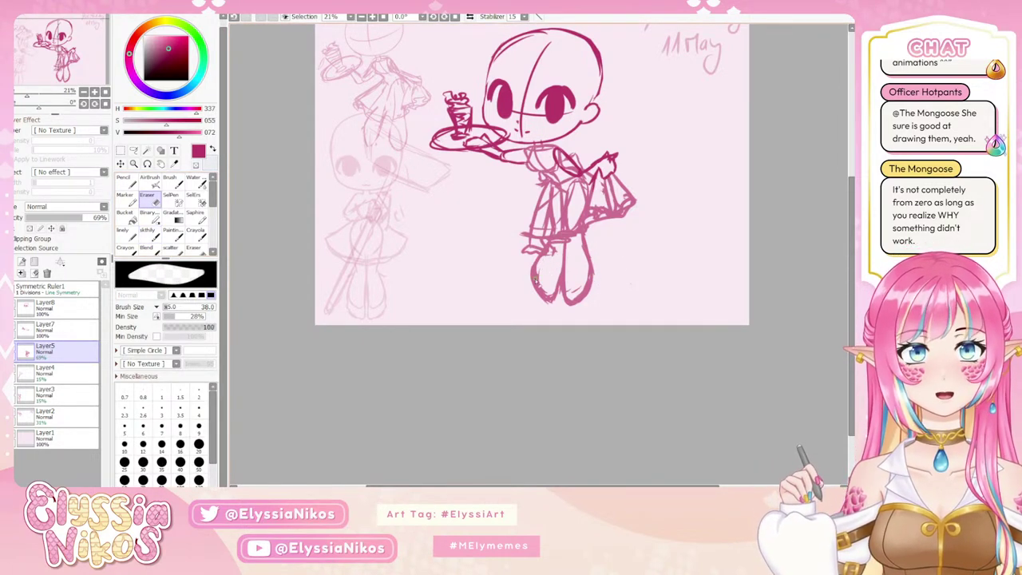
left_click(143, 479)
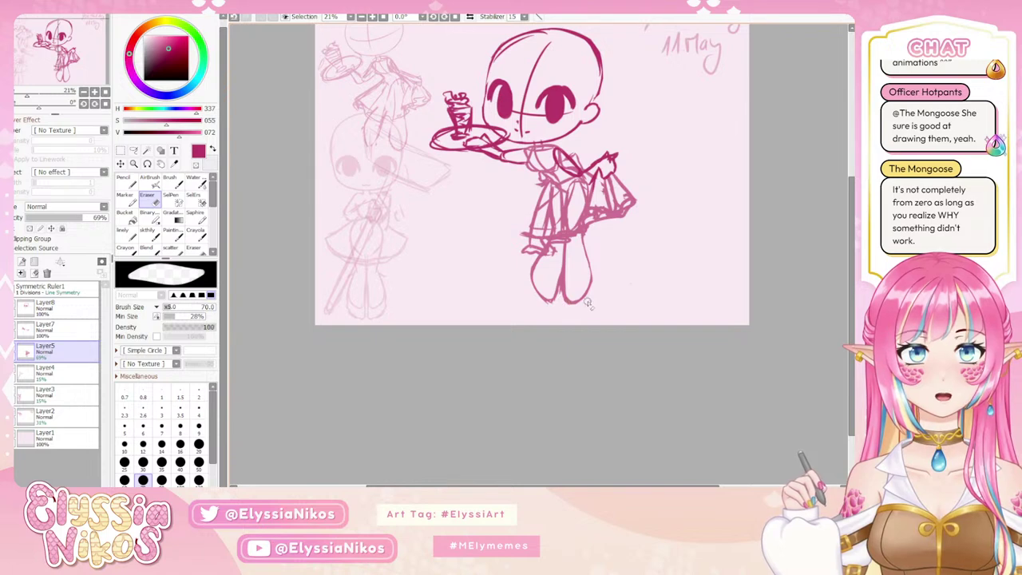
left_click_drag(583, 299, 569, 283)
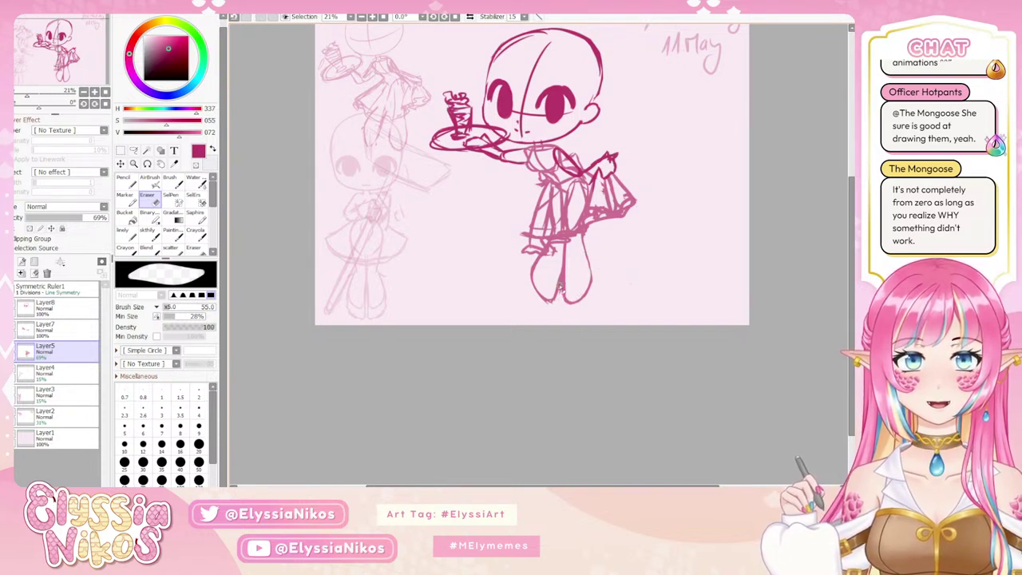
key("ctrl+z")
key("ctrl+z")
key("ctrl+y")
key("ctrl+y")
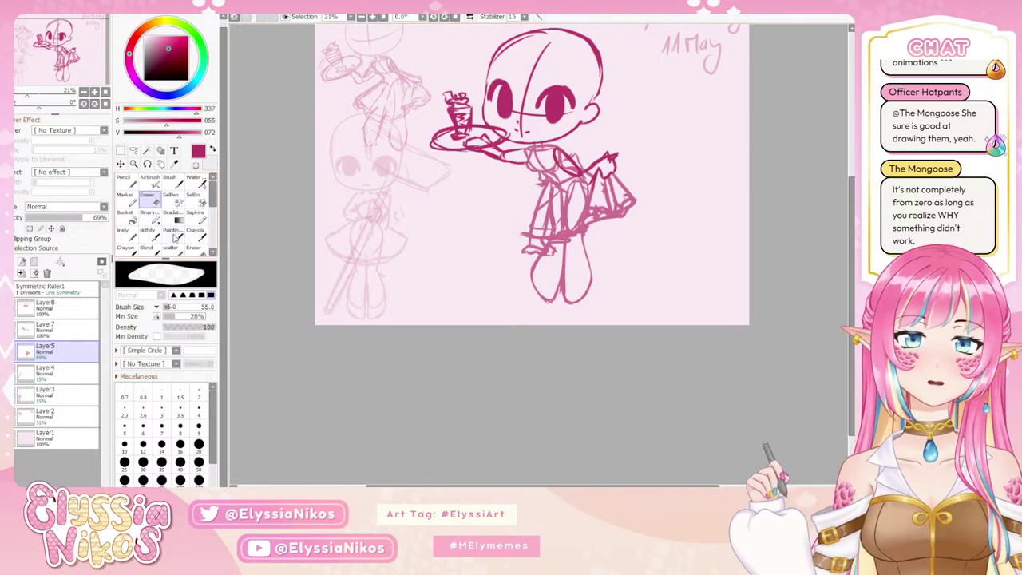
left_click(151, 238)
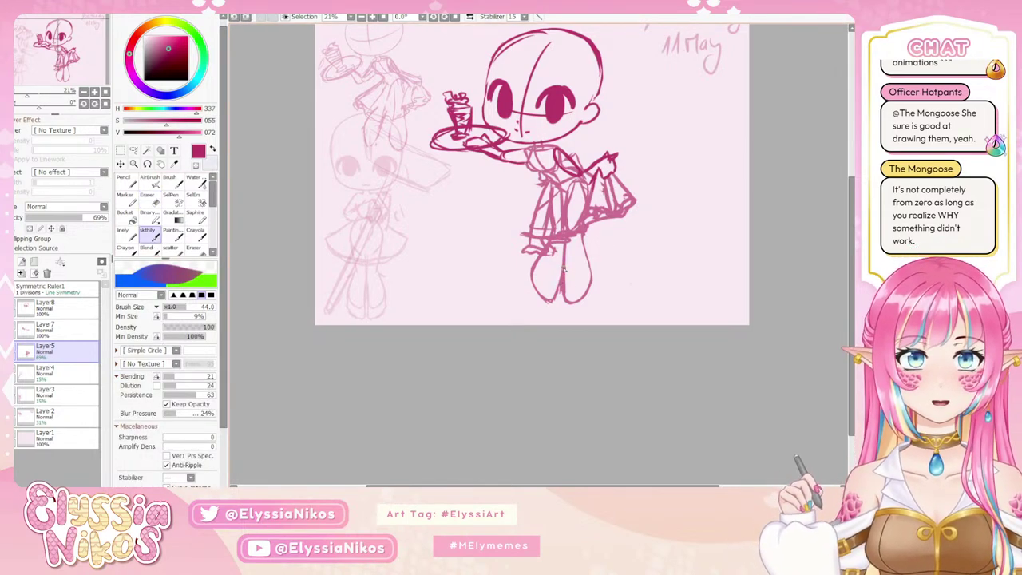
left_click_drag(438, 229, 400, 297)
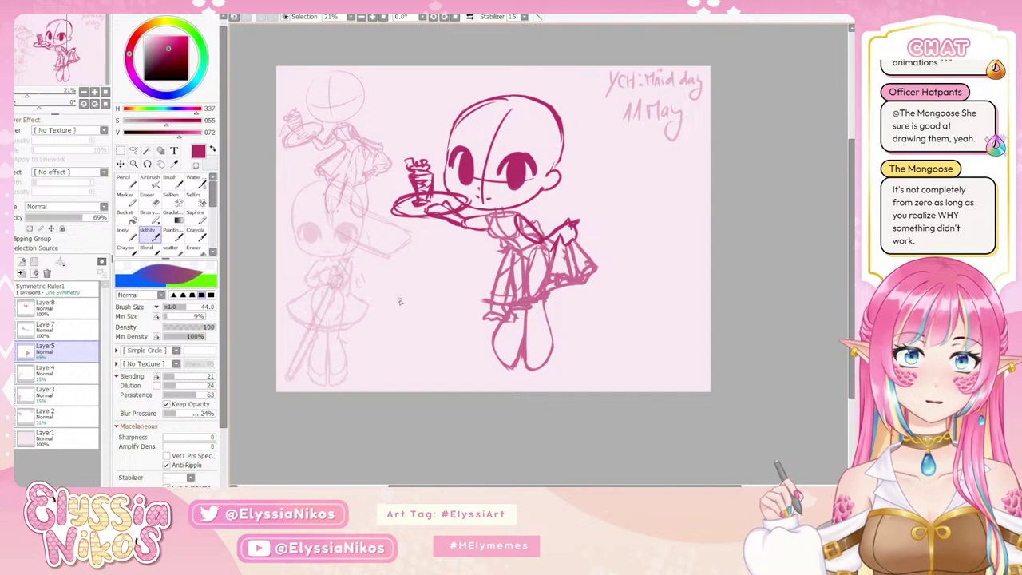
Select both legs freehand on Layer5, shift them slightly toward the lifted-skirt side and up under the hem, and return to the sketching brush.
left_click_drag(429, 278, 423, 263)
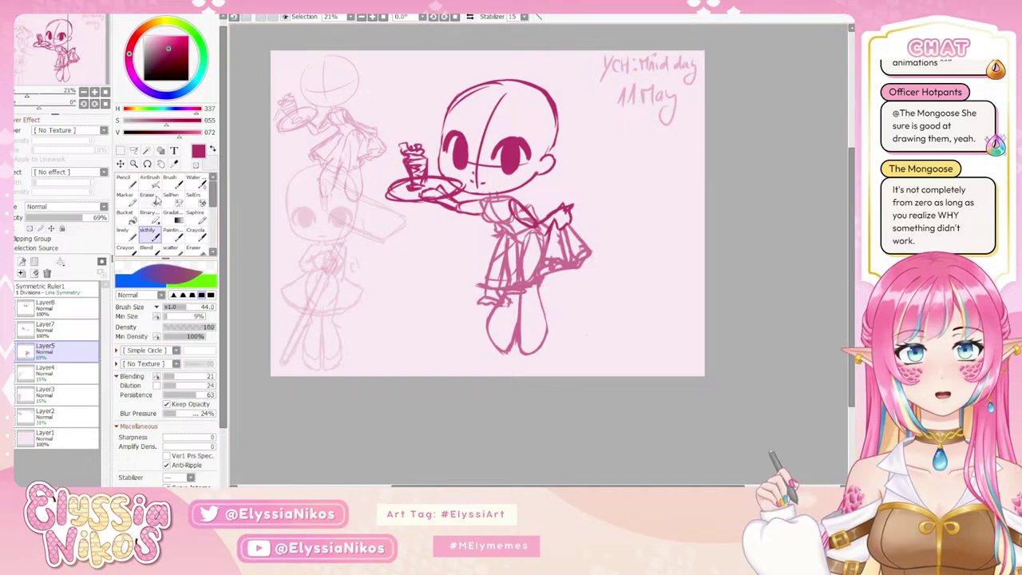
left_click(133, 150)
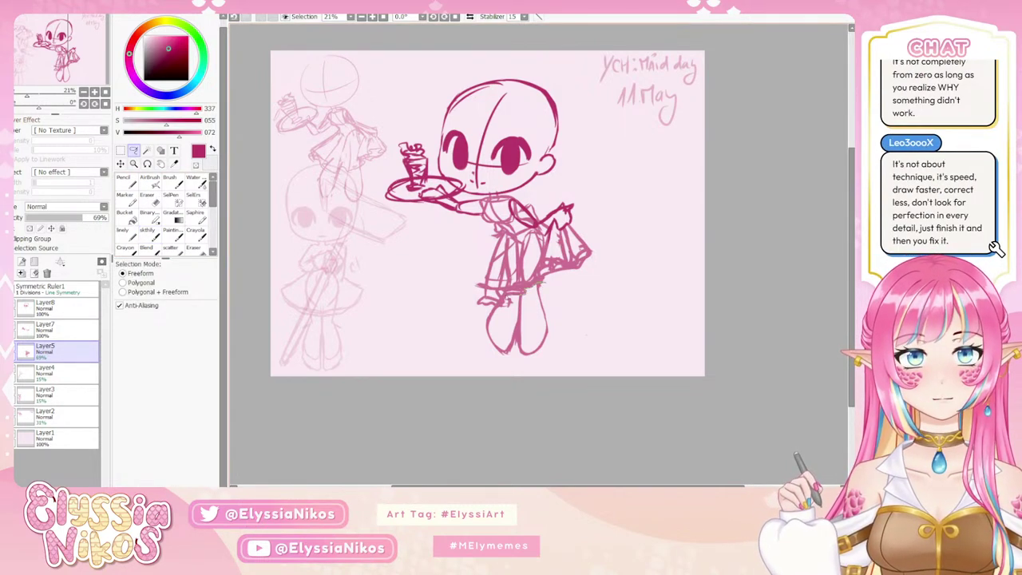
mouse_move(471, 349)
left_mouse_down()
mouse_move(559, 286)
mouse_move(483, 281)
left_mouse_up()
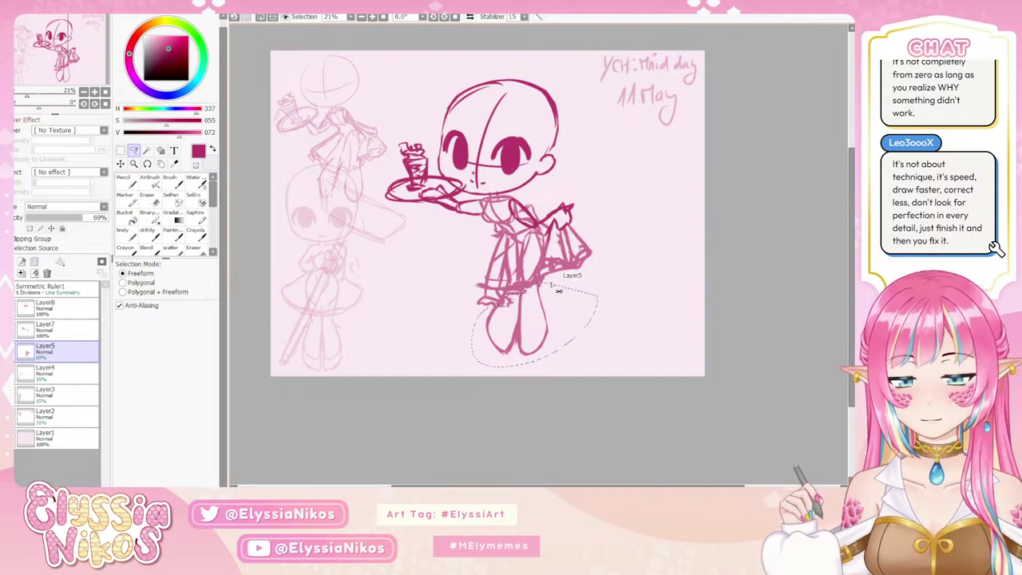
key("ctrl+t")
left_click_drag(538, 307, 541, 301)
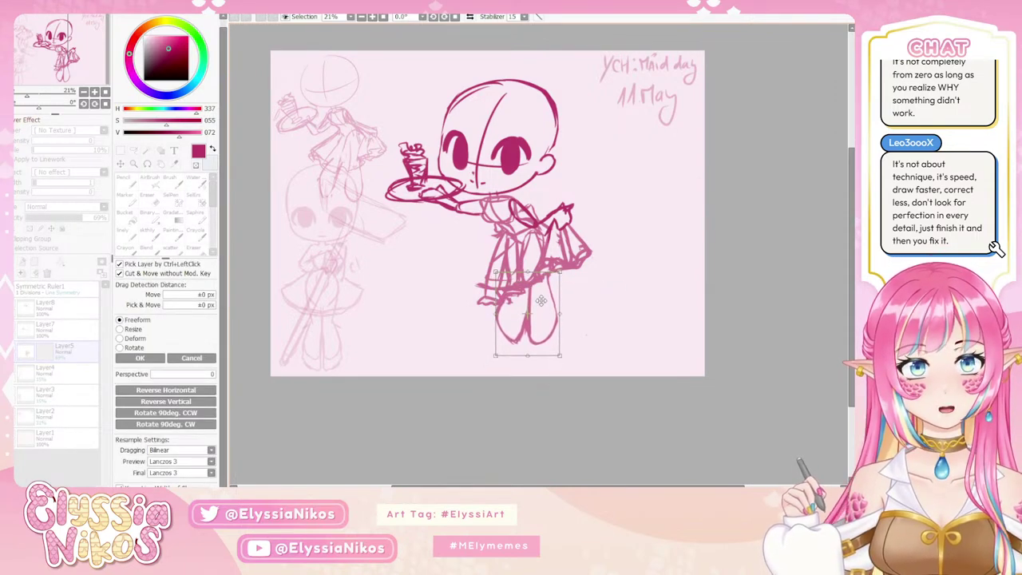
left_click_drag(568, 369, 573, 371)
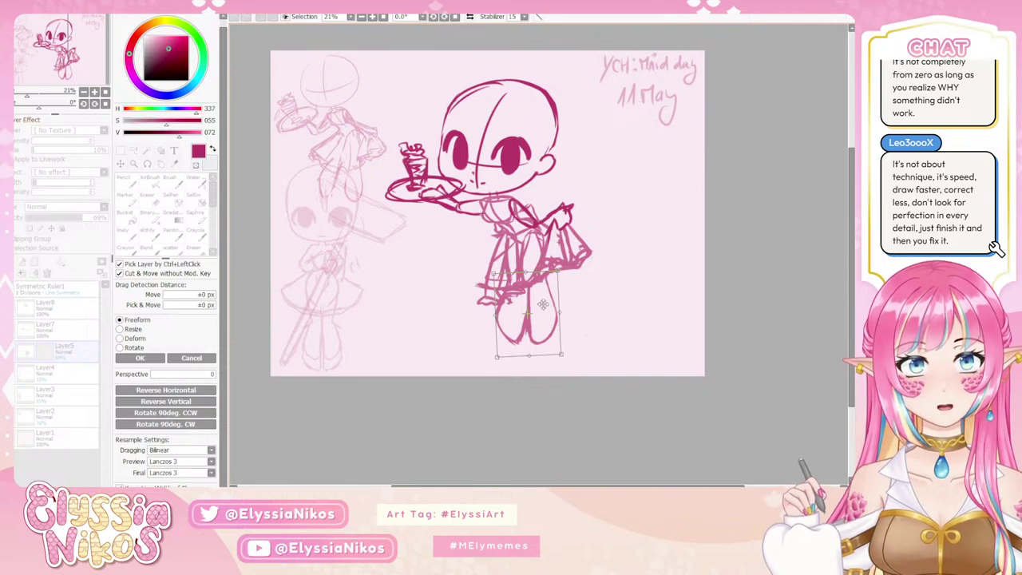
left_click_drag(539, 296, 539, 302)
left_click_drag(608, 375, 599, 375)
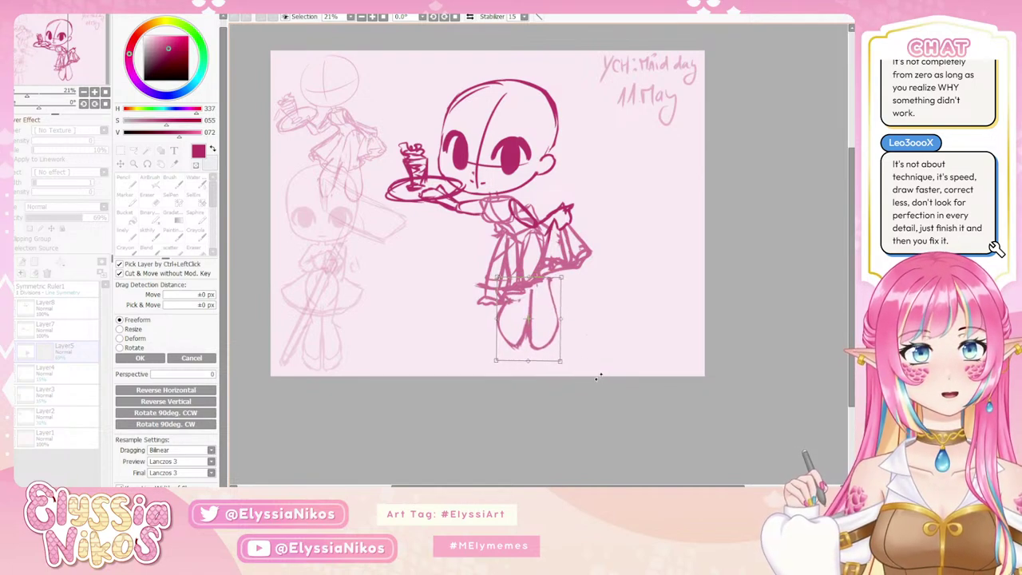
left_click_drag(521, 315, 525, 318)
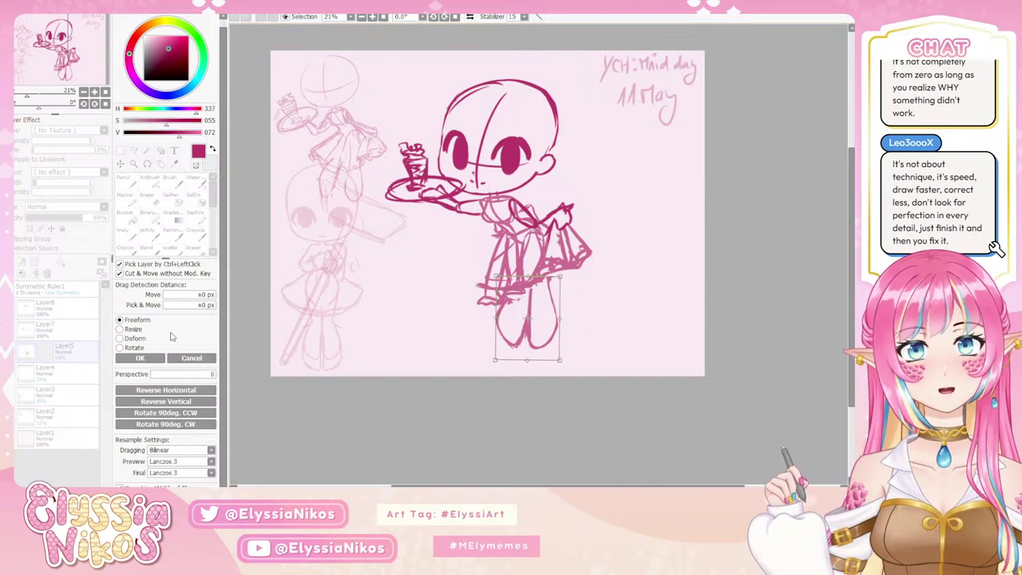
left_click(140, 358)
left_click(147, 232)
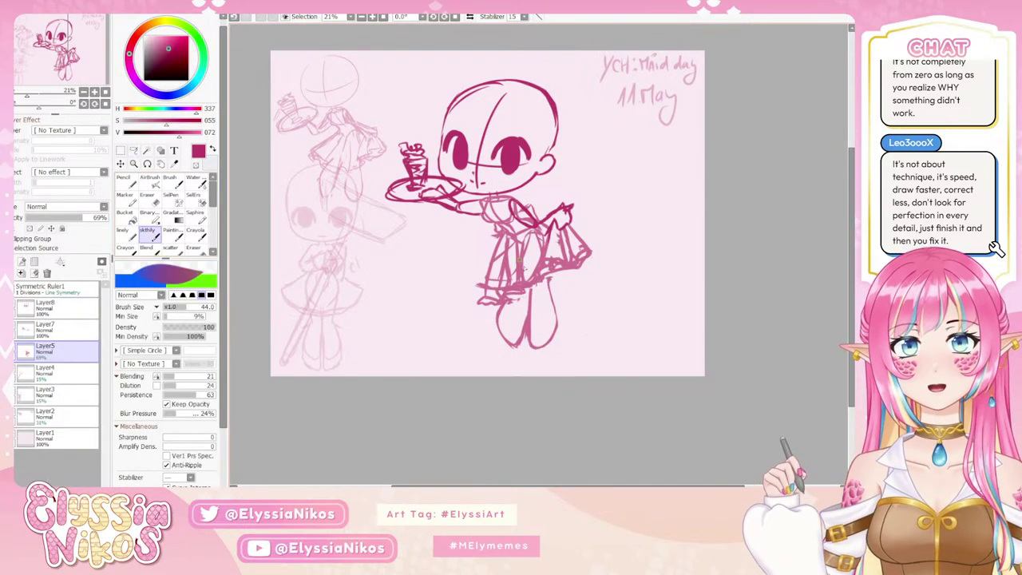
mouse_move(530, 284)
left_mouse_down()
mouse_move(531, 312)
mouse_move(557, 311)
left_mouse_up()
key("ctrl+z")
key("ctrl+z")
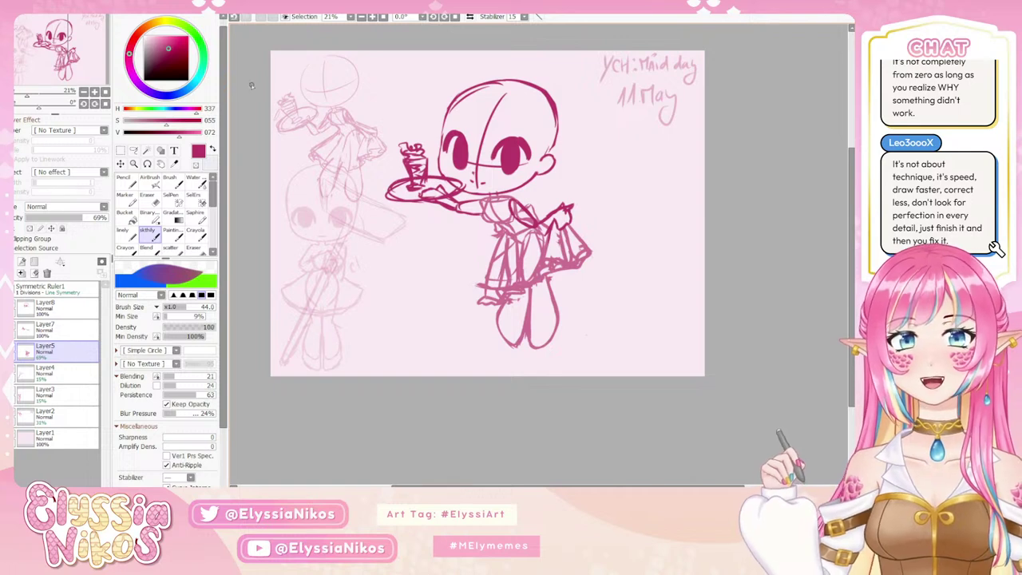
Select Layer8 and Layer7 together with Layer5 and lower their shared opacity to 29%.
left_click_drag(364, 140, 397, 135)
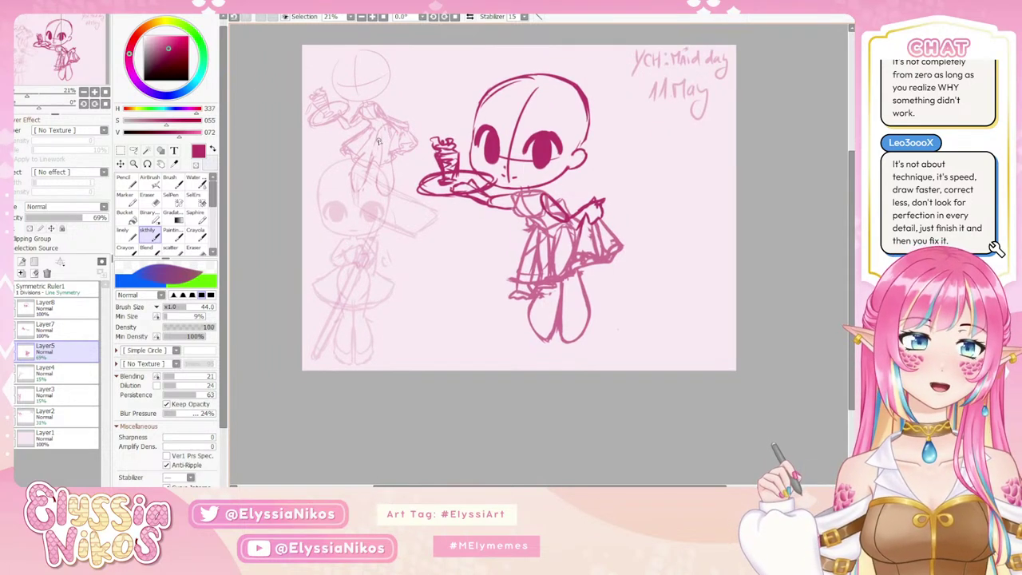
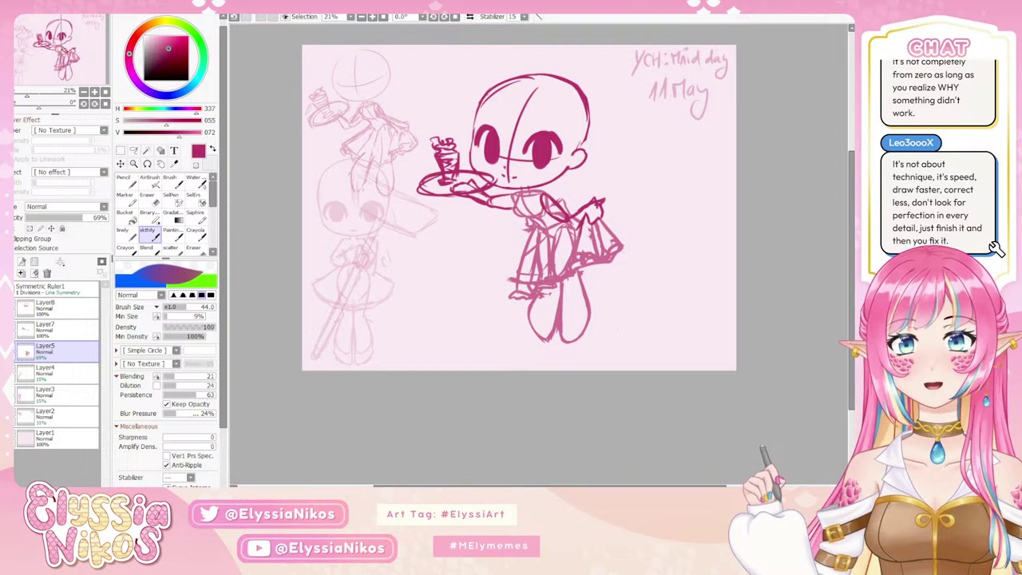
left_click(50, 313, "ctrl")
left_click(59, 326, "ctrl")
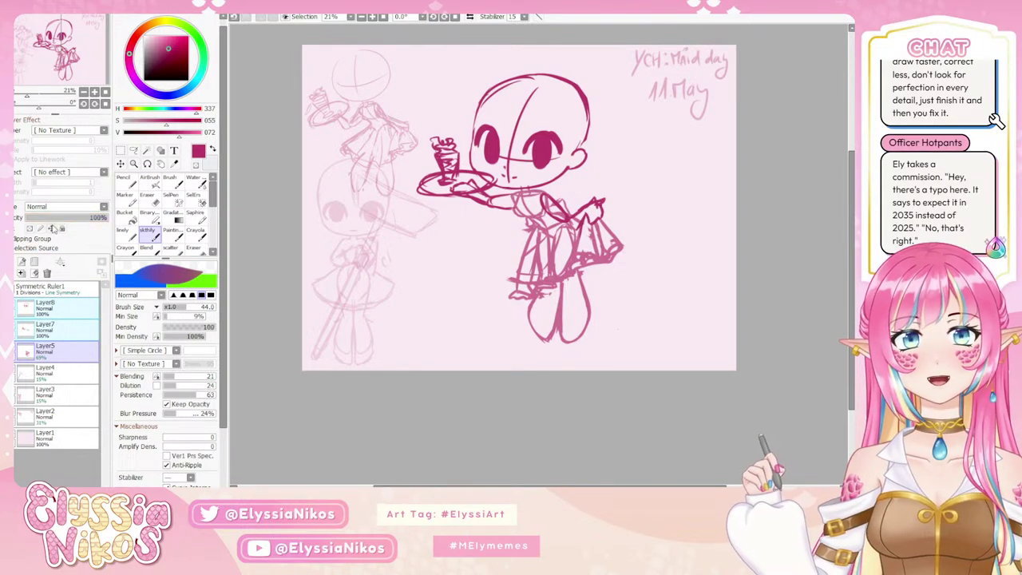
left_click(62, 218)
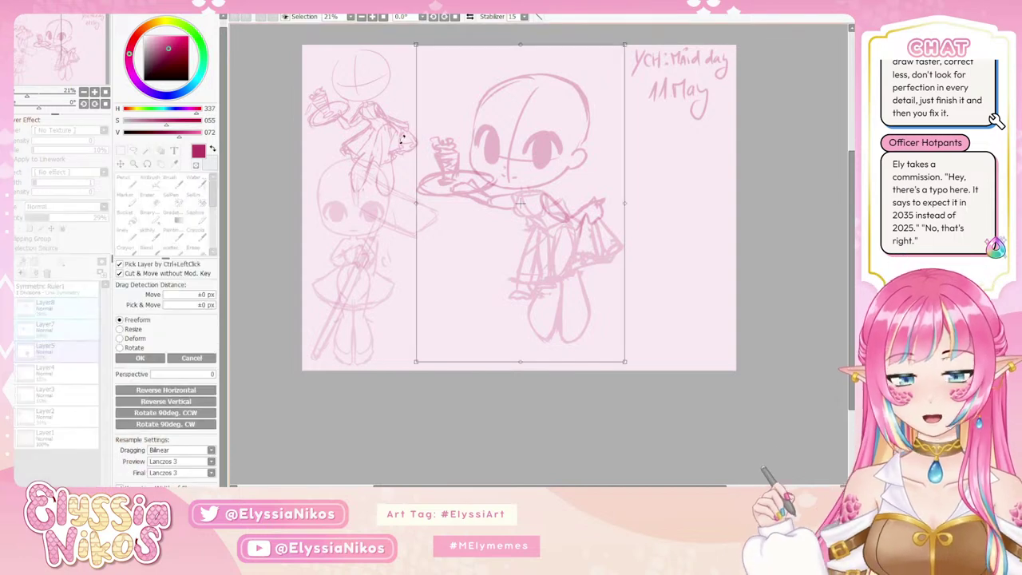
Scale the tray-carrying maid on the selected layers down to about half size and move her to the canvas's lower-right corner.
key("ctrl+t")
mouse_move(413, 61)
left_mouse_down()
mouse_move(455, 104)
mouse_move(511, 223)
mouse_move(509, 186)
left_mouse_up()
mouse_move(585, 289)
left_mouse_down()
mouse_move(707, 289)
mouse_move(688, 298)
left_mouse_up()
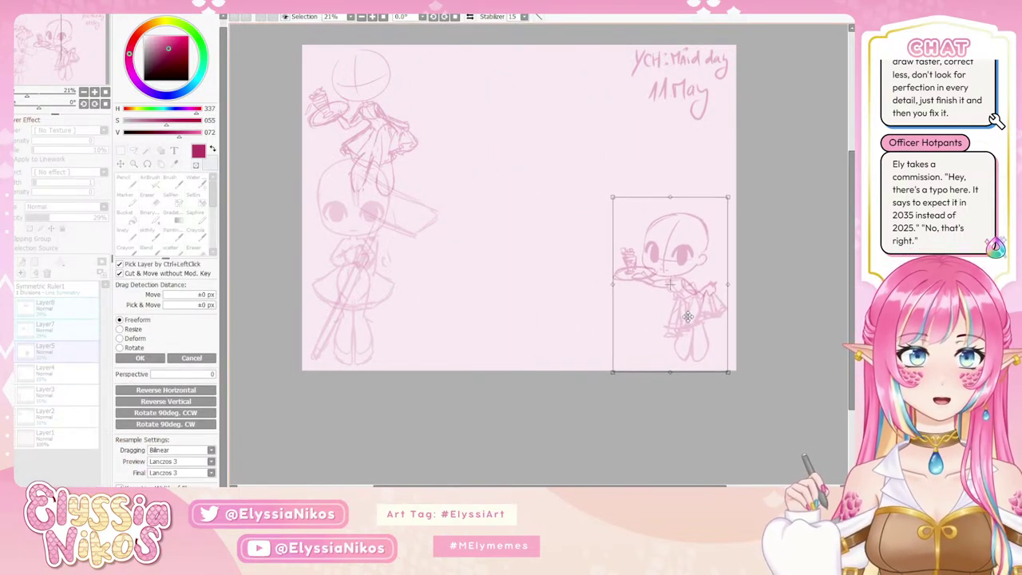
left_click(135, 357)
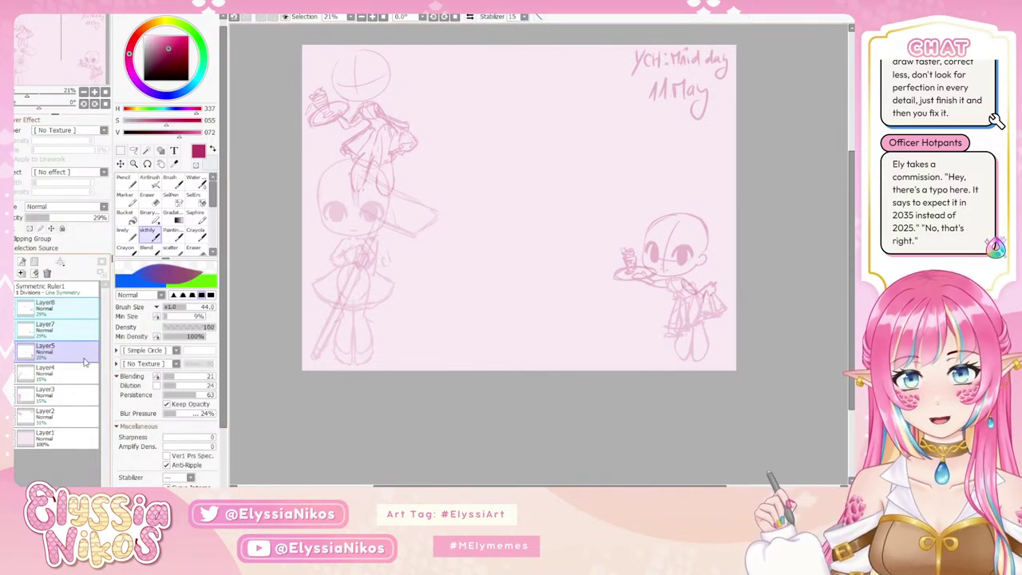
Add a new empty layer above Layer8 for the next pose sketch.
left_click(80, 370)
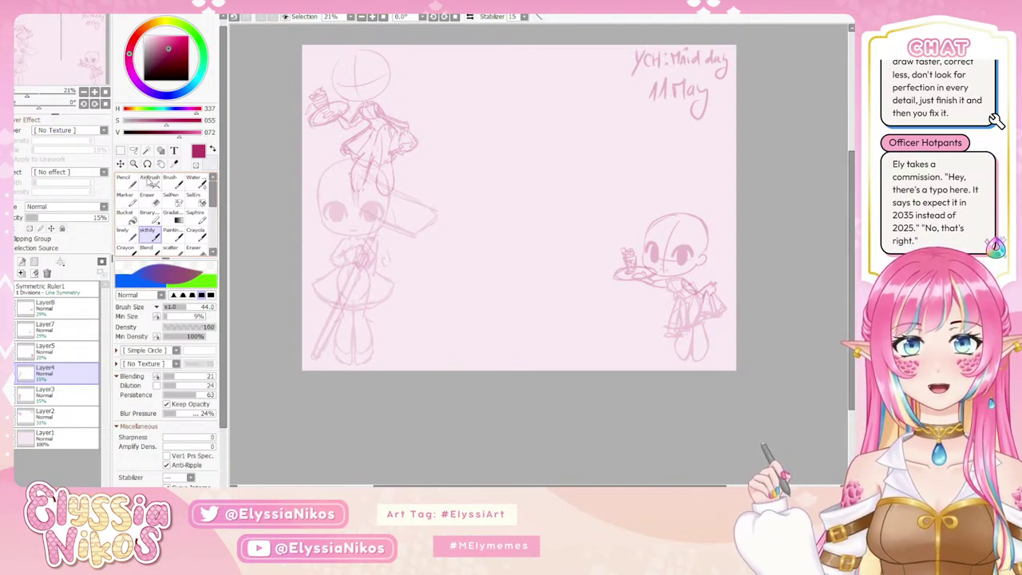
left_click(61, 312)
left_click(23, 262)
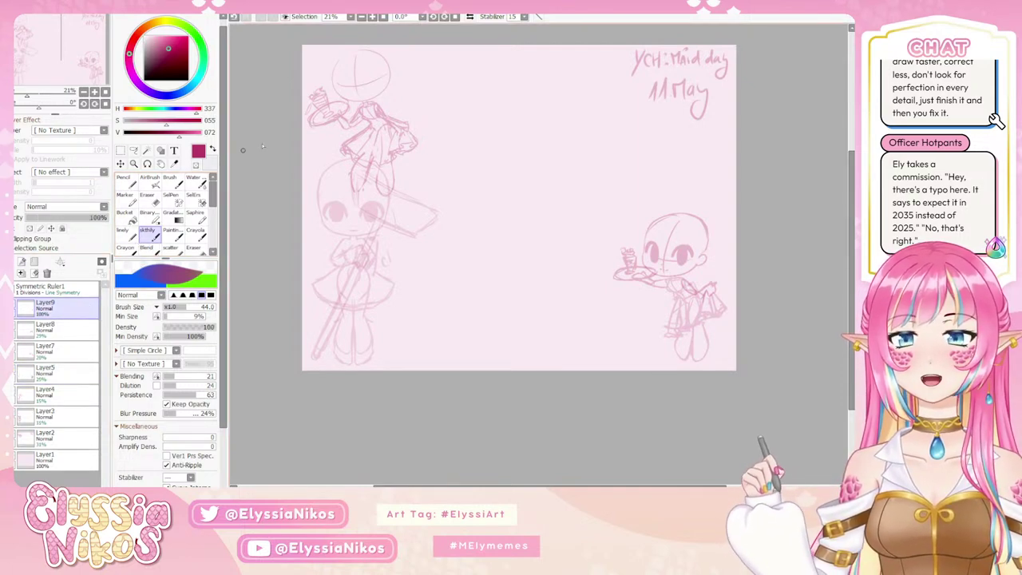
Sketch a wide oval head with tilted, crossed face guidelines in the upper middle of the canvas.
mouse_move(448, 110)
left_mouse_down()
mouse_move(545, 121)
mouse_move(468, 102)
mouse_move(451, 169)
mouse_move(511, 76)
mouse_move(476, 129)
mouse_move(453, 95)
mouse_move(526, 173)
mouse_move(494, 73)
mouse_move(488, 142)
mouse_move(514, 165)
left_mouse_up()
key("ctrl+z")
key("ctrl+z")
key("ctrl+z")
key("ctrl+z")
mouse_move(473, 94)
left_mouse_down()
mouse_move(442, 119)
mouse_move(549, 174)
mouse_move(464, 104)
mouse_move(506, 106)
mouse_move(523, 176)
left_mouse_up()
key("ctrl+z")
key("ctrl+z")
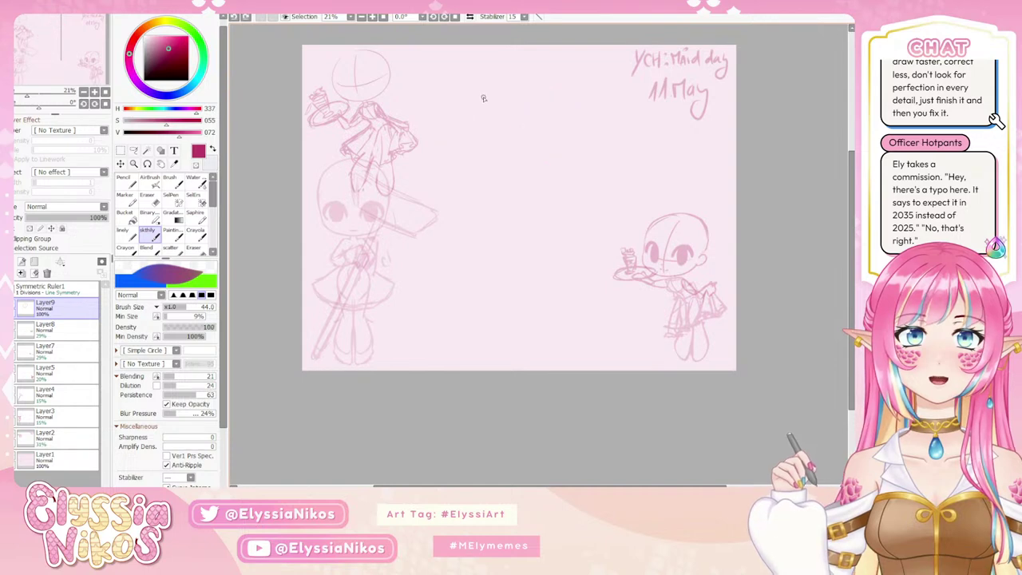
mouse_move(471, 95)
left_mouse_down()
mouse_move(571, 135)
mouse_move(453, 101)
mouse_move(525, 134)
mouse_move(525, 161)
mouse_move(485, 129)
mouse_move(553, 120)
left_mouse_up()
key("ctrl+z")
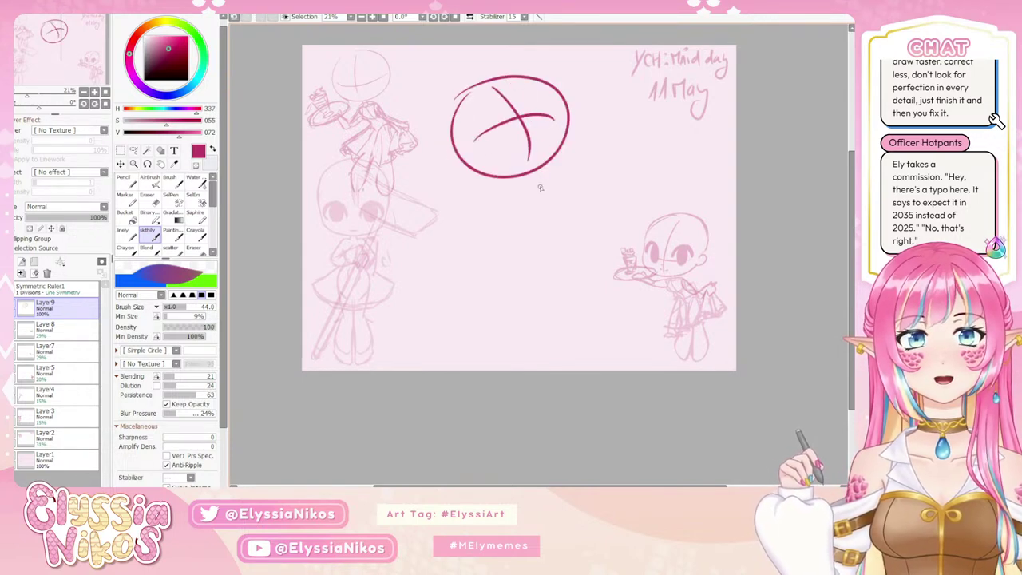
Sketch the gesture lines below the head: a curved back line, a thigh sweeping toward the tray-free side sketches, and an upward-bent lower leg.
left_click_drag(534, 185, 549, 222)
key("ctrl+z")
left_click_drag(537, 179, 541, 249)
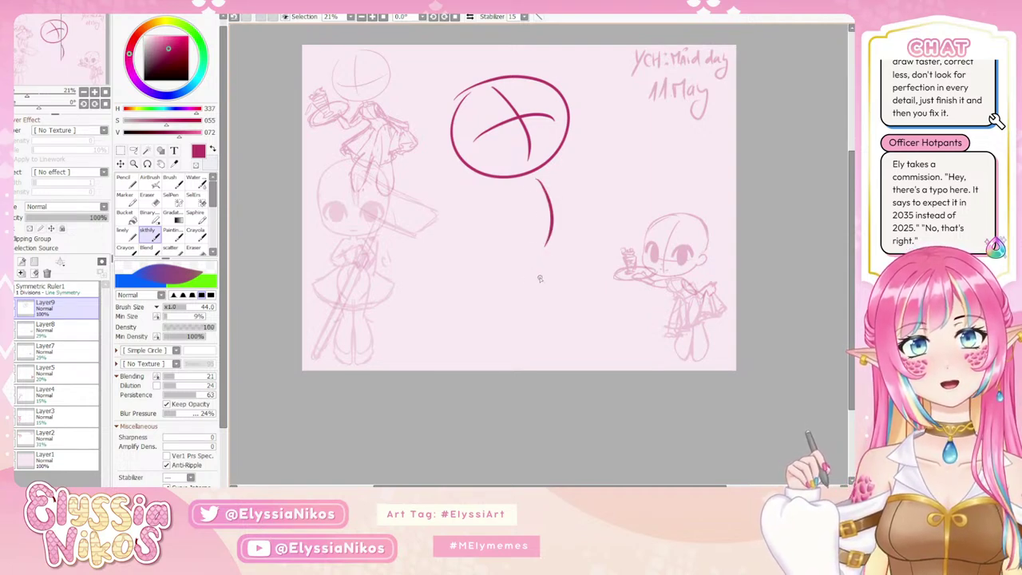
left_click_drag(550, 244, 476, 311)
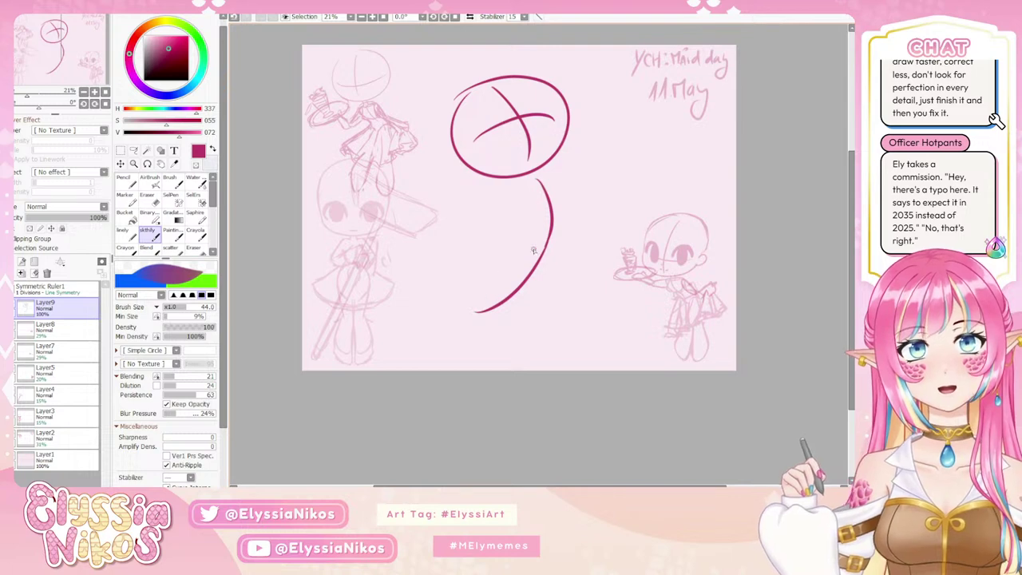
key("ctrl+z")
mouse_move(551, 239)
left_mouse_down()
mouse_move(511, 286)
mouse_move(482, 295)
mouse_move(448, 254)
left_mouse_up()
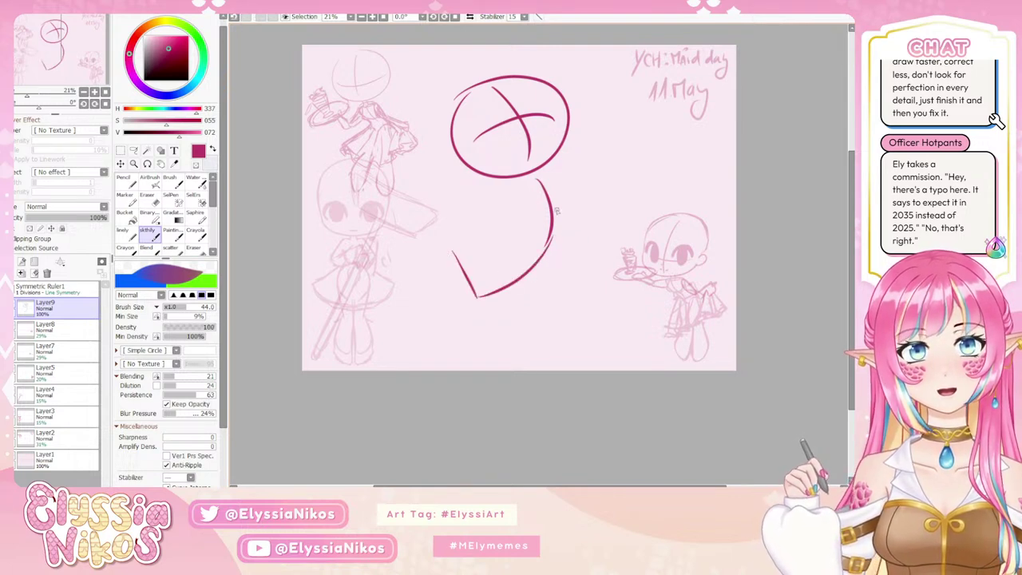
Sketch a narrow, tilted chest shape along the upper part of the back line, undoing and redrawing it until it fits.
mouse_move(537, 181)
left_mouse_down()
mouse_move(511, 191)
mouse_move(545, 171)
mouse_move(531, 214)
mouse_move(544, 212)
mouse_move(553, 176)
mouse_move(548, 214)
mouse_move(546, 172)
mouse_move(558, 207)
mouse_move(567, 182)
mouse_move(544, 172)
mouse_move(532, 183)
mouse_move(547, 210)
left_mouse_up()
key("ctrl+z")
key("ctrl+z")
key("ctrl+z")
key("ctrl+z")
key("ctrl+z")
key("ctrl+z")
key("ctrl+z")
key("ctrl+z")
key("ctrl+z")
key("ctrl+z")
key("ctrl+z")
key("ctrl+z")
key("ctrl+z")
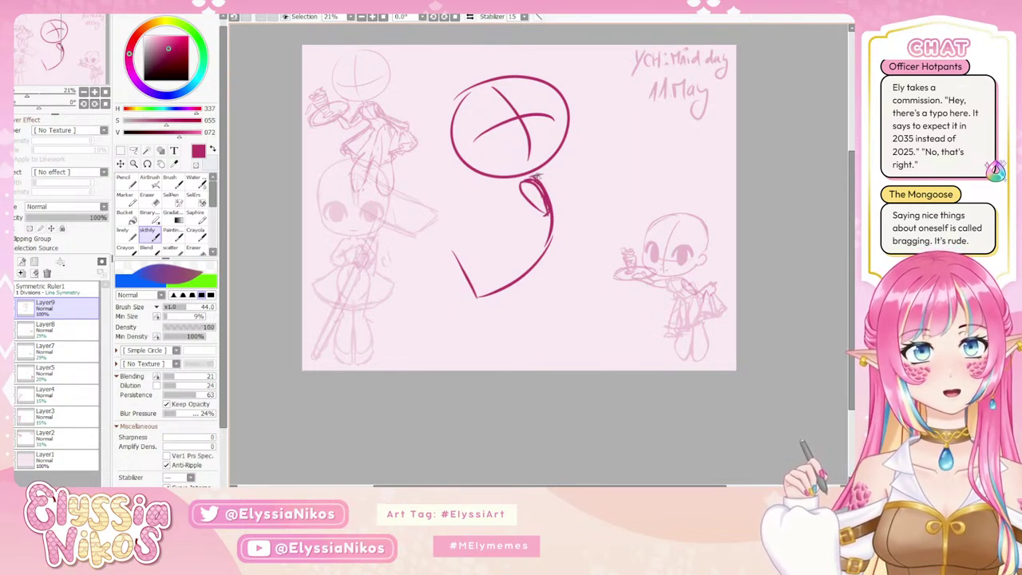
key("ctrl+z")
Close the chest into an angular block and outline the waist and hips beneath it along the back curve.
mouse_move(528, 181)
left_mouse_down()
mouse_move(558, 208)
mouse_move(527, 201)
mouse_move(537, 225)
mouse_move(519, 262)
left_mouse_up()
key("ctrl+z")
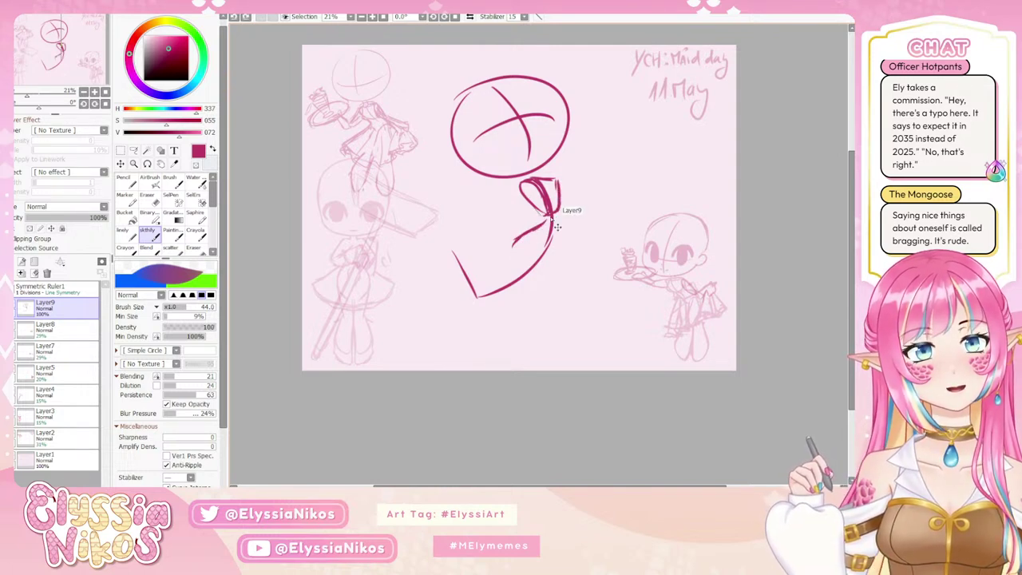
key("ctrl+z")
mouse_move(543, 217)
left_mouse_down()
mouse_move(518, 241)
mouse_move(562, 225)
mouse_move(552, 241)
mouse_move(561, 218)
mouse_move(543, 255)
left_mouse_up()
left_click_drag(562, 213, 553, 255)
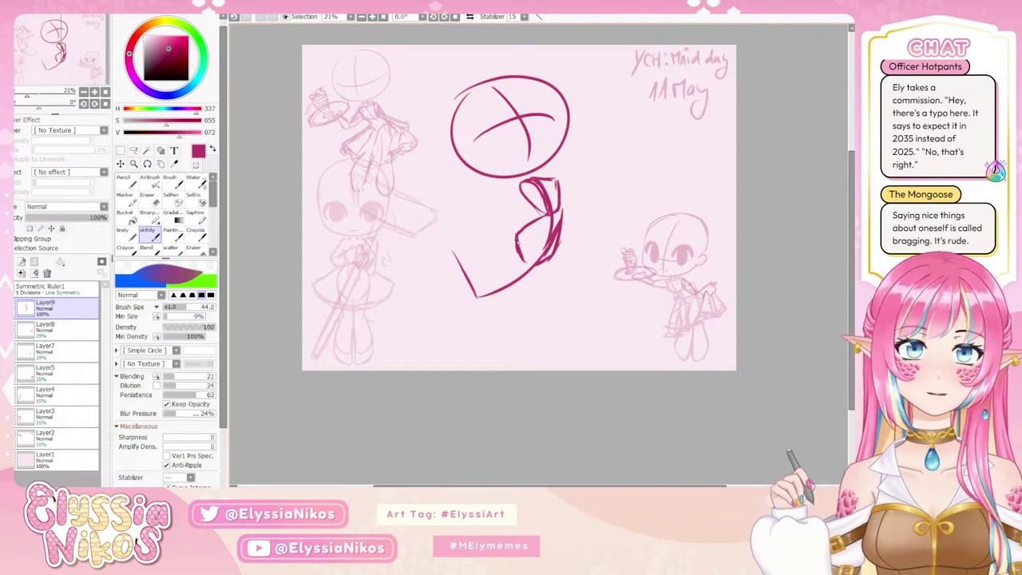
Outline the raised thigh from the hips down to the bent knee.
left_click_drag(519, 238, 492, 271)
key("ctrl+z")
mouse_move(518, 239)
left_mouse_down()
mouse_move(491, 285)
mouse_move(545, 265)
left_mouse_up()
key("ctrl+z")
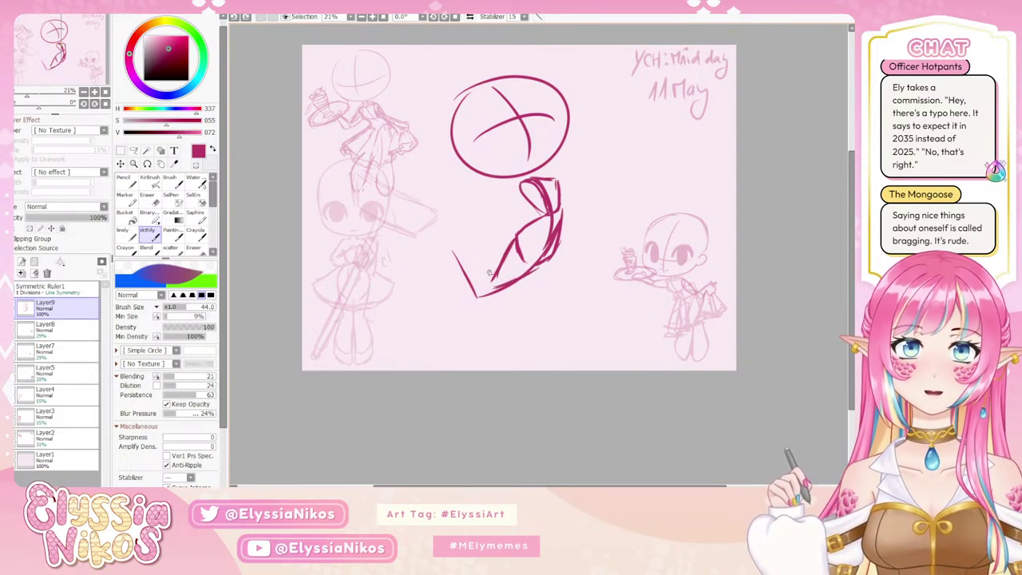
Outline the bent lower leg from the knee upward, closing its upper end with a short slanted foot shape.
mouse_move(491, 273)
left_mouse_down()
mouse_move(485, 231)
mouse_move(446, 242)
mouse_move(485, 230)
mouse_move(448, 241)
left_mouse_up()
mouse_move(448, 241)
left_mouse_down()
mouse_move(492, 233)
mouse_move(492, 276)
left_mouse_up()
key("ctrl+z")
key("ctrl+z")
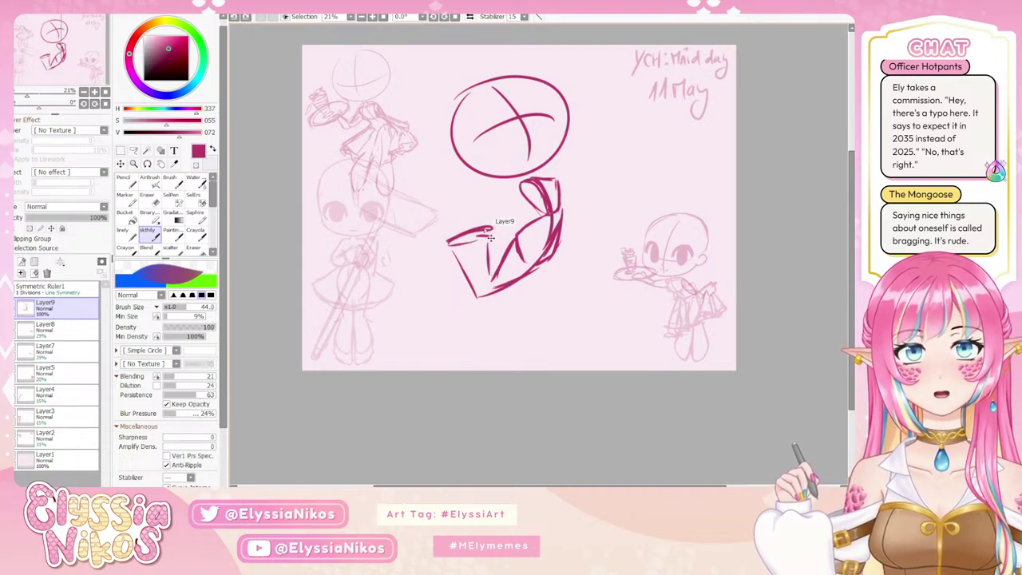
mouse_move(450, 239)
left_mouse_down()
mouse_move(474, 231)
mouse_move(444, 244)
mouse_move(479, 297)
left_mouse_up()
mouse_move(488, 234)
left_mouse_down()
mouse_move(496, 273)
mouse_move(544, 267)
mouse_move(541, 344)
left_mouse_up()
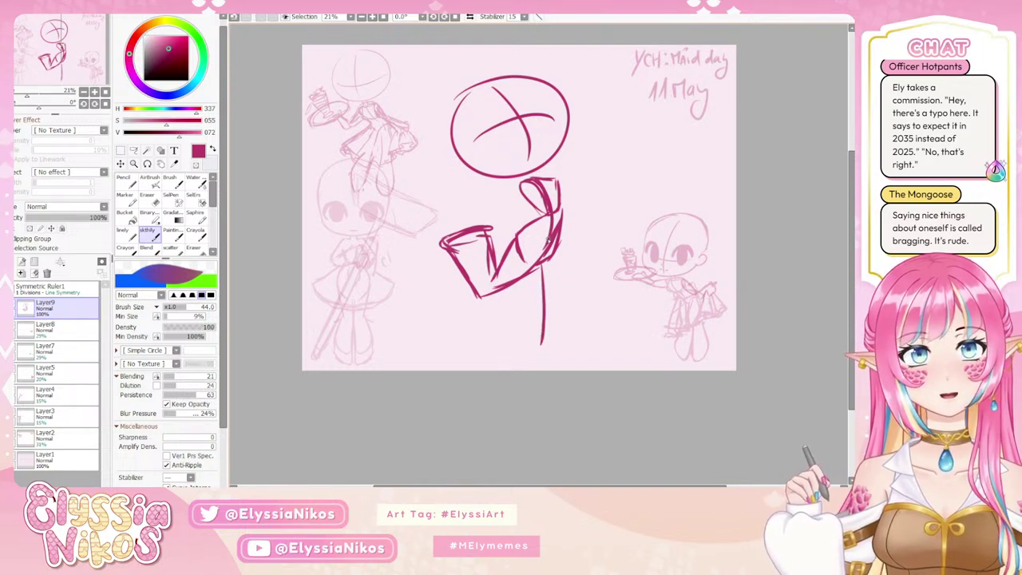
key("ctrl+z")
key("ctrl+z")
left_click_drag(541, 267, 519, 351)
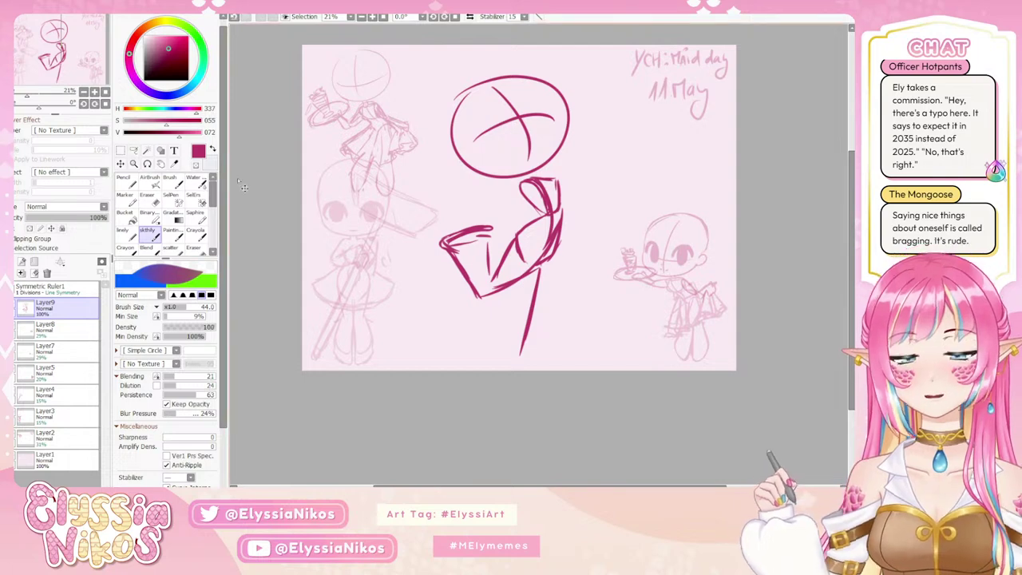
key("ctrl+t")
left_click_drag(570, 356, 551, 320)
left_click(139, 357)
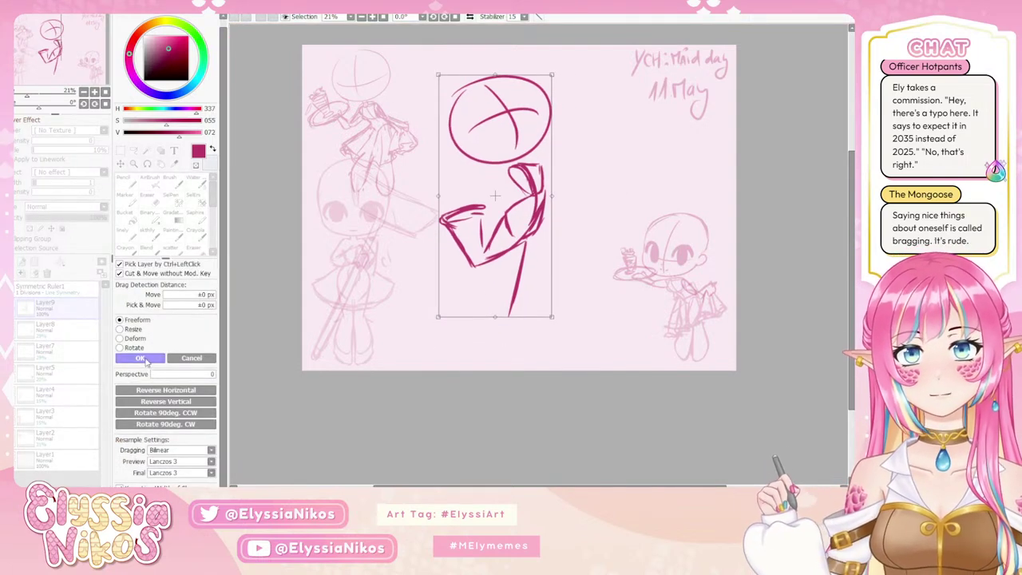
left_click(134, 150)
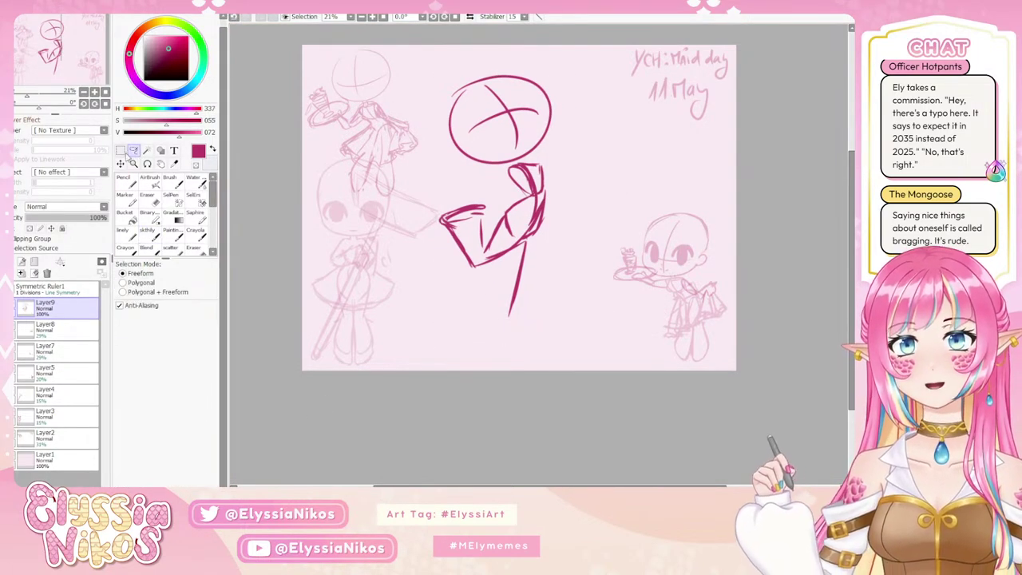
left_click(121, 150)
left_click(149, 232)
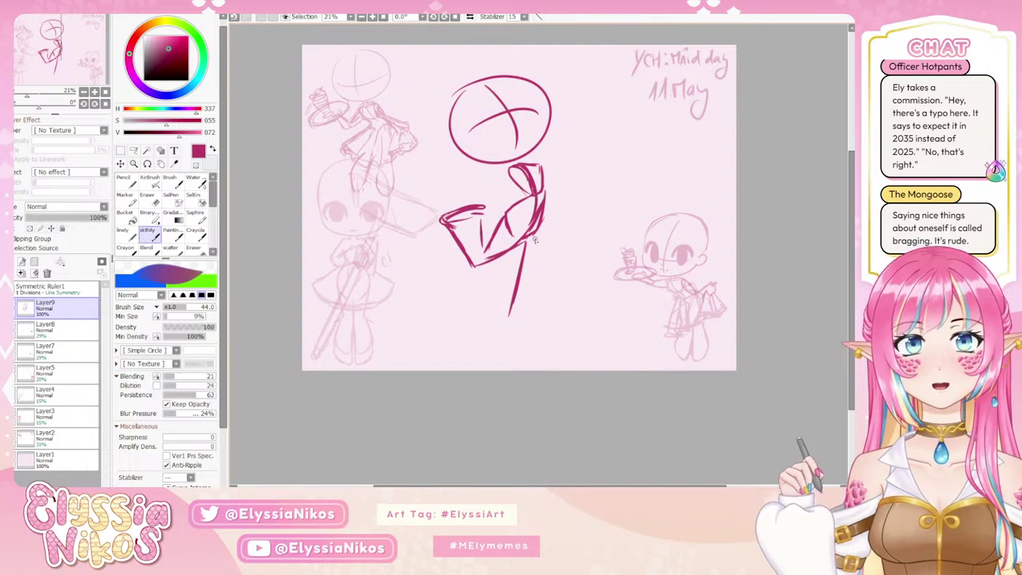
key("ctrl+z")
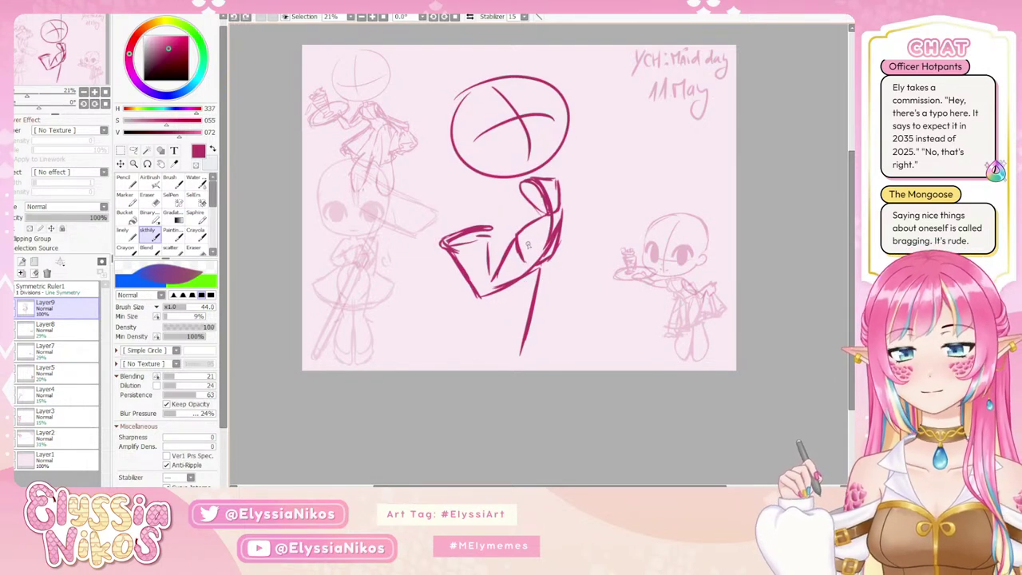
key("ctrl+z")
key("ctrl+z")
Scale the whole new pose sketch down slightly and draw a slanted line from the hips downward for the standing leg.
key("ctrl+t")
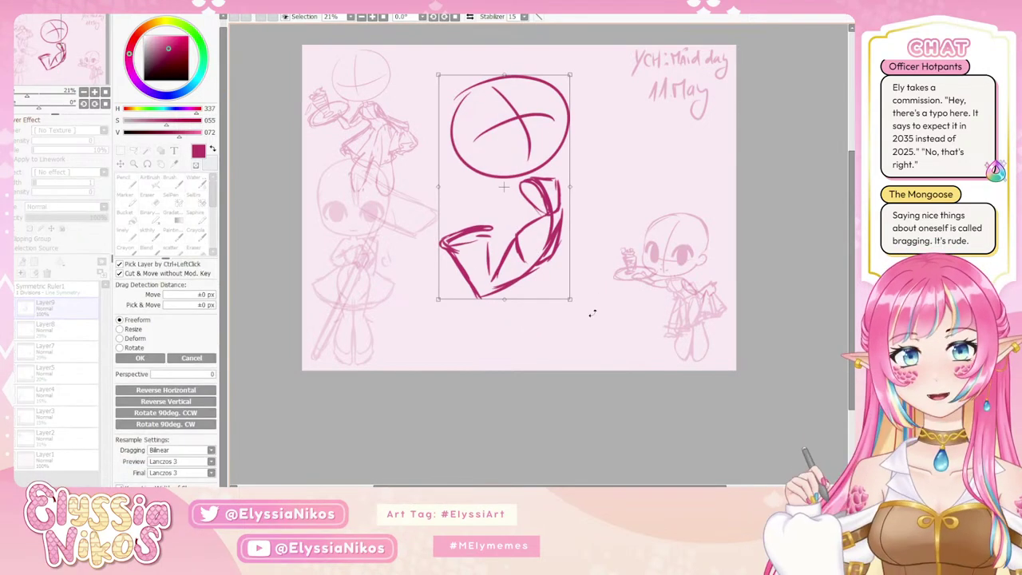
mouse_move(570, 297)
left_mouse_down()
mouse_move(548, 261)
mouse_move(490, 319)
left_mouse_up()
left_click(140, 357)
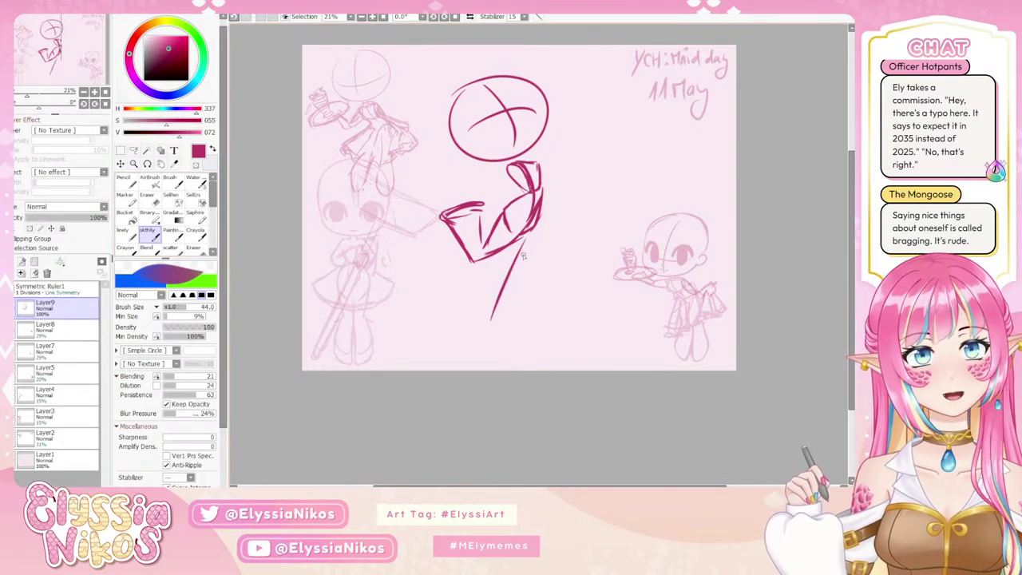
Redraw the standing leg's thigh as a tapered shape running down from the hips to the knee.
key("ctrl+z")
left_click_drag(517, 241, 483, 323)
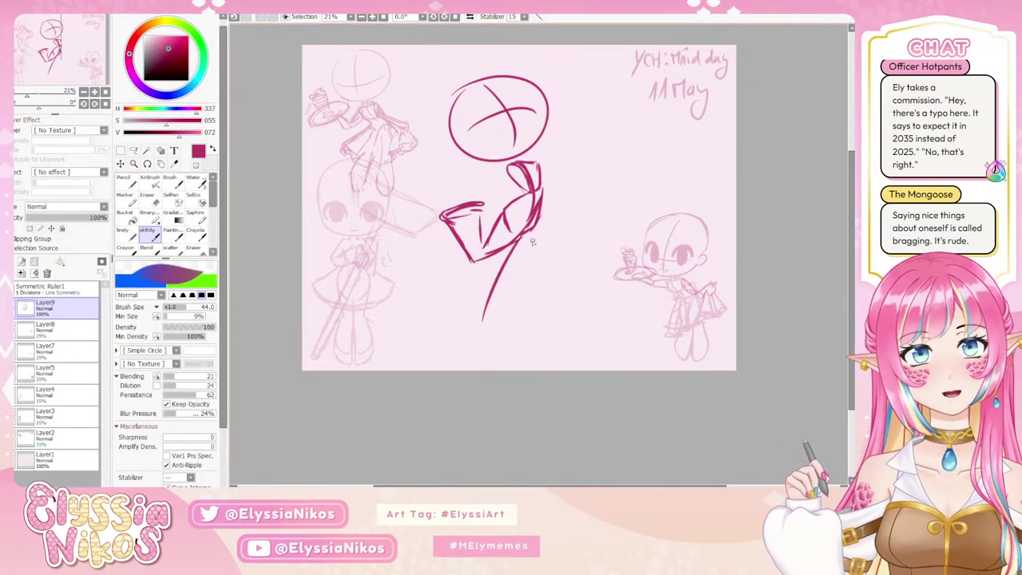
left_click_drag(537, 228, 496, 289)
key("ctrl+z")
mouse_move(501, 252)
left_mouse_down()
mouse_move(493, 275)
mouse_move(519, 264)
mouse_move(531, 237)
mouse_move(487, 291)
mouse_move(494, 267)
mouse_move(480, 325)
left_mouse_up()
key("ctrl+z")
key("ctrl+y")
key("ctrl+z")
Outline the standing leg's lower half below the knee, flaring downward to a rounded foot end.
left_click_drag(495, 272, 478, 351)
mouse_move(509, 277)
left_mouse_down()
mouse_move(515, 346)
mouse_move(502, 362)
mouse_move(481, 348)
left_mouse_up()
key("ctrl+z")
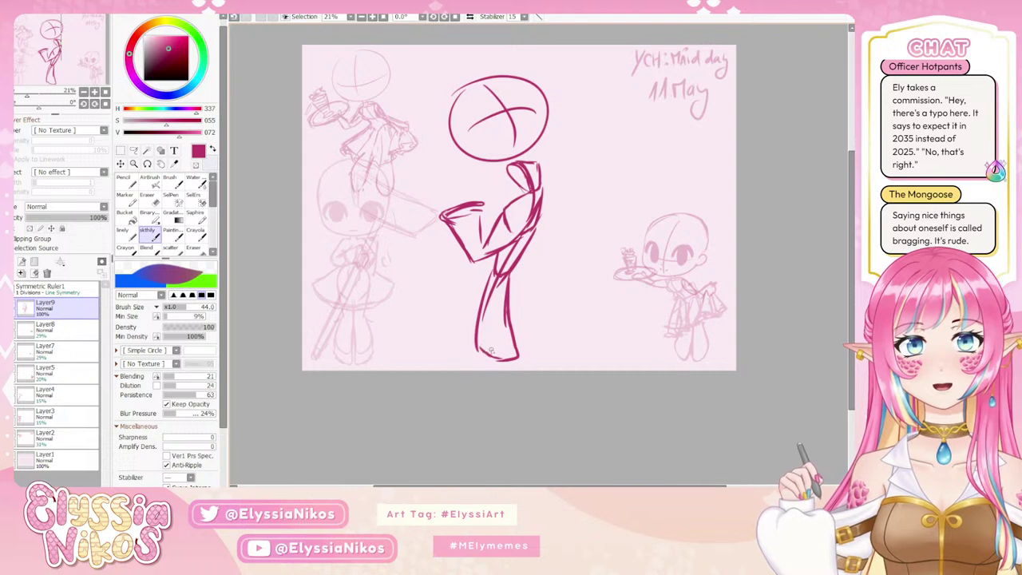
key("ctrl+z")
key("ctrl+z")
mouse_move(511, 273)
left_mouse_down()
mouse_move(502, 357)
mouse_move(490, 360)
mouse_move(516, 348)
left_mouse_up()
key("ctrl+z")
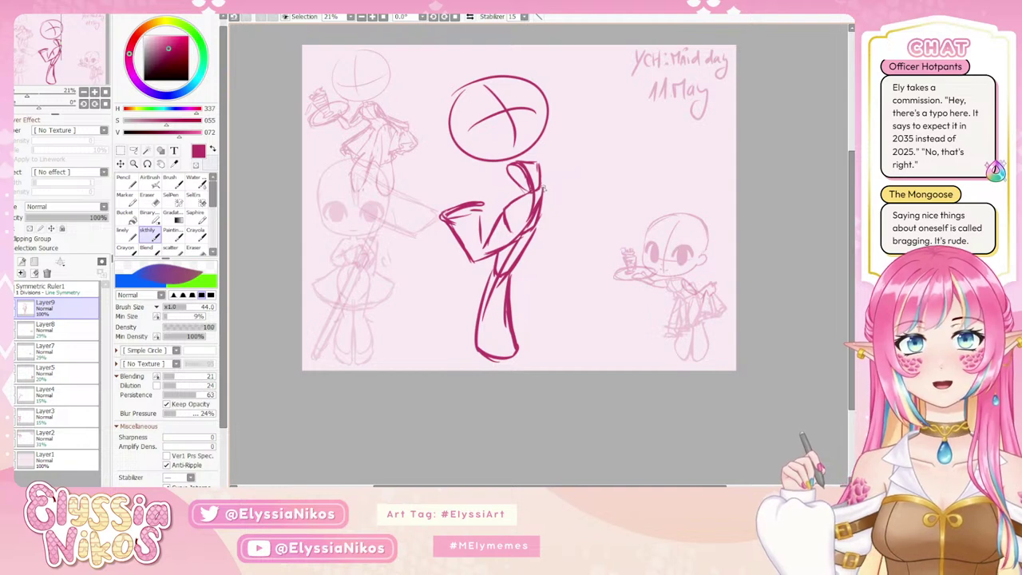
Draw a short line slanting up from the back shoulder for an arm and hatch the upper torso.
left_click_drag(541, 163, 574, 142)
key("ctrl+z")
key("ctrl+z")
key("ctrl+y")
mouse_move(524, 163)
left_mouse_down()
mouse_move(542, 160)
mouse_move(538, 194)
left_mouse_up()
key("ctrl+z")
key("ctrl+z")
key("ctrl+z")
key("ctrl+z")
key("ctrl+z")
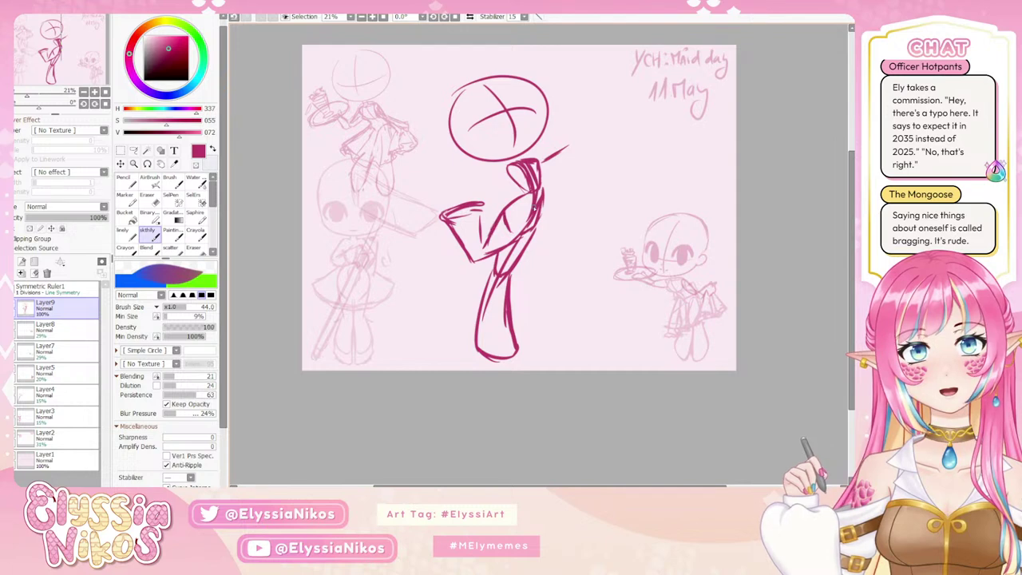
Darken the waist along the back curve and erase the raised leg's thigh lines below the hips.
mouse_move(546, 189)
left_mouse_down()
mouse_move(540, 211)
mouse_move(543, 192)
mouse_move(509, 231)
mouse_move(522, 238)
mouse_move(535, 225)
left_mouse_up()
key("ctrl+z")
left_click(148, 200)
left_click_drag(534, 224, 497, 249)
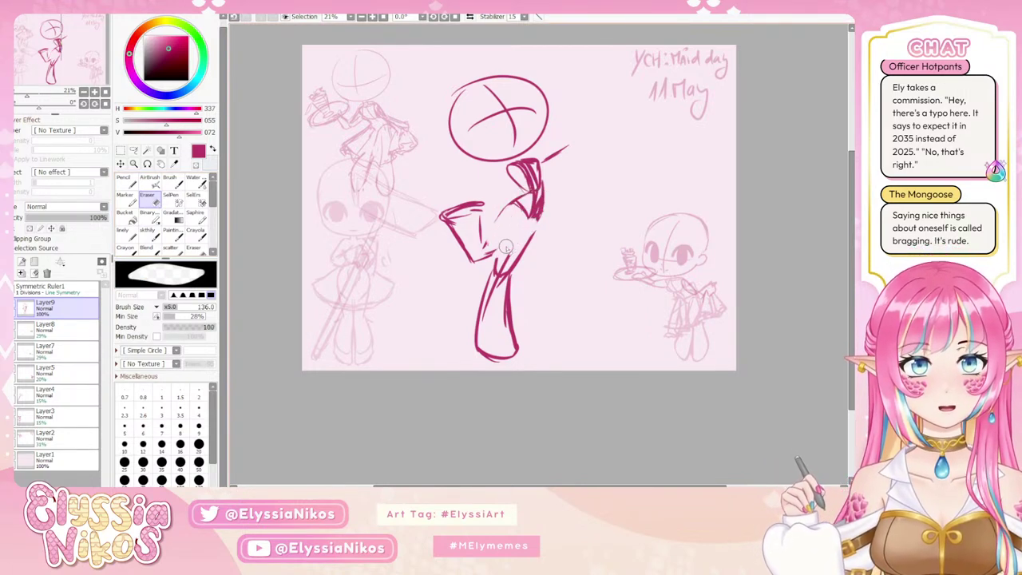
left_click(147, 235)
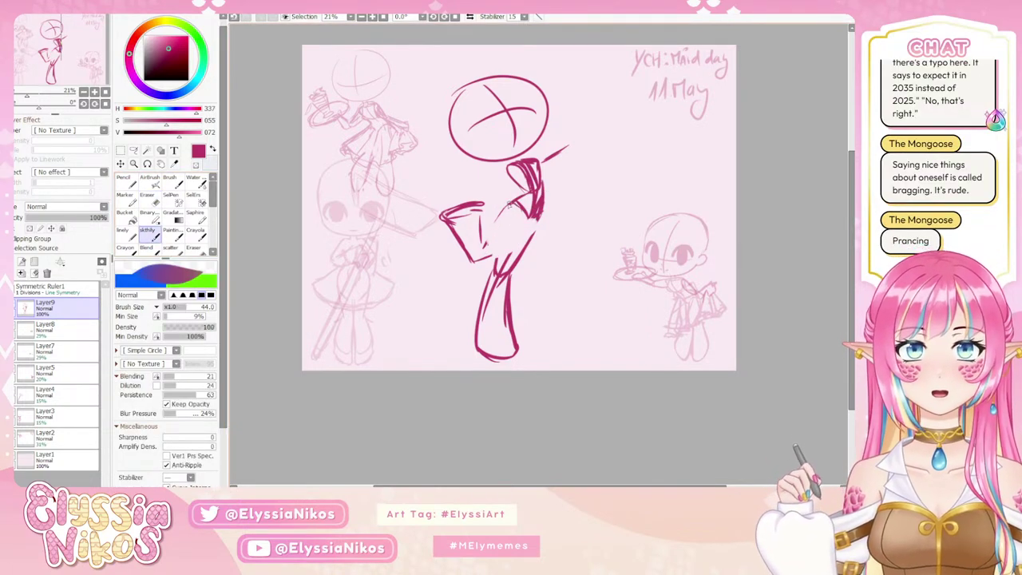
Redraw the raised thigh as a shorter rounded shape and erase the old bent lower leg.
left_click_drag(509, 205, 484, 228)
key("ctrl+z")
mouse_move(537, 194)
left_mouse_down()
mouse_move(496, 228)
mouse_move(508, 210)
mouse_move(514, 232)
mouse_move(533, 225)
mouse_move(497, 240)
mouse_move(524, 229)
mouse_move(494, 240)
mouse_move(502, 214)
mouse_move(492, 235)
mouse_move(462, 186)
mouse_move(463, 256)
mouse_move(456, 198)
left_mouse_up()
left_click(152, 198)
left_click(150, 233)
key("ctrl+z")
Sketch a flared lower leg stretching out sideways from the raised knee, closed by a slanted end.
mouse_move(488, 239)
left_mouse_down()
mouse_move(466, 210)
mouse_move(477, 213)
mouse_move(434, 244)
left_mouse_up()
key("ctrl+z")
key("ctrl+z")
key("ctrl+z")
left_click_drag(456, 199, 487, 241)
key("ctrl+z")
key("ctrl+z")
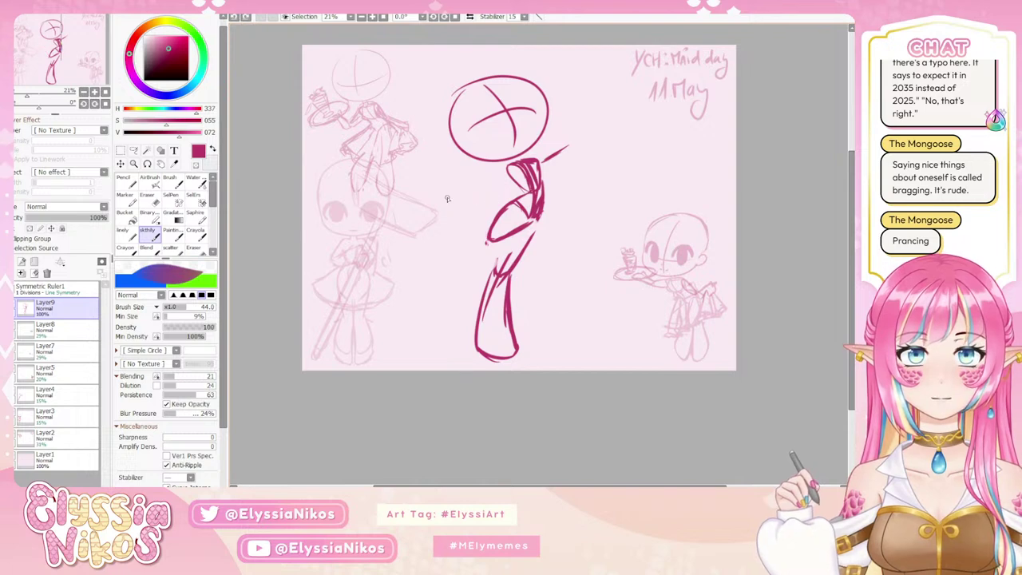
mouse_move(447, 198)
left_mouse_down()
mouse_move(490, 234)
mouse_move(432, 227)
mouse_move(425, 236)
mouse_move(494, 241)
left_mouse_up()
Erase the standing leg below the hips with a larger eraser.
left_click(150, 198)
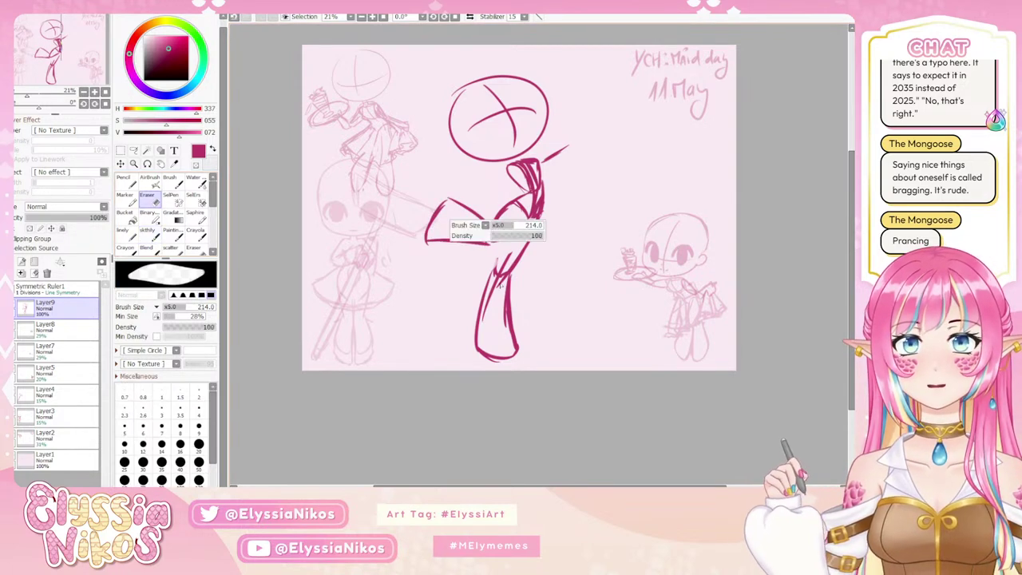
mouse_move(501, 284)
left_mouse_down()
mouse_move(485, 265)
mouse_move(531, 244)
mouse_move(506, 353)
left_mouse_up()
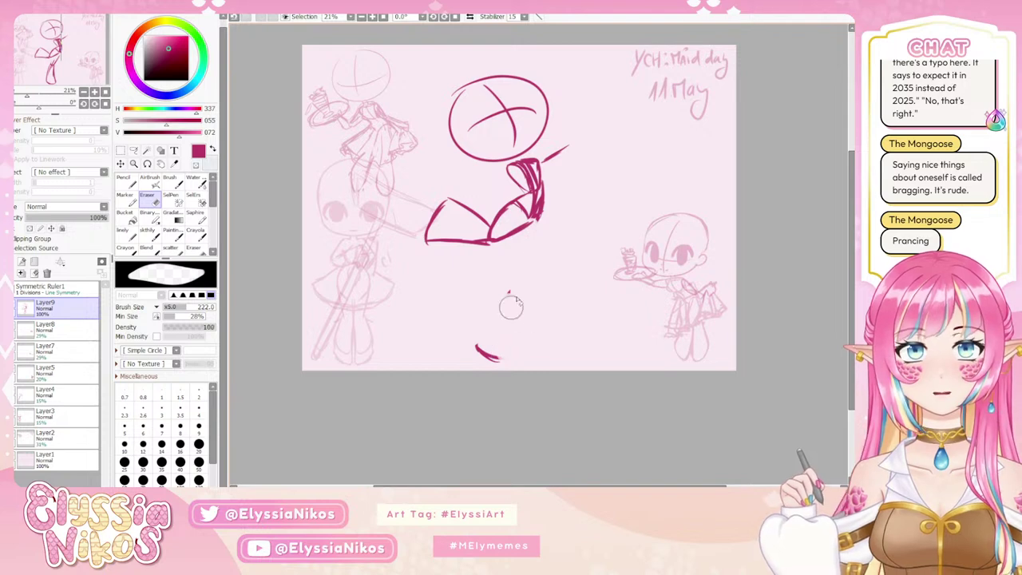
left_click_drag(511, 307, 484, 348)
left_click(150, 234)
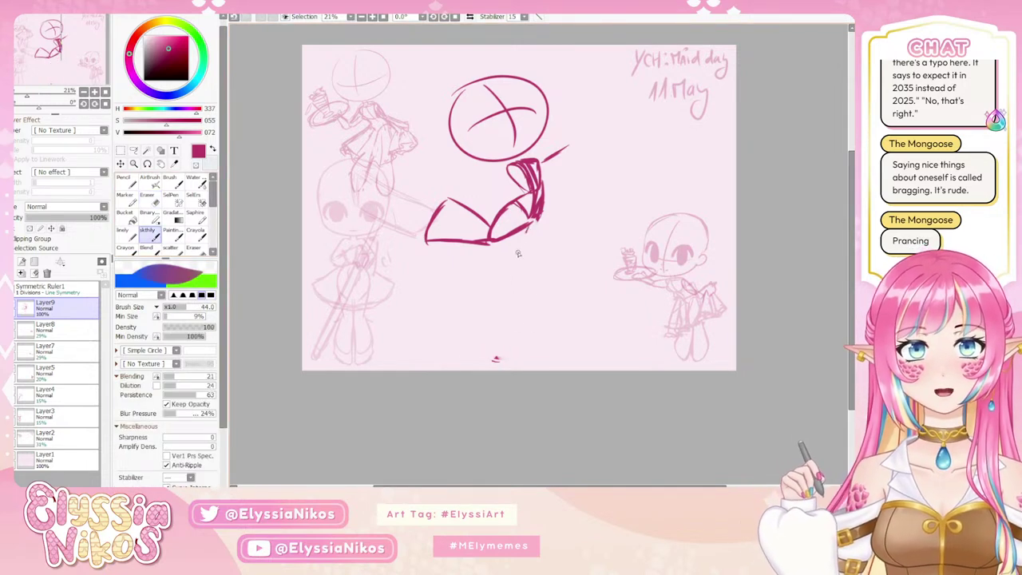
mouse_move(542, 214)
left_mouse_down()
mouse_move(521, 263)
mouse_move(522, 240)
mouse_move(506, 265)
left_mouse_up()
key("ctrl+z")
key("ctrl+z")
key("ctrl+z")
key("ctrl+z")
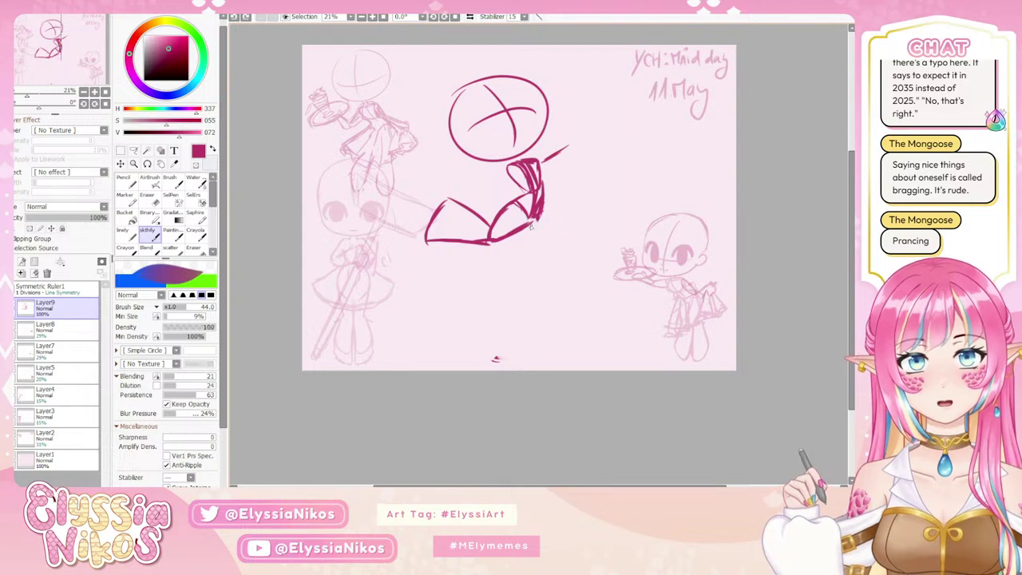
Sketch a steeper, tapered thigh for the standing leg from the hips down to the knee.
mouse_move(528, 225)
left_mouse_down()
mouse_move(513, 285)
mouse_move(523, 263)
left_mouse_up()
key("ctrl+z")
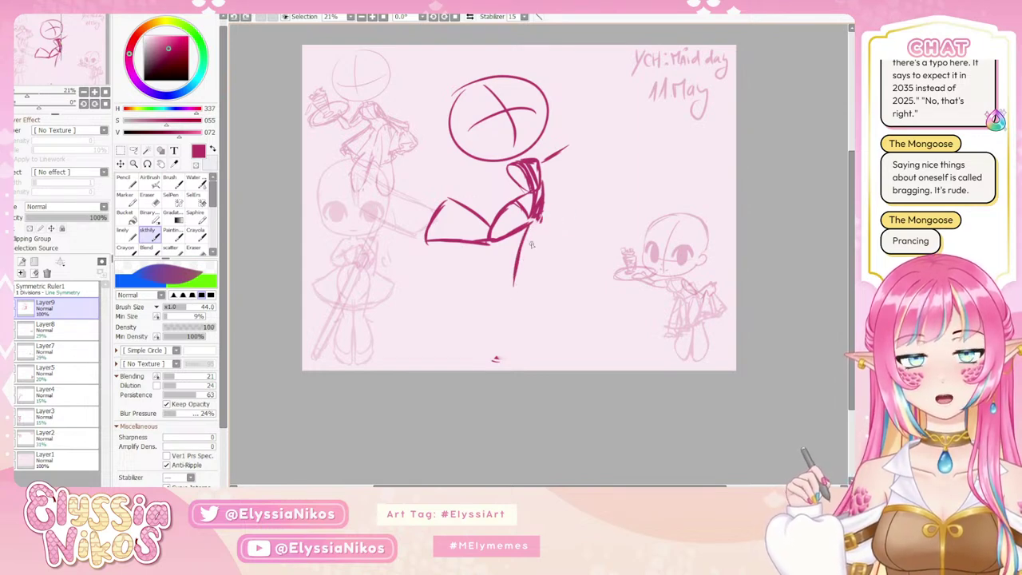
left_click_drag(542, 223, 521, 262)
mouse_move(540, 219)
left_mouse_down()
mouse_move(519, 265)
mouse_move(508, 262)
mouse_move(525, 254)
mouse_move(498, 320)
left_mouse_up()
key("ctrl+z")
key("ctrl+z")
key("ctrl+z")
key("ctrl+z")
Outline the standing leg's lower half from the knee down, closing it with a rounded, flared end.
left_click_drag(512, 265, 497, 335)
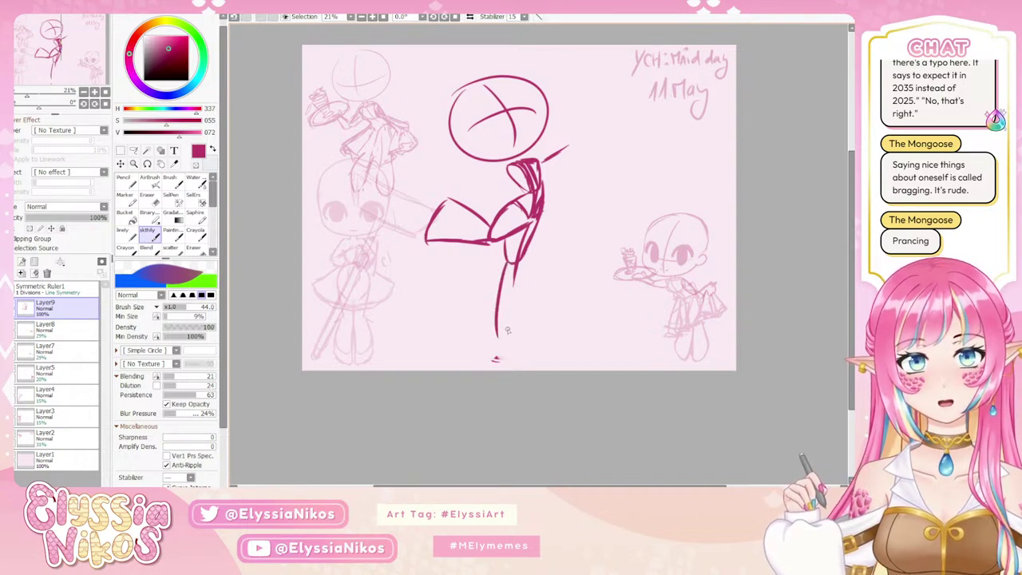
mouse_move(527, 260)
left_mouse_down()
mouse_move(531, 324)
mouse_move(497, 332)
mouse_move(532, 345)
left_mouse_up()
scroll(583, 212, "up", 2)
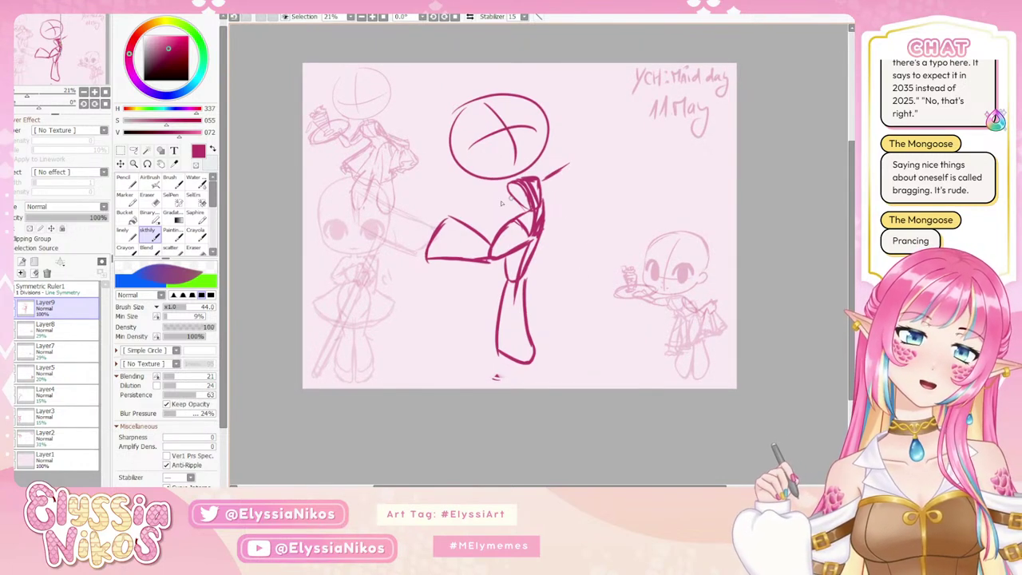
Erase the raised leg's sideways lower half and most of its thigh.
left_click(143, 203)
left_click_drag(479, 212, 467, 212, "ctrl+alt")
mouse_move(437, 250)
left_mouse_down()
mouse_move(454, 214)
mouse_move(472, 207)
mouse_move(483, 258)
left_mouse_up()
left_click(154, 236)
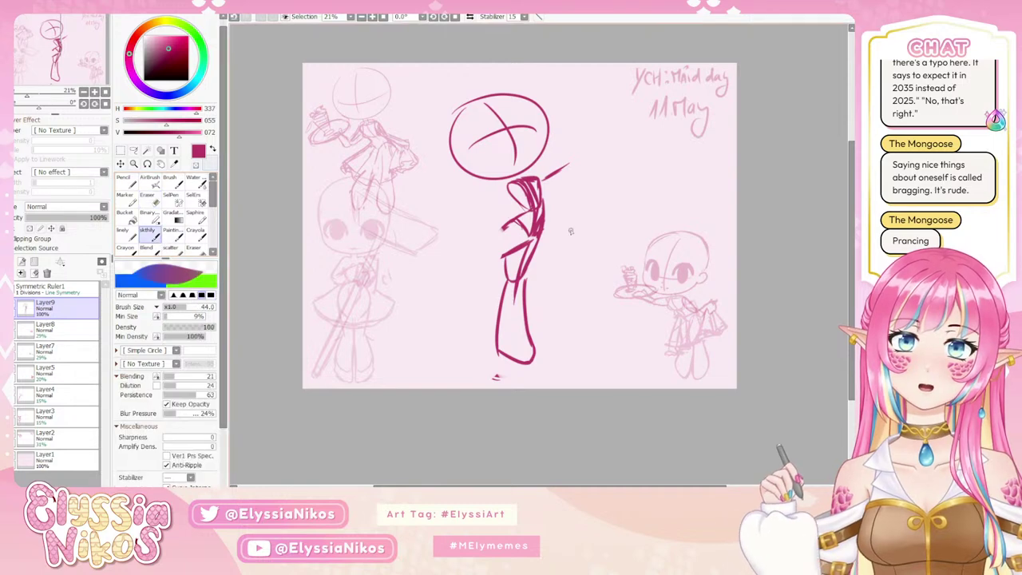
Redraw the raised thigh with a flared lower leg angling down from its knee, and thicken the standing foot's base.
mouse_move(509, 225)
left_mouse_down()
mouse_move(476, 273)
mouse_move(533, 245)
mouse_move(499, 266)
mouse_move(498, 253)
mouse_move(487, 253)
mouse_move(484, 270)
mouse_move(453, 285)
mouse_move(437, 326)
left_mouse_up()
key("ctrl+z")
key("ctrl+z")
key("ctrl+z")
key("ctrl+z")
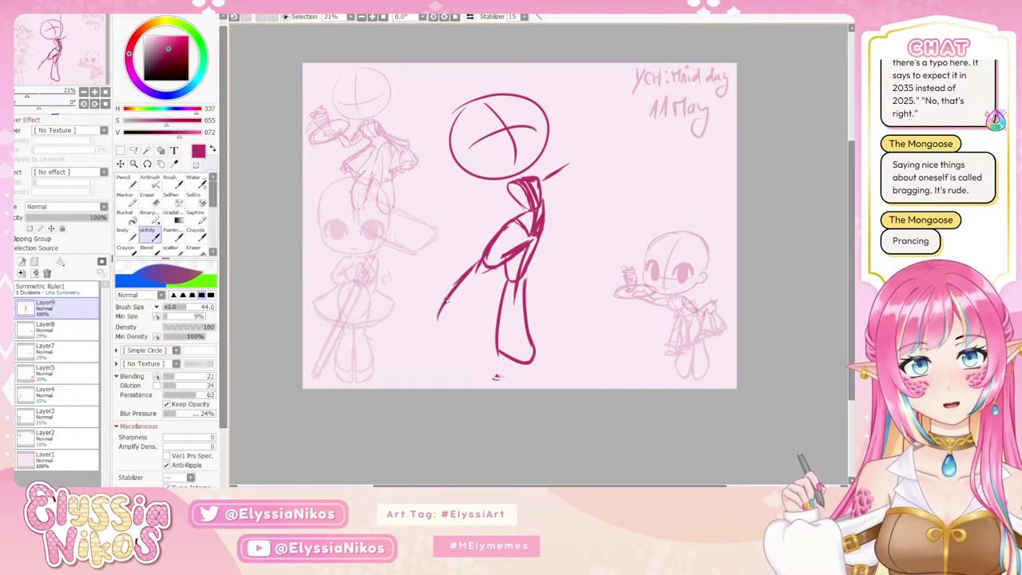
left_click_drag(492, 273, 458, 360)
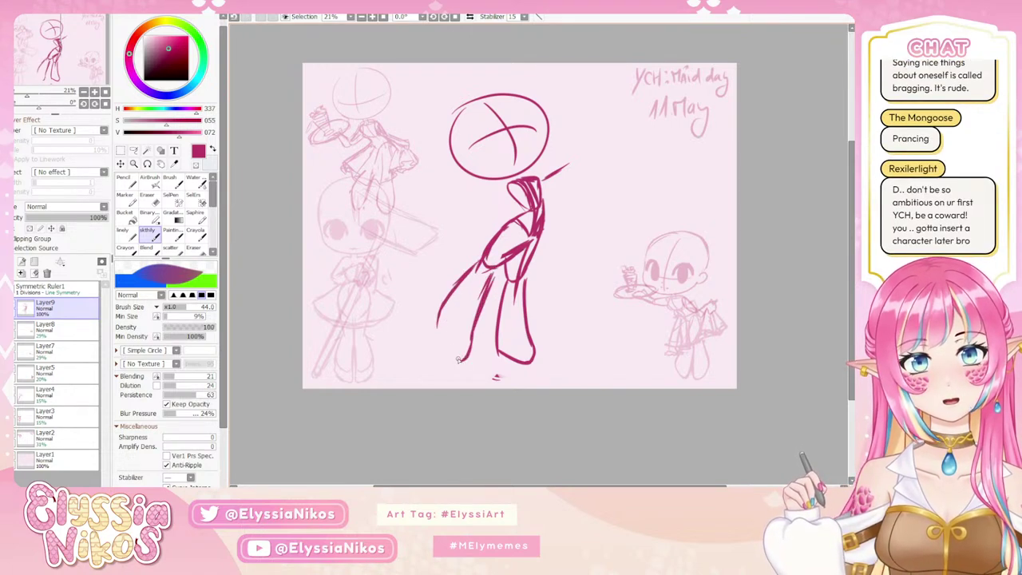
mouse_move(436, 327)
left_mouse_down()
mouse_move(446, 359)
mouse_move(536, 361)
mouse_move(532, 369)
left_mouse_up()
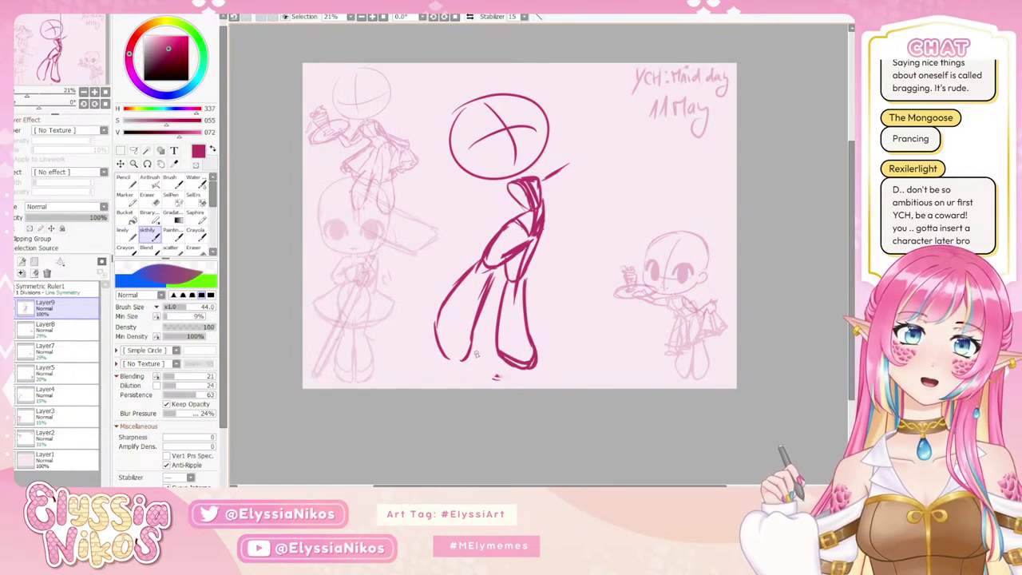
Close the bent leg's foot end and add small rounded skate wheels along its underside.
mouse_move(446, 360)
left_mouse_down()
mouse_move(467, 357)
mouse_move(463, 367)
left_mouse_up()
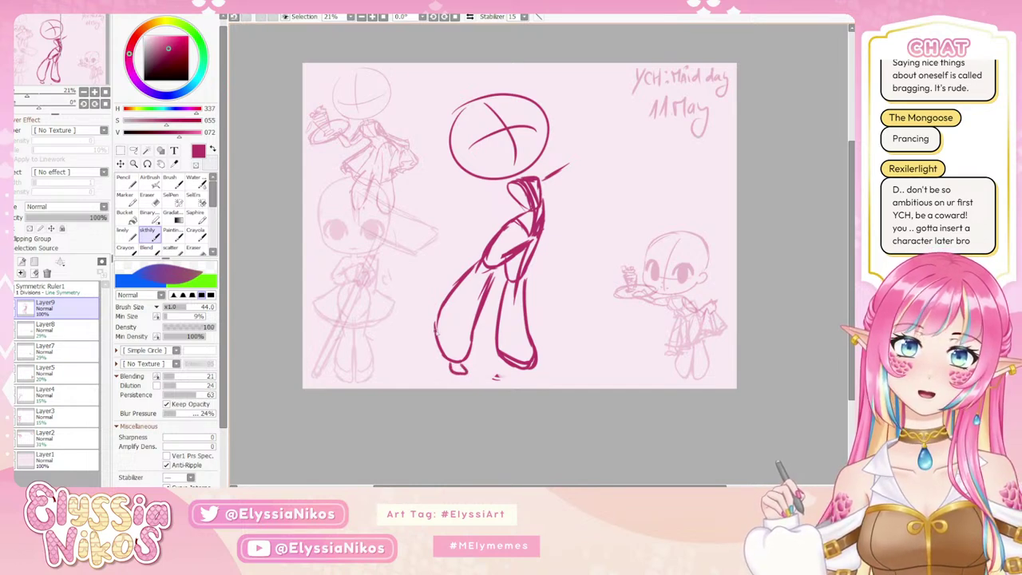
key("ctrl+z")
left_click_drag(433, 323, 435, 341)
key("ctrl+z")
key("ctrl+z")
mouse_move(441, 327)
left_mouse_down()
mouse_move(459, 326)
mouse_move(433, 340)
mouse_move(434, 356)
left_mouse_up()
key("ctrl+z")
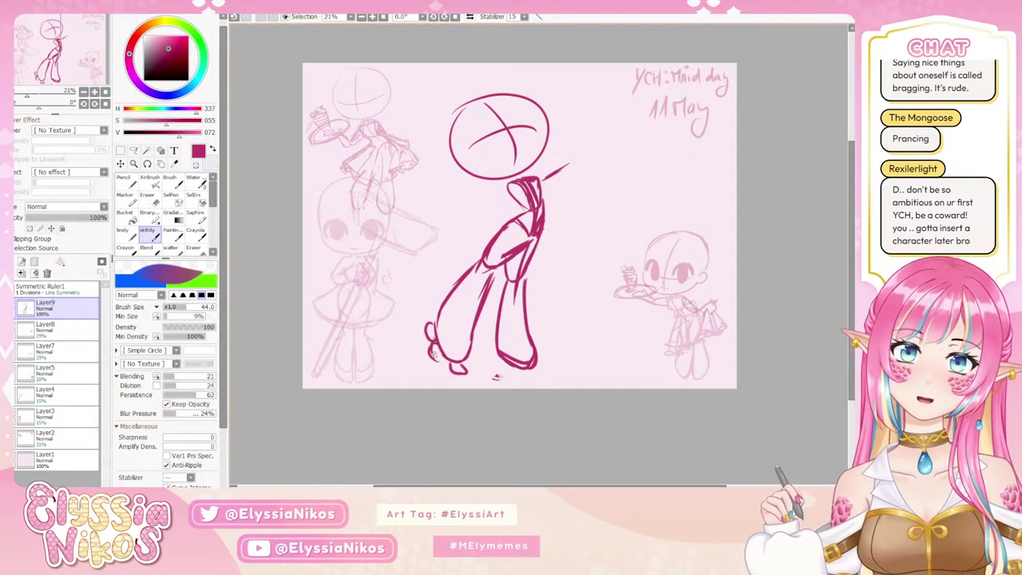
Draw a row of small rounded skate wheels beneath the standing foot.
mouse_move(497, 353)
left_mouse_down()
mouse_move(504, 367)
mouse_move(541, 364)
mouse_move(530, 373)
left_mouse_up()
key("ctrl+z")
key("ctrl+z")
key("ctrl+z")
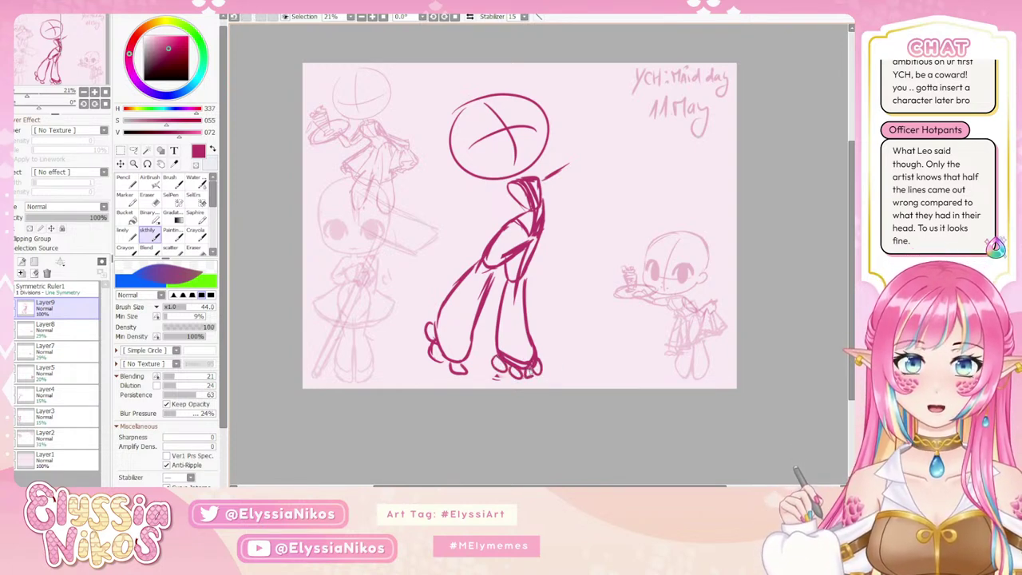
Complete the outstretched arm from the back shoulder and draw a flat elliptical tray on its hand.
left_click_drag(542, 255, 538, 305)
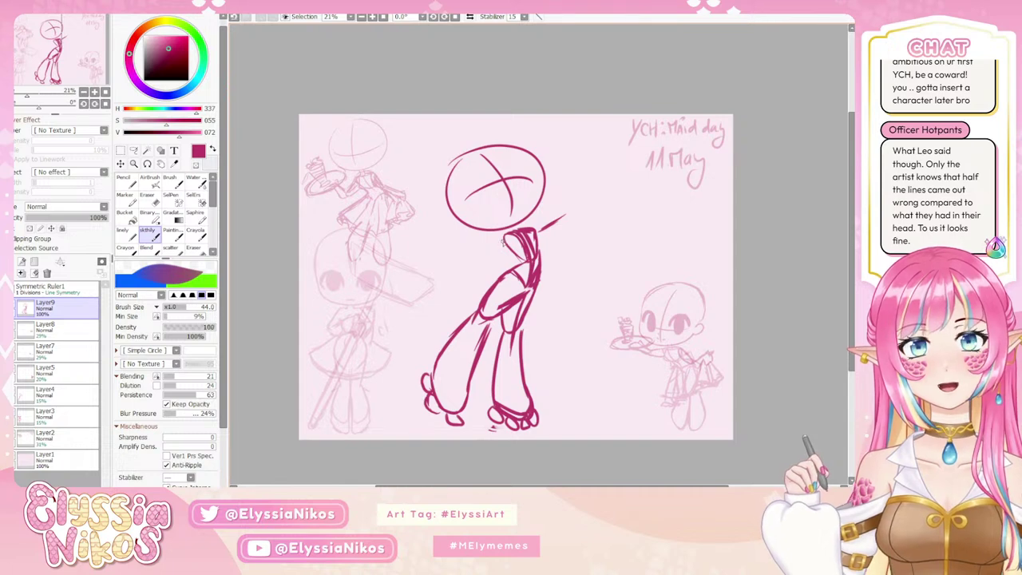
mouse_move(541, 232)
left_mouse_down()
mouse_move(568, 241)
mouse_move(600, 226)
left_mouse_up()
key("ctrl+z")
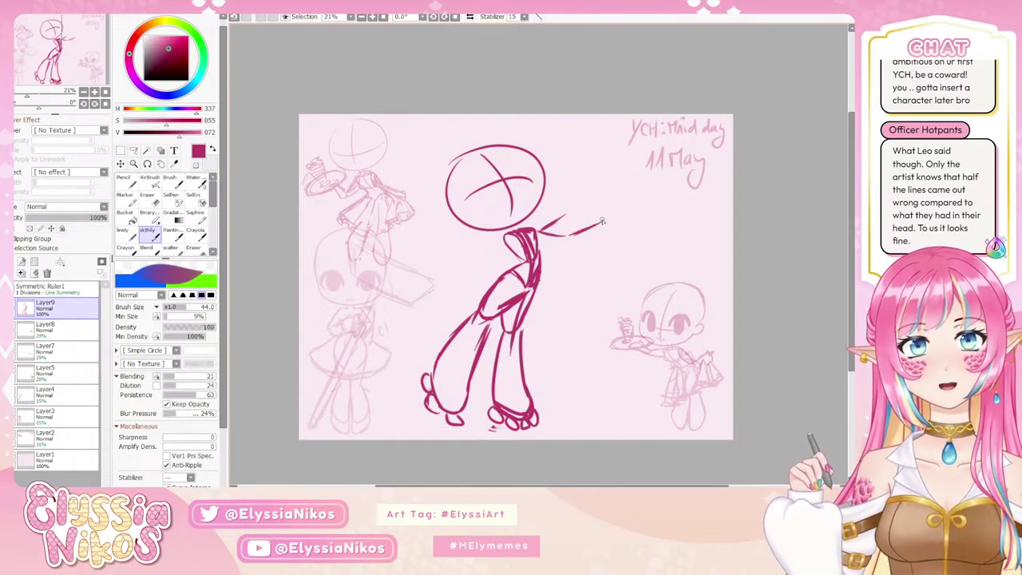
mouse_move(602, 227)
left_mouse_down()
mouse_move(664, 223)
mouse_move(635, 226)
left_mouse_up()
key("ctrl+z")
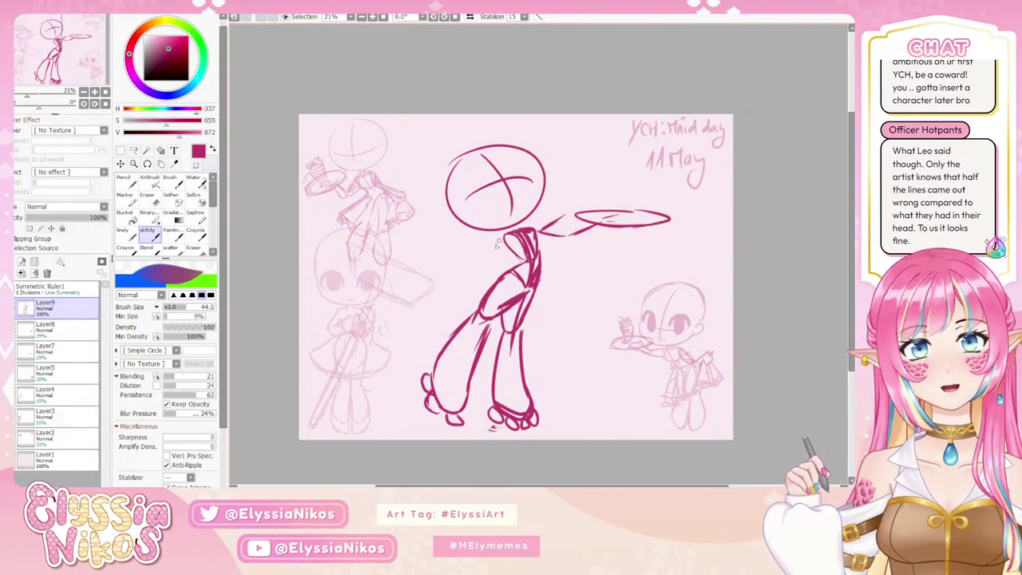
Draw a slanted line down from the front shoulder for the other arm, and undo the trial mouth on the face.
mouse_move(496, 244)
left_mouse_down()
mouse_move(425, 300)
mouse_move(465, 279)
left_mouse_up()
key("ctrl+z")
key("ctrl+z")
key("ctrl+z")
left_click_drag(503, 239, 447, 278)
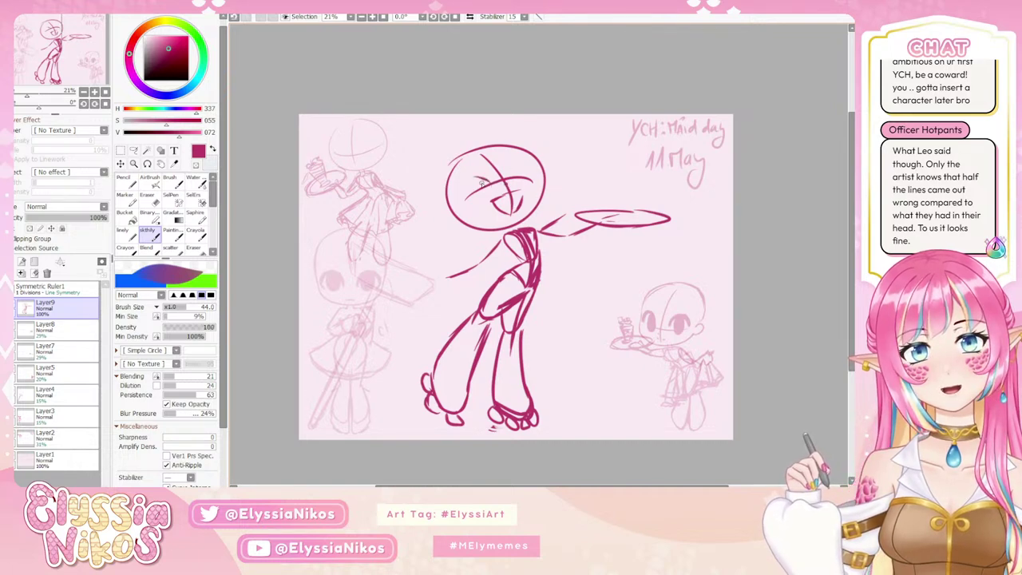
key("ctrl+z")
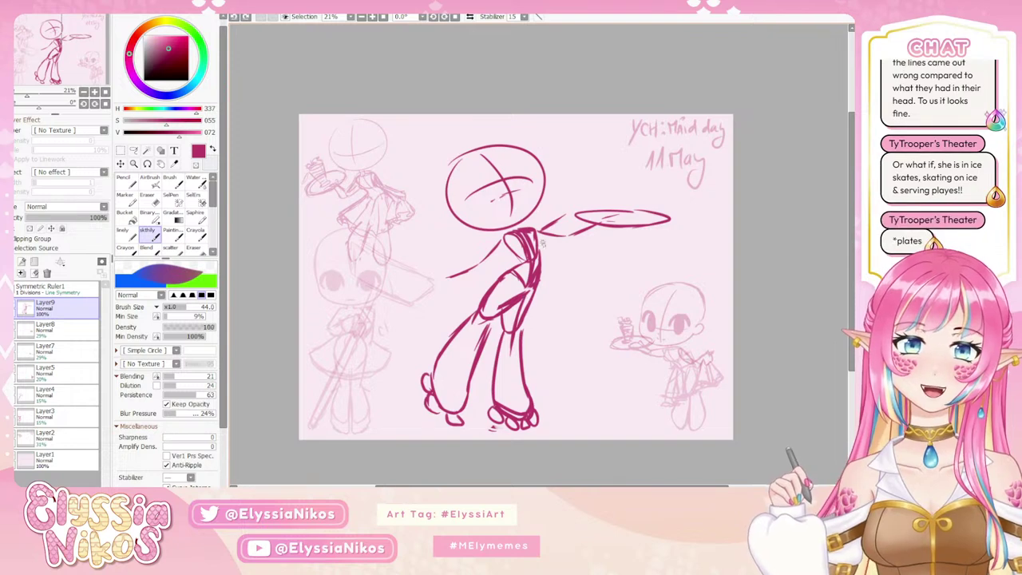
Erase the torso hatching with a size 48 eraser and redraw the chest and belly contours.
key("e")
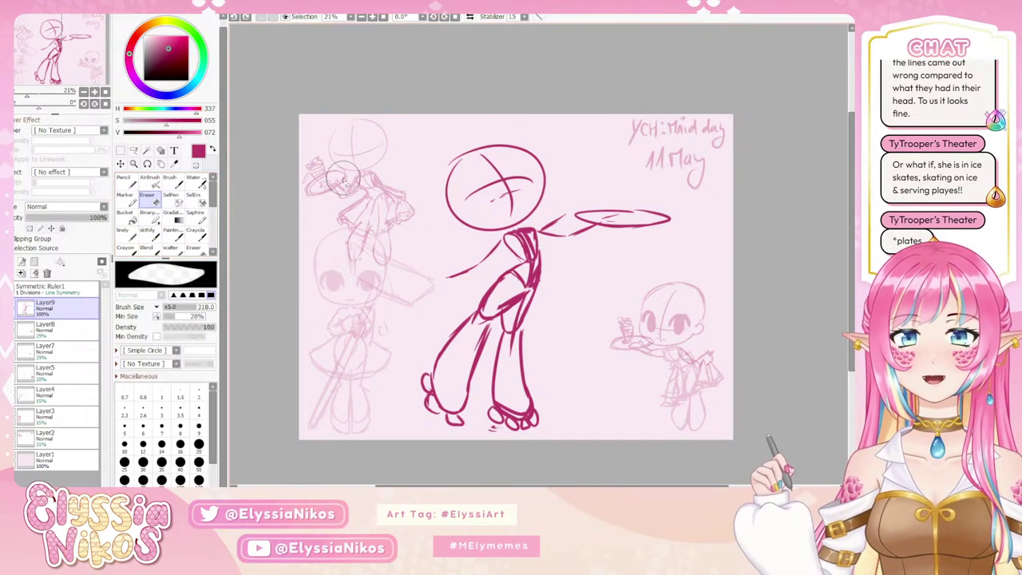
mouse_move(524, 238)
left_mouse_down()
mouse_move(569, 239)
mouse_move(519, 238)
mouse_move(529, 253)
mouse_move(531, 234)
mouse_move(530, 258)
mouse_move(495, 296)
left_mouse_up()
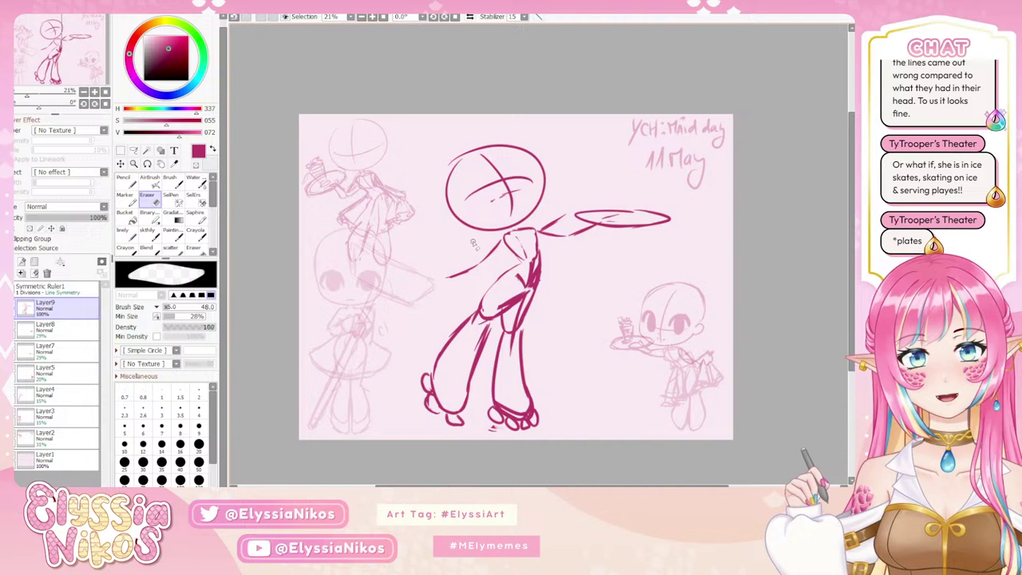
left_click(153, 238)
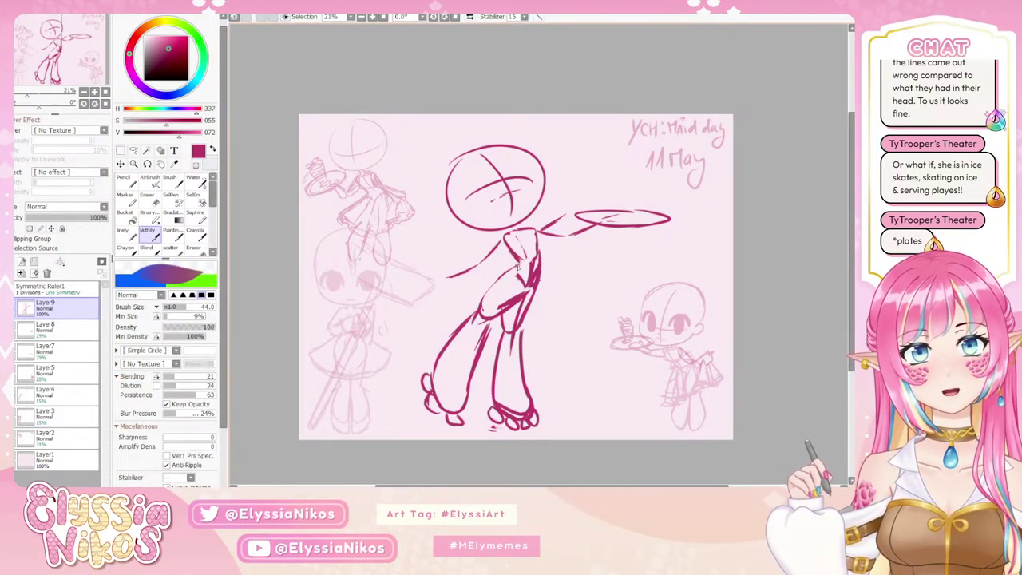
key("ctrl+z")
left_click_drag(519, 265, 464, 320)
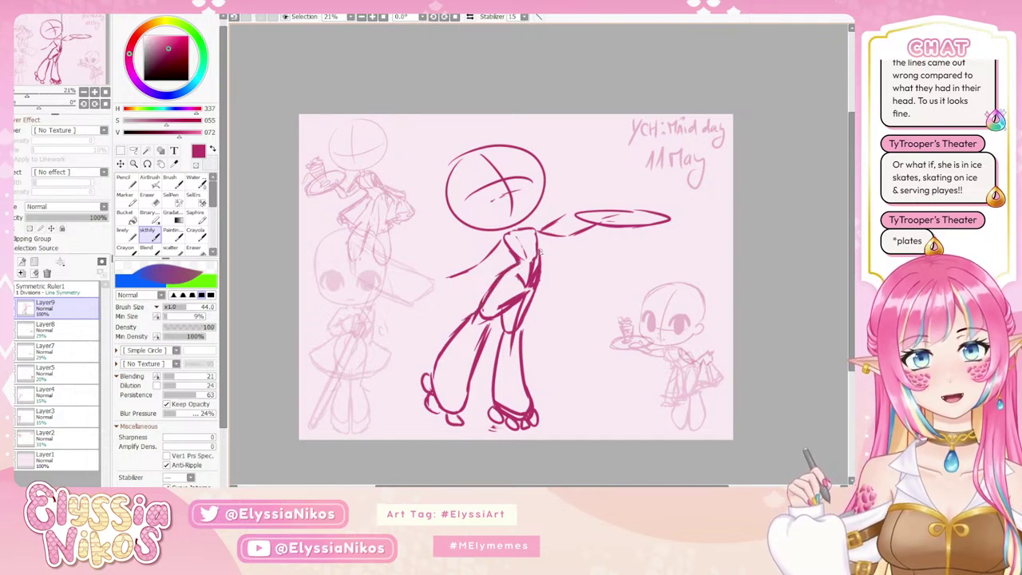
left_click_drag(536, 232, 543, 249)
key("ctrl+z")
key("ctrl+z")
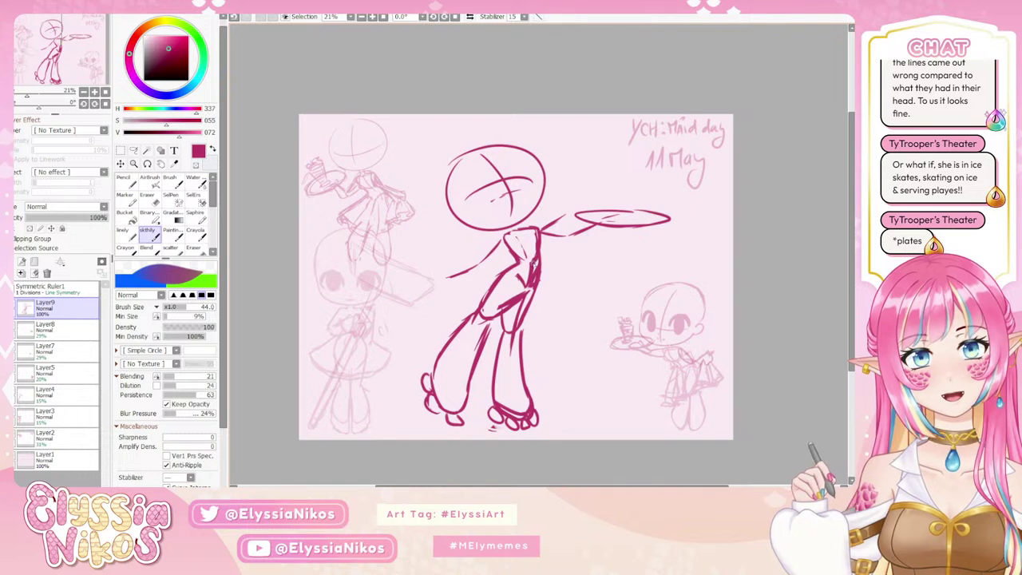
Erase the leftover hatching and overlapping lines inside the waist and hips.
key("e")
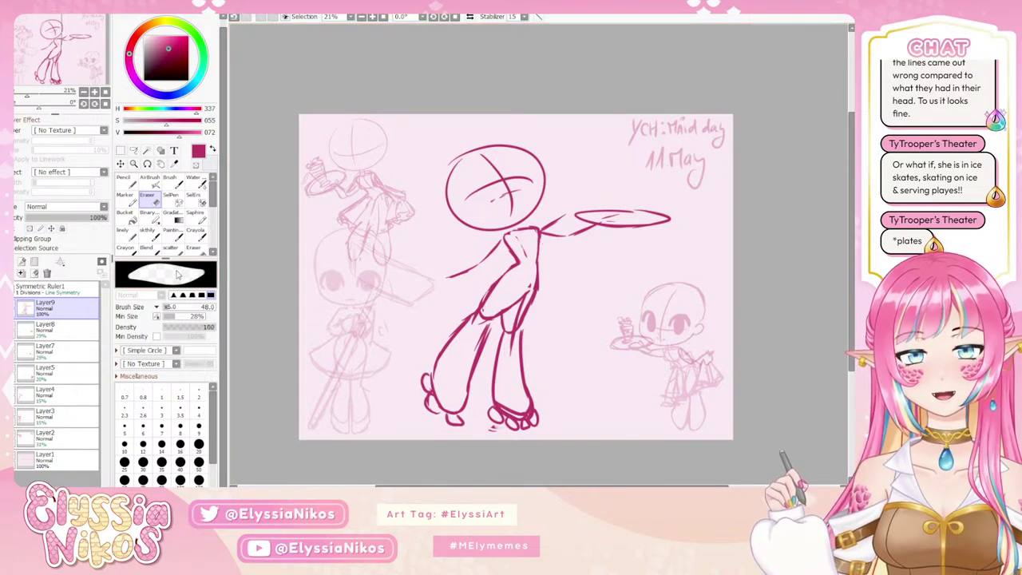
left_click(149, 212)
left_click_drag(530, 260, 563, 244)
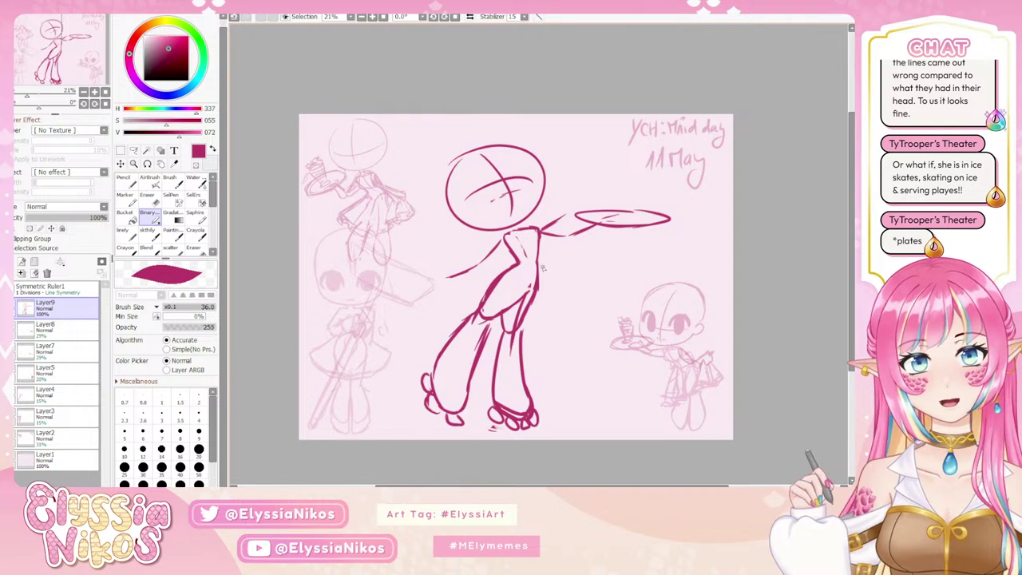
left_click(148, 203)
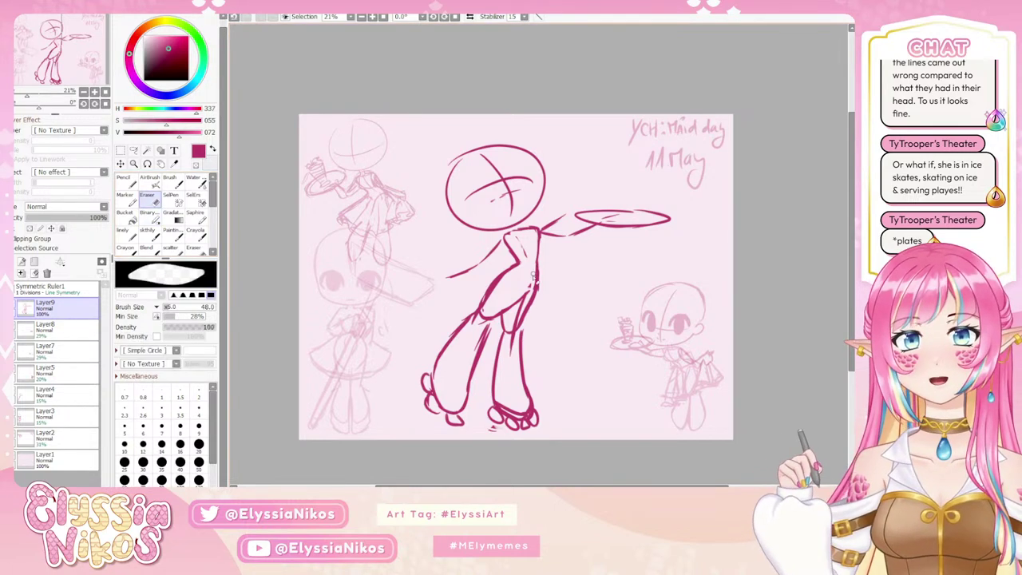
mouse_move(522, 263)
left_mouse_down()
mouse_move(483, 313)
mouse_move(501, 283)
mouse_move(496, 307)
mouse_move(531, 297)
left_mouse_up()
key("ctrl+z")
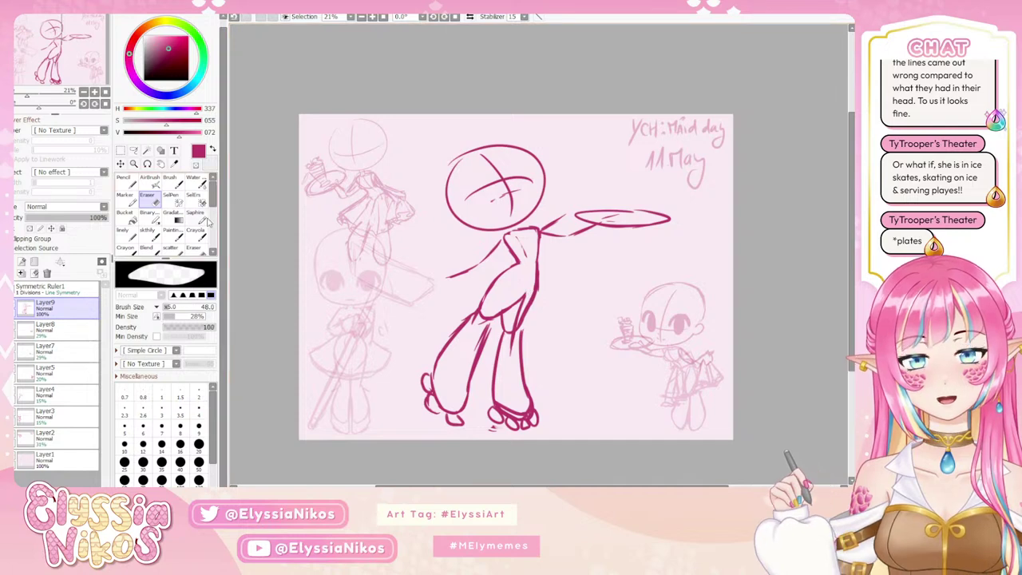
Sketch a short neck above the shoulders, and move the head circle onto it slightly enlarged.
left_click(154, 236)
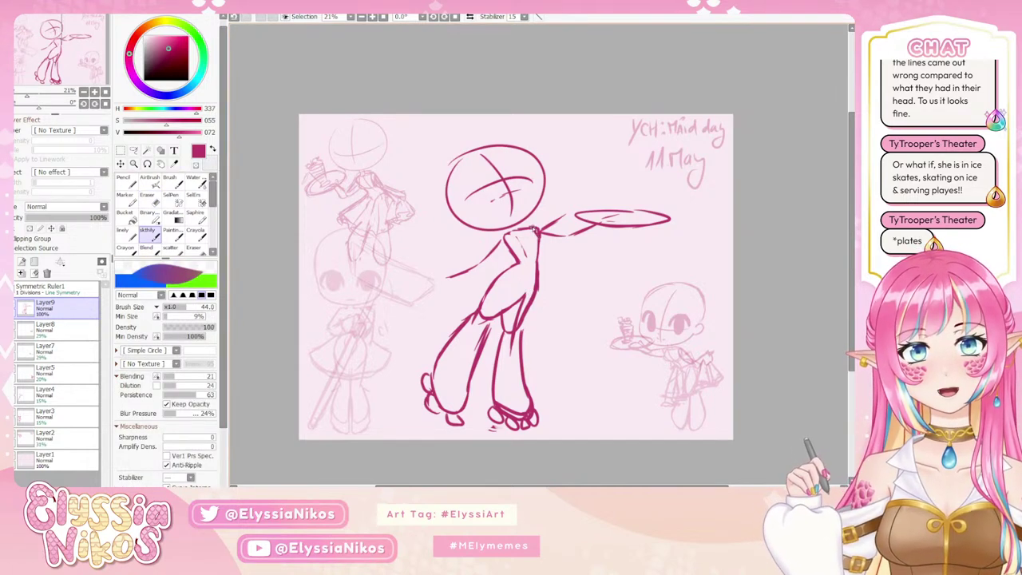
key("ctrl+z")
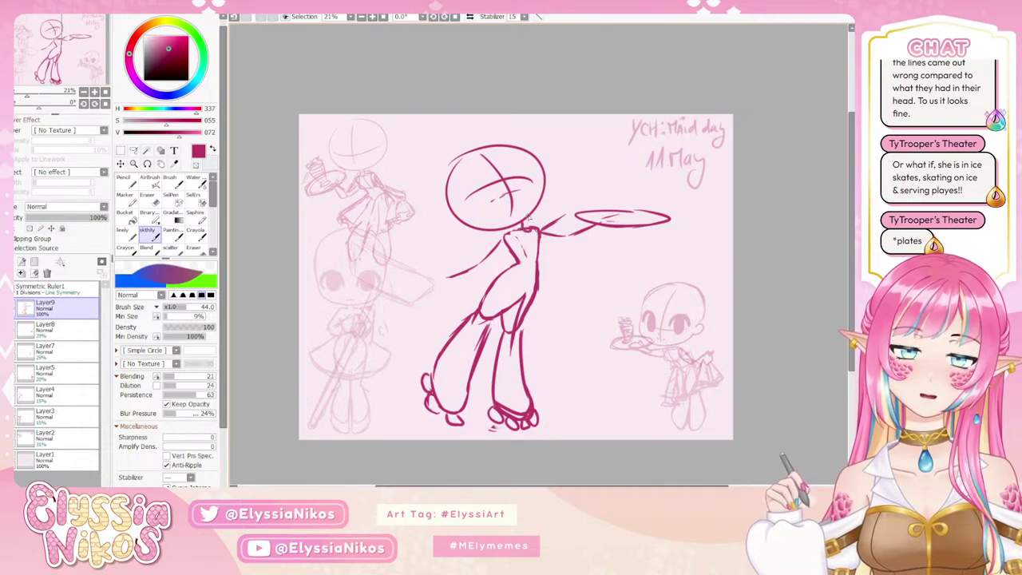
left_click(133, 150)
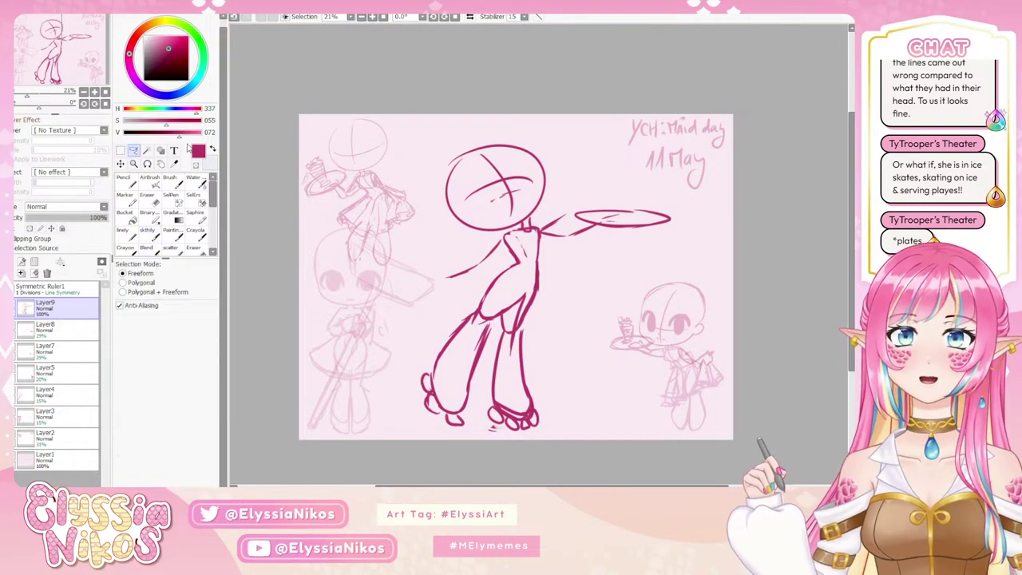
mouse_move(546, 106)
left_mouse_down()
mouse_move(428, 155)
mouse_move(473, 237)
left_mouse_up()
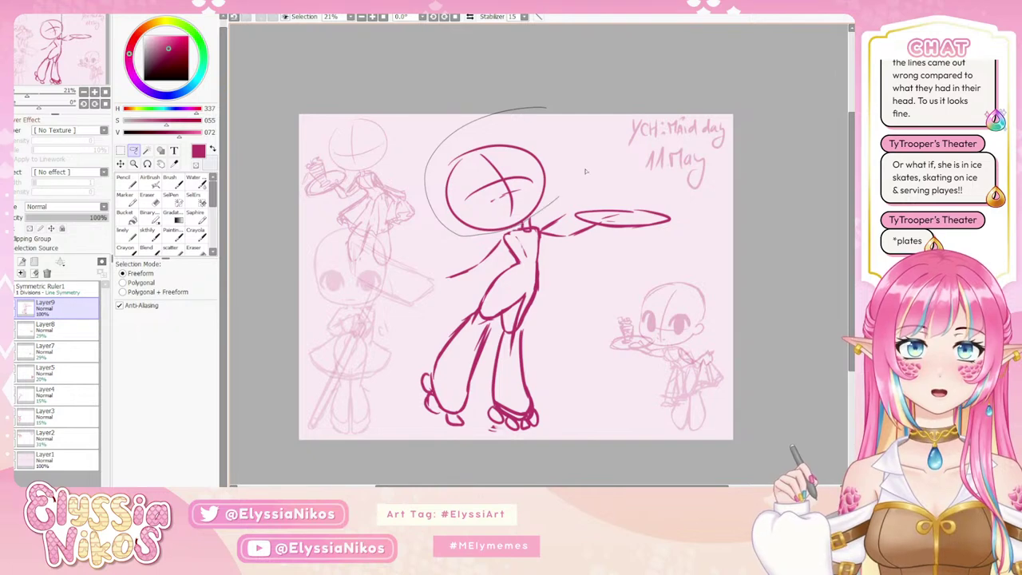
left_click_drag(585, 171, 580, 144)
left_click_drag(507, 176, 534, 166)
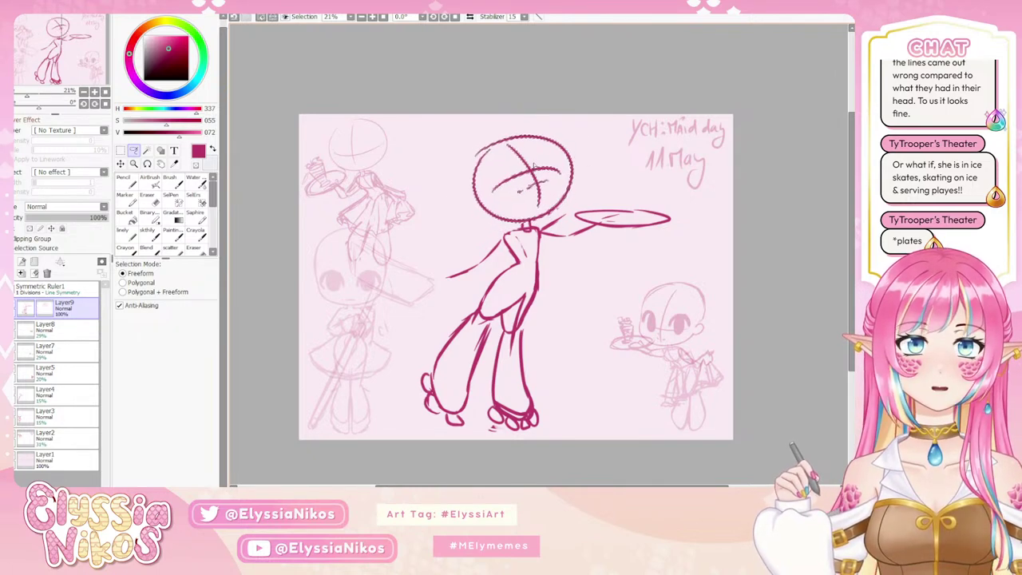
key("ctrl+t")
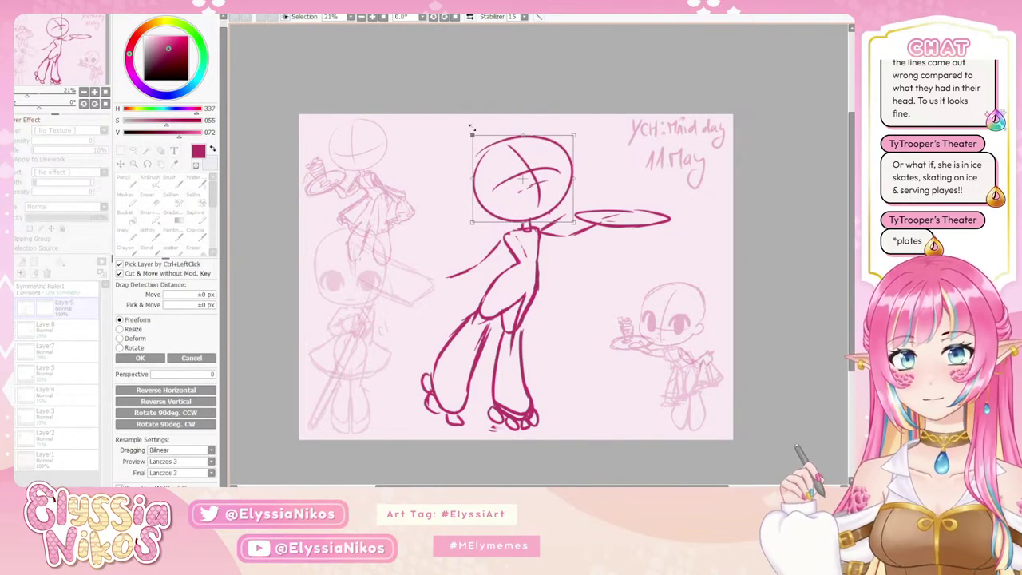
left_click_drag(472, 127, 458, 116)
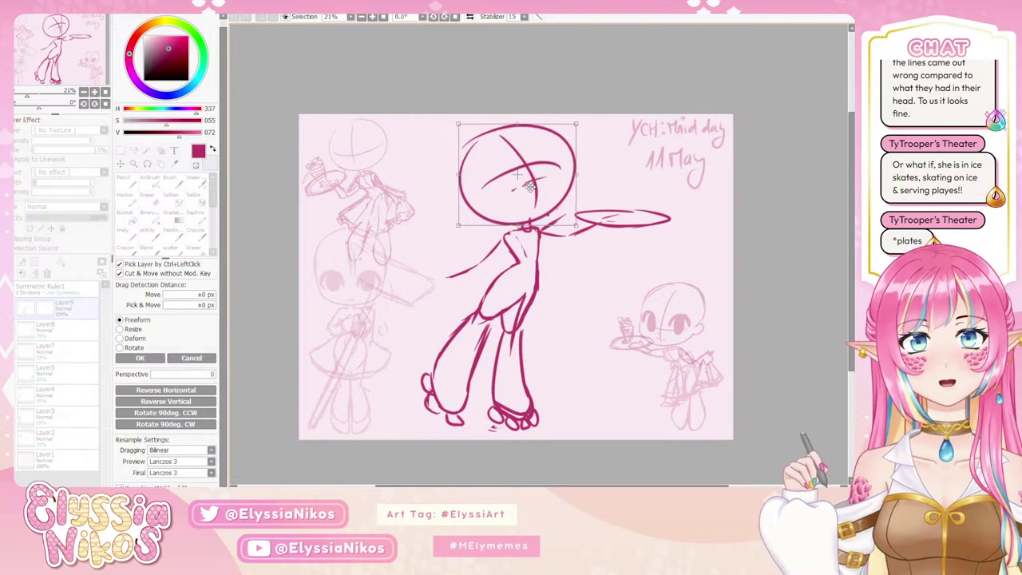
left_click(140, 358)
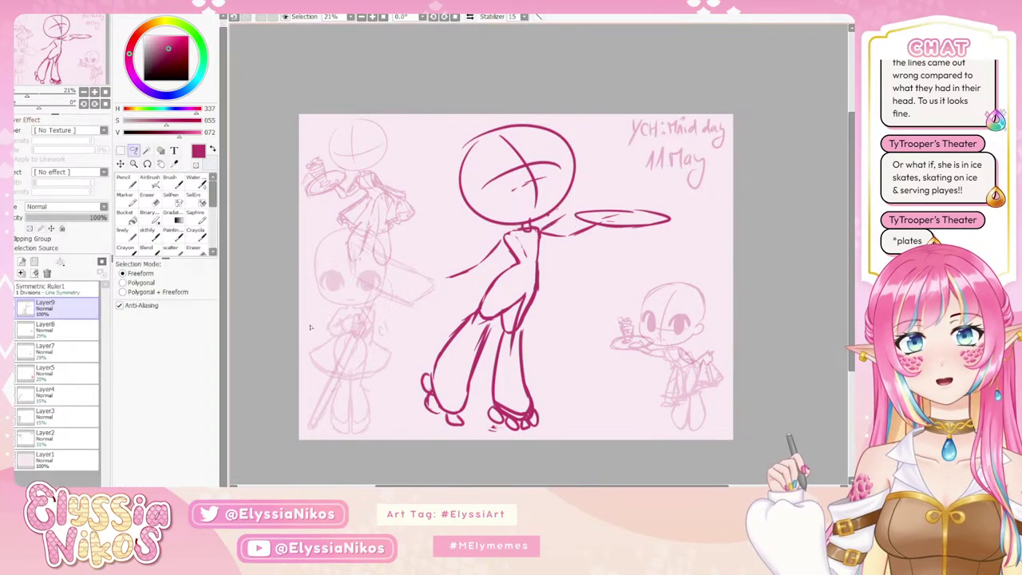
Sketch the chest and shoulder contour, and replace the slanted front arm with a flared shape sweeping back from shoulder to hip.
left_click(148, 229)
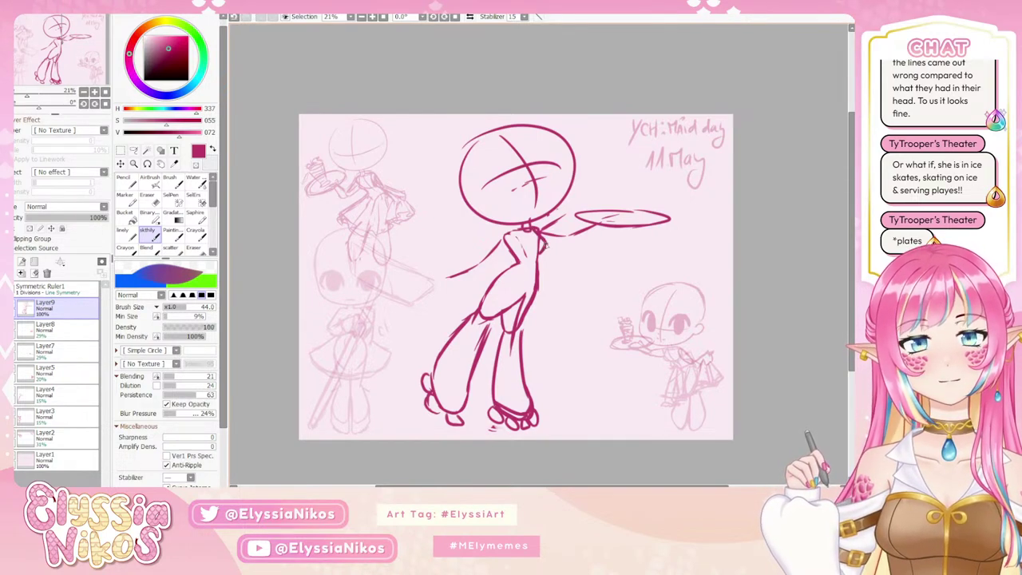
left_click_drag(540, 254, 522, 256)
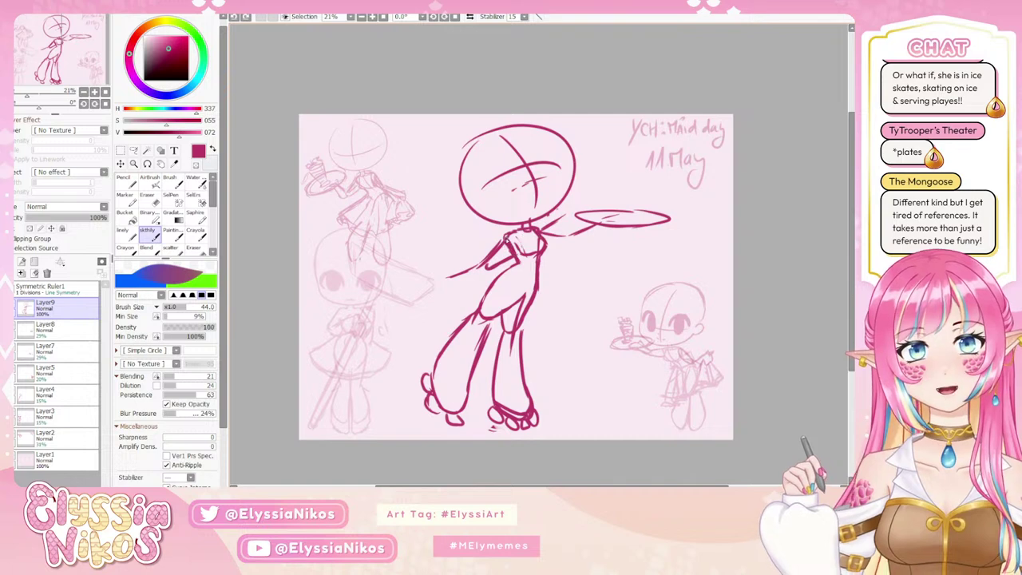
left_click(148, 196)
mouse_move(492, 257)
left_mouse_down()
mouse_move(454, 266)
mouse_move(443, 281)
mouse_move(494, 260)
mouse_move(494, 233)
mouse_move(497, 254)
mouse_move(504, 226)
mouse_move(482, 280)
mouse_move(444, 304)
mouse_move(462, 306)
mouse_move(441, 310)
mouse_move(477, 309)
left_mouse_up()
left_click(147, 231)
key("ctrl+z")
key("ctrl+z")
mouse_move(513, 255)
left_mouse_down()
mouse_move(479, 314)
mouse_move(431, 304)
mouse_move(446, 307)
mouse_move(492, 272)
left_mouse_up()
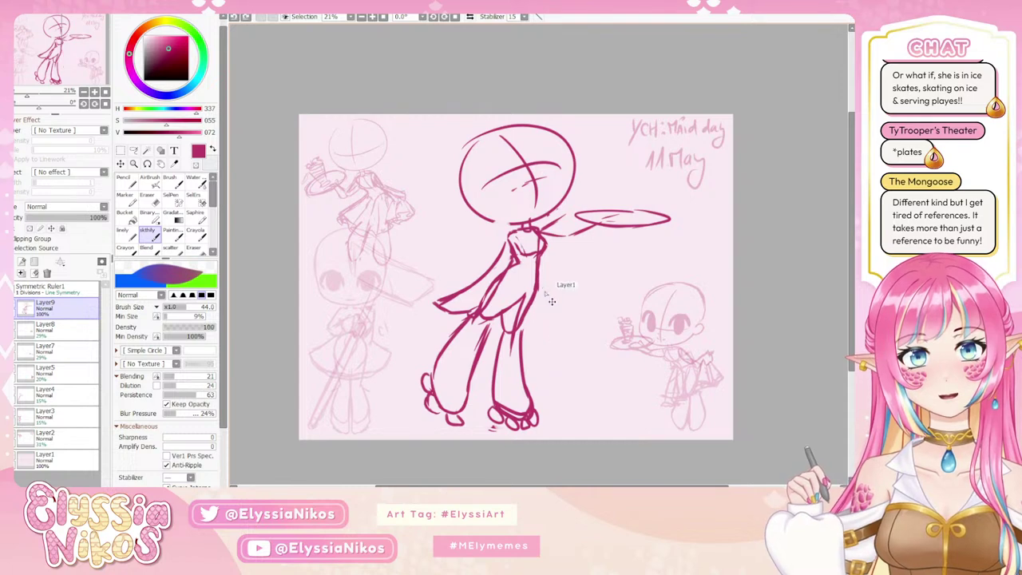
mouse_move(545, 275)
left_mouse_down()
mouse_move(561, 332)
mouse_move(539, 345)
mouse_move(472, 349)
mouse_move(430, 312)
left_mouse_up()
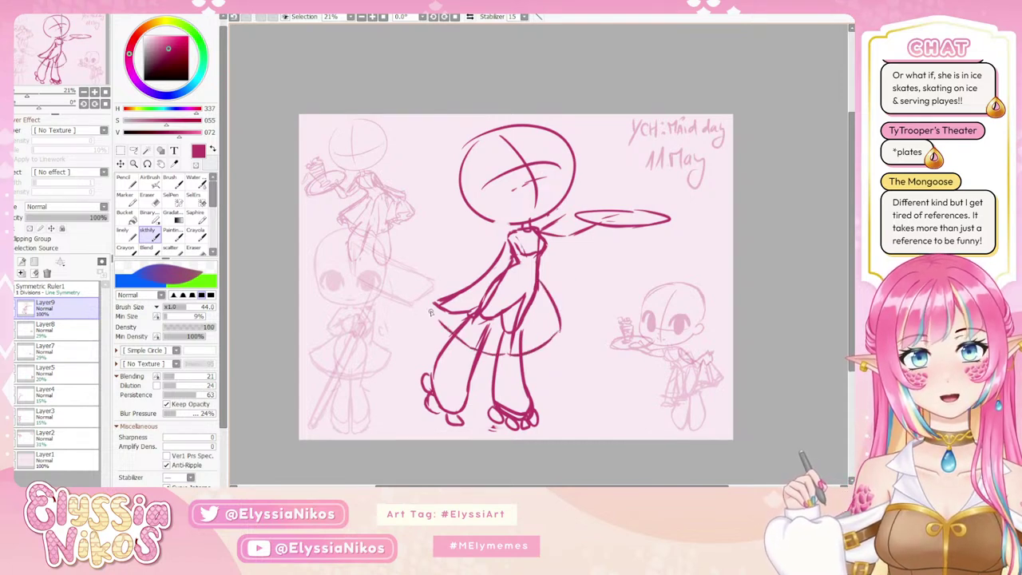
mouse_move(484, 272)
left_mouse_down()
mouse_move(434, 276)
mouse_move(431, 305)
mouse_move(469, 349)
mouse_move(509, 354)
left_mouse_up()
left_click_drag(576, 264, 538, 234)
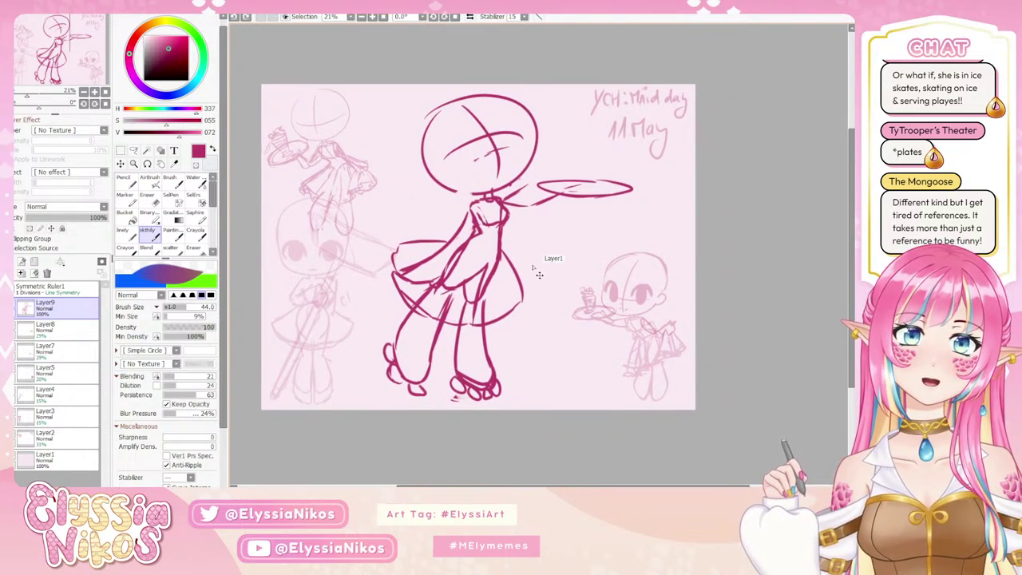
key("ctrl+z")
key("ctrl+z")
Draw a short flared skirt edge and hem around the hips, plus an angular bow shape behind the waist.
mouse_move(499, 243)
left_mouse_down()
mouse_move(526, 280)
mouse_move(459, 286)
left_mouse_up()
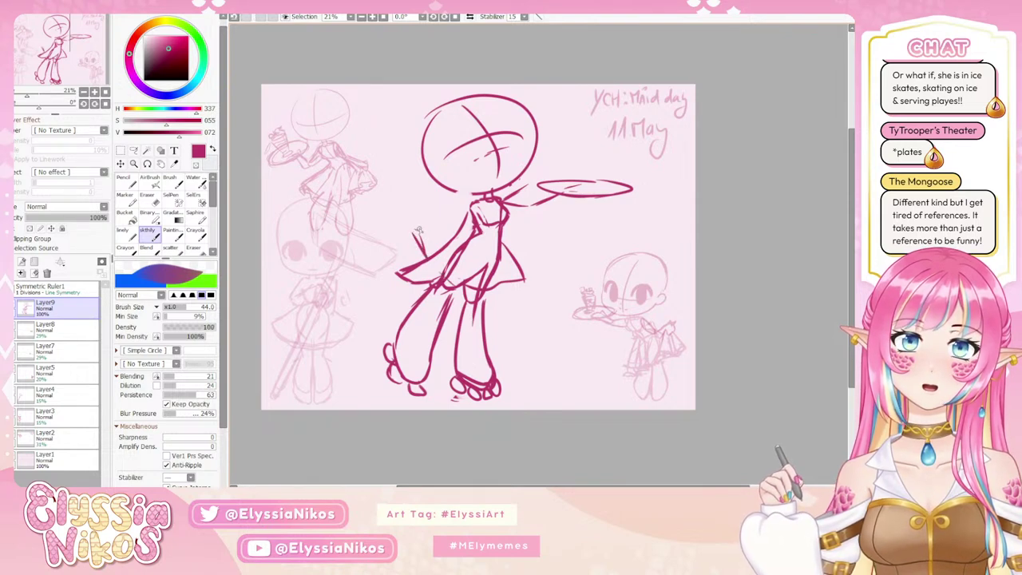
left_click_drag(416, 229, 461, 234)
key("ctrl+z")
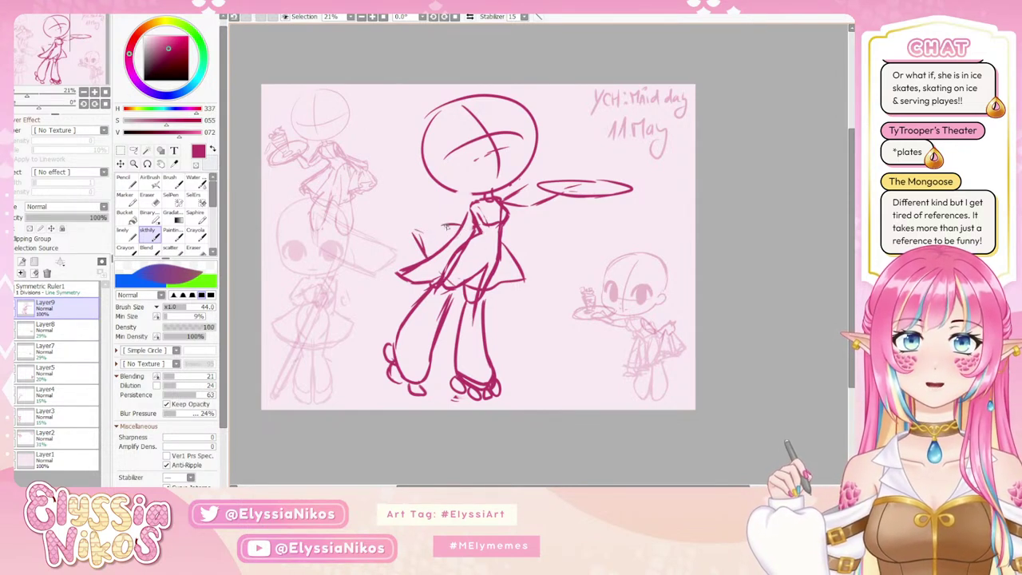
mouse_move(446, 227)
left_mouse_down()
mouse_move(428, 234)
mouse_move(432, 261)
left_mouse_up()
Sketch the waistband and a rounded apron on the front of the skirt.
left_click_drag(478, 231, 498, 241)
key("ctrl+z")
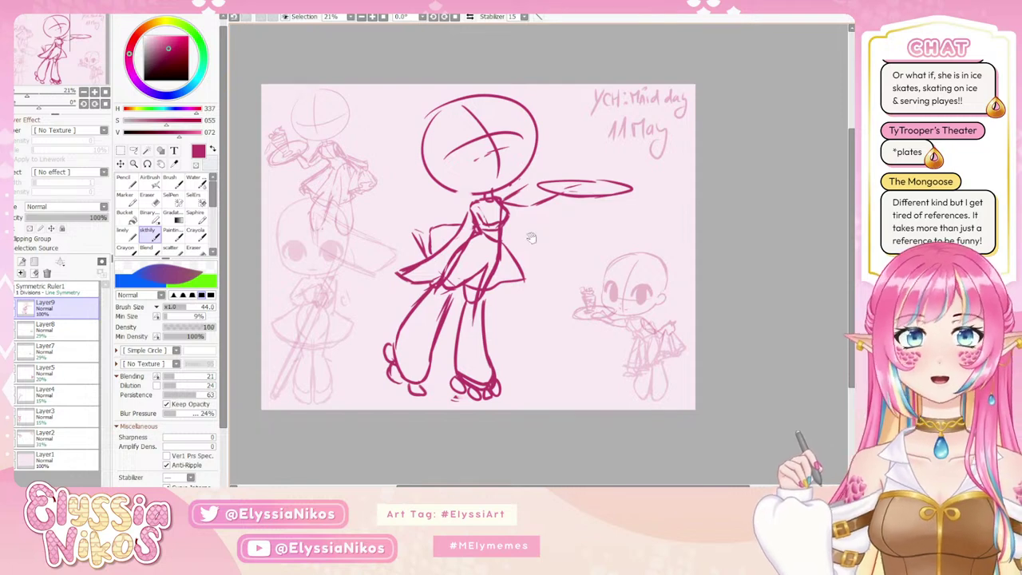
left_click_drag(526, 238, 535, 227)
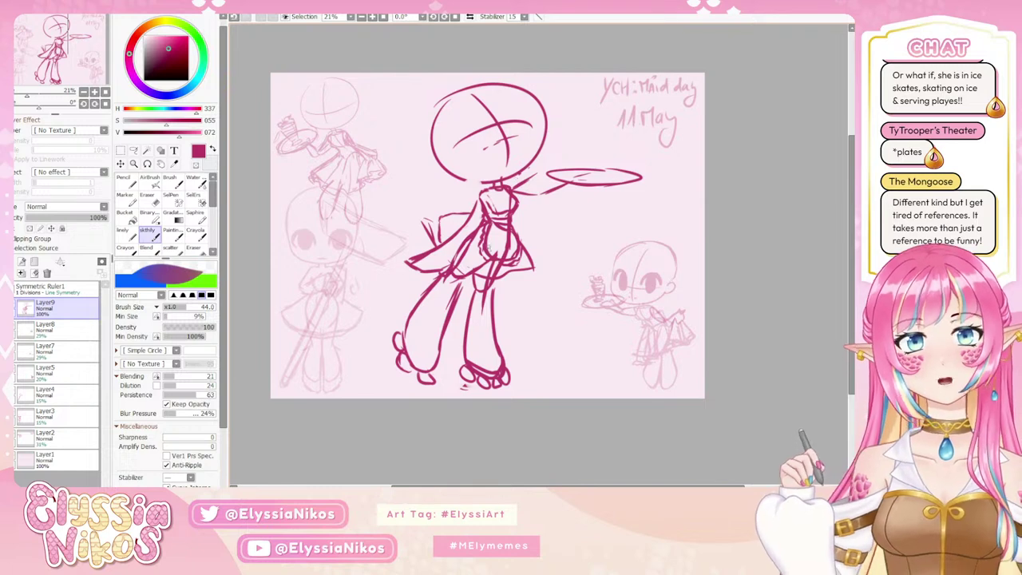
mouse_move(539, 218)
left_mouse_down()
mouse_move(559, 226)
mouse_move(555, 215)
left_mouse_up()
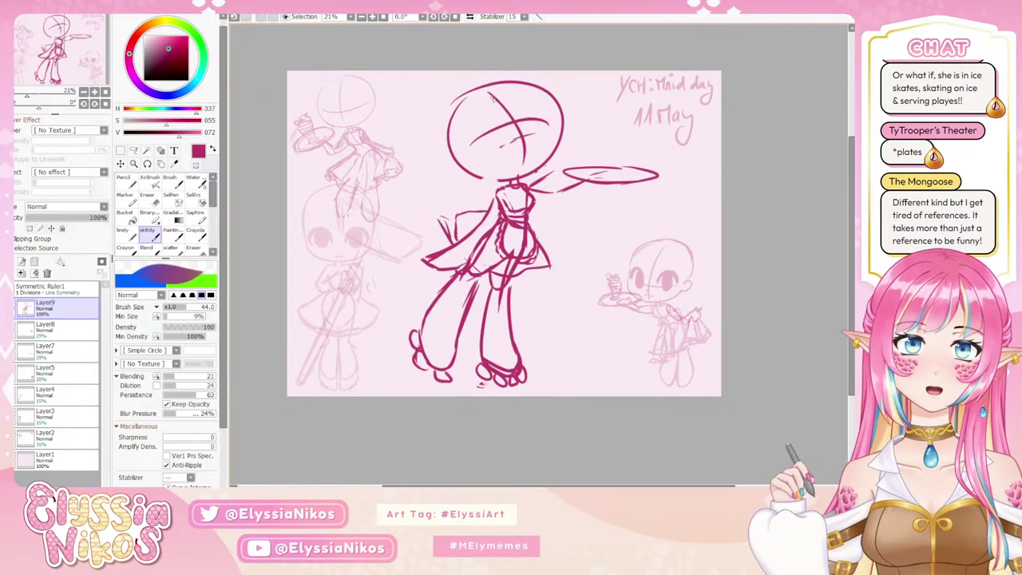
Erase the stray lines and pointed tip at the back of the outfit with a size 125 eraser, and redraw that edge shorter.
key("e")
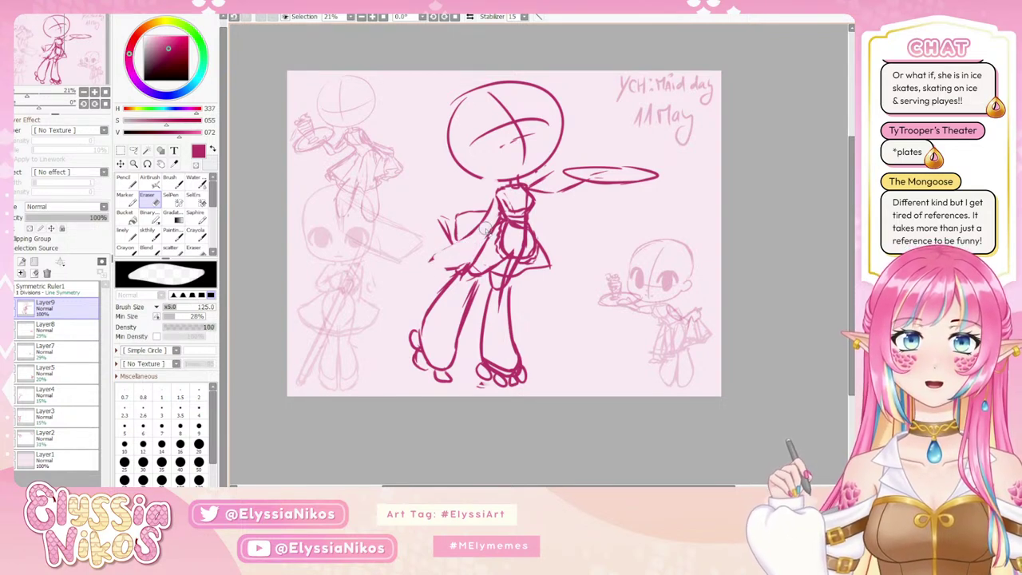
mouse_move(441, 213)
left_mouse_down()
mouse_move(447, 231)
mouse_move(429, 258)
mouse_move(463, 270)
left_mouse_up()
left_click(147, 238)
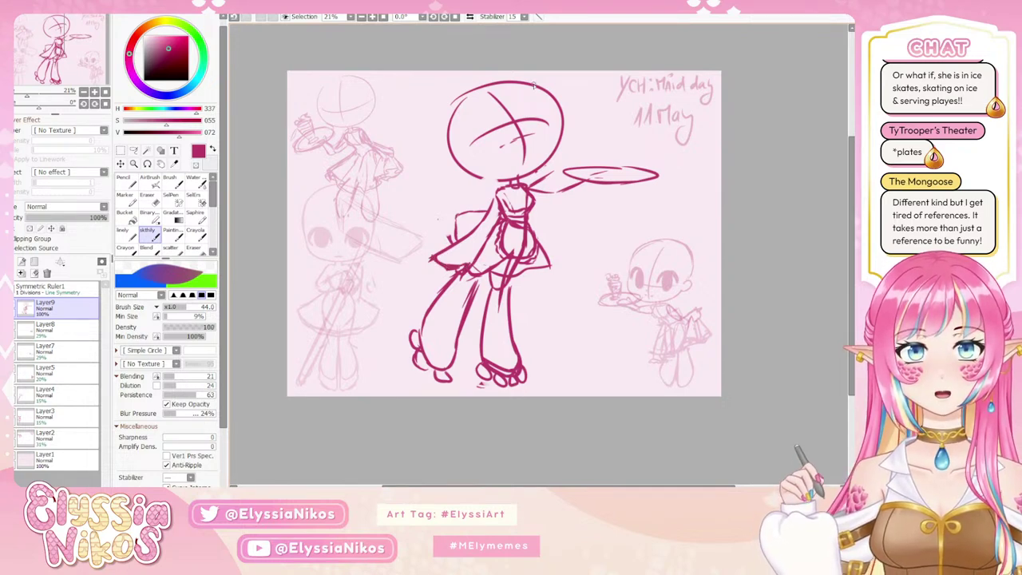
key("e")
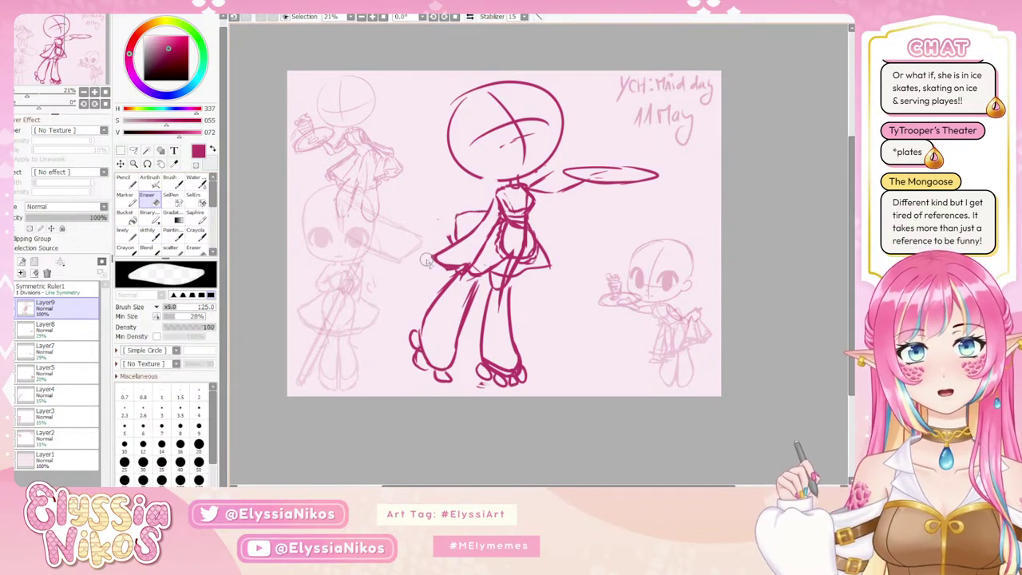
mouse_move(444, 276)
left_mouse_down("ctrl+alt")
mouse_move(434, 261)
mouse_move(471, 268)
mouse_move(462, 256)
mouse_move(474, 271)
left_mouse_up("ctrl+alt")
left_click(148, 231)
key("ctrl+z")
key("ctrl+y")
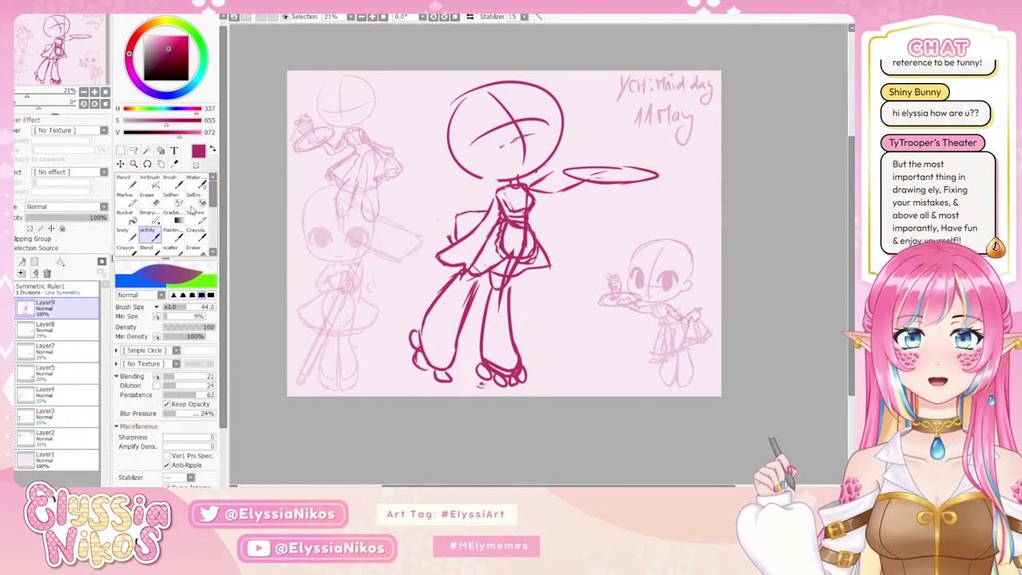
Lasso both legs with their skates, scale them down slightly and reposition them under the skirt.
left_click(149, 197)
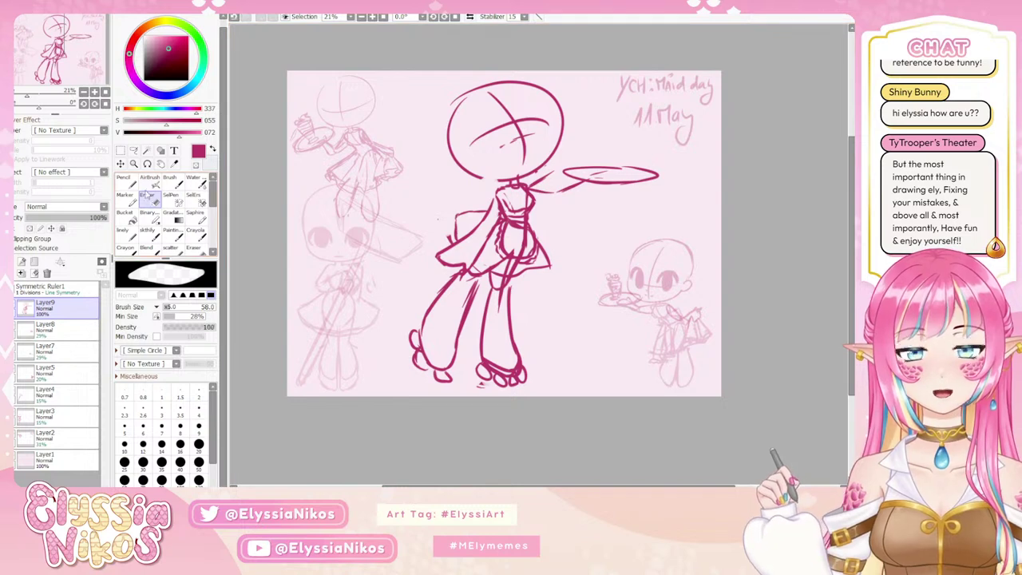
left_click(133, 151)
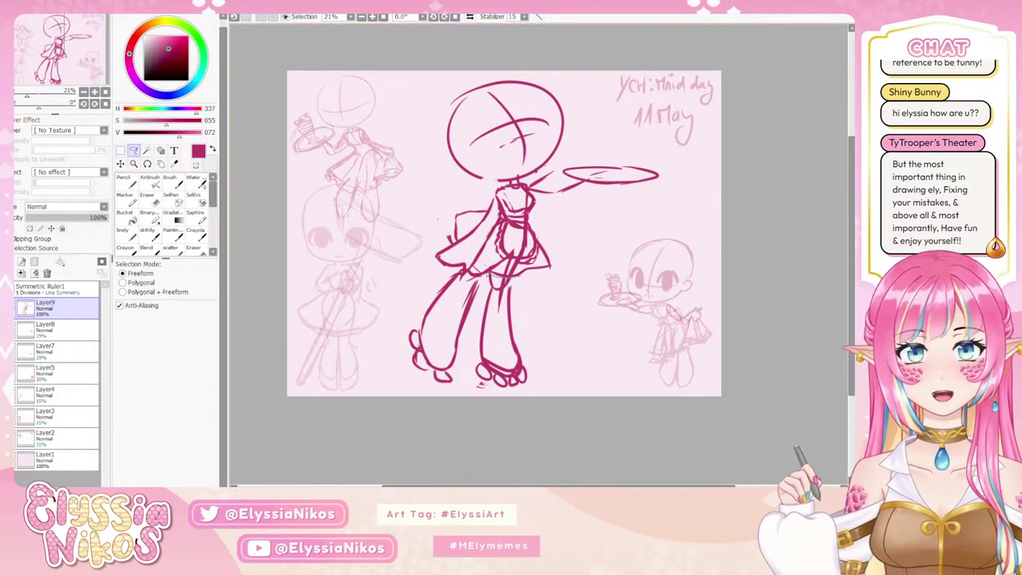
mouse_move(486, 270)
left_mouse_down()
mouse_move(444, 268)
mouse_move(583, 378)
mouse_move(591, 241)
left_mouse_up()
key("ctrl+t")
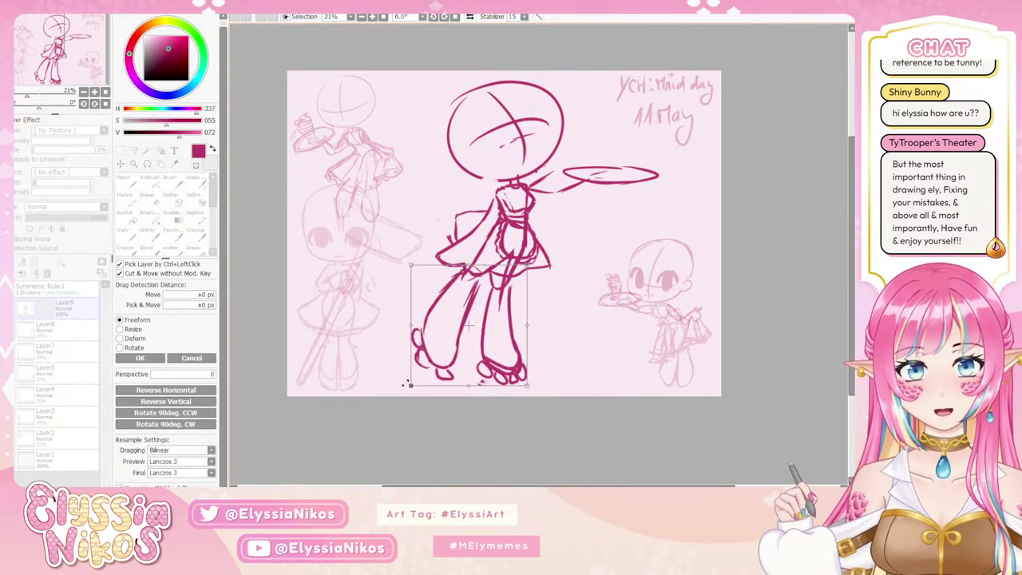
left_click_drag(408, 384, 424, 375)
left_click_drag(507, 314, 513, 314)
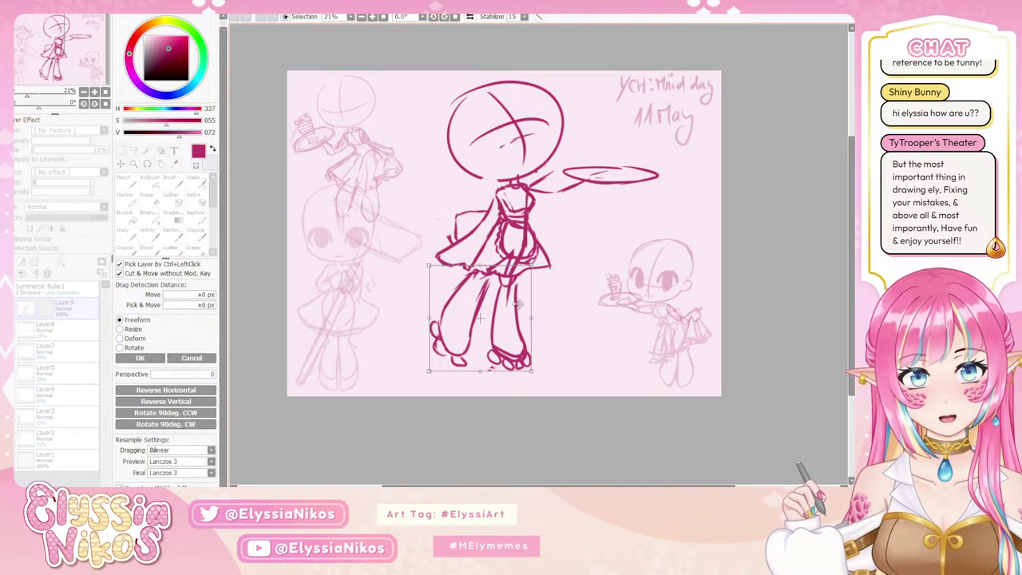
left_click(140, 358)
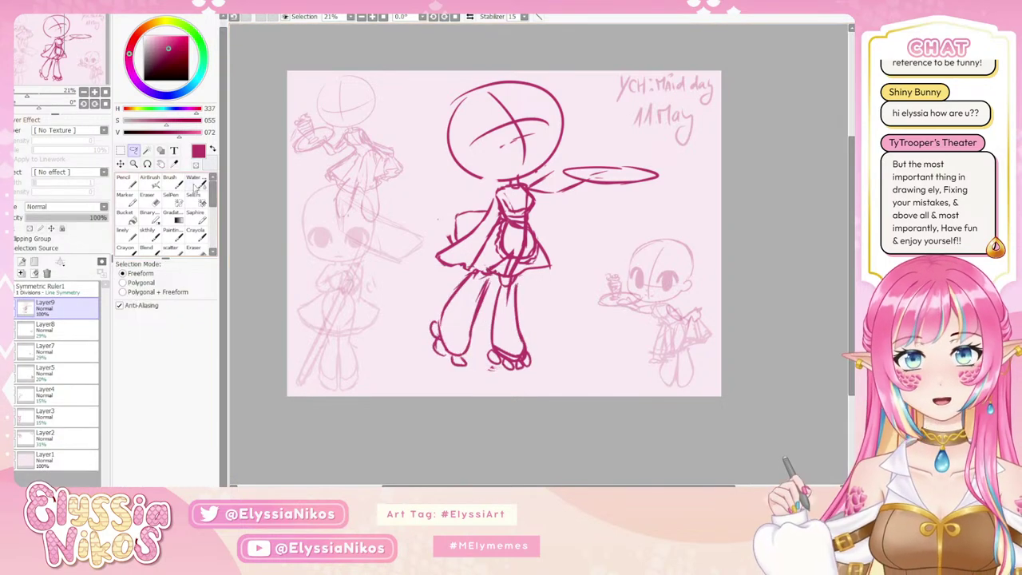
Redraw the outlines of the rear leg from the skirt hem down to the skate.
left_click(121, 163)
left_click(153, 236)
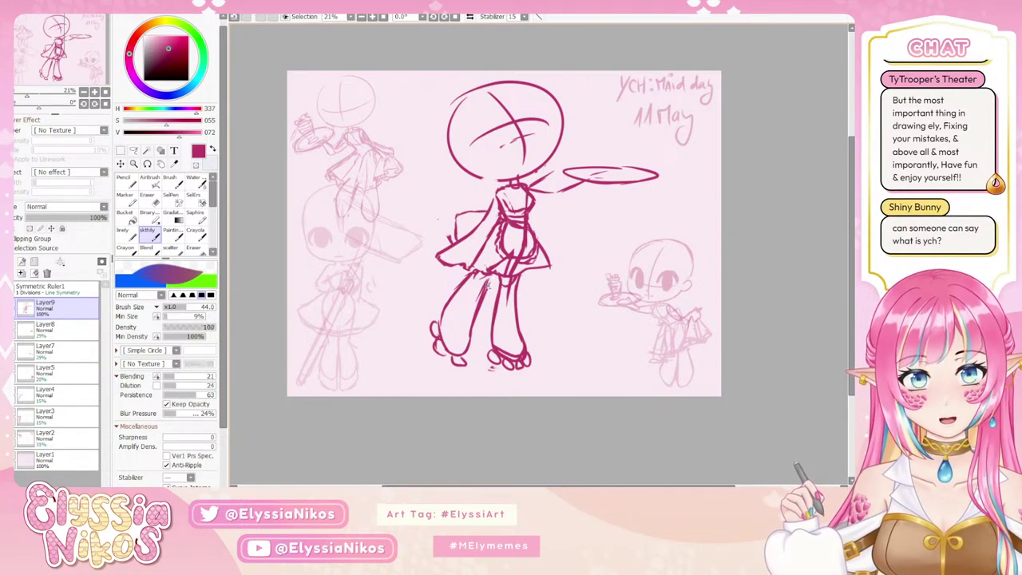
left_click_drag(495, 275, 472, 335)
key("ctrl+z")
left_click_drag(490, 278, 471, 342)
key("ctrl+z")
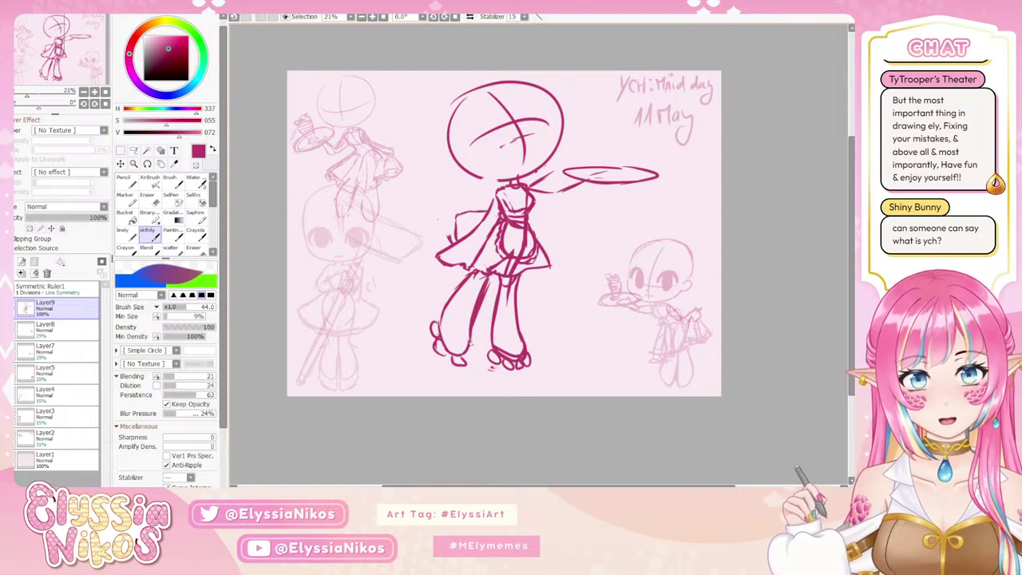
left_click_drag(466, 283, 444, 315)
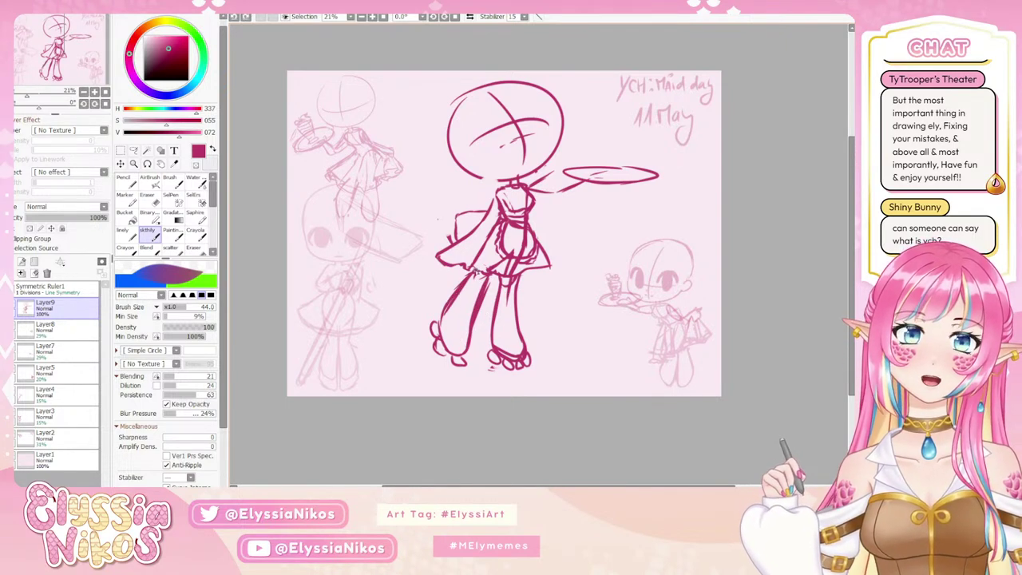
key("ctrl+z")
mouse_move(473, 273)
left_mouse_down()
mouse_move(440, 329)
mouse_move(448, 348)
mouse_move(475, 331)
mouse_move(465, 345)
left_mouse_up()
key("ctrl+z")
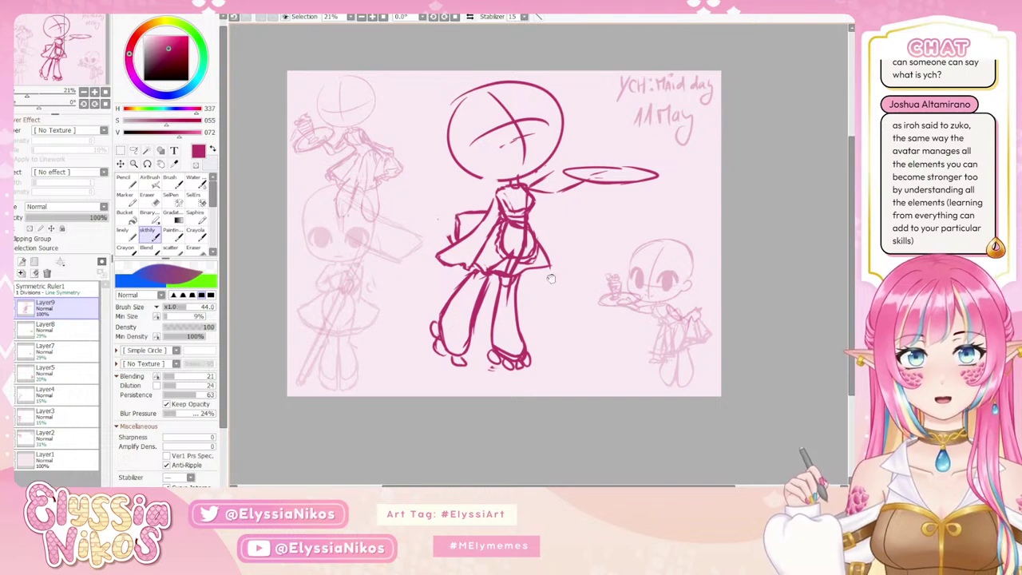
Erase the whole head and neck with a size 382 eraser, and clean the shoulder line with a size 58 eraser.
left_click_drag(551, 278, 535, 266)
left_click(147, 199)
left_click_drag(501, 96, 527, 96)
left_click_drag(427, 99, 531, 108)
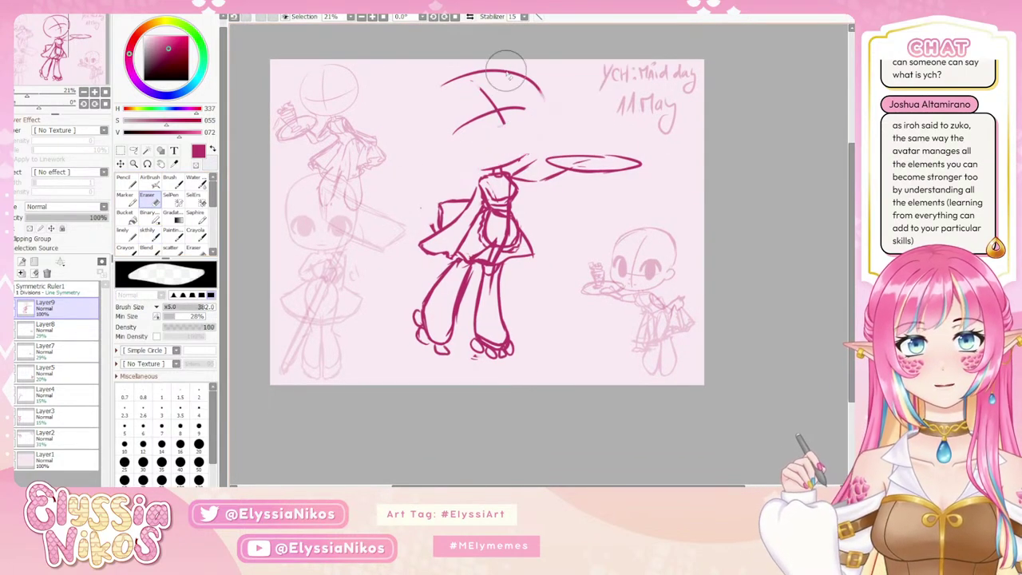
mouse_move(507, 63)
left_mouse_down()
mouse_move(551, 79)
mouse_move(541, 106)
mouse_move(556, 110)
mouse_move(497, 143)
left_mouse_up()
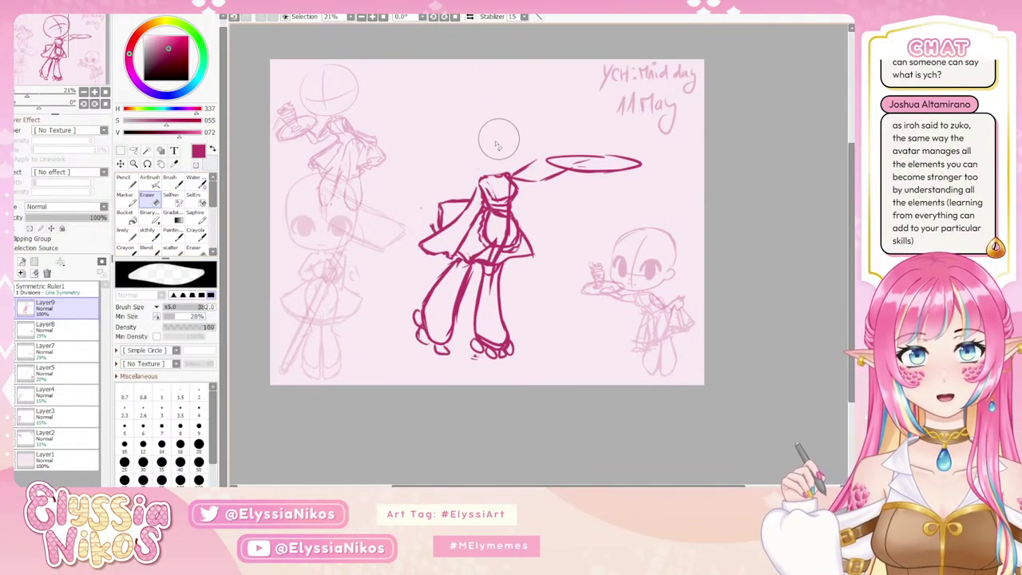
left_click_drag(527, 100, 484, 140)
mouse_move(484, 187)
left_mouse_down()
mouse_move(484, 200)
mouse_move(493, 169)
left_mouse_up()
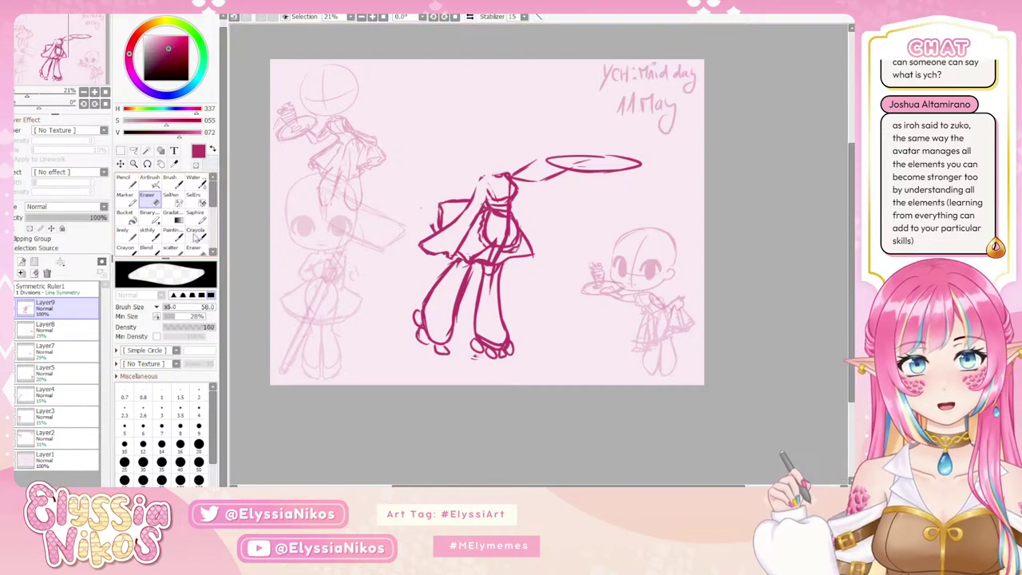
left_click(148, 233)
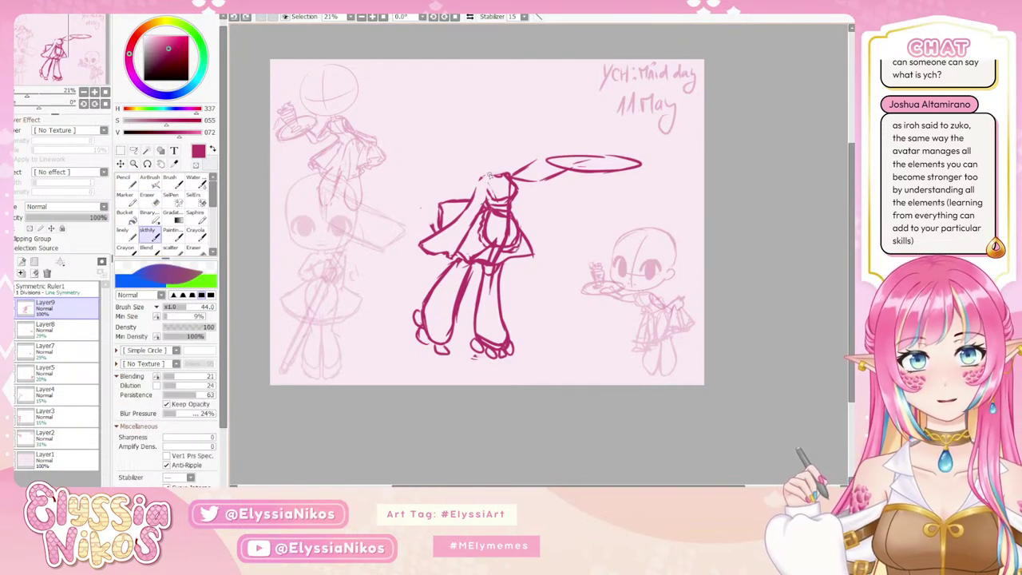
Redraw the rear shoulder and upper sleeve outline beside the maid's neck.
key("ctrl+z")
mouse_move(489, 178)
left_mouse_down()
mouse_move(494, 165)
mouse_move(504, 174)
mouse_move(467, 214)
left_mouse_up()
key("ctrl+z")
key("ctrl+z")
key("ctrl+z")
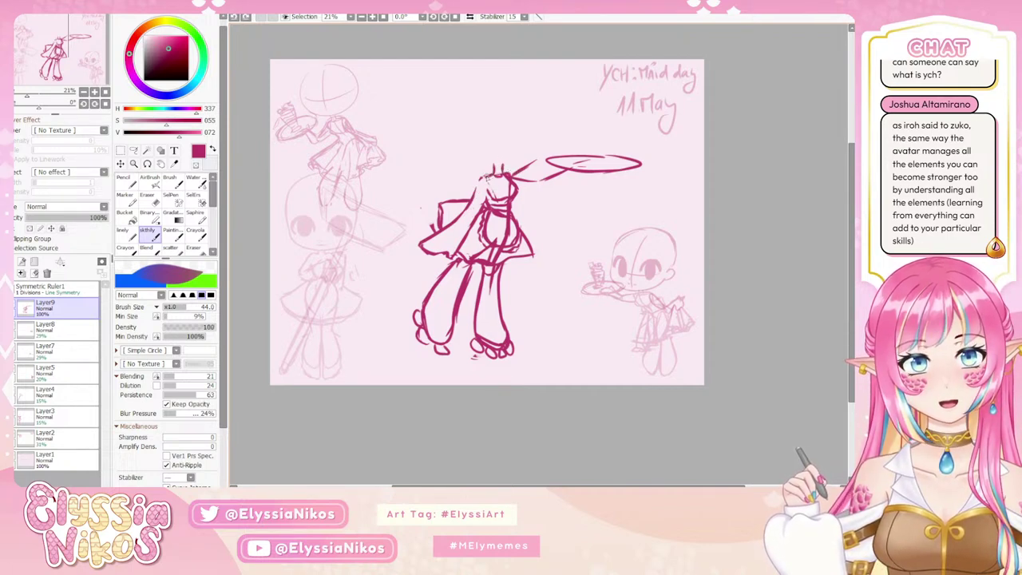
mouse_move(488, 177)
left_mouse_down()
mouse_move(471, 206)
mouse_move(477, 190)
mouse_move(516, 195)
mouse_move(504, 200)
left_mouse_up()
key("ctrl+z")
key("ctrl+z")
key("ctrl+y")
key("ctrl+z")
key("ctrl+z")
key("ctrl+z")
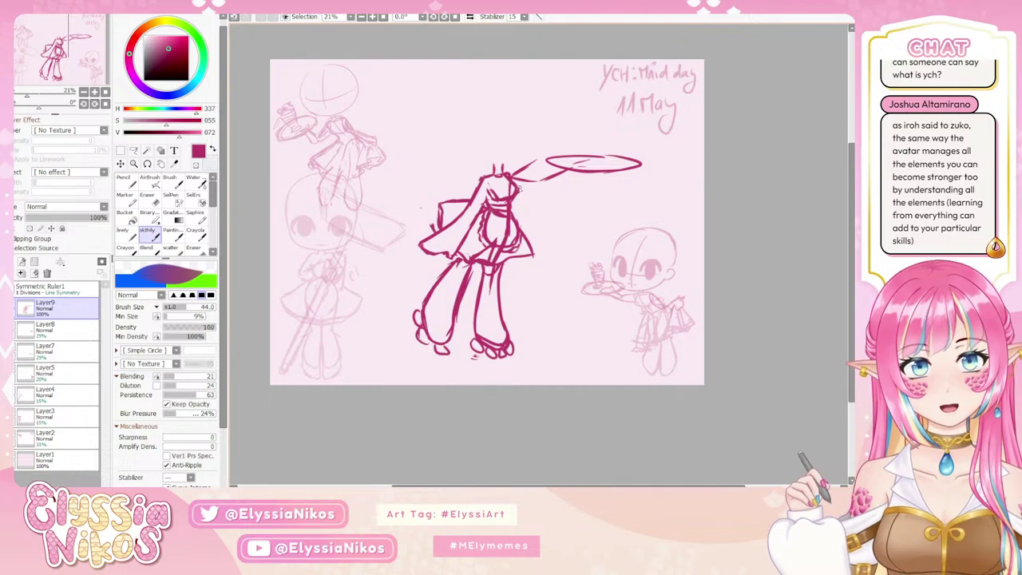
Refine the outline of the rear arm from the shoulder down to the elbow.
left_click(152, 199)
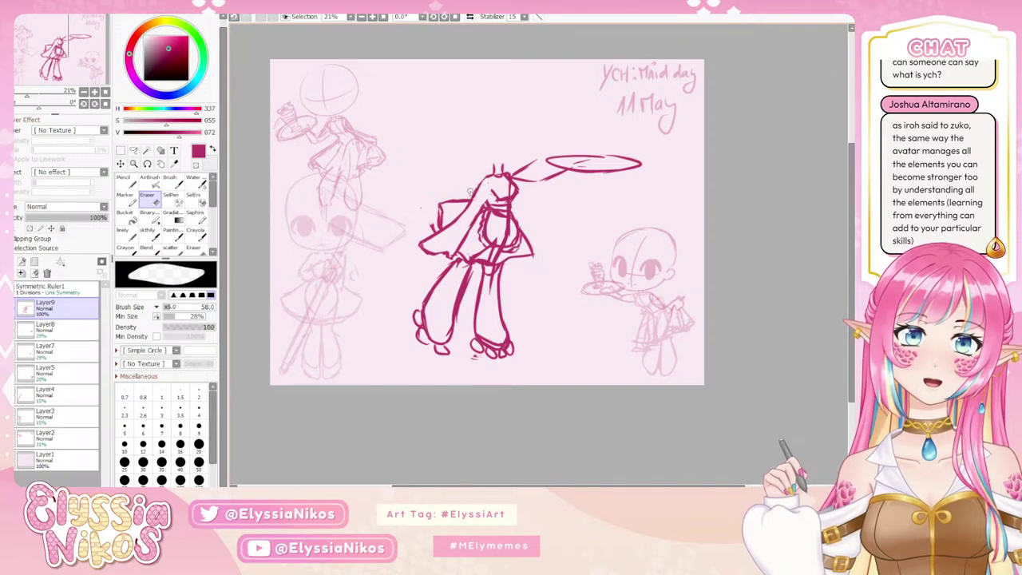
left_click(150, 232)
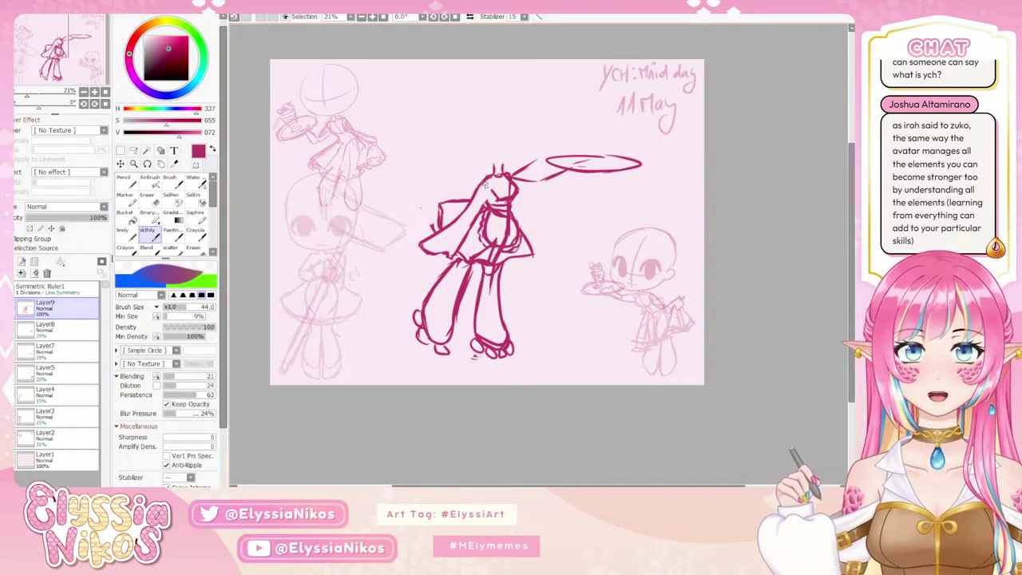
left_click_drag(484, 181, 480, 191)
left_click_drag(491, 241, 491, 243)
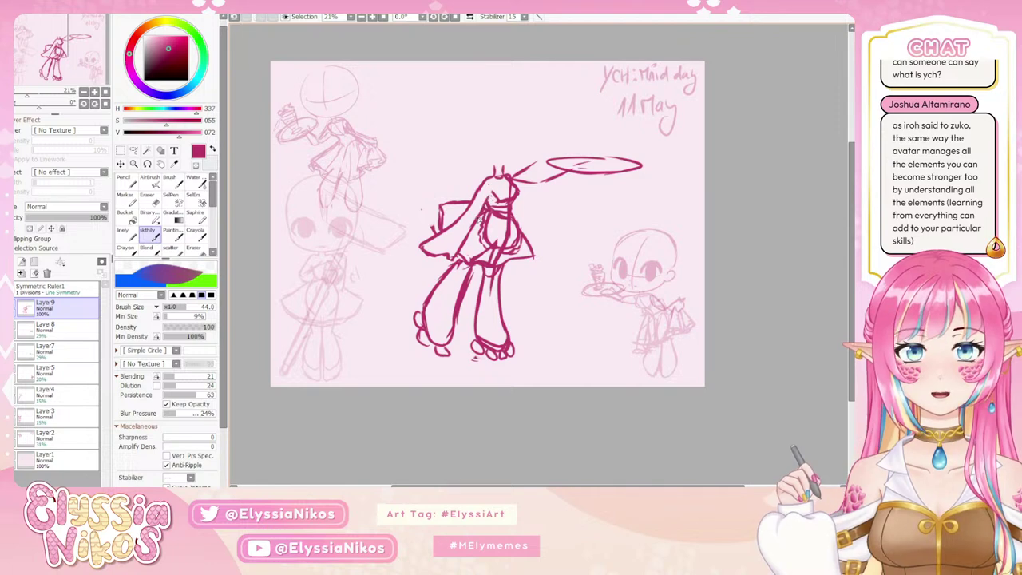
mouse_move(491, 196)
left_mouse_down()
mouse_move(465, 235)
mouse_move(470, 222)
left_mouse_up()
key("ctrl+z")
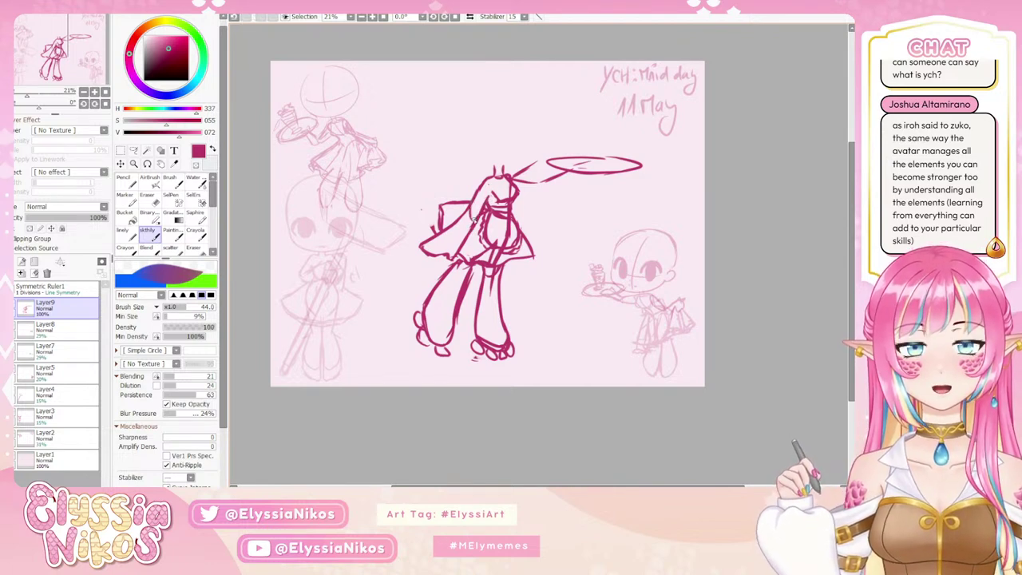
key("ctrl+z")
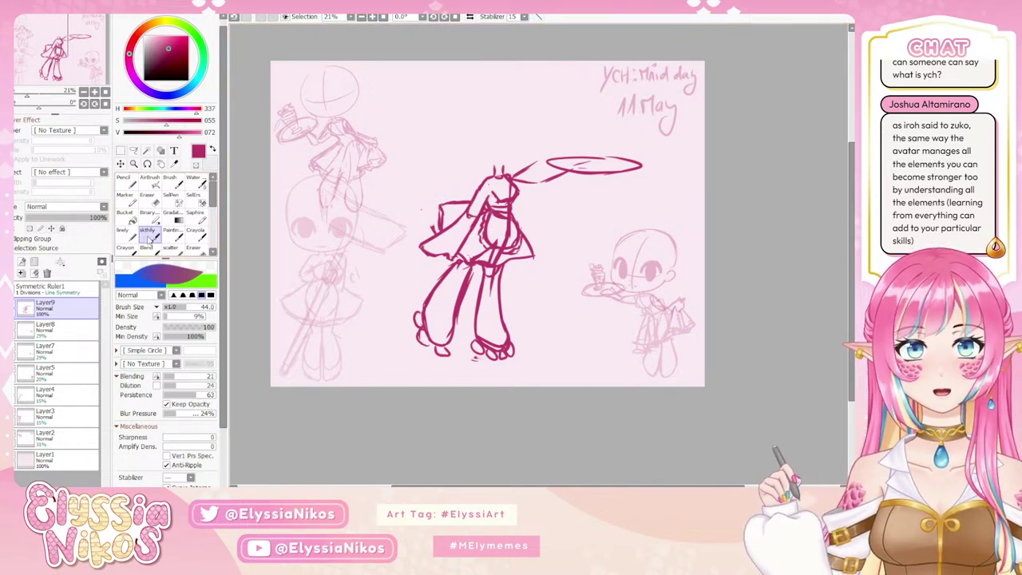
Clean up the lower part of the rear arm with a size 58 eraser, and try new strokes there.
left_click(149, 214)
left_click(148, 199)
left_click_drag(476, 218, 480, 206)
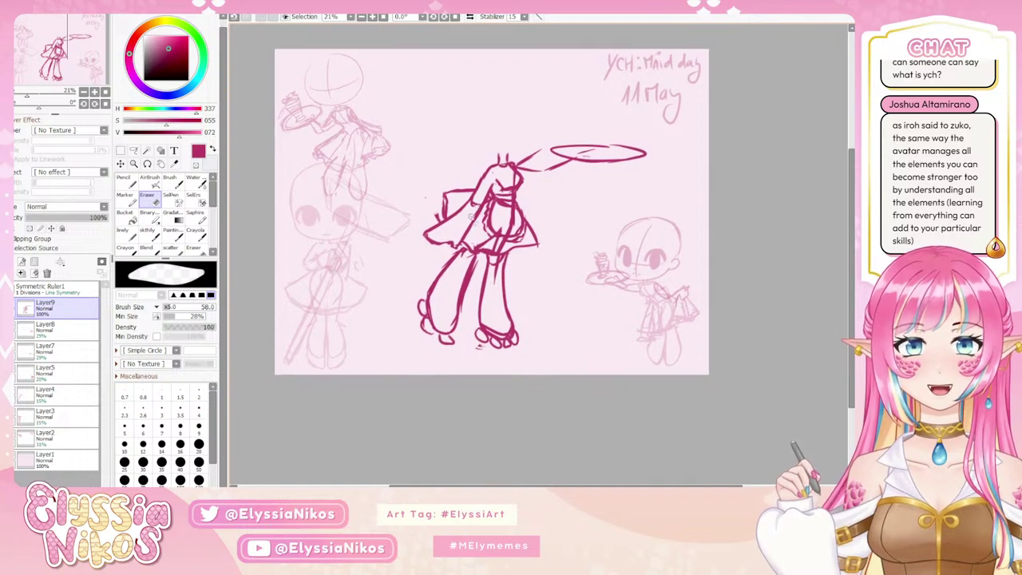
left_click(146, 231)
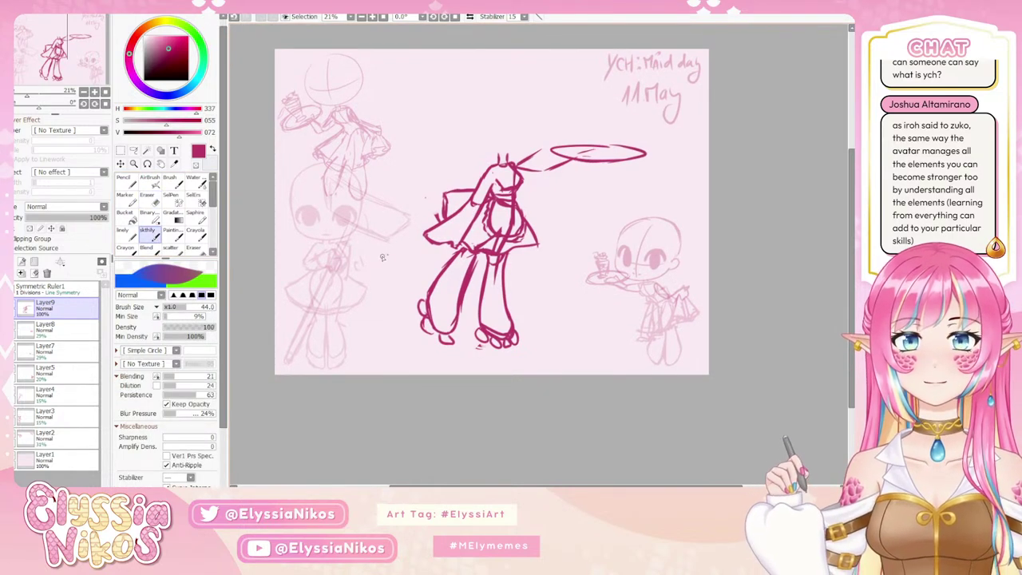
mouse_move(388, 255)
left_mouse_down()
mouse_move(361, 263)
mouse_move(379, 264)
left_mouse_up()
key("ctrl+z")
key("ctrl+z")
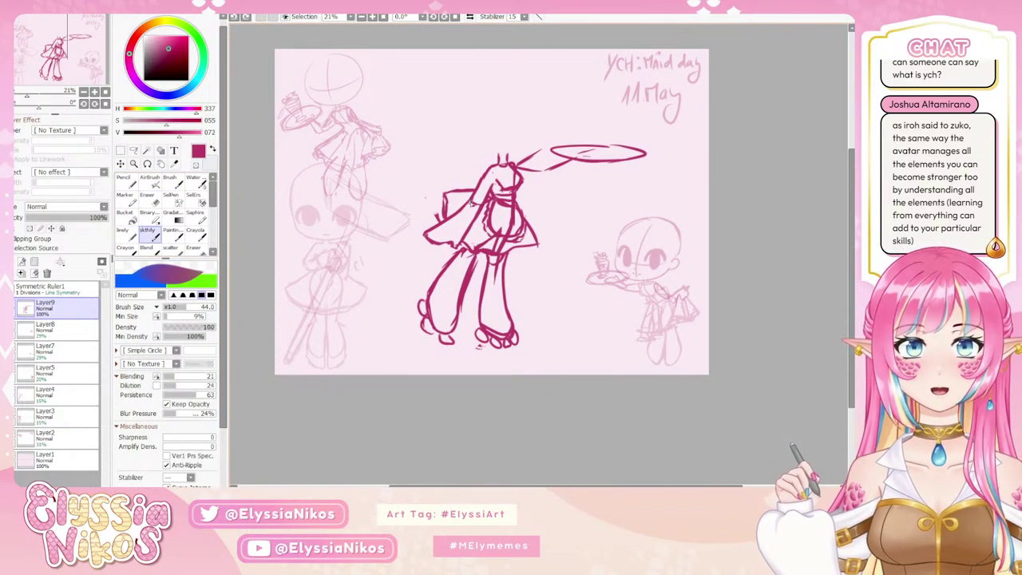
mouse_move(473, 204)
left_mouse_down()
mouse_move(436, 230)
mouse_move(463, 209)
left_mouse_up()
key("ctrl+z")
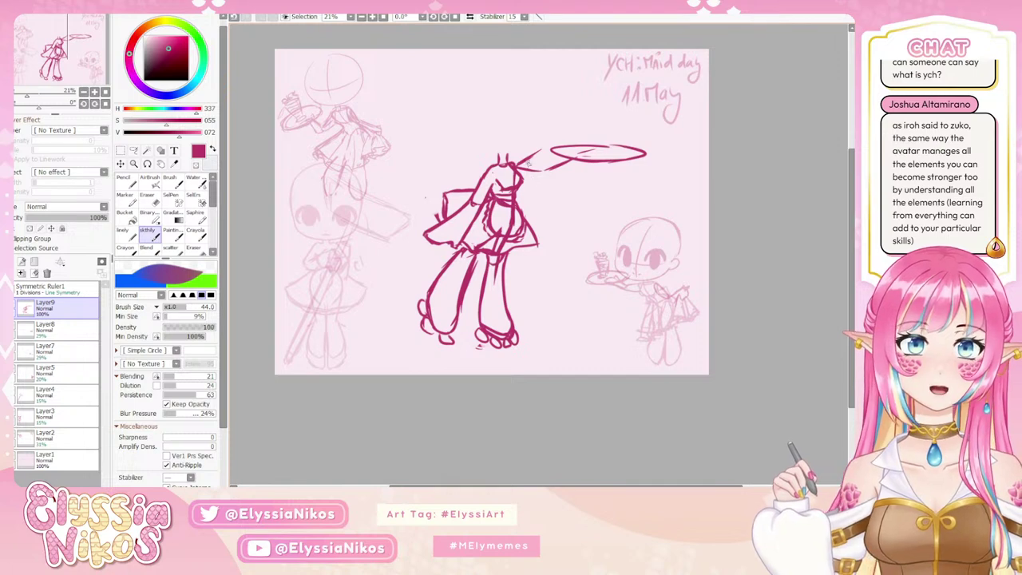
Erase the front bodice lines with a size 58 eraser, and redraw a rounded chest outline.
left_click(148, 198)
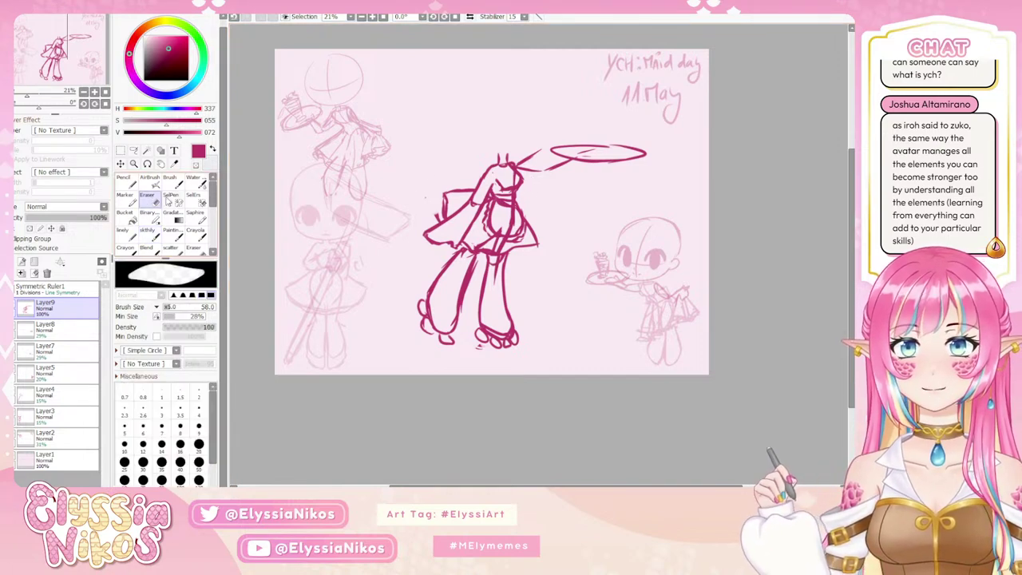
mouse_move(508, 173)
left_mouse_down()
mouse_move(518, 173)
mouse_move(516, 183)
mouse_move(519, 170)
mouse_move(497, 185)
mouse_move(498, 165)
left_mouse_up()
left_click(150, 236)
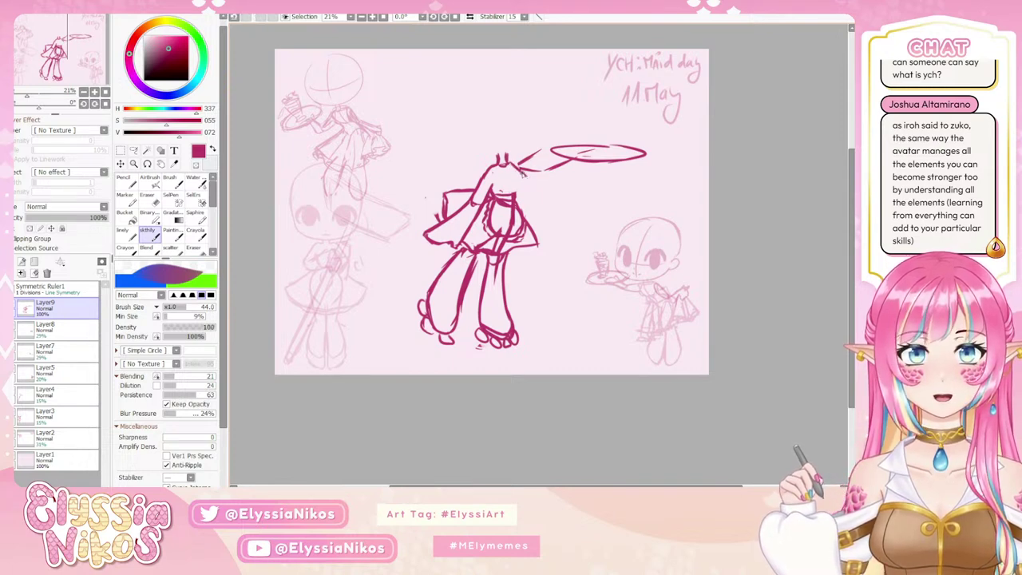
key("ctrl+y")
key("ctrl+z")
key("ctrl+y")
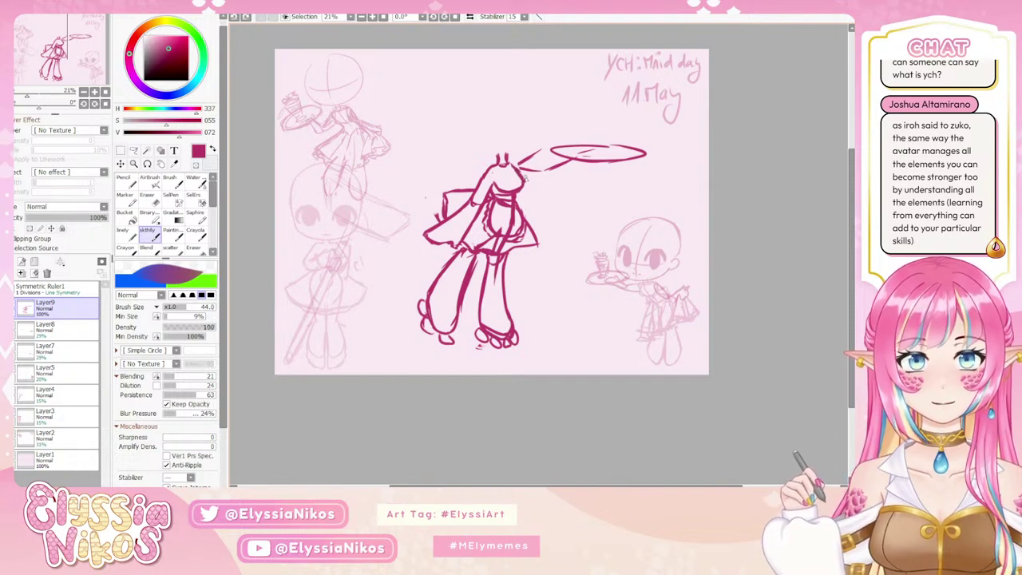
Clean the chest with a size 89 eraser, and redraw the raised arm reaching to a hand under the tray.
left_click(156, 203)
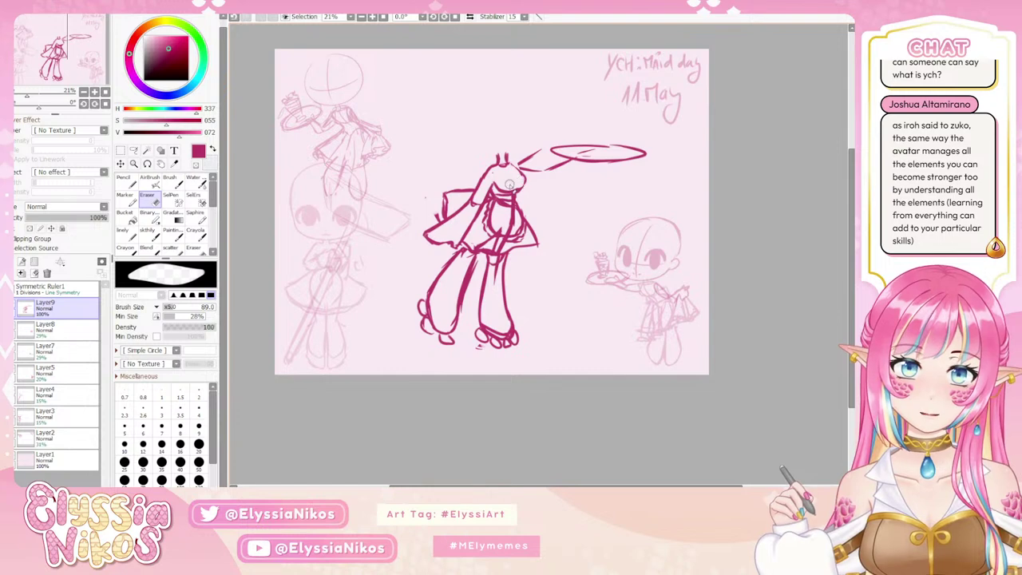
left_click(149, 232)
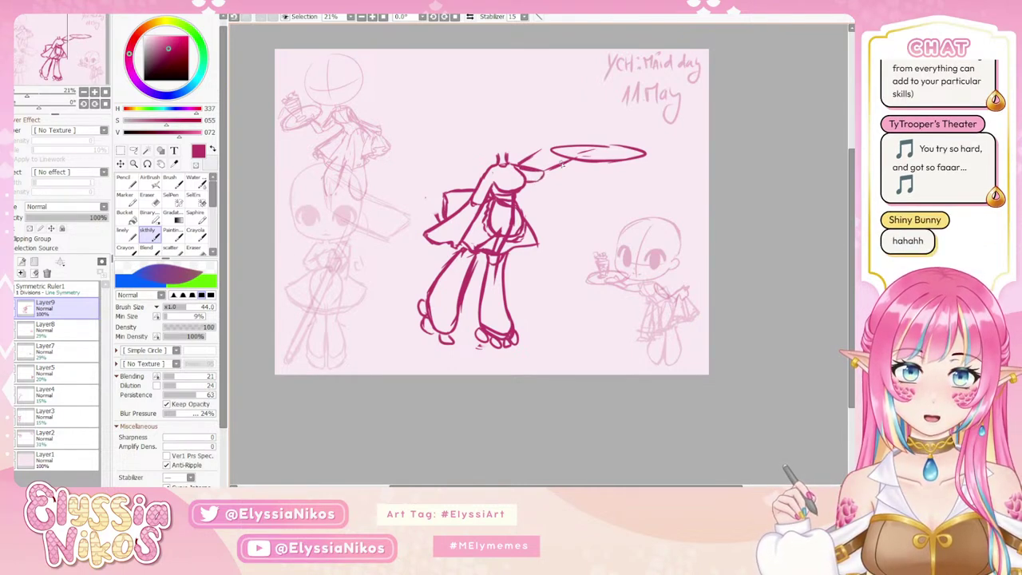
mouse_move(543, 180)
left_mouse_down()
mouse_move(572, 166)
mouse_move(563, 154)
mouse_move(574, 171)
mouse_move(607, 150)
left_mouse_up()
key("ctrl+z")
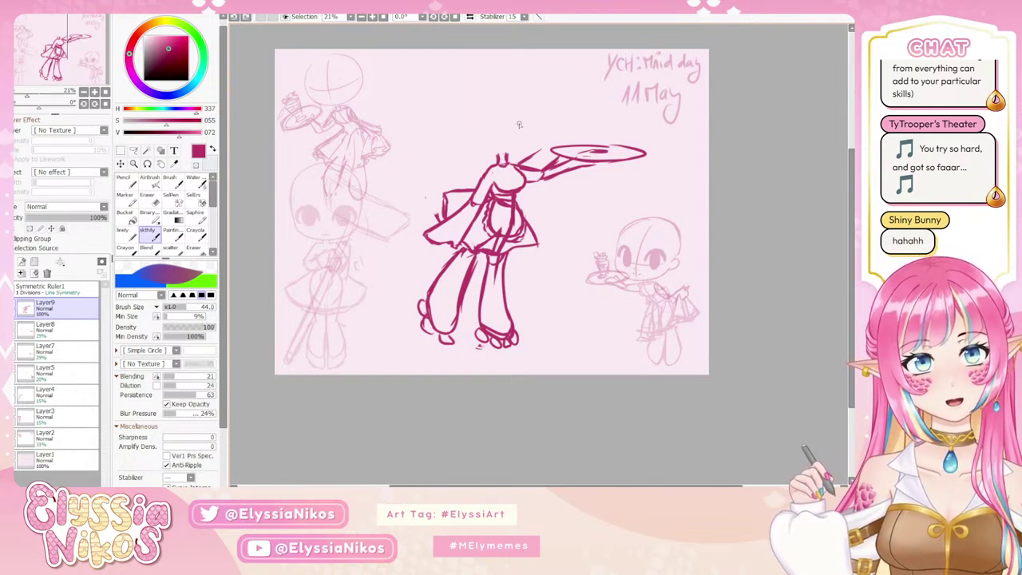
Draw a large round head outline above the neck, with both cheek sides curving up to an open top.
mouse_move(457, 82)
left_mouse_down()
mouse_move(444, 141)
mouse_move(517, 67)
mouse_move(452, 138)
mouse_move(562, 112)
left_mouse_up()
key("ctrl+z")
key("ctrl+z")
left_click_drag(478, 65, 556, 78)
key("ctrl+z")
mouse_move(479, 66)
left_mouse_down()
mouse_move(562, 112)
mouse_move(444, 92)
mouse_move(560, 112)
left_mouse_up()
key("ctrl+z")
key("ctrl+z")
left_click_drag(471, 64, 562, 120)
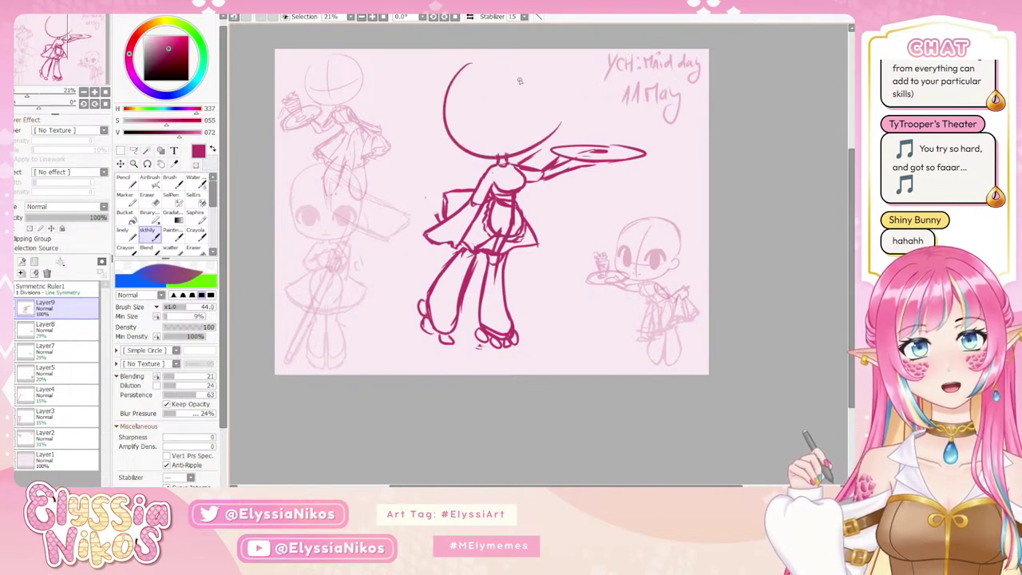
mouse_move(493, 56)
left_mouse_down()
mouse_move(565, 102)
mouse_move(543, 70)
mouse_move(550, 144)
left_mouse_up()
key("ctrl+z")
key("ctrl+z")
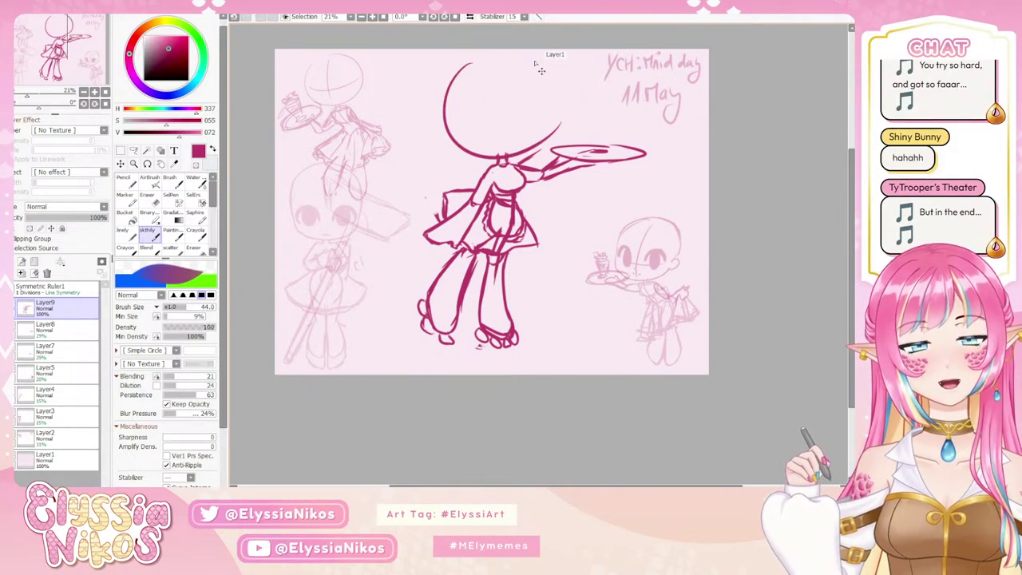
left_click_drag(527, 52, 545, 140)
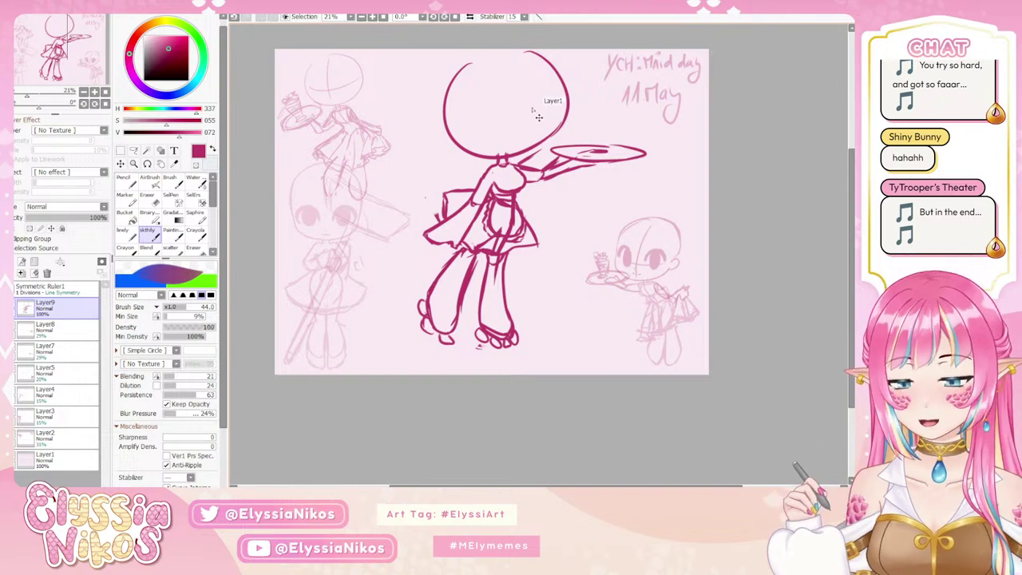
Scale the whole roller-skating maid sketch down slightly and reposition it lower on the canvas.
key("ctrl+t")
left_click_drag(648, 49, 634, 69)
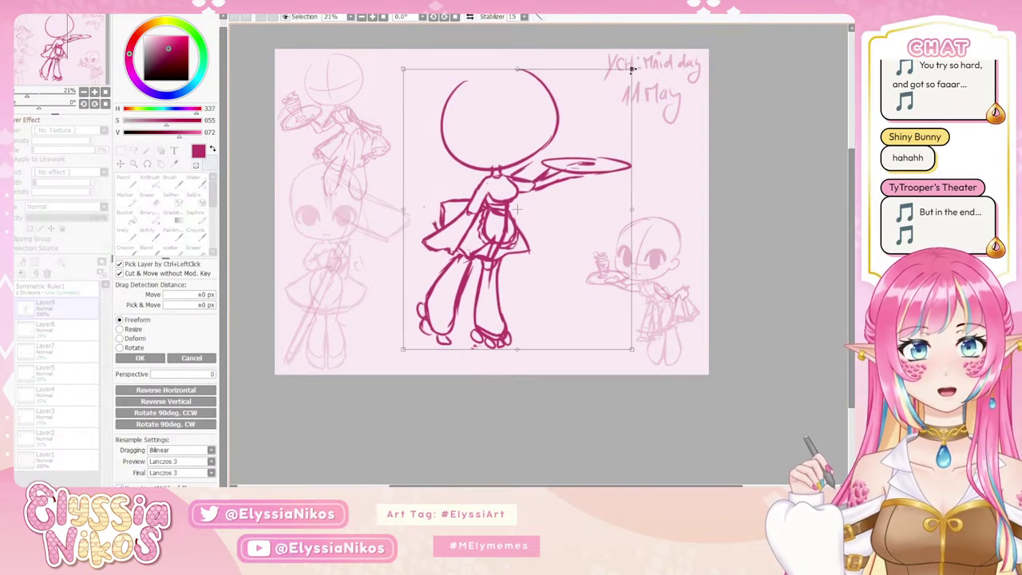
left_click_drag(523, 179, 527, 191)
left_click(158, 360)
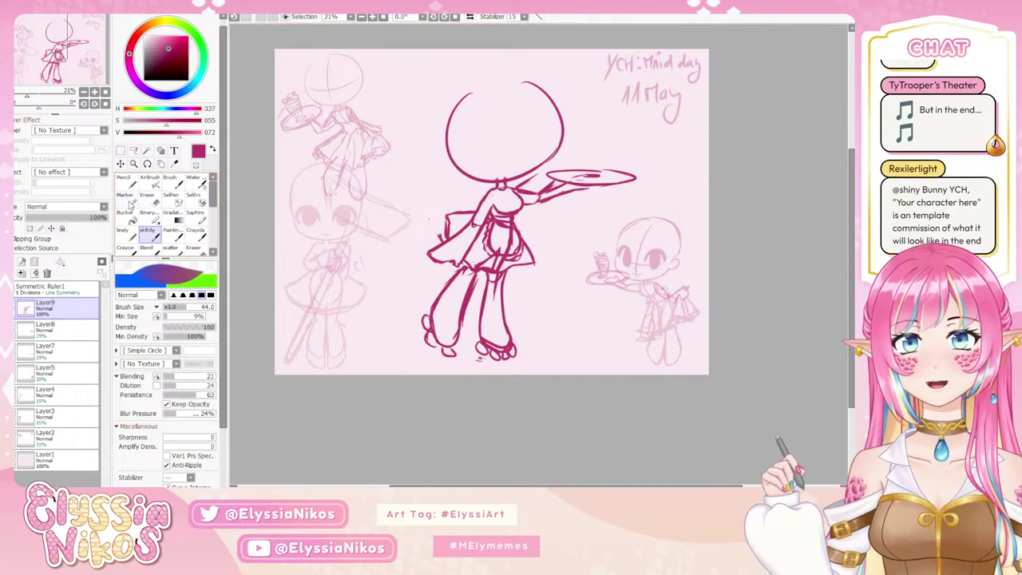
Erase the tray-side curve of the head with a size 223 eraser, and redraw that side of the face.
key("e")
left_click_drag(505, 157, 510, 68)
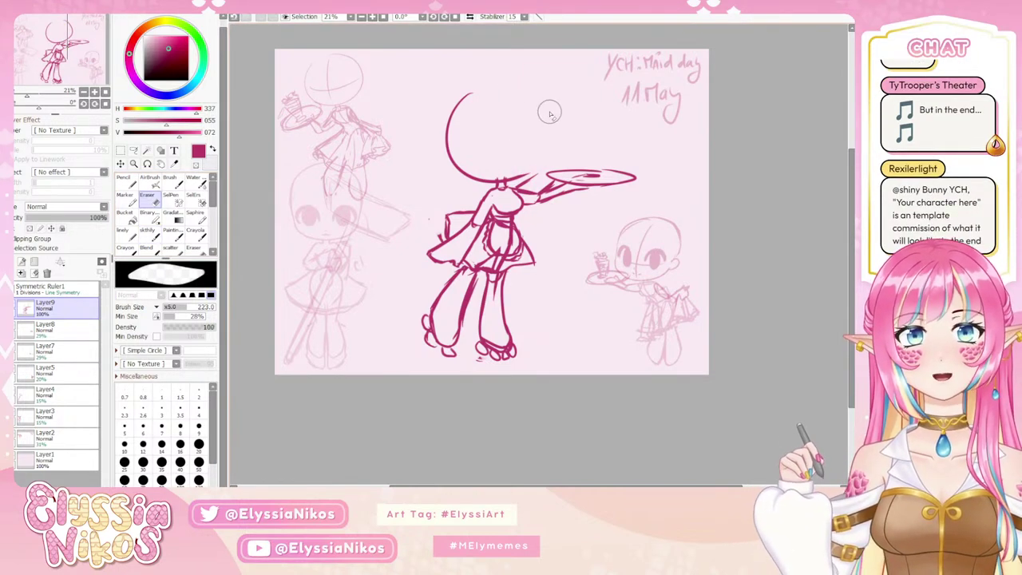
left_click(147, 231)
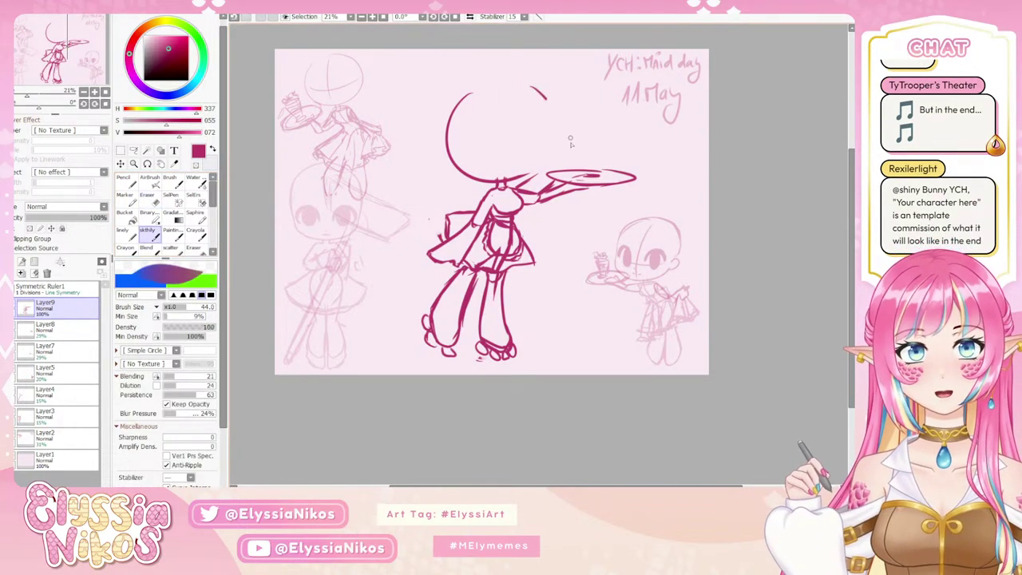
left_click_drag(533, 81, 515, 180)
key("ctrl+z")
left_click_drag(534, 78, 517, 179)
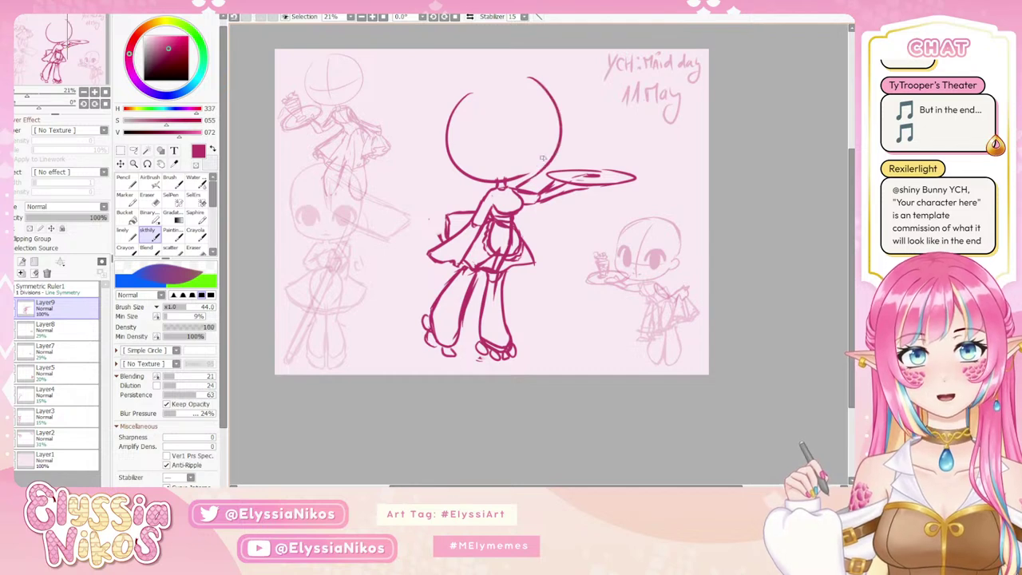
key("ctrl+z")
mouse_move(533, 65)
left_mouse_down()
mouse_move(517, 179)
mouse_move(578, 113)
mouse_move(515, 169)
mouse_move(534, 183)
mouse_move(515, 182)
mouse_move(550, 160)
left_mouse_up()
key("ctrl+z")
key("ctrl+z")
key("ctrl+z")
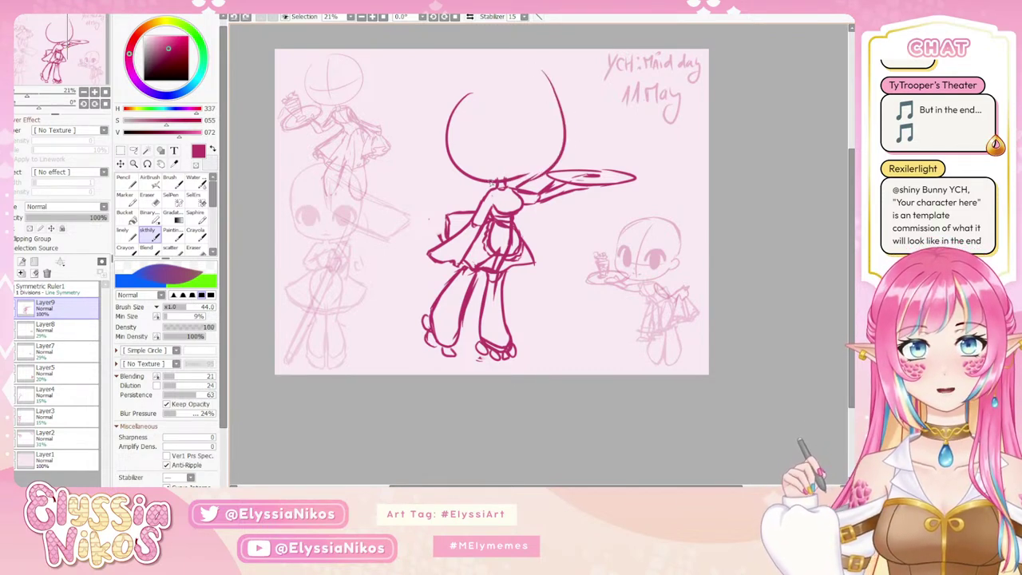
Try a fuller cheek line and curved face guidelines inside the head.
mouse_move(492, 182)
left_mouse_down()
mouse_move(559, 160)
mouse_move(524, 173)
mouse_move(557, 112)
left_mouse_up()
key("ctrl+z")
mouse_move(569, 150)
left_mouse_down()
mouse_move(546, 79)
mouse_move(523, 173)
left_mouse_up()
key("ctrl+z")
left_click_drag(517, 94, 528, 175)
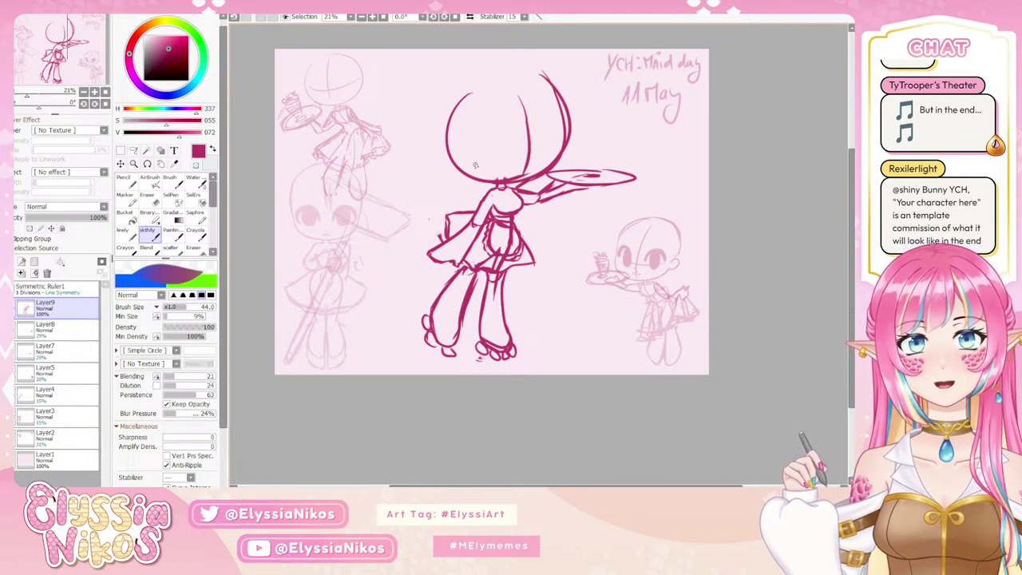
left_click_drag(476, 145, 552, 131)
key("ctrl+z")
key("ctrl+z")
key("ctrl+z")
key("ctrl+z")
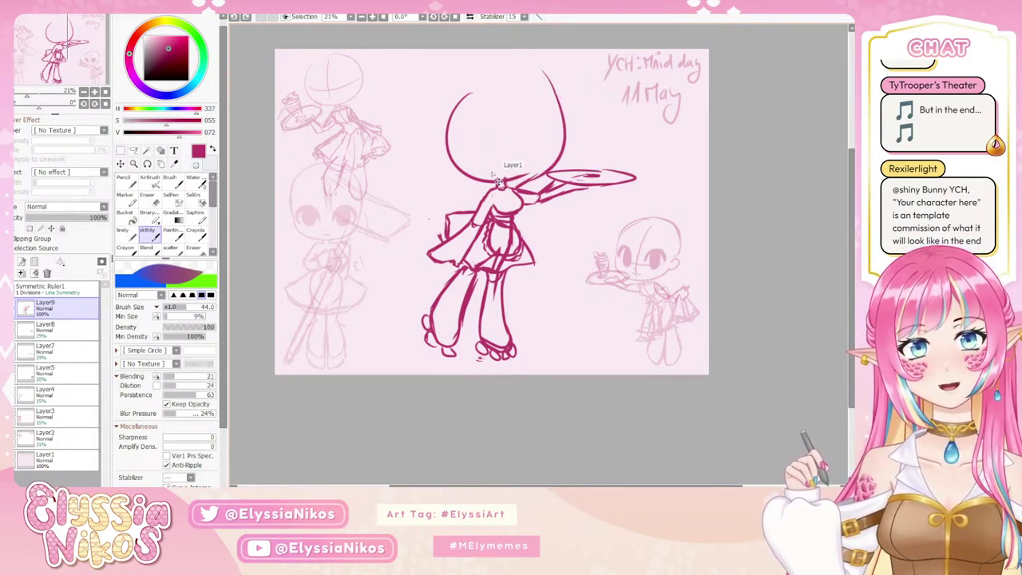
Erase the whole head outline with a size 147 eraser, and add a new layer above the body sketch.
left_click(148, 199)
mouse_move(458, 78)
left_mouse_down()
mouse_move(538, 74)
mouse_move(595, 110)
left_mouse_up()
left_click_drag(490, 171, 476, 178)
mouse_move(545, 166)
left_mouse_down()
mouse_move(529, 176)
mouse_move(541, 169)
left_mouse_up()
left_click(21, 273)
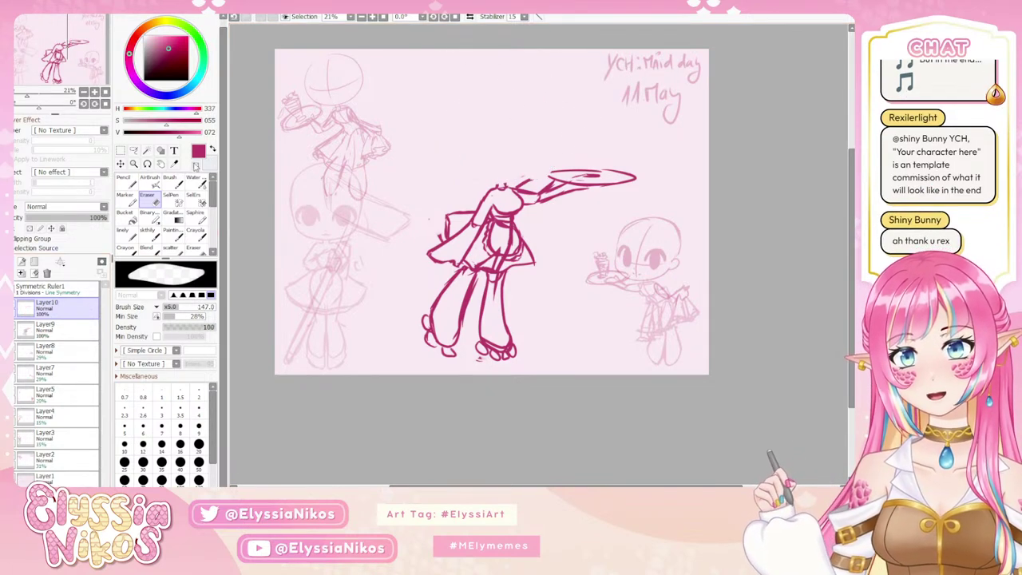
Redraw the front and lower curve of the maid's head above the neck on the new layer with the size 50 sketch brush.
left_click(146, 232)
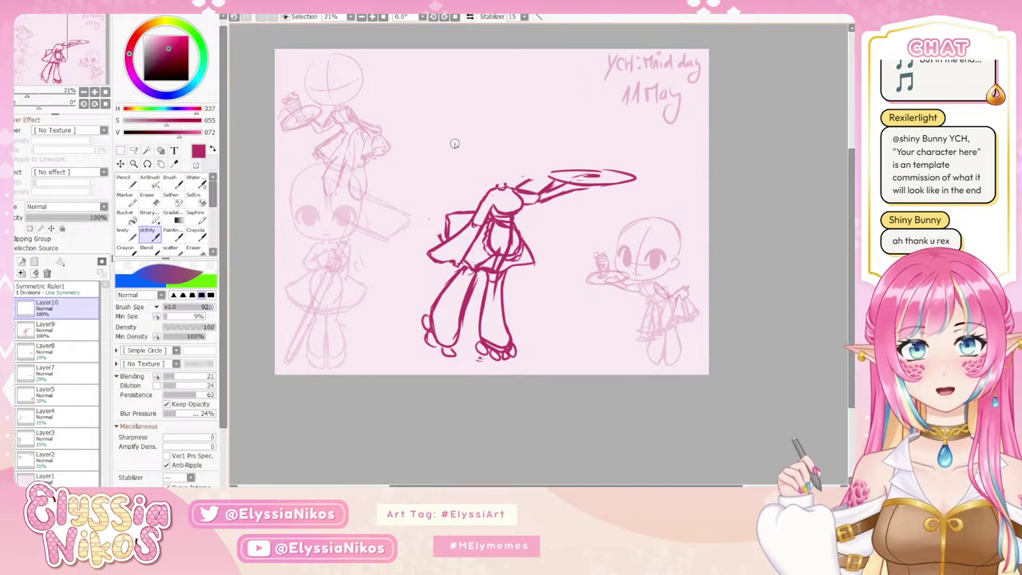
mouse_move(447, 98)
left_mouse_down()
mouse_move(452, 182)
mouse_move(520, 111)
mouse_move(460, 172)
mouse_move(545, 117)
mouse_move(437, 107)
mouse_move(552, 139)
left_mouse_up()
key("ctrl+z")
key("ctrl+z")
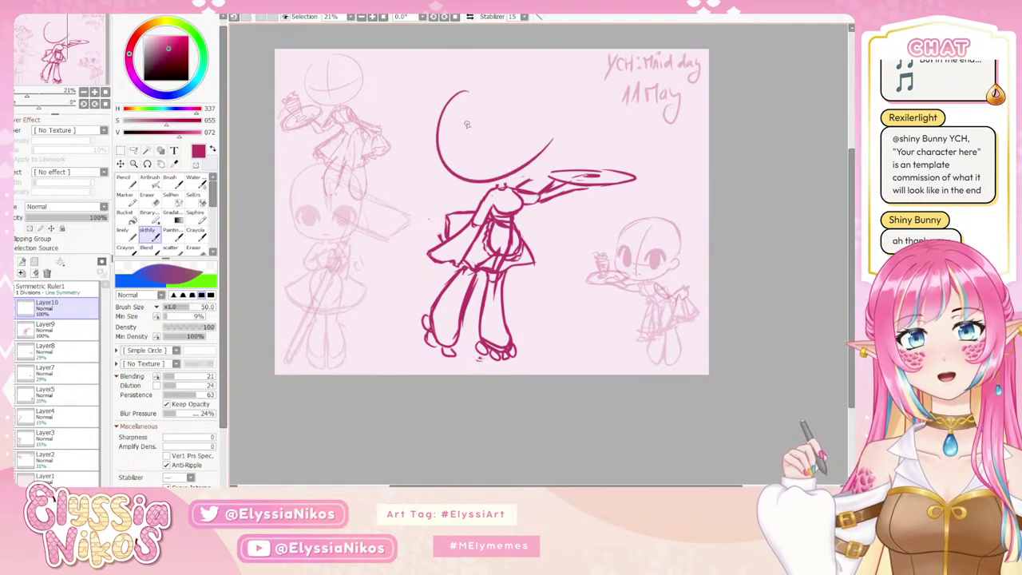
key("ctrl+z")
mouse_move(462, 80)
left_mouse_down()
mouse_move(437, 107)
mouse_move(546, 120)
left_mouse_up()
key("ctrl+z")
left_click_drag(467, 68, 554, 128)
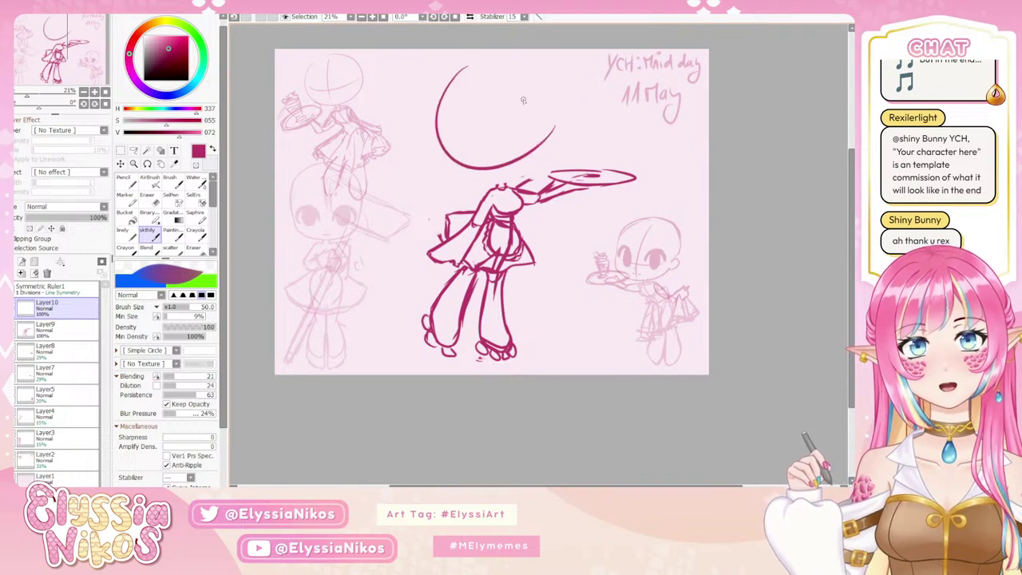
key("ctrl+z")
left_click_drag(463, 86, 446, 96)
mouse_move(432, 122)
left_mouse_down()
mouse_move(447, 164)
mouse_move(561, 137)
left_mouse_up()
key("ctrl+z")
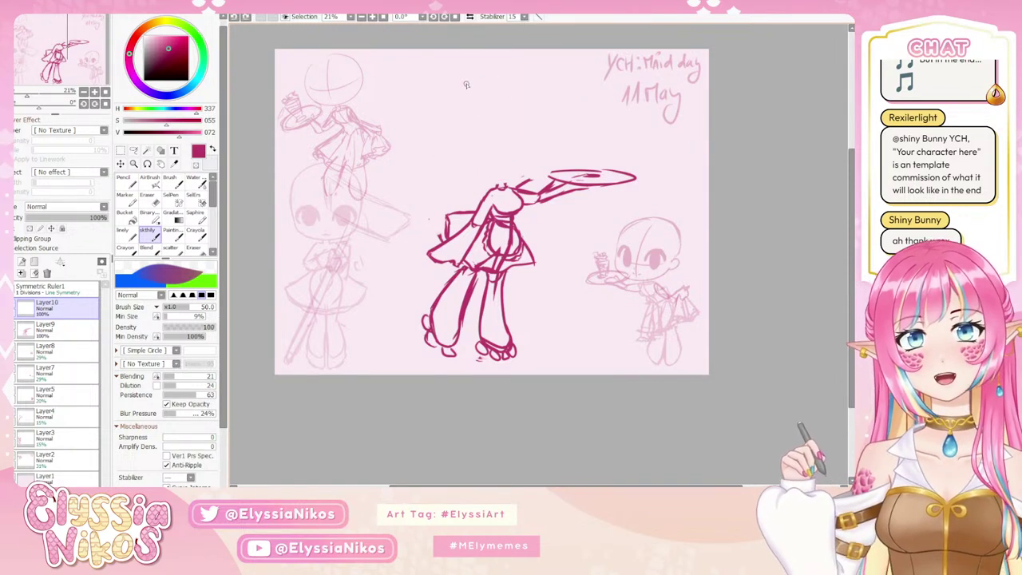
left_click_drag(463, 81, 538, 158)
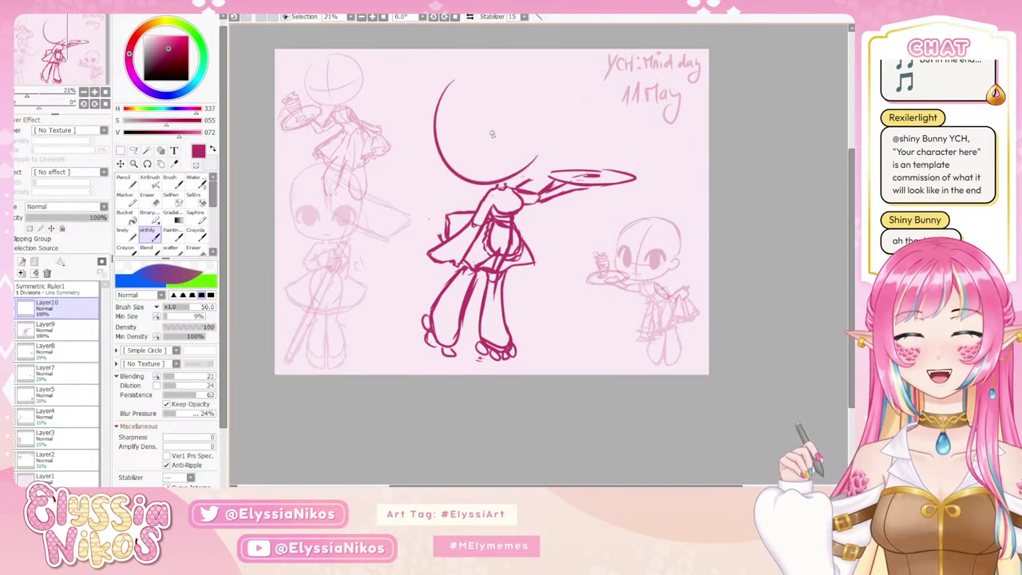
Draw a vertical centre guideline and a curved horizontal eye guideline inside the head.
left_click_drag(482, 87, 484, 174)
key("ctrl+z")
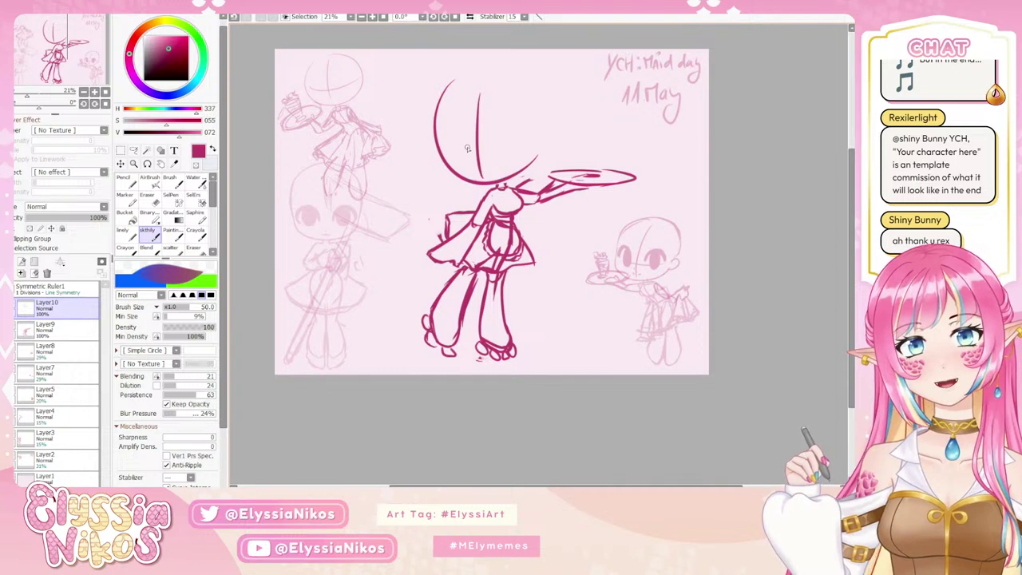
mouse_move(445, 140)
left_mouse_down()
mouse_move(477, 152)
mouse_move(519, 142)
left_mouse_up()
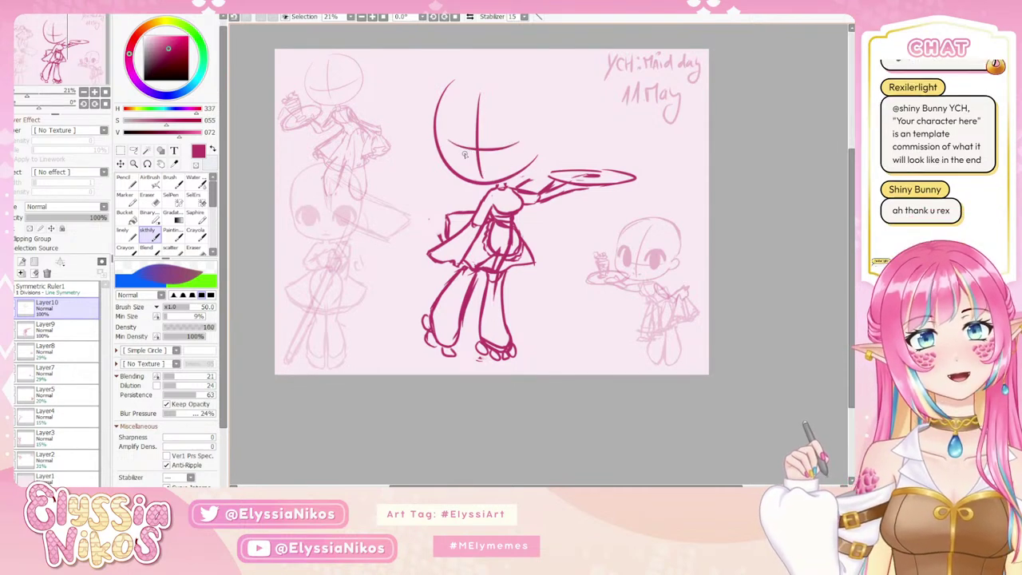
key("ctrl+z")
left_click_drag(446, 140, 529, 146)
key("ctrl+z")
left_click_drag(445, 142, 518, 148)
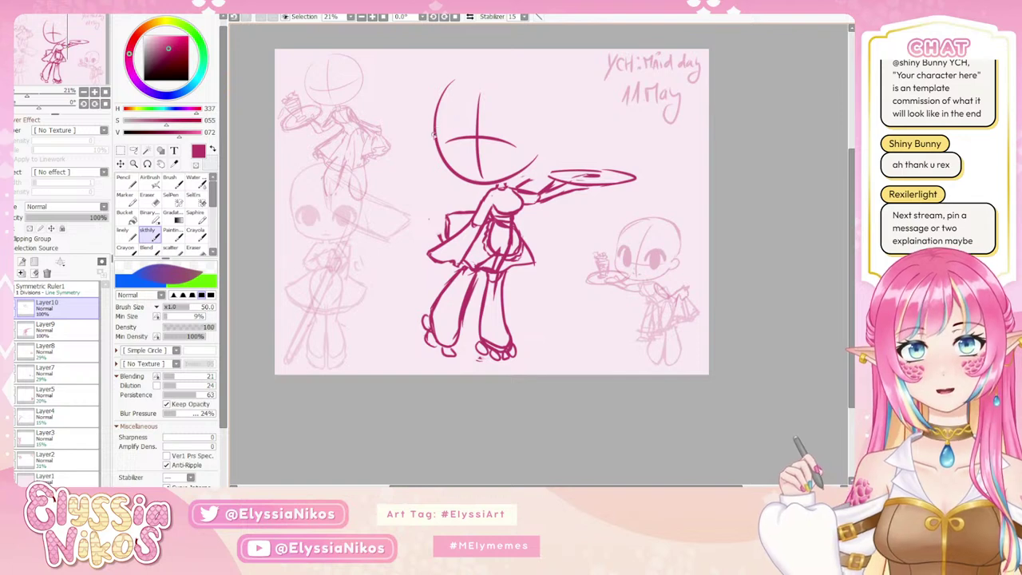
Extend the head outline with a rounded curve over the crown and down the back of the head.
left_click_drag(437, 112, 459, 70)
key("ctrl+z")
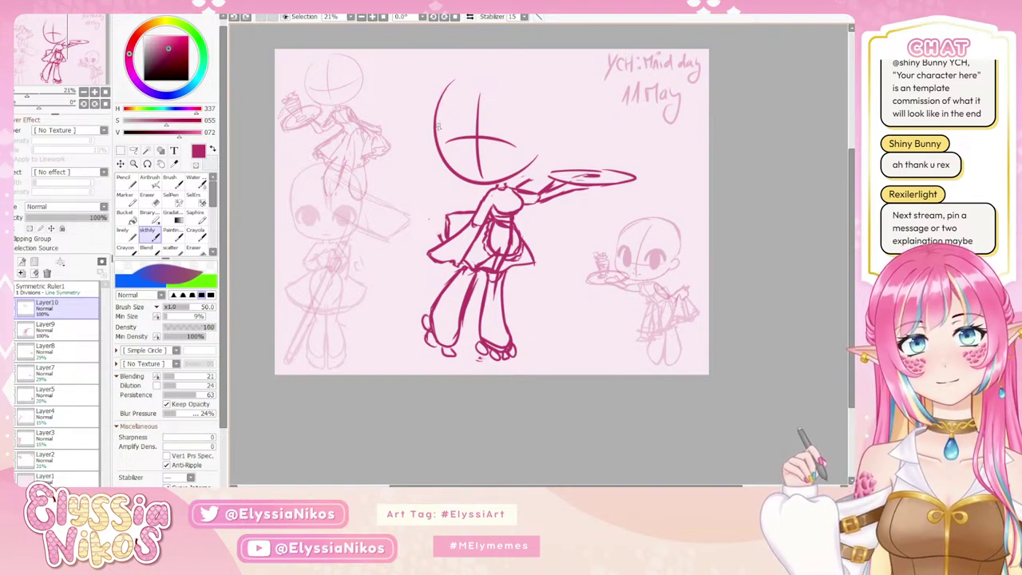
left_click_drag(437, 137, 456, 72)
key("ctrl+z")
mouse_move(436, 125)
left_mouse_down()
mouse_move(447, 83)
mouse_move(500, 60)
left_mouse_up()
mouse_move(447, 86)
left_mouse_down()
mouse_move(543, 80)
mouse_move(528, 78)
mouse_move(557, 121)
left_mouse_up()
key("ctrl+z")
key("ctrl+z")
key("ctrl+z")
mouse_move(488, 56)
left_mouse_down()
mouse_move(564, 84)
mouse_move(559, 124)
left_mouse_up()
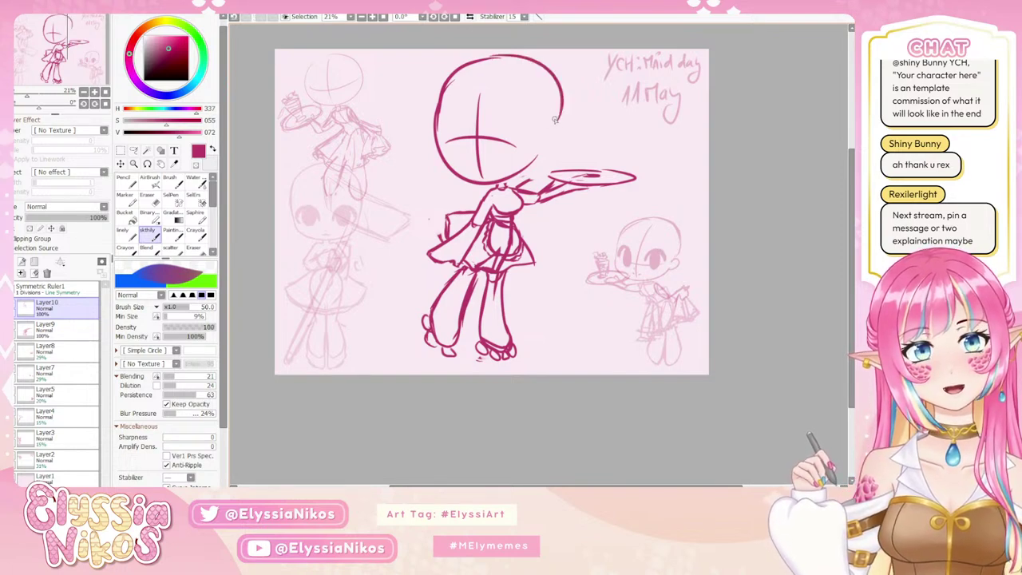
key("ctrl+z")
mouse_move(486, 58)
left_mouse_down()
mouse_move(530, 59)
mouse_move(559, 127)
left_mouse_up()
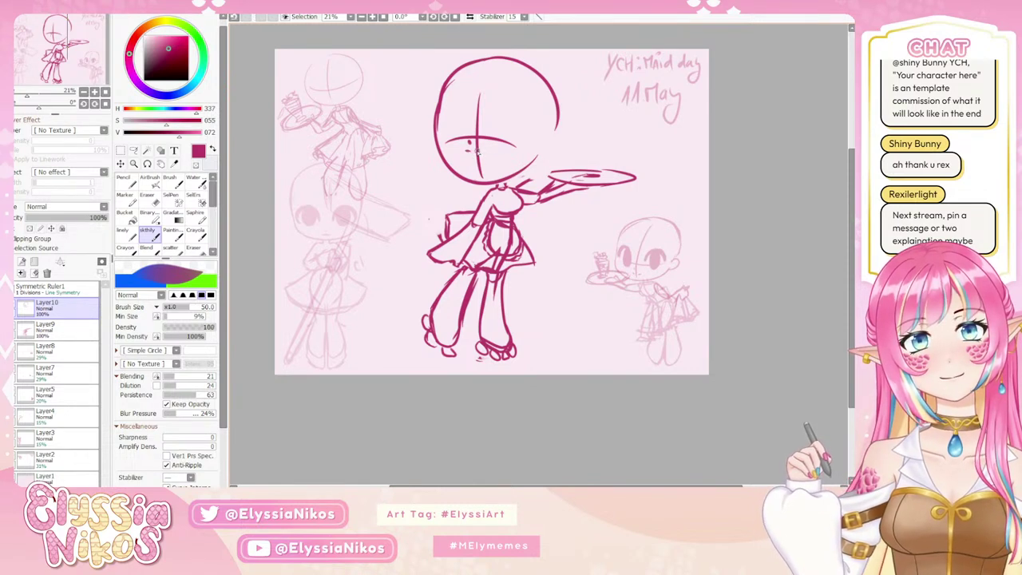
Draw a small nose, a smiling mouth and the eye nearest the face's front edge, with an arched upper lash and filled iris.
left_click_drag(473, 148, 495, 152)
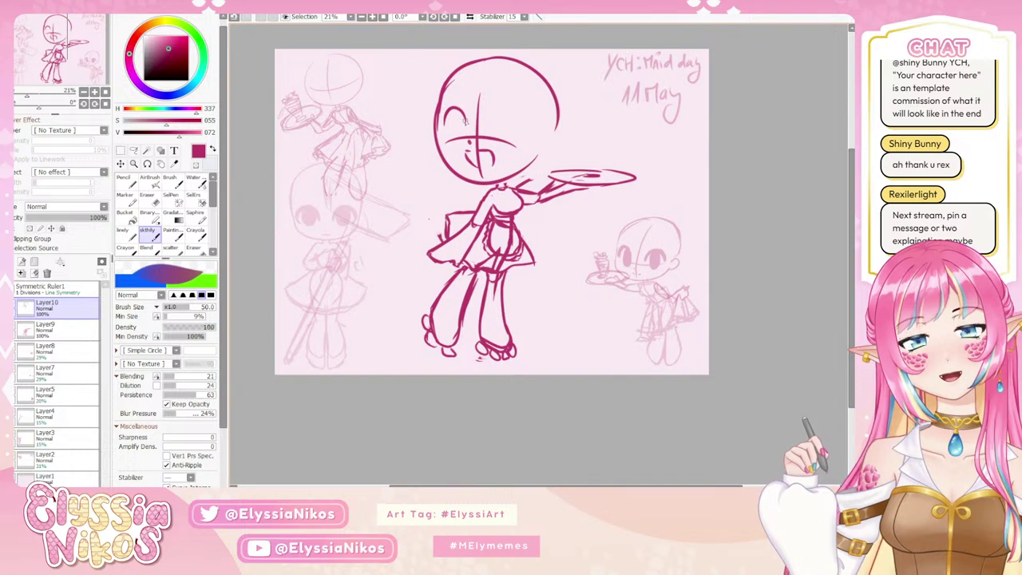
key("ctrl+z")
mouse_move(445, 127)
left_mouse_down()
mouse_move(465, 117)
mouse_move(458, 137)
left_mouse_up()
key("ctrl+z")
key("ctrl+z")
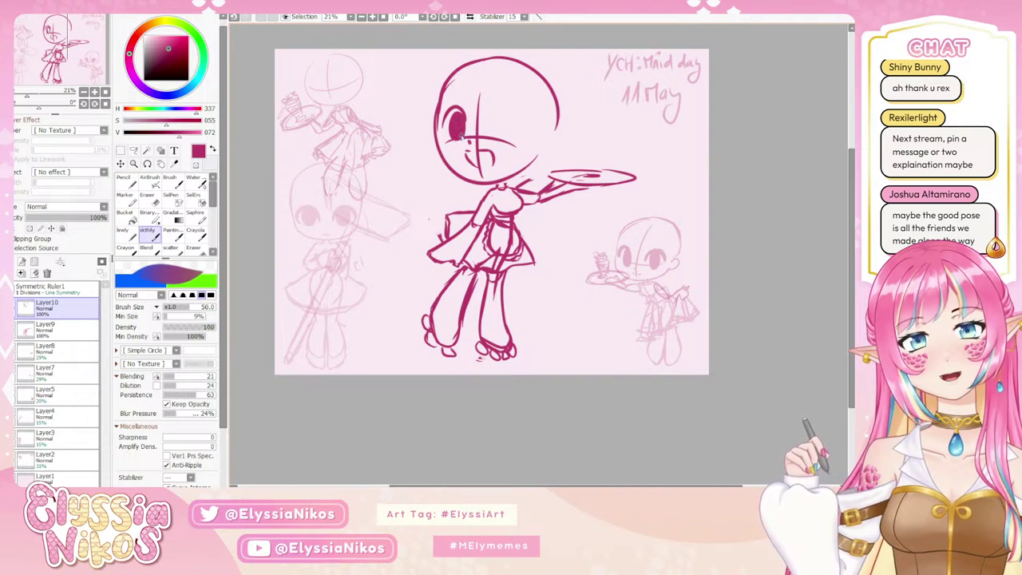
key("ctrl+z")
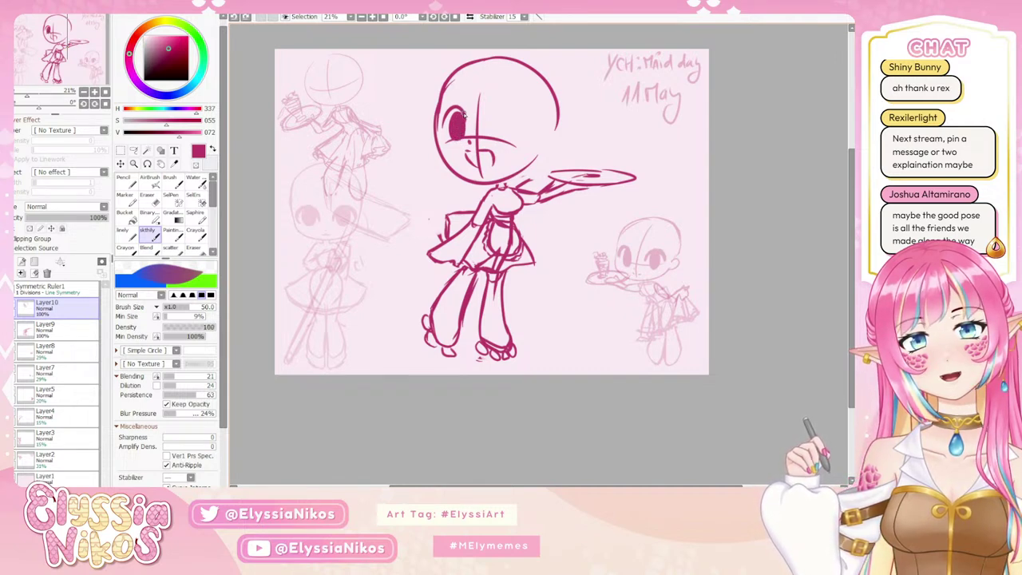
mouse_move(465, 113)
left_mouse_down()
mouse_move(461, 137)
mouse_move(452, 117)
mouse_move(465, 120)
mouse_move(447, 110)
mouse_move(498, 107)
mouse_move(444, 113)
mouse_move(444, 128)
left_mouse_up()
key("ctrl+z")
key("ctrl+z")
key("ctrl+z")
key("ctrl+z")
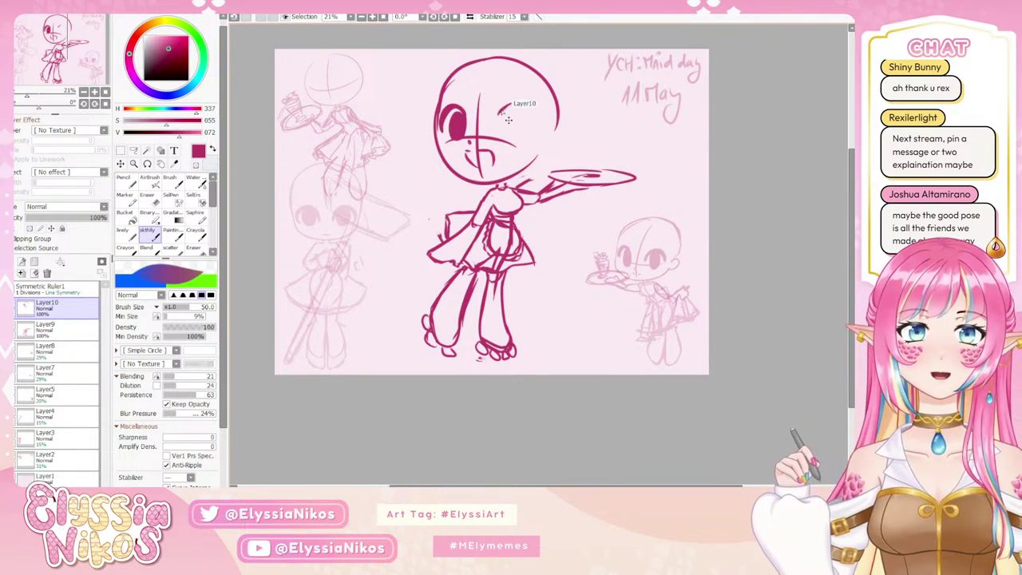
Draw the second eye on the tray side, with a matching arched upper lash and filled iris.
mouse_move(497, 121)
left_mouse_down()
mouse_move(524, 116)
mouse_move(531, 126)
mouse_move(502, 112)
mouse_move(532, 125)
left_mouse_up()
key("ctrl+z")
key("ctrl+z")
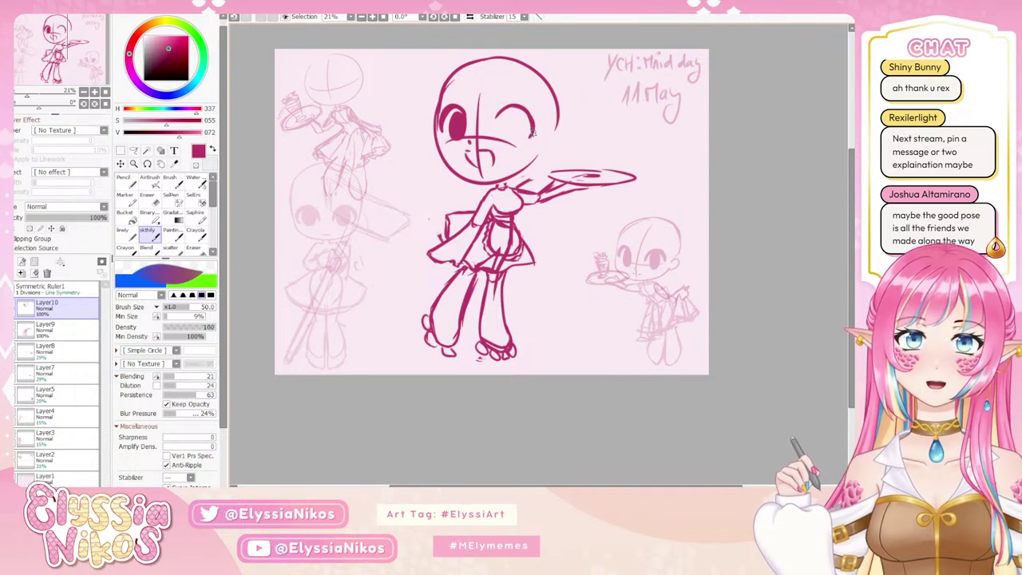
mouse_move(513, 115)
left_mouse_down()
mouse_move(503, 150)
mouse_move(521, 129)
left_mouse_up()
key("ctrl+z")
key("ctrl+z")
key("ctrl+z")
key("ctrl+z")
key("ctrl+z")
key("ctrl+z")
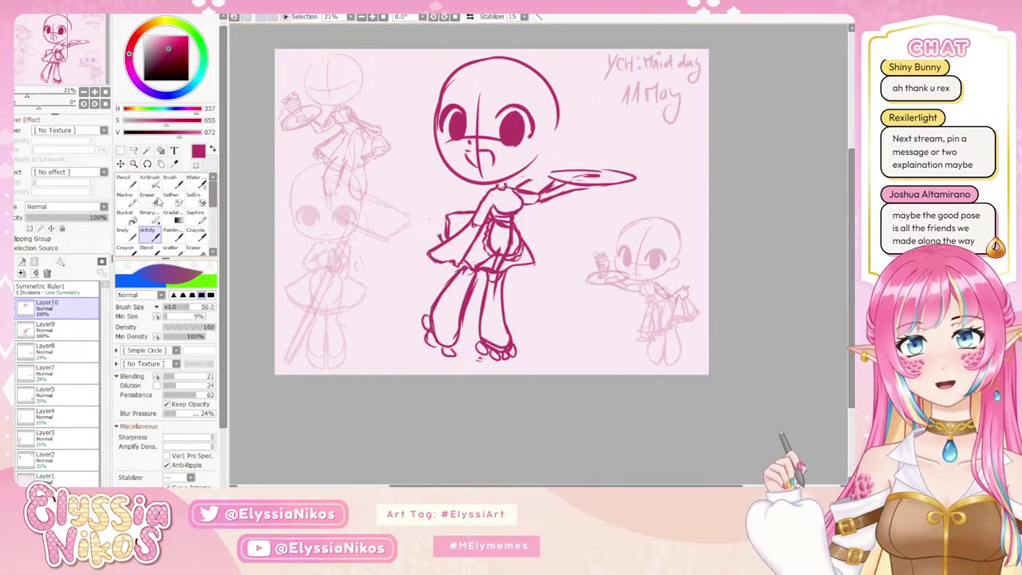
Clean up the shape of the tray-side eye with a size 32 eraser and the sketch brush.
key("e")
left_click_drag(513, 146, 510, 145, "ctrl+alt")
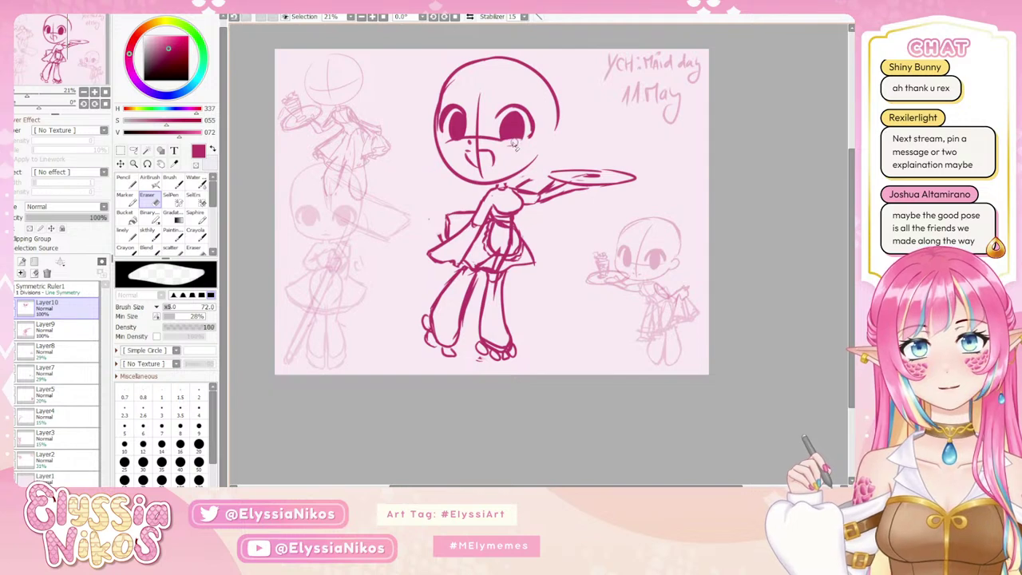
left_click(151, 235)
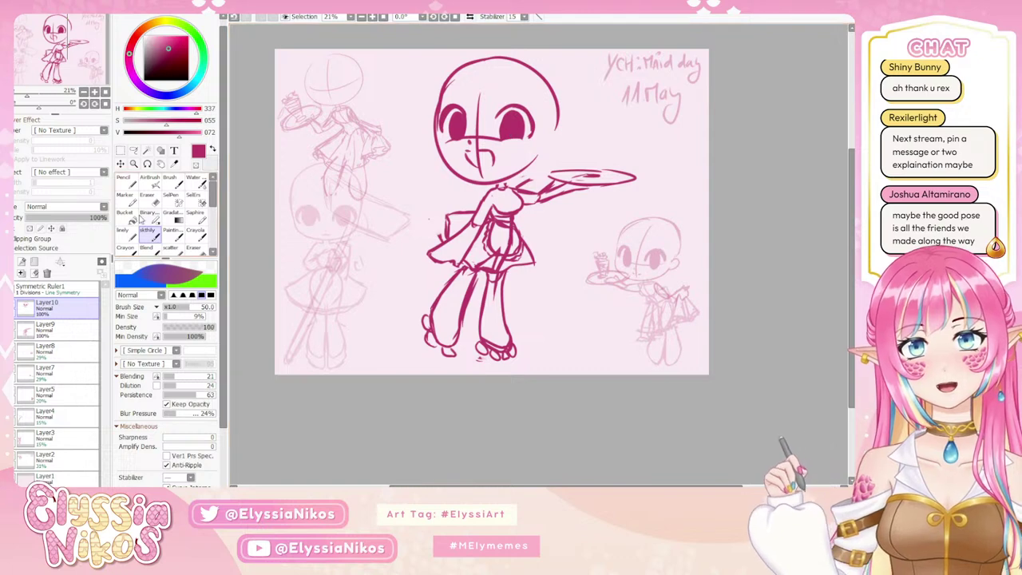
key("e")
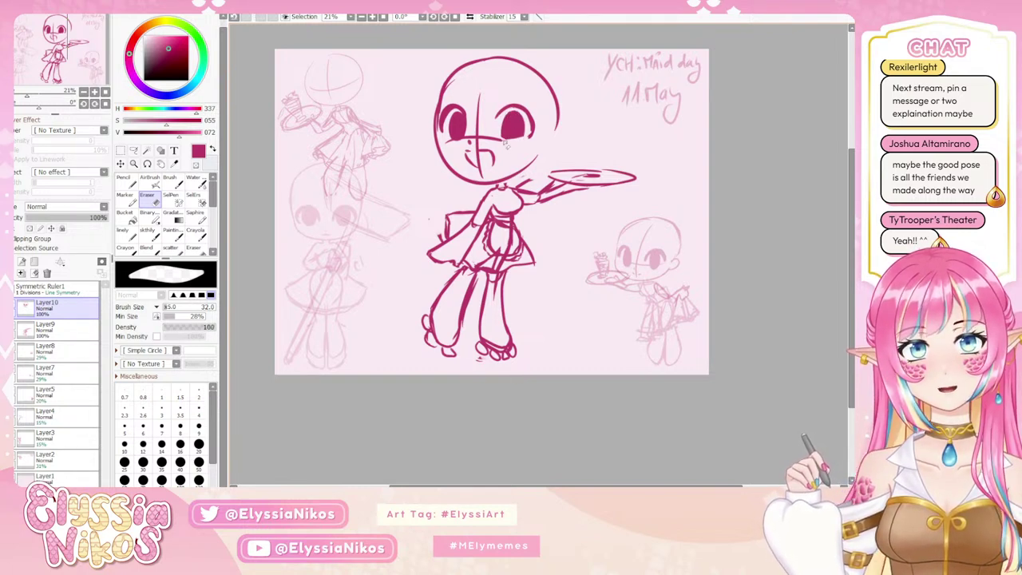
left_click(149, 233)
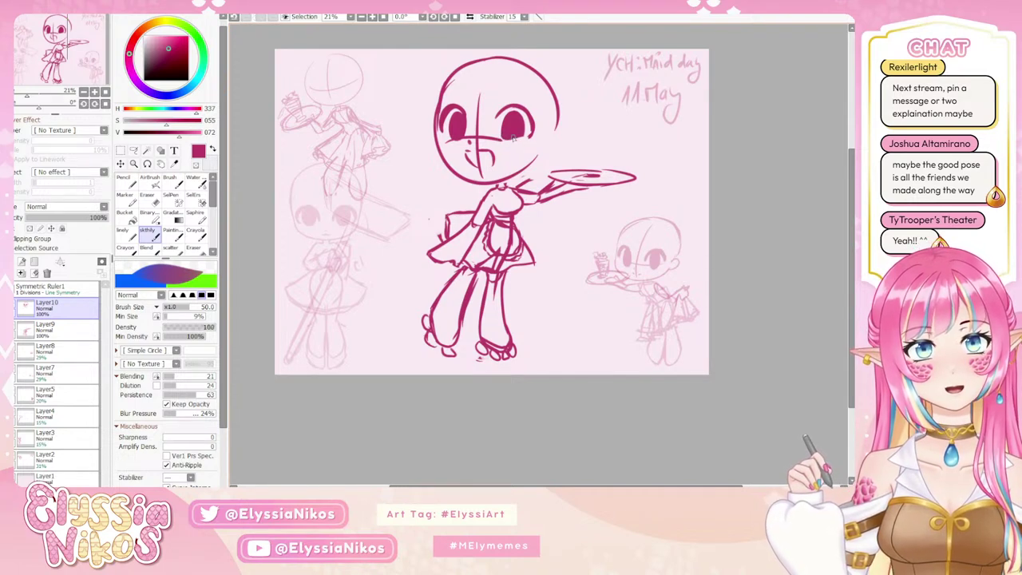
key("e")
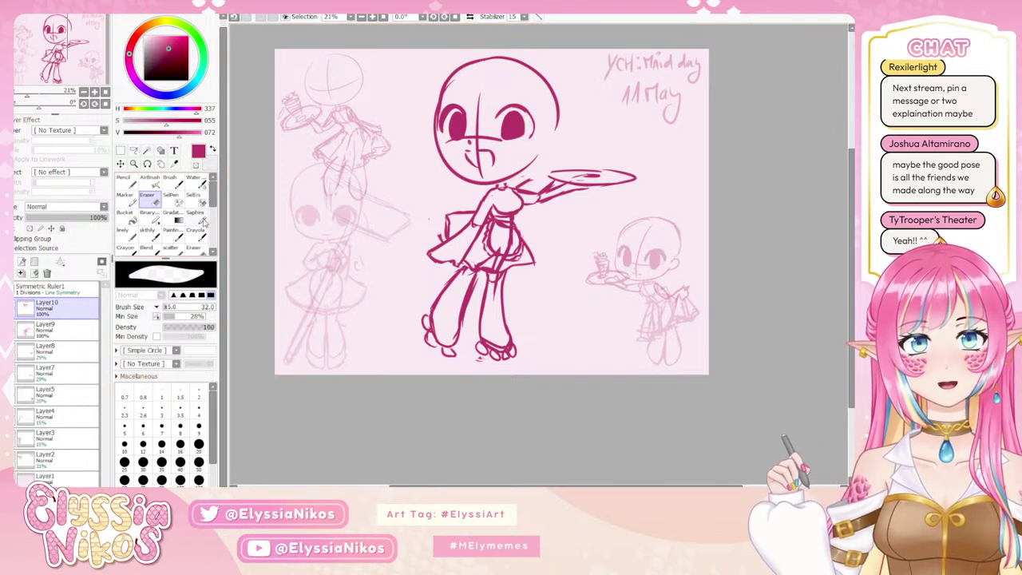
left_click(147, 231)
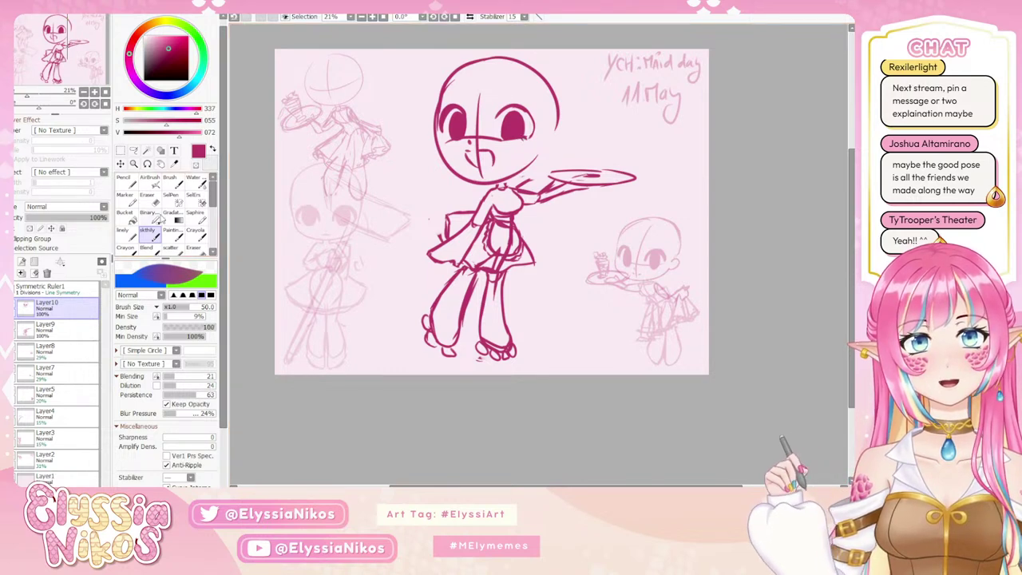
left_click(147, 196)
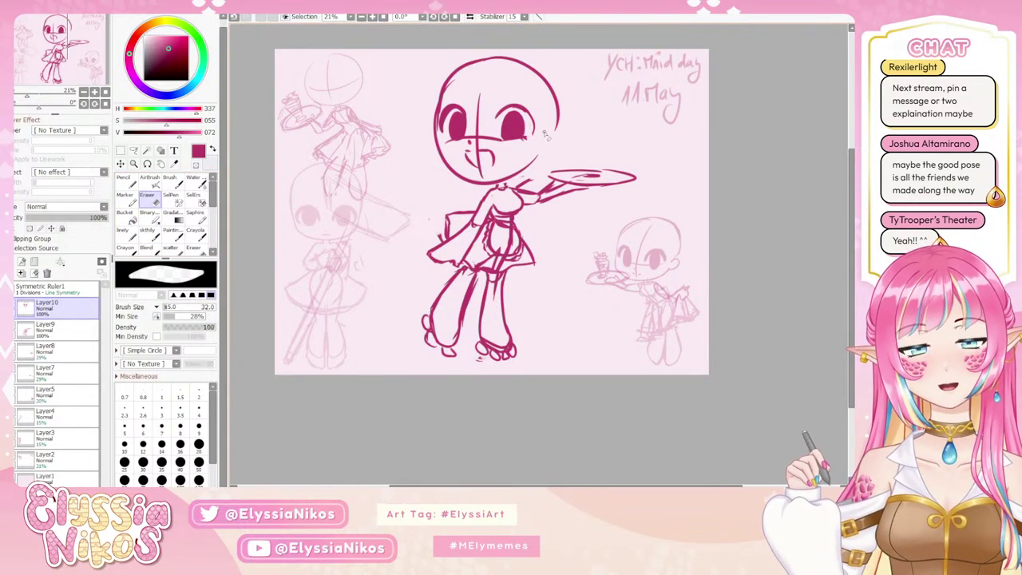
mouse_move(547, 136)
left_mouse_down()
mouse_move(575, 136)
mouse_move(517, 105)
mouse_move(502, 113)
mouse_move(524, 107)
mouse_move(535, 128)
left_mouse_up()
Add short lower lash marks beneath both eyes with the size 50 sketch brush.
left_click(148, 238)
key("ctrl+z")
key("ctrl+z")
key("ctrl+z")
key("ctrl+z")
key("ctrl+z")
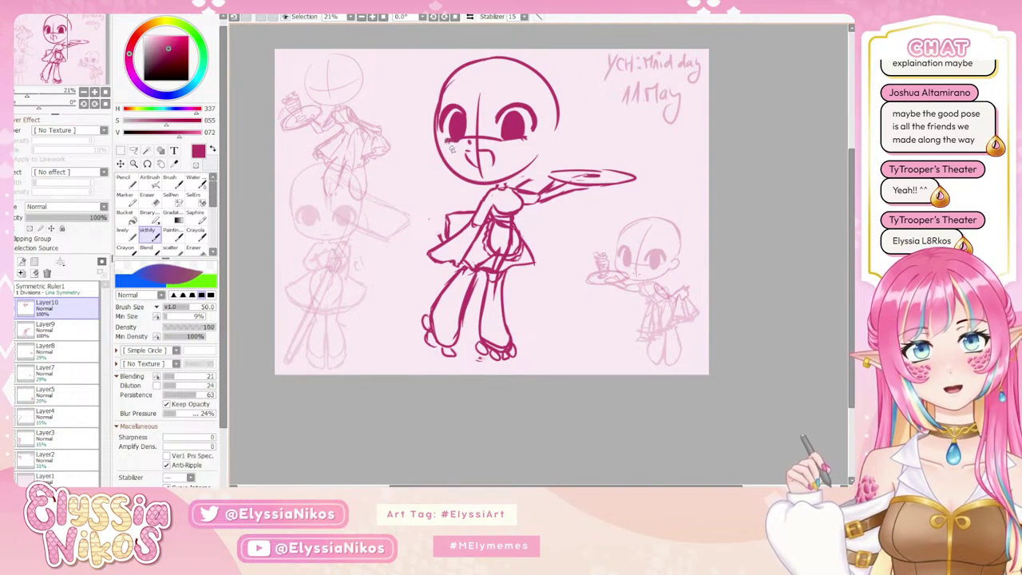
Try a new cheek and chin line along the lower edge of the face.
scroll(624, 143, "down", 1)
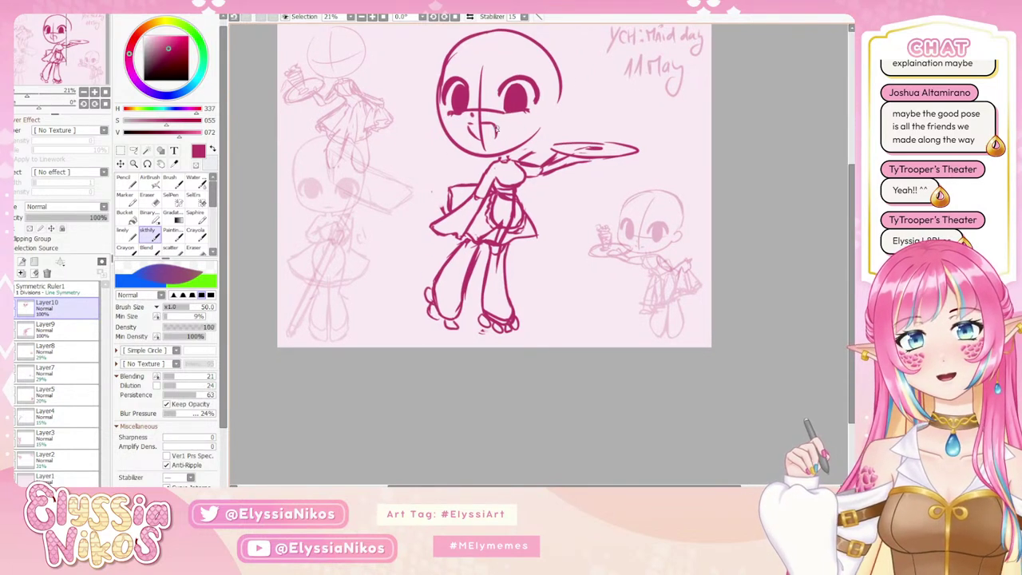
key("ctrl+z")
mouse_move(440, 103)
left_mouse_down()
mouse_move(455, 146)
mouse_move(485, 157)
left_mouse_up()
key("ctrl+z")
key("ctrl+z")
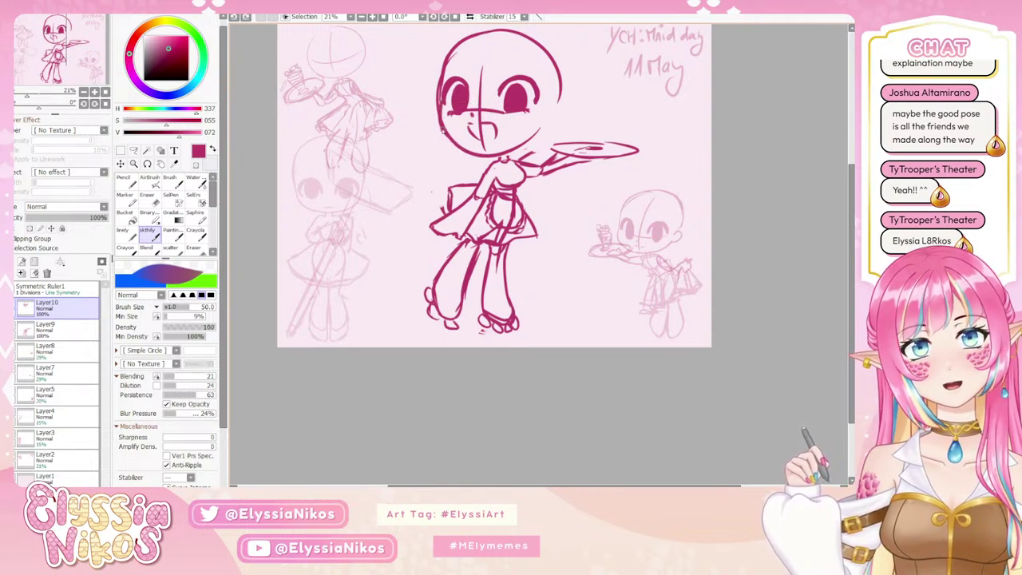
left_click_drag(442, 130, 487, 157)
key("ctrl+z")
left_click_drag(441, 125, 485, 154)
key("ctrl+z")
key("ctrl+z")
key("ctrl+z")
key("ctrl+z")
mouse_move(442, 128)
left_mouse_down()
mouse_move(484, 156)
mouse_move(523, 146)
left_mouse_up()
key("ctrl+z")
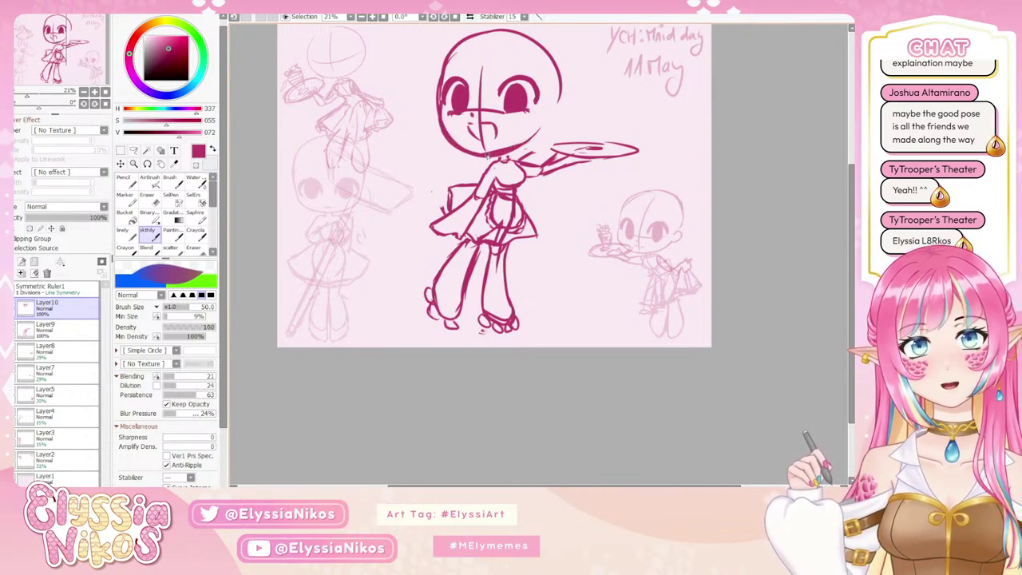
key("ctrl+z")
key("ctrl+z")
Redraw the cheek and jaw line up to the back of the head, and add an ear on the tray side.
mouse_move(439, 122)
left_mouse_down()
mouse_move(490, 154)
mouse_move(546, 129)
left_mouse_up()
key("ctrl+z")
key("ctrl+z")
key("ctrl+z")
left_click_drag(486, 153, 546, 127)
key("ctrl+z")
key("e")
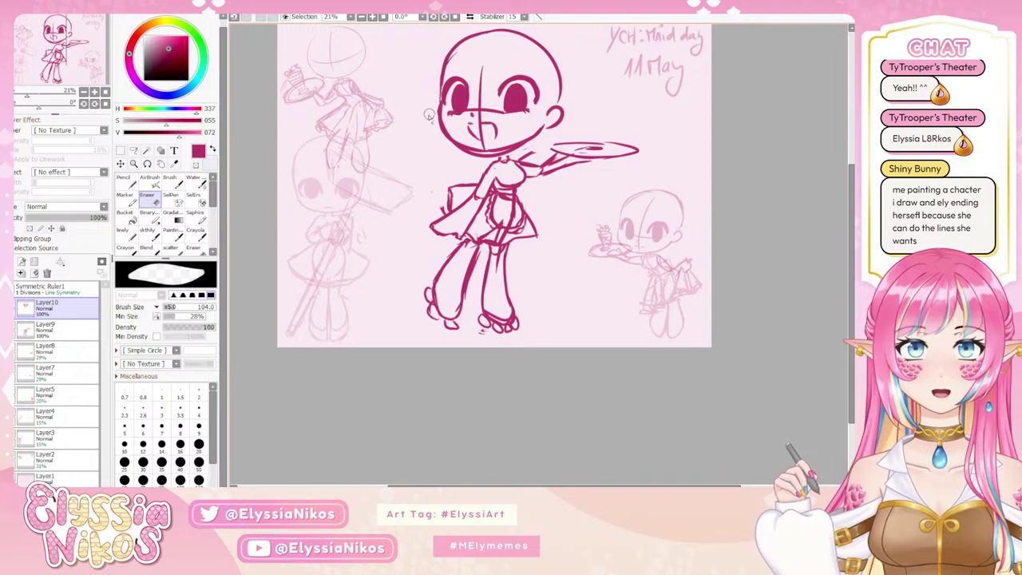
Erase the leftover old jaw and cheek lines around the new face outline with a size 53 eraser.
left_click_drag(466, 126, 447, 121, "ctrl+alt")
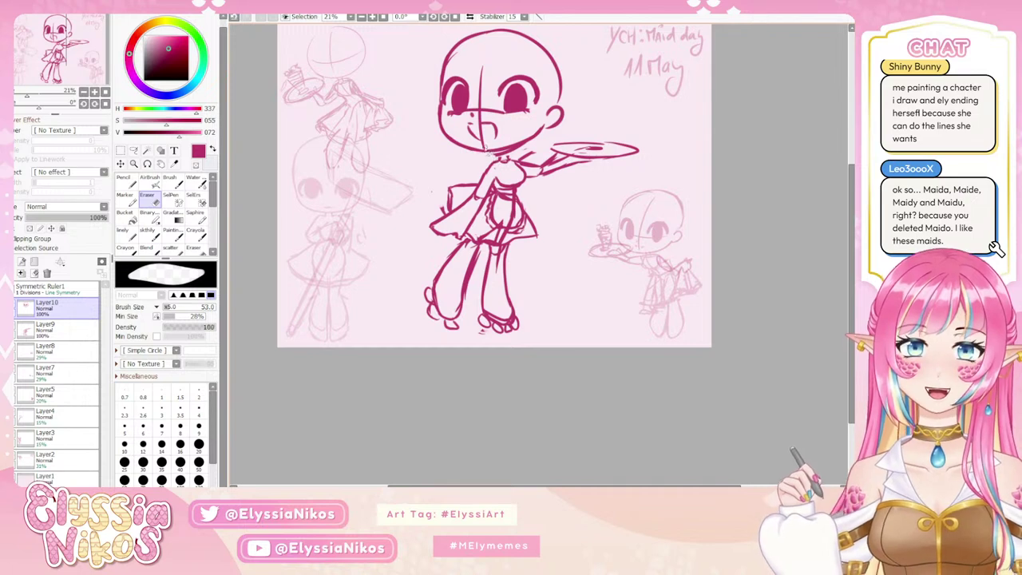
left_click_drag(468, 132, 508, 110)
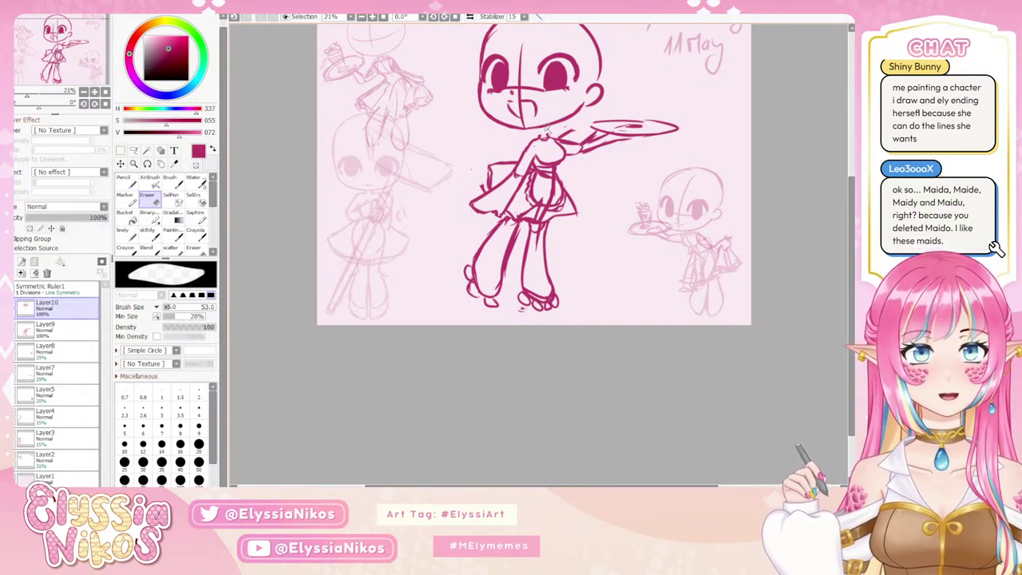
Mirror the skating maid's head horizontally so it faces the tray, tilt it counter-clockwise, and fit it onto the neck.
left_click_drag(431, 119, 404, 187)
left_click(133, 150)
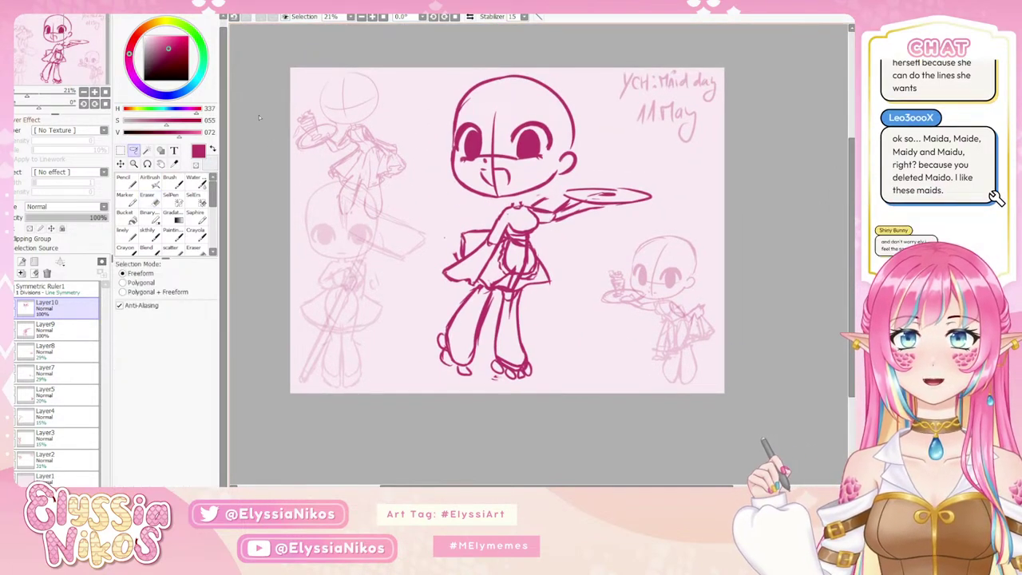
mouse_move(527, 55)
left_mouse_down()
mouse_move(471, 204)
mouse_move(594, 127)
mouse_move(528, 56)
left_mouse_up()
key("ctrl+t")
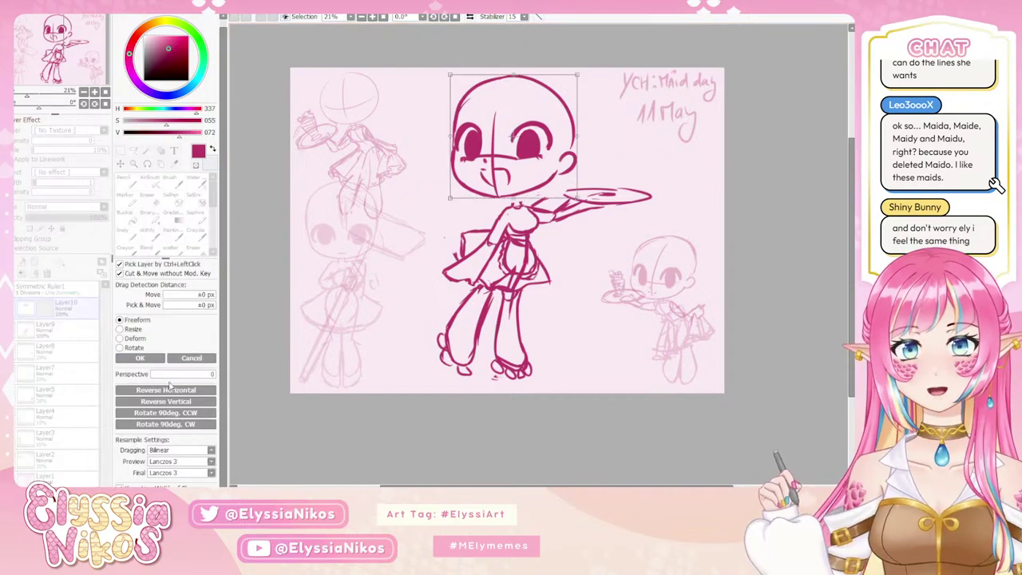
left_click(166, 390)
left_click_drag(607, 249, 629, 248)
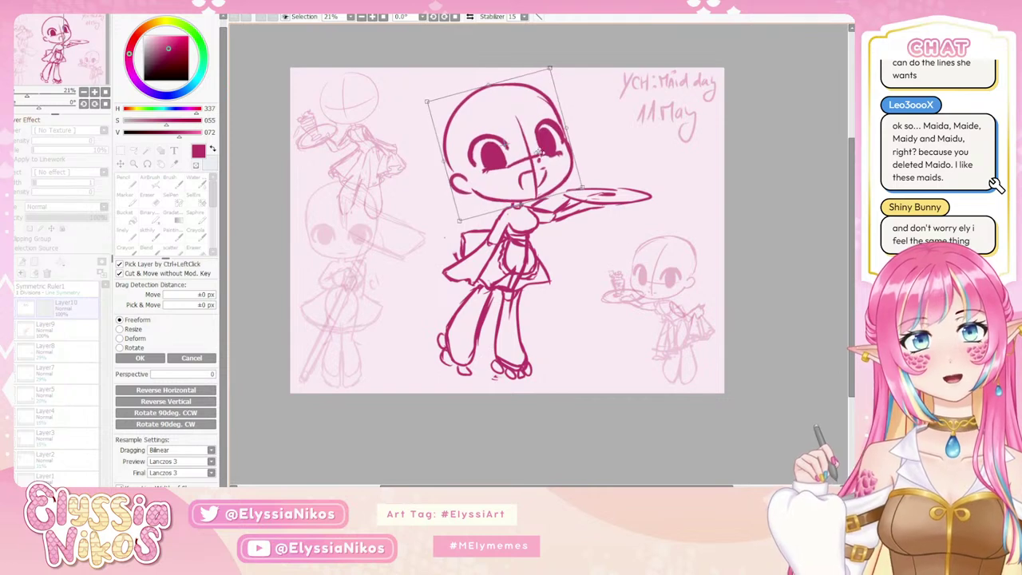
left_click_drag(524, 157, 520, 157)
left_click_drag(586, 254, 579, 260)
left_click_drag(524, 144, 522, 143)
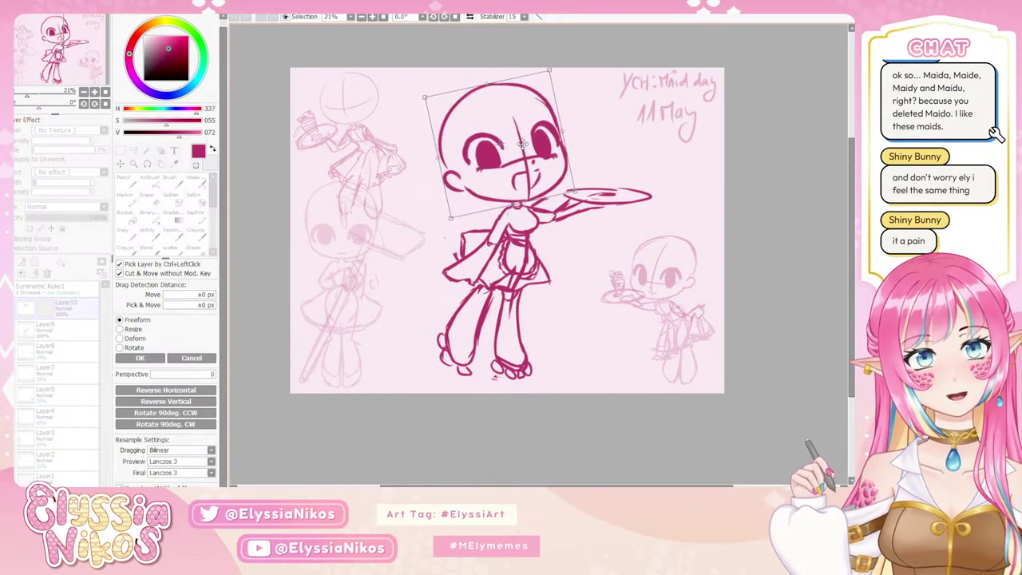
left_click(140, 358)
left_click(134, 151)
left_click(120, 151)
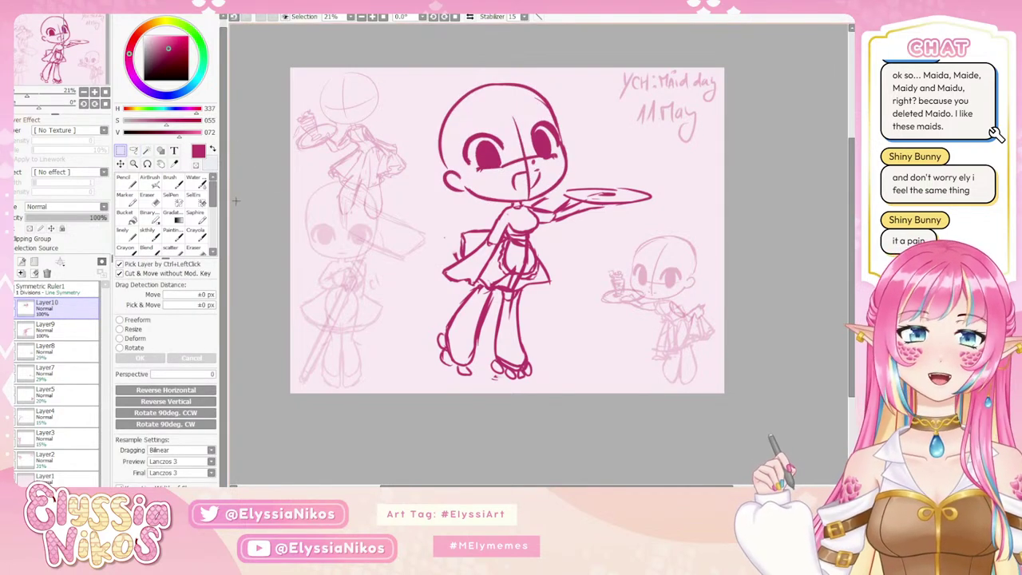
Draw the mouth as a wide open smile with teeth and tongue lines using the size 50 sketch brush.
left_click(149, 232)
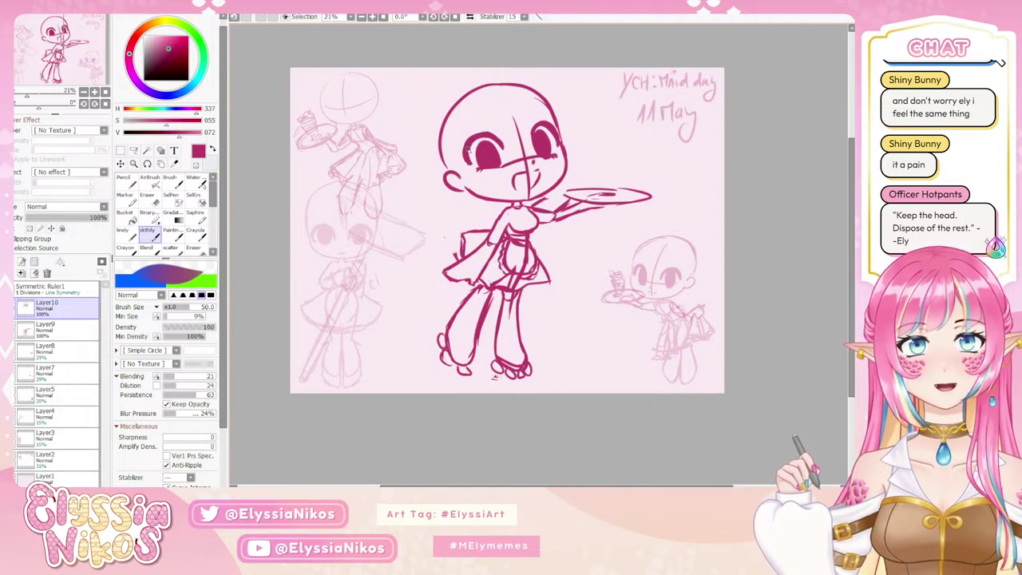
key("e")
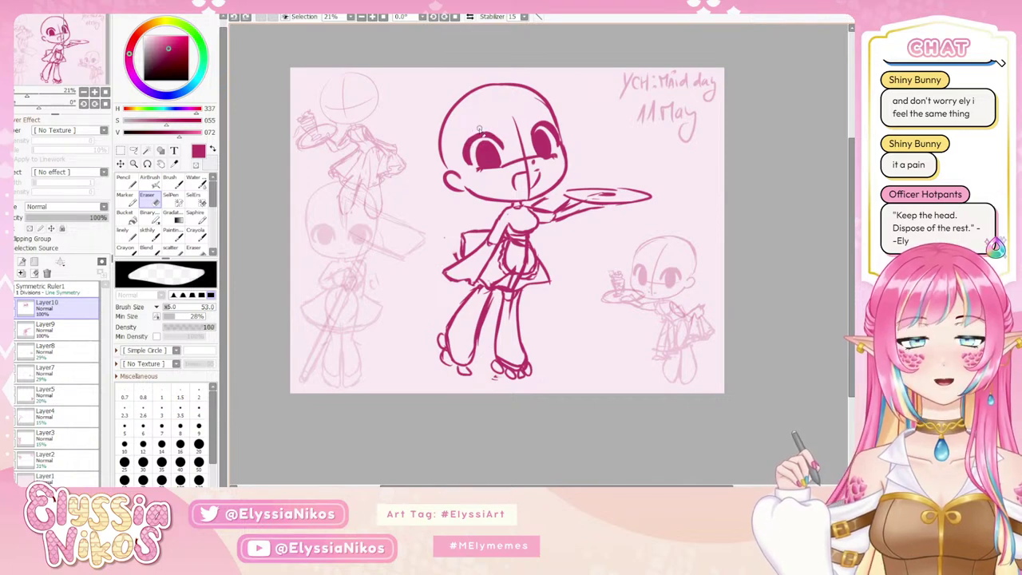
left_click(147, 233)
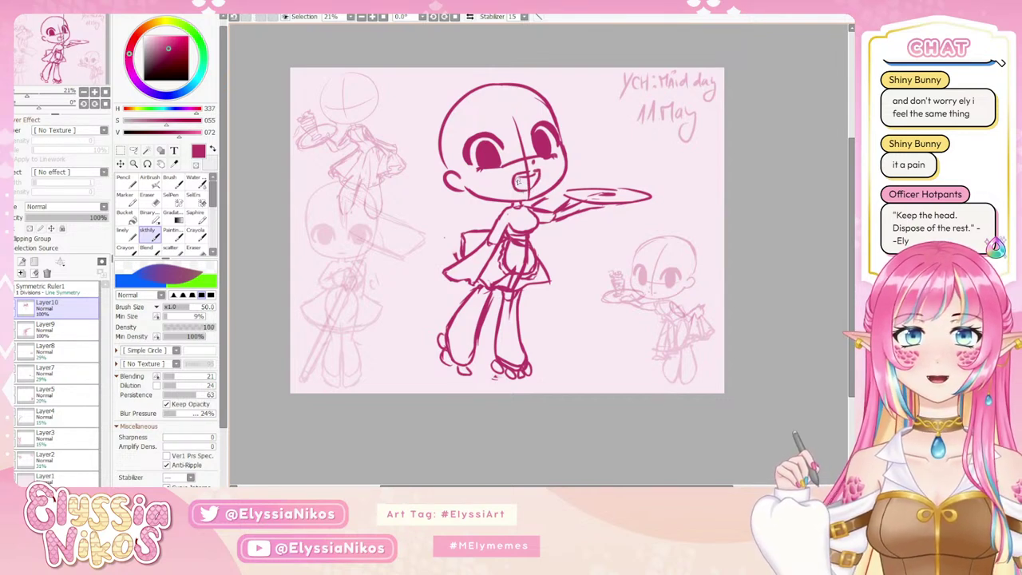
left_click_drag(518, 181, 541, 186)
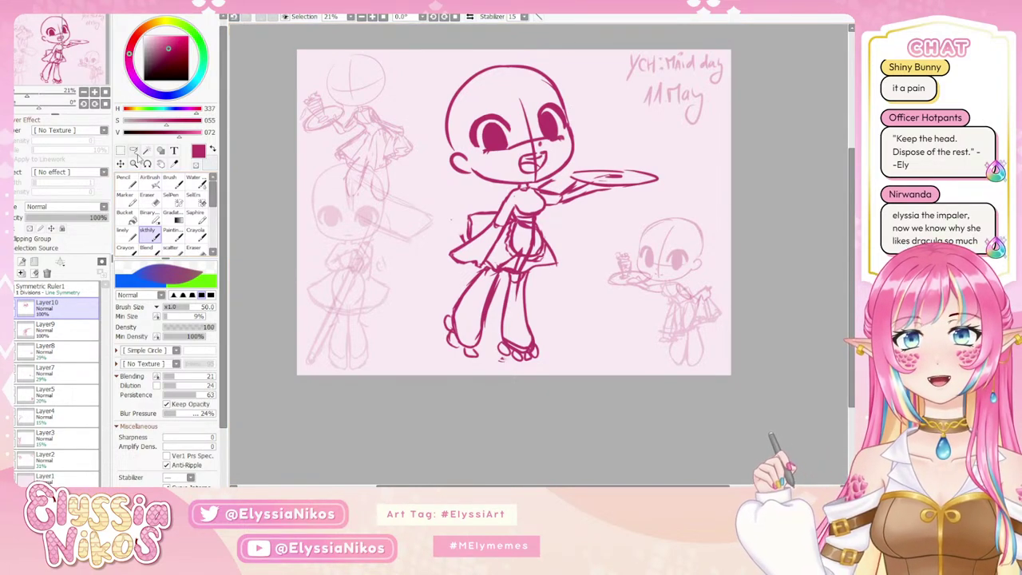
left_click(134, 150)
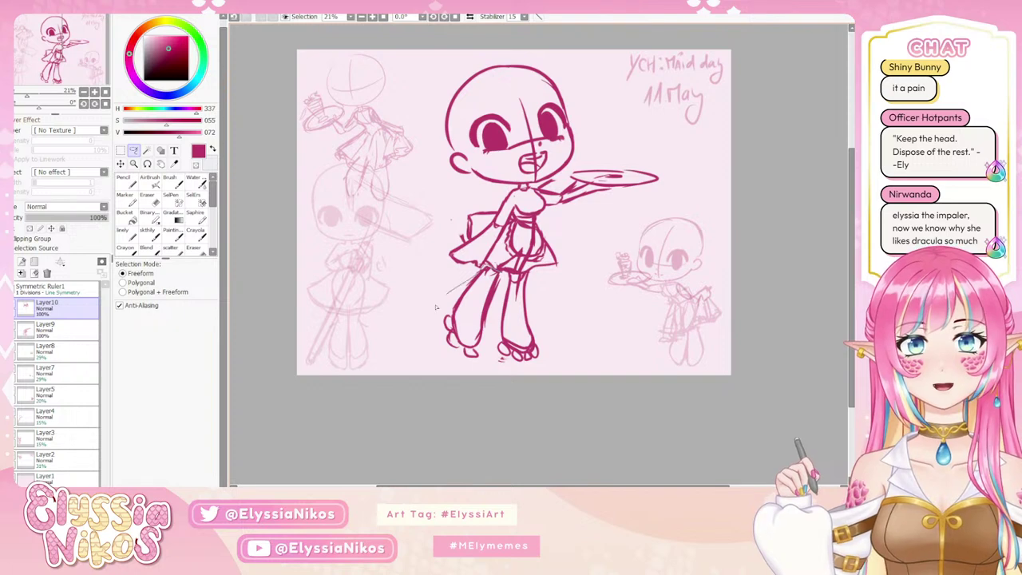
mouse_move(436, 306)
left_mouse_down()
mouse_move(482, 365)
mouse_move(507, 342)
mouse_move(496, 273)
mouse_move(493, 323)
left_mouse_up()
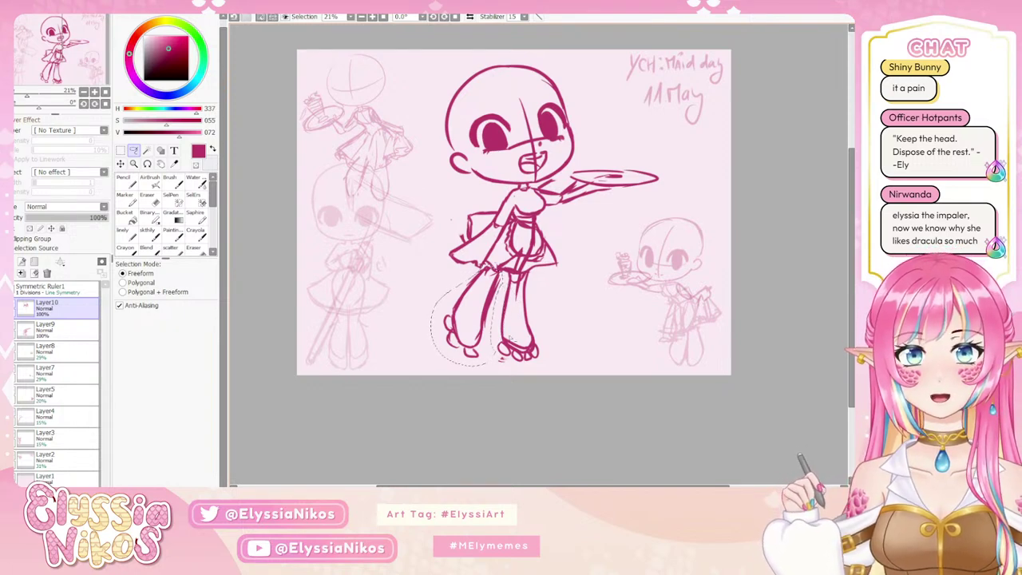
key("ctrl+d")
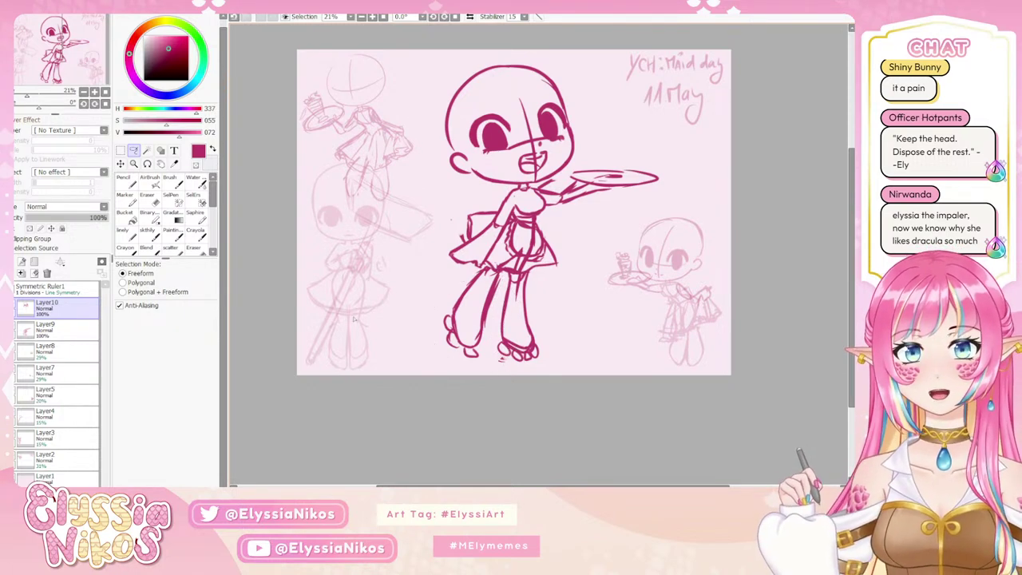
Lasso the trailing leg on Layer9, rotate it outward behind the body, and reattach it at the skirt hem.
left_click(10, 330)
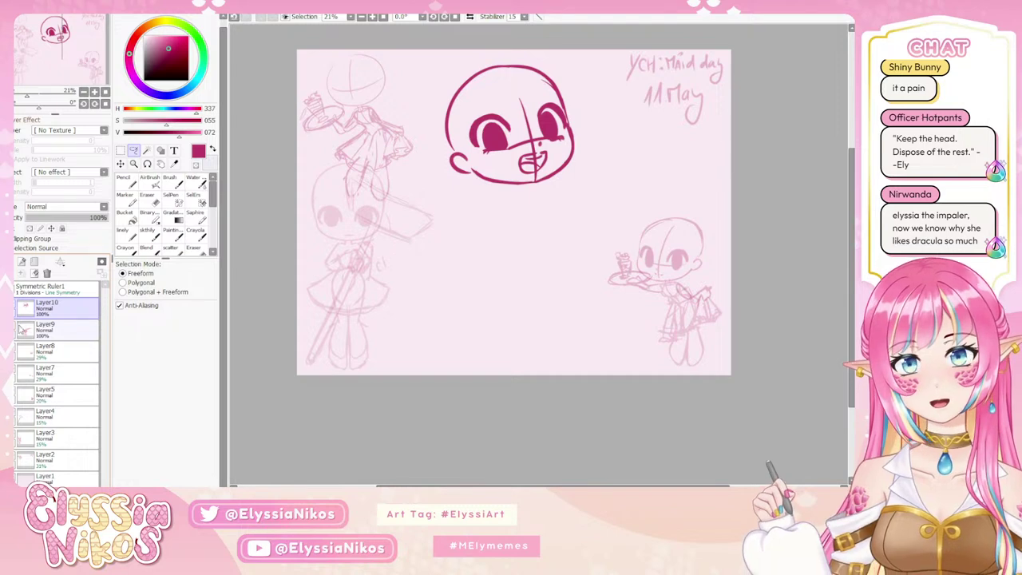
left_click(10, 329)
left_click(60, 332)
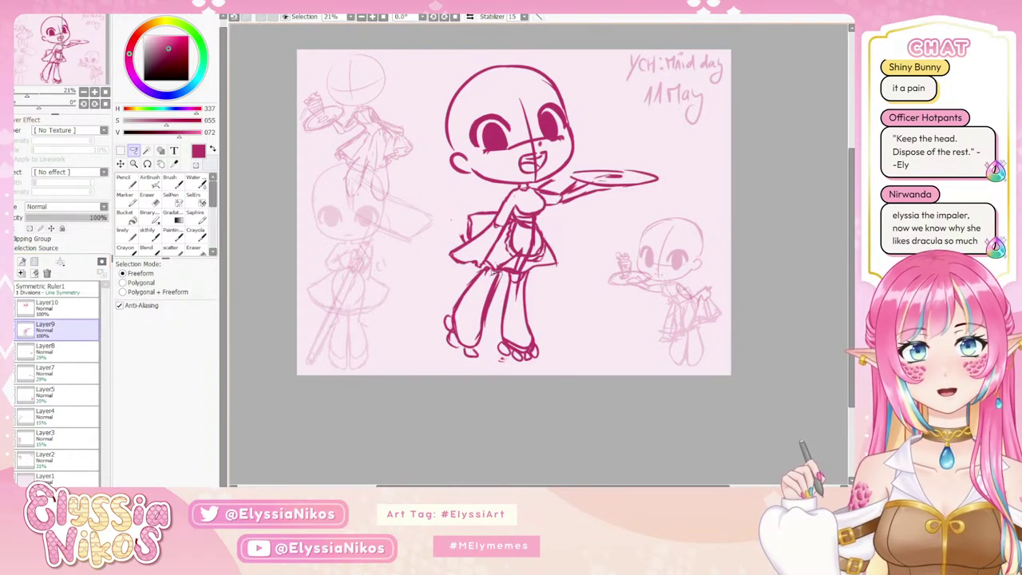
mouse_move(478, 273)
left_mouse_down()
mouse_move(465, 381)
mouse_move(503, 273)
left_mouse_up()
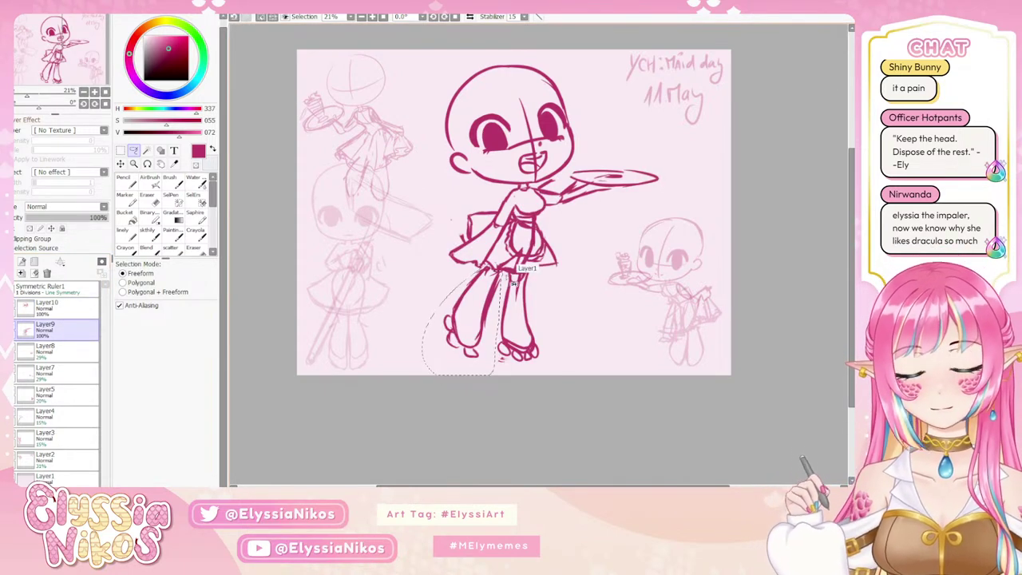
key("ctrl+t")
left_click_drag(504, 401, 472, 400)
left_click_drag(479, 305, 466, 296)
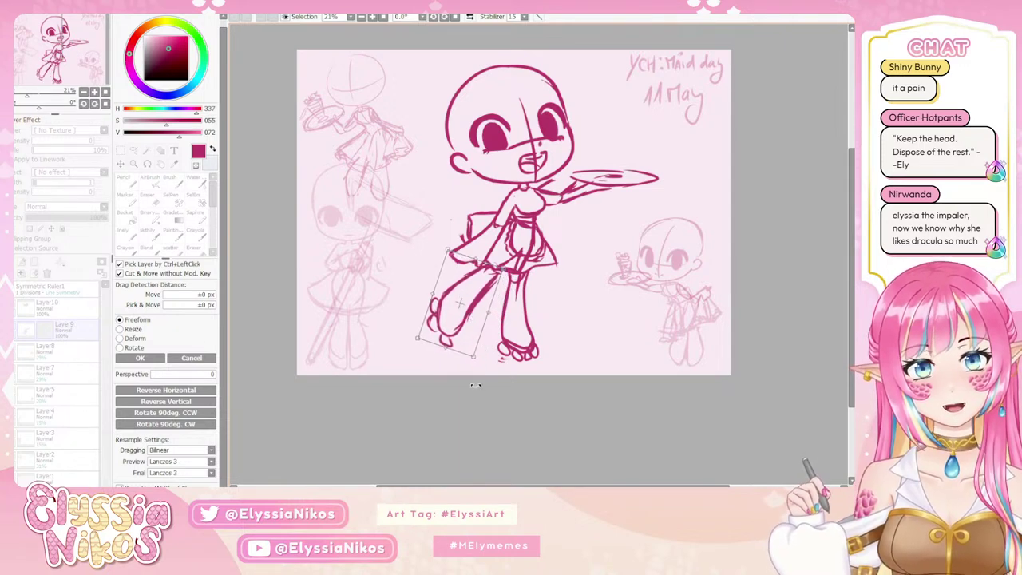
left_click_drag(476, 385, 471, 384)
left_click_drag(463, 298, 464, 296)
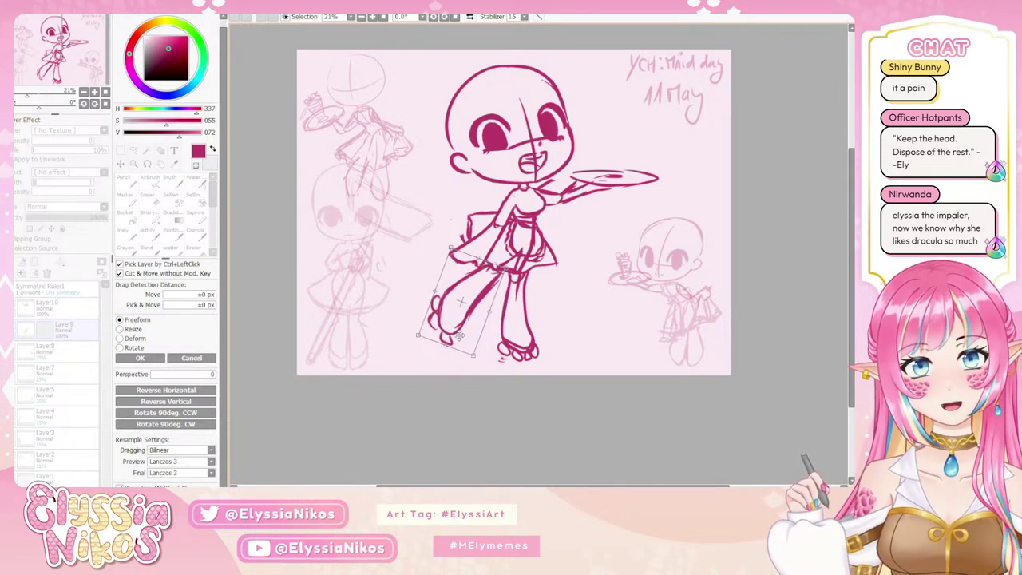
left_click(140, 358)
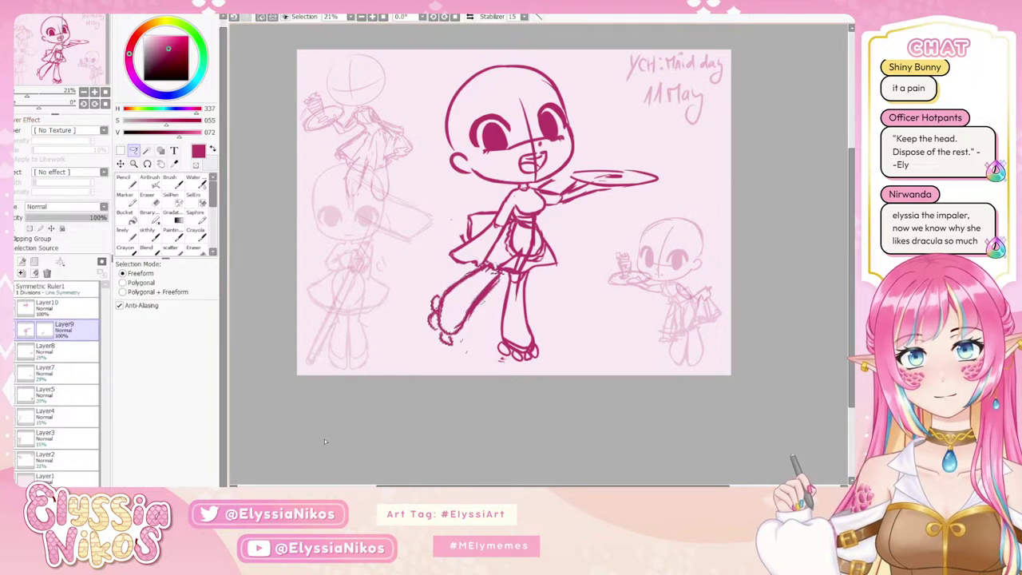
Draw a tall parfait glass with wavy layers and a topping on the tray using the size 50 sketch brush, undoing unwanted strokes.
left_click(149, 231)
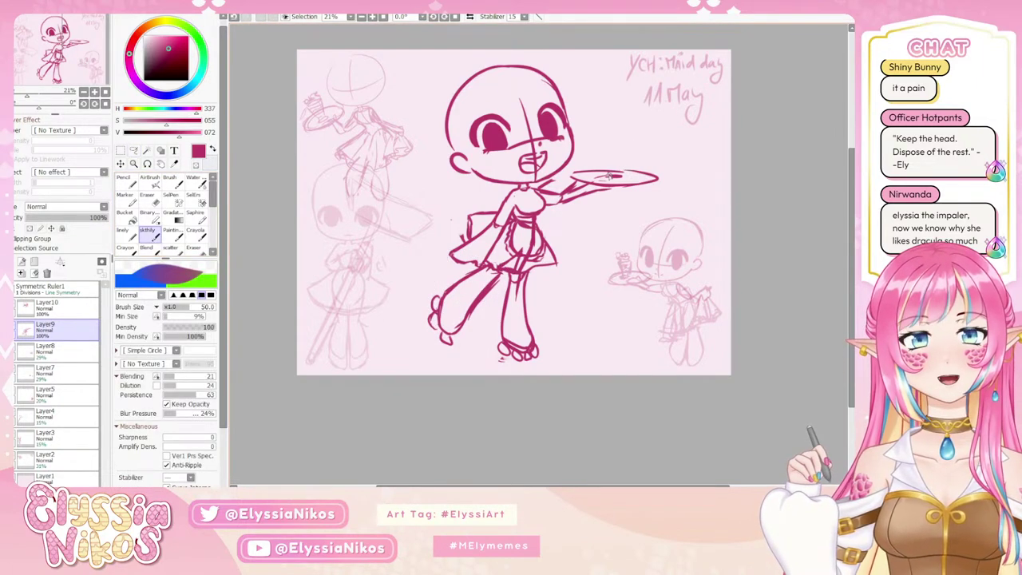
mouse_move(609, 176)
left_mouse_down()
mouse_move(623, 174)
mouse_move(635, 142)
mouse_move(606, 142)
mouse_move(632, 139)
mouse_move(615, 139)
mouse_move(627, 135)
mouse_move(625, 122)
mouse_move(621, 133)
mouse_move(610, 124)
mouse_move(624, 156)
mouse_move(613, 149)
left_mouse_up()
key("ctrl+z")
key("ctrl+z")
key("ctrl+z")
key("ctrl+z")
key("ctrl+z")
key("ctrl+z")
key("ctrl+z")
key("ctrl+z")
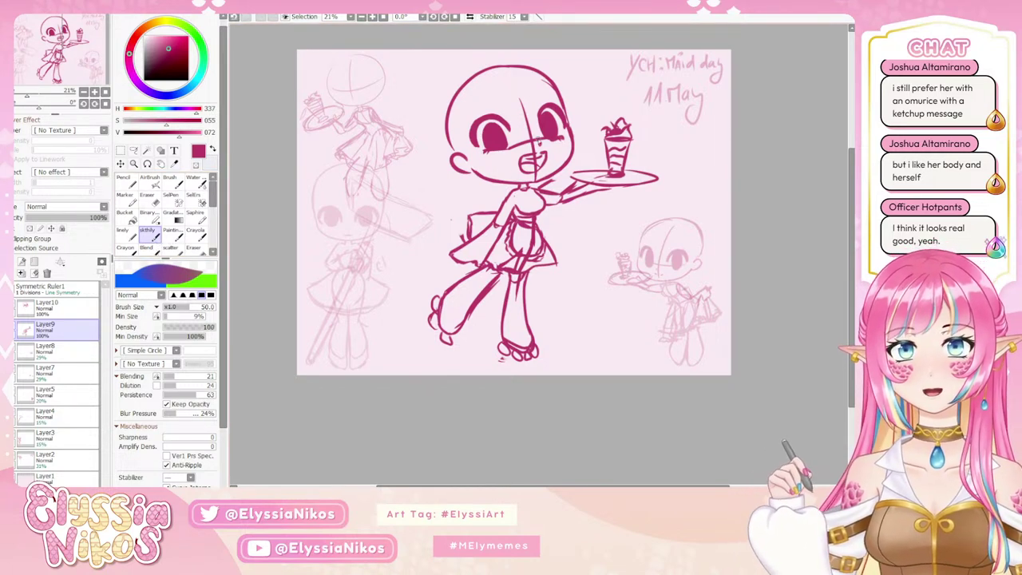
Lasso the eye nearest the ear on Layer10, adjust its shape with a free transform, and check the face in a mirrored view.
key("l")
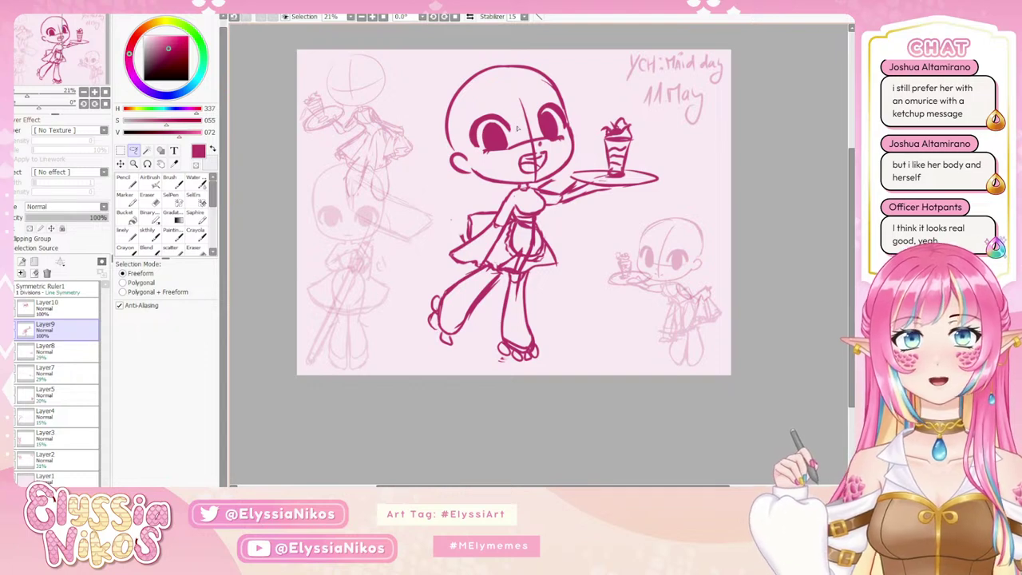
mouse_move(518, 128)
left_mouse_down()
mouse_move(456, 135)
mouse_move(467, 154)
mouse_move(484, 150)
mouse_move(484, 127)
mouse_move(517, 129)
left_mouse_up()
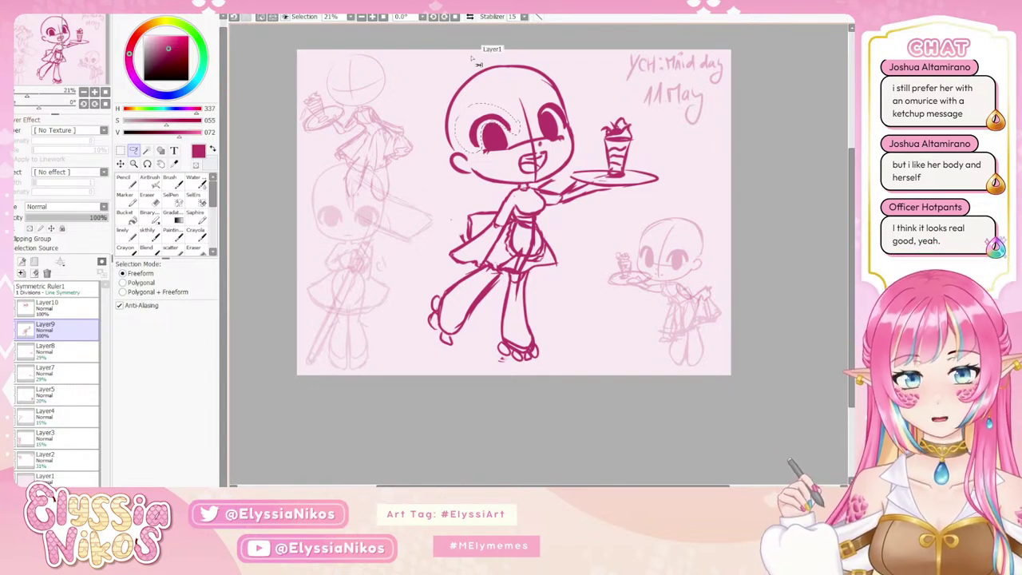
left_click(66, 313)
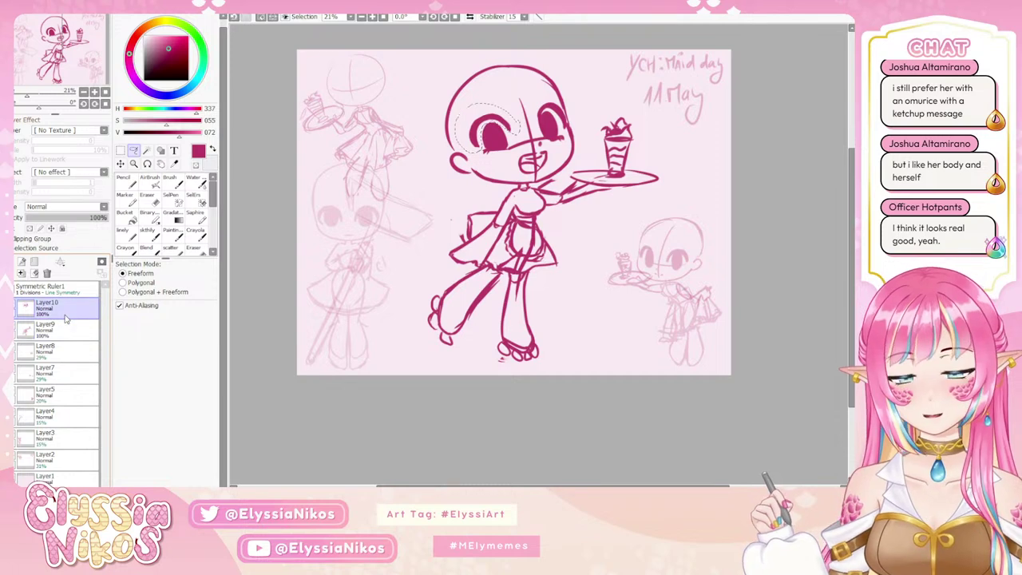
key("ctrl+t")
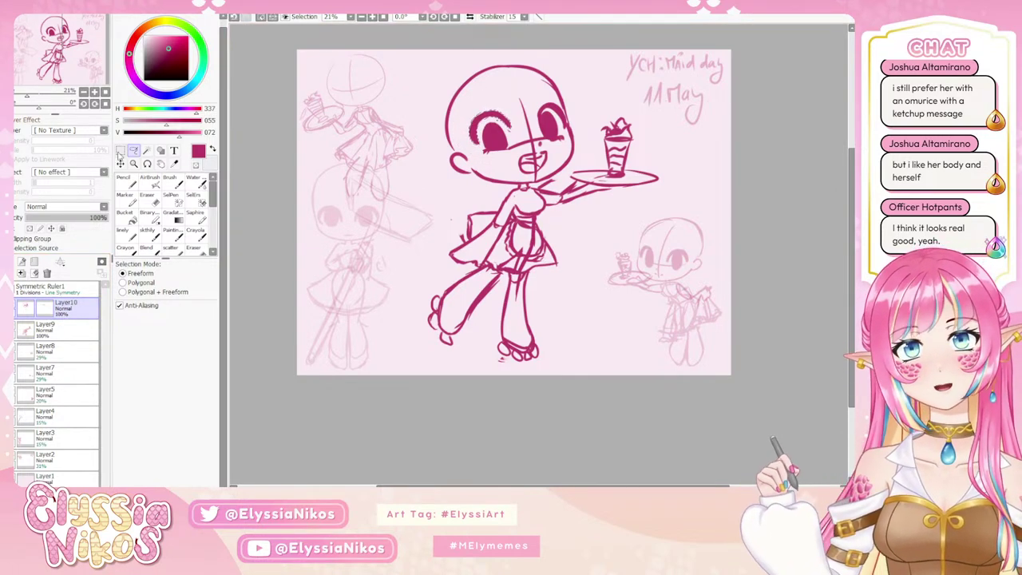
key("ctrl+t")
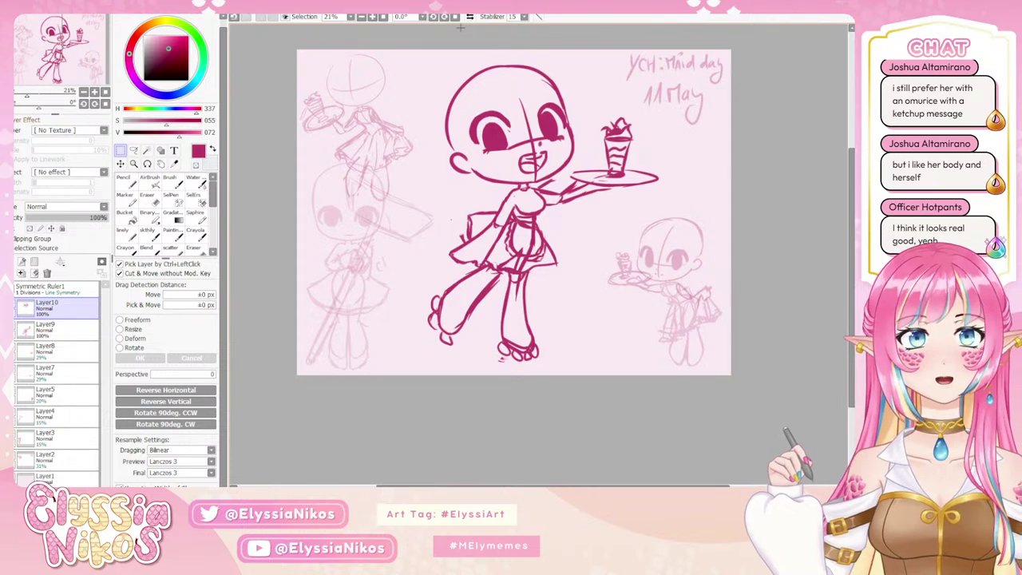
left_click(470, 16)
left_click(471, 16)
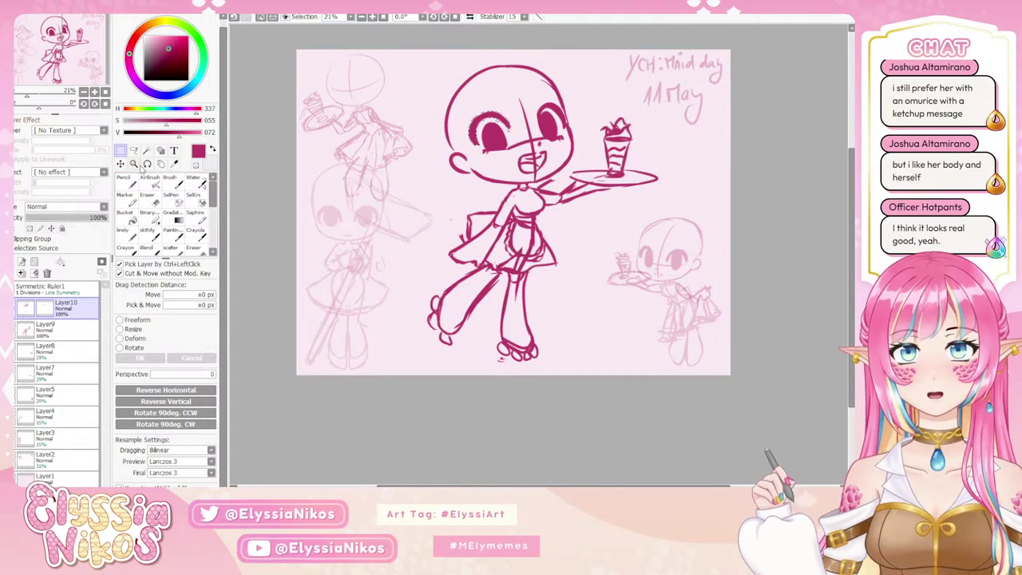
left_click(470, 16)
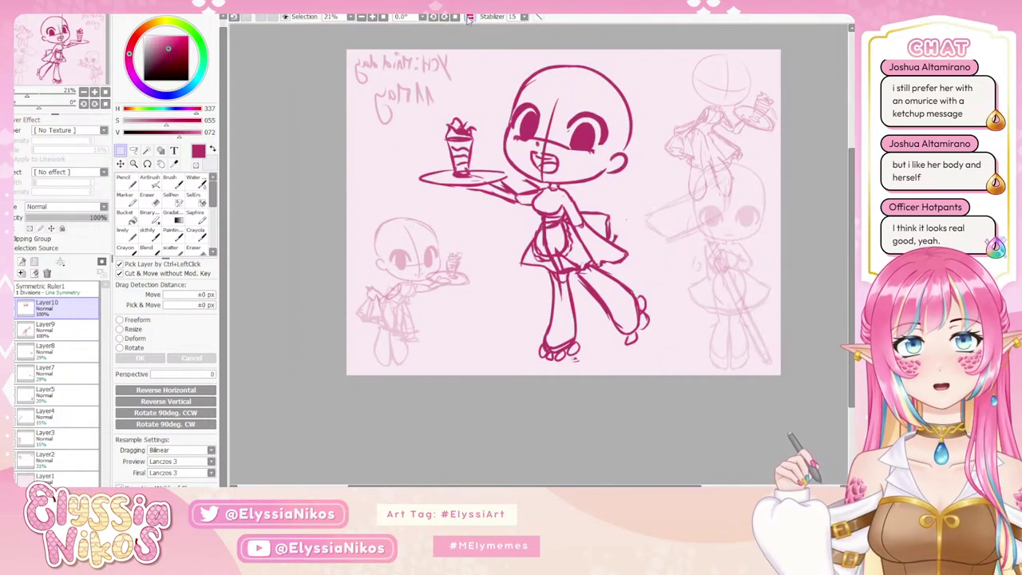
left_click(471, 17)
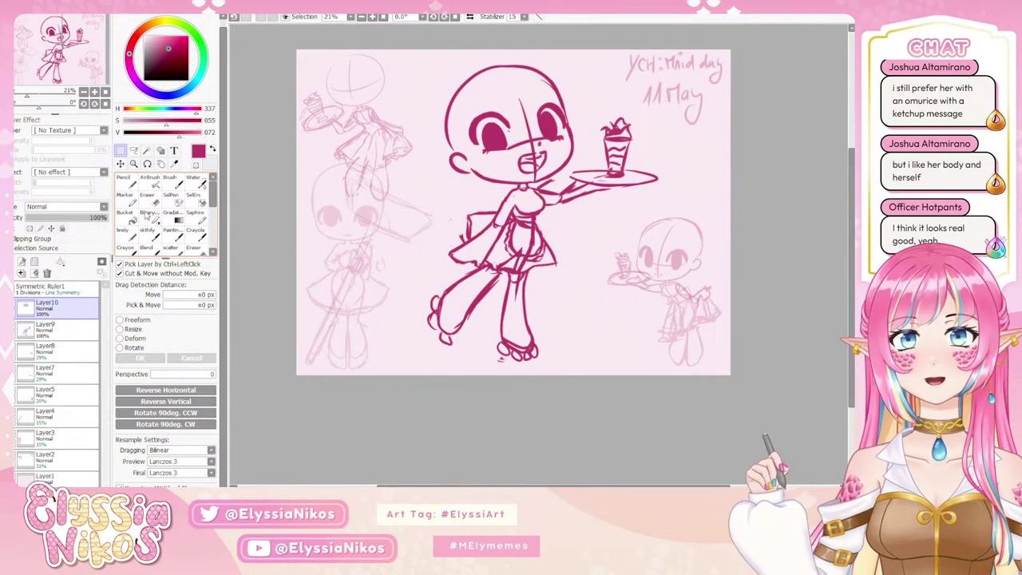
Touch up the lash line of the eye nearest the ear with eraser and sketch brush, and try a size 32 eraser stroke inside it.
left_click(147, 194)
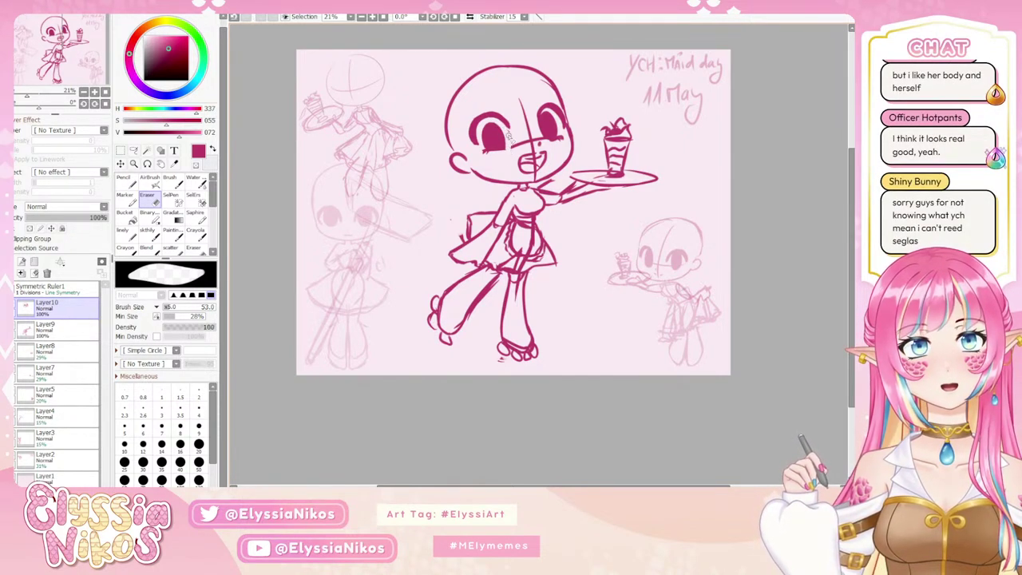
left_click(147, 233)
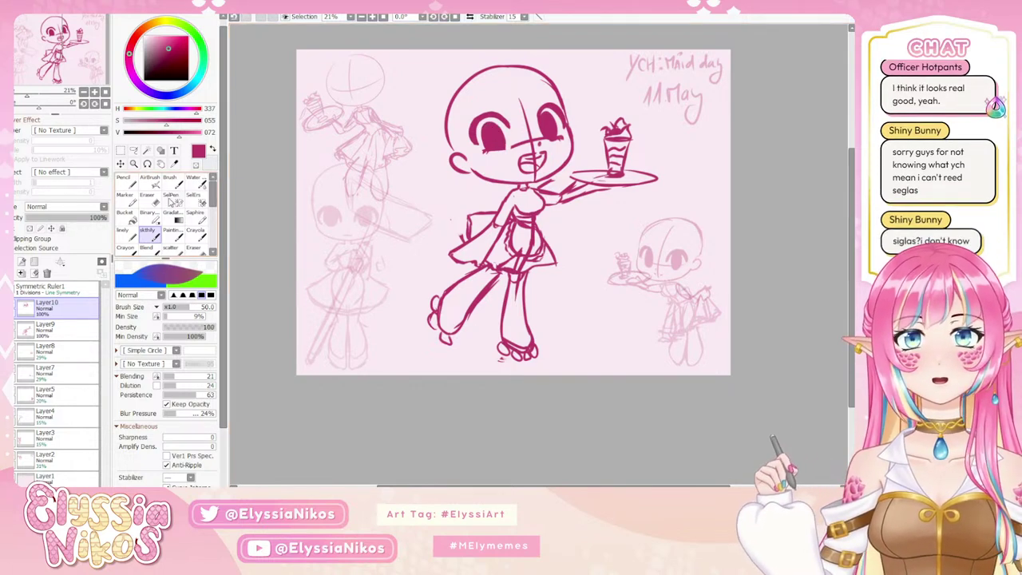
key("e")
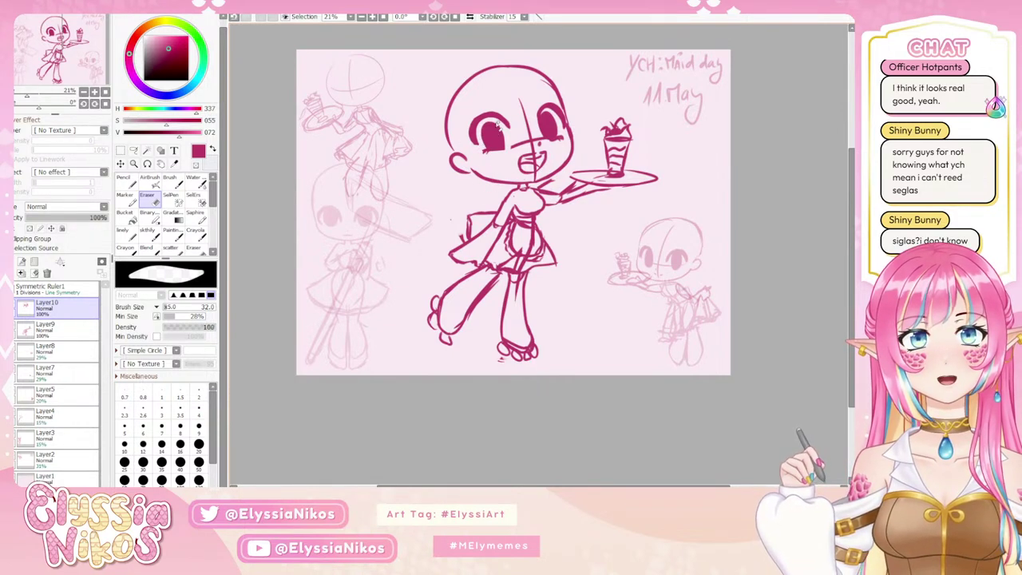
left_click_drag(502, 123, 484, 134)
key("ctrl+z")
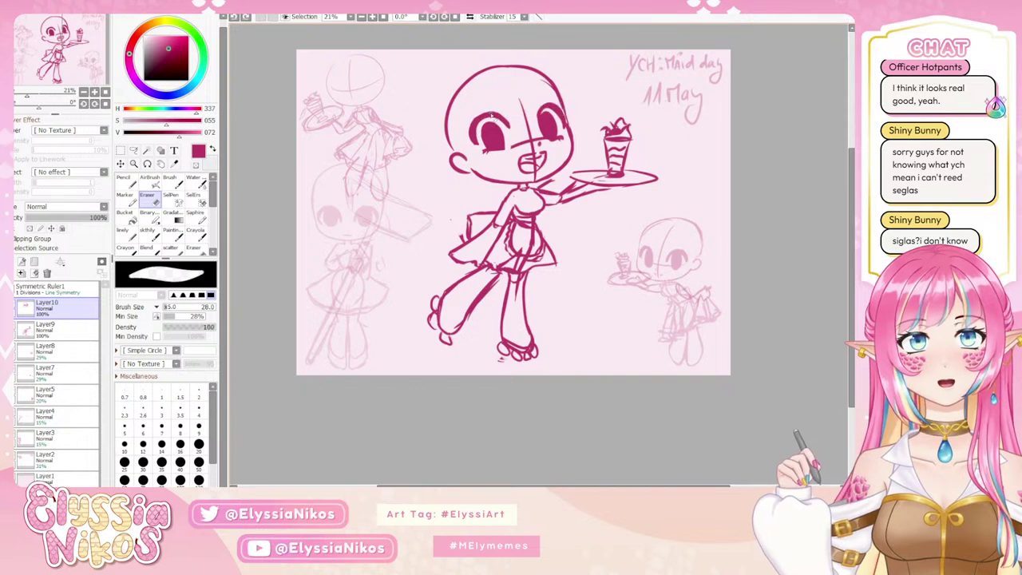
Try a sketch brush mark and a size 50 eraser stroke on the eye nearest the ear, undoing both.
left_click(155, 238)
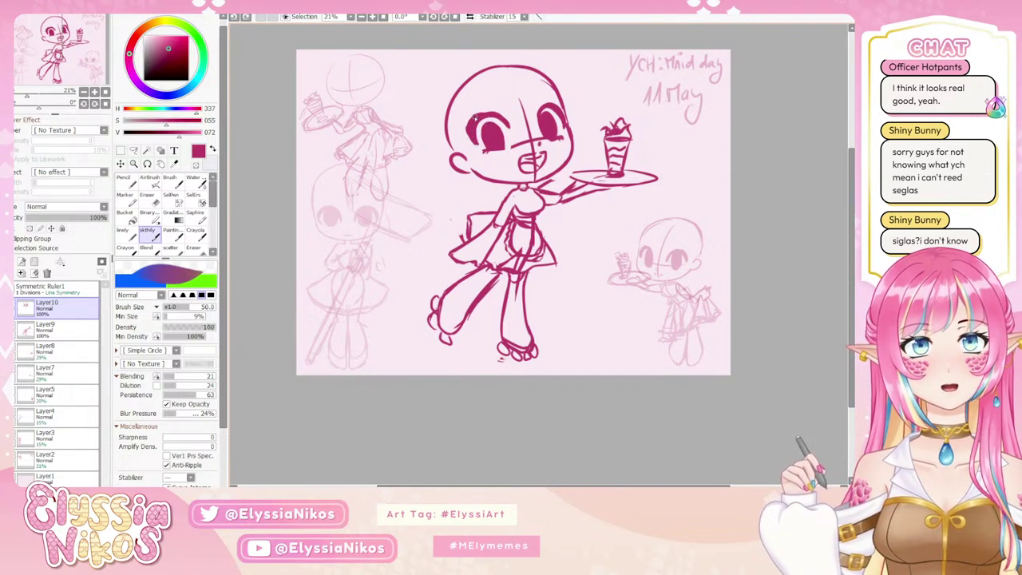
key("e")
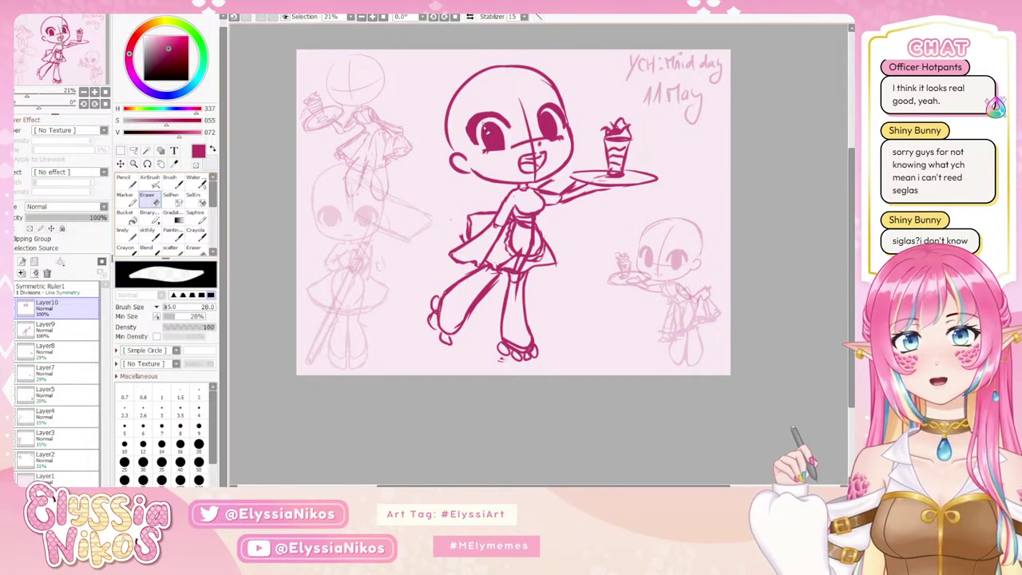
key("ctrl+z")
key("bracketright")
key("bracketright")
key("bracketright")
key("bracketright")
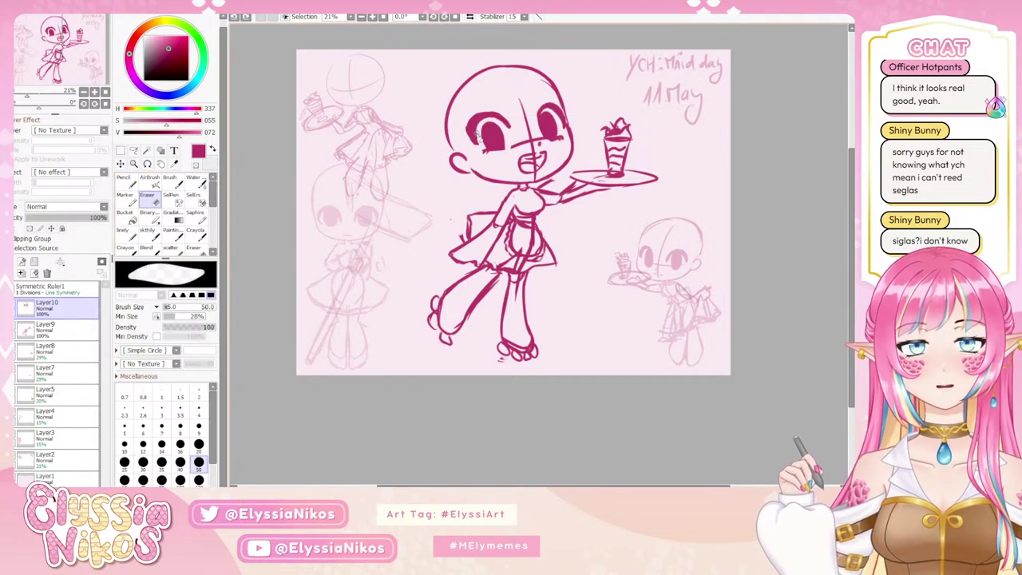
mouse_move(483, 145)
left_mouse_down()
mouse_move(479, 130)
mouse_move(516, 110)
mouse_move(479, 127)
left_mouse_up()
key("ctrl+z")
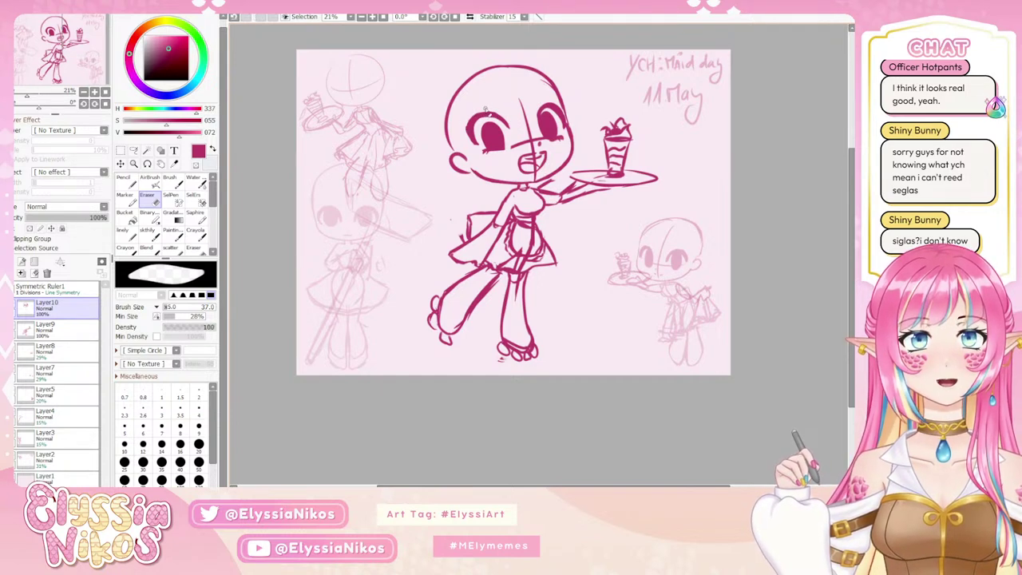
Refine the lash line and outline of the eye nearest the ear, alternating a size 38 eraser with the size 50 sketch brush.
key("]")
key("]")
key("]")
key("]")
key("]")
key("]")
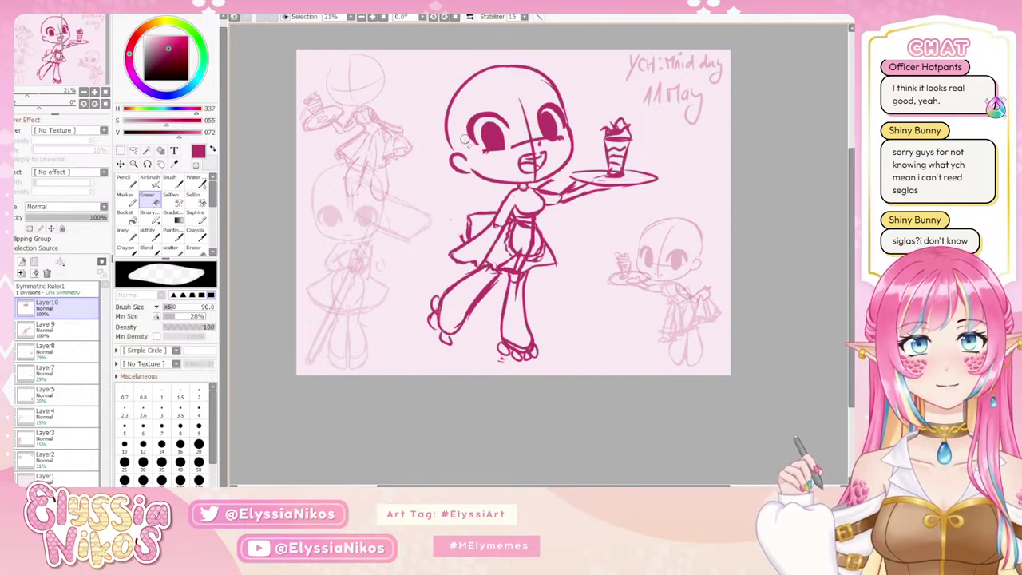
key("[")
key("[")
key("[")
key("[")
key("[")
key("[")
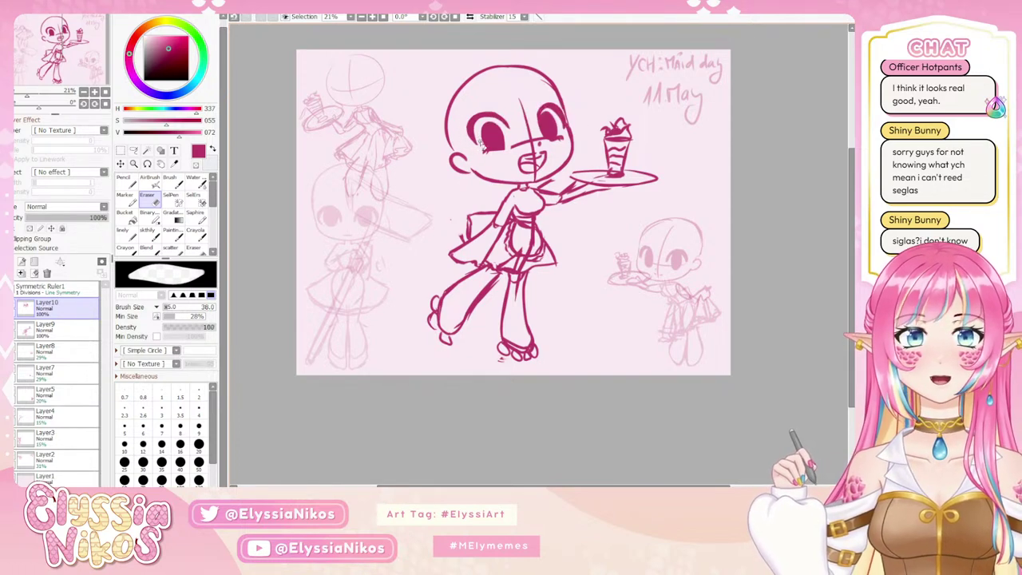
left_click(152, 233)
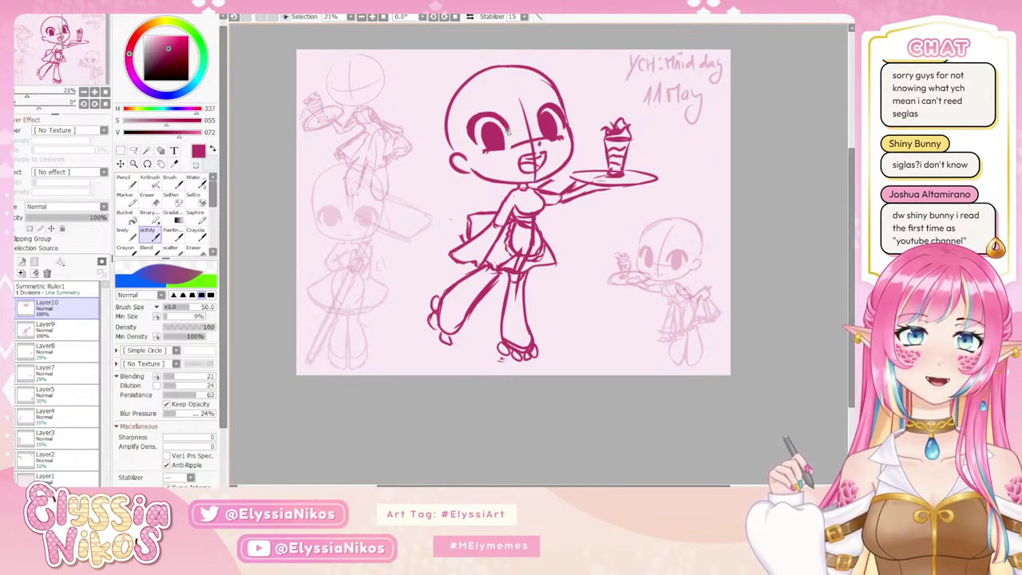
key("e")
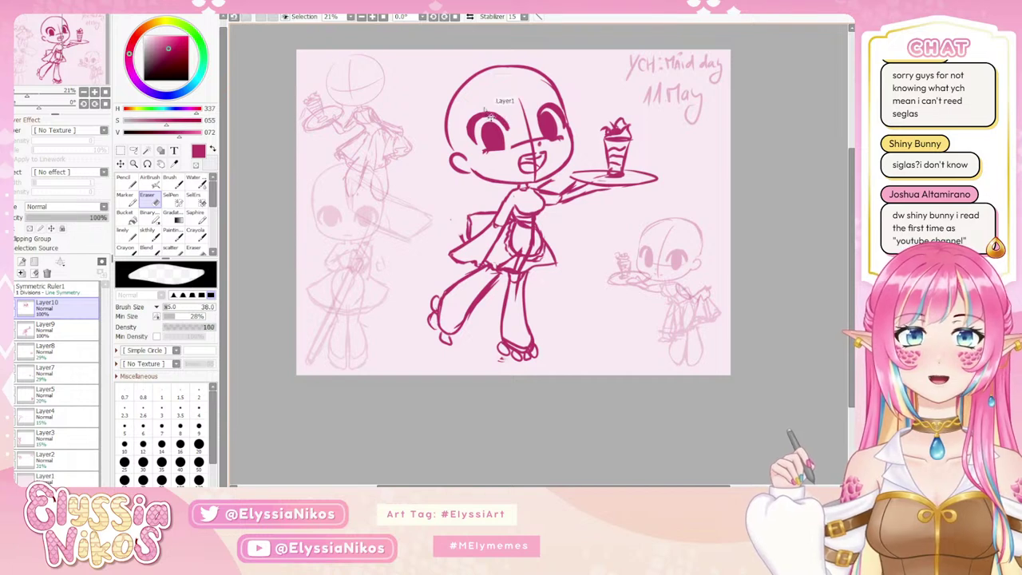
left_click_drag(491, 117, 477, 111)
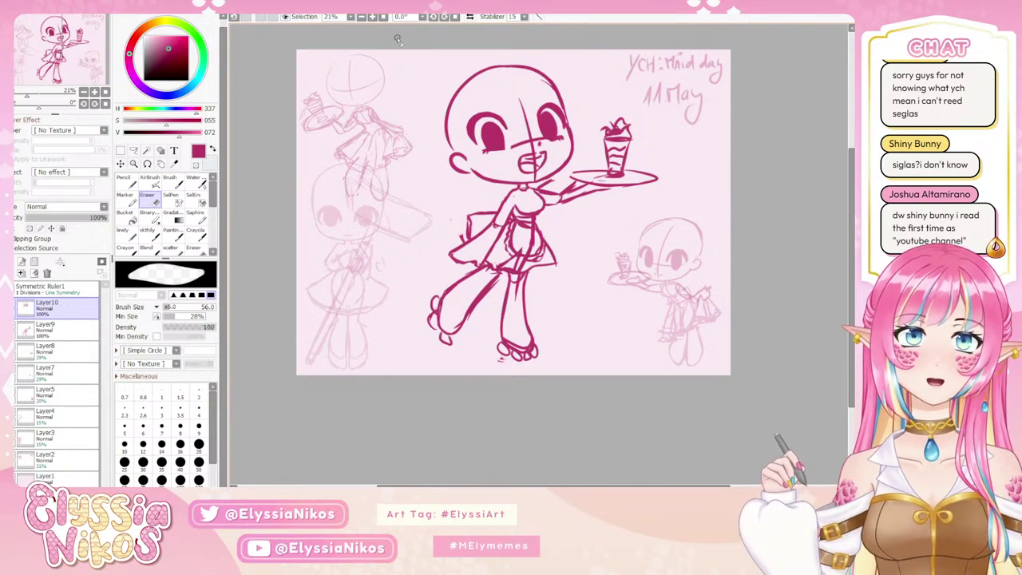
Check the face in a mirrored view, touch up the eye nearest the ear, and restore the normal orientation.
left_click(469, 18)
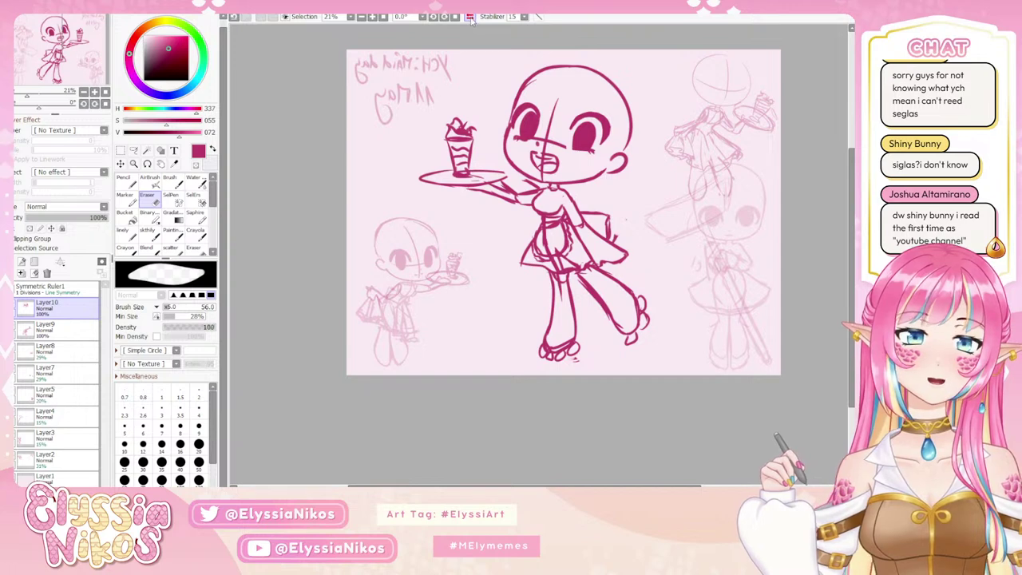
left_click(148, 231)
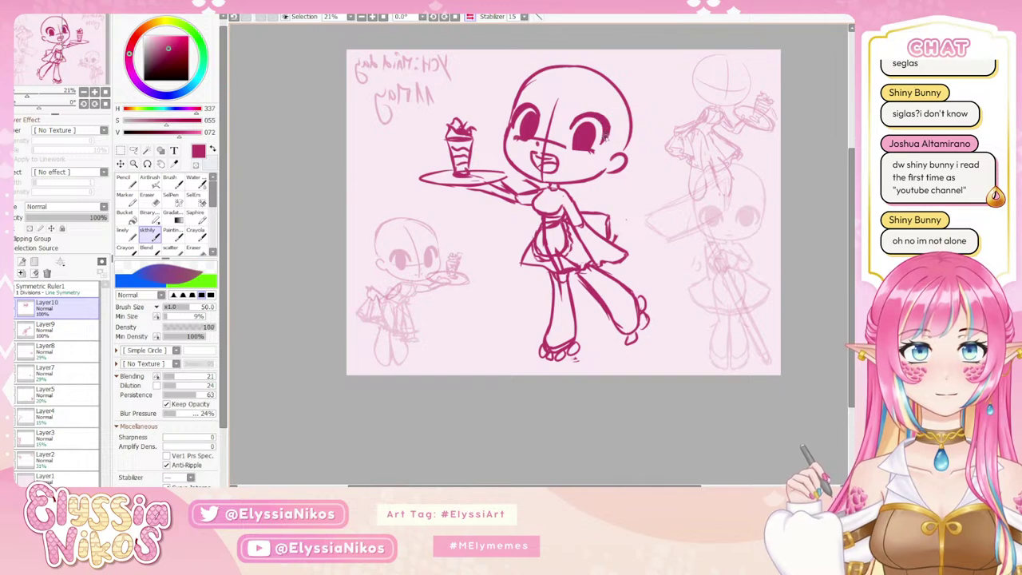
key("e")
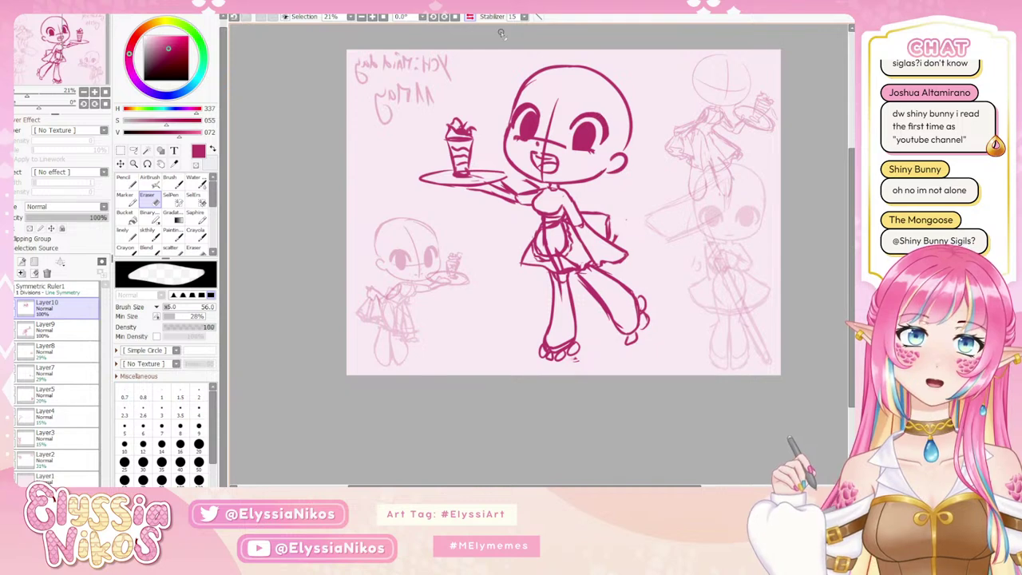
left_click(470, 16)
Duplicate Layer9, which holds the roller-skating maid's body sketch.
left_click_drag(511, 192, 519, 151)
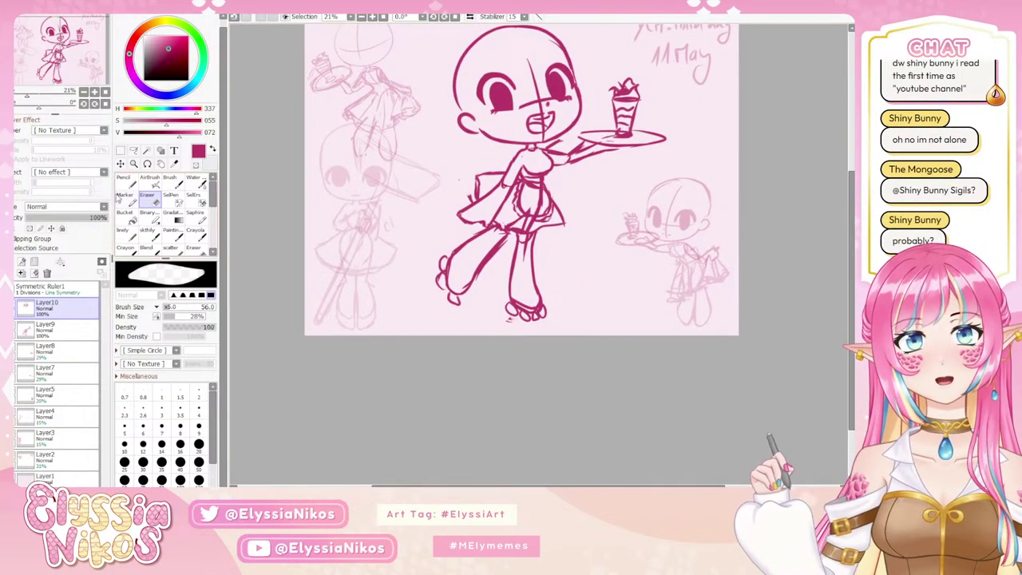
left_click(148, 230)
left_click(66, 332)
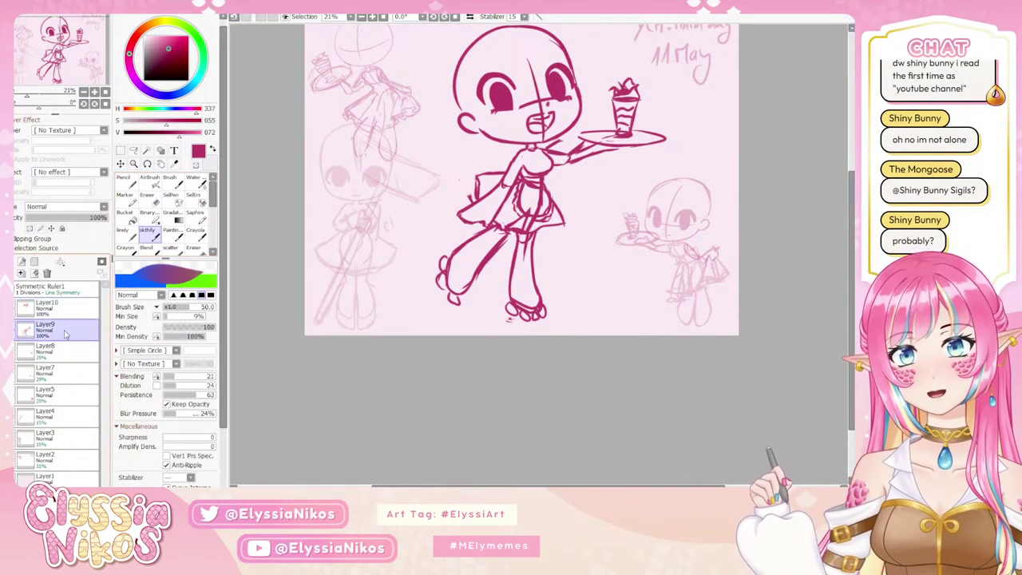
left_click(21, 273)
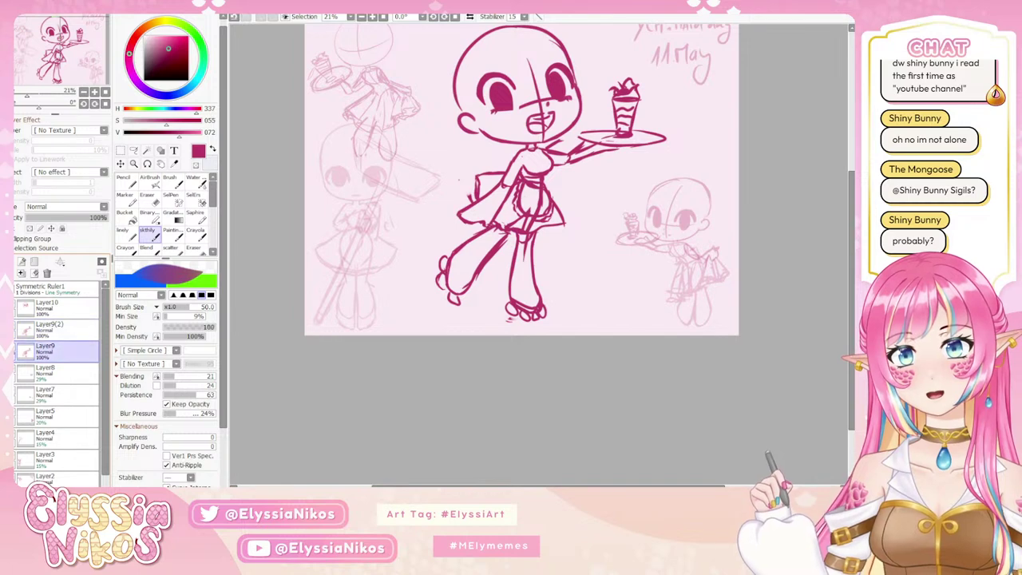
Lasso the maid's free arm on Layer9(2), rotate it outward behind the body with a free transform, and reattach it at the shoulder.
left_click(133, 150)
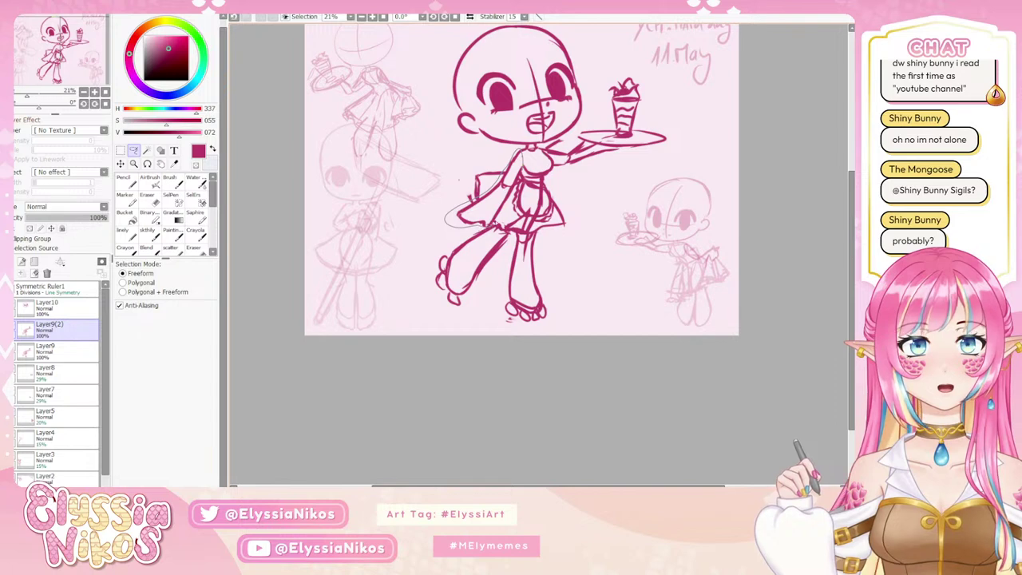
left_click_drag(519, 179, 519, 182)
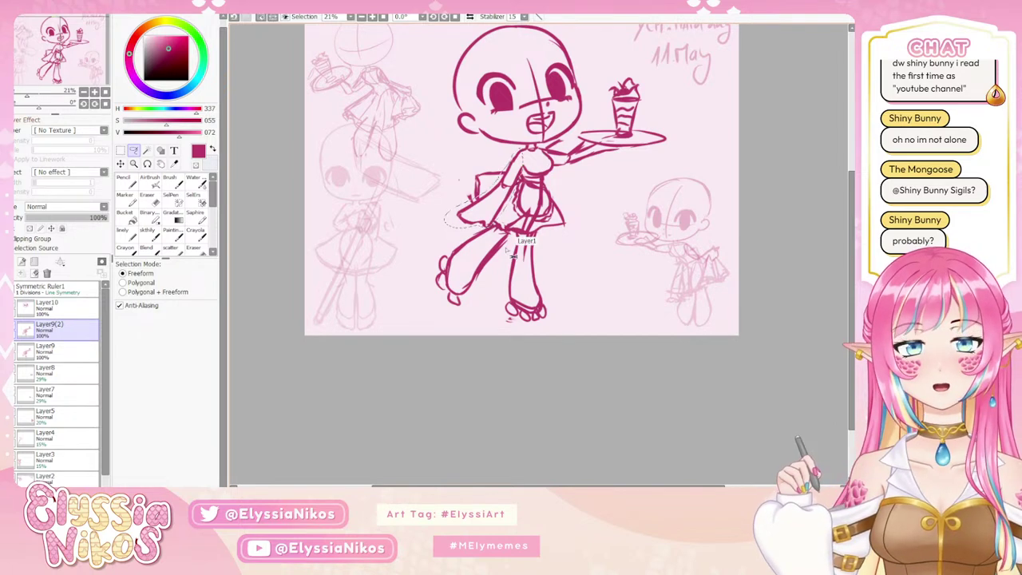
key("ctrl+t")
mouse_move(528, 268)
left_mouse_down()
mouse_move(489, 210)
mouse_move(478, 167)
mouse_move(473, 186)
left_mouse_up()
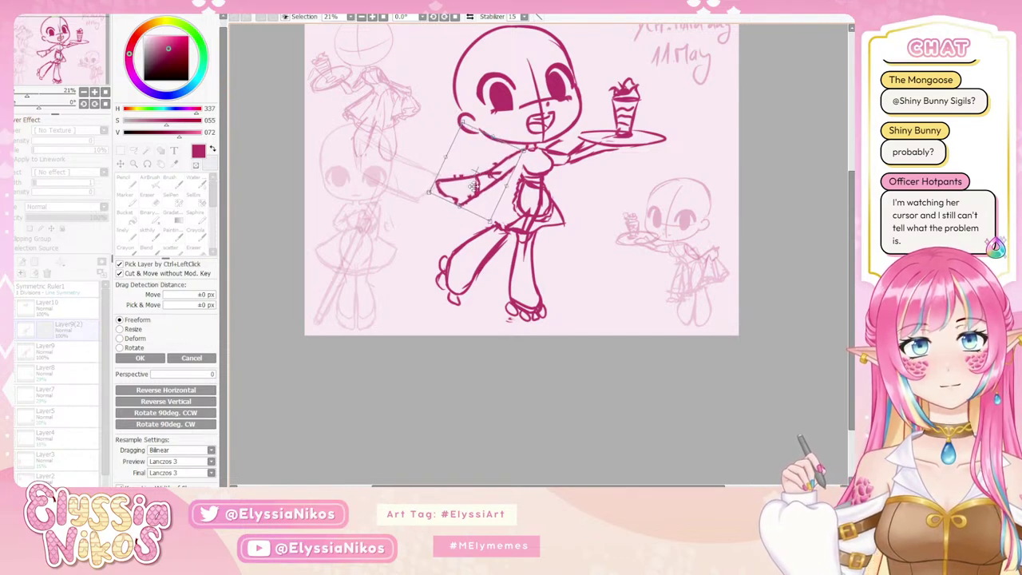
left_click_drag(497, 262, 509, 261)
left_click_drag(483, 160, 489, 162)
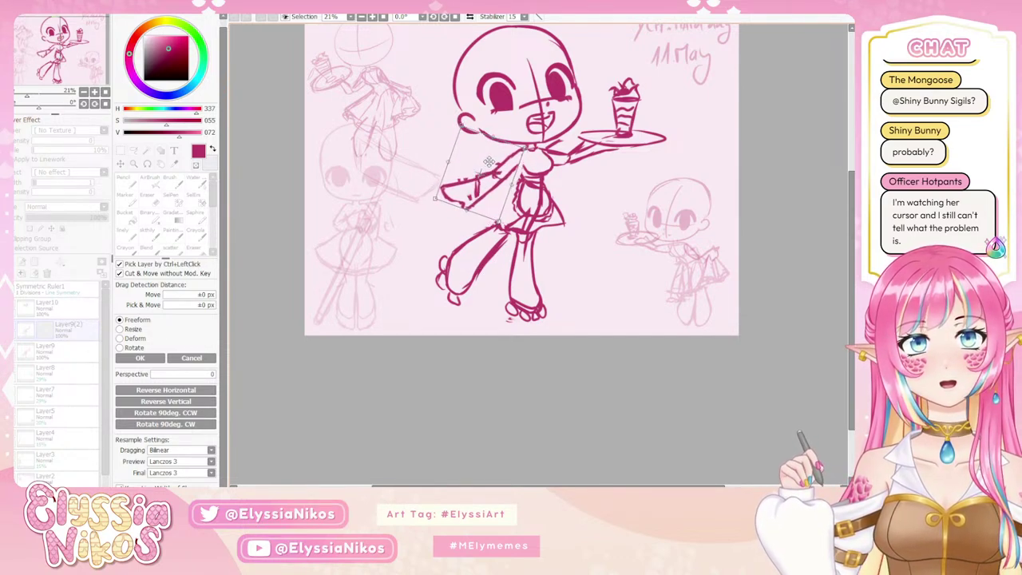
left_click(140, 357)
Sketch the missing waist and back skirt lines under the raised arm with the size 50 brush, and erase the overlapping lines.
left_click(150, 234)
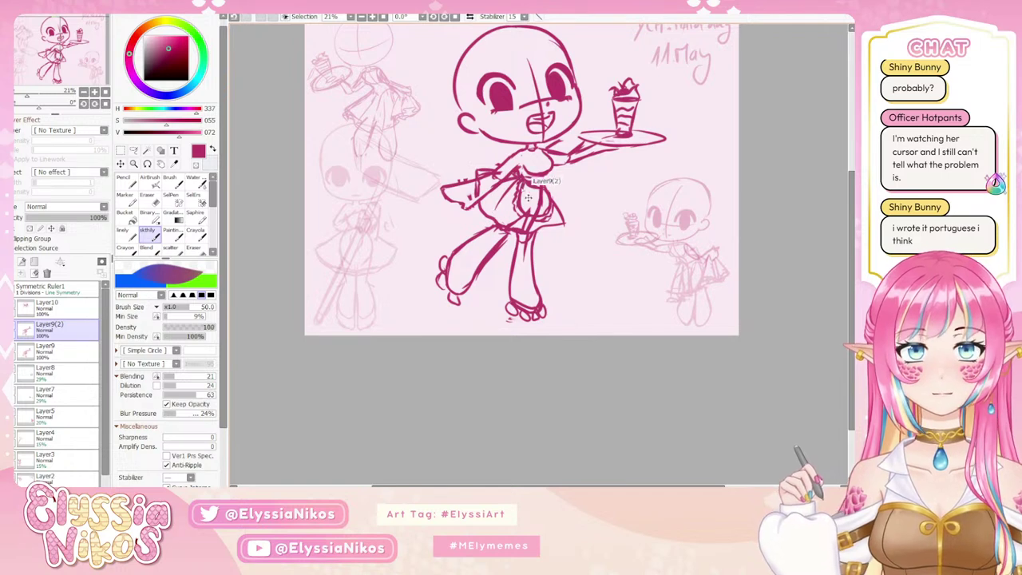
left_click_drag(517, 185, 495, 209)
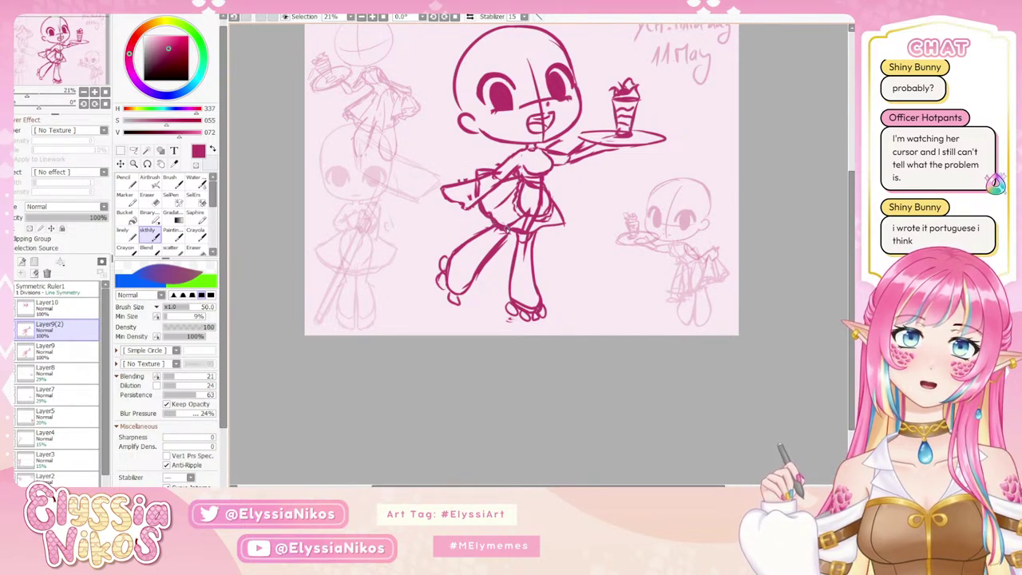
left_click_drag(490, 207, 563, 187)
left_click_drag(562, 118, 564, 138)
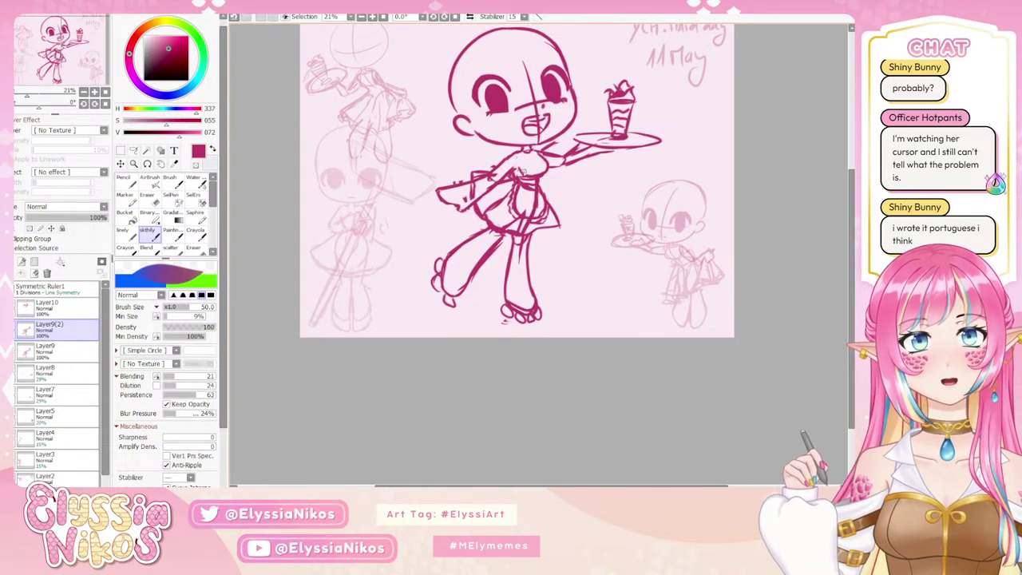
key("e")
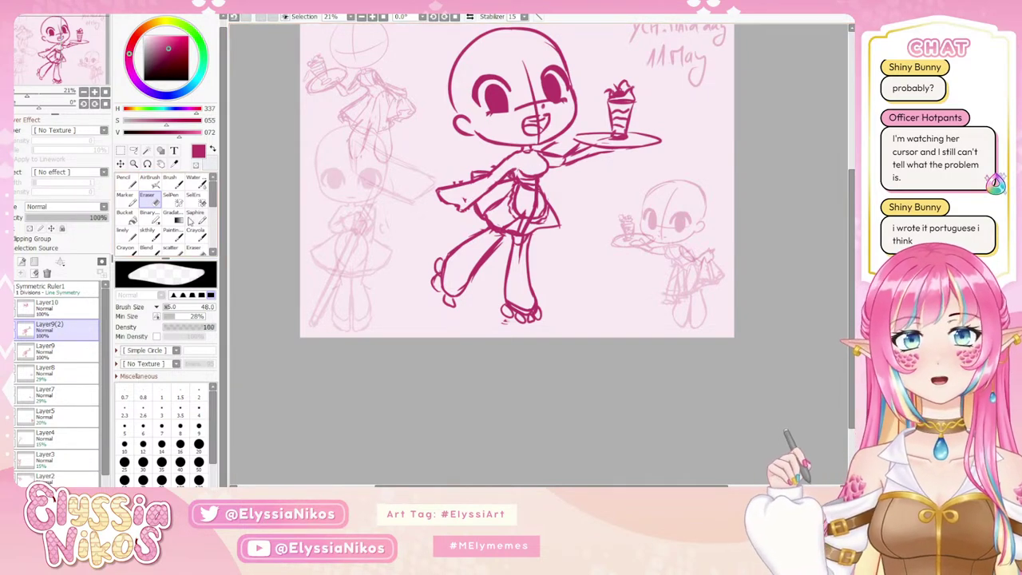
left_click(133, 151)
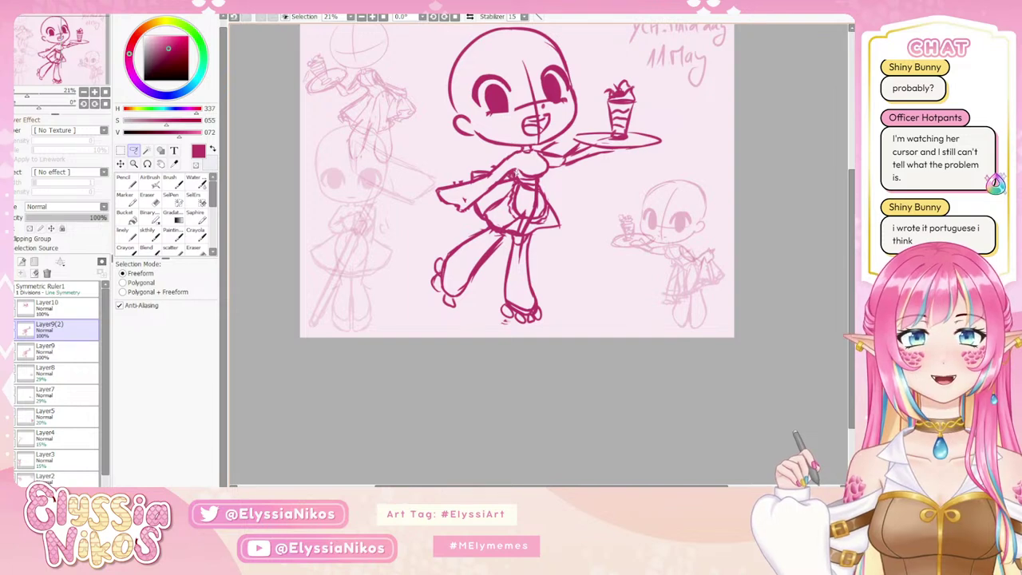
key("e")
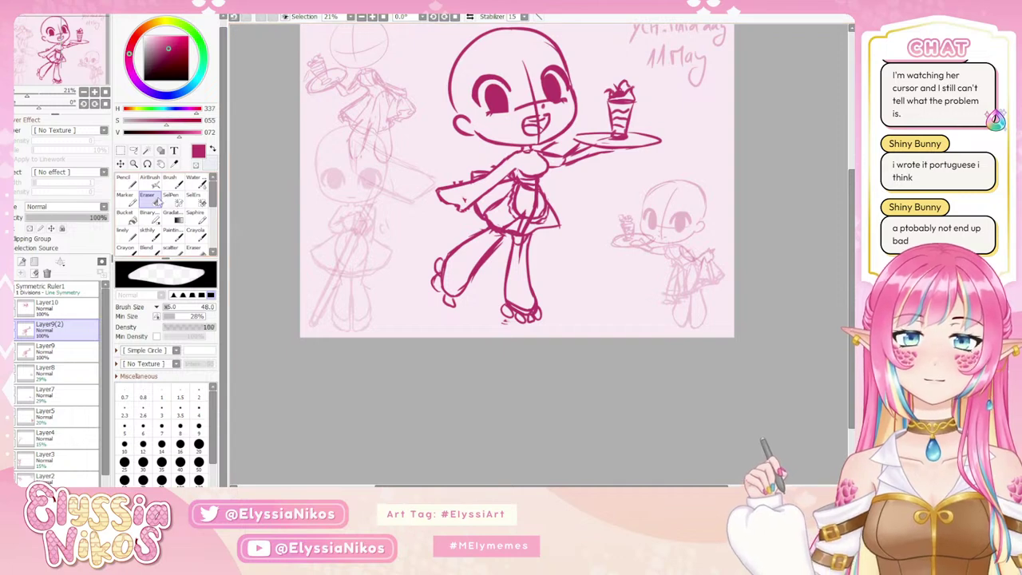
Lasso the outer part of the free arm and move it inward to shorten the arm.
left_click(133, 151)
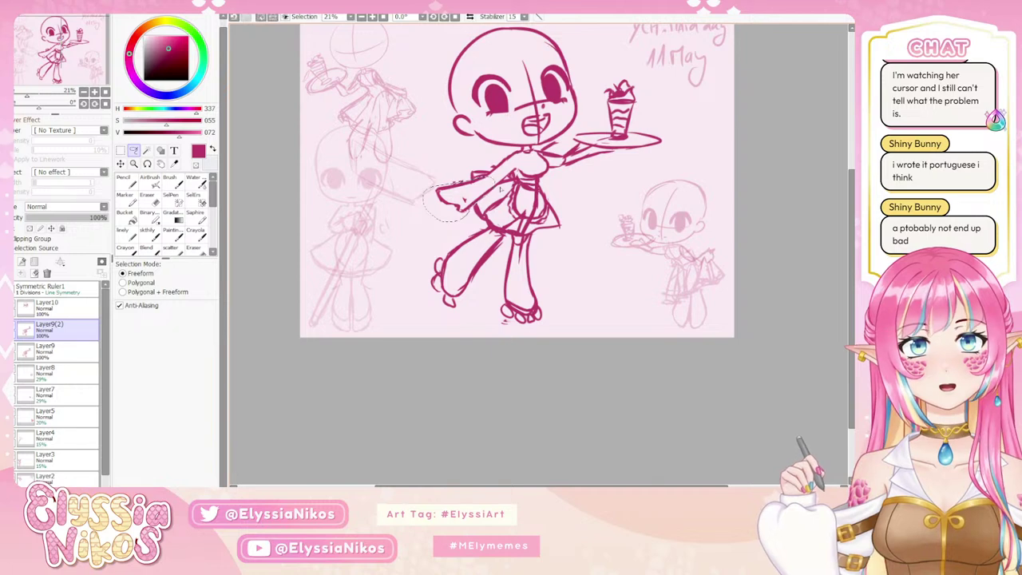
key("ctrl+t")
left_click_drag(472, 191, 482, 184)
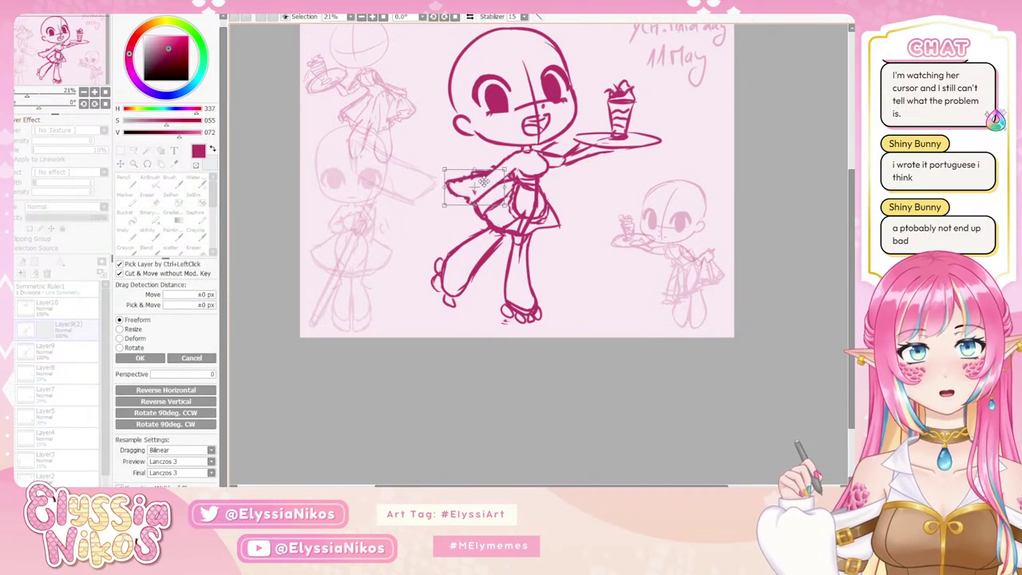
left_click(140, 357)
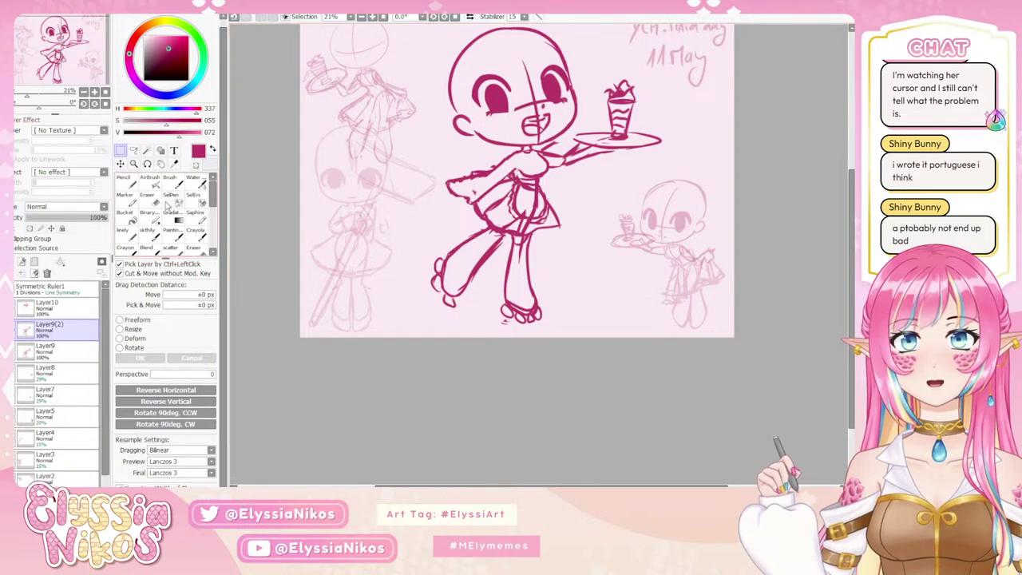
Clean up the shortened arm's join and redraw the shoulder and upper-arm lines with the eraser and size 50 sketch brush.
key("e")
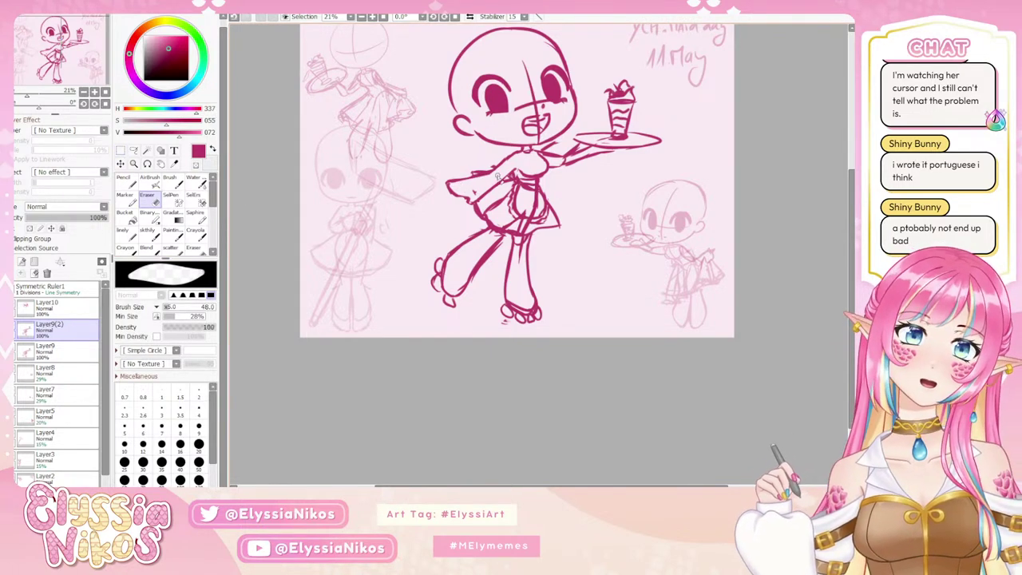
left_click(154, 217)
left_click(149, 234)
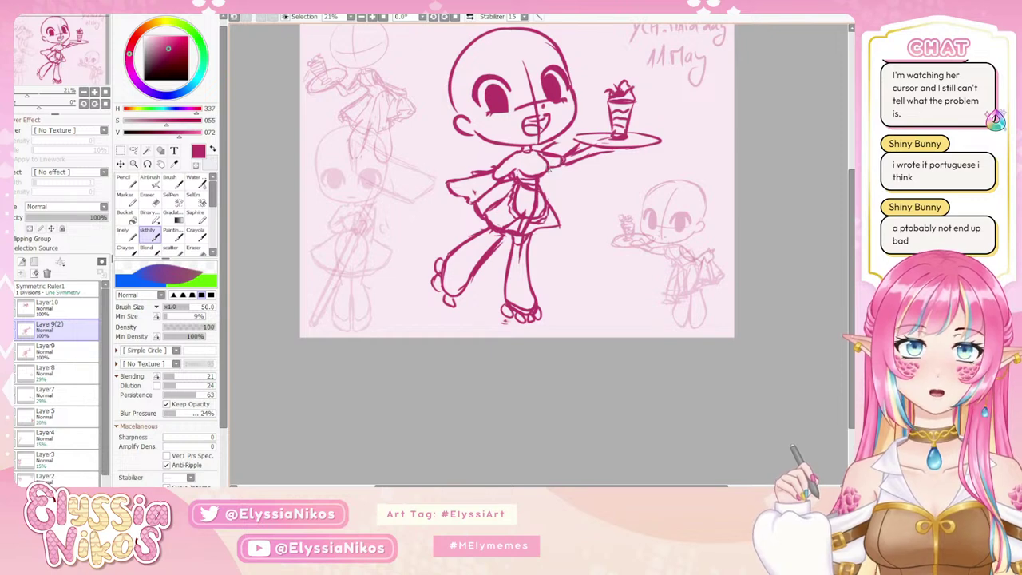
left_click(149, 195)
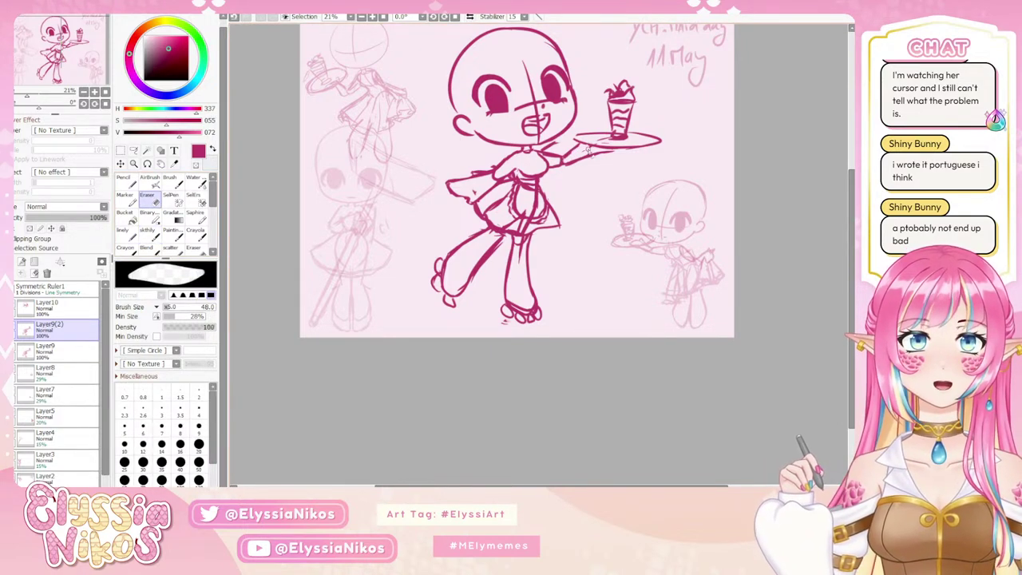
Lasso the roller-skating maid's tray arm on Layer9(2), rotate it slightly clockwise with a free transform and nudge it inward toward the shoulder.
left_click(134, 151)
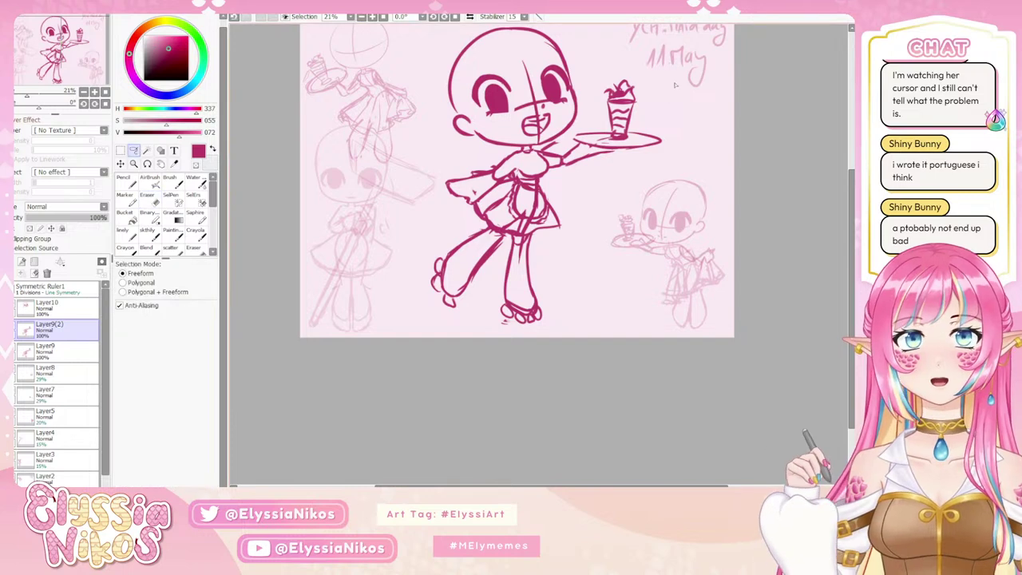
mouse_move(664, 75)
left_mouse_down()
mouse_move(607, 85)
mouse_move(576, 128)
mouse_move(567, 172)
left_mouse_up()
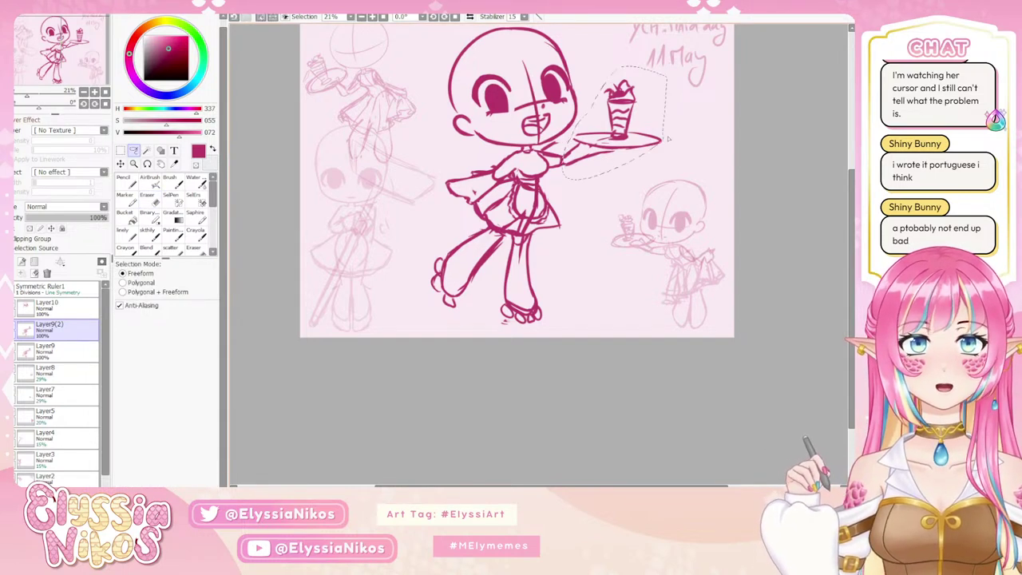
key("ctrl+t")
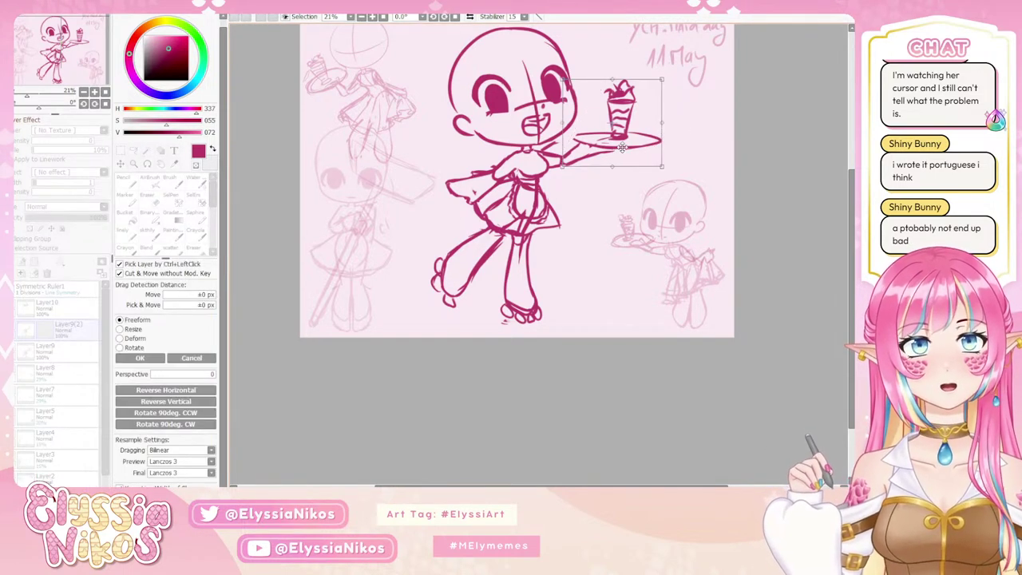
left_click_drag(620, 148, 613, 151)
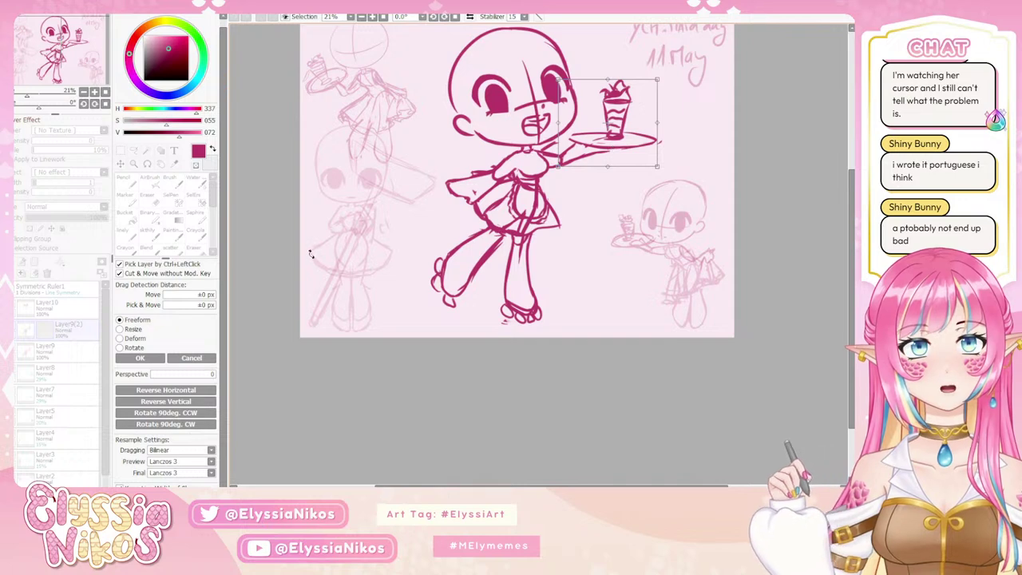
left_click_drag(661, 170, 658, 185)
left_click_drag(615, 122, 614, 129)
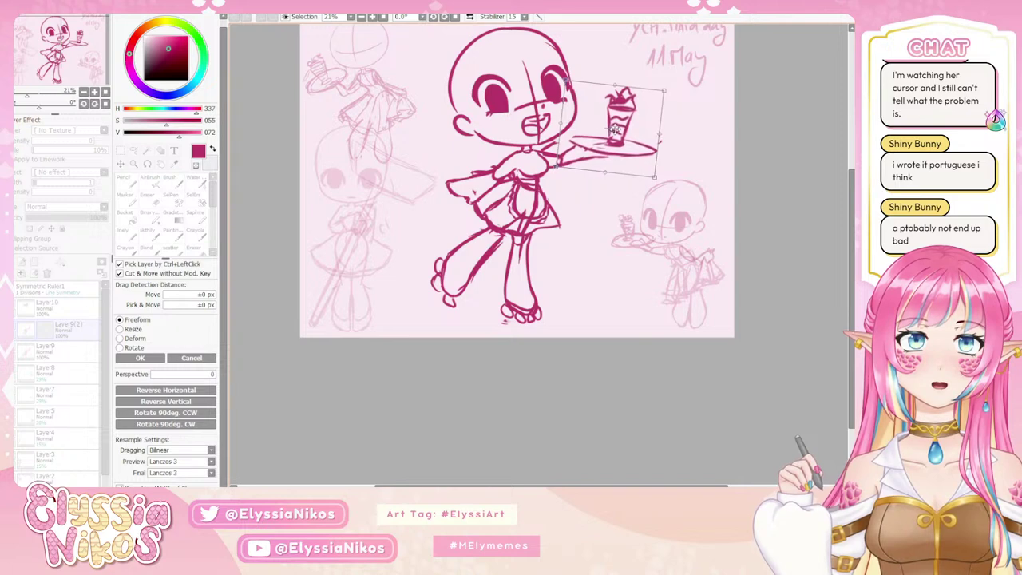
left_click(140, 357)
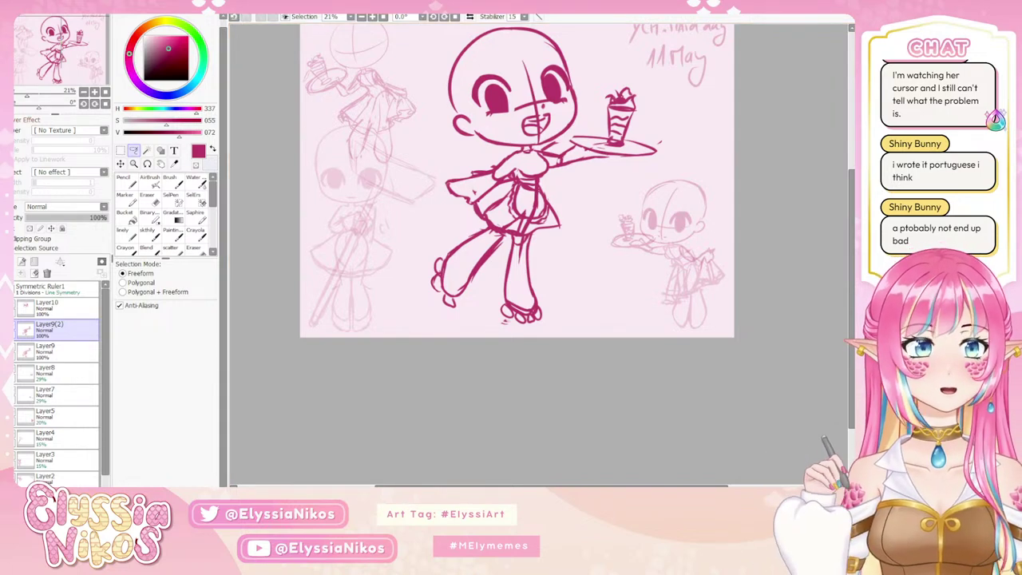
Hide Layer2, then scale down the roller-skating maid on Layer9, Layer9(2) and Layer10 together and place her lower on the canvas.
scroll(527, 216, "up", 2)
scroll(527, 215, "down", 2)
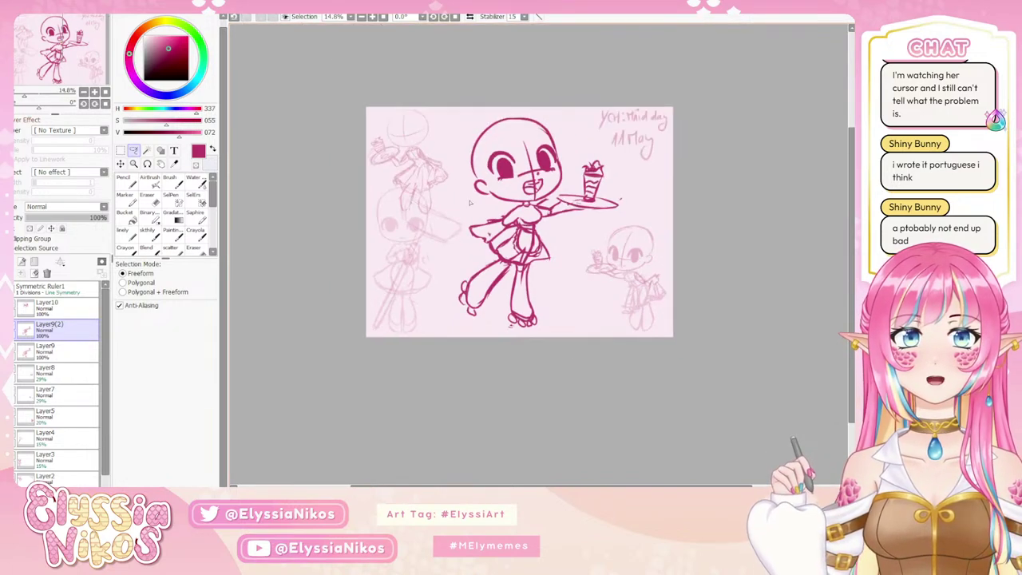
scroll(527, 215, "up", 1)
scroll(527, 216, "down", 1)
scroll(68, 415, "down", 1)
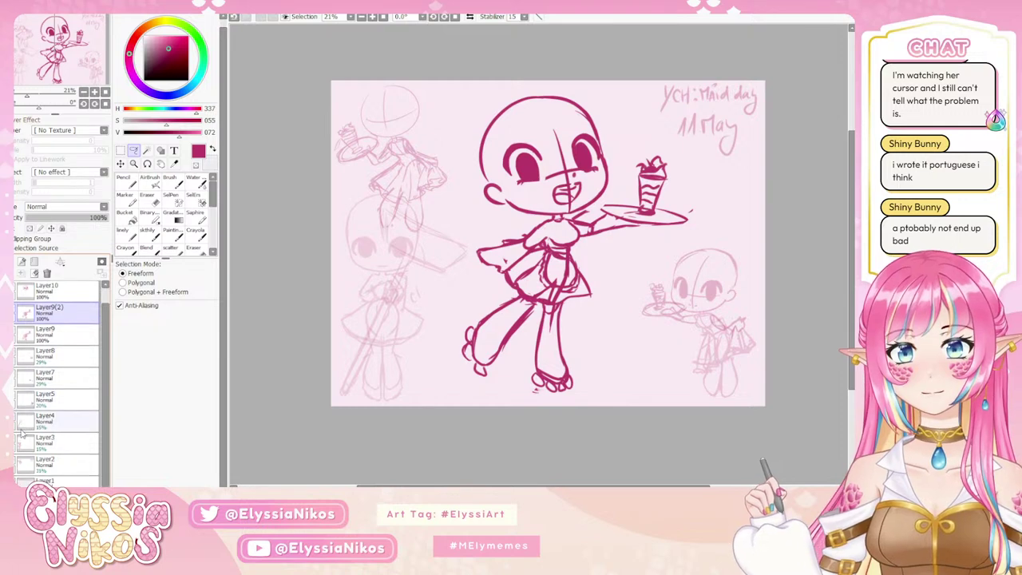
left_click(10, 465)
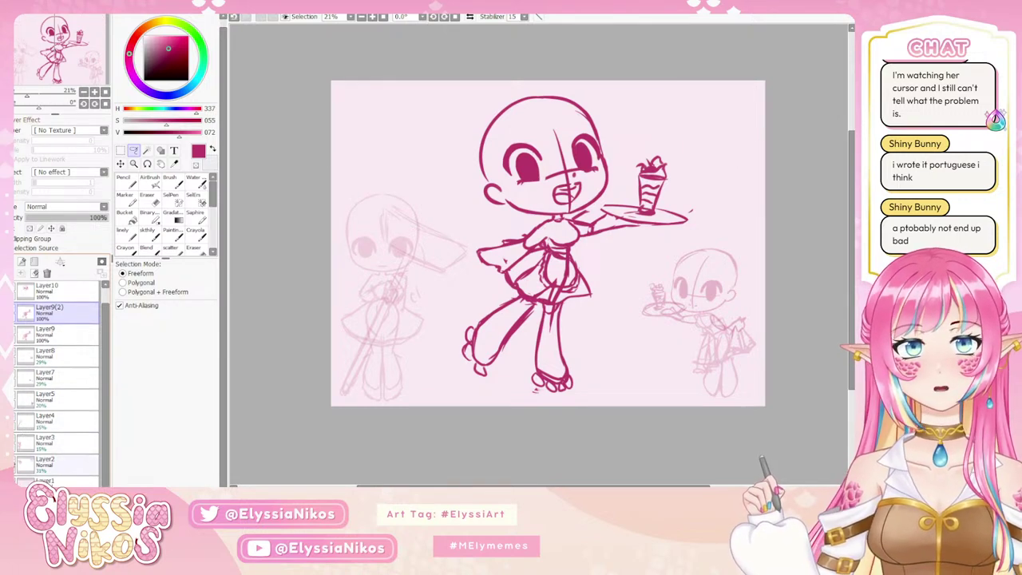
left_click(63, 332)
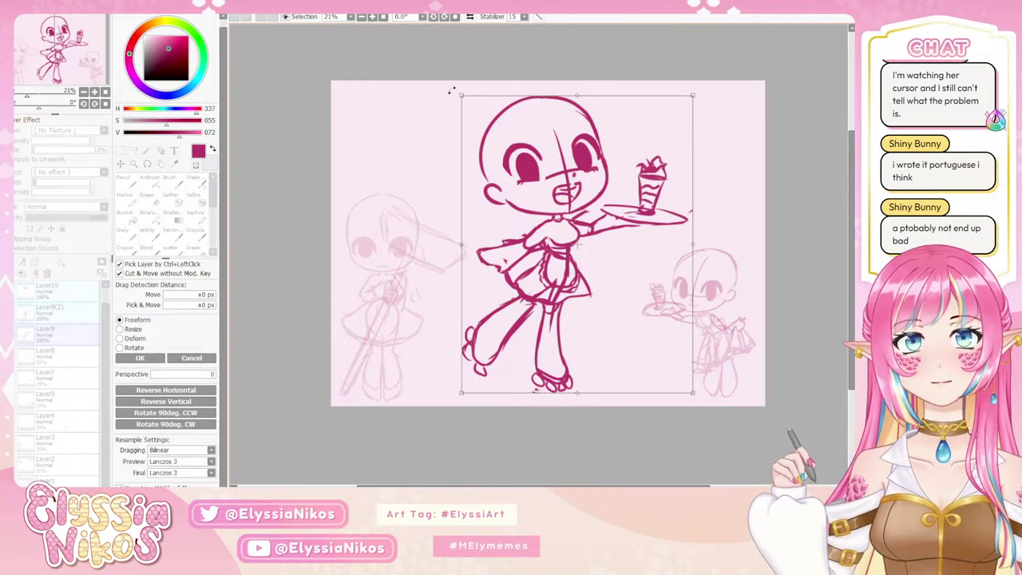
left_click_drag(454, 91, 477, 118)
left_click_drag(563, 206, 547, 214)
left_click(159, 360)
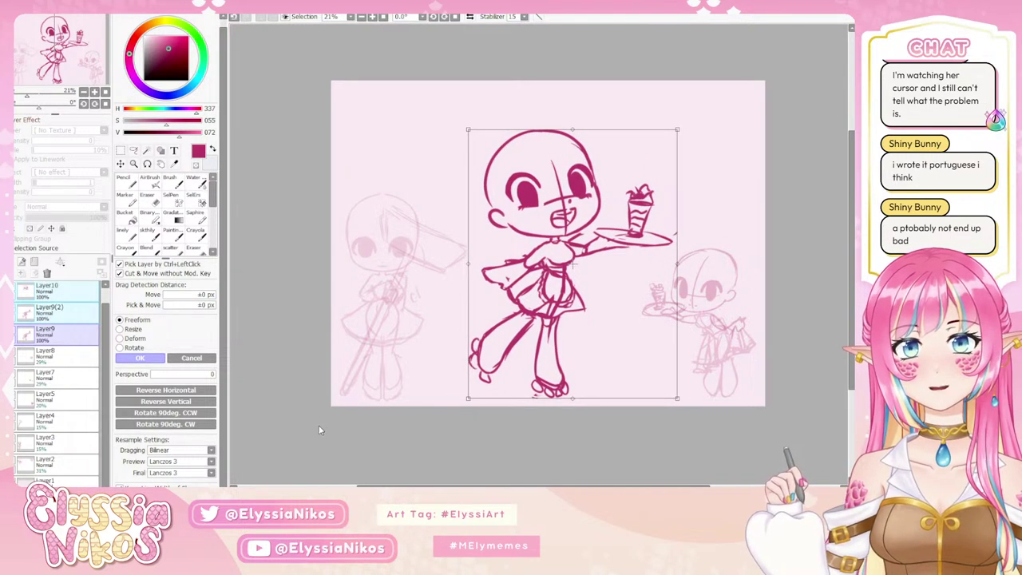
Raise the opacity of Layer8, Layer7 and Layer5 together, bringing Layer8 and Layer7 to 100%.
left_click(75, 361)
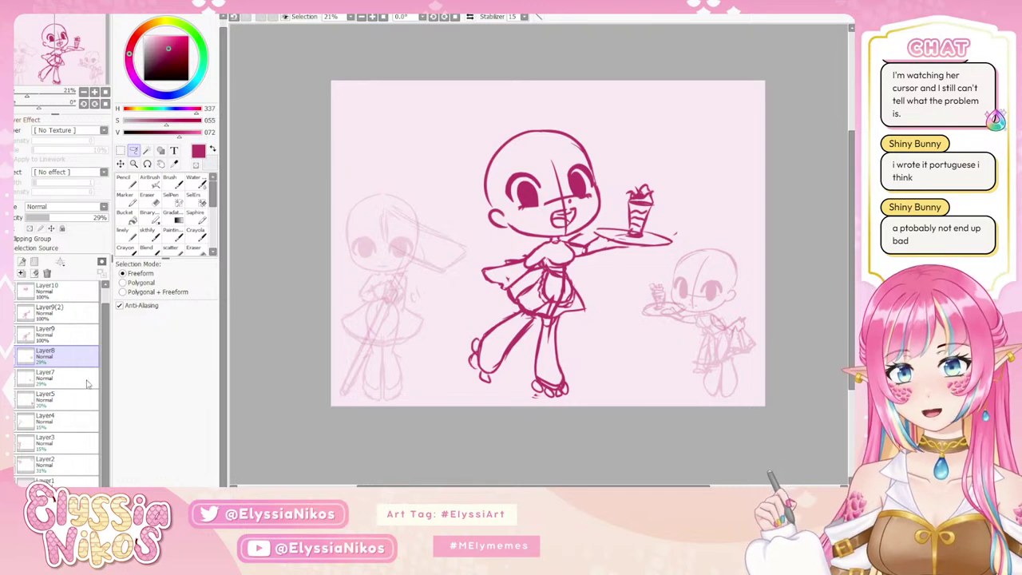
left_click(76, 402, "shift")
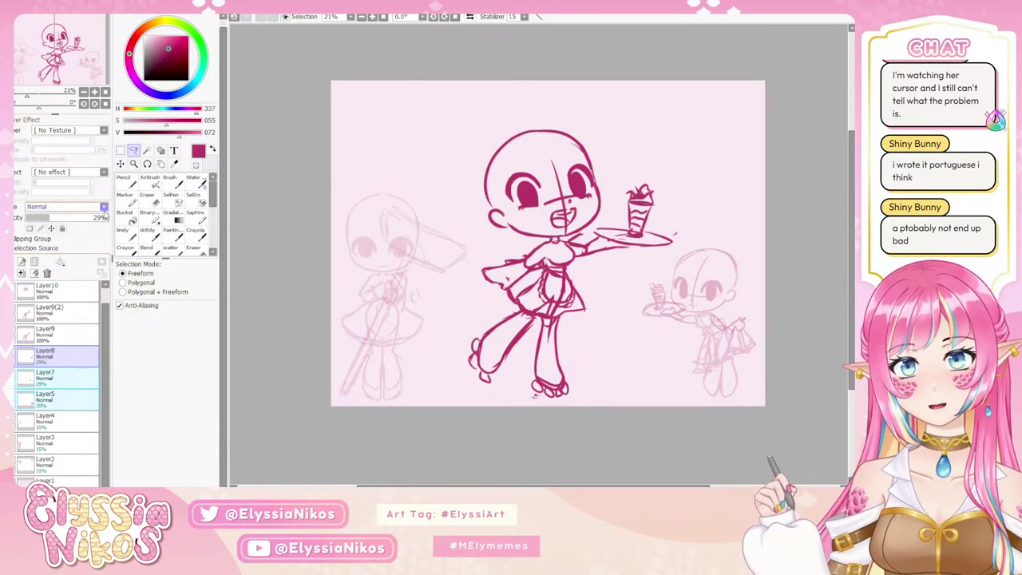
left_click(104, 216)
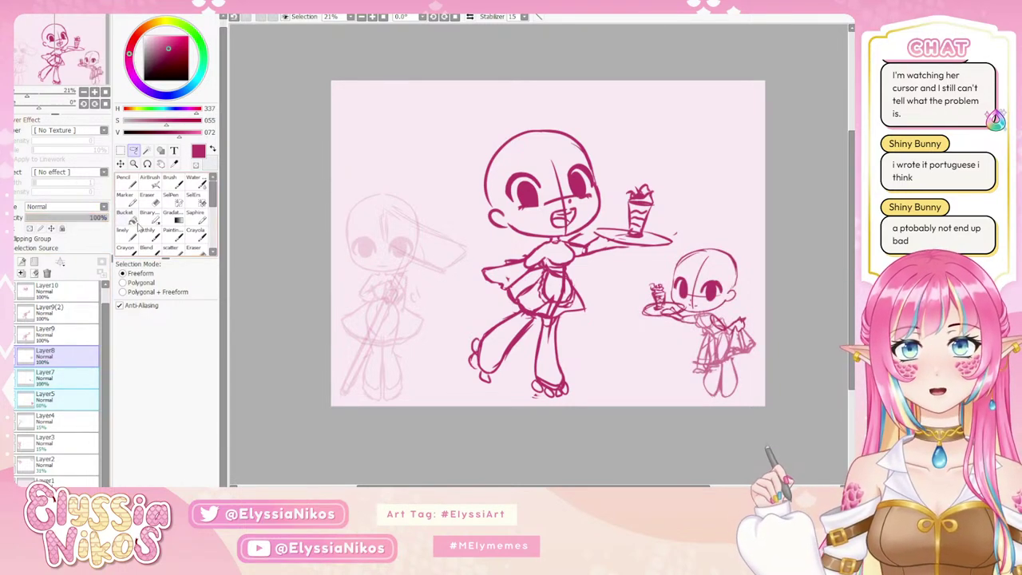
Slightly enlarge the small tray-carrying maid and shift her toward the central maid, and raise Layer5's opacity to 97%.
key("ctrl+t")
left_click_drag(647, 240, 625, 223)
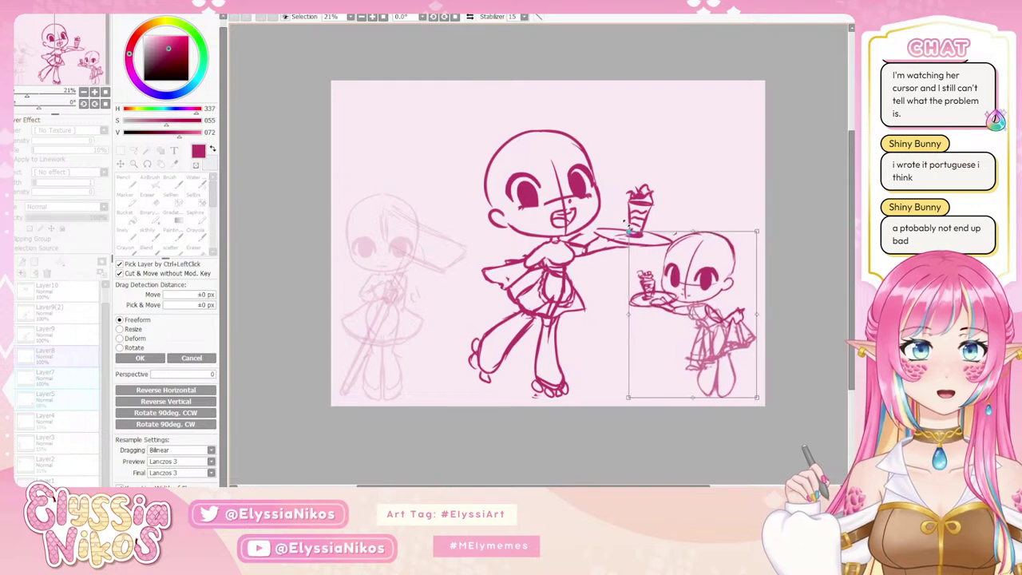
left_click_drag(695, 277, 690, 281)
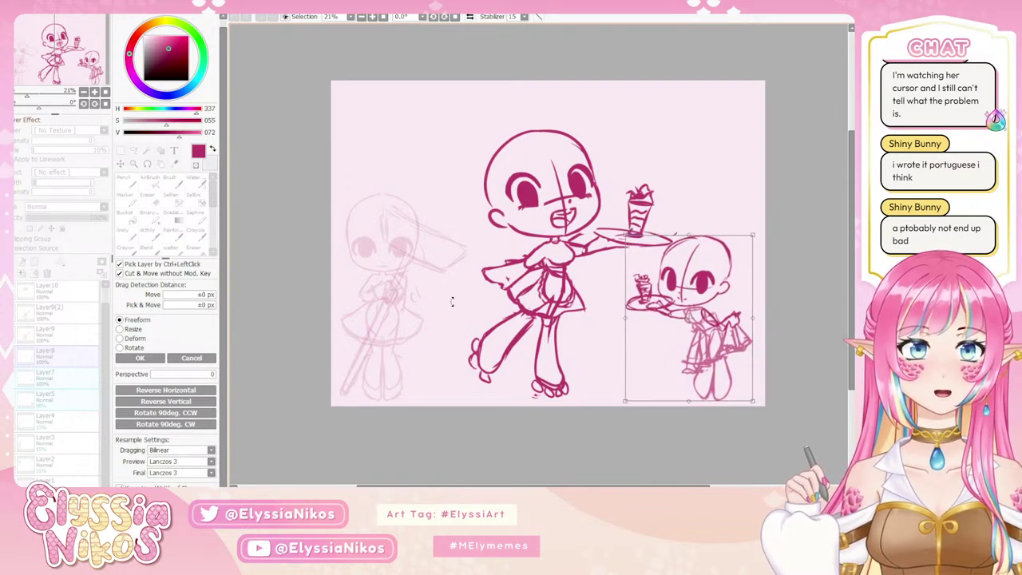
left_click(138, 361)
left_click(56, 397)
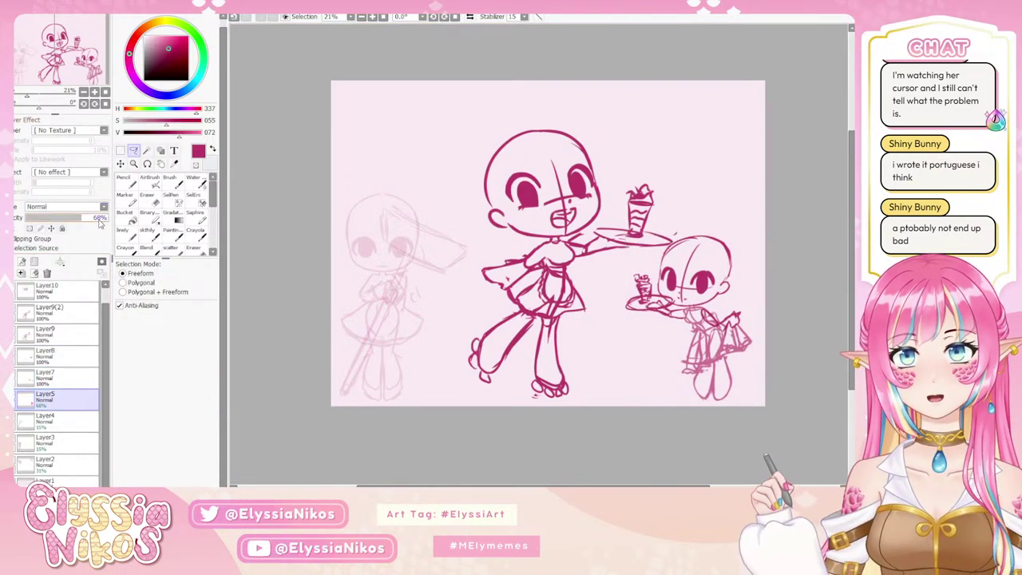
left_click_drag(99, 222, 107, 222)
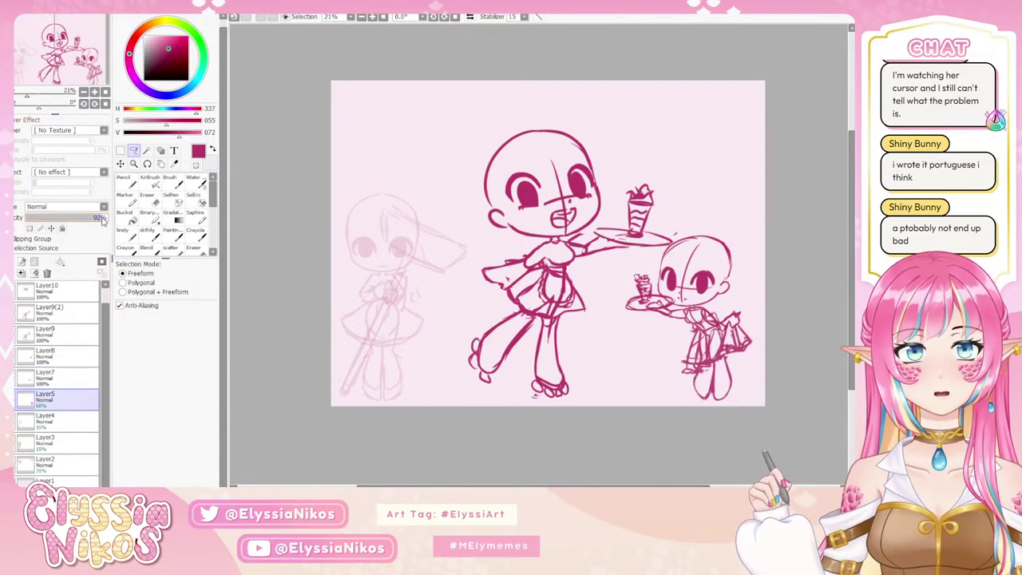
Set Layer4 and Layer3 to 100% opacity and enlarge the broom-holding maid beside the roller-skating maid.
left_click(76, 425)
left_click(70, 450, "ctrl")
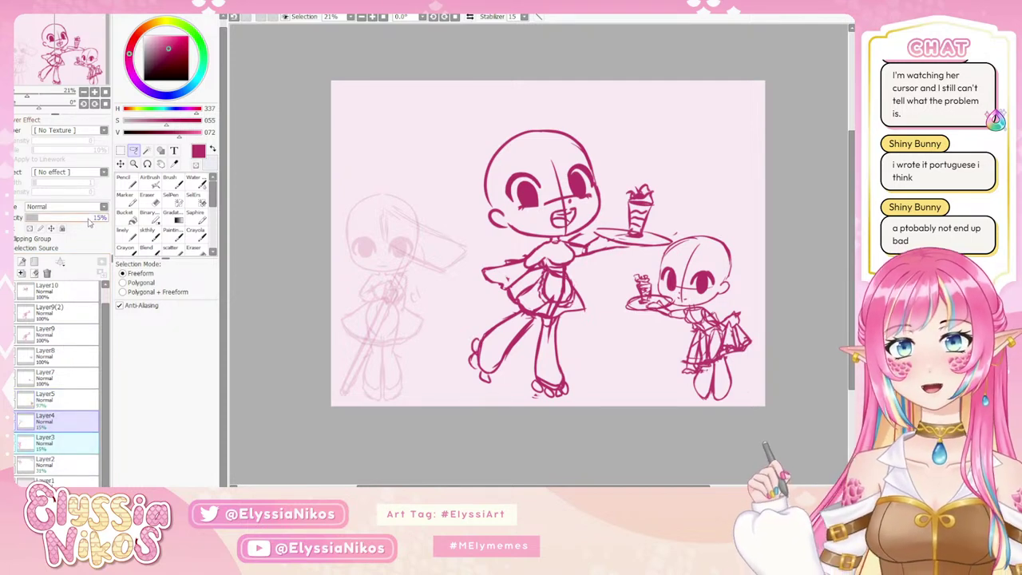
left_click_drag(91, 222, 109, 222)
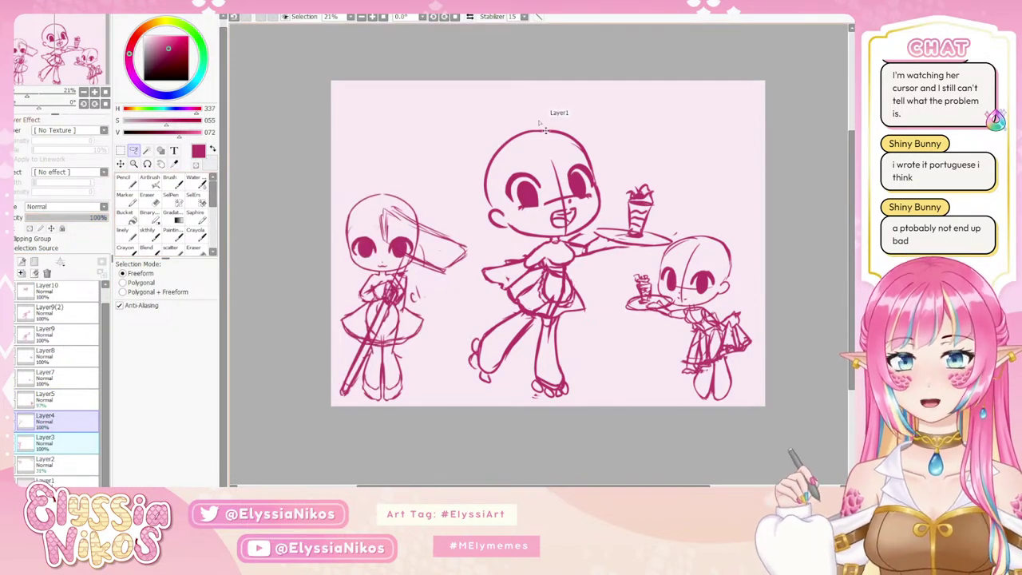
key("ctrl+t")
left_click_drag(523, 194, 549, 163)
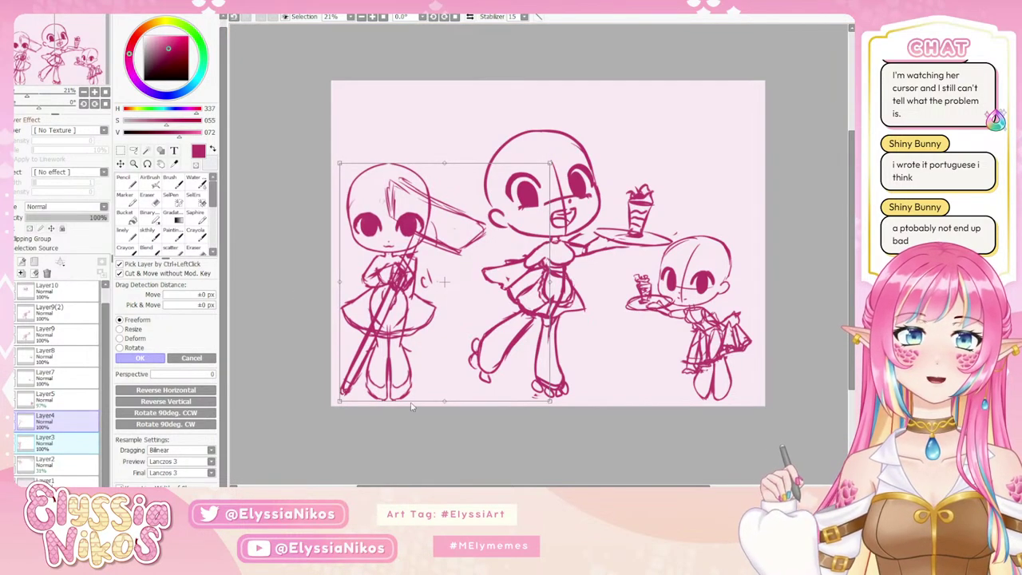
key("Return")
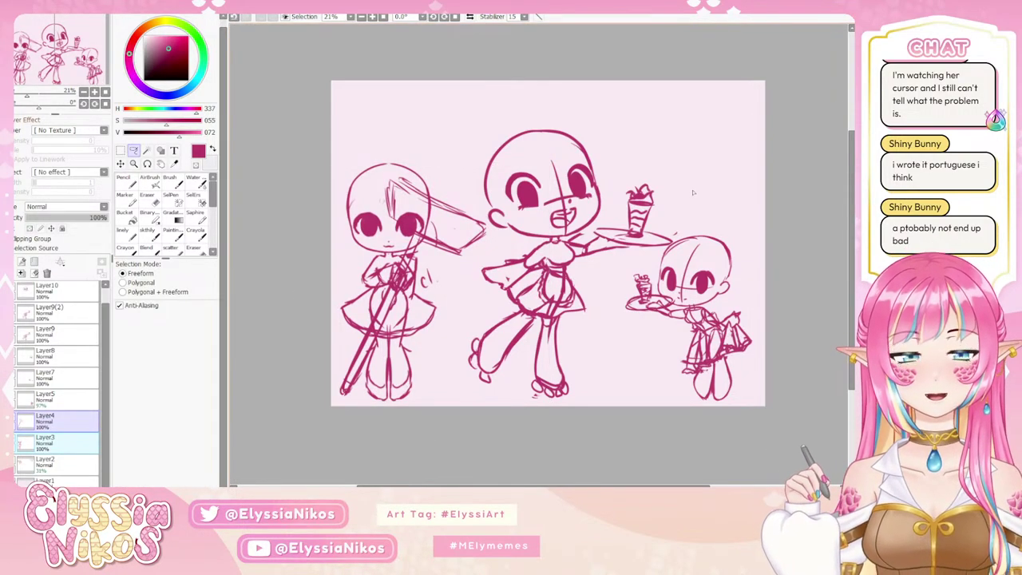